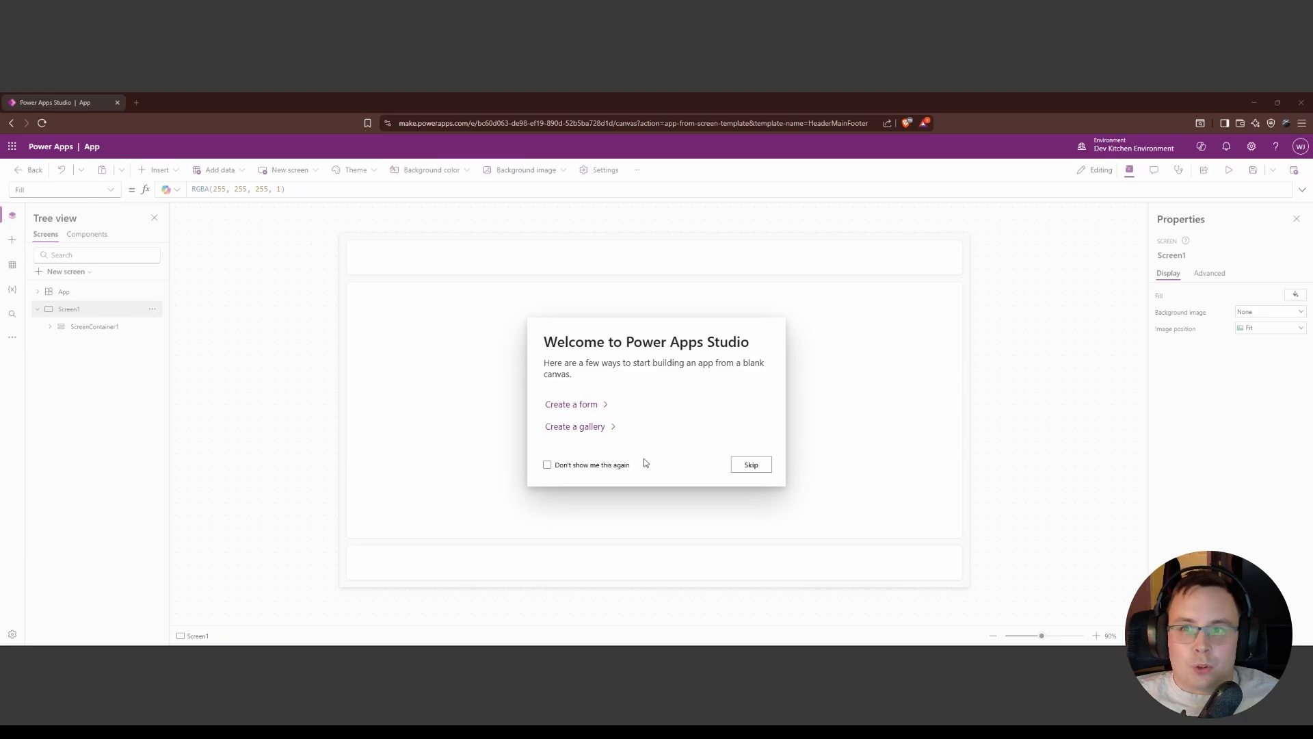
Dismiss the welcome dialog and set it not to show again.
click(547, 465)
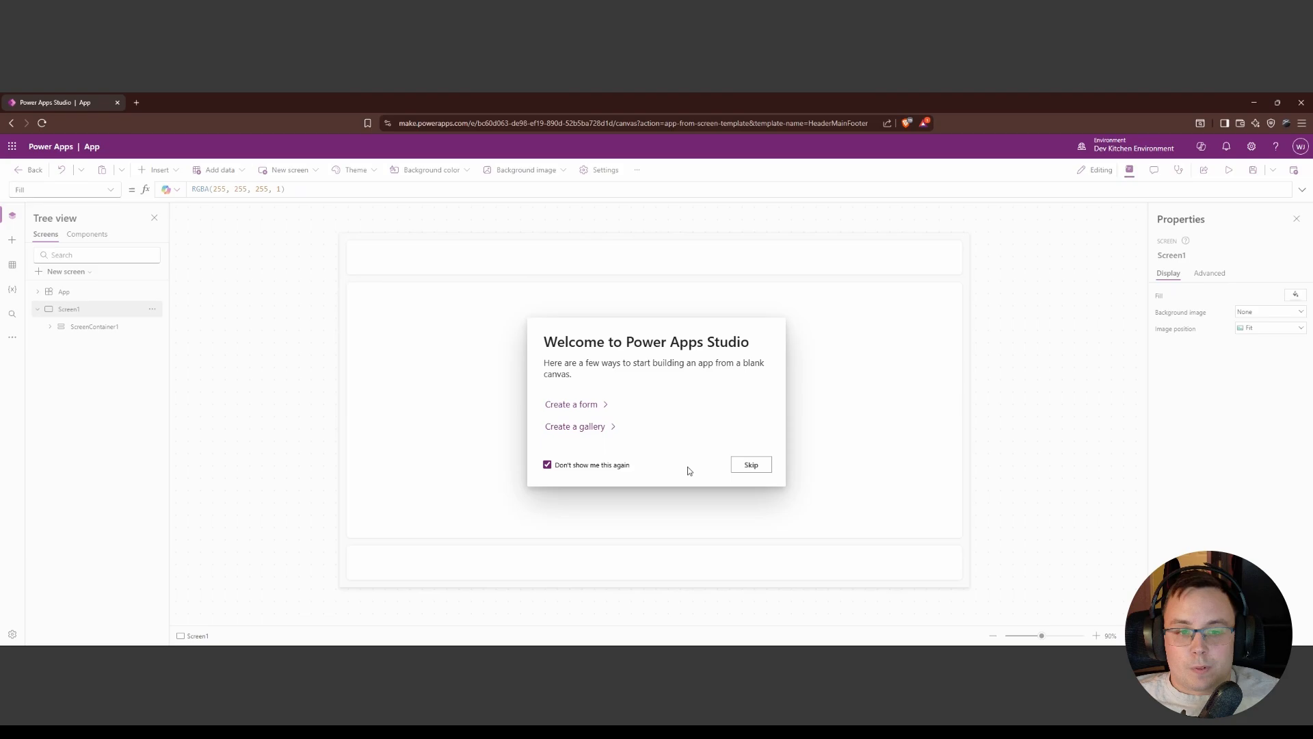
click(751, 467)
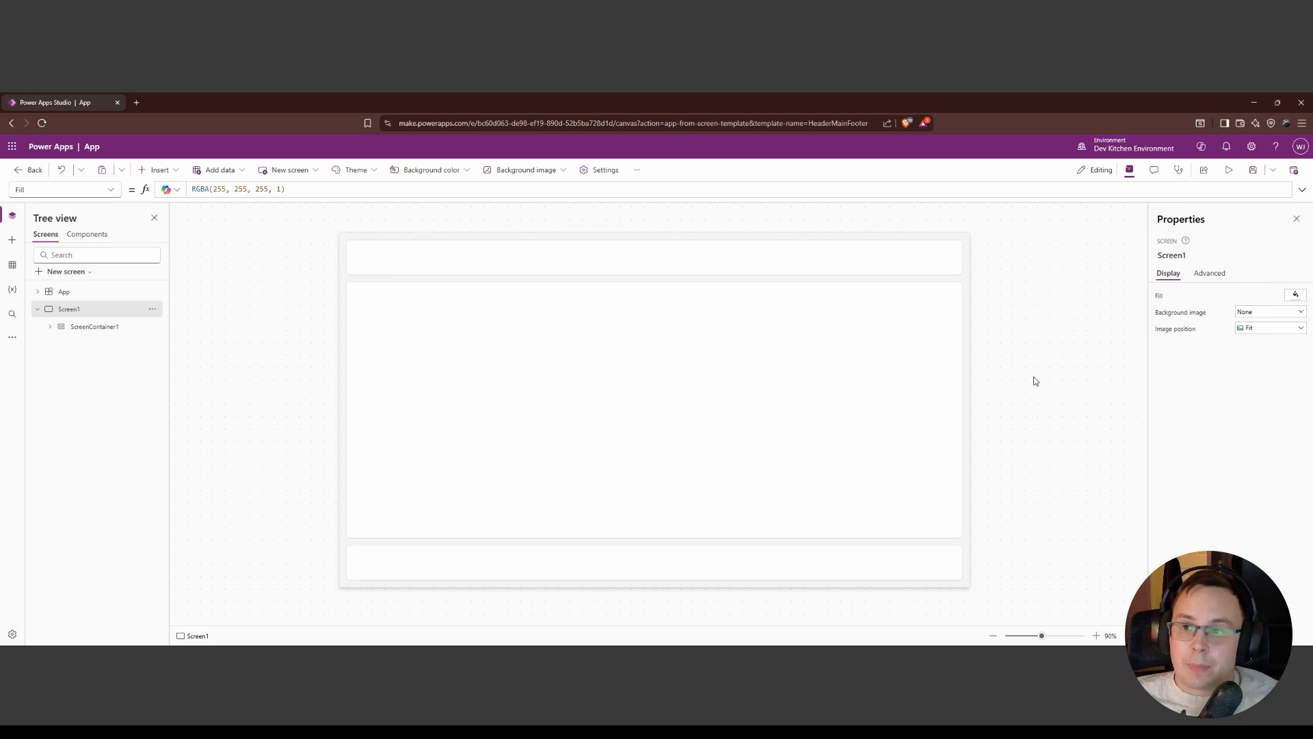
Examine Screen1's layout by selecting the screen container, the header container and the main container in turn.
click(763, 368)
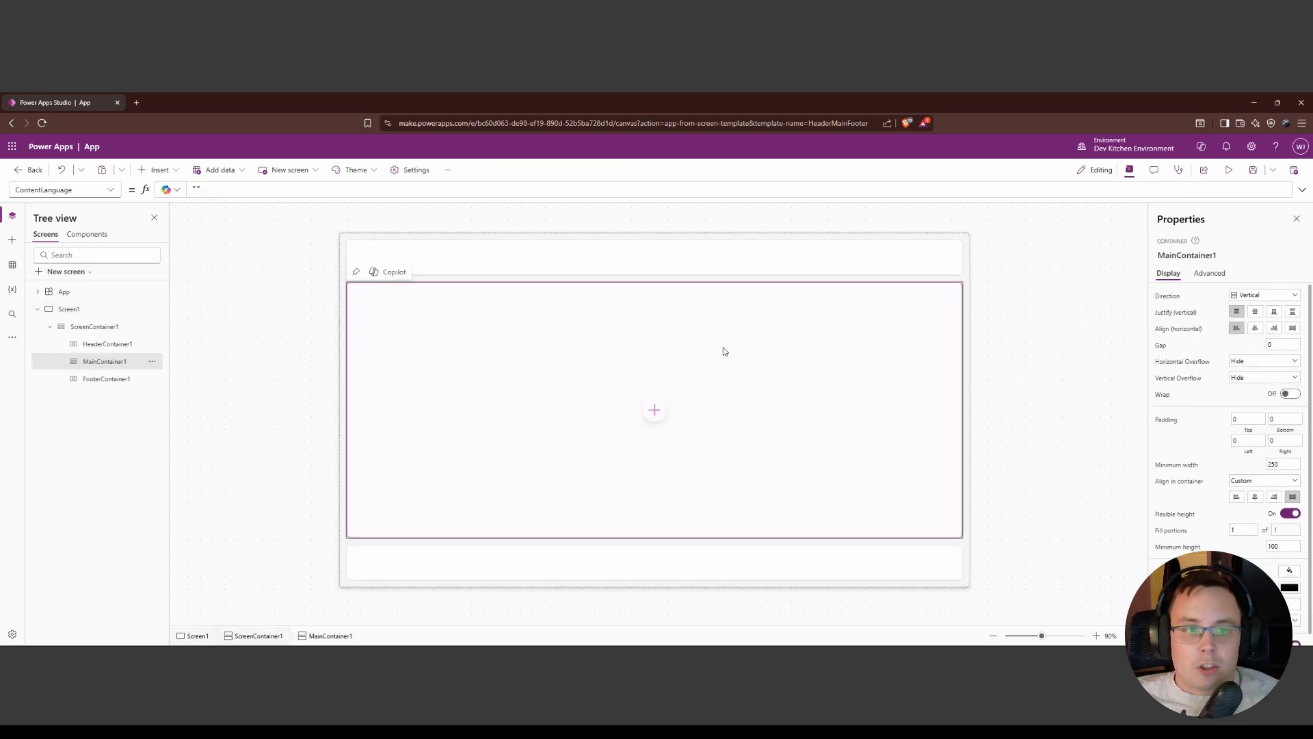
click(638, 264)
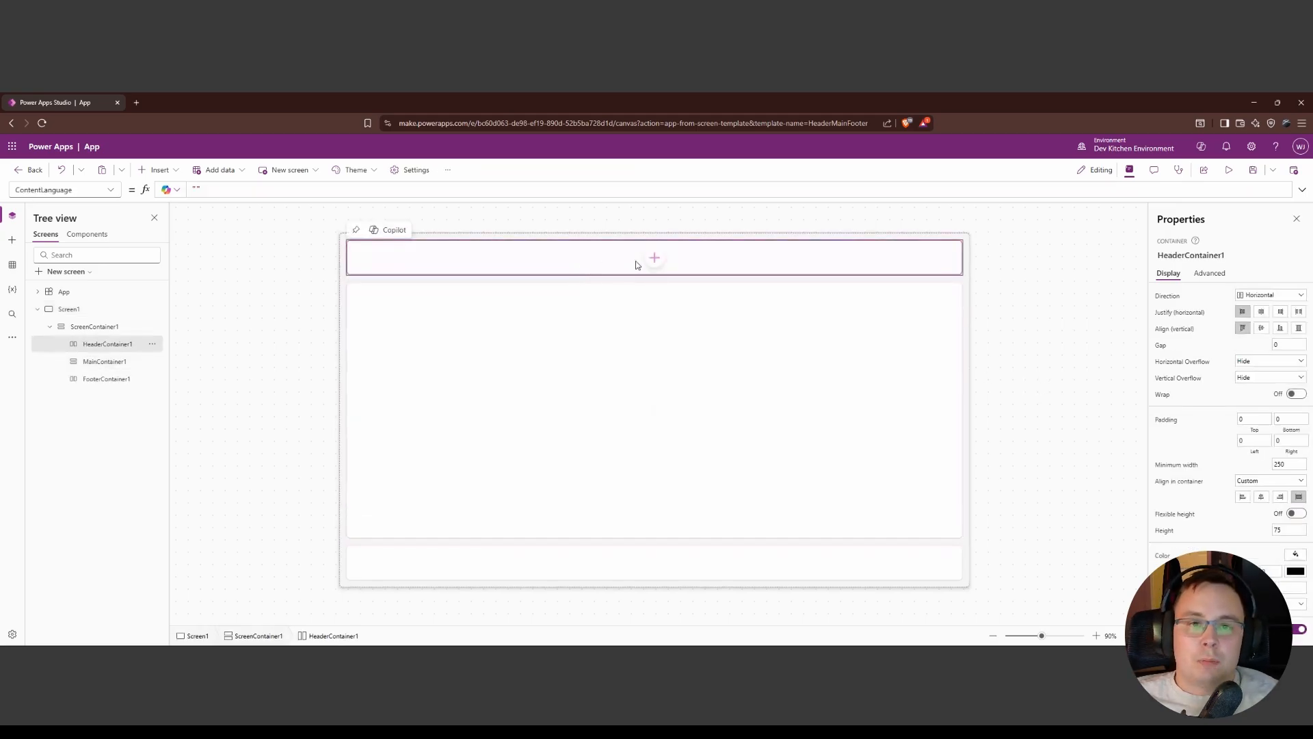
click(1020, 364)
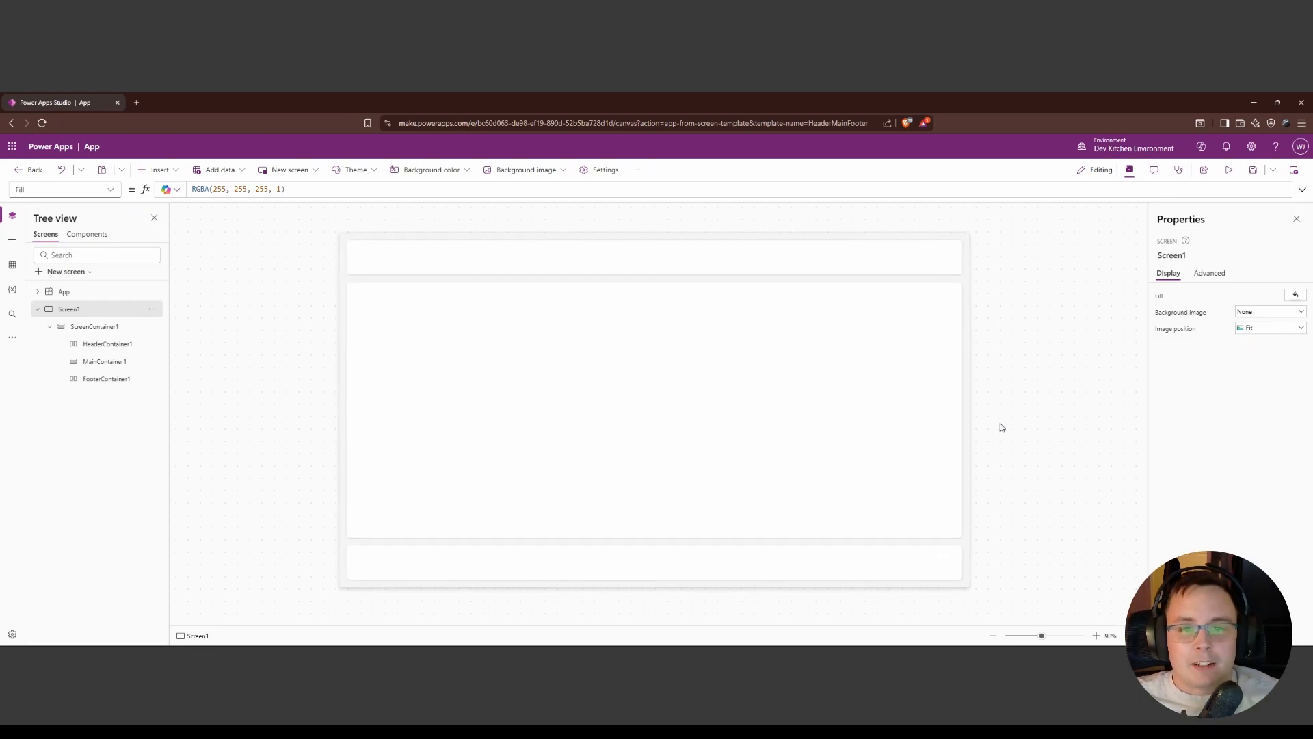
scroll(1002, 428, up, 1)
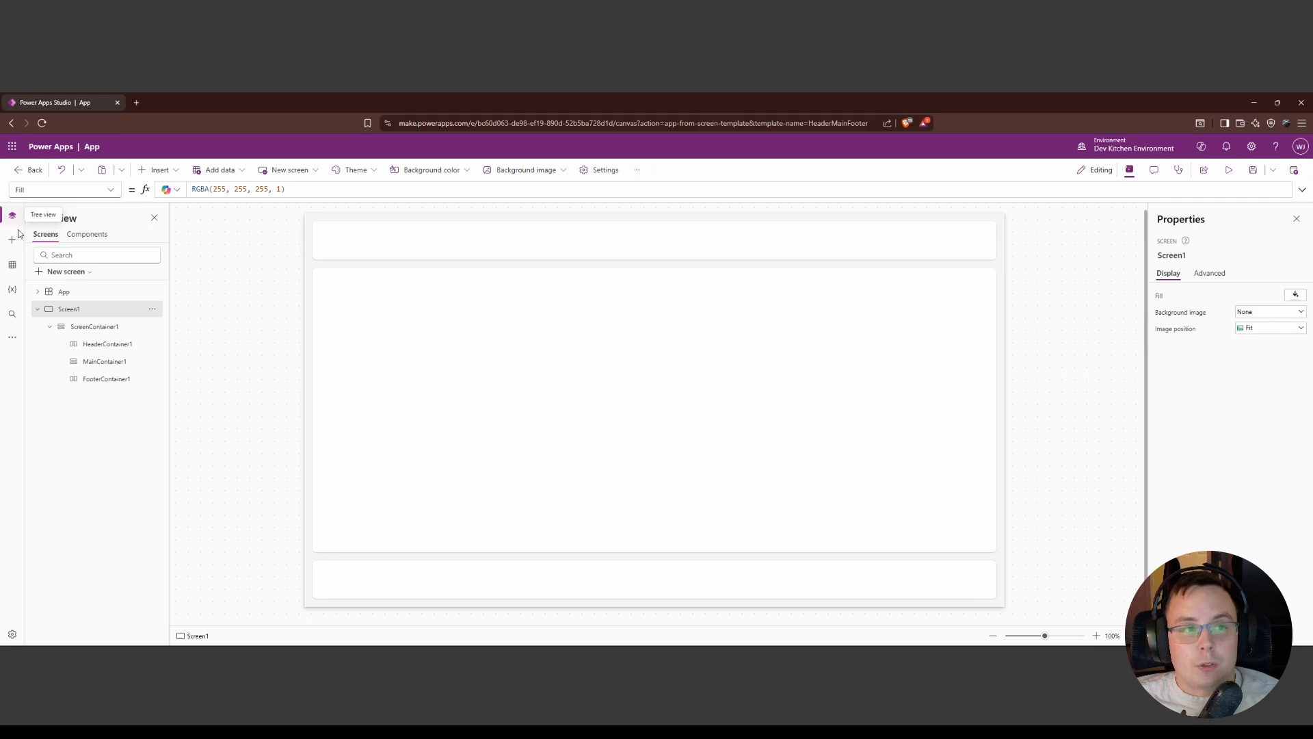
click(92, 331)
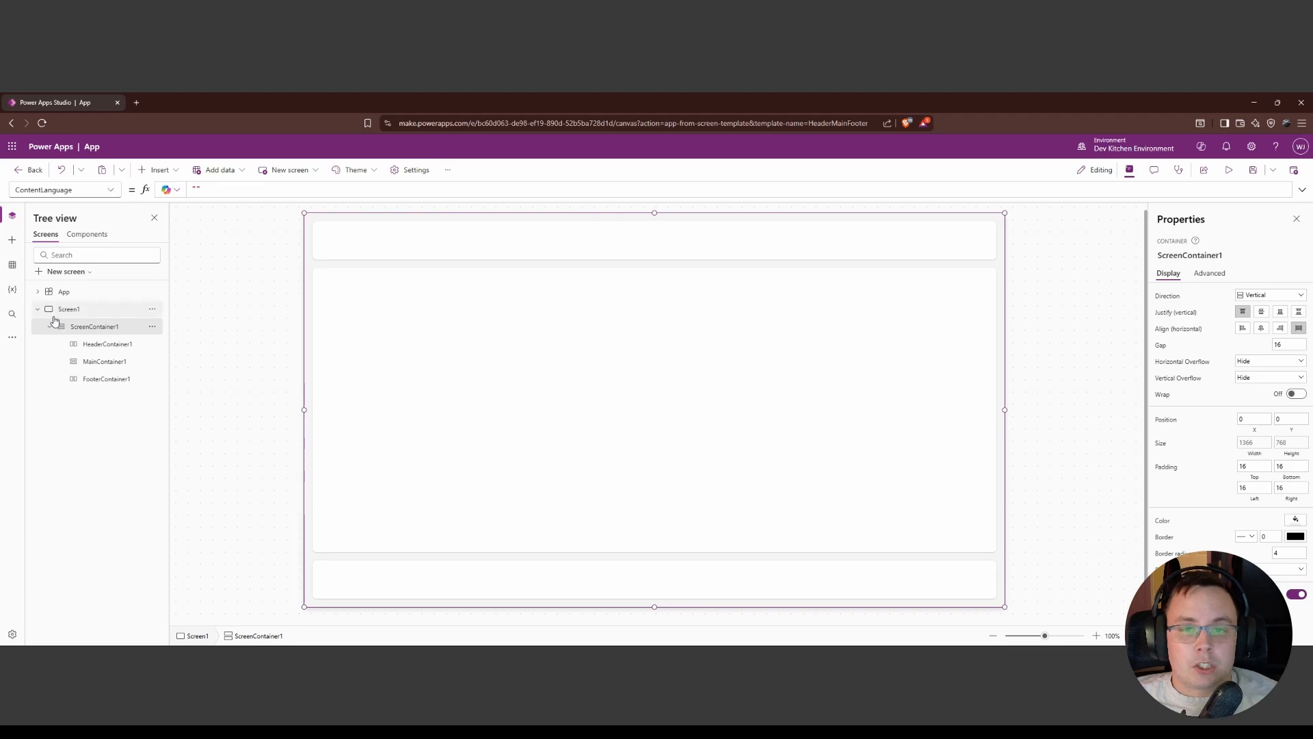
click(108, 349)
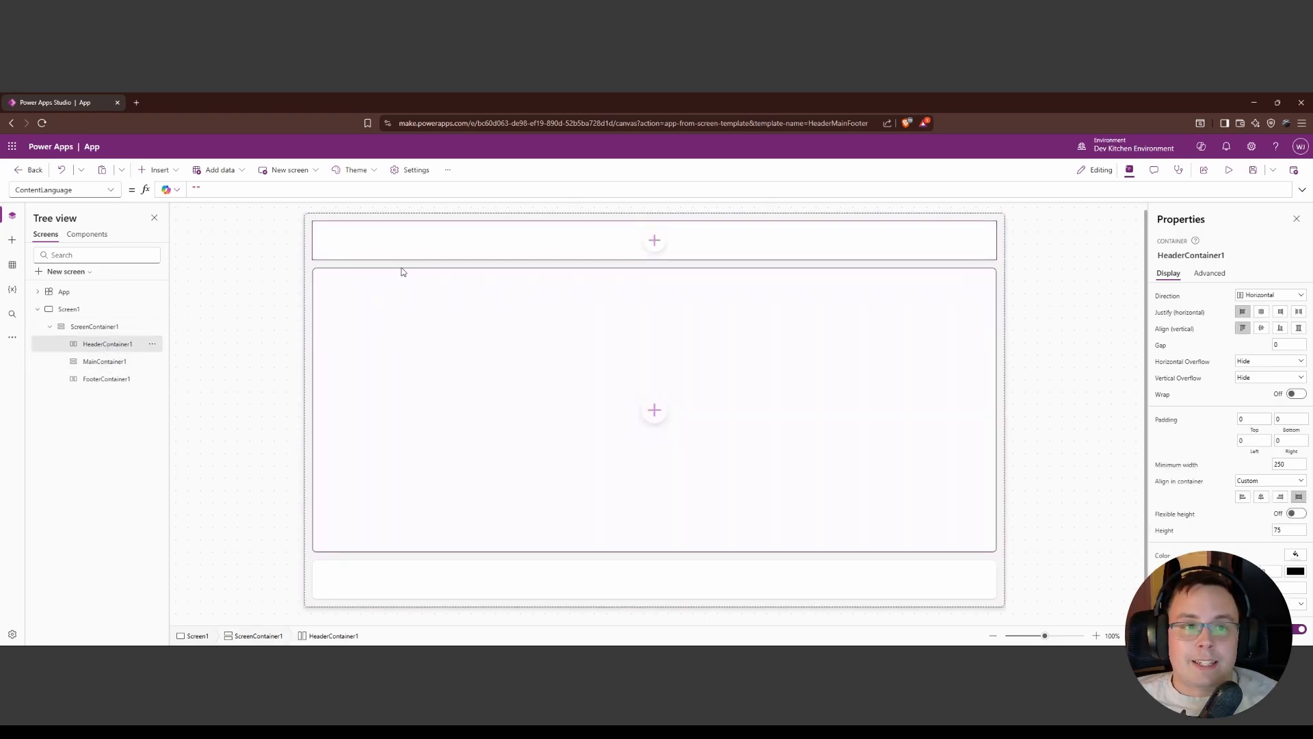
right_click(118, 358)
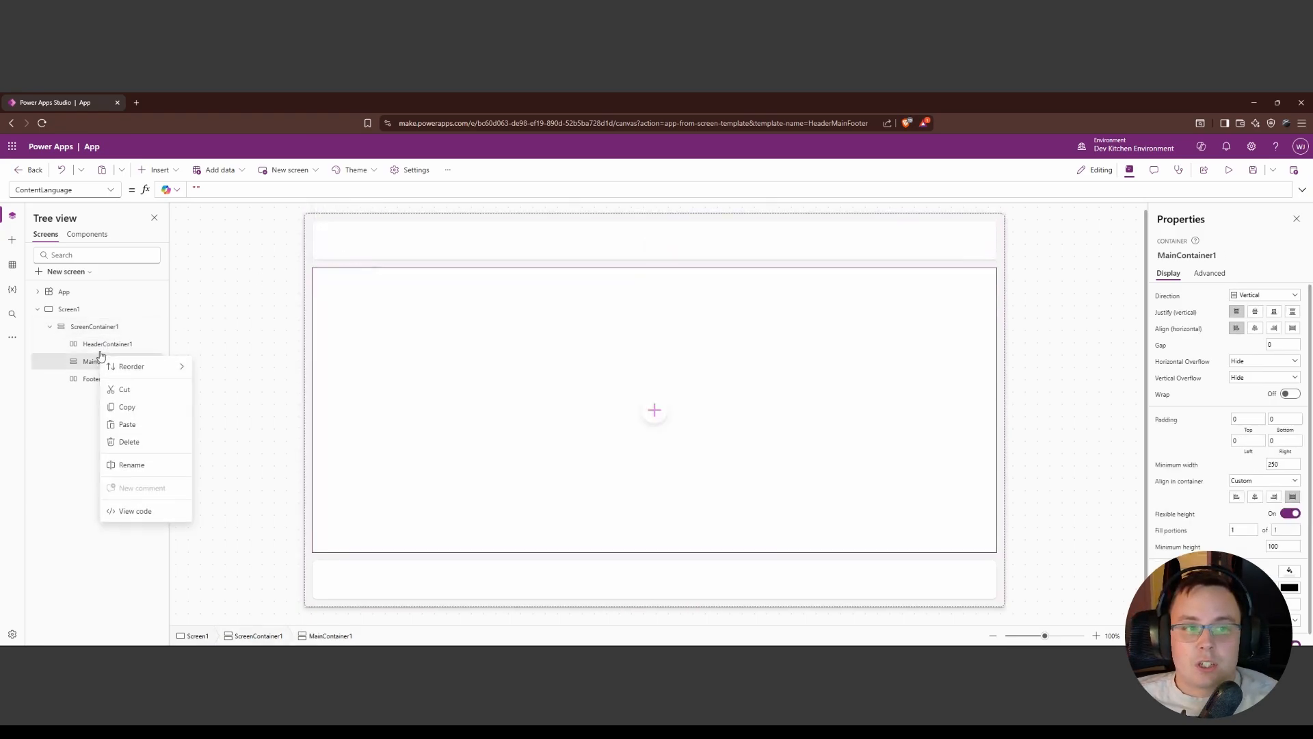
click(91, 347)
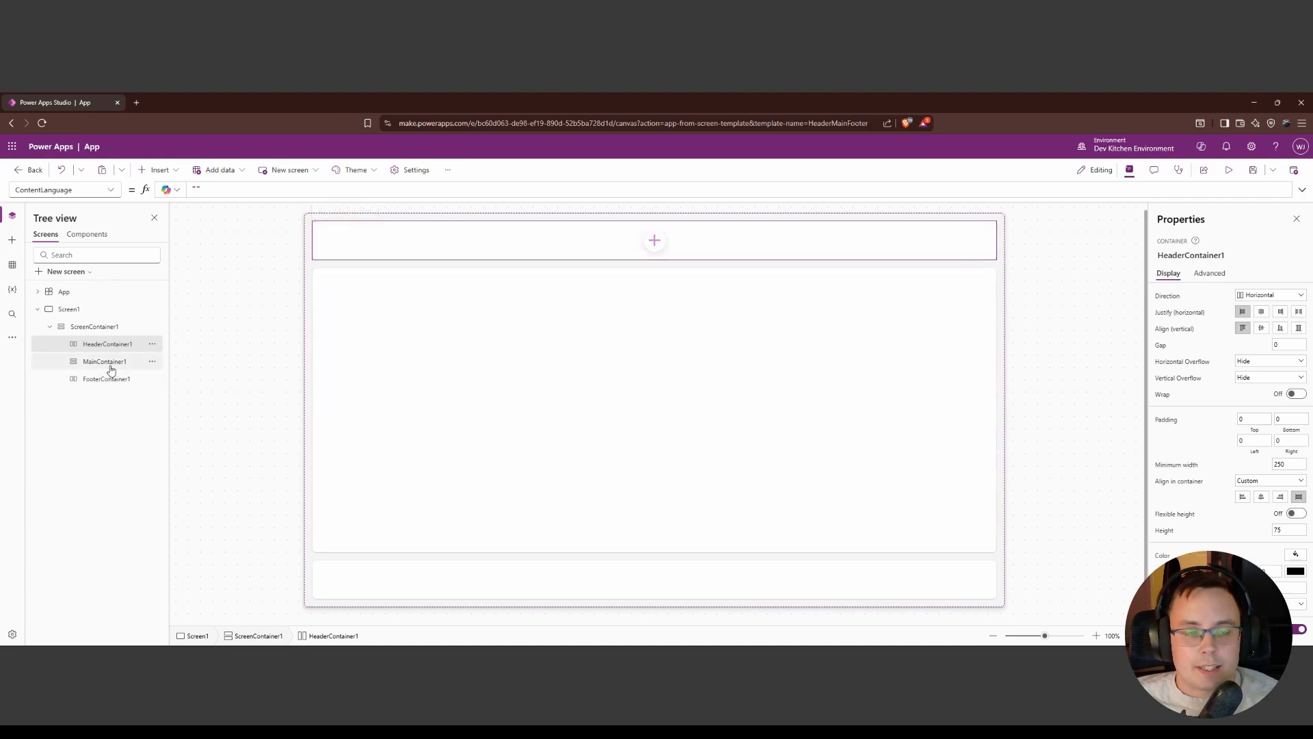
Move HeaderContainer1 down one place so it sits below MainContainer1.
click(152, 346)
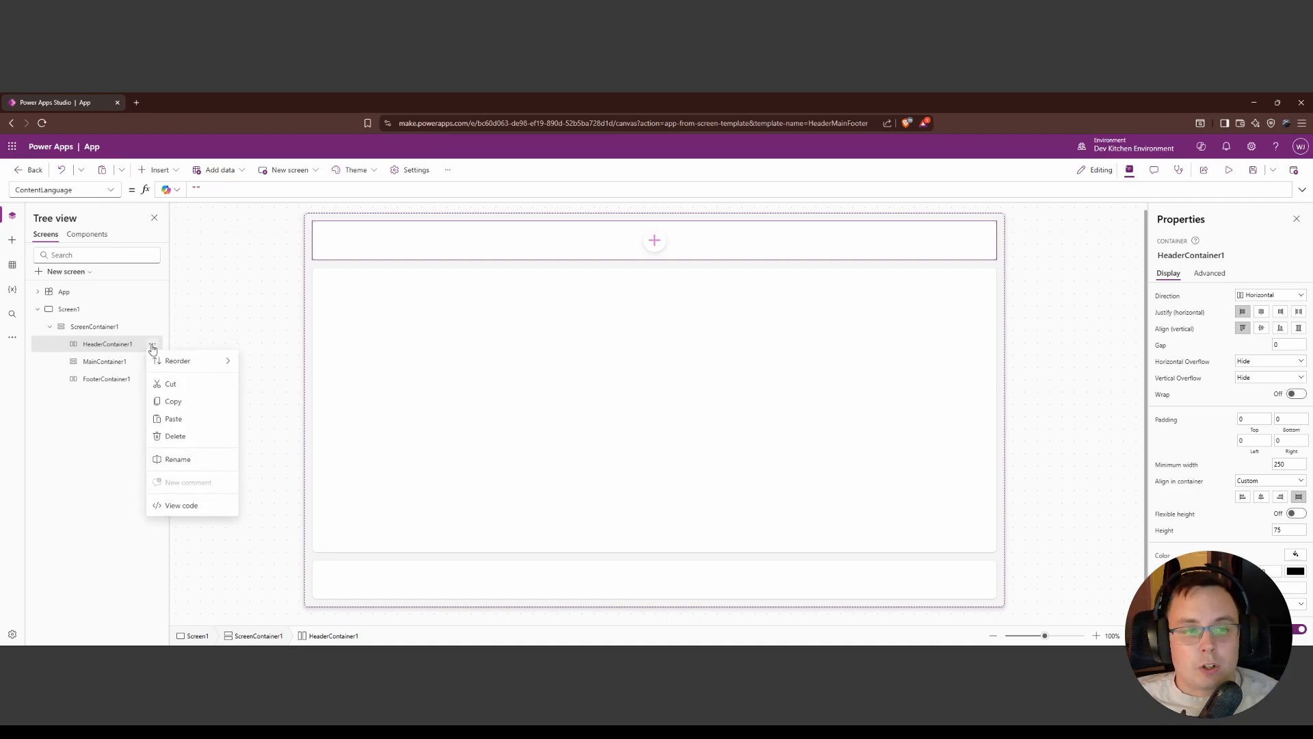
mouse_move(176, 361)
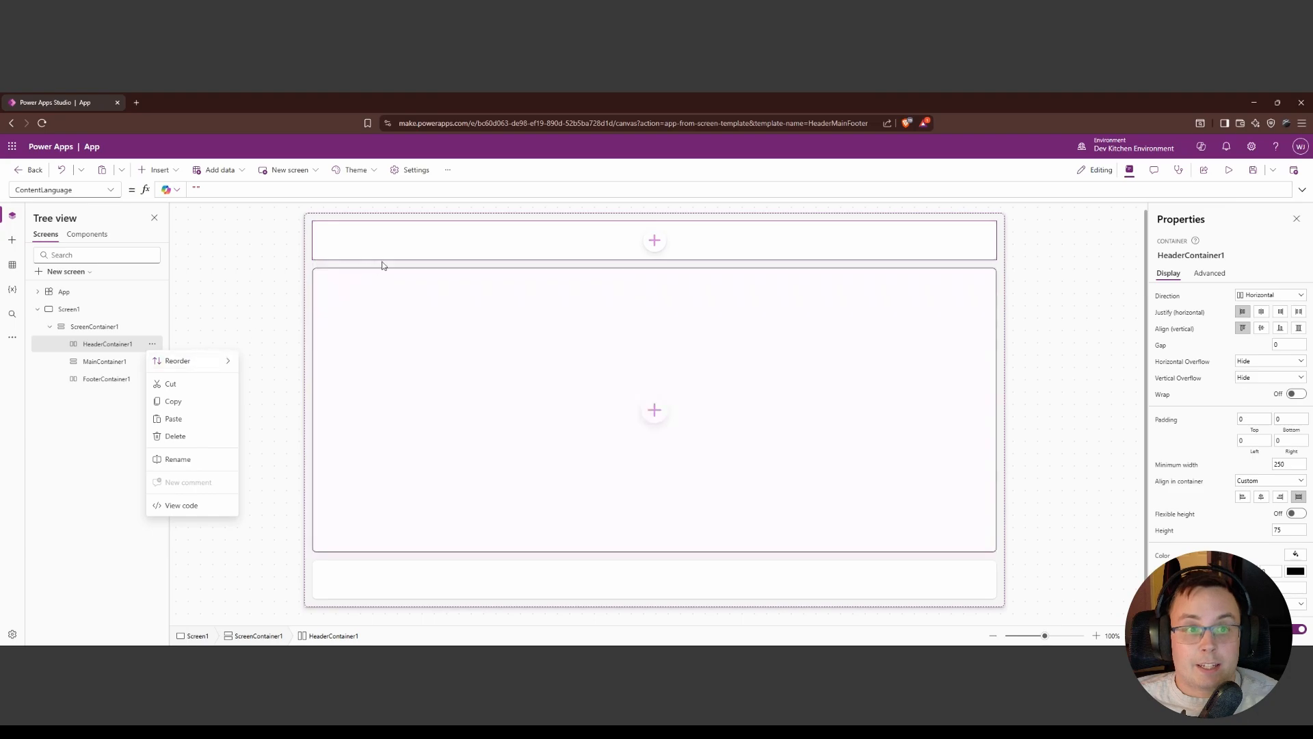
mouse_move(223, 361)
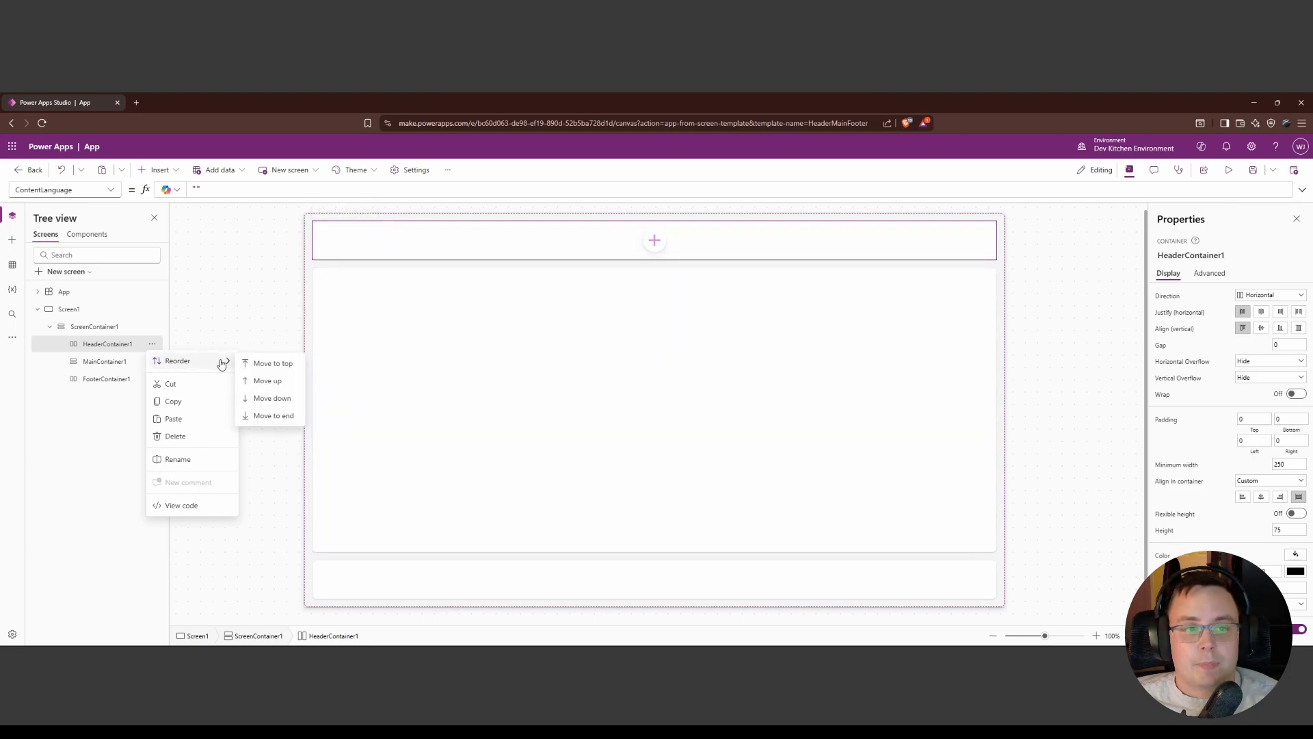
click(273, 398)
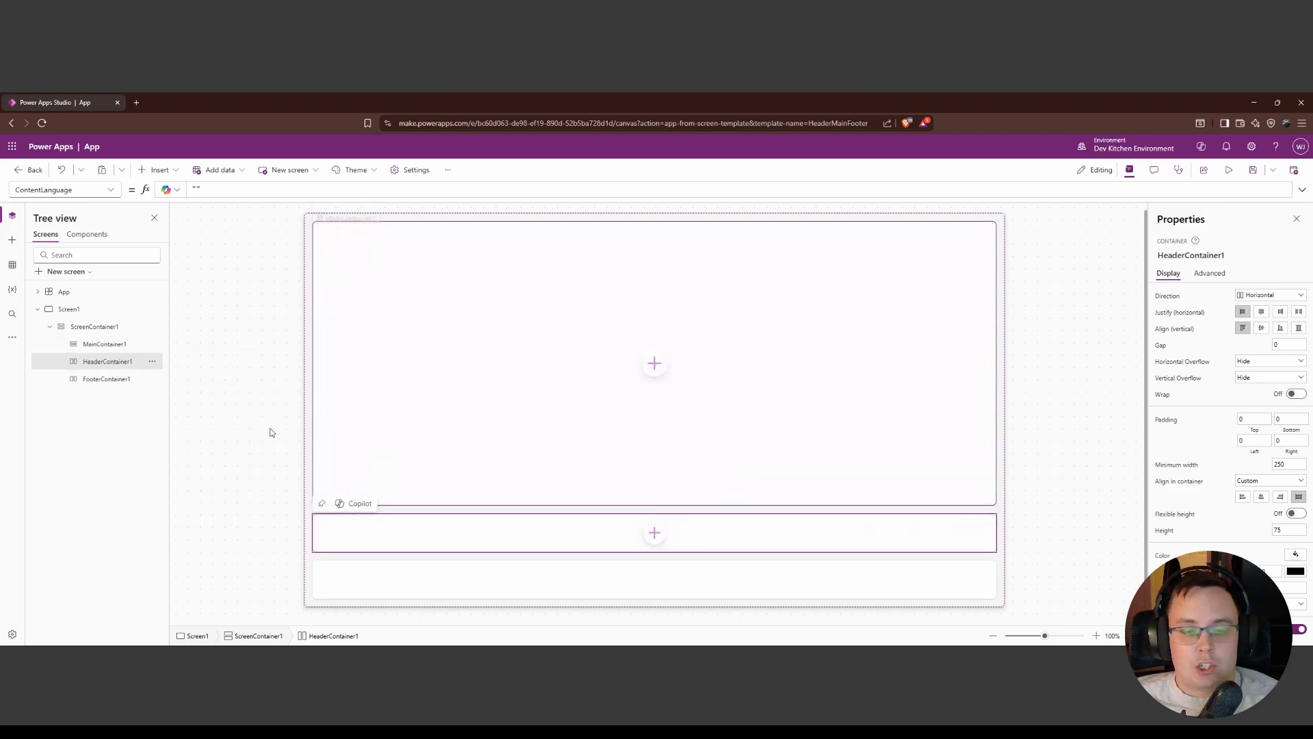
Return HeaderContainer1 to its place above MainContainer1.
click(152, 361)
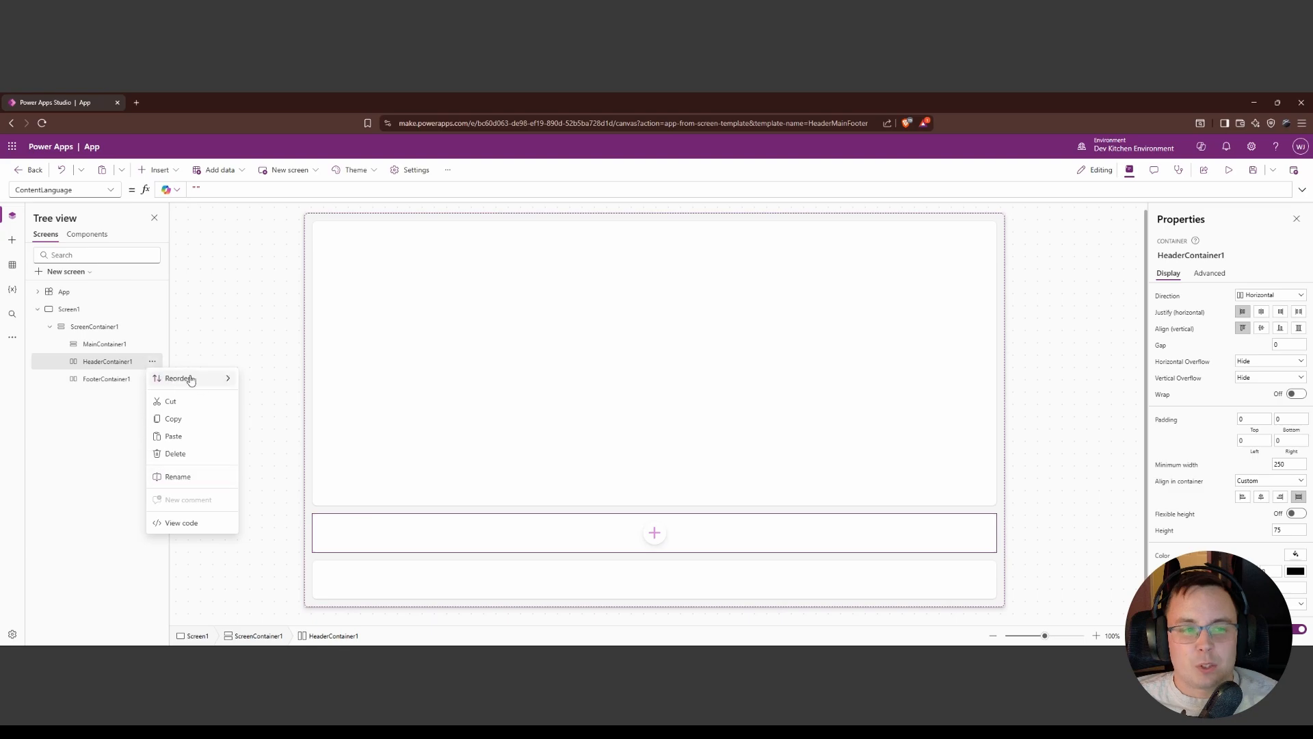
mouse_move(190, 380)
click(277, 379)
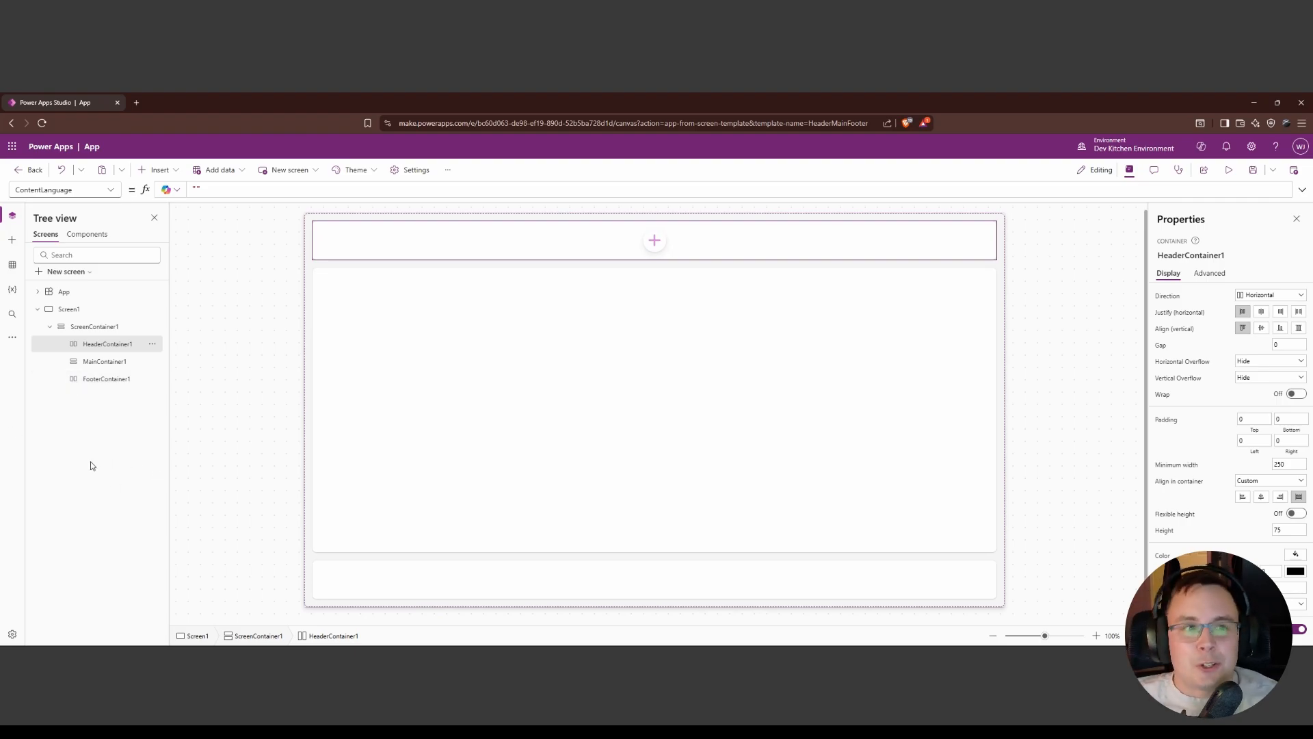
Add a new screen to the app from the Calendar template.
click(66, 272)
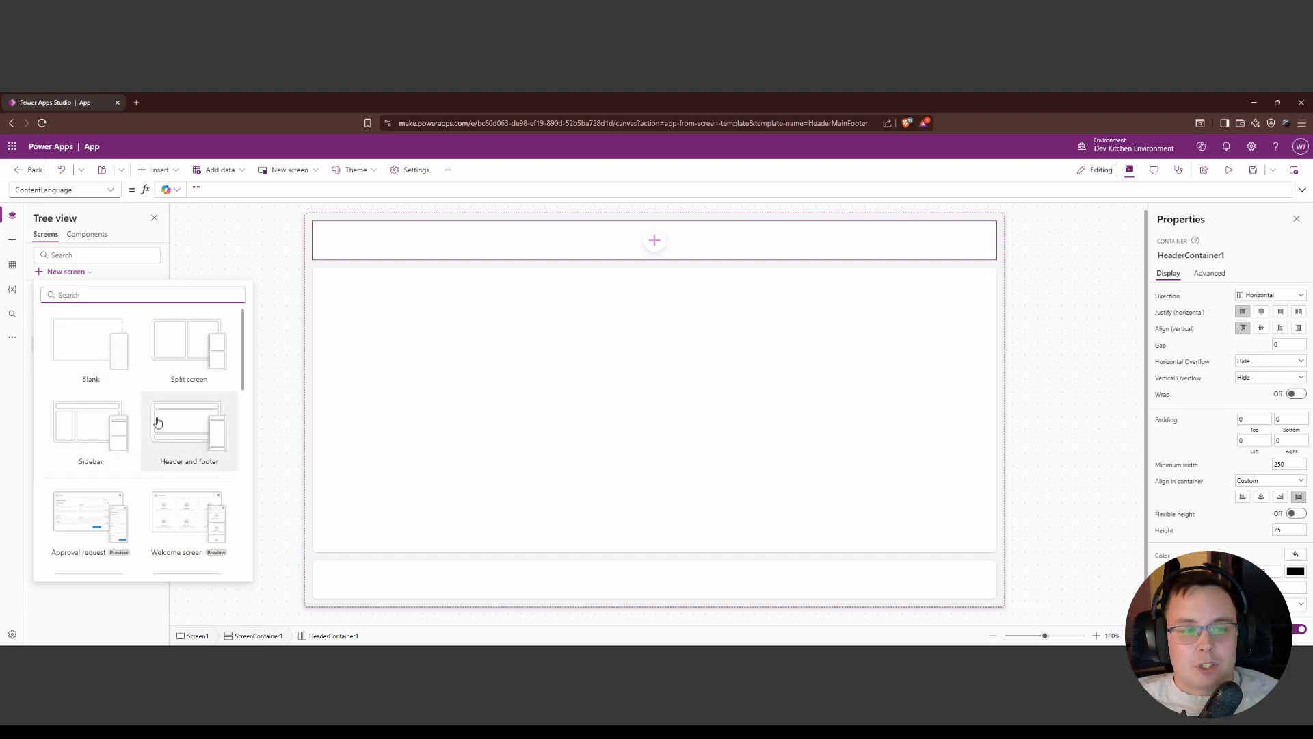
scroll(158, 424, down, 2)
scroll(157, 428, down, 3)
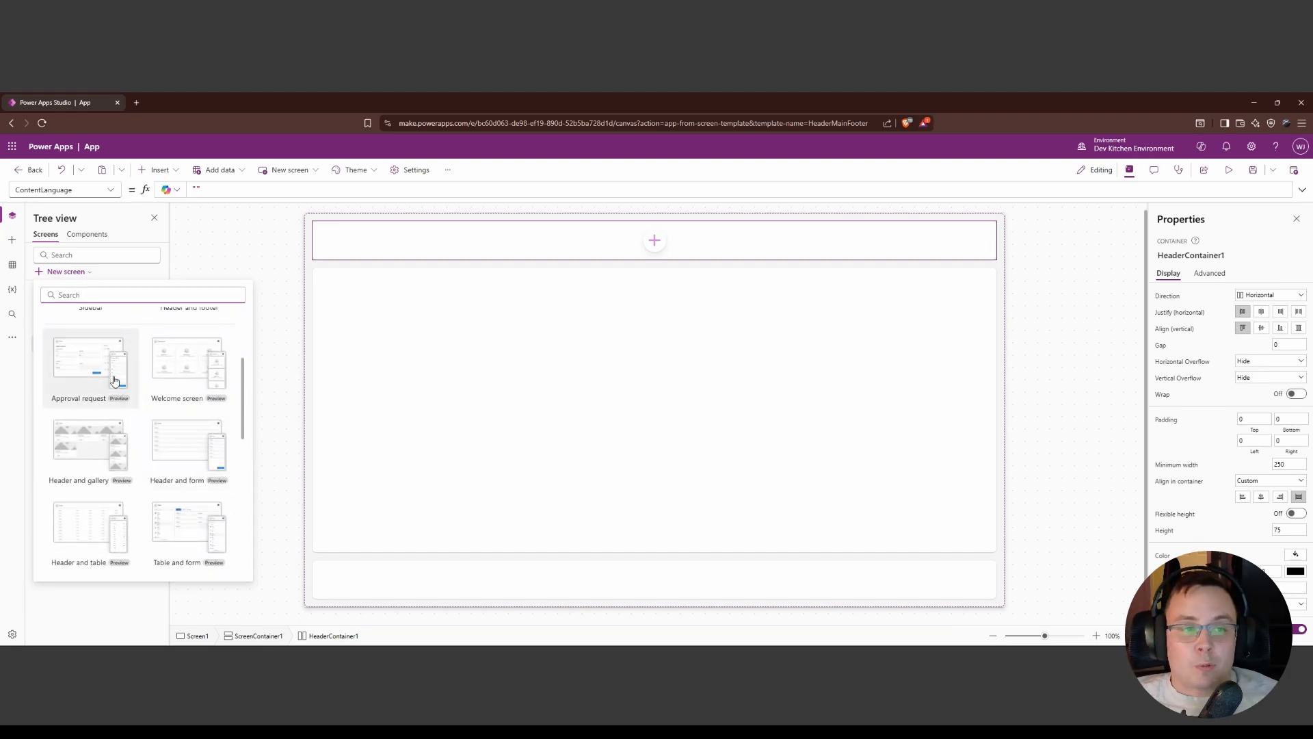
scroll(154, 427, up, 2)
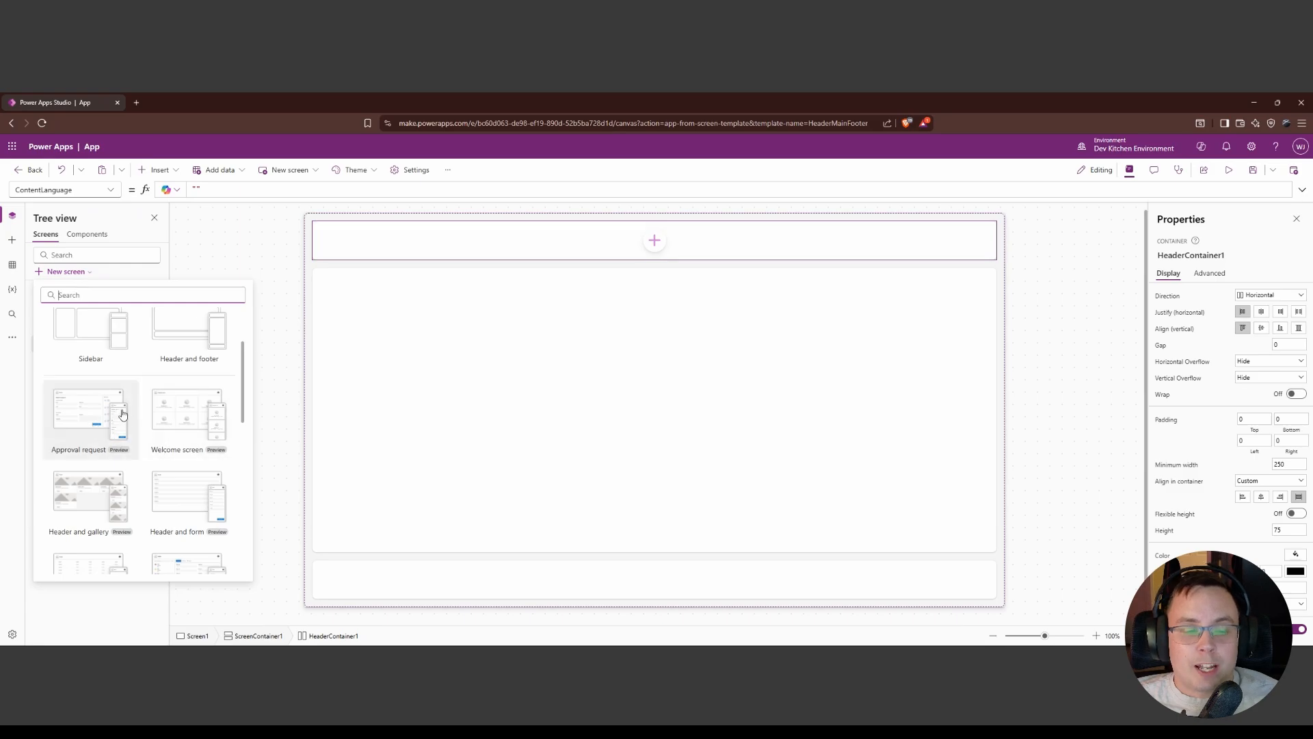
scroll(164, 445, down, 2)
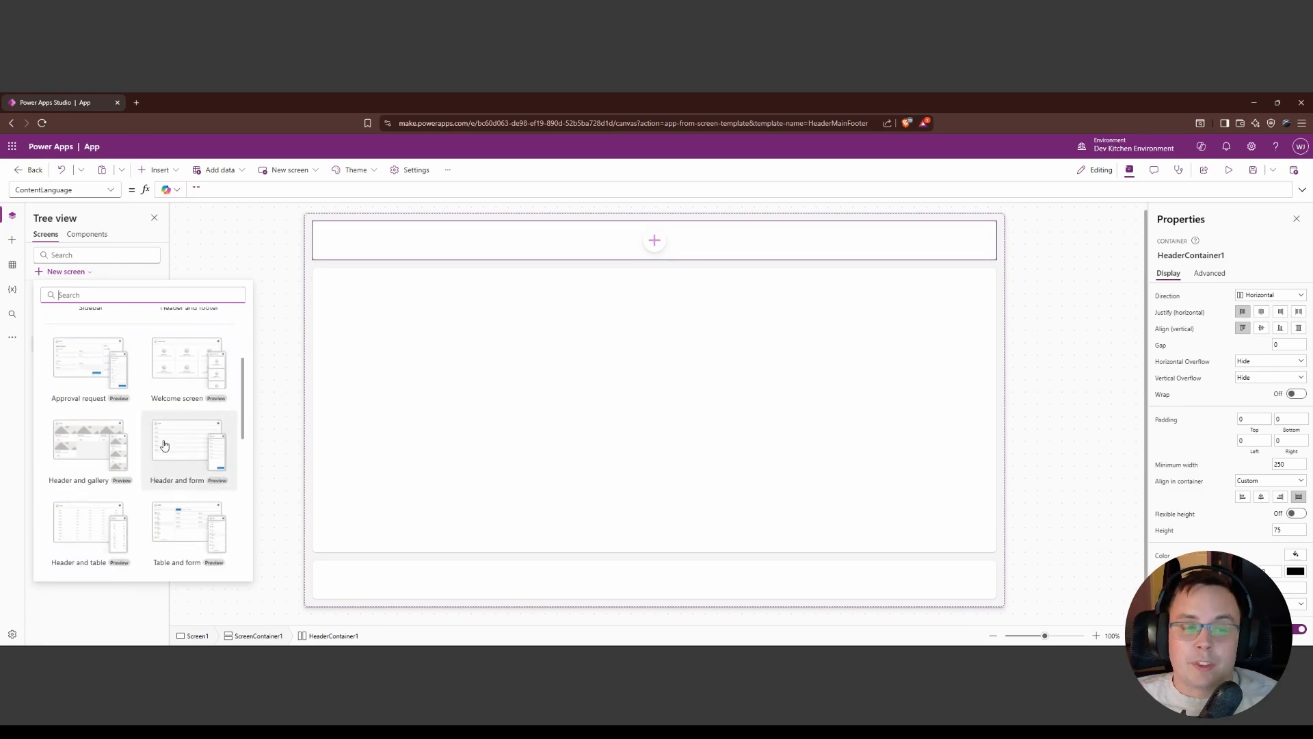
scroll(169, 457, down, 2)
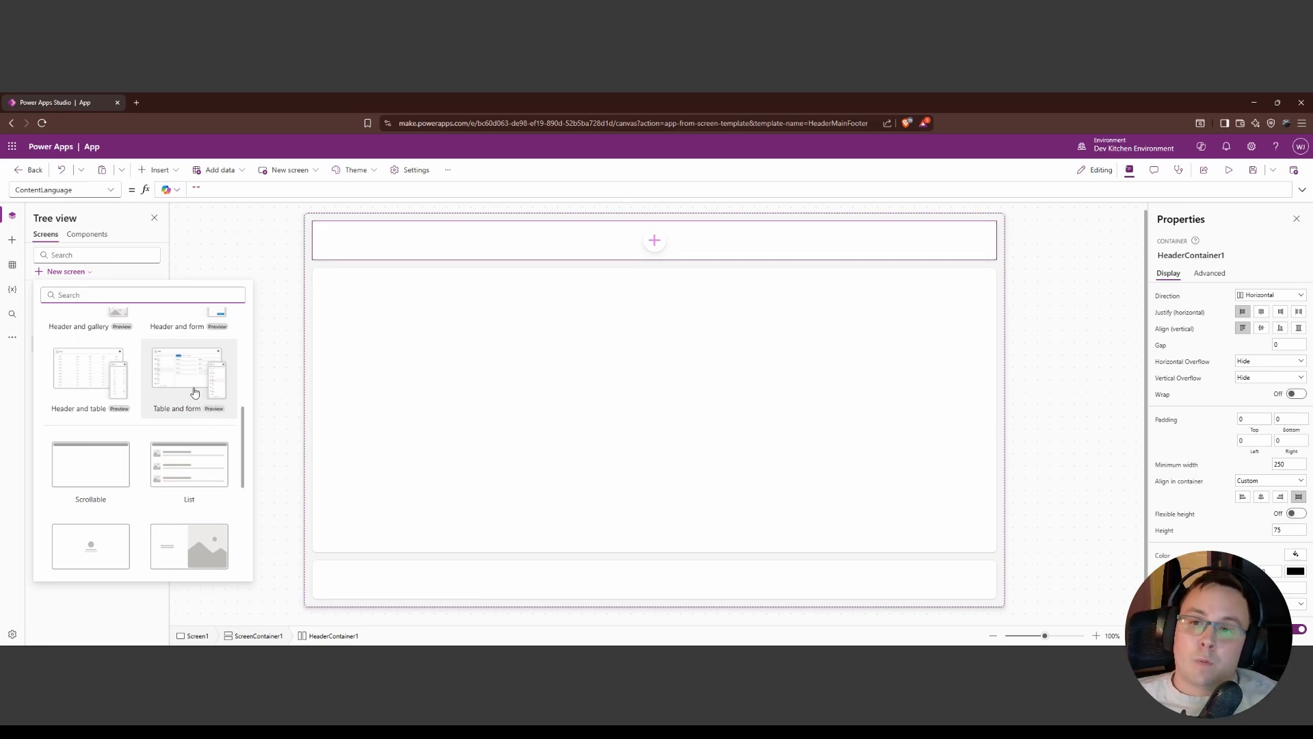
scroll(203, 416, down, 1)
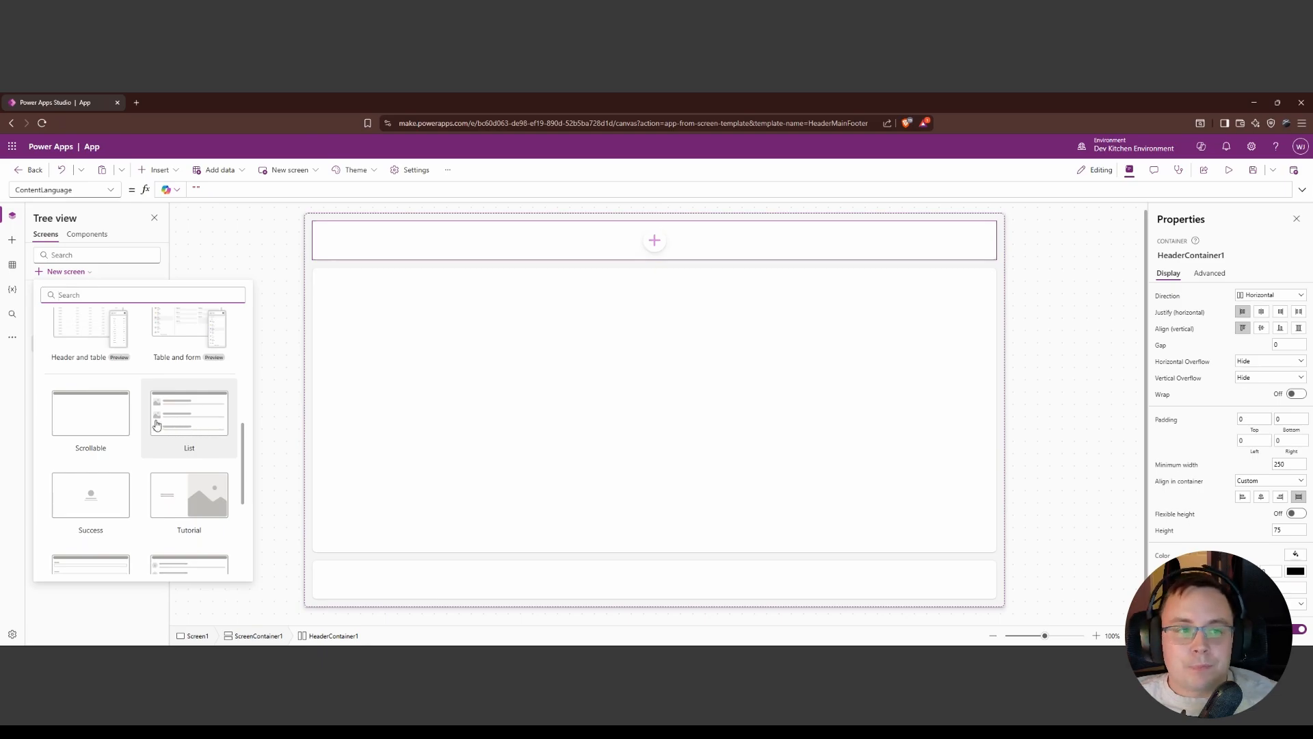
scroll(147, 411, down, 2)
scroll(165, 403, down, 2)
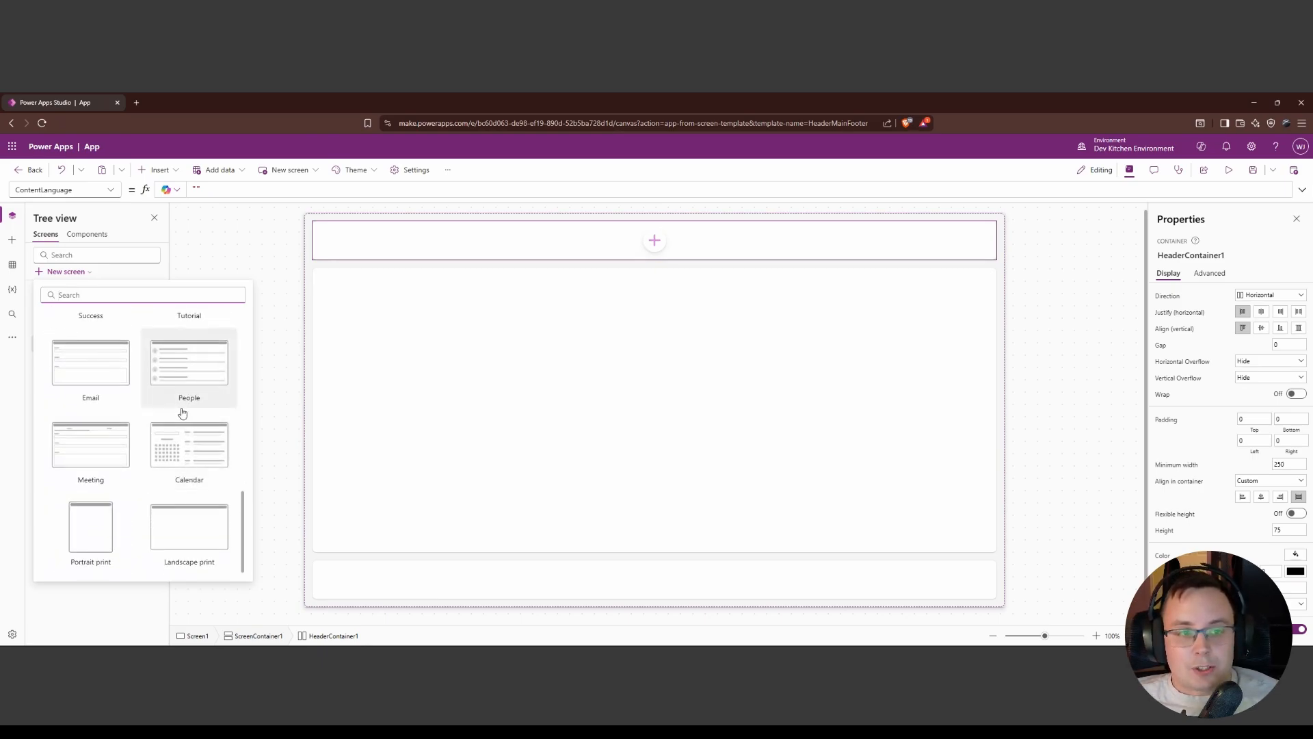
click(190, 444)
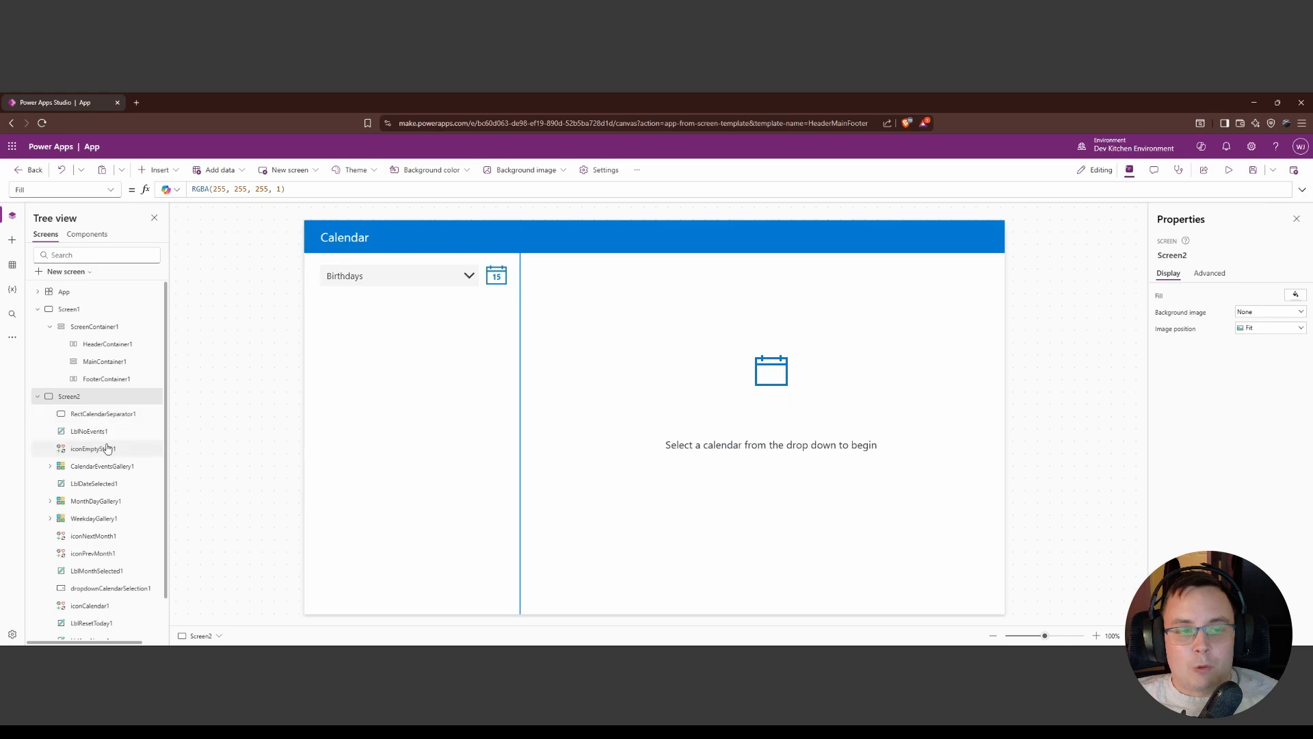
scroll(108, 482, down, 1)
scroll(108, 485, up, 1)
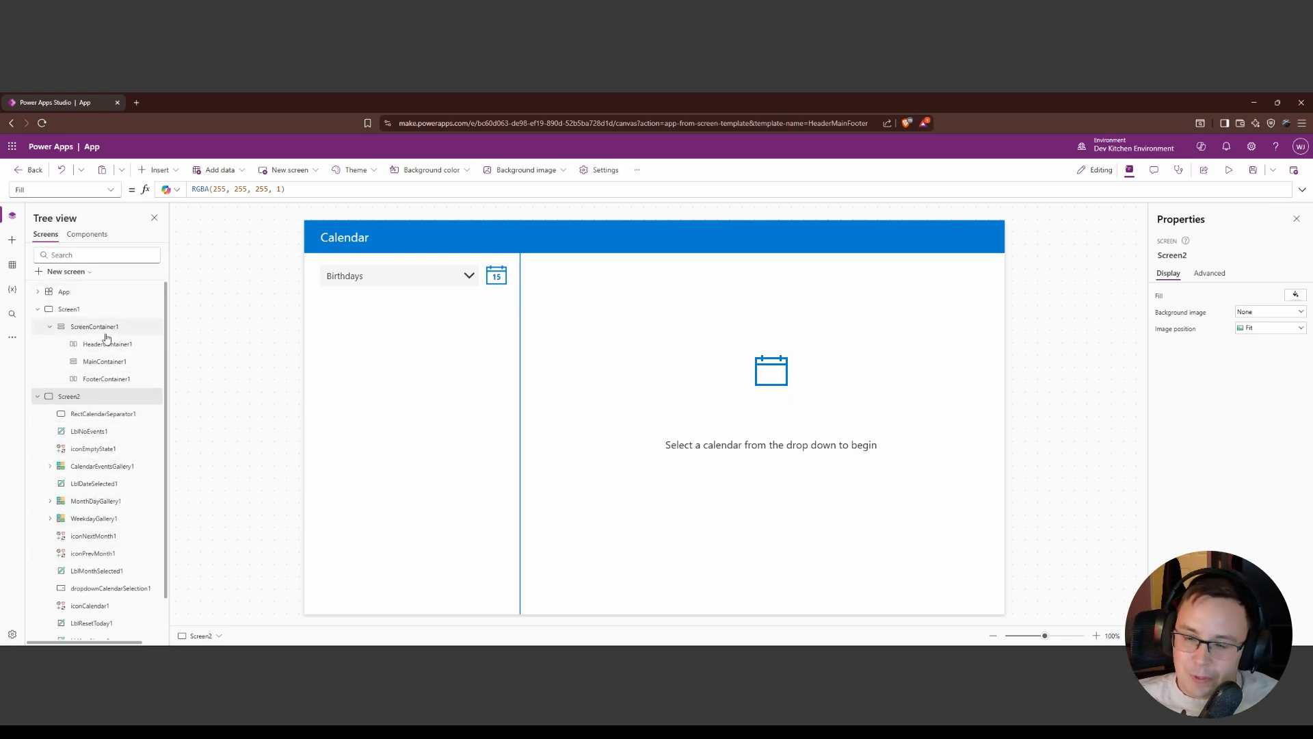
Look over the controls available for insertion and the data sources connected to the app.
click(13, 242)
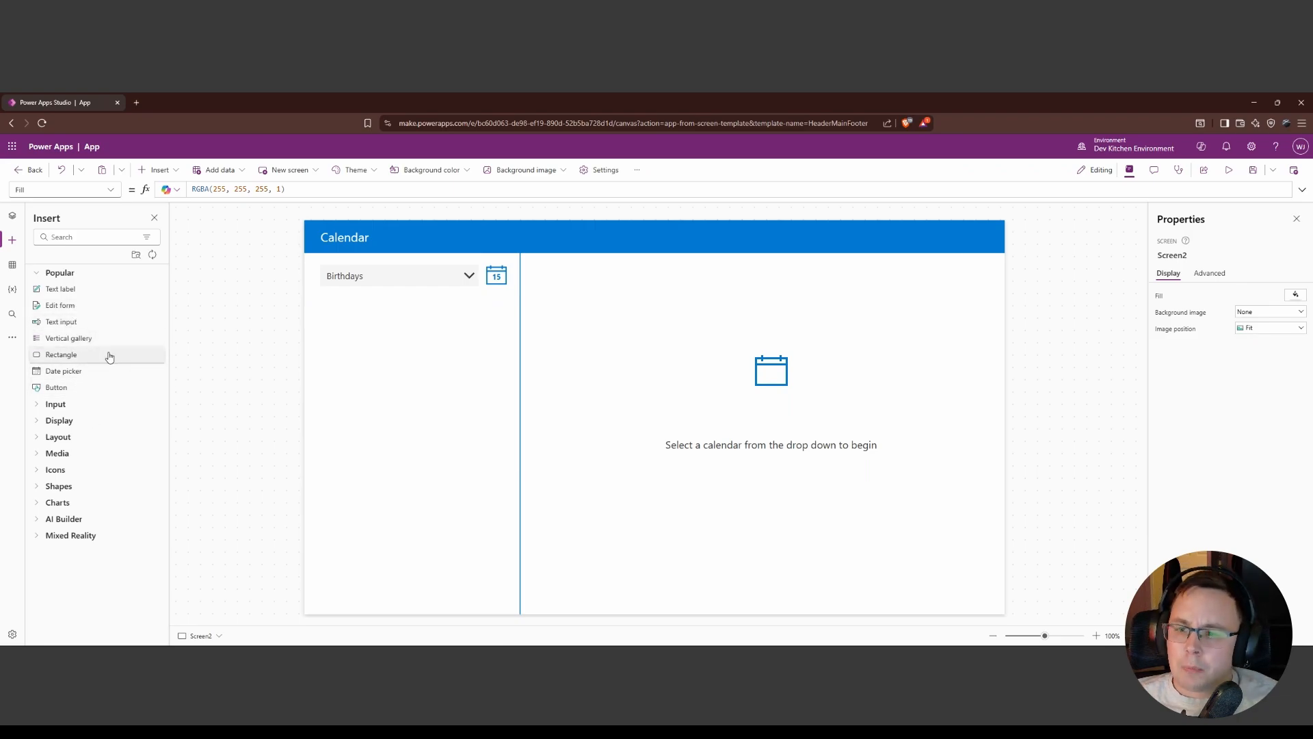
click(13, 266)
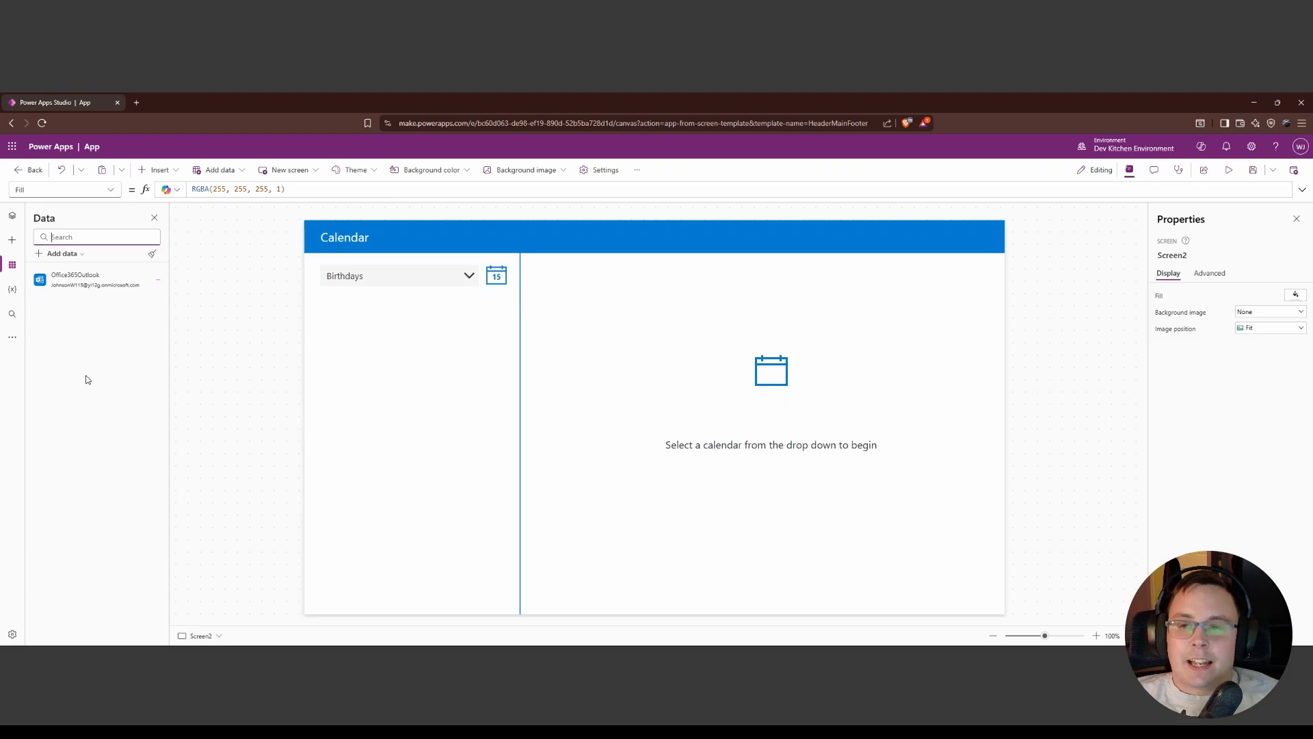
click(115, 334)
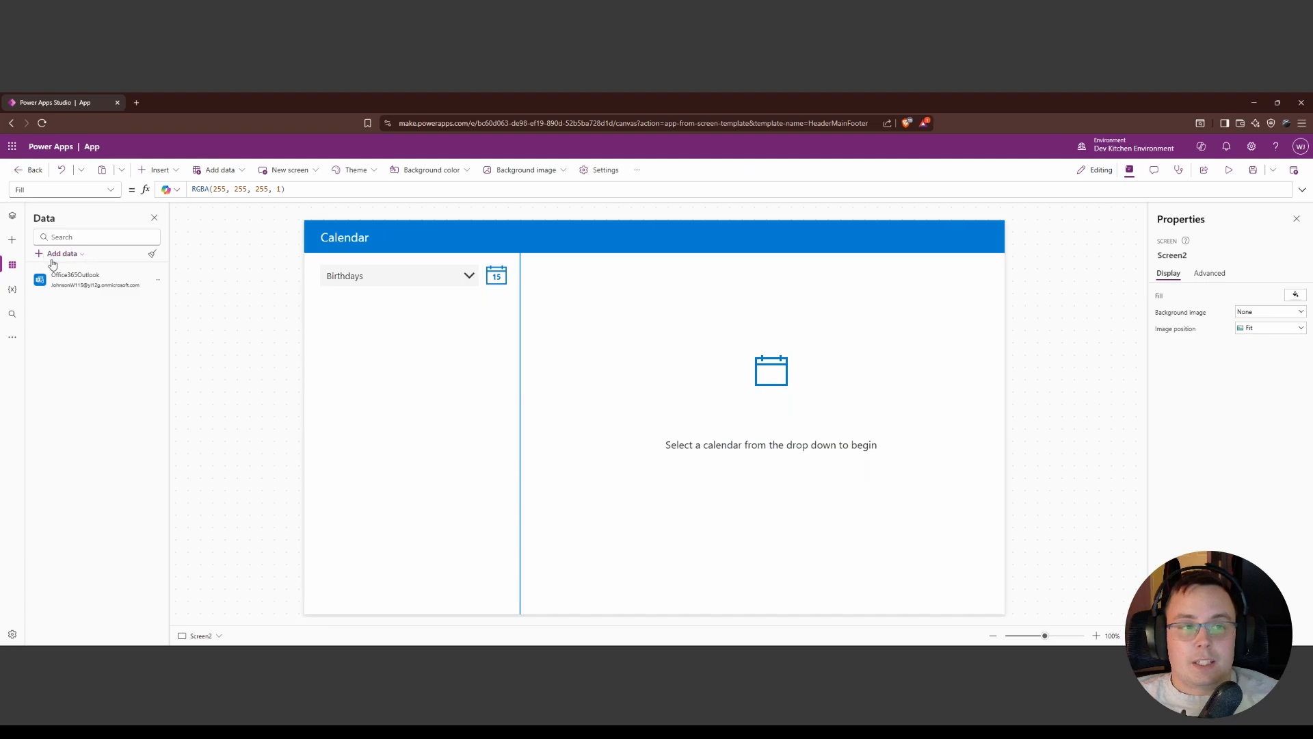
click(76, 260)
click(77, 260)
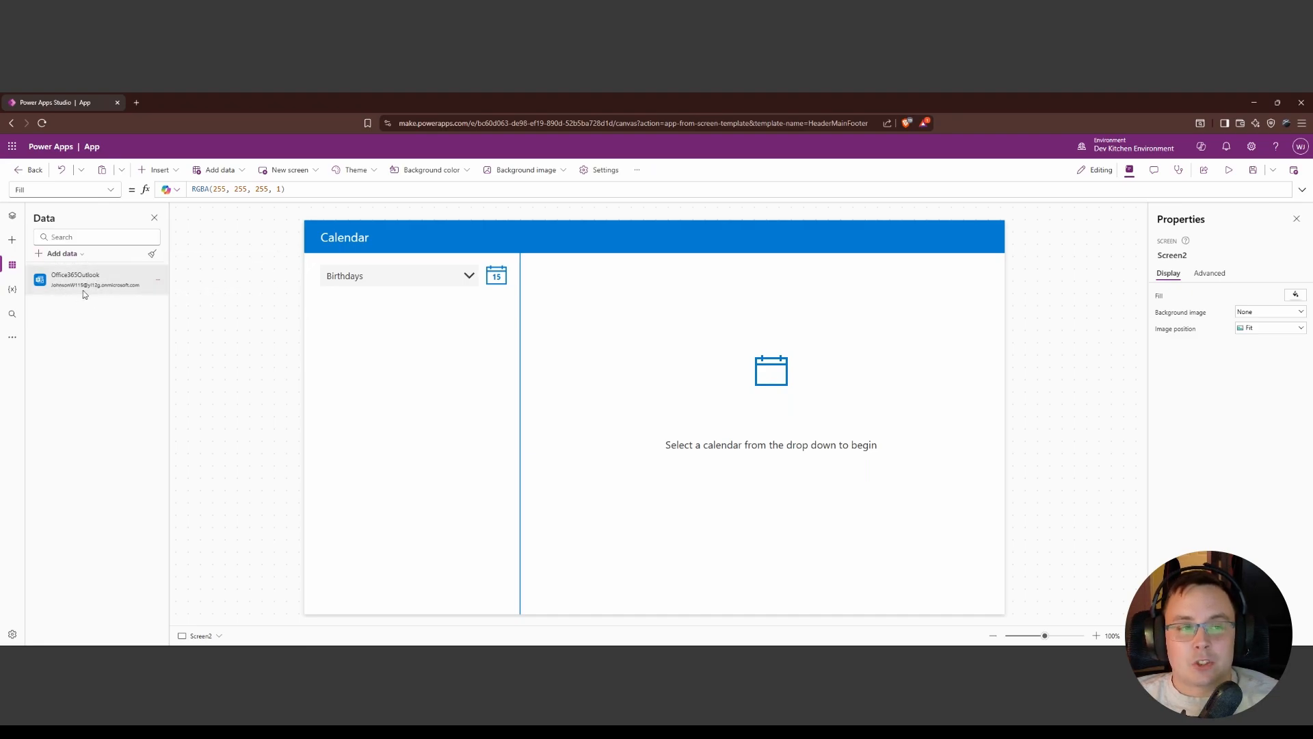
Search the available data sources for SharePoint and start connecting to a site with the SharePoint connector.
click(63, 256)
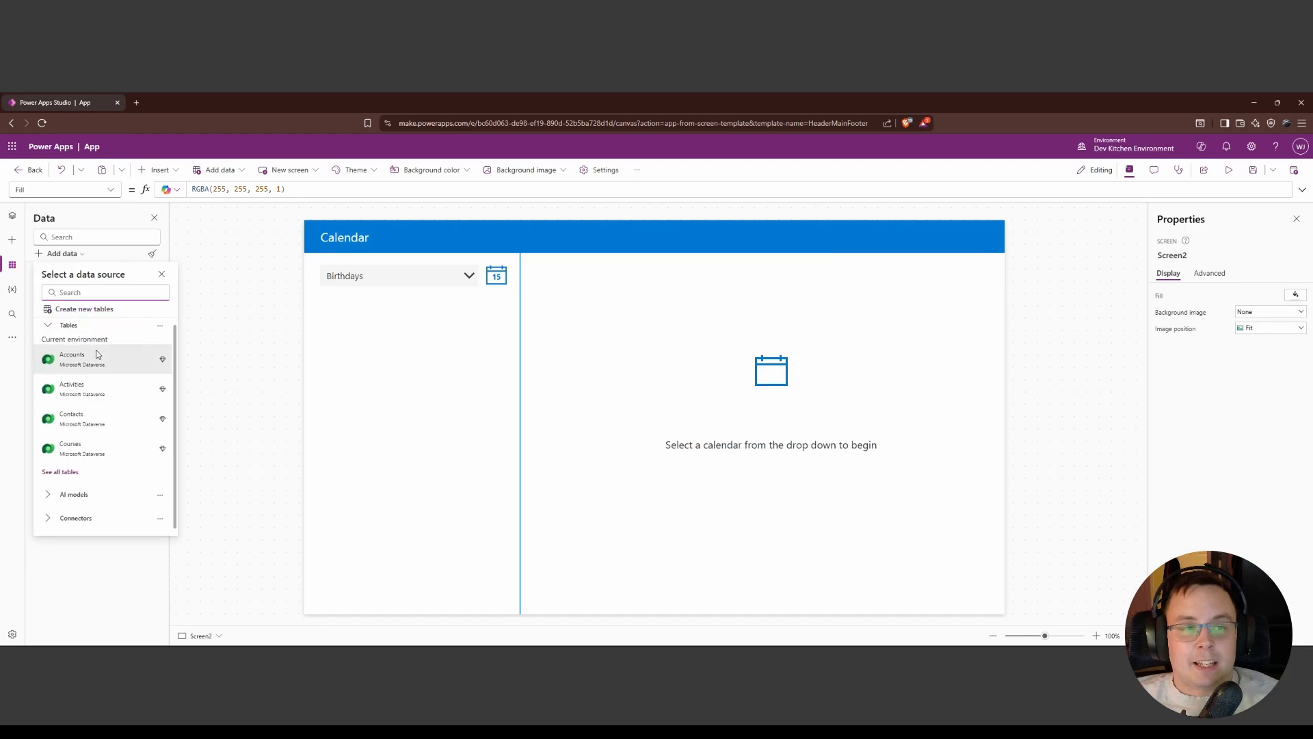
scroll(99, 383, down, 1)
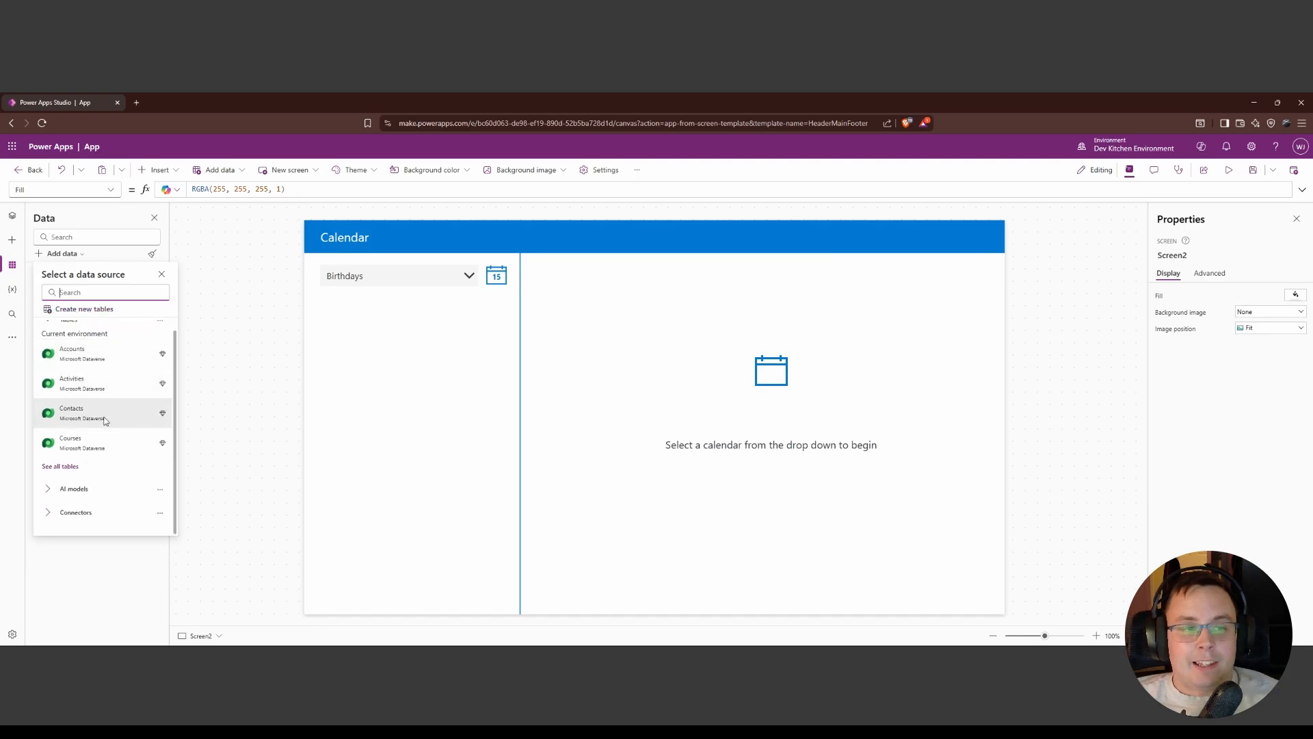
click(51, 512)
scroll(83, 476, down, 3)
scroll(83, 444, up, 4)
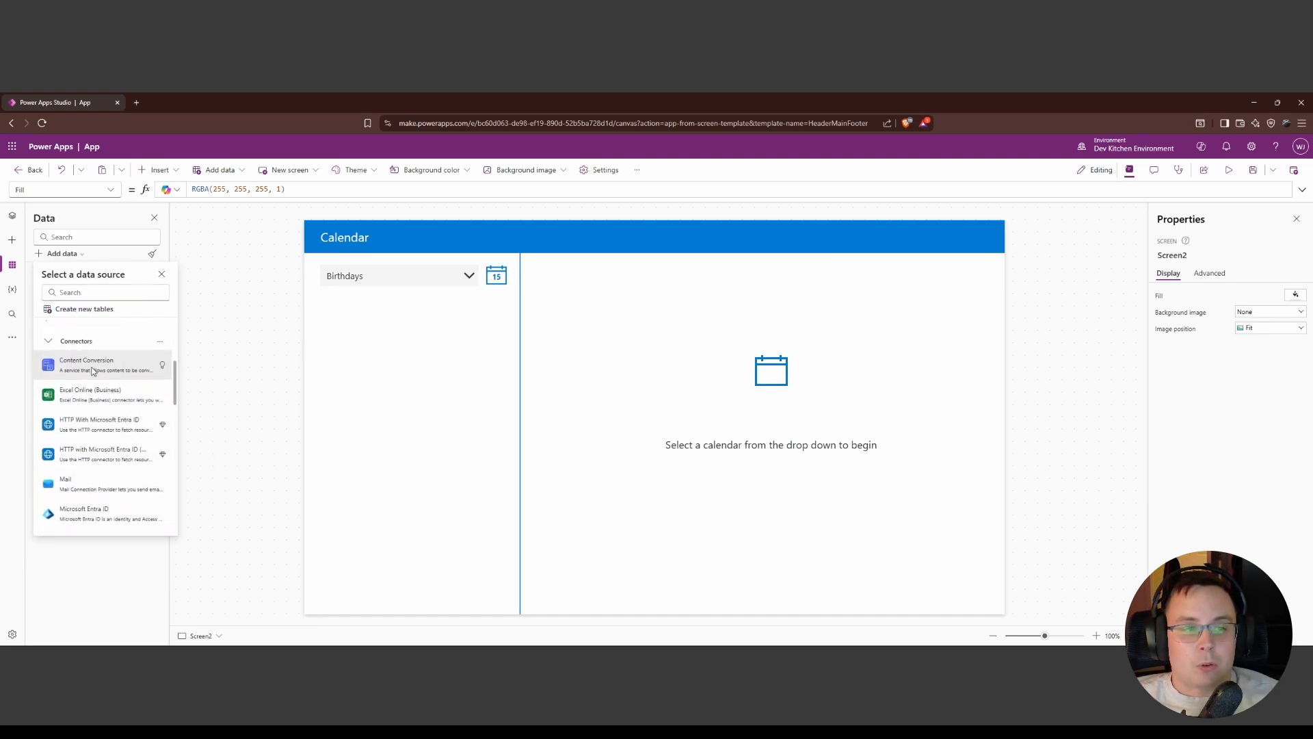
click(105, 292)
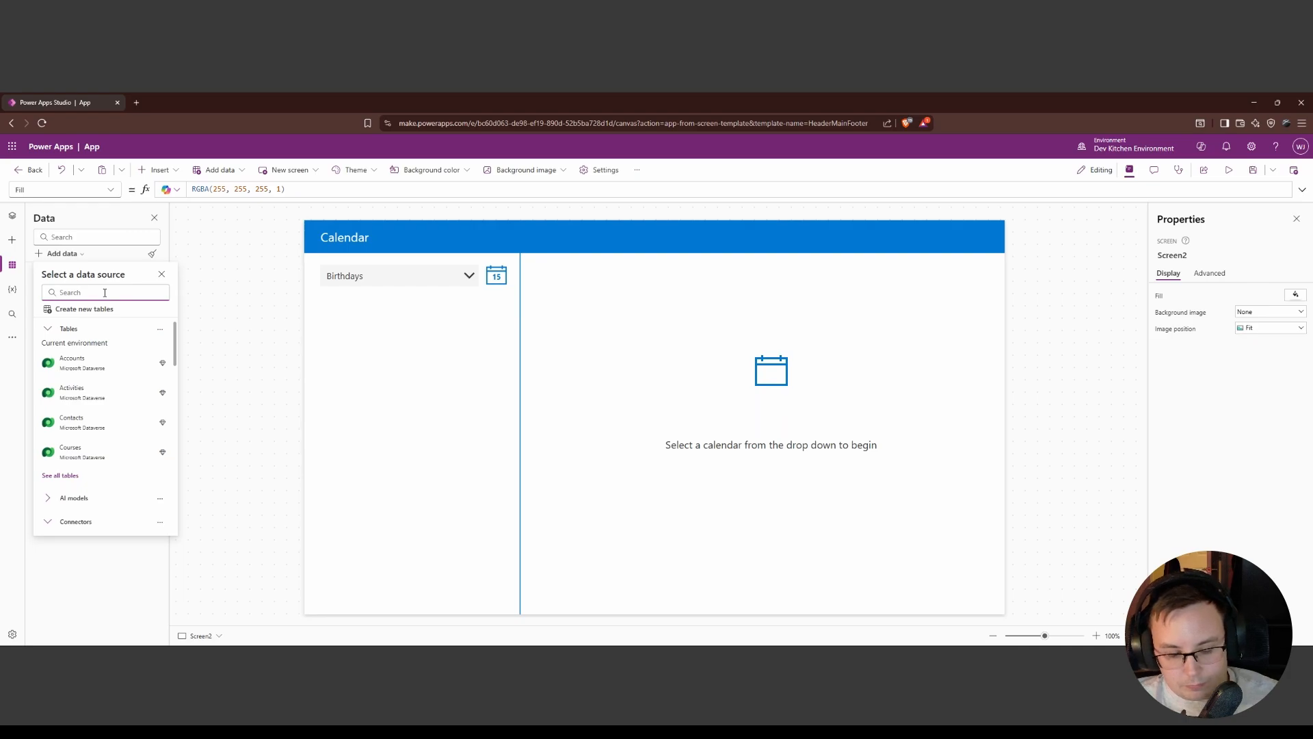
text(SharePo)
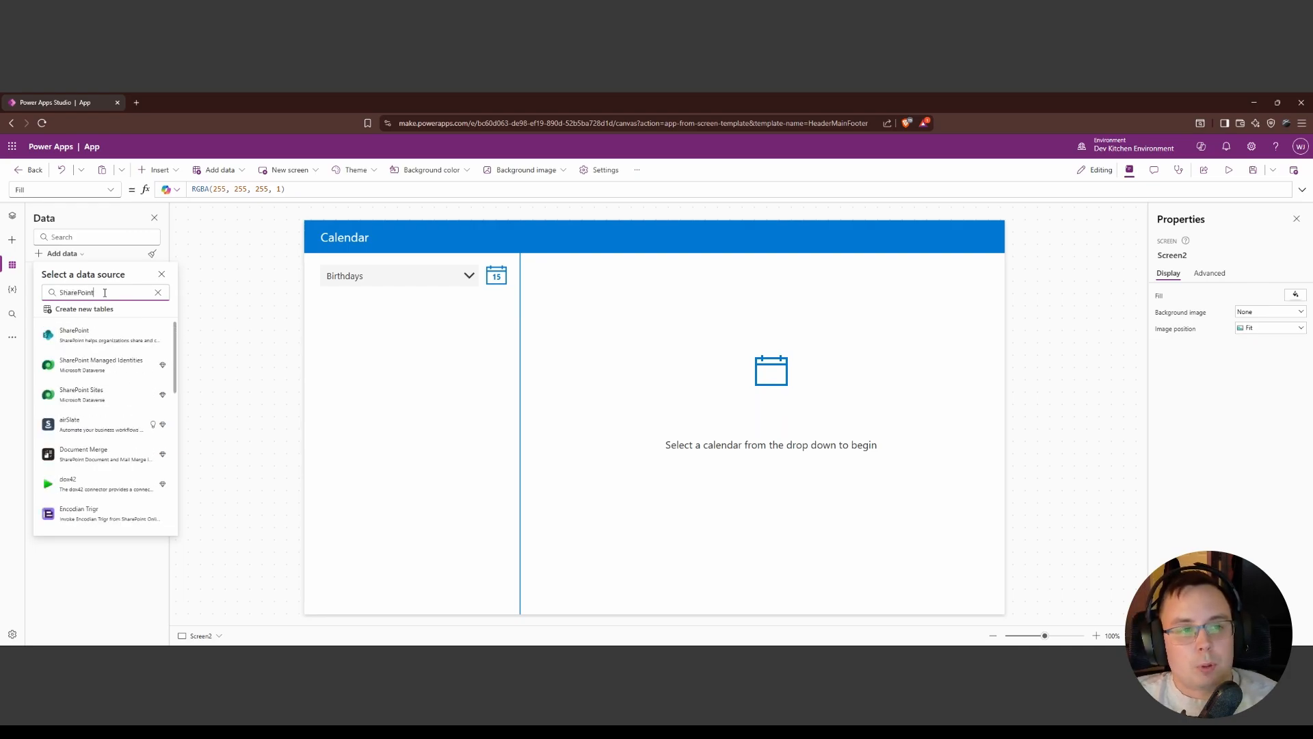
text(int)
click(101, 335)
click(101, 335)
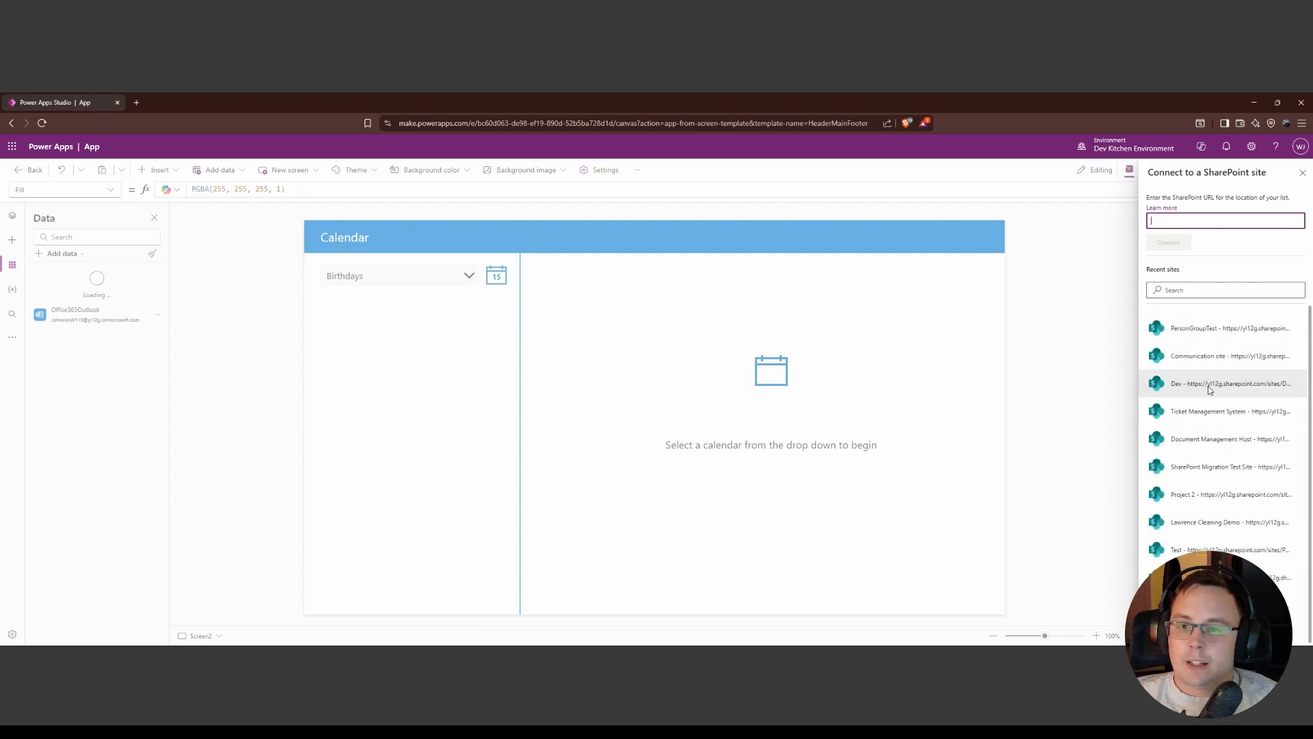
Connect the Classes and Questions lists from the Dev SharePoint site to the app as data sources.
click(1209, 389)
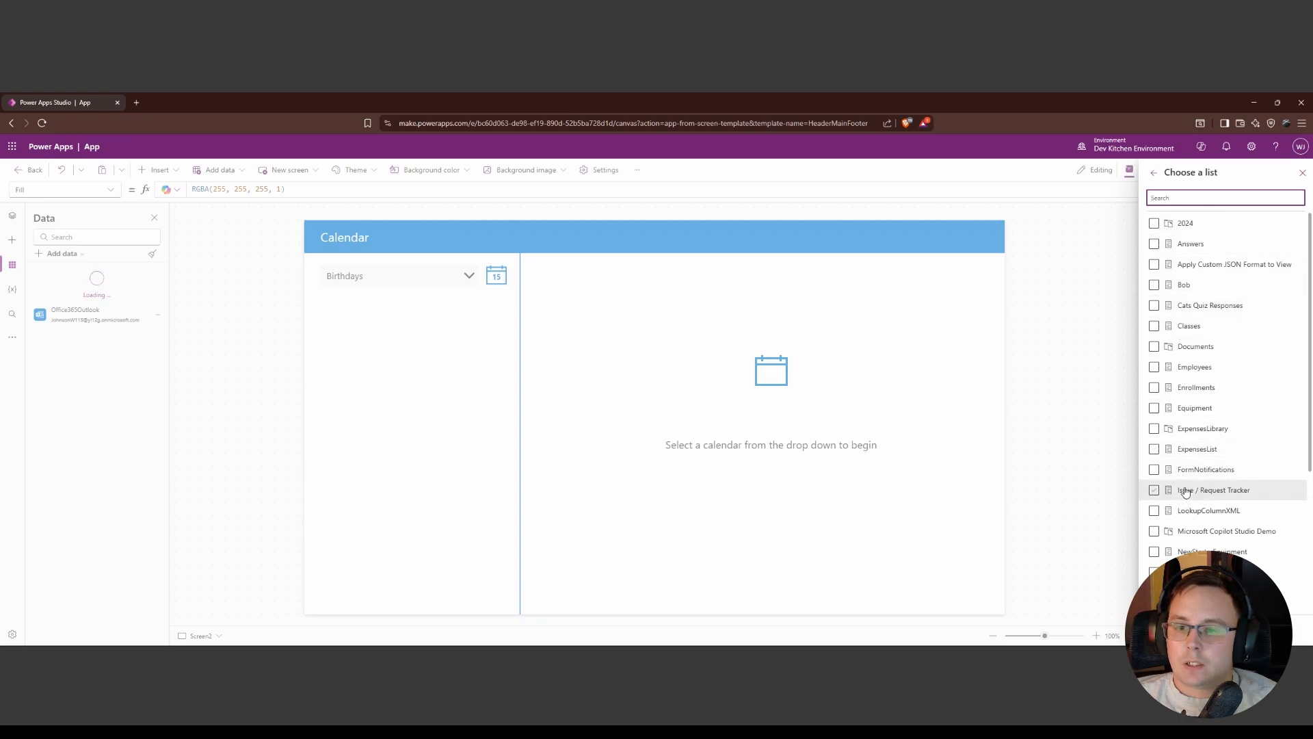
click(1156, 327)
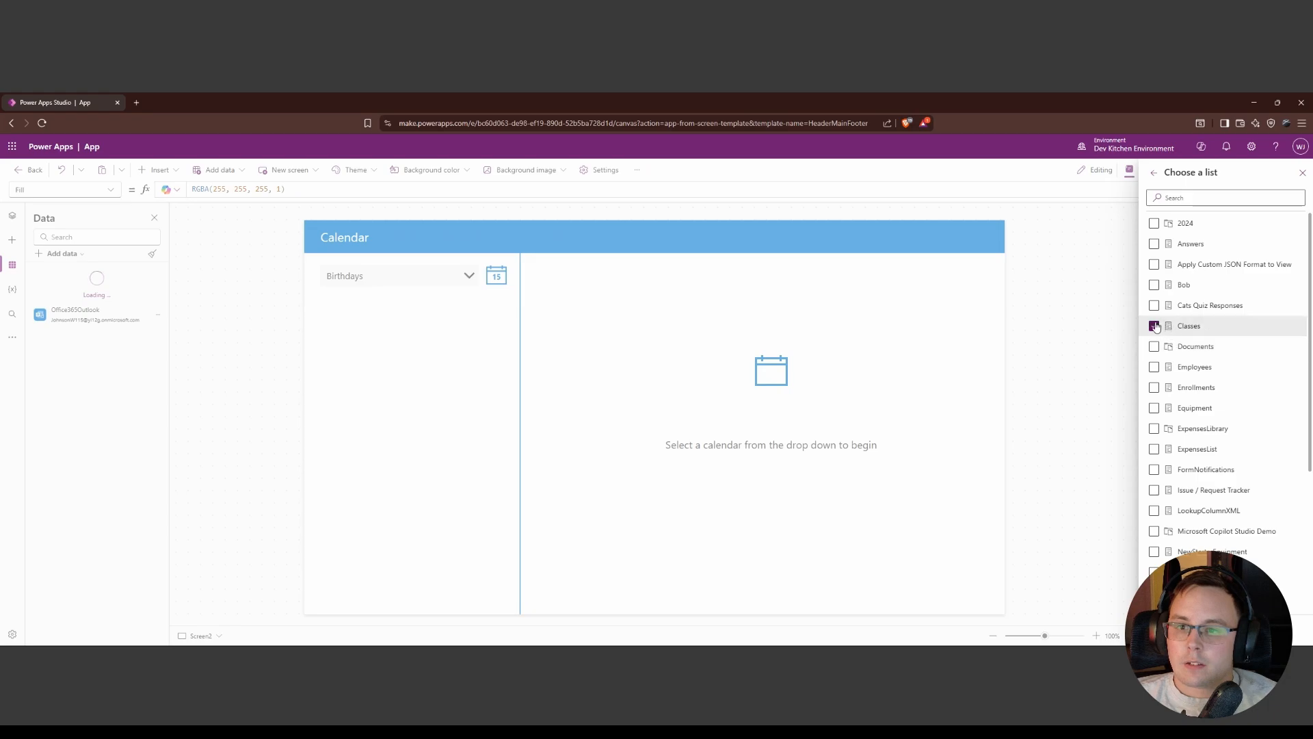
scroll(1159, 379, down, 3)
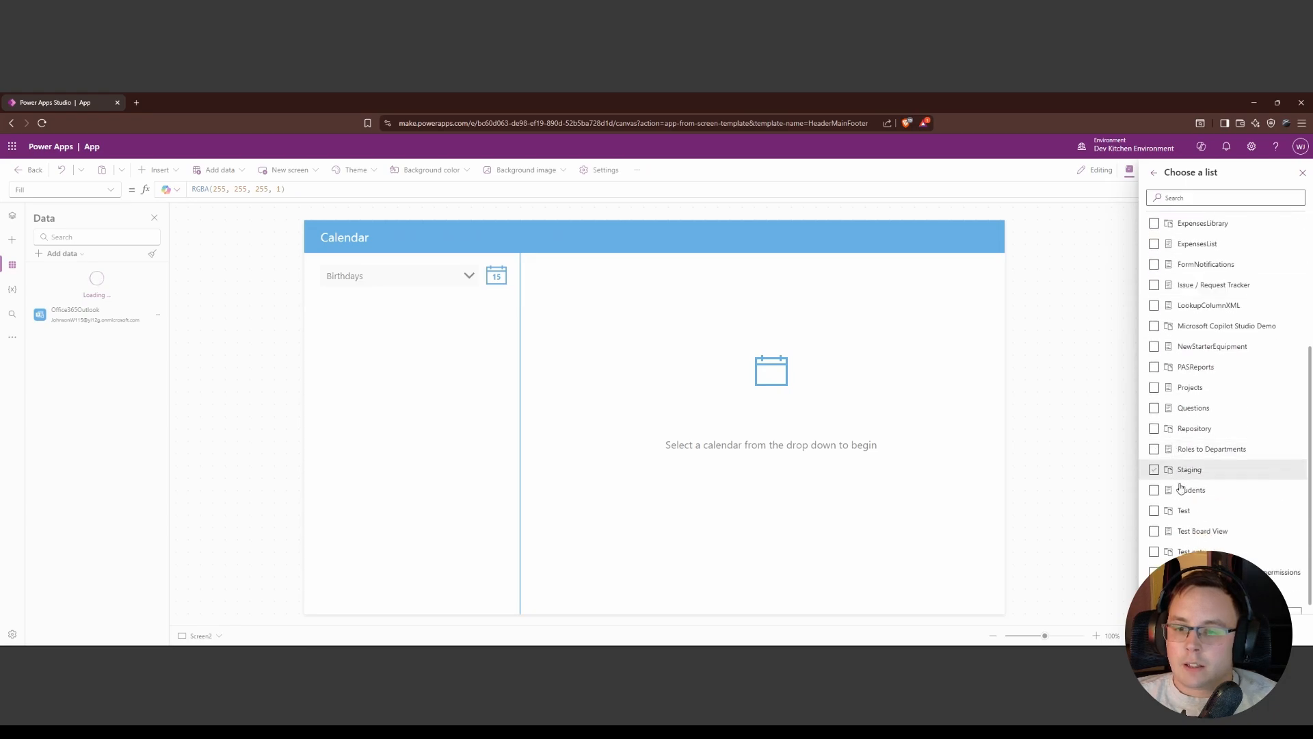
scroll(1165, 498, up, 3)
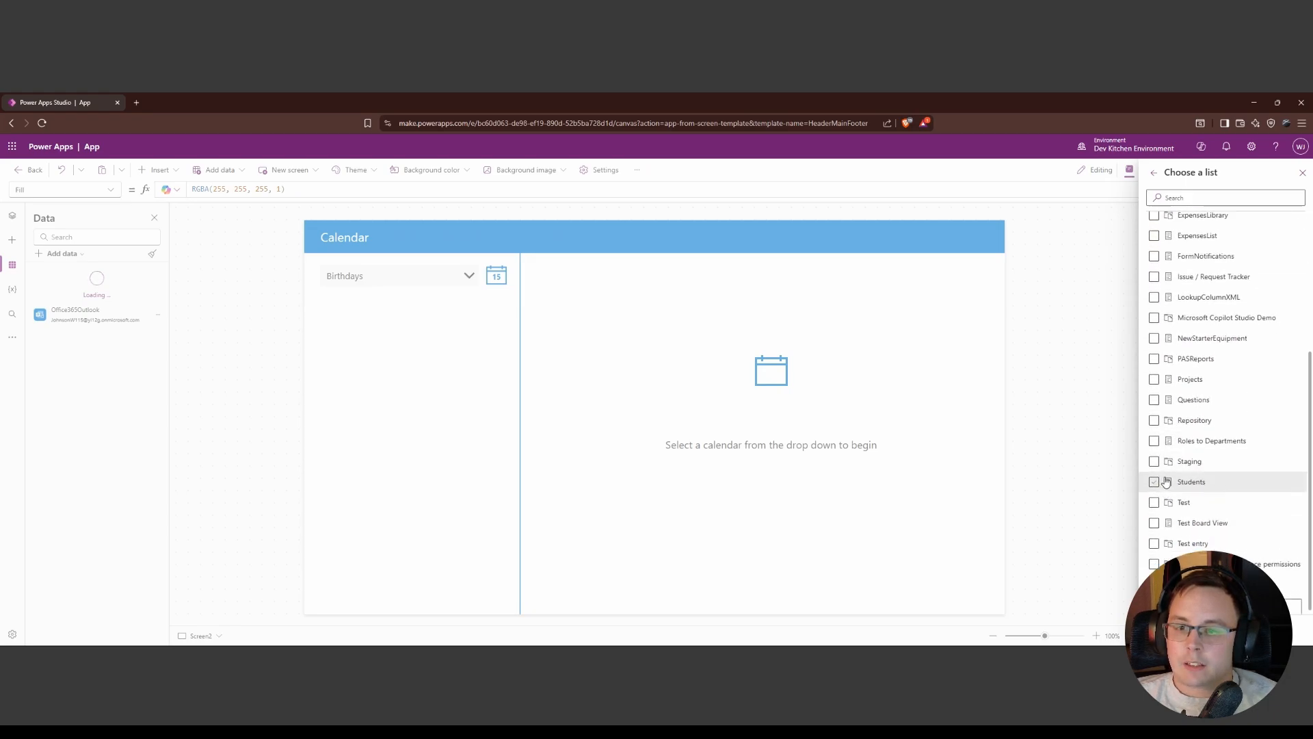
click(1156, 553)
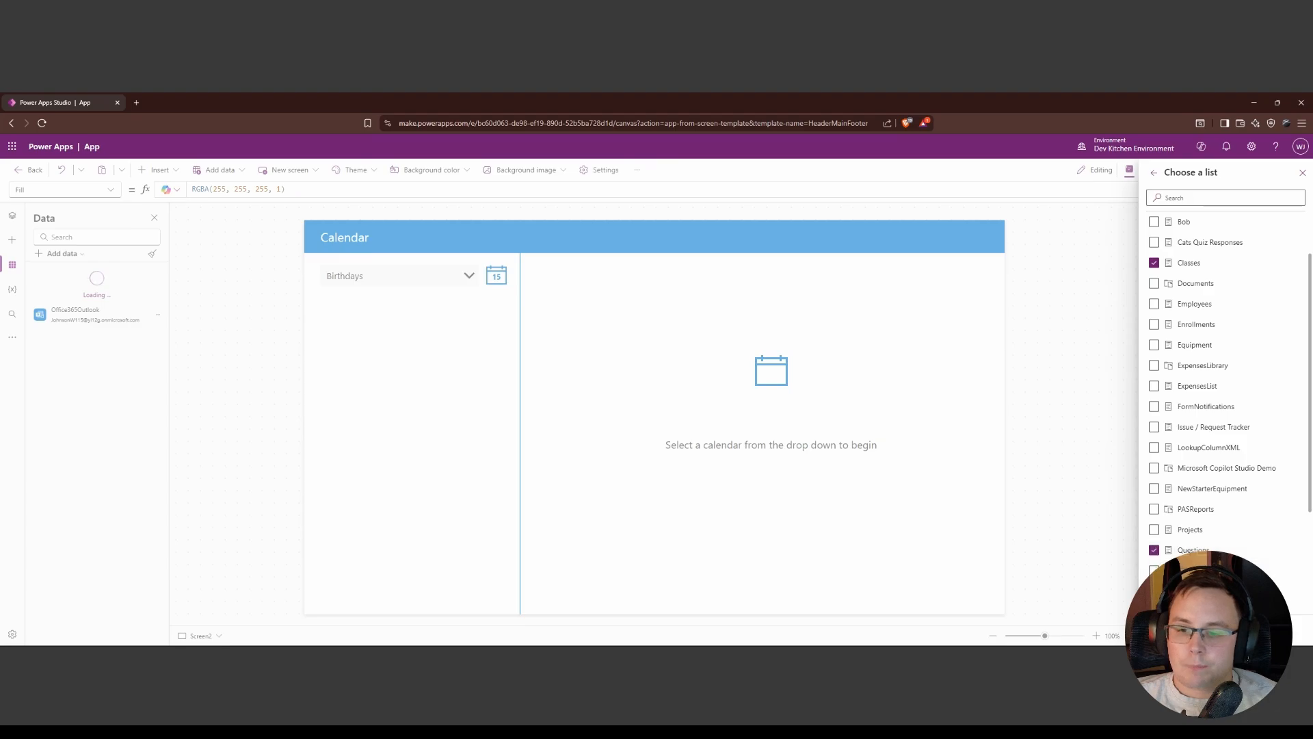
click(1174, 629)
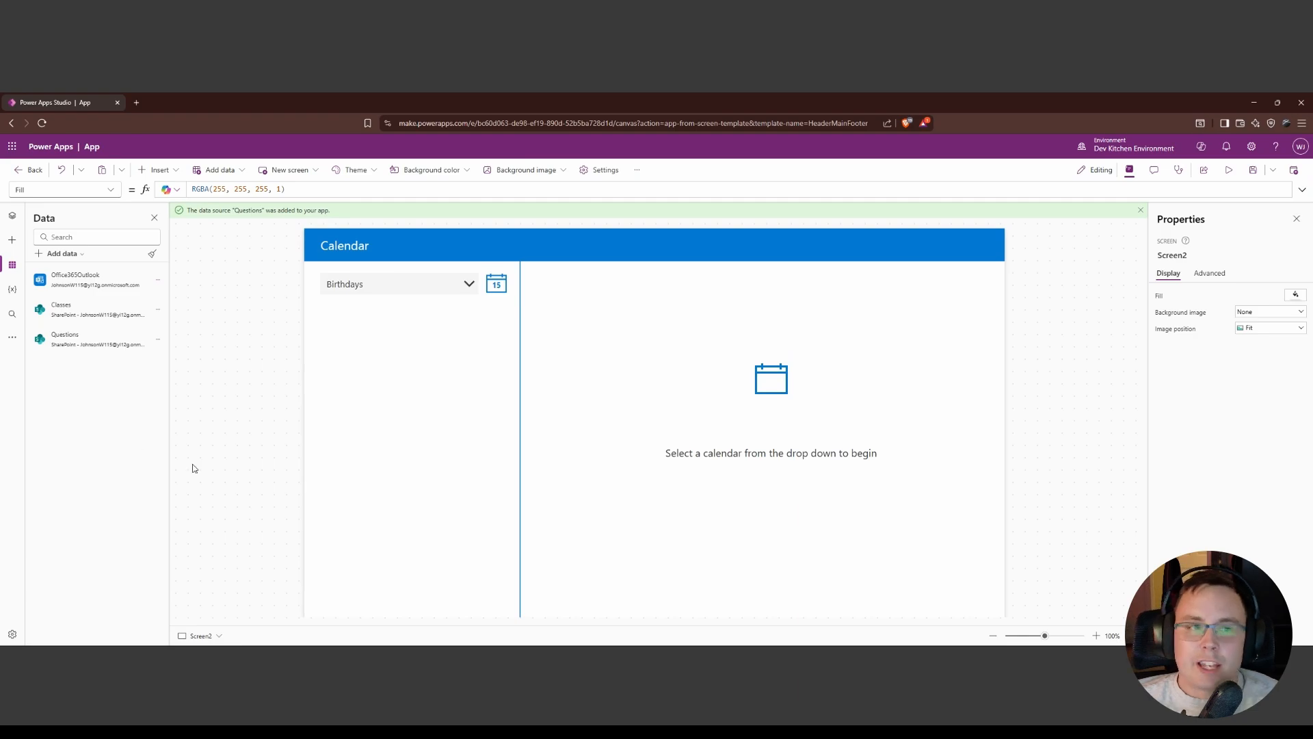
Examine the global variables defined in the app and collapse their list again.
click(13, 293)
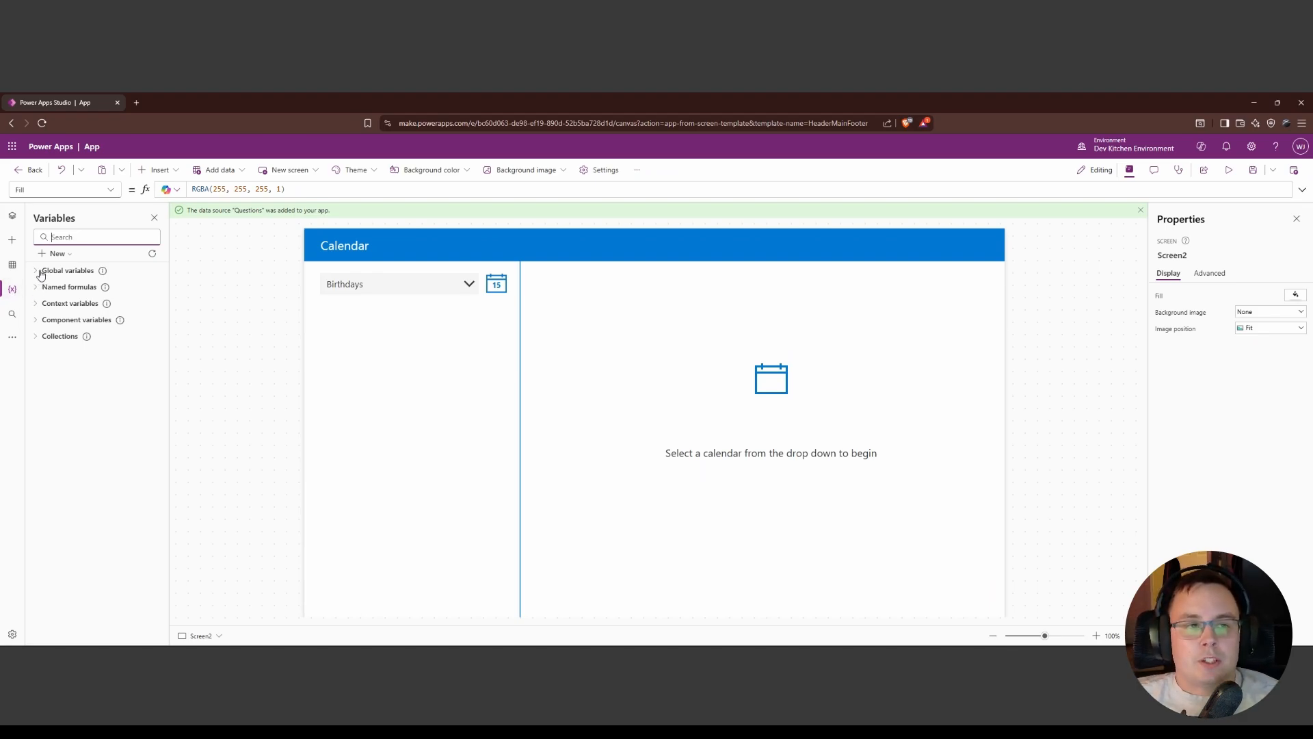
click(40, 271)
click(37, 274)
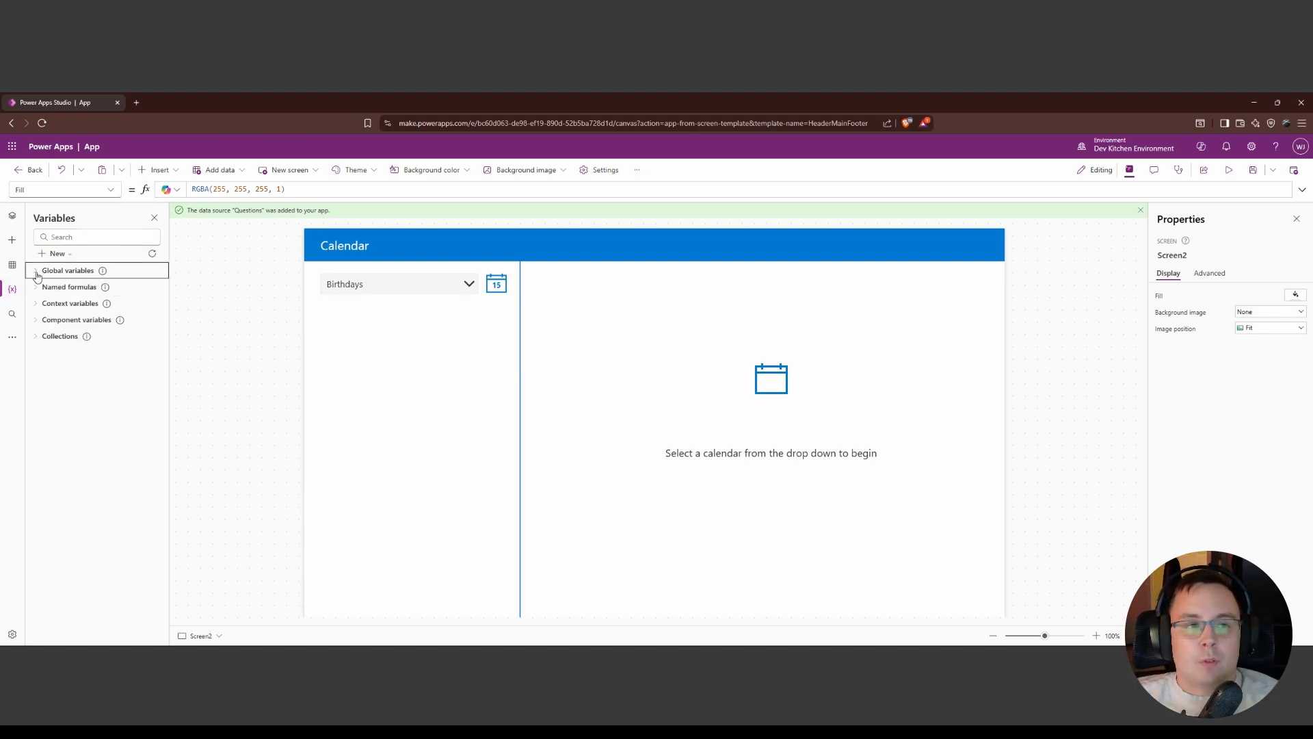
click(37, 274)
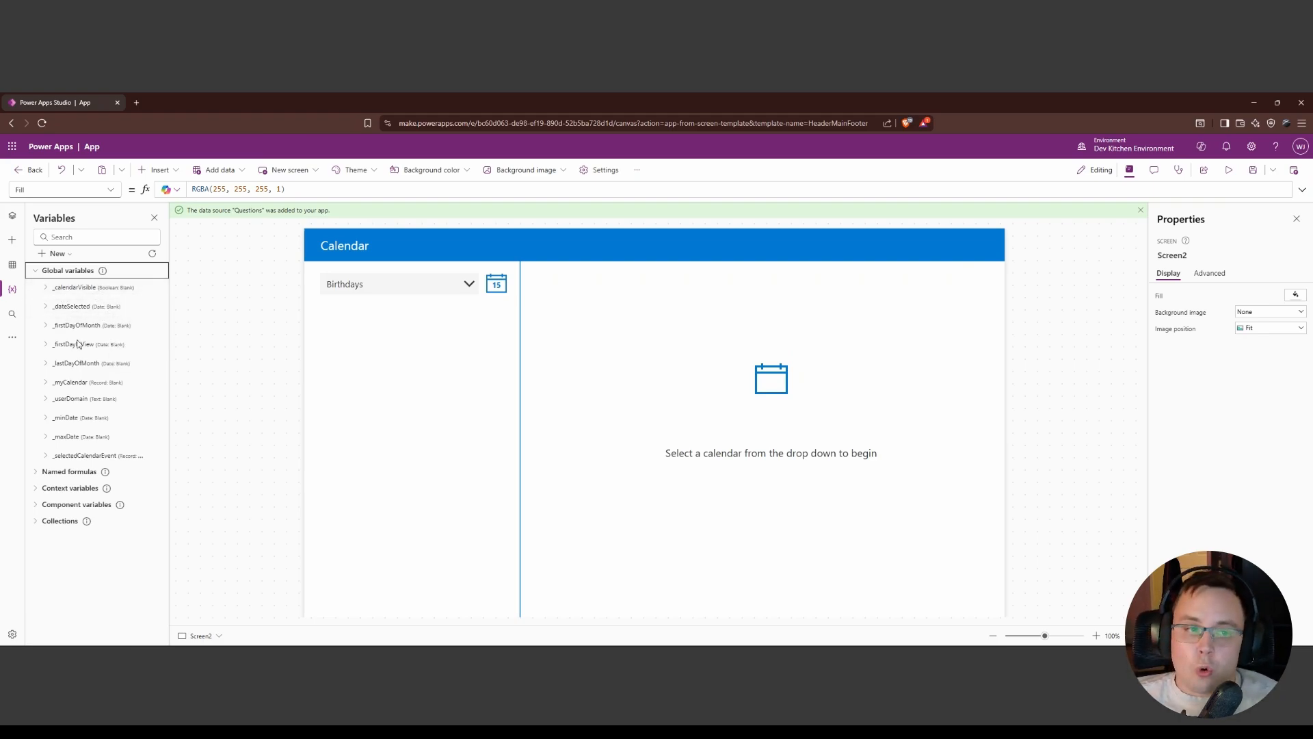
click(35, 273)
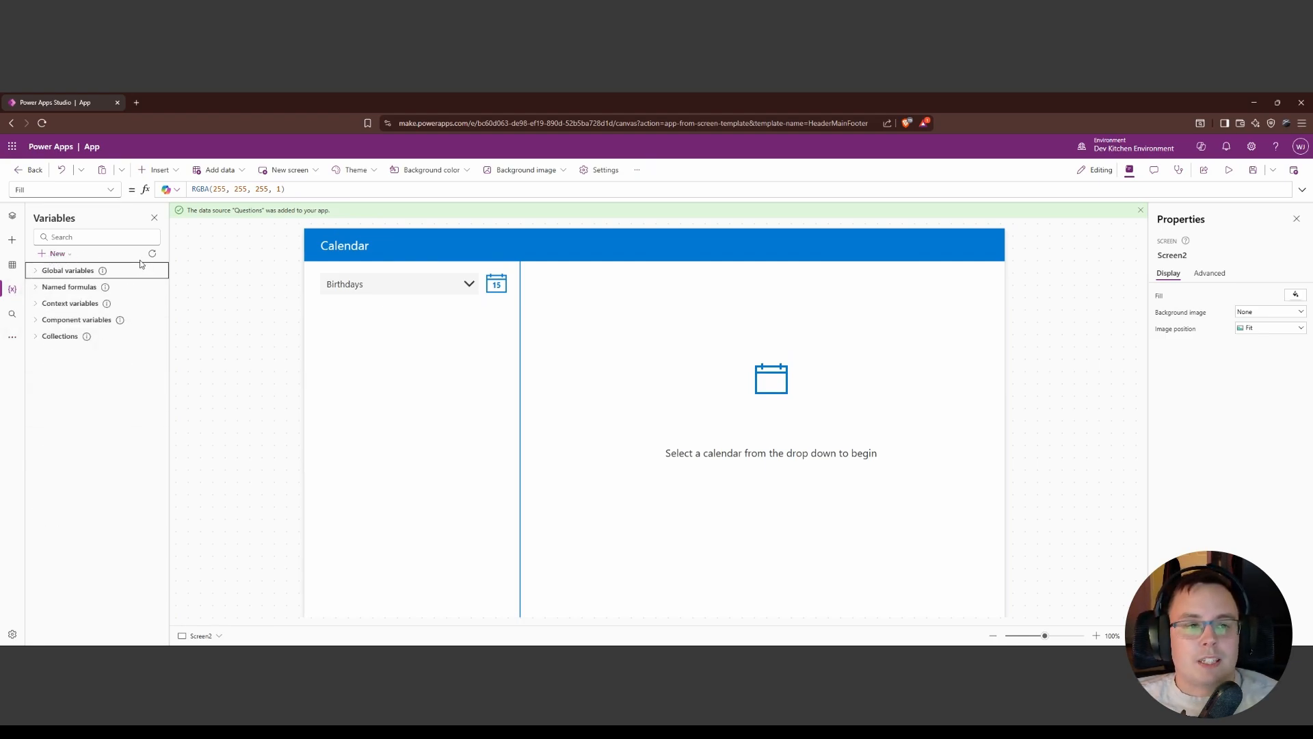
Search the whole app for LblNoEvents1 to find where it is used, and clear the search.
click(12, 315)
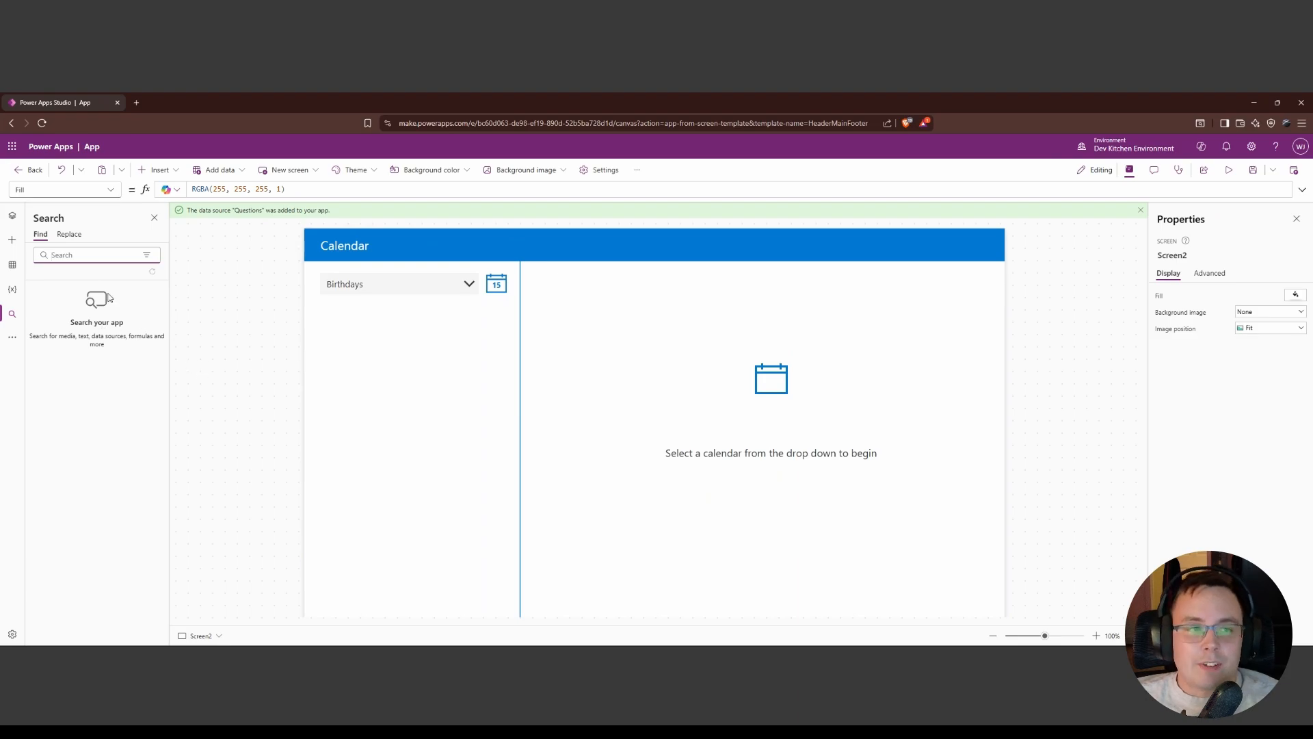
click(13, 216)
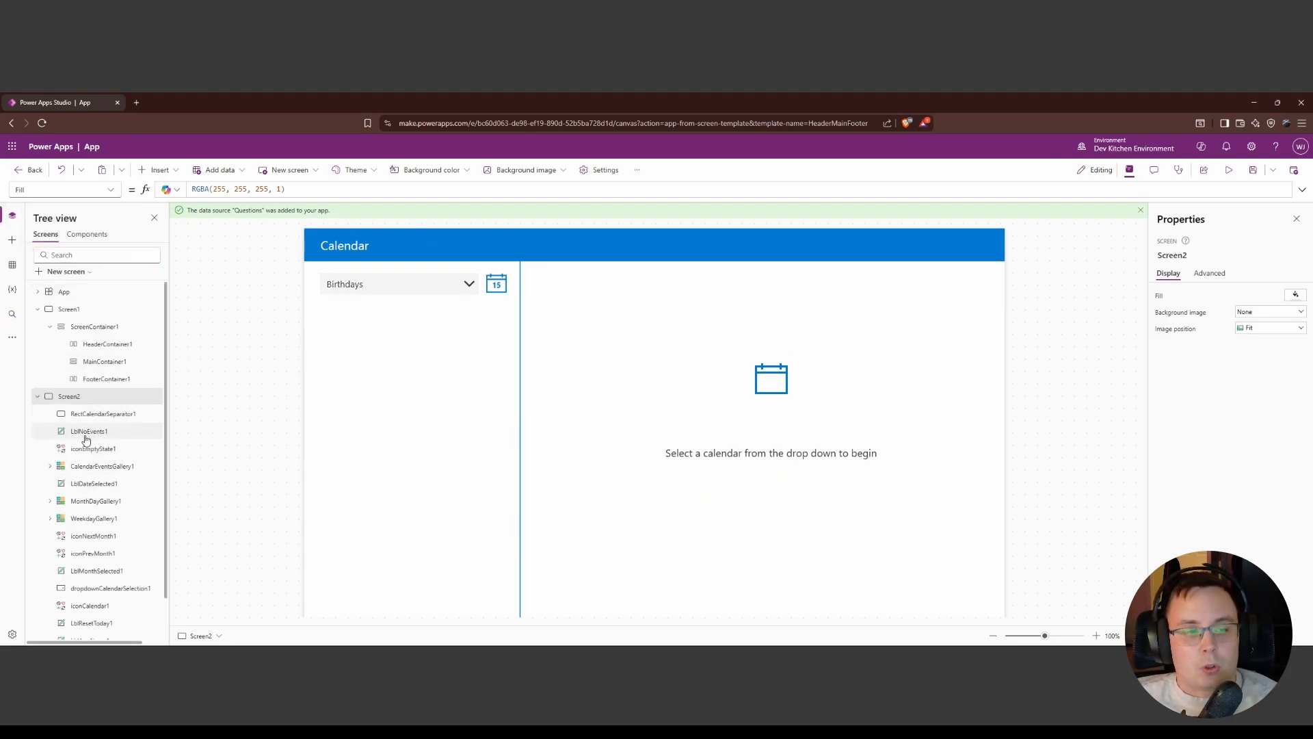
click(13, 314)
text(l)
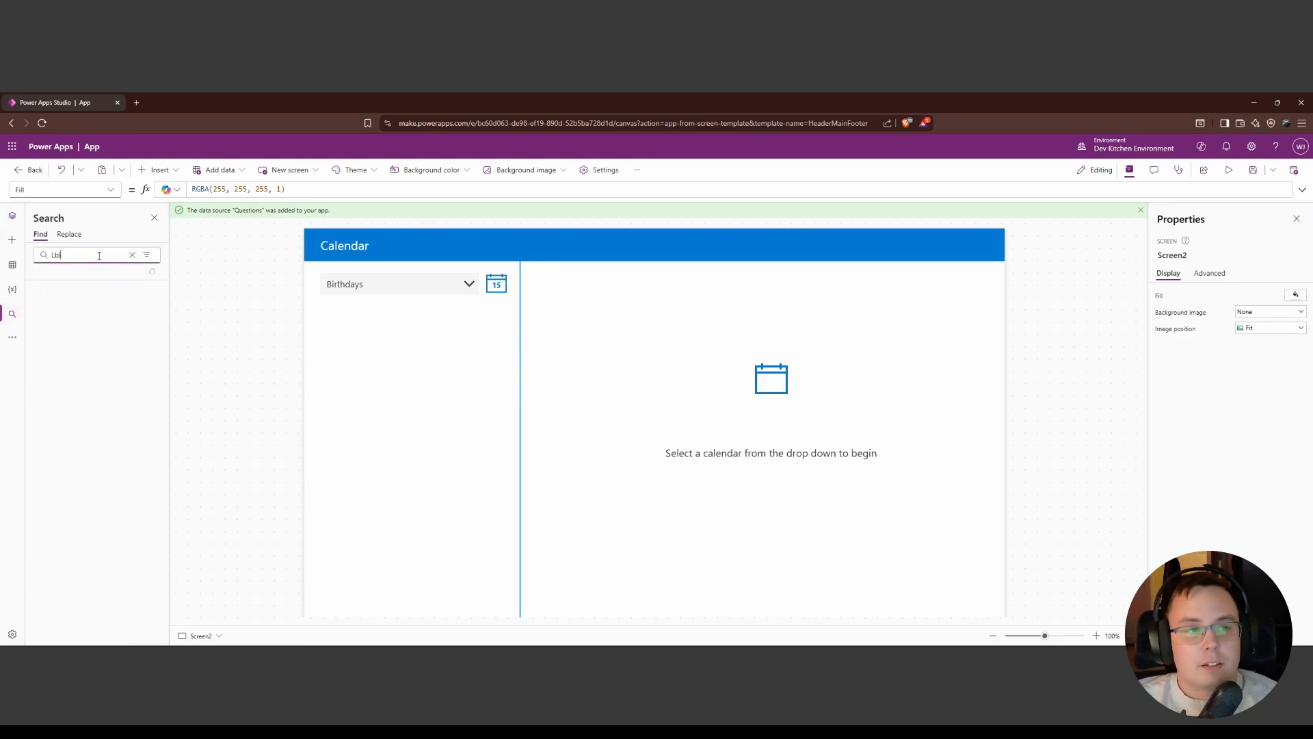
text(blNoEv)
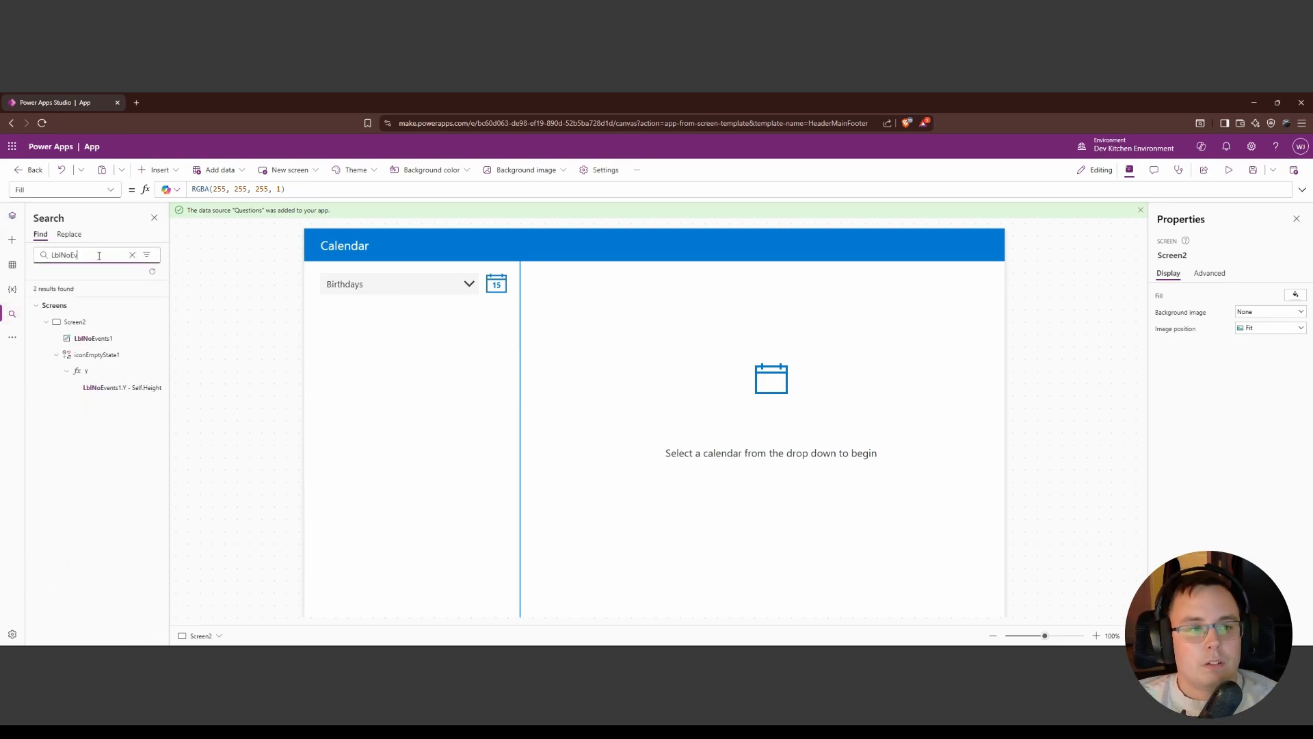
text(ents1)
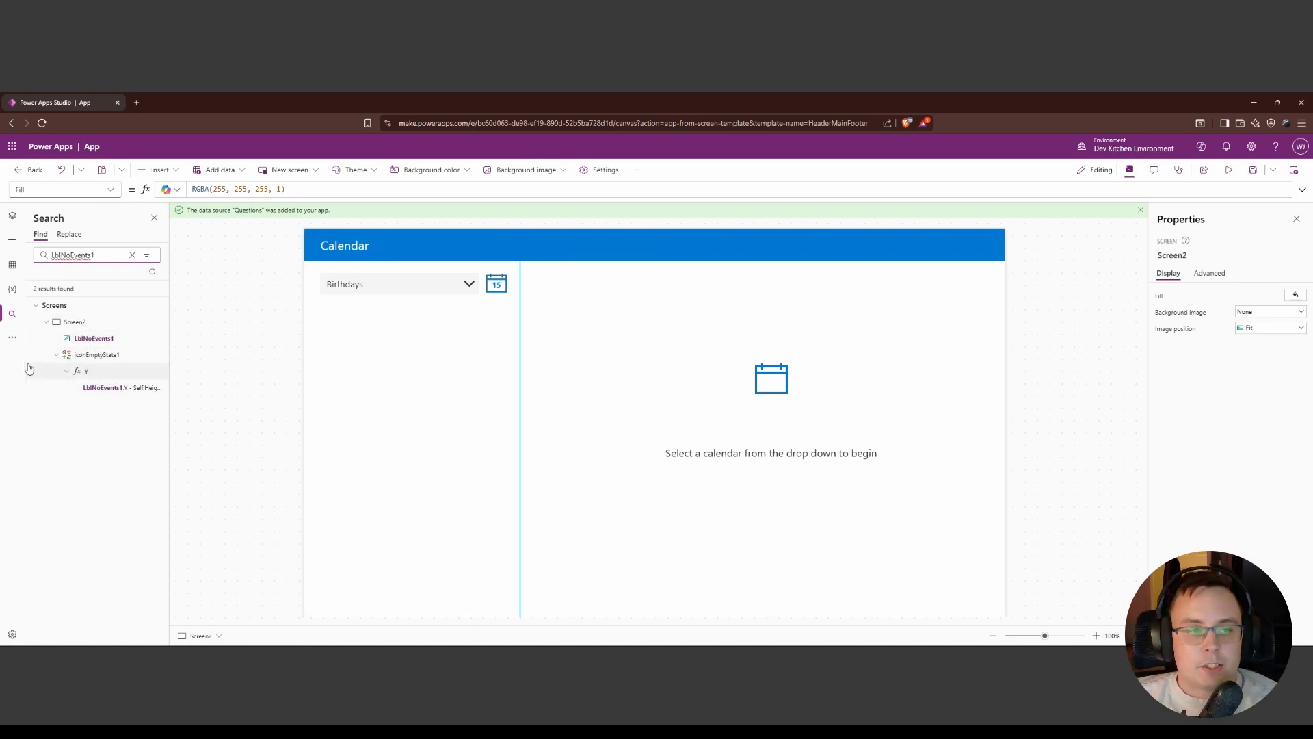
drag(123, 253, 106, 254)
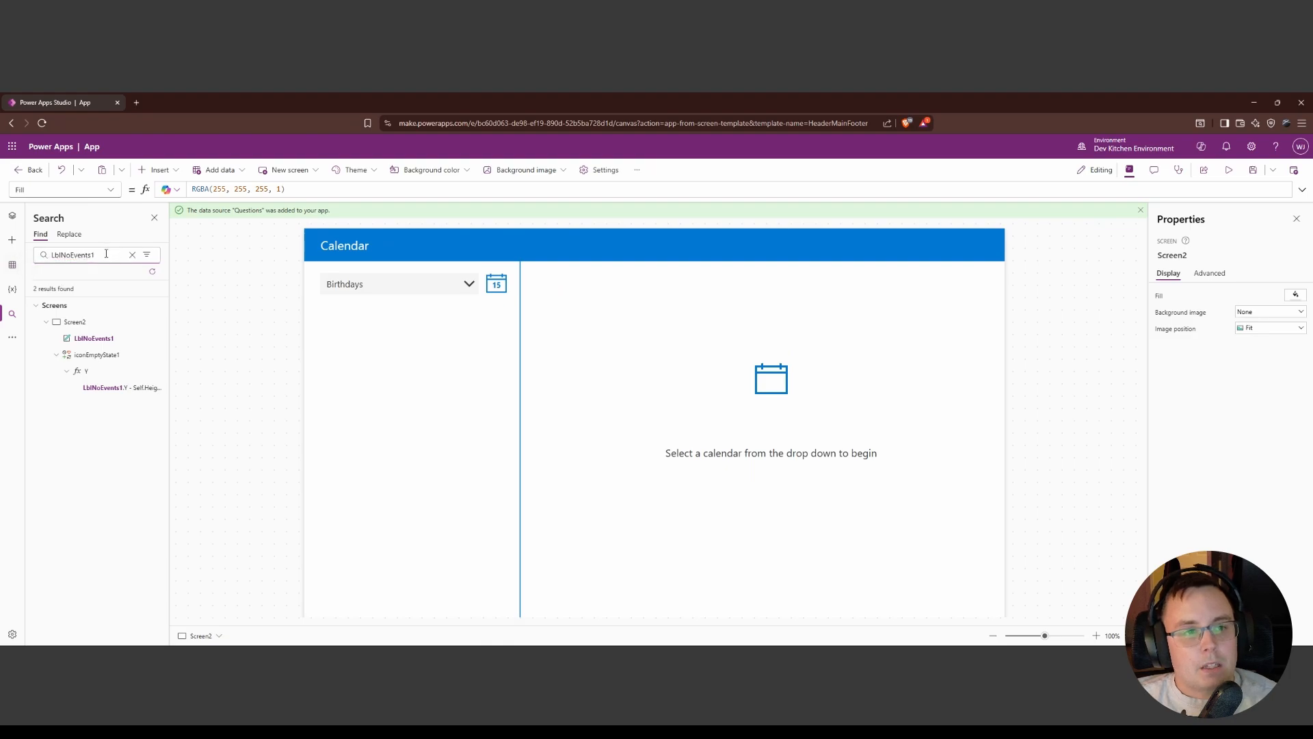
click(131, 255)
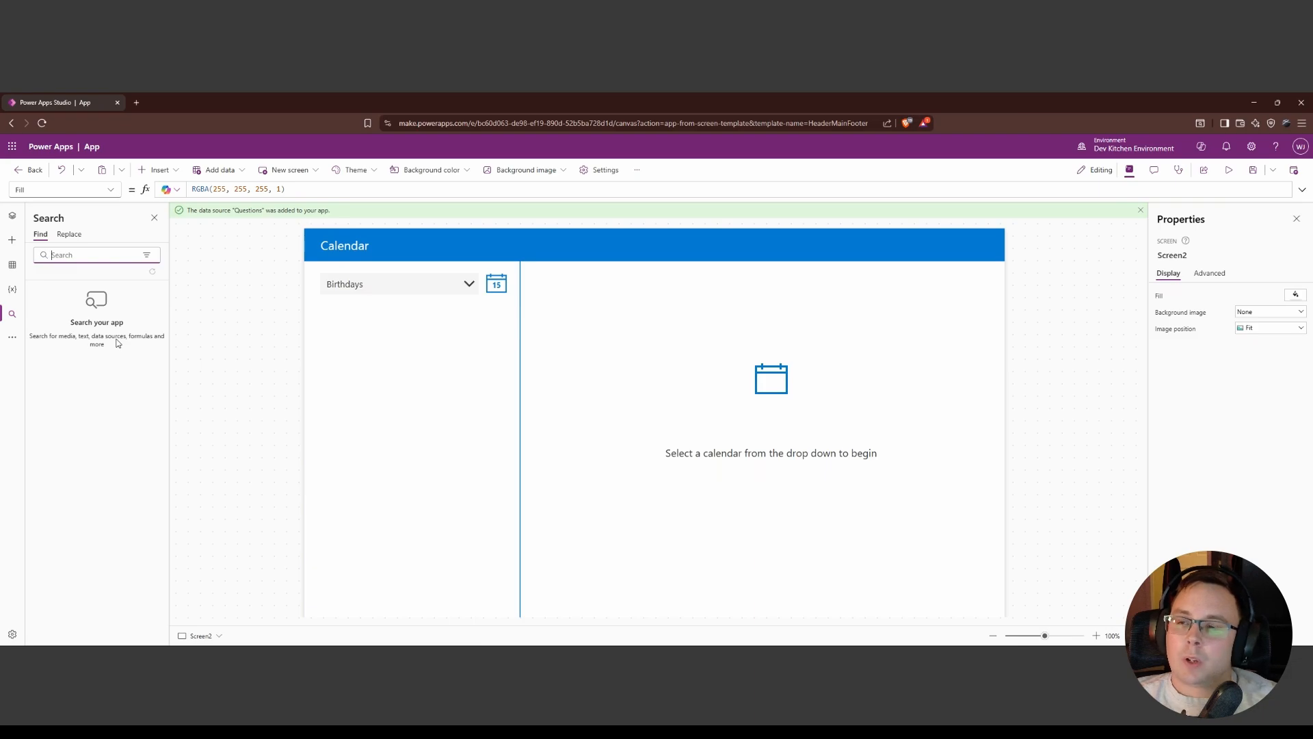
Set the font weight of the LblNoEvents1 label on Screen2 to Bold.
click(13, 215)
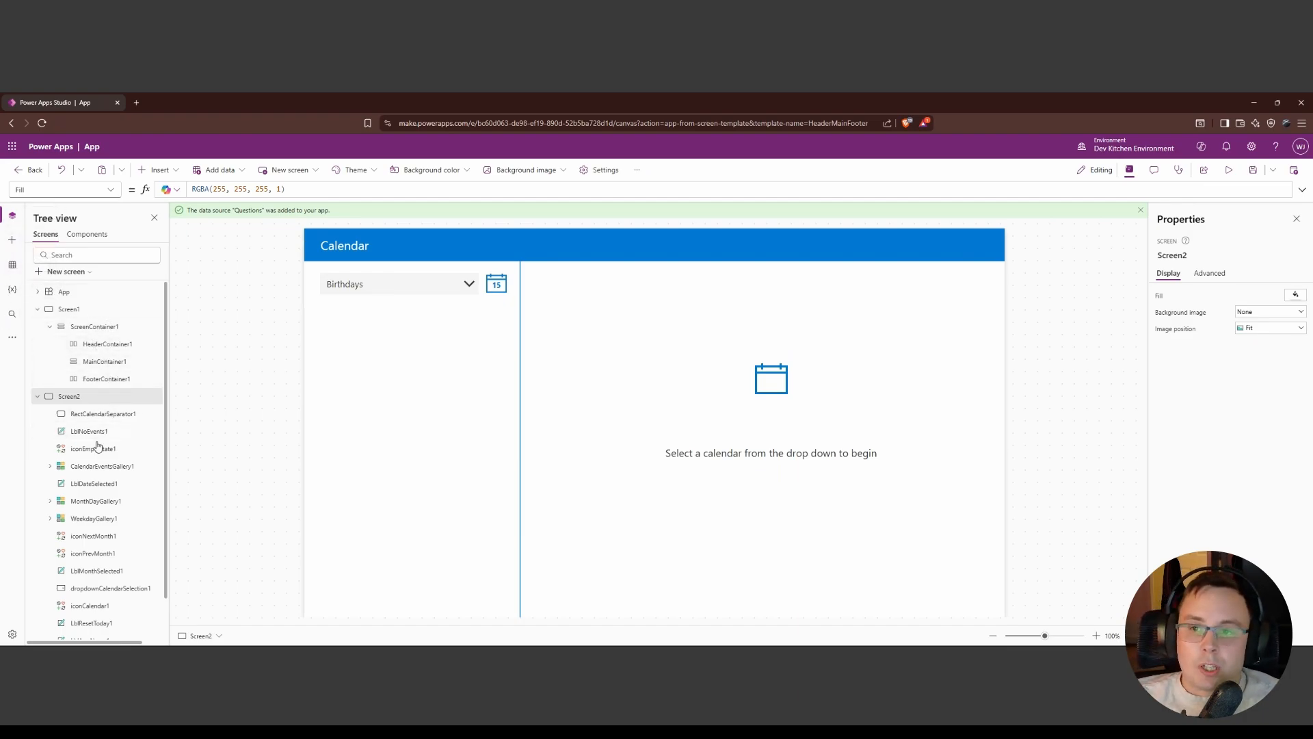
click(12, 240)
click(13, 216)
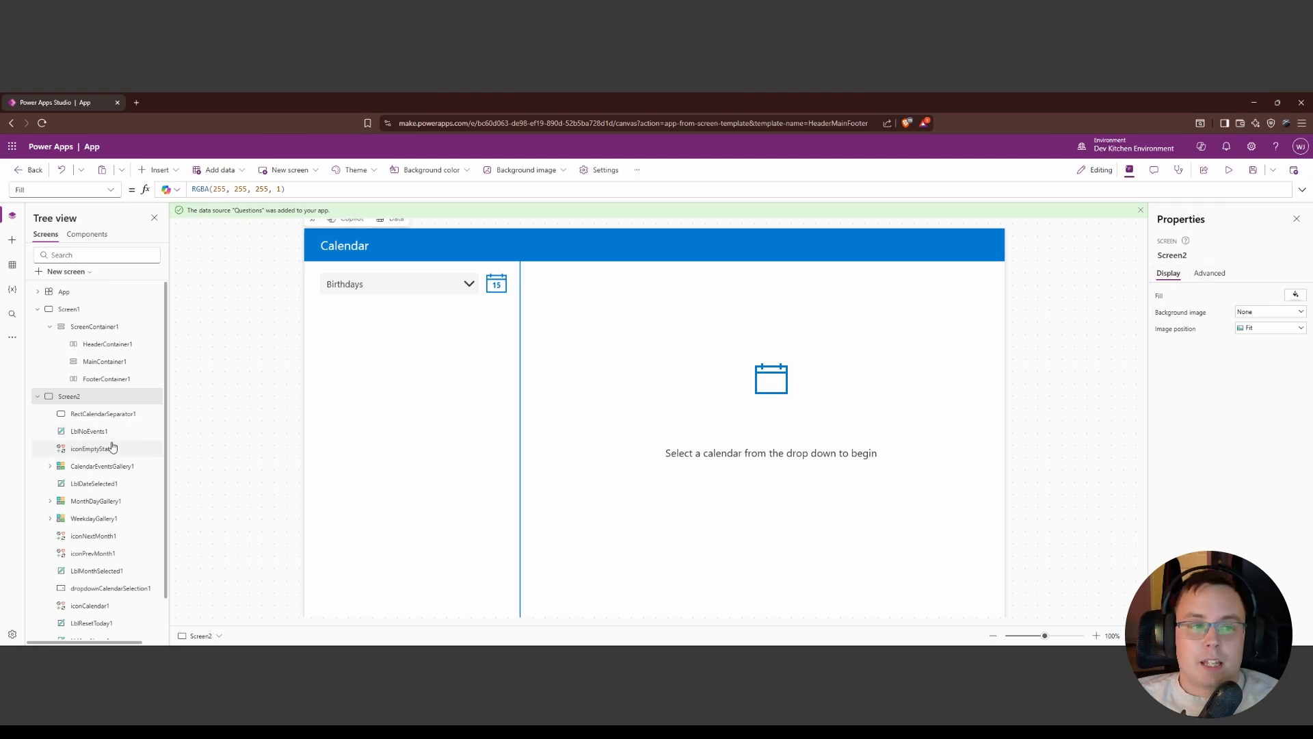
click(93, 432)
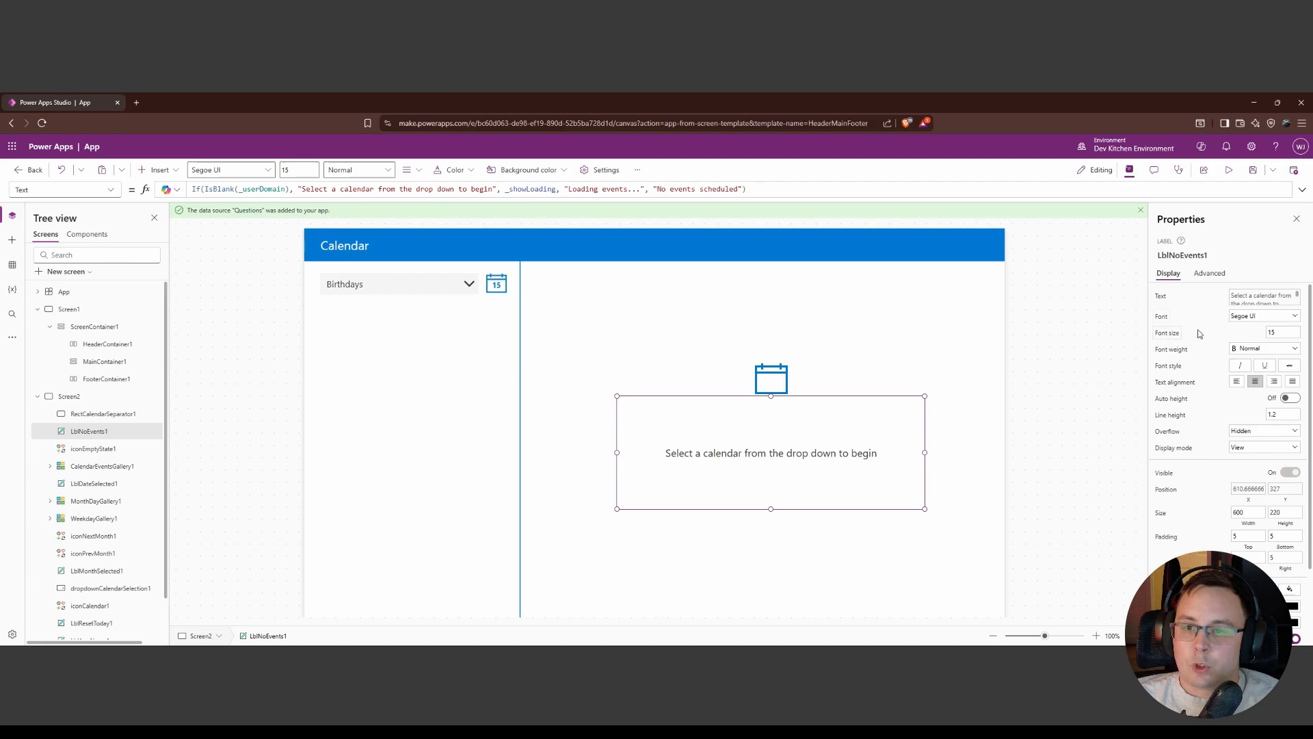
scroll(1208, 450, down, 3)
scroll(1190, 445, up, 3)
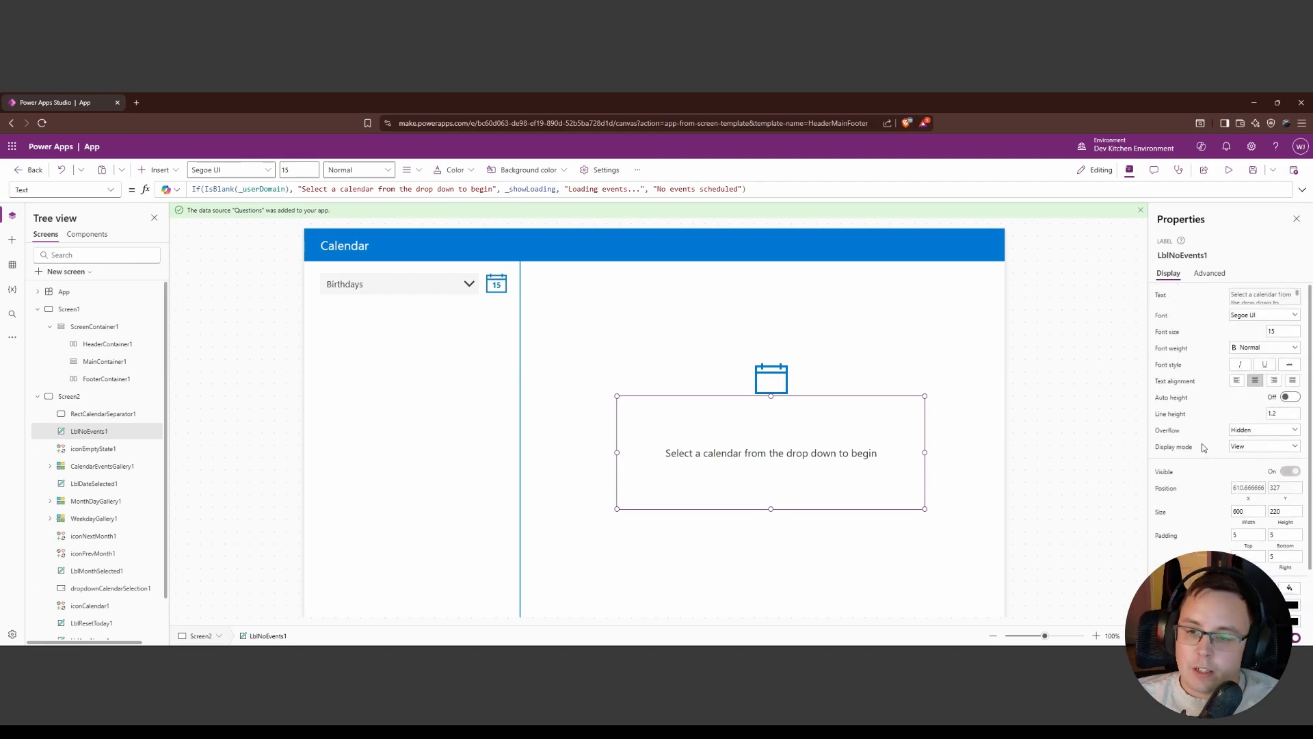
scroll(1199, 363, down, 2)
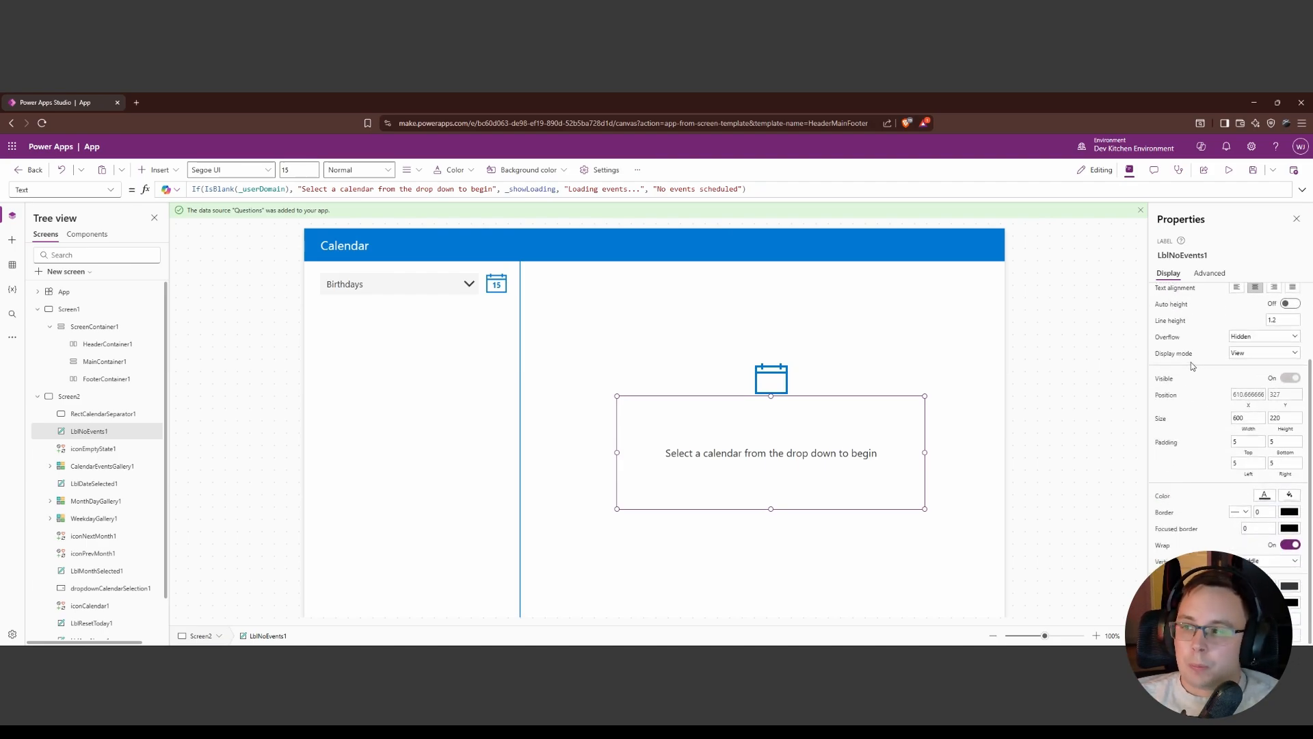
scroll(1192, 363, up, 2)
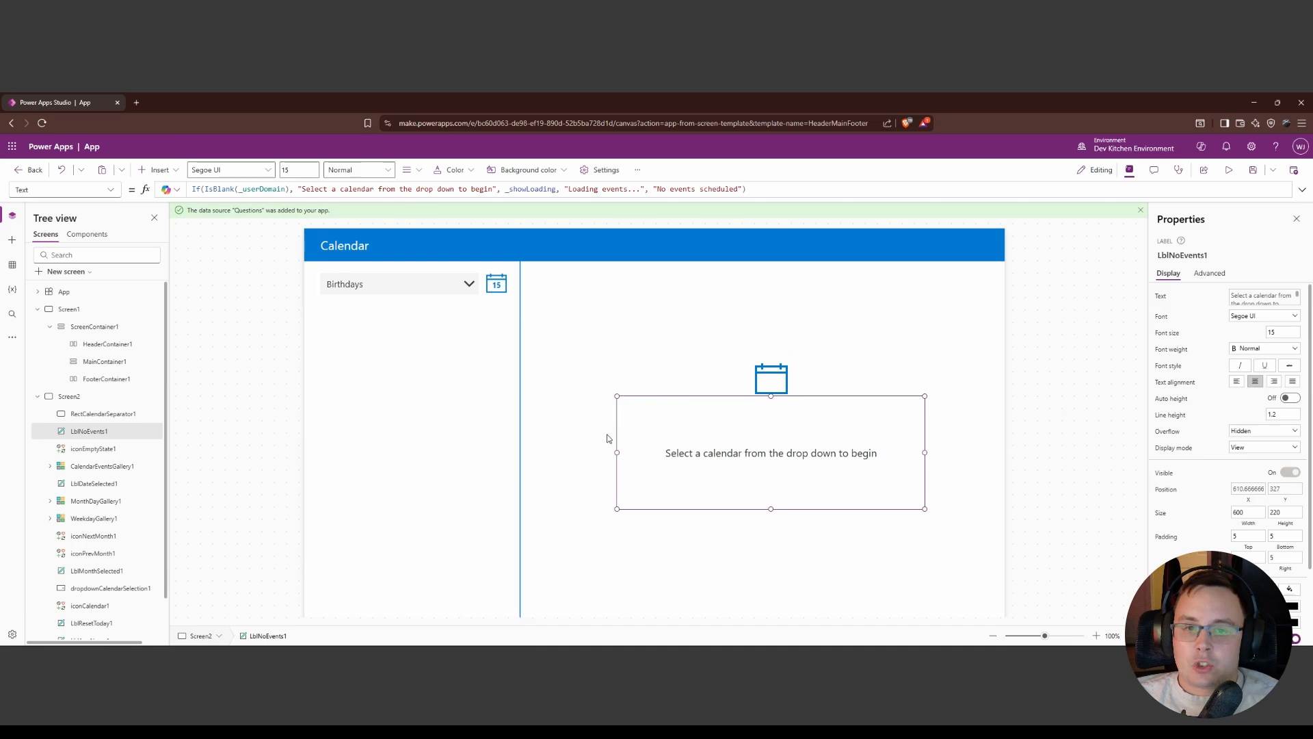
click(1264, 349)
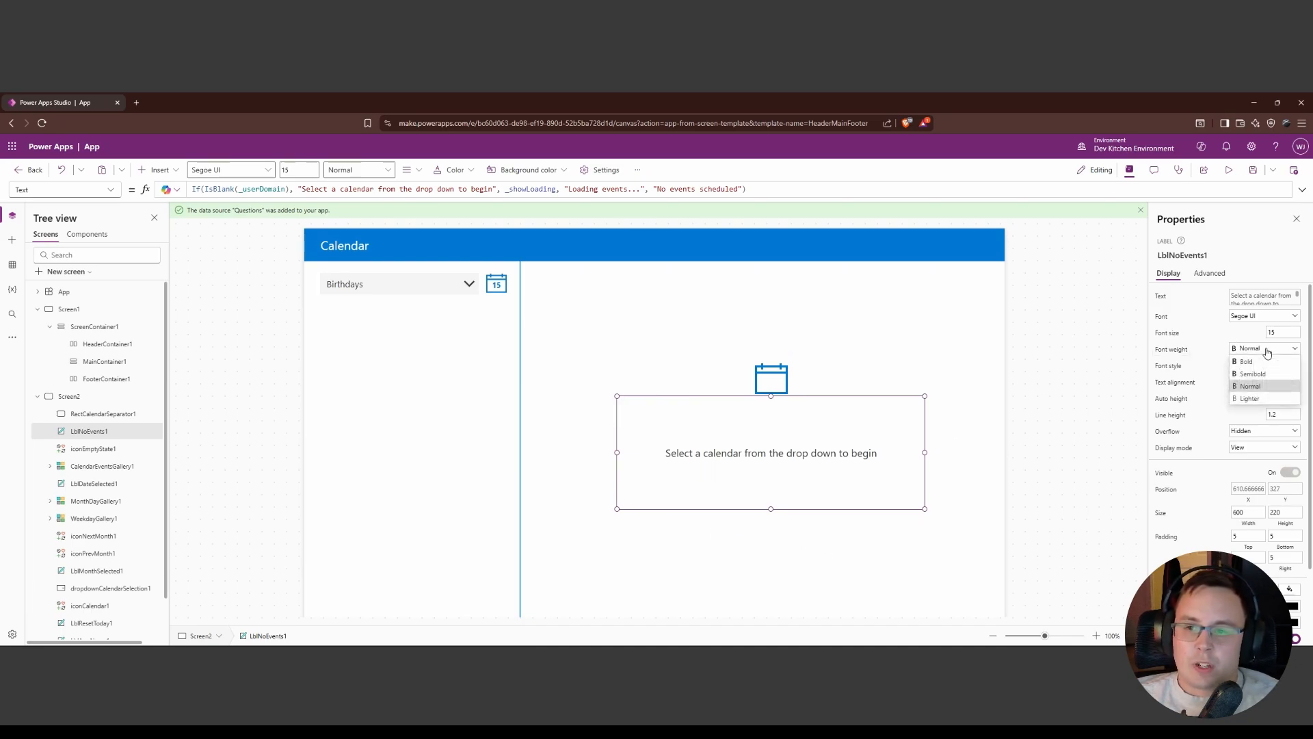
click(1261, 362)
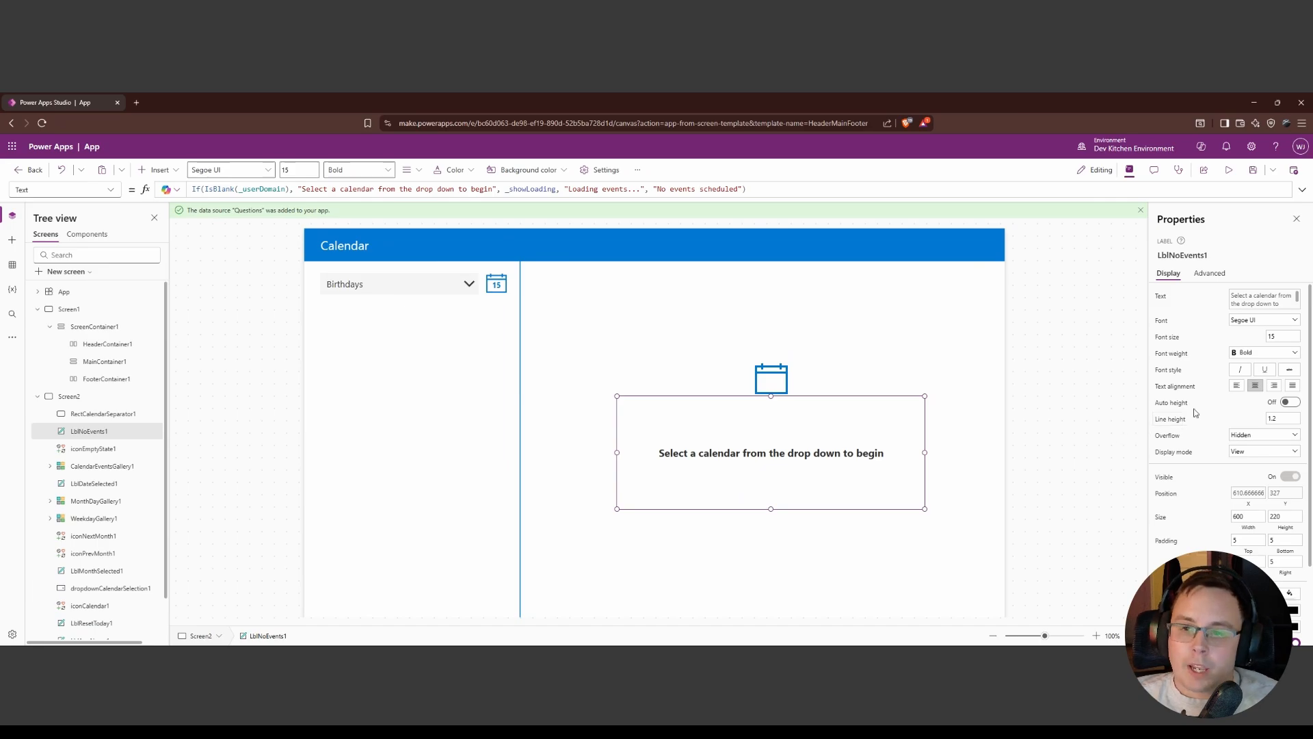
scroll(1210, 411, down, 1)
scroll(1207, 387, up, 1)
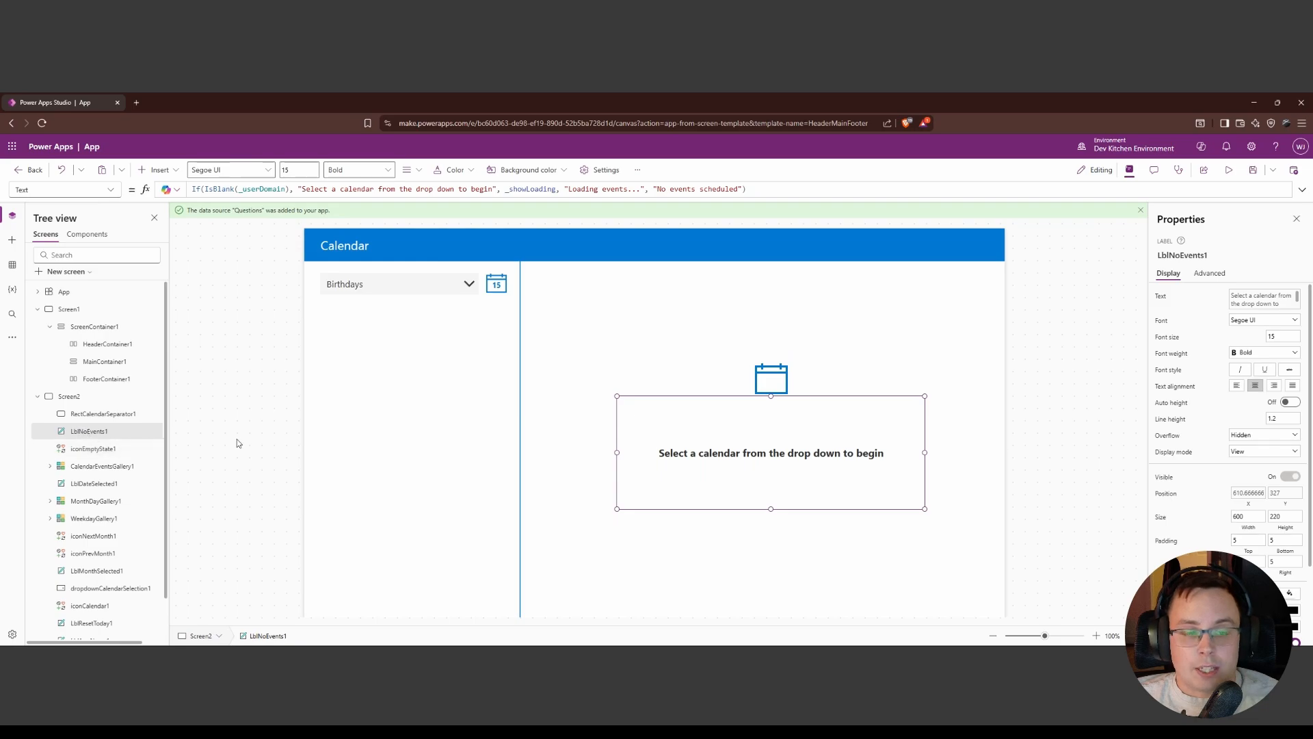
Examine the advanced properties of iconEmptyState1 on Screen2 and return to its display properties.
click(102, 448)
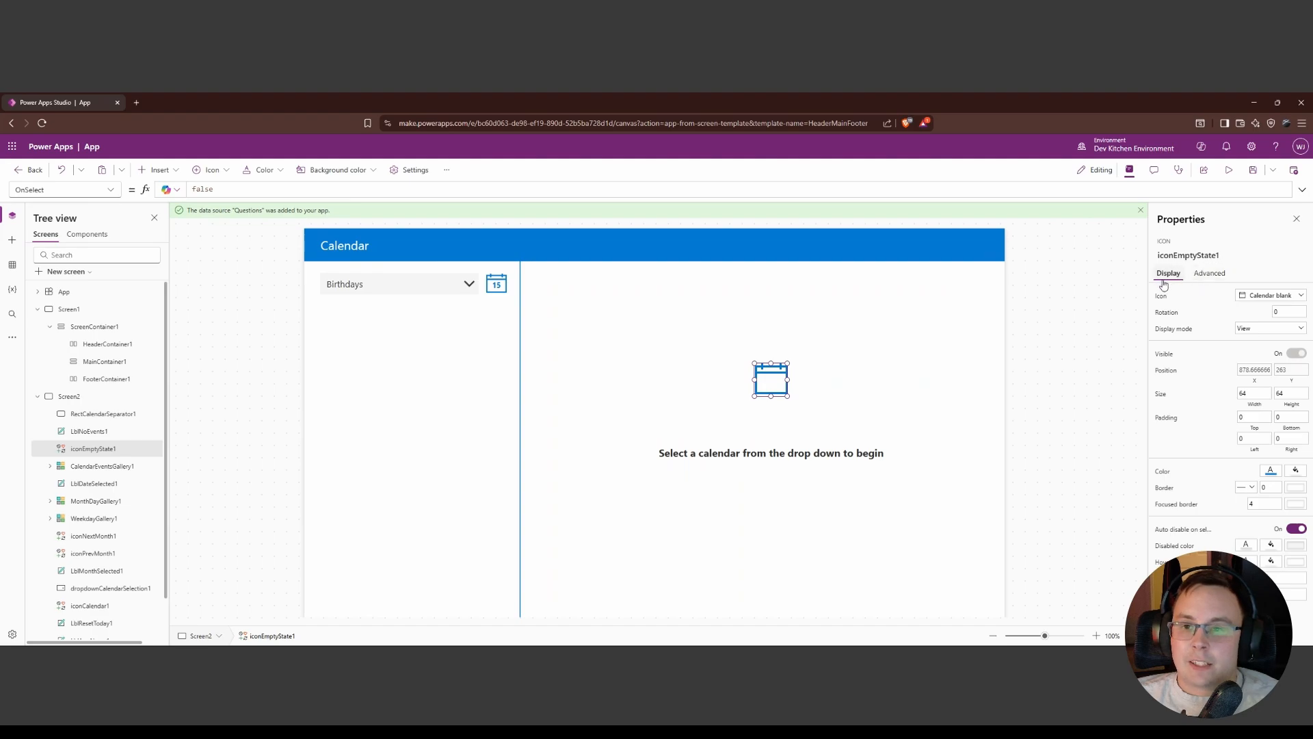
click(1209, 275)
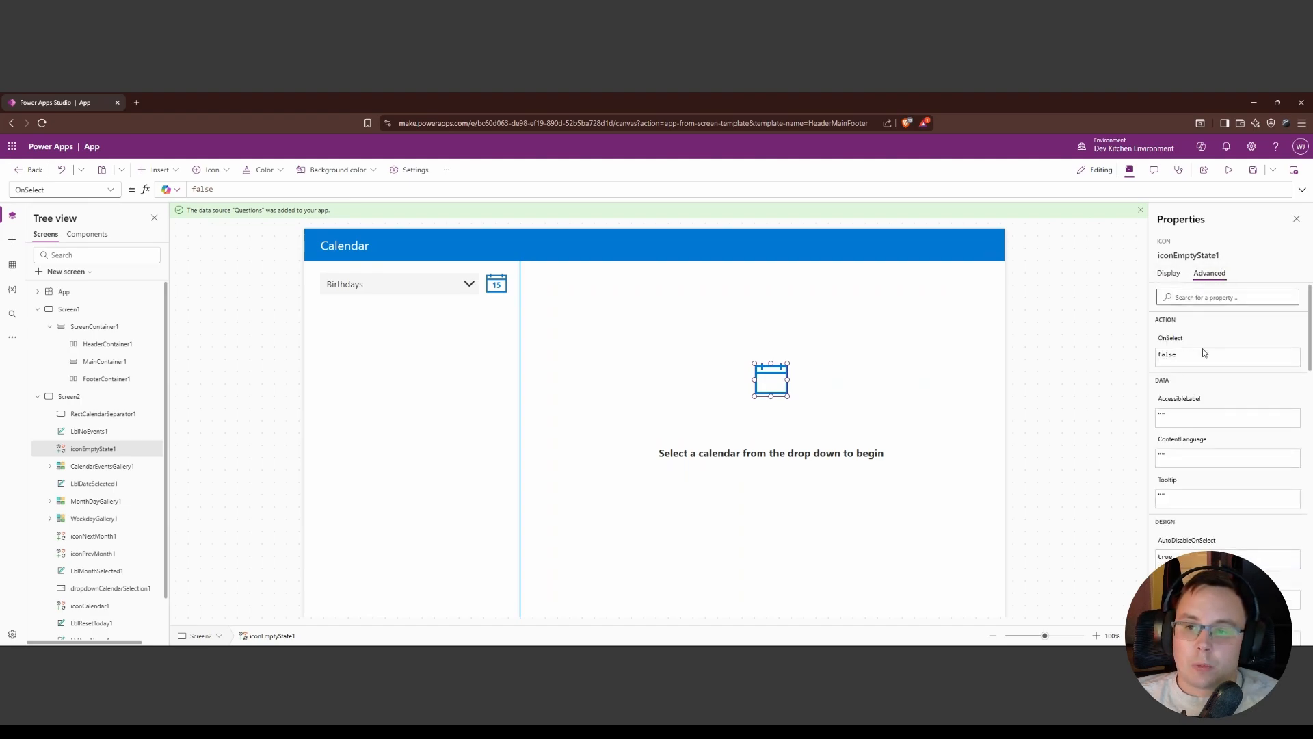
scroll(1221, 407, down, 4)
scroll(1202, 391, down, 8)
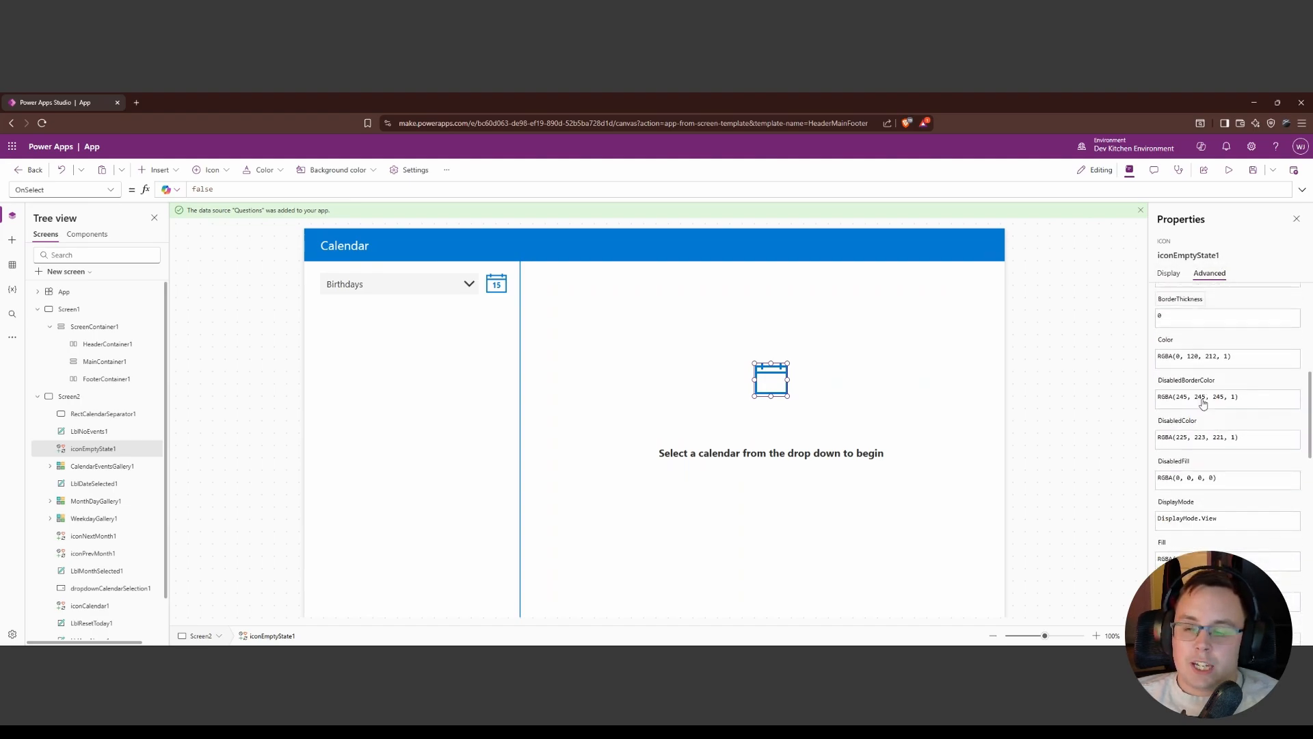
click(1168, 273)
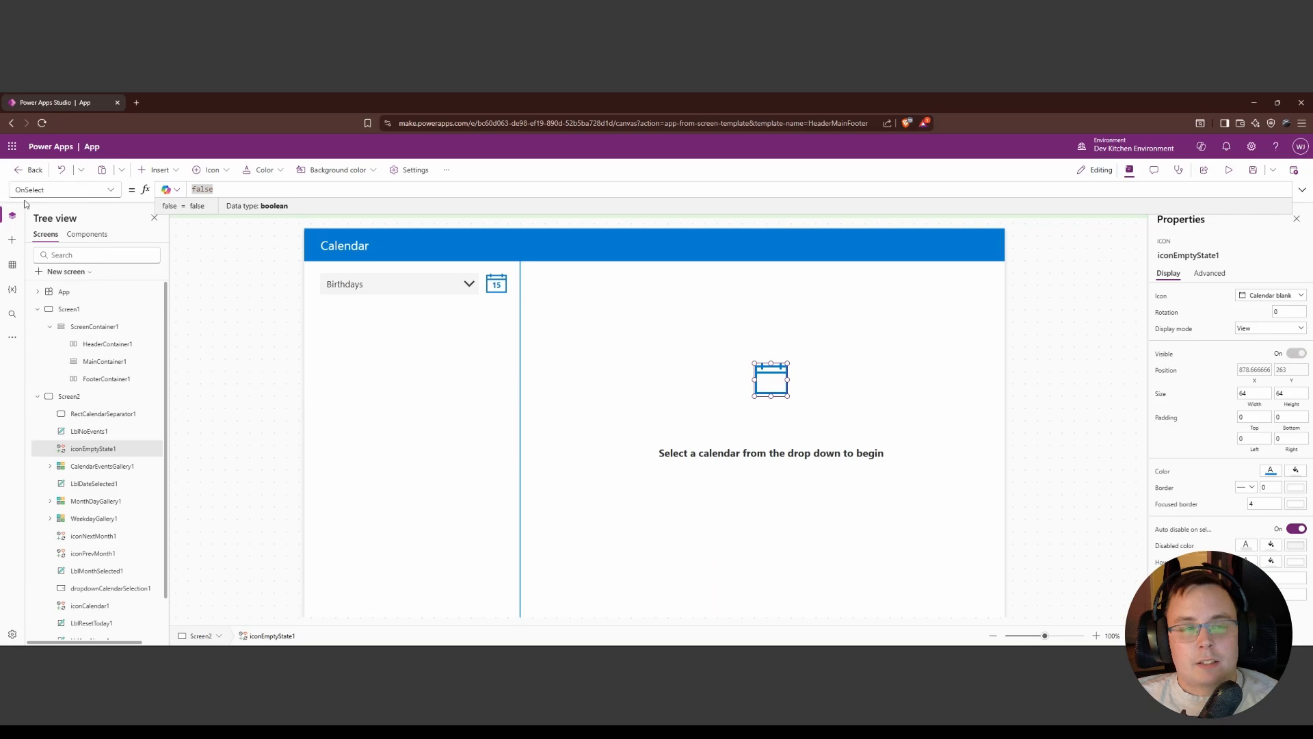
Compare the formula property choices for iconEmptyState1 with its advanced properties.
click(112, 191)
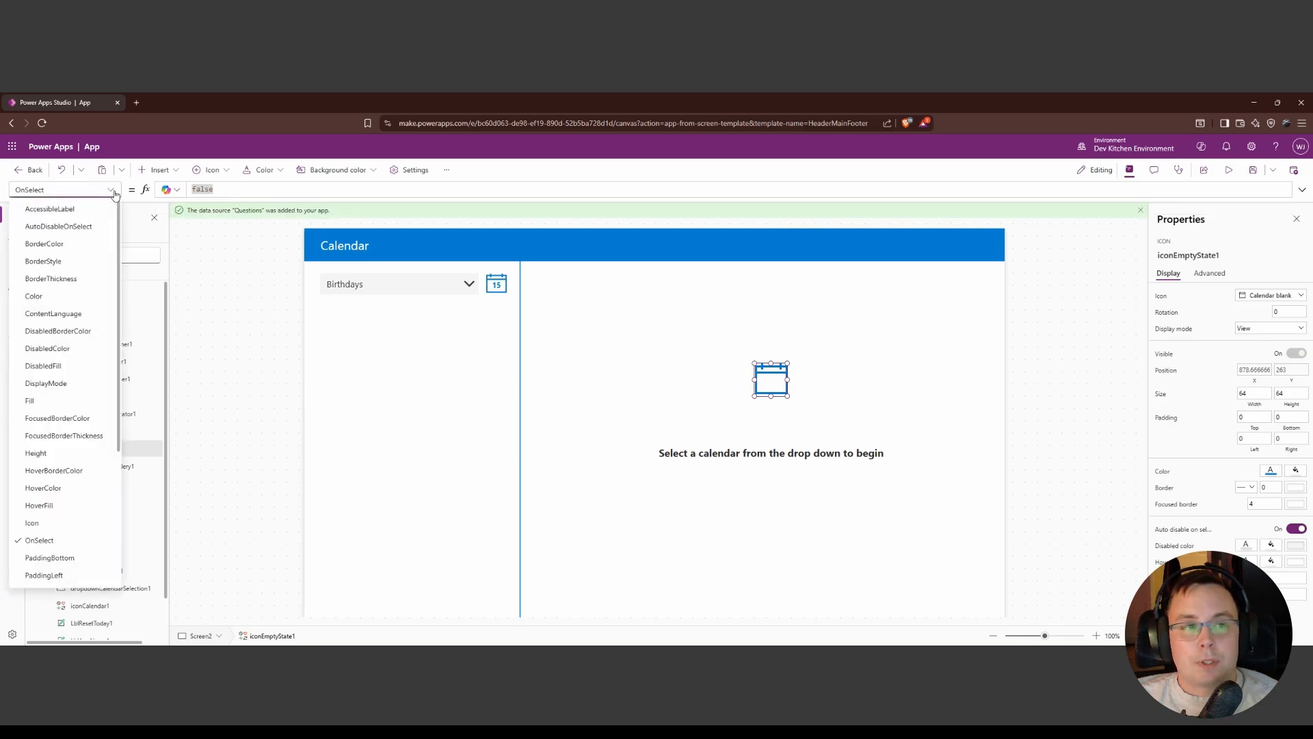
scroll(65, 274, down, 3)
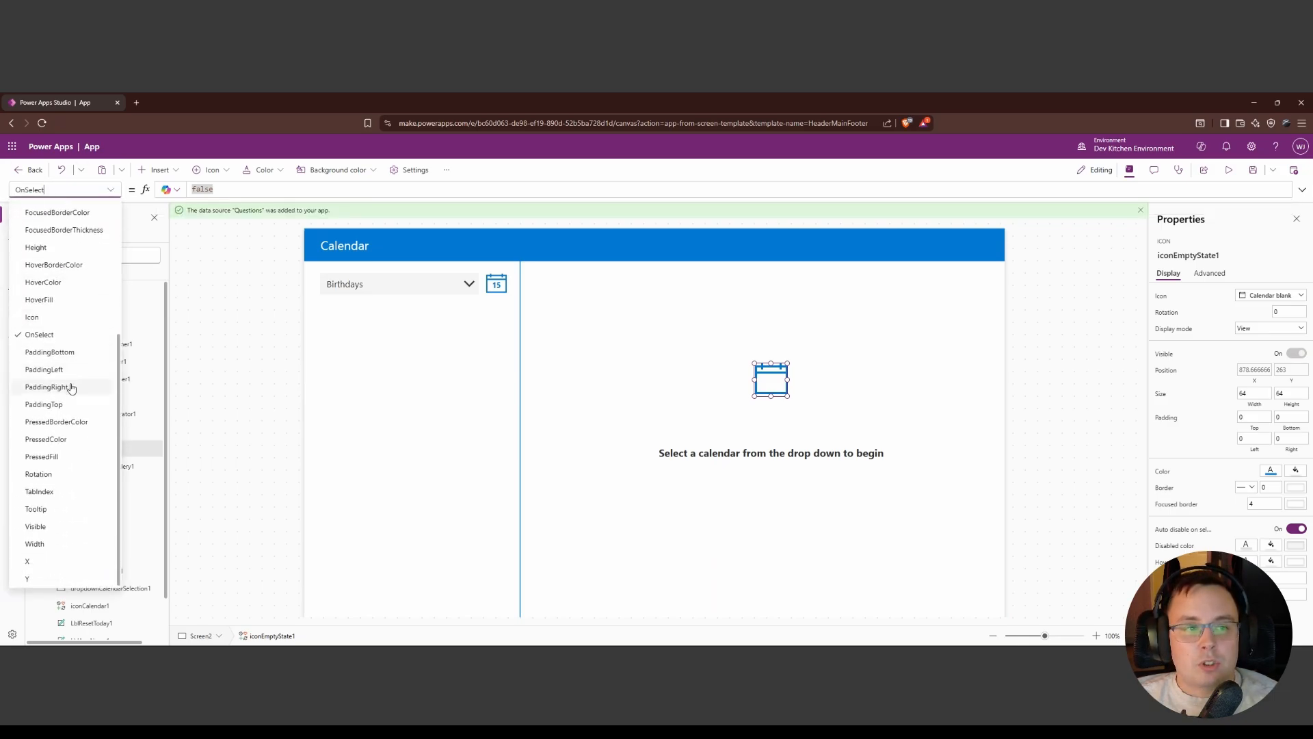
scroll(47, 438, up, 3)
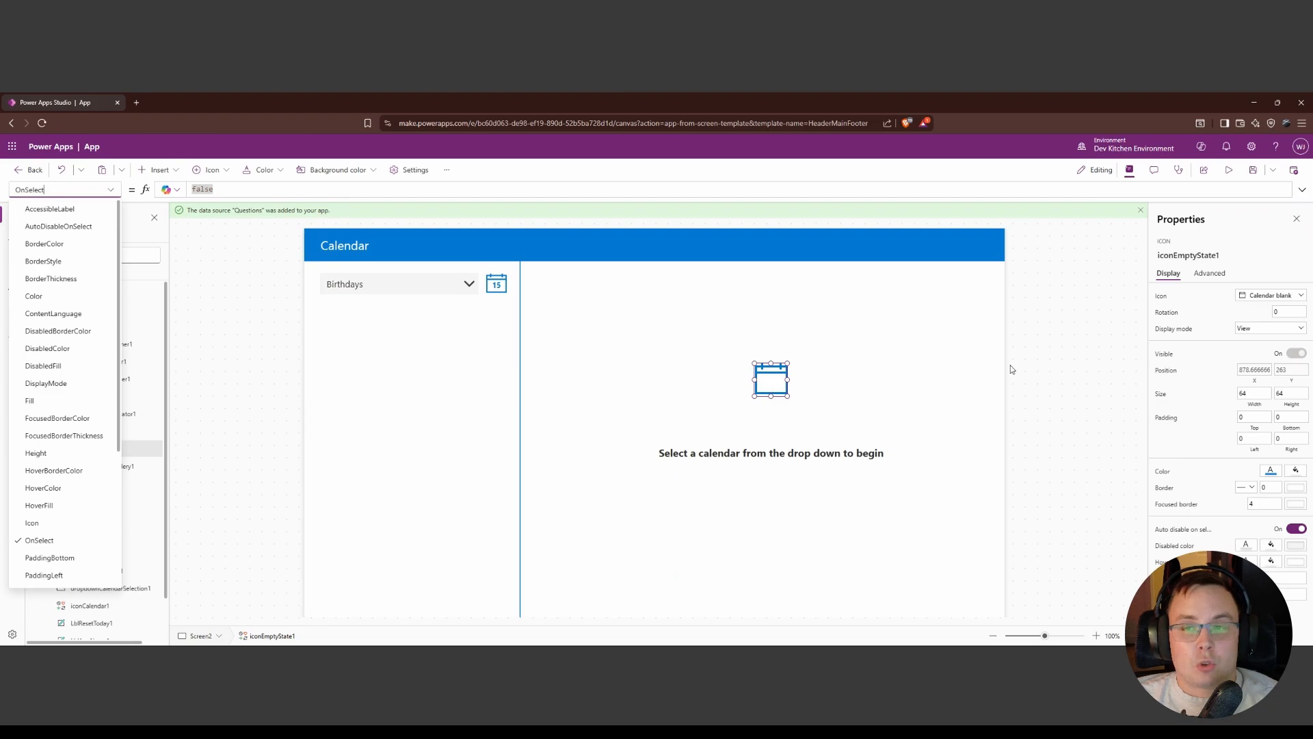
click(1209, 273)
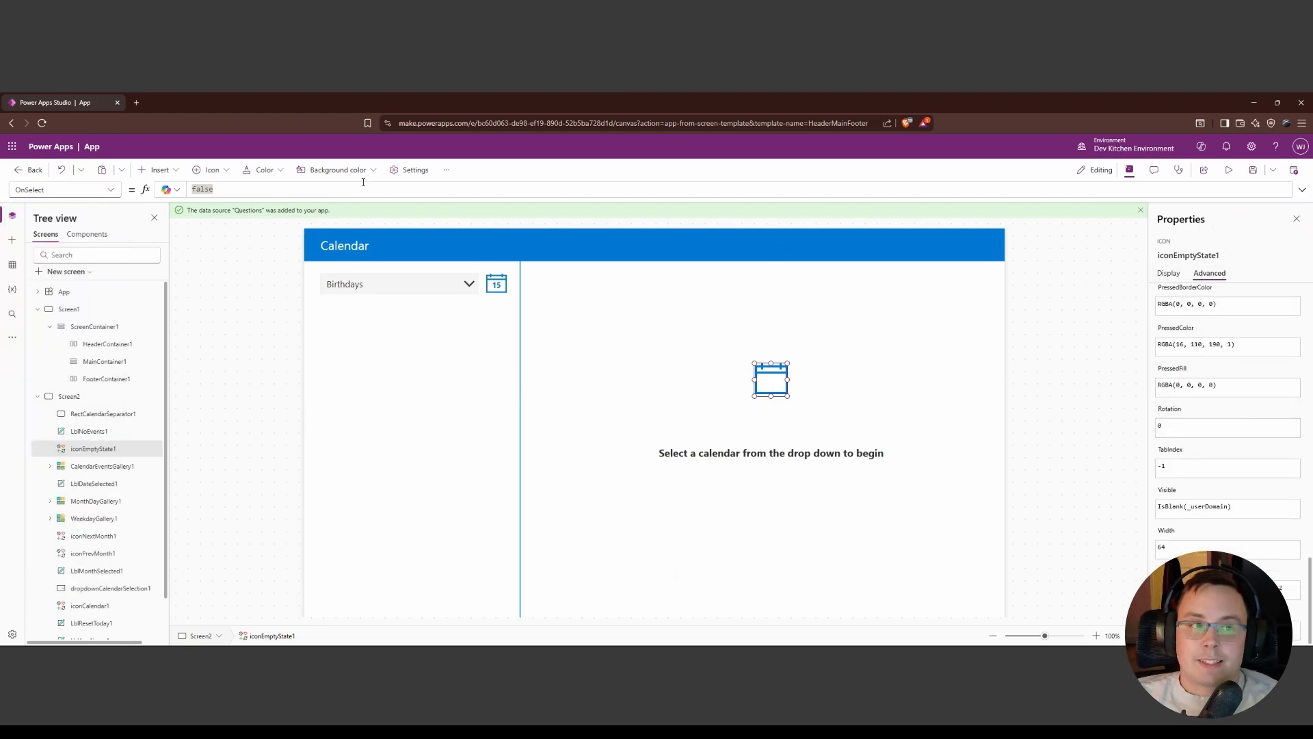
click(109, 191)
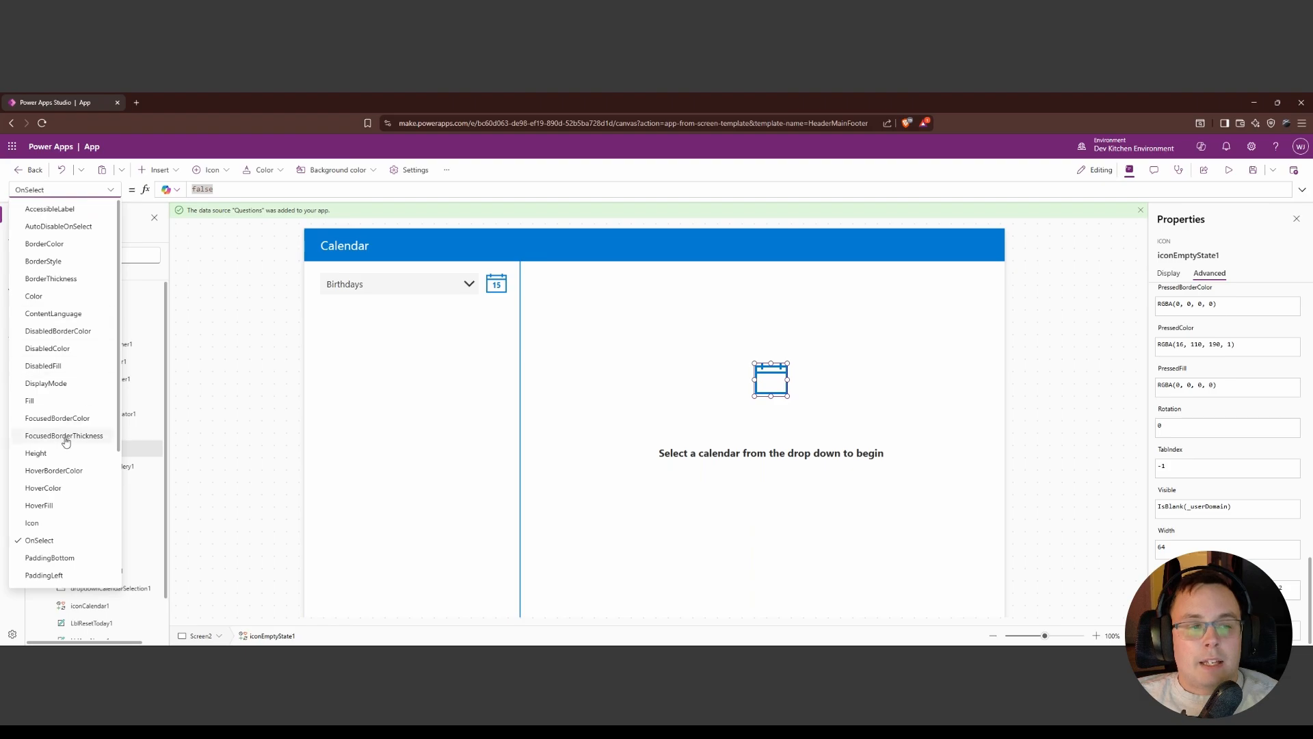
Set the OnSelect formula of iconEmptyState1 to Notify("This is a notification", NotificationType.Success).
click(56, 540)
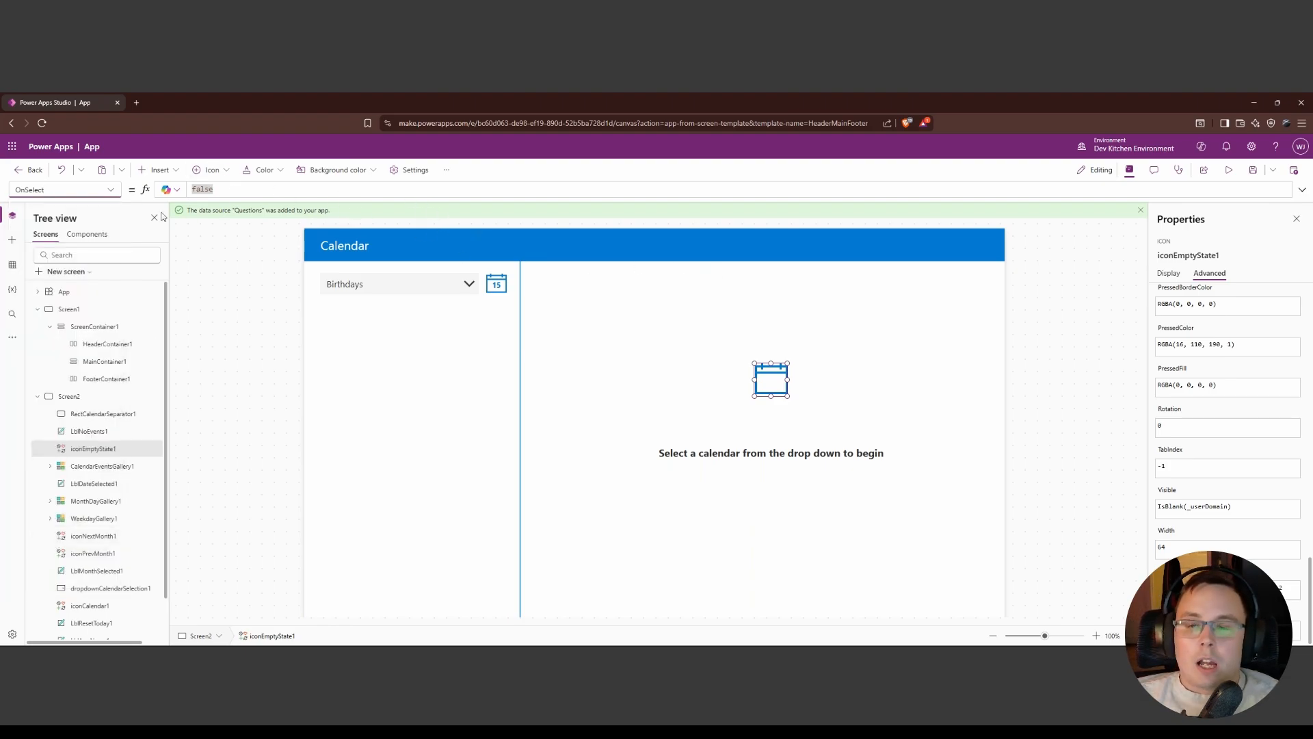
click(110, 190)
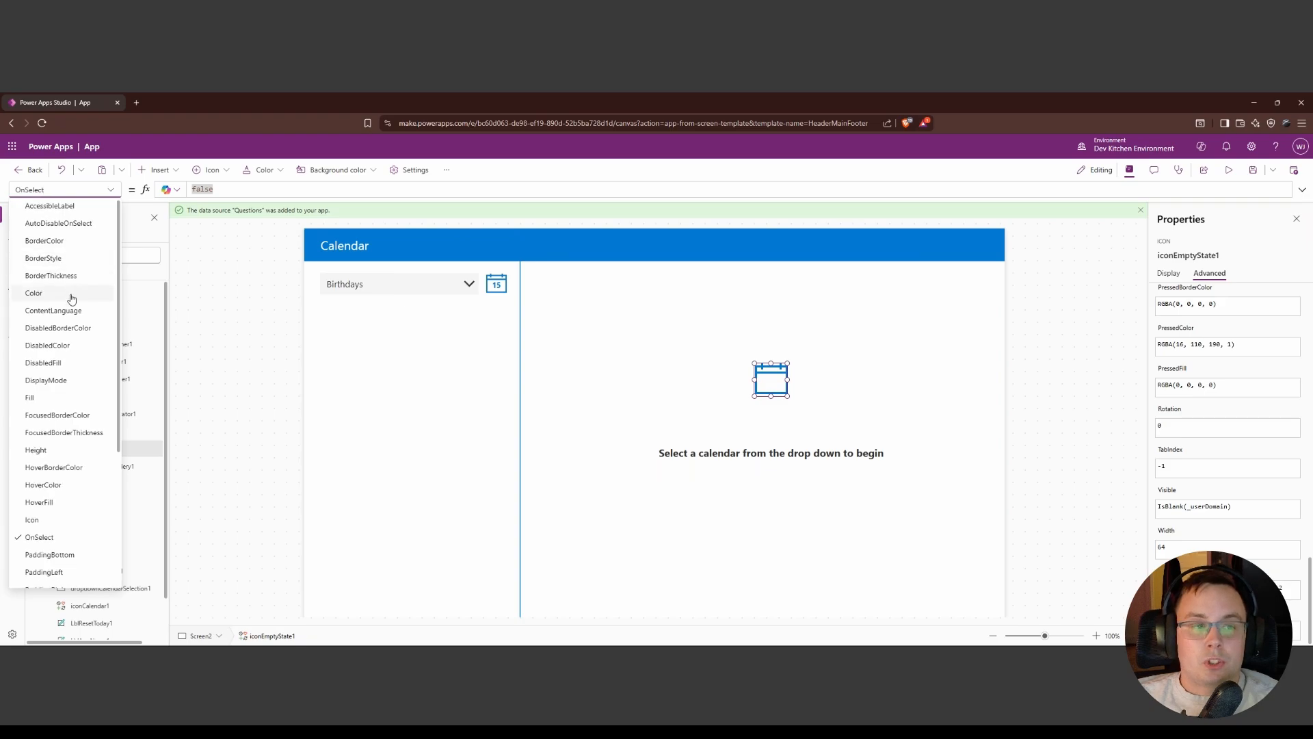
scroll(71, 299, down, 2)
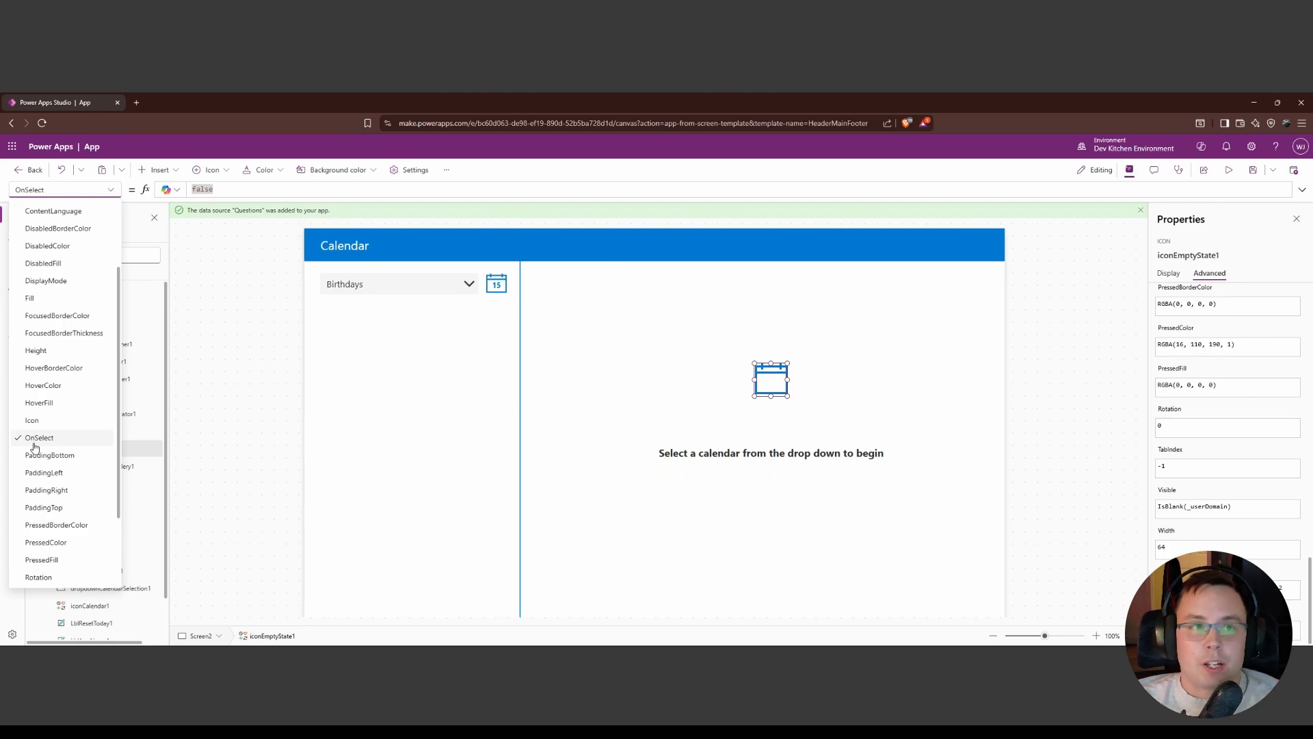
click(237, 190)
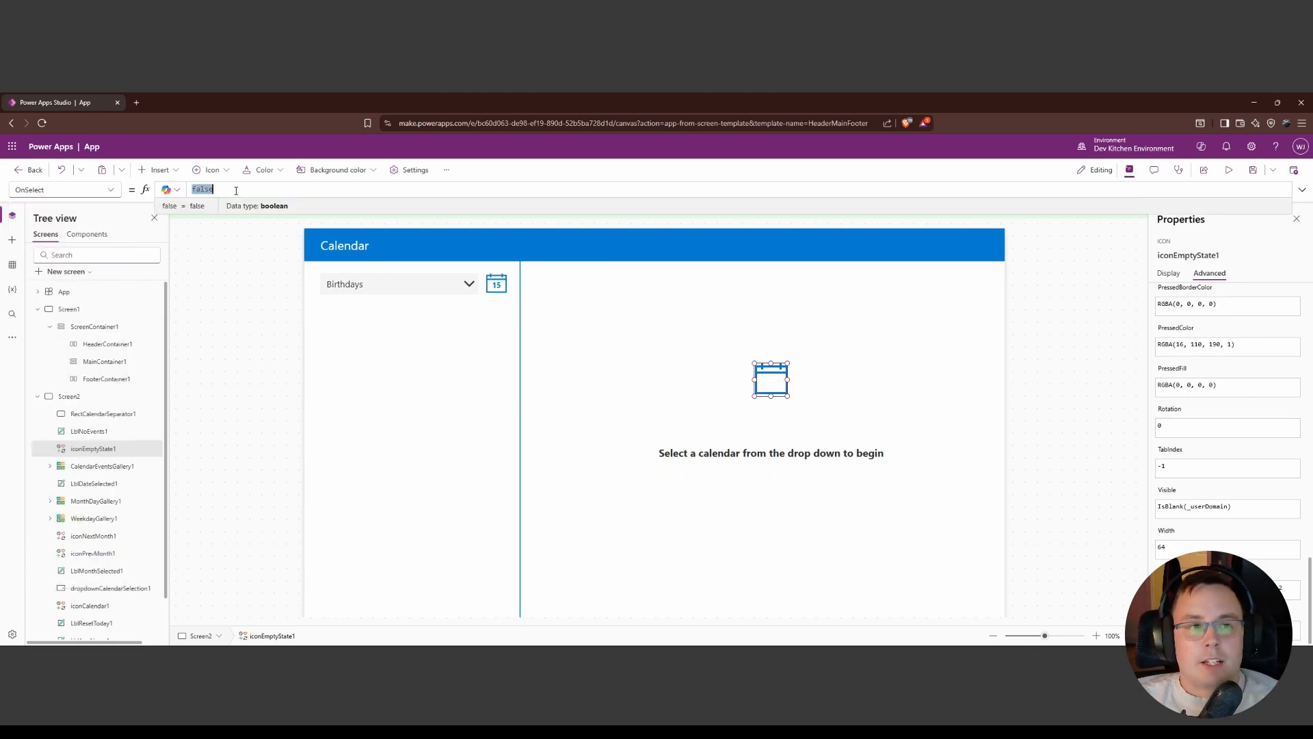
key(BackSpace)
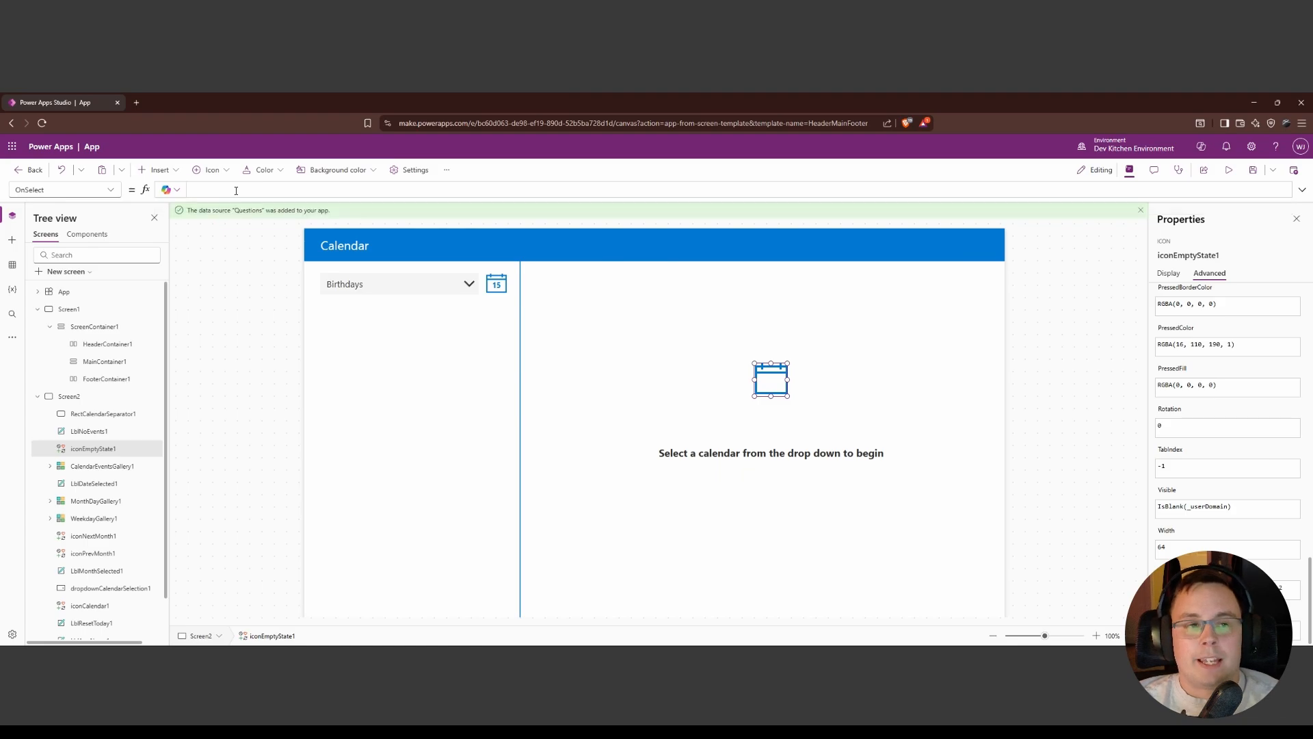
text(Notify()
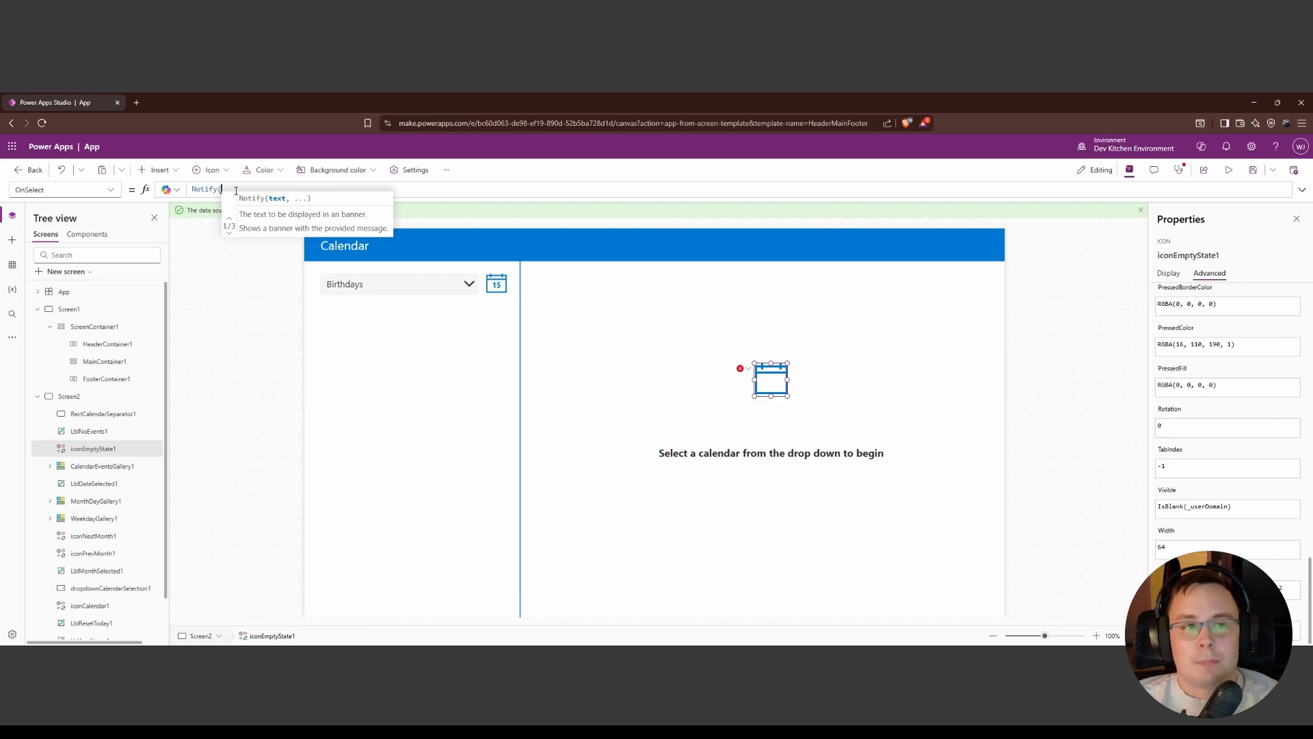
text("This is a nt)
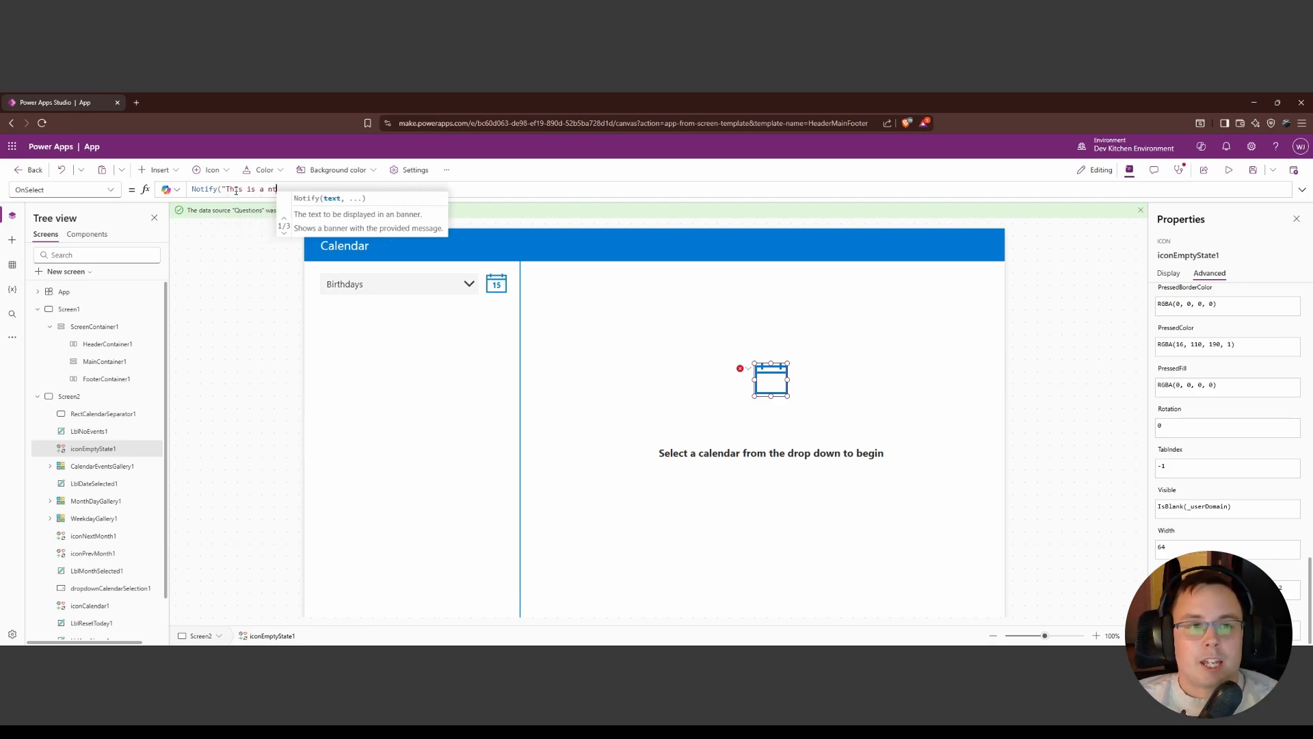
key(BackSpace)
text(otific)
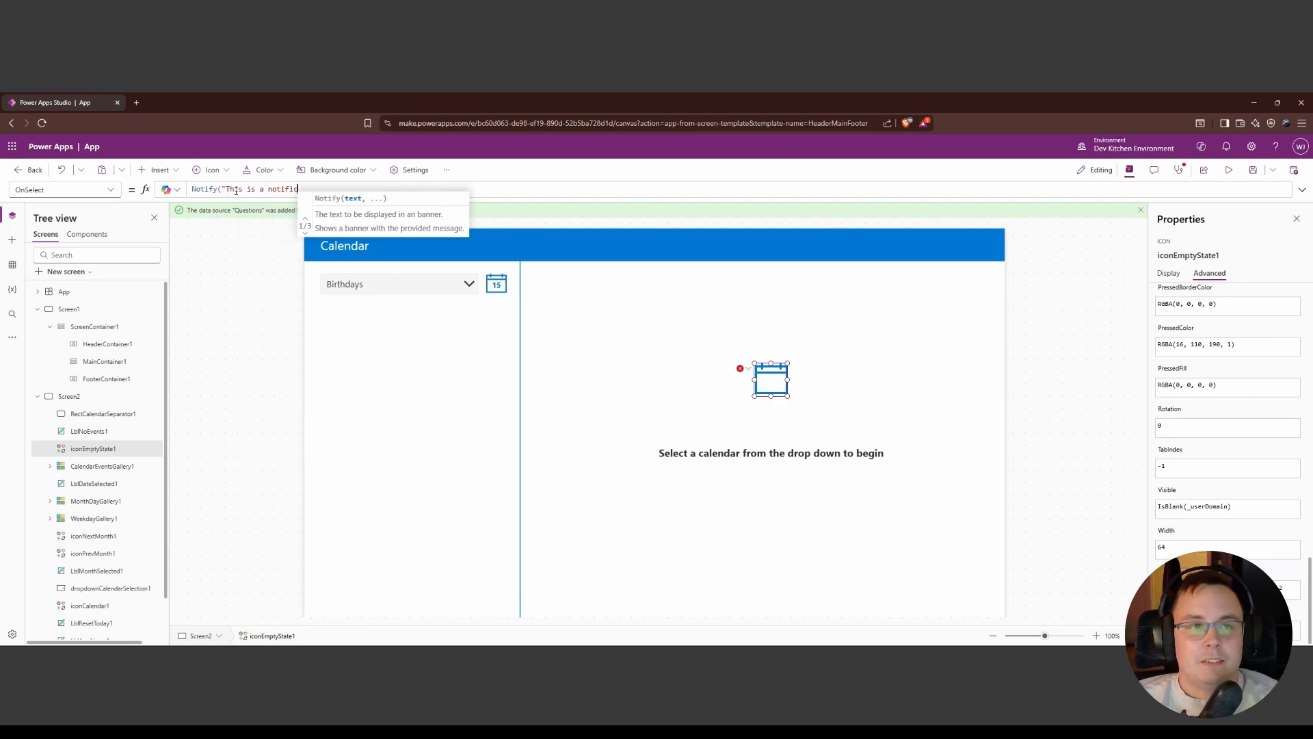
text(ation", Notid)
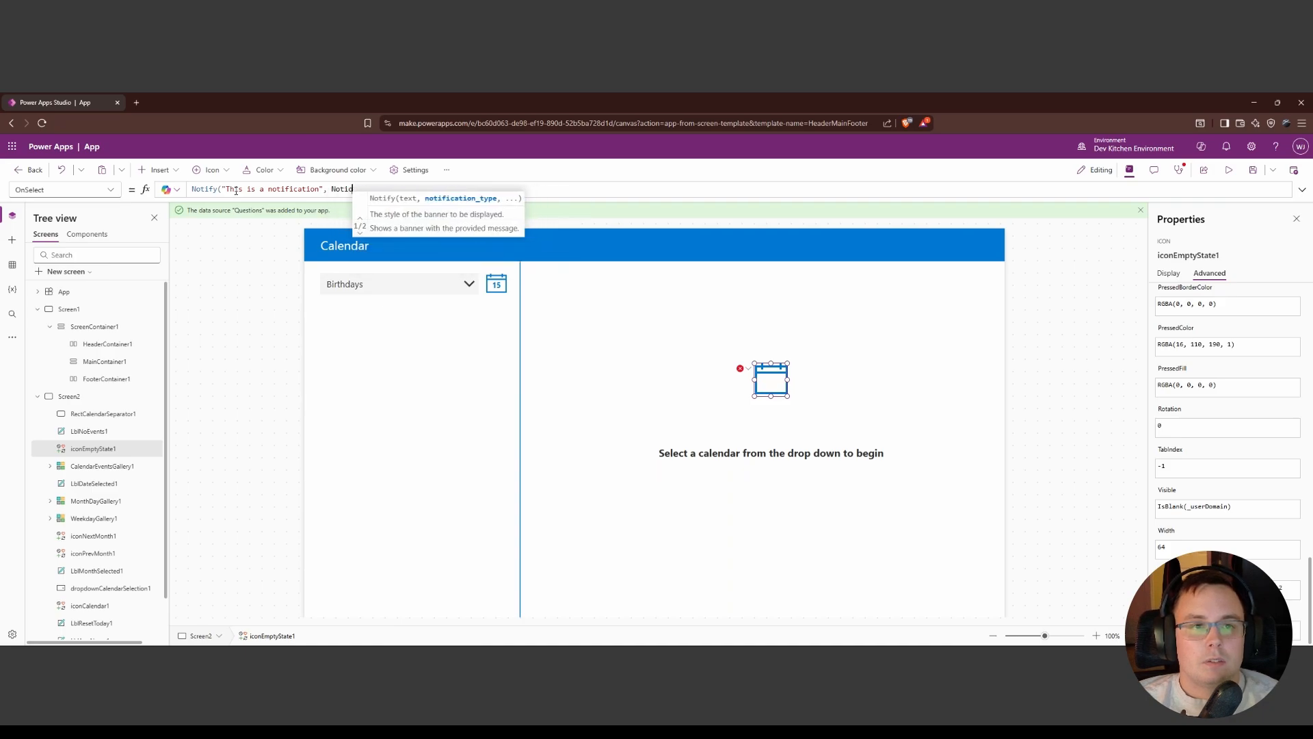
key(BackSpace)
text(fication)
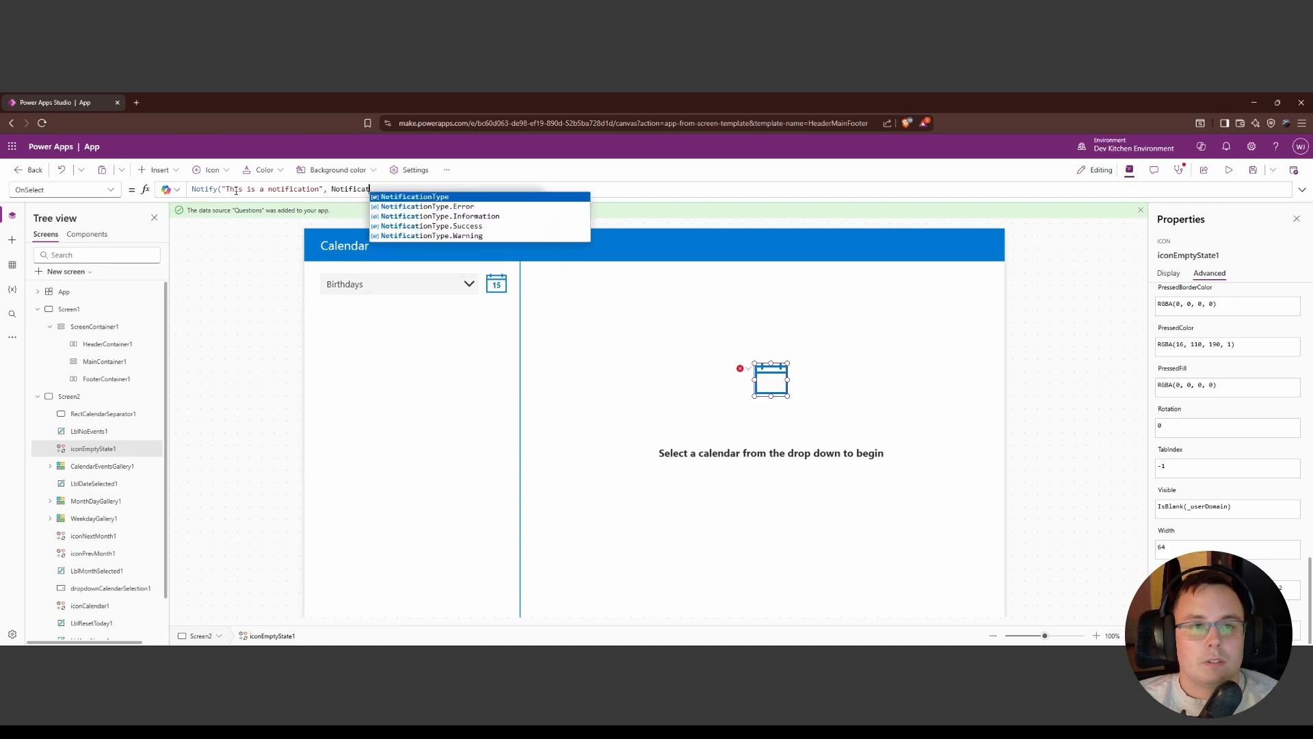
key(Down)
key(Return)
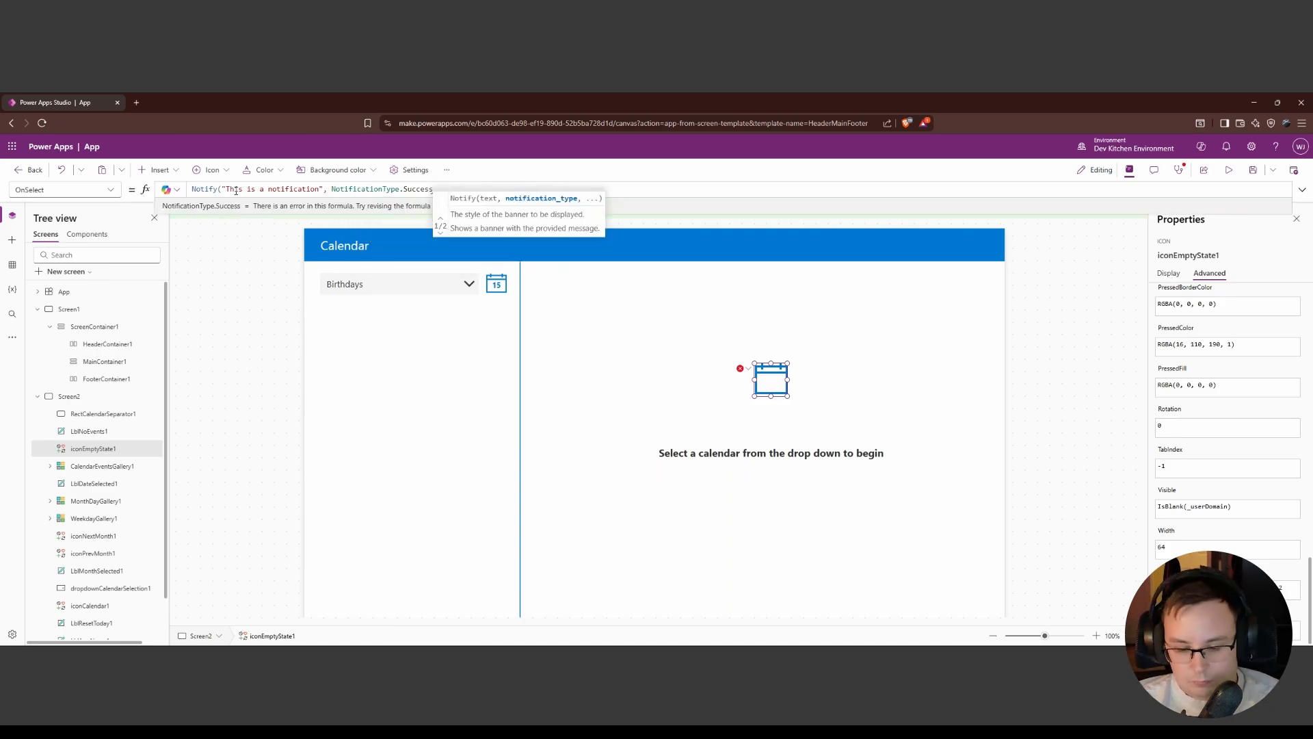
text())
click(1043, 415)
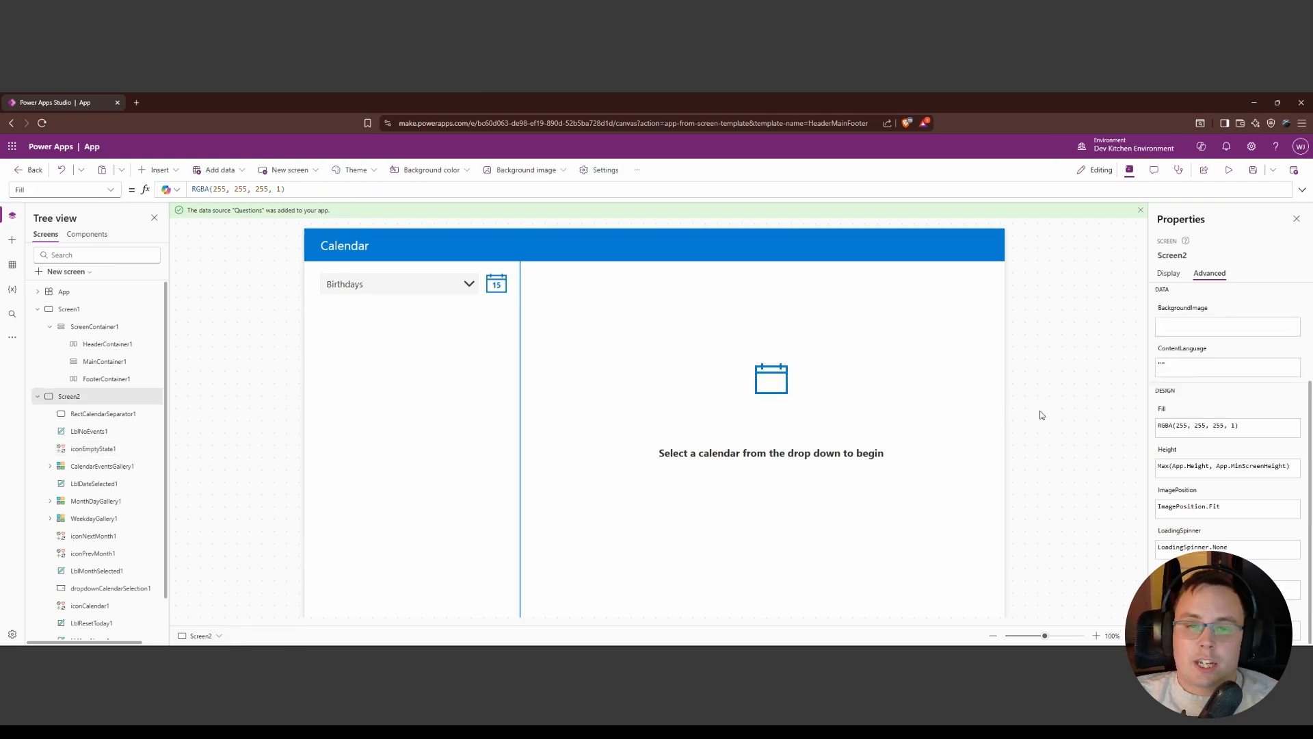
Preview the calendar screen and return to editing, dismissing the testing tip.
click(1229, 172)
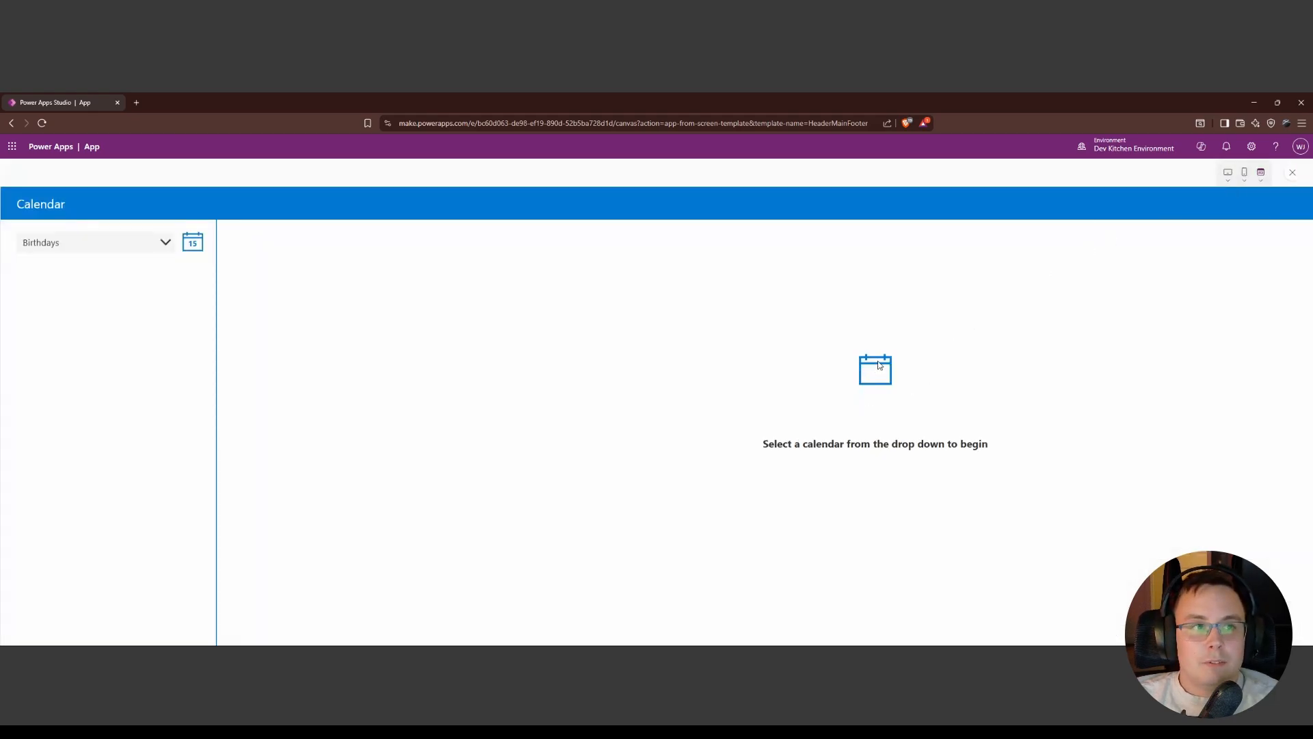
click(1293, 172)
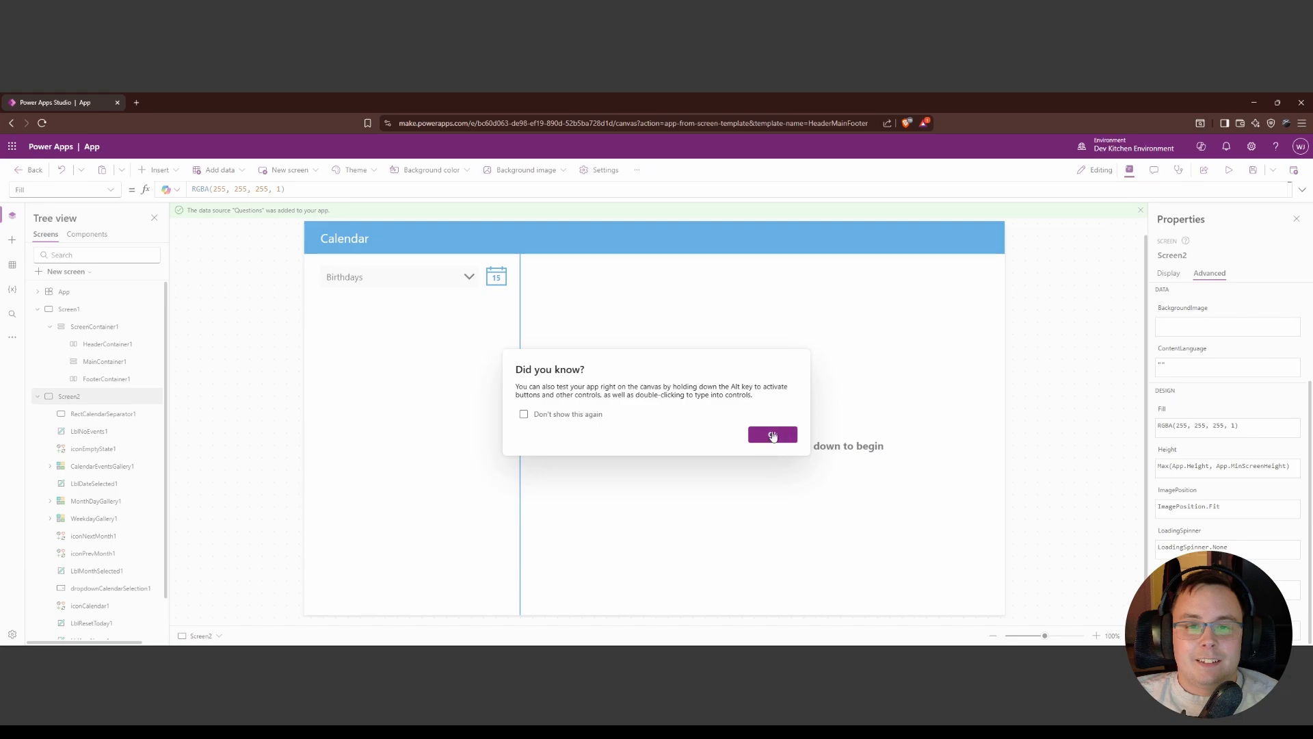
click(772, 436)
Set the display mode of iconEmptyState1 on Screen2 to Edit.
click(103, 450)
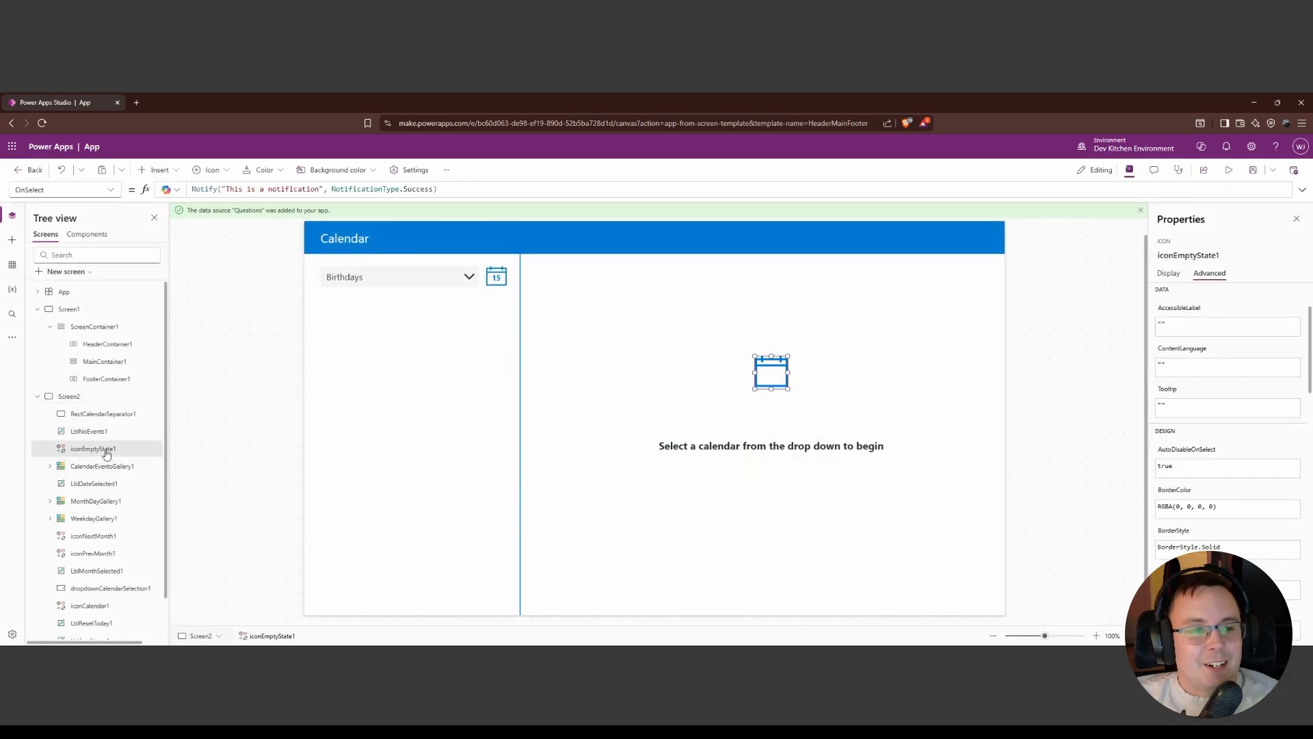
click(1169, 273)
click(1267, 329)
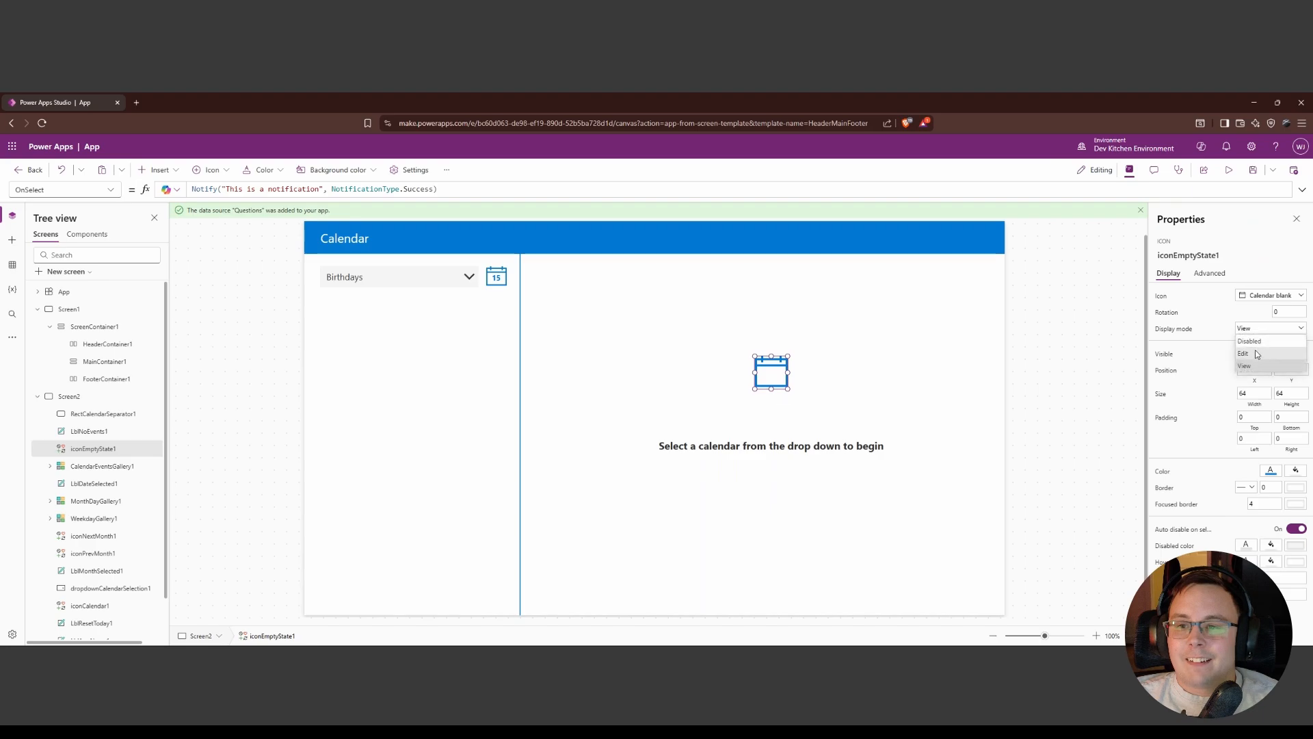
click(1257, 354)
Test the notification of the empty-state calendar icon in app preview, return to editing and select the icon.
click(1229, 169)
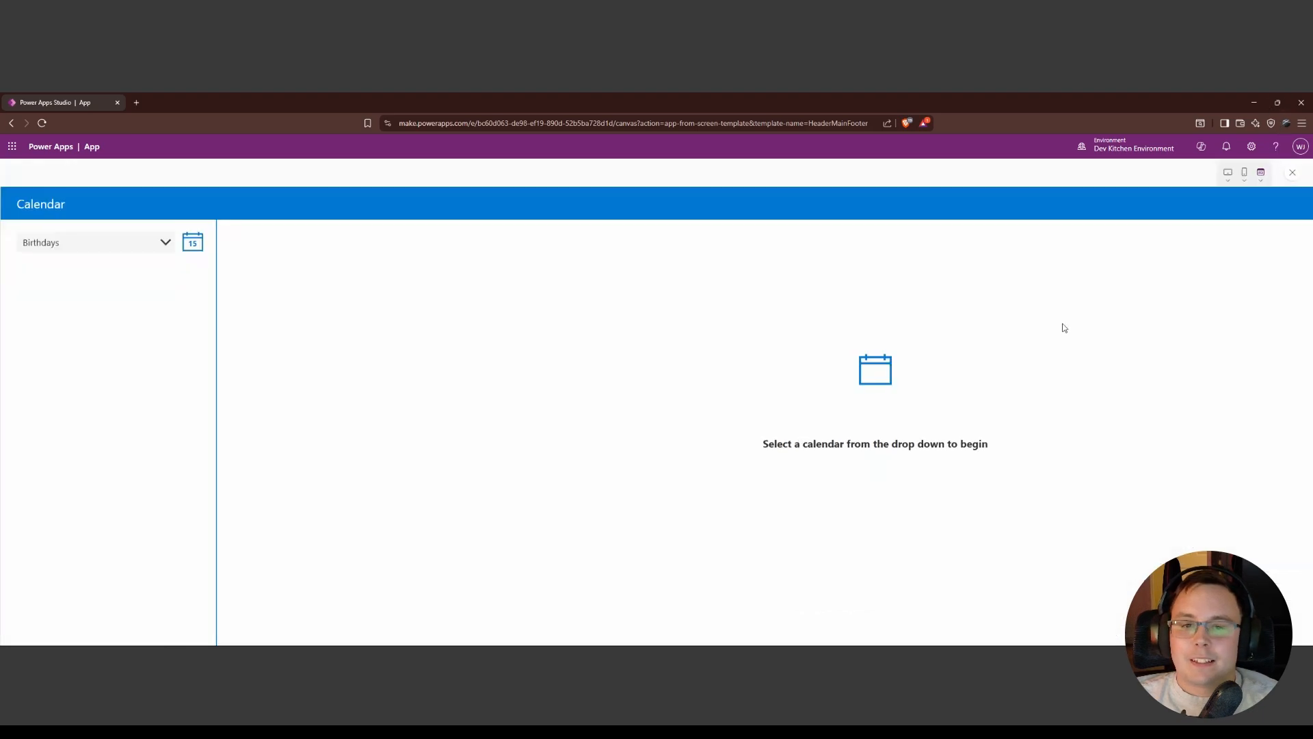
click(881, 366)
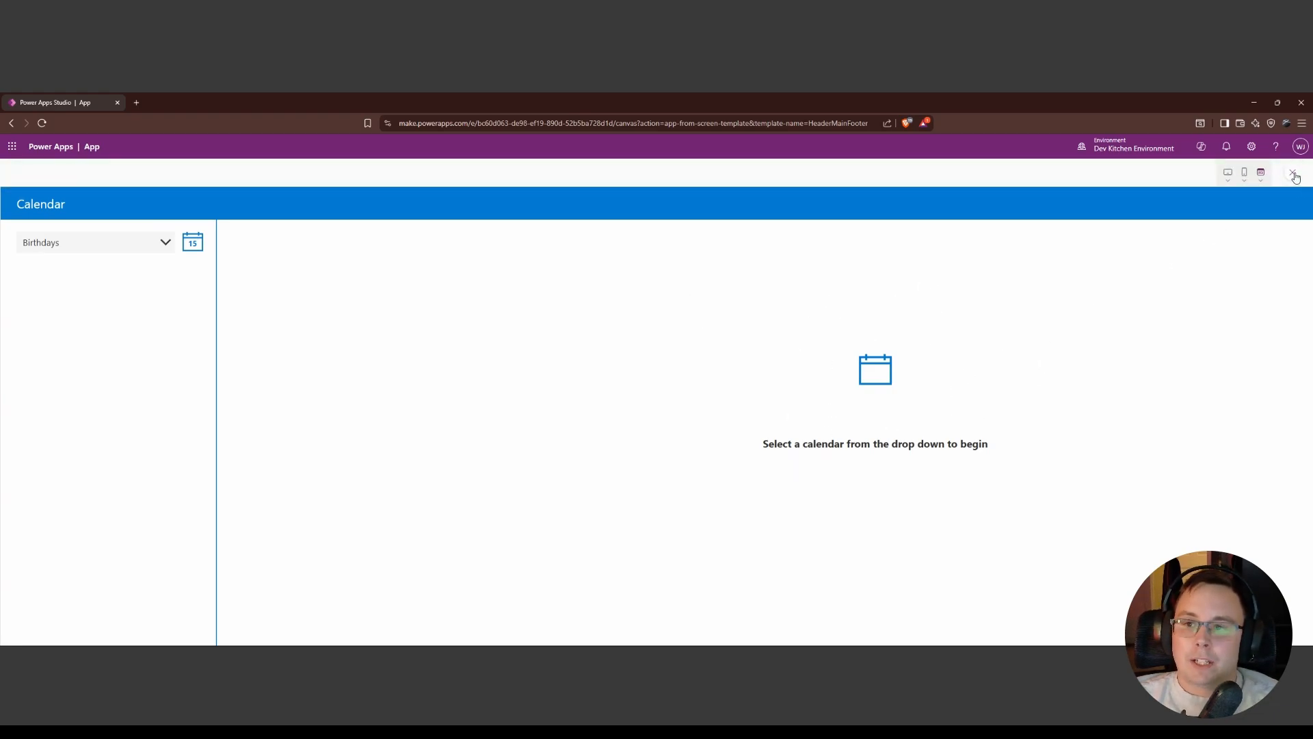
click(1293, 173)
click(773, 435)
click(771, 370)
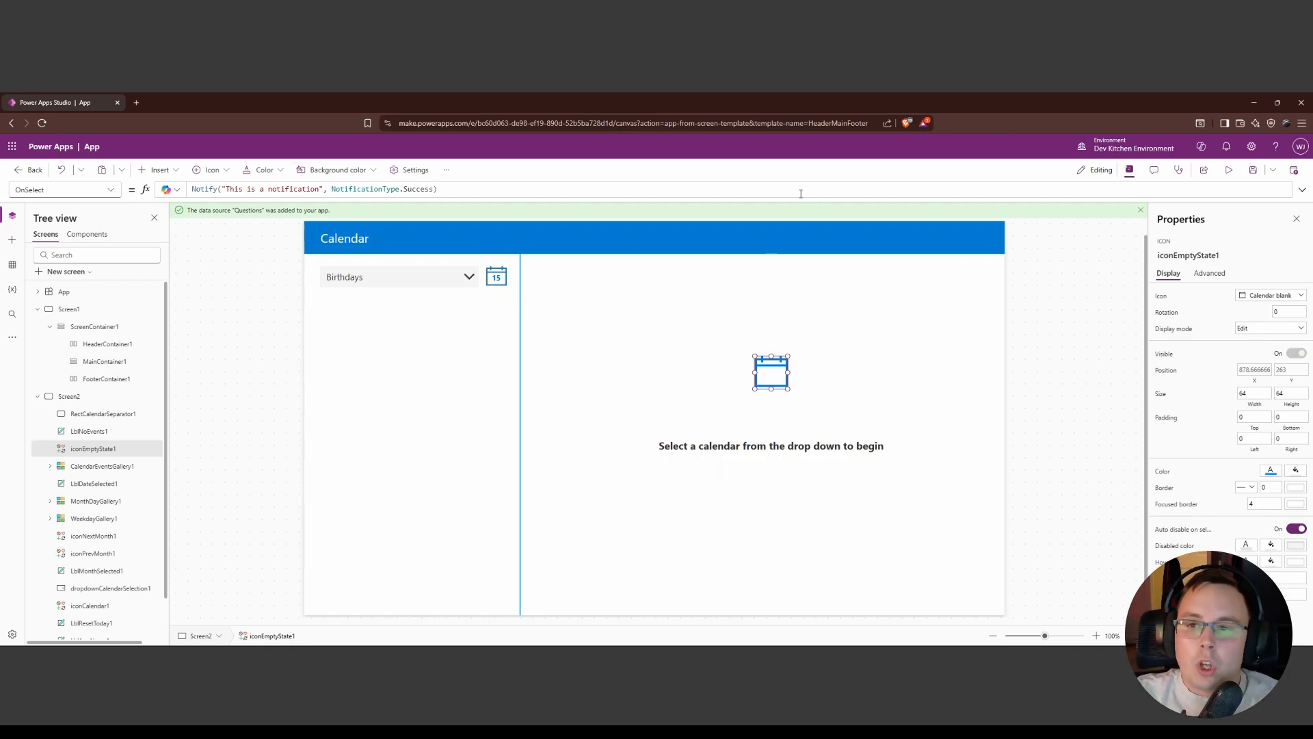
Try the text "Test" as the LineHeight of the Calendar header label and restore the value to 1.2.
click(673, 237)
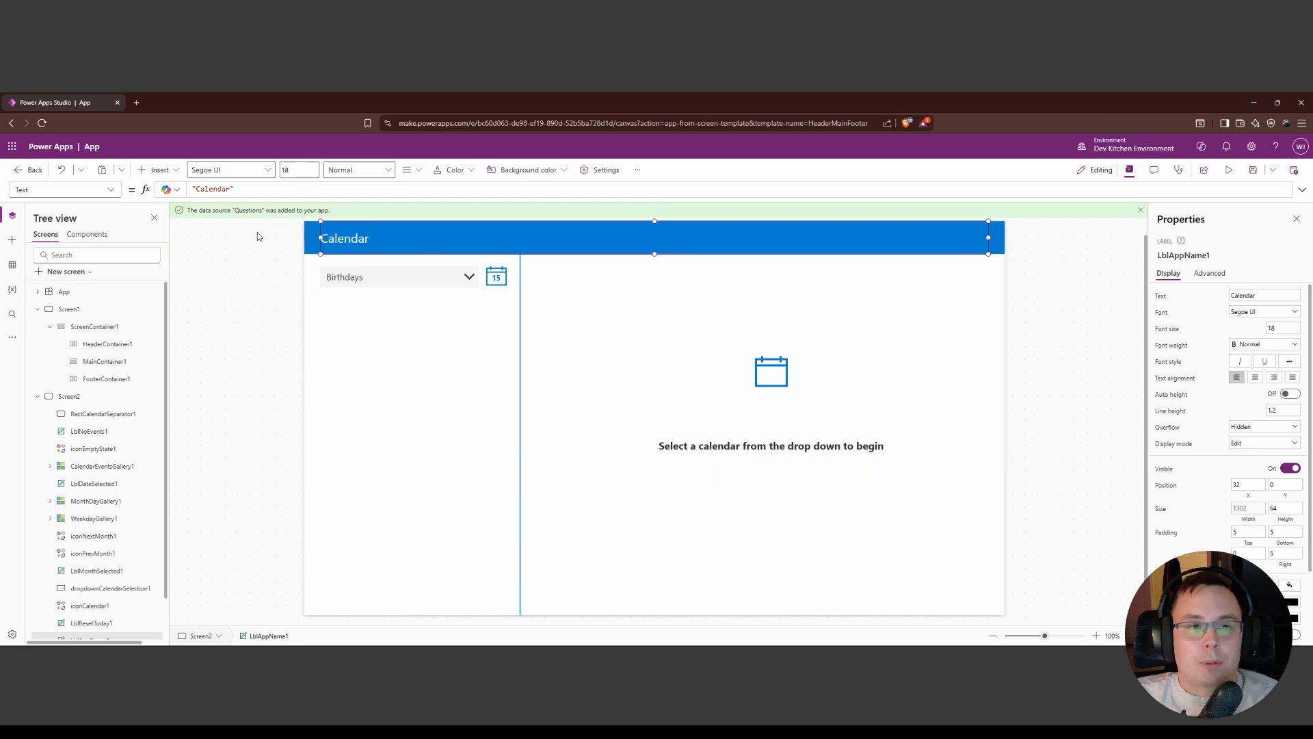
click(113, 189)
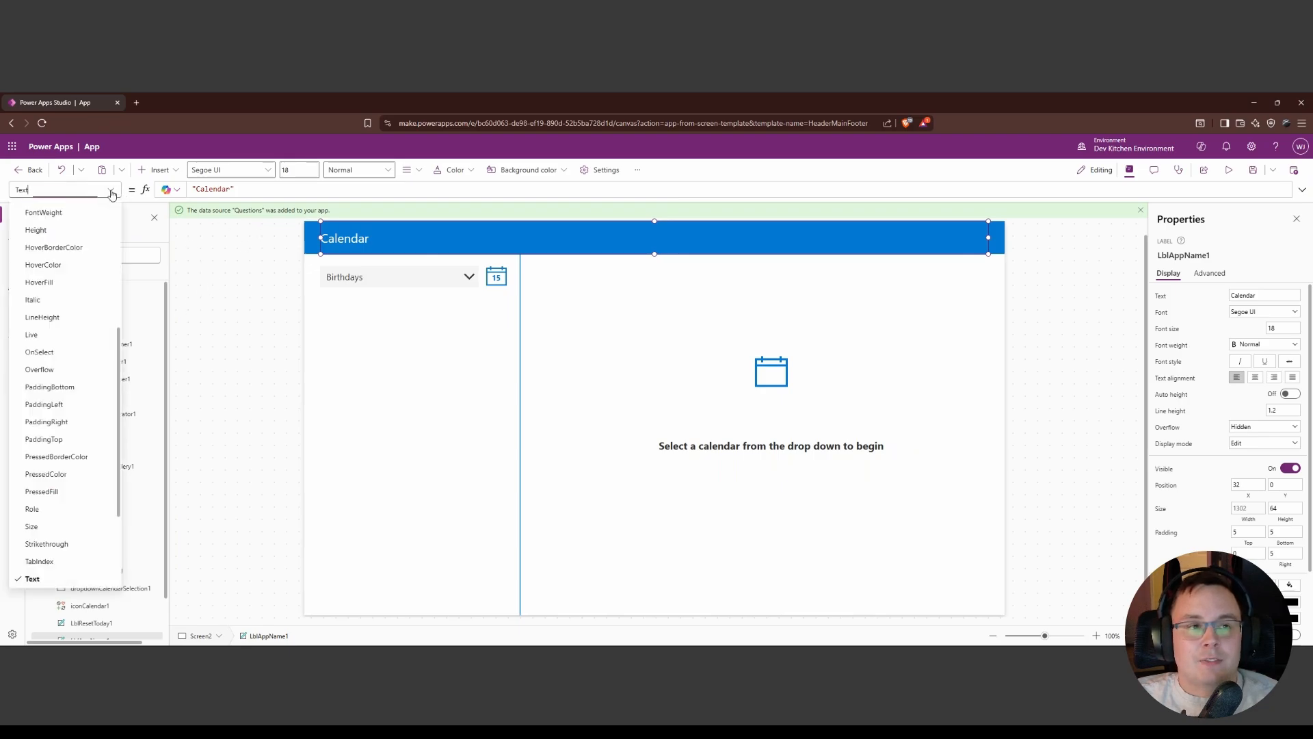
click(58, 321)
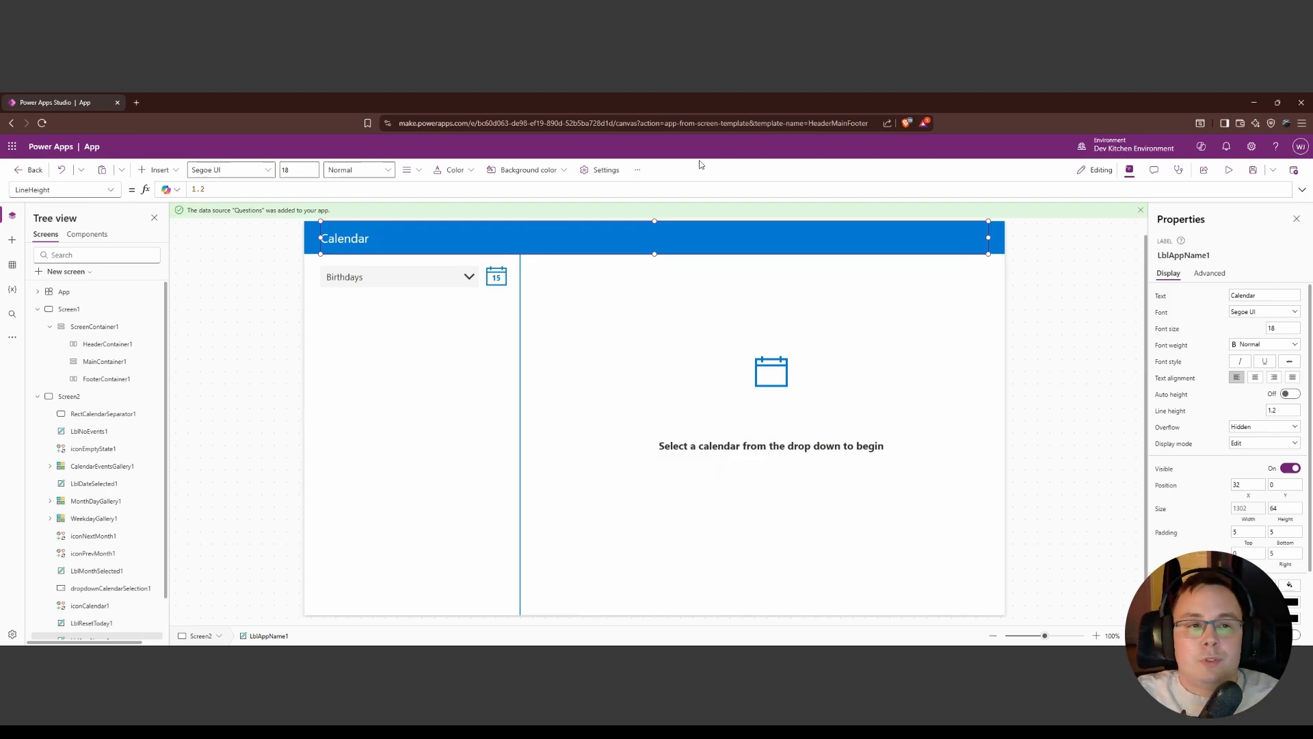
key(ctrl+a)
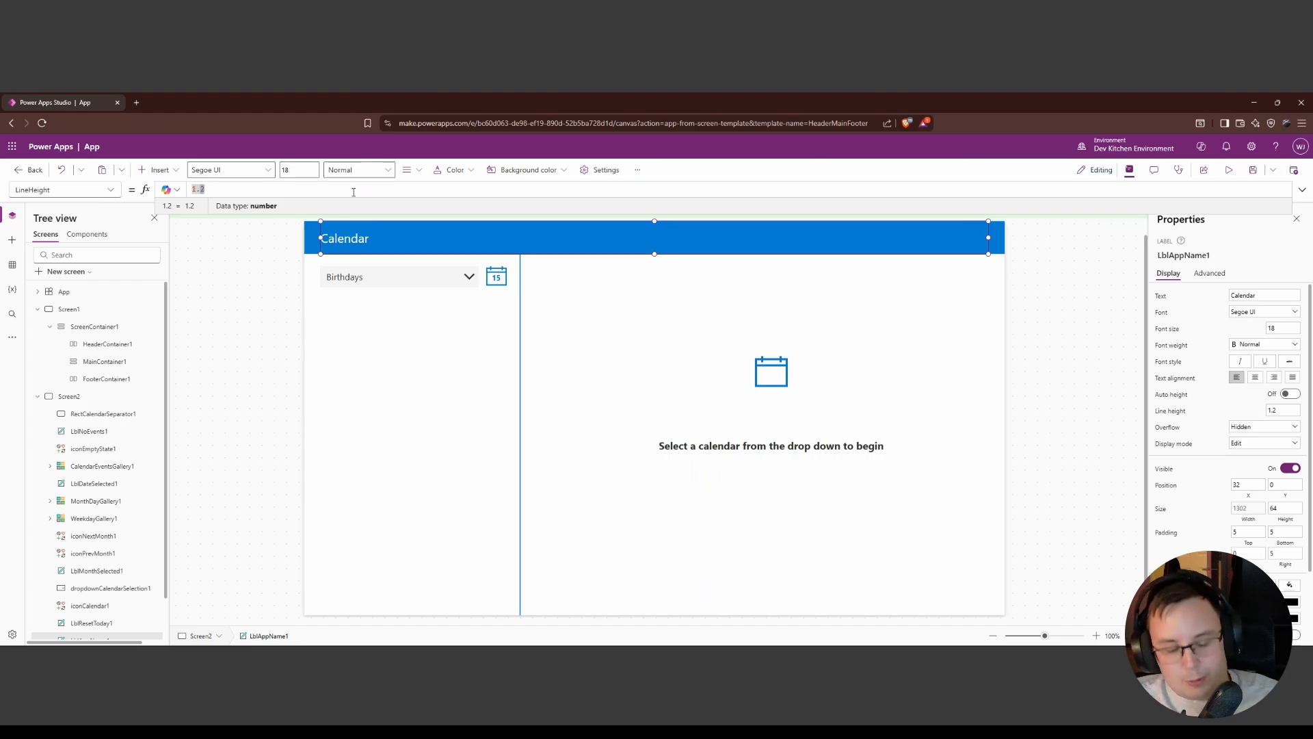
key(BackSpace)
text(")
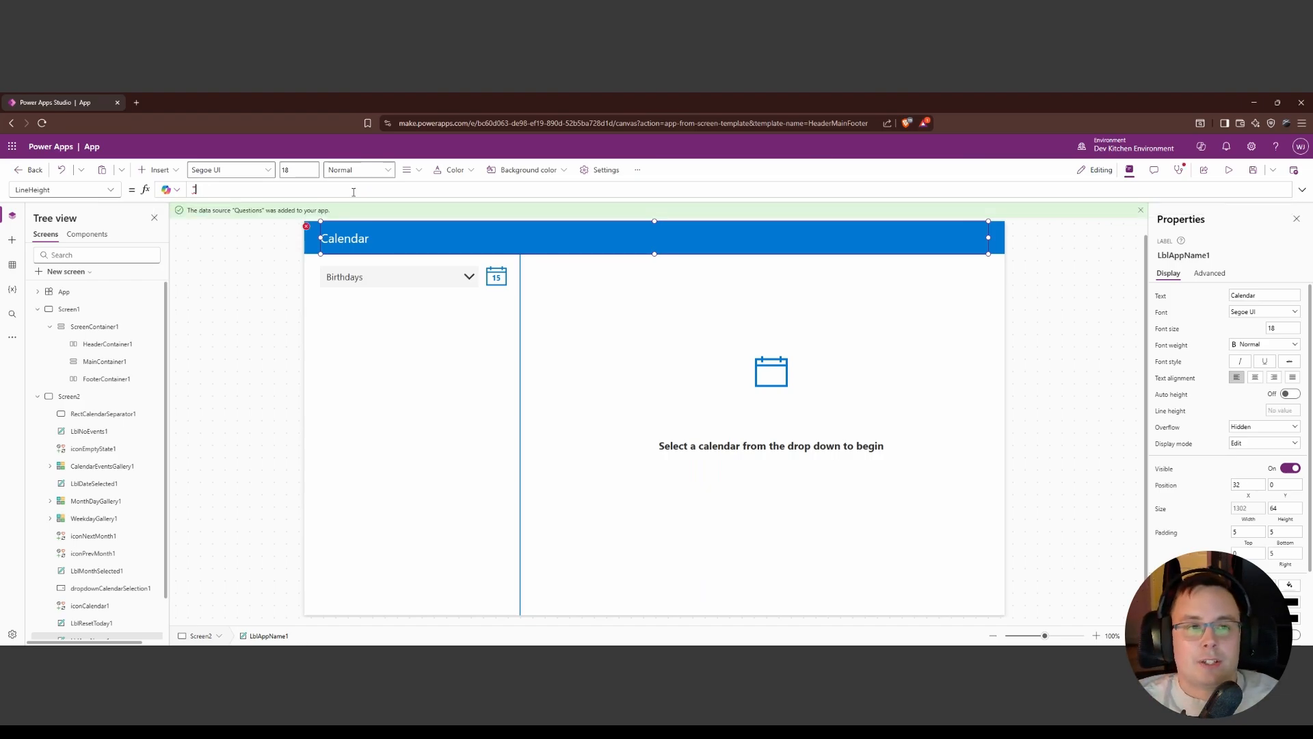
text(Test")
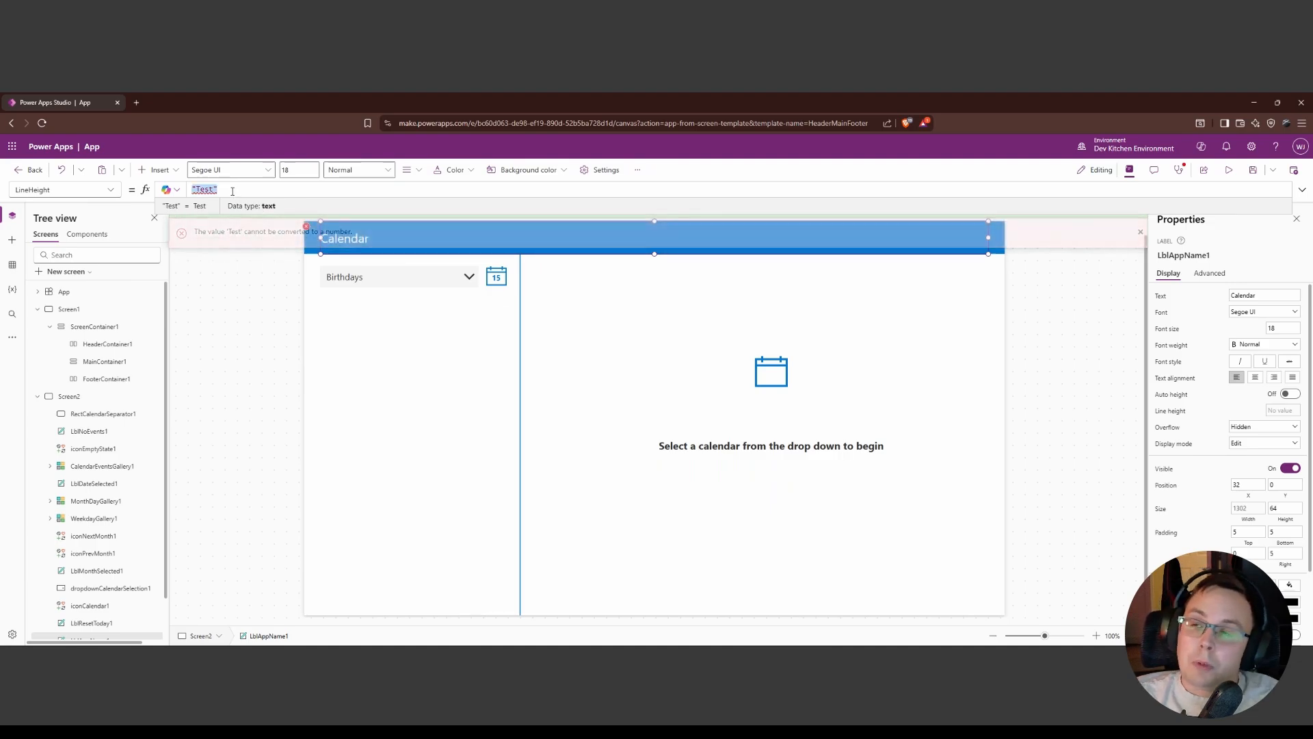
mouse_move(203, 190)
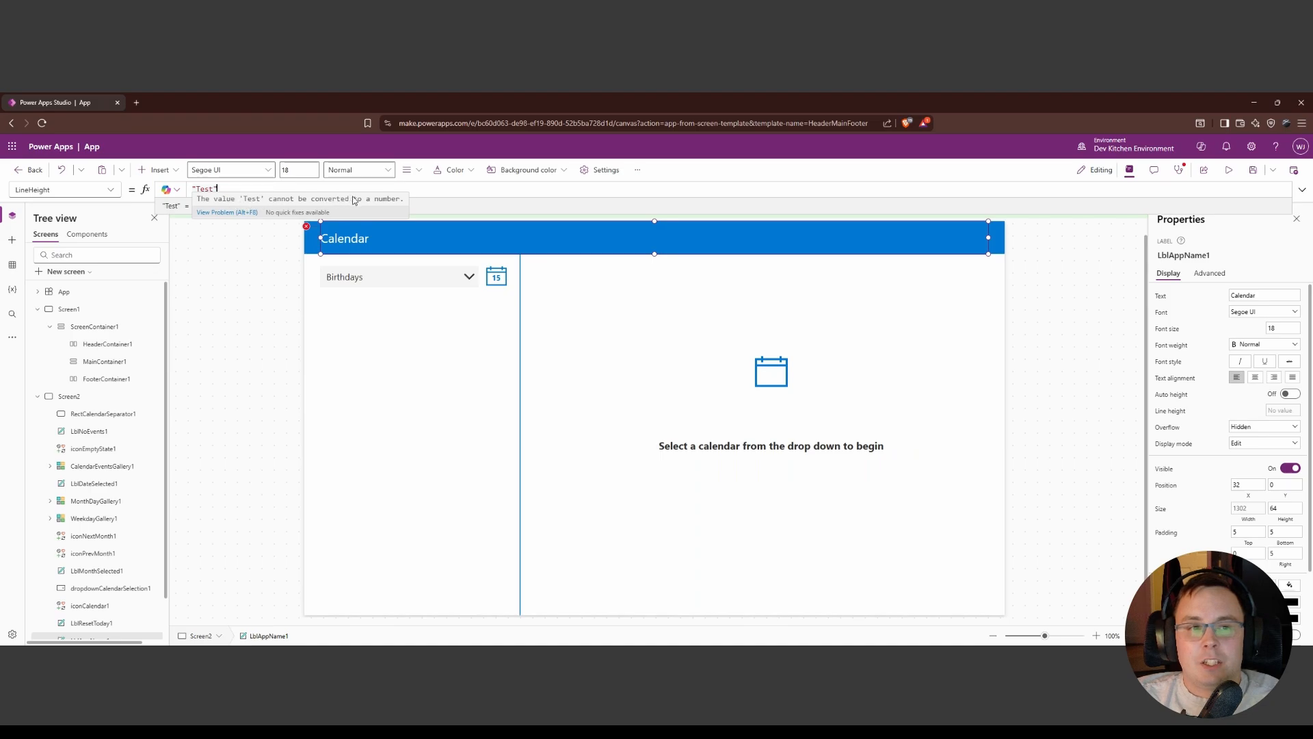
text(1.2)
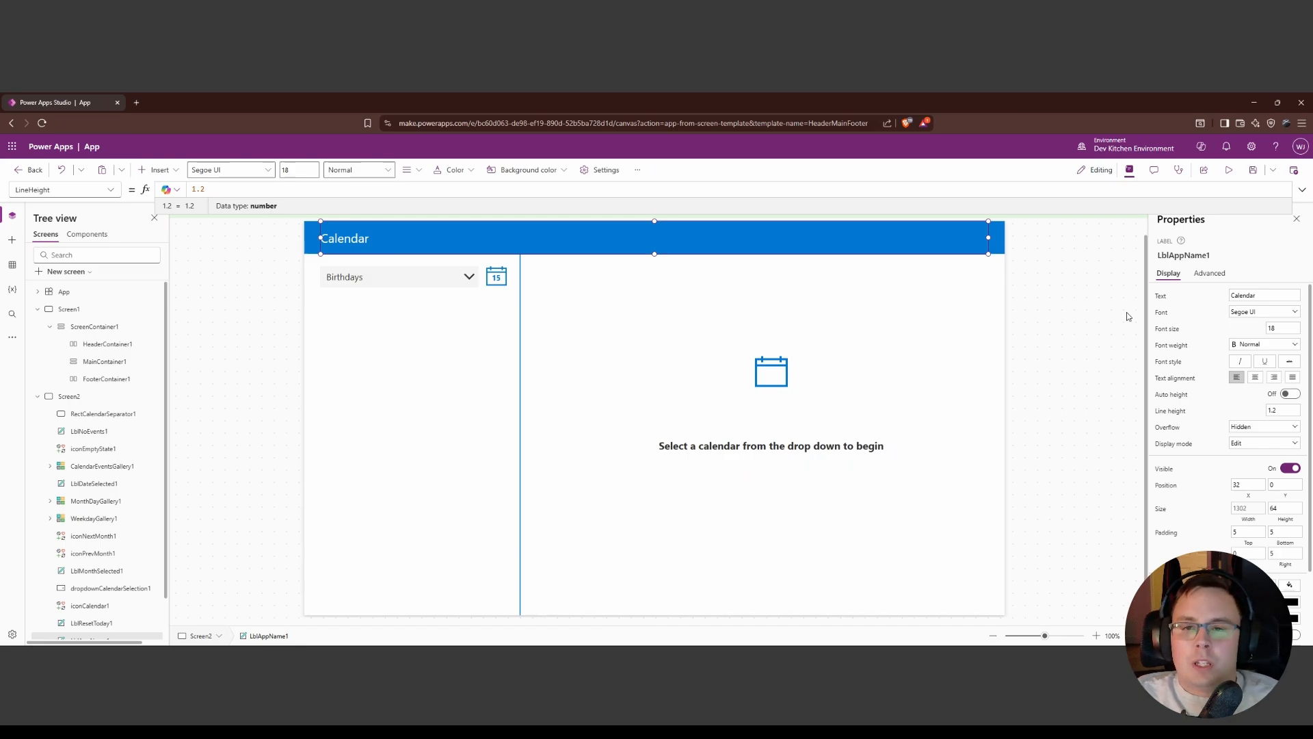
Open Screen1 and review the app's connected data sources before returning to the screen structure.
click(65, 312)
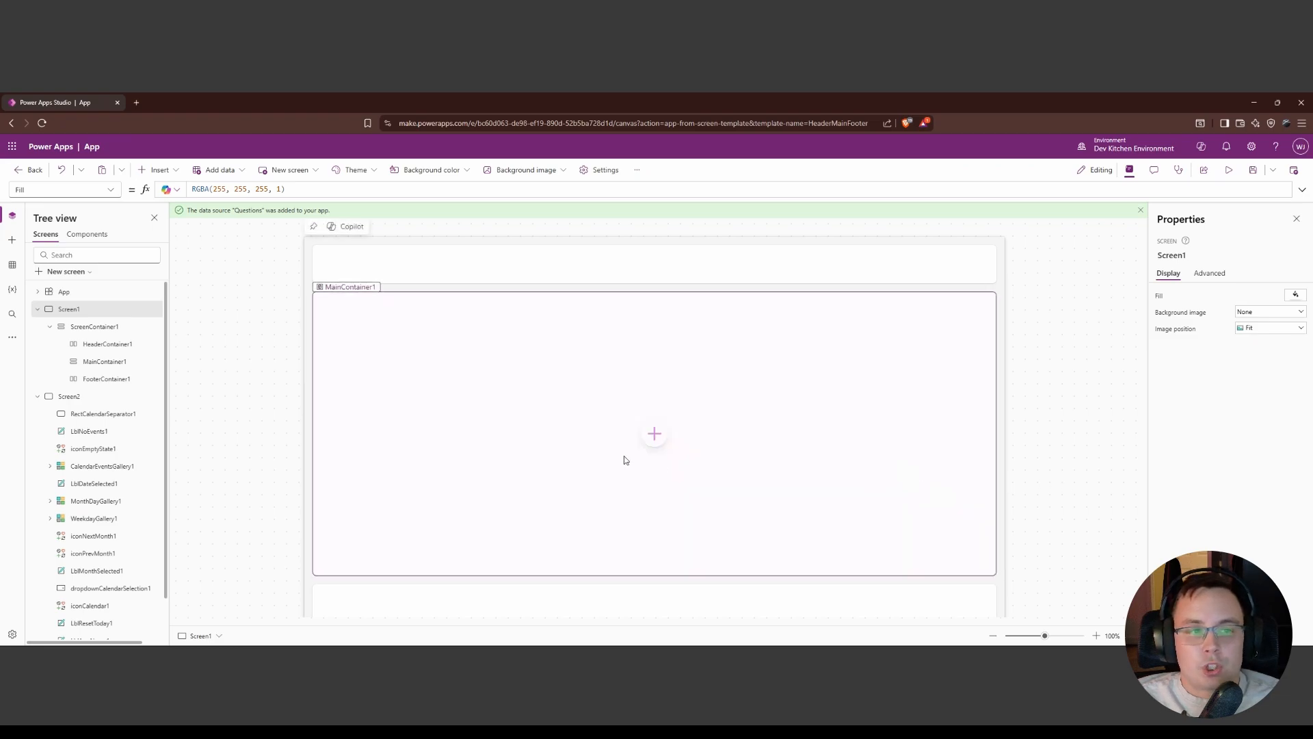
click(12, 266)
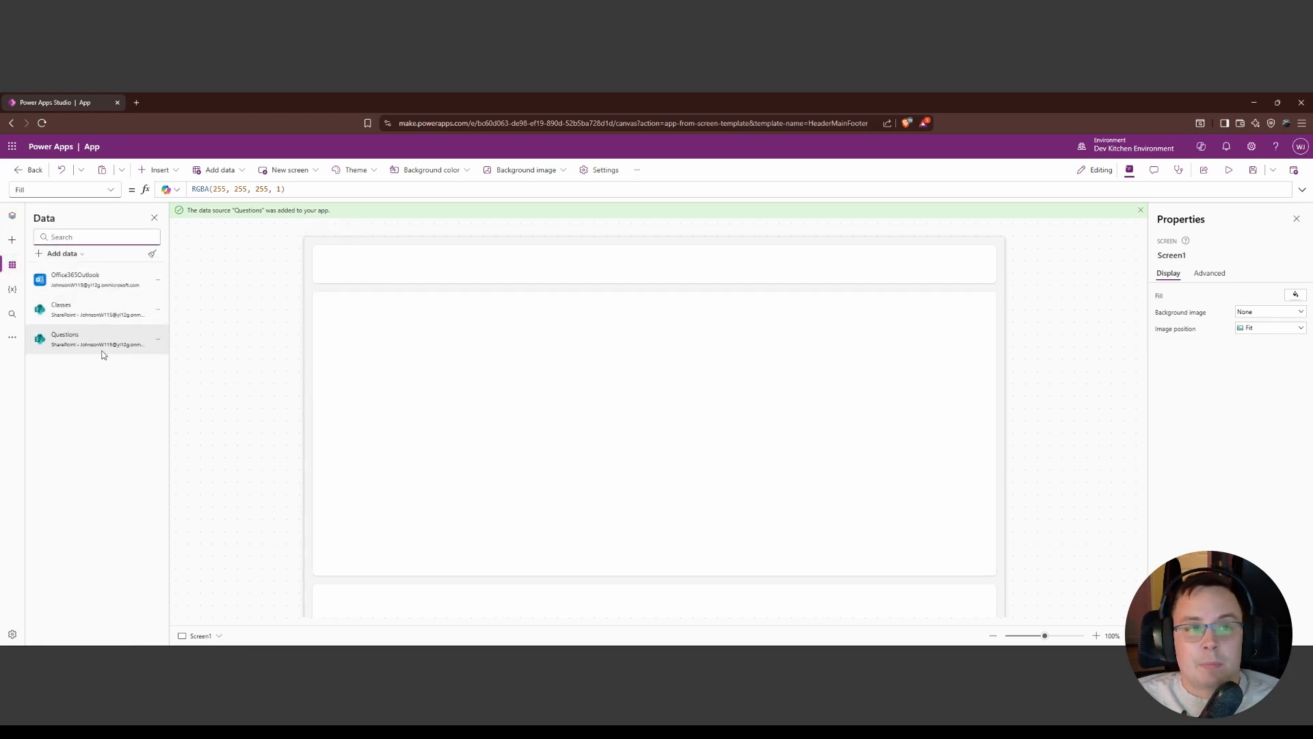
click(14, 223)
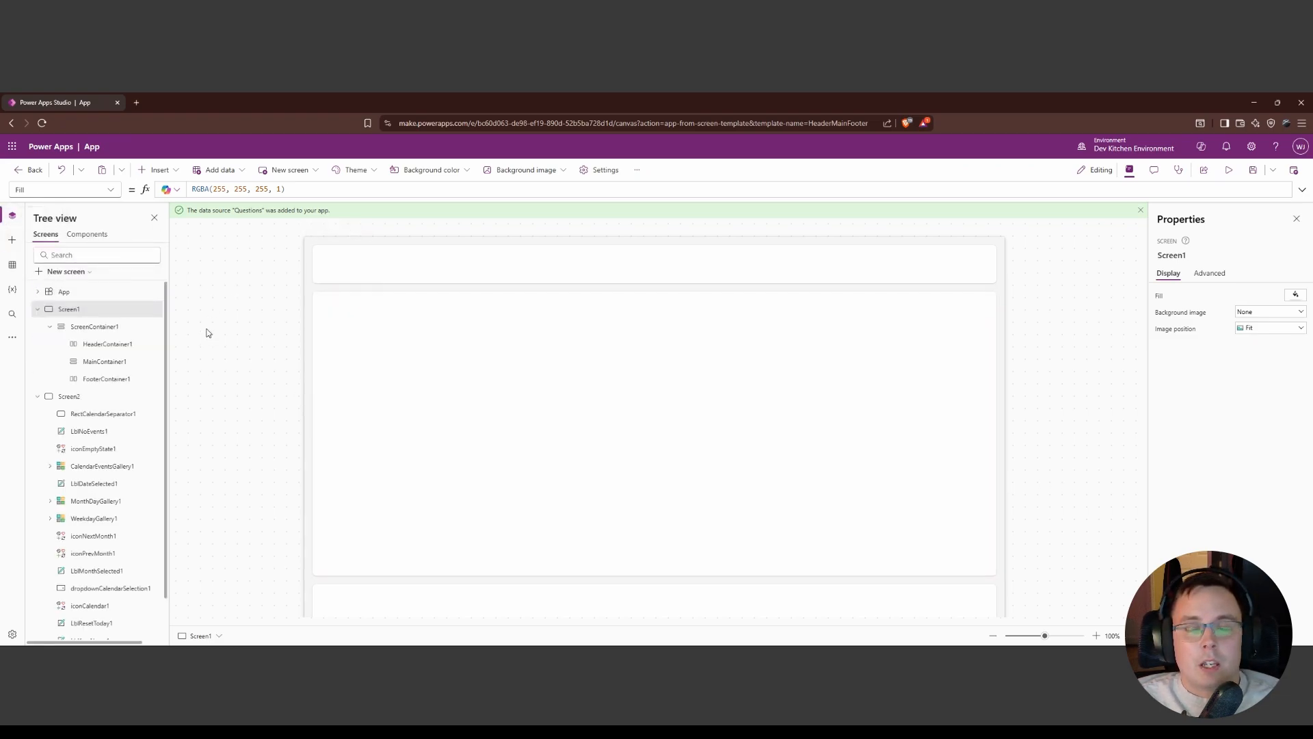
Find the gallery controls, insert a vertical gallery on Screen1 and select the whole gallery.
click(159, 170)
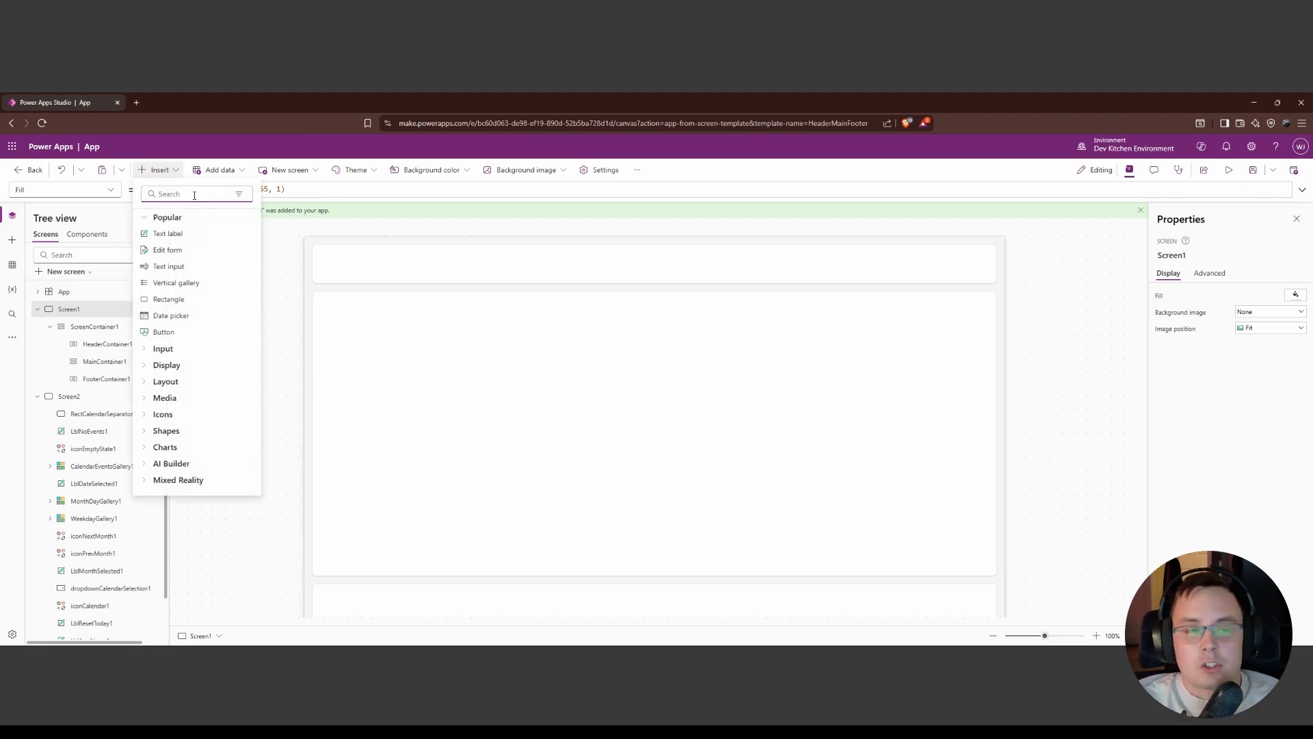
text(gallery)
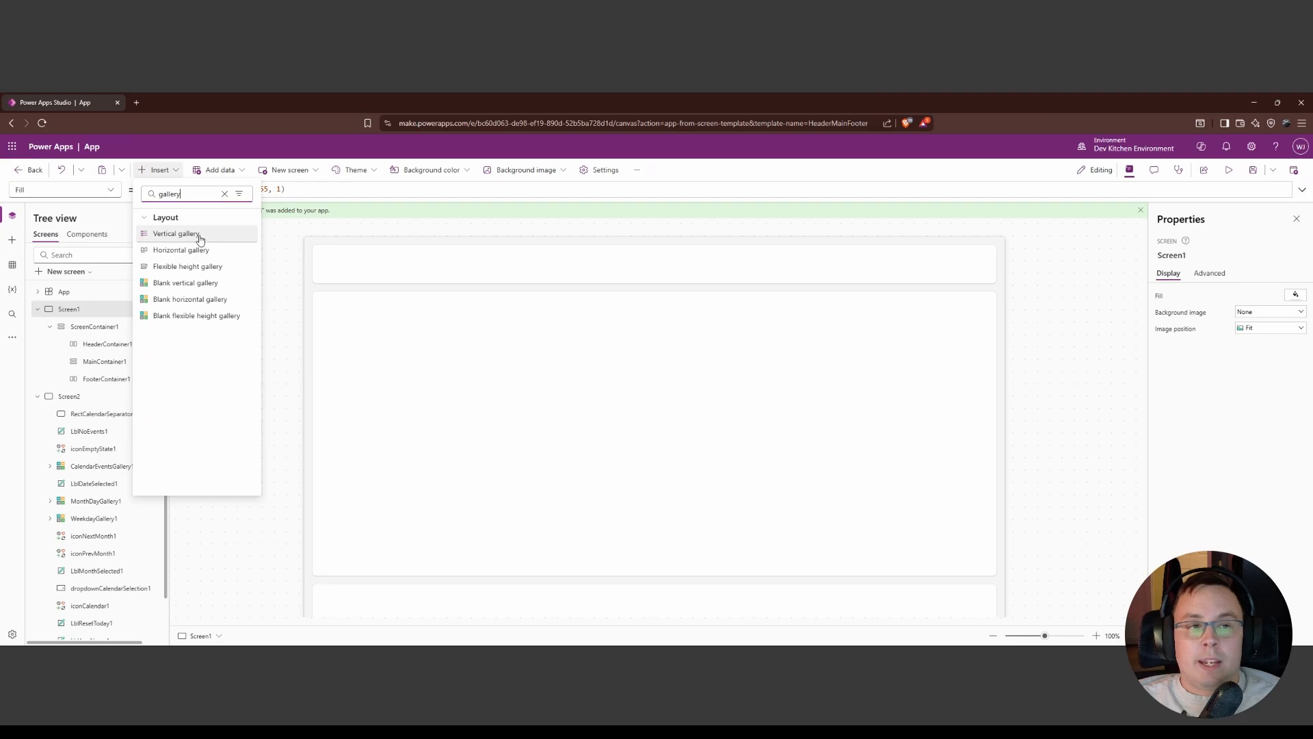
click(177, 234)
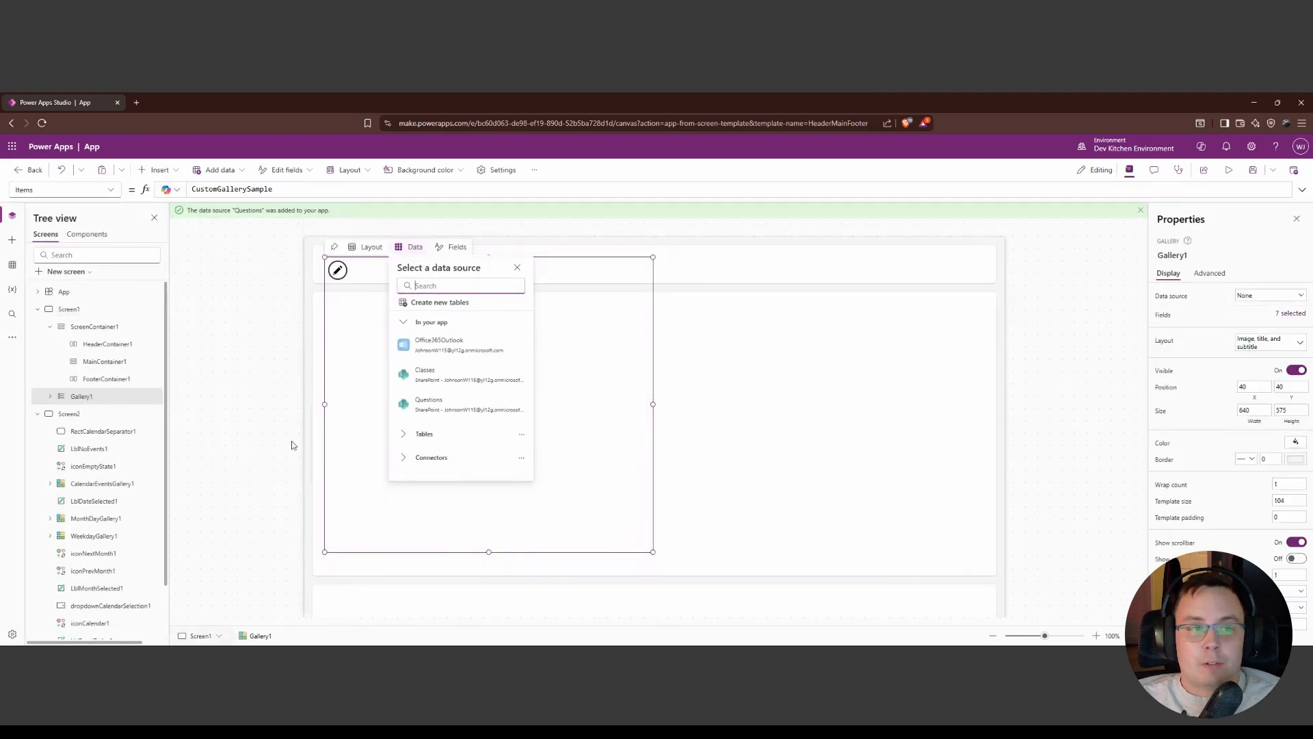
click(612, 301)
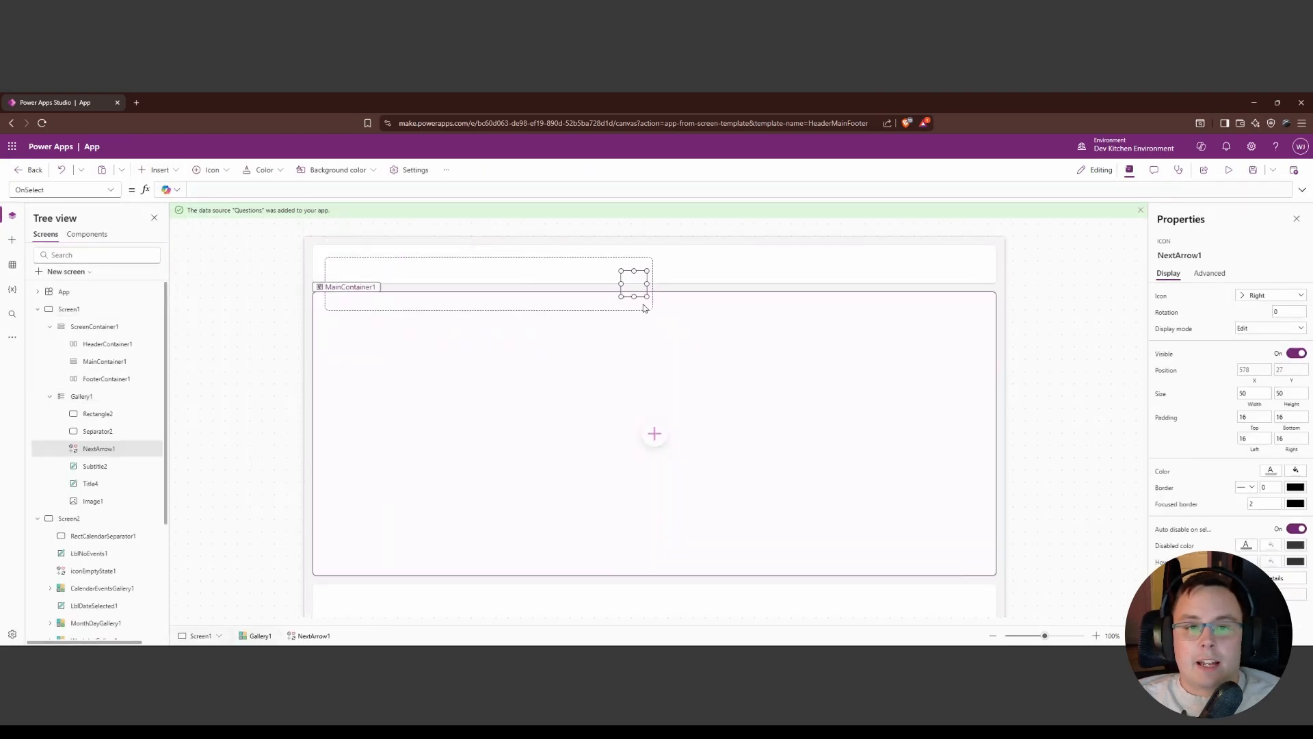
click(80, 396)
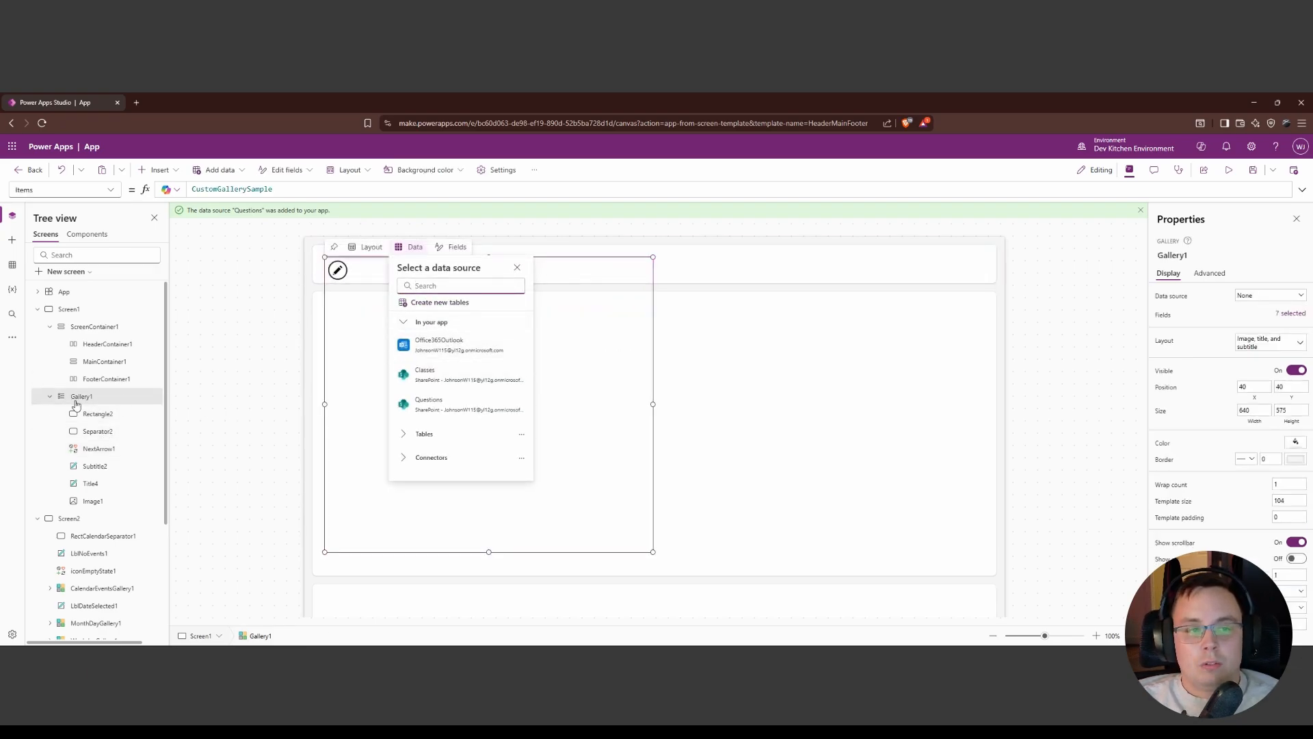
Connect Gallery1 to the Questions data source and reselect the gallery in the screen structure.
click(438, 403)
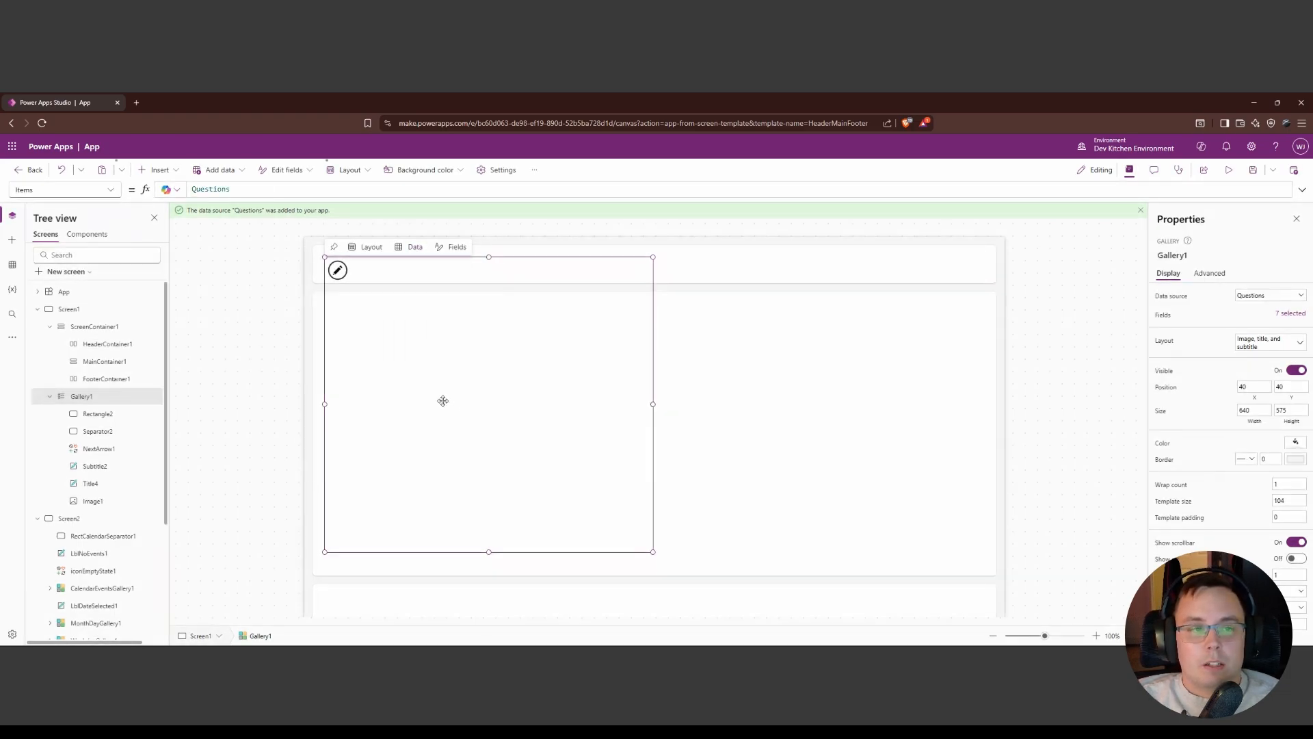
drag(564, 263, 632, 287)
click(482, 424)
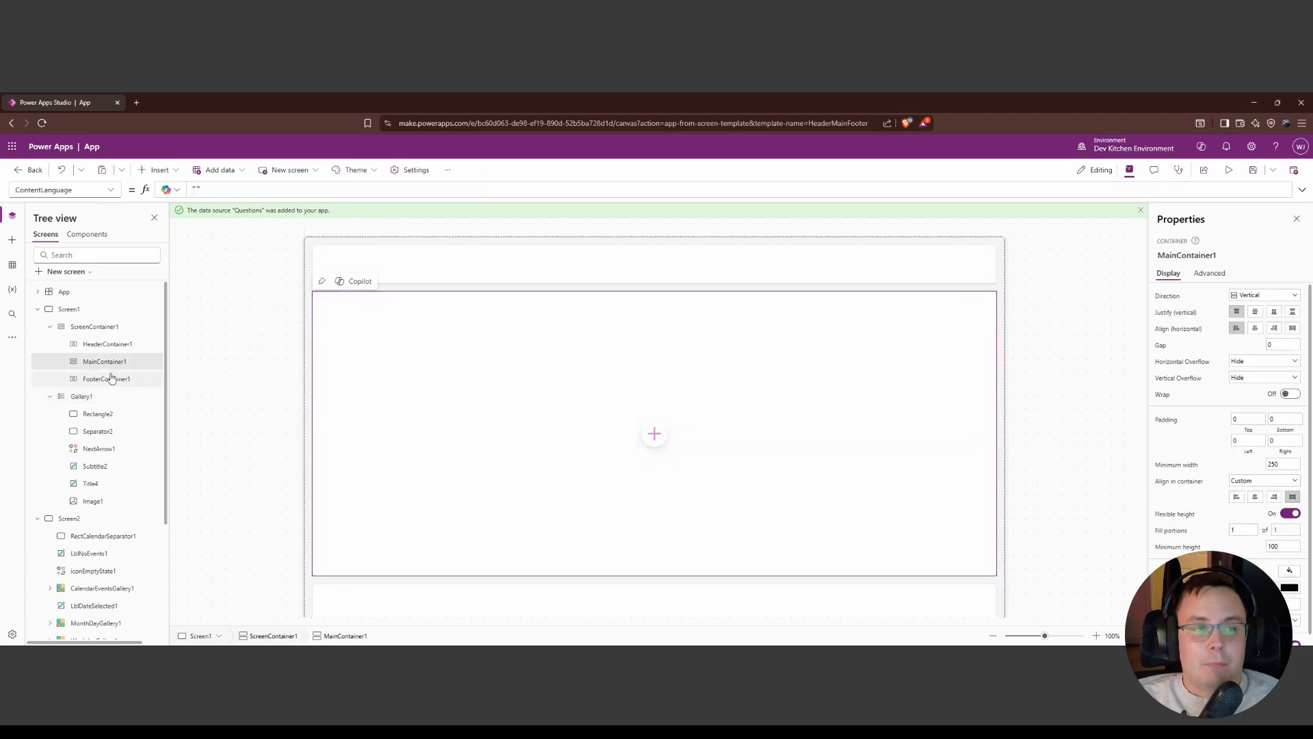
click(93, 397)
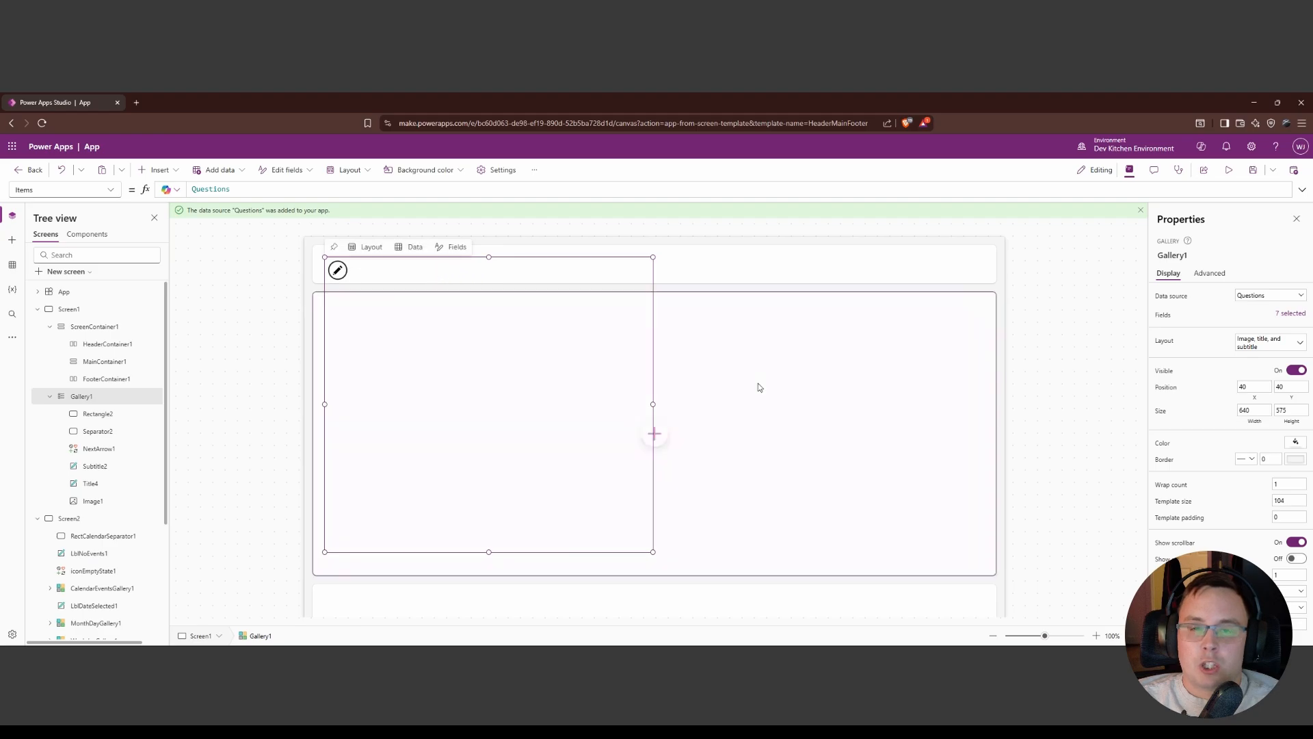
Open Gallery1's field mapping and reorder the gallery so it sits in front of ScreenContainer1.
click(1290, 313)
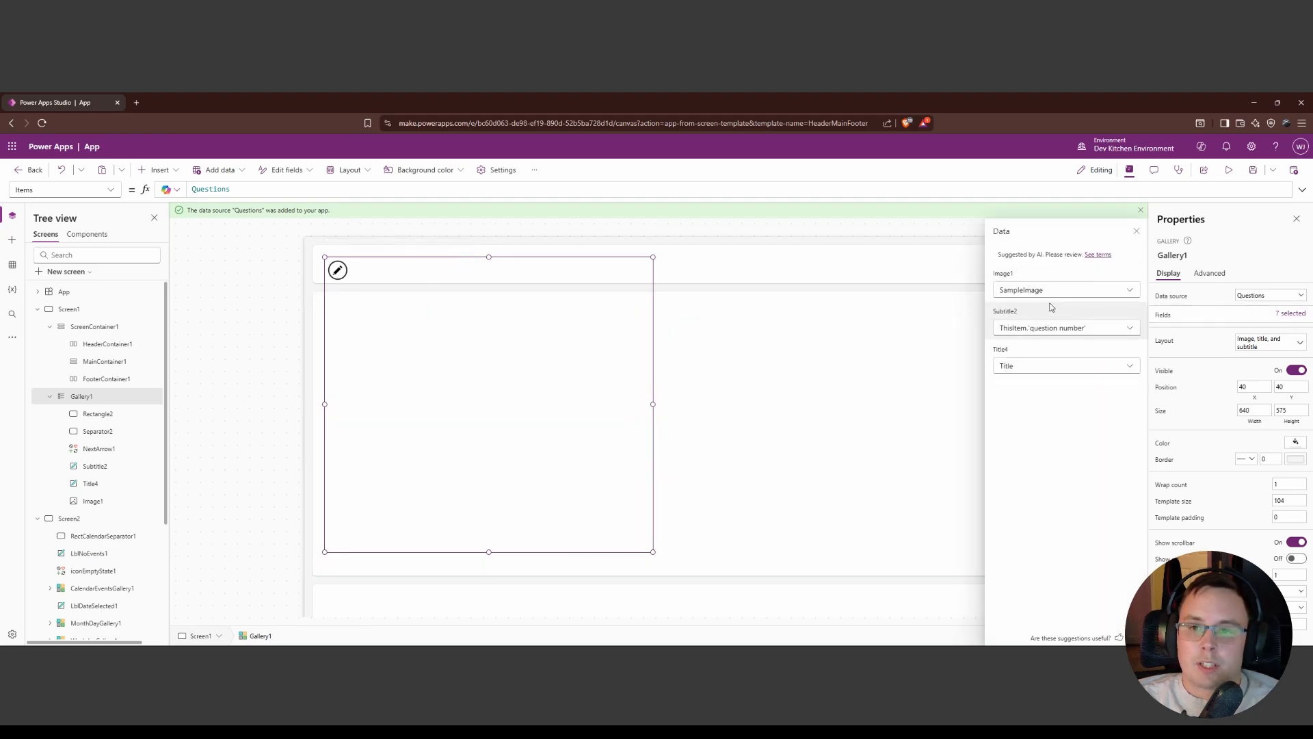
right_click(80, 401)
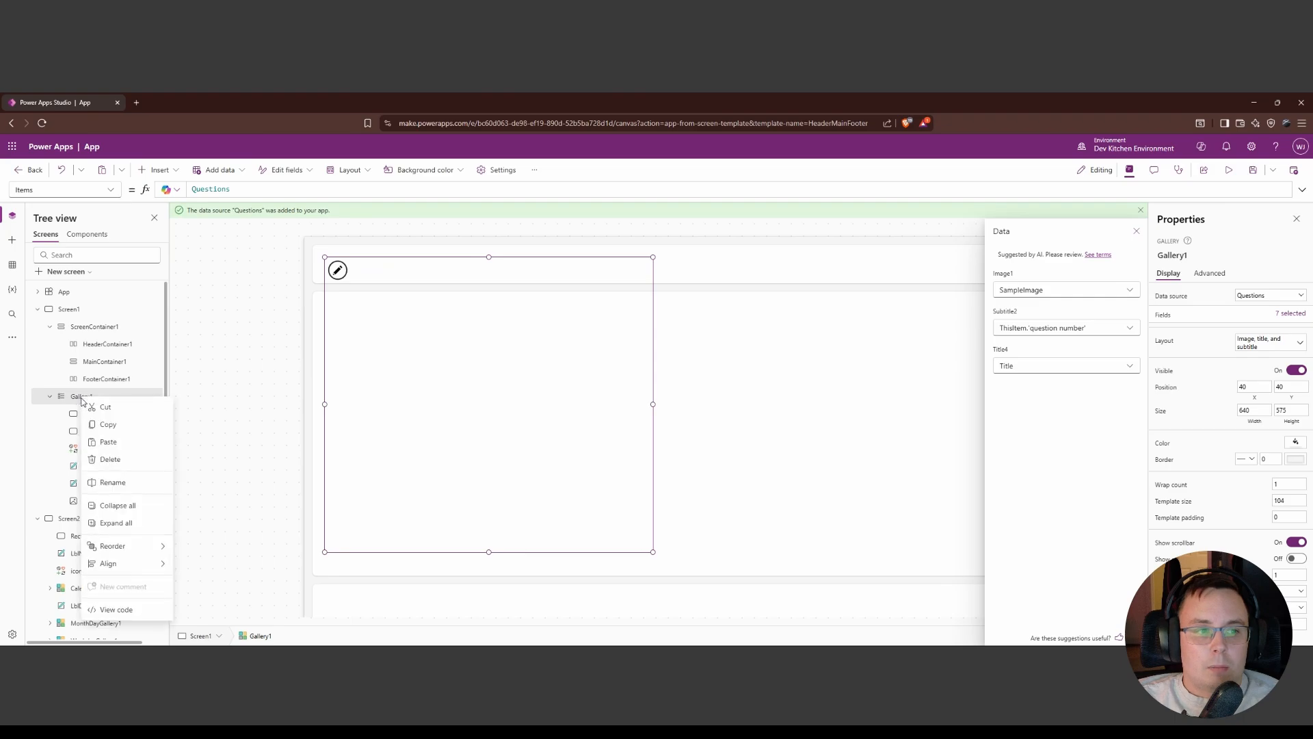
mouse_move(133, 556)
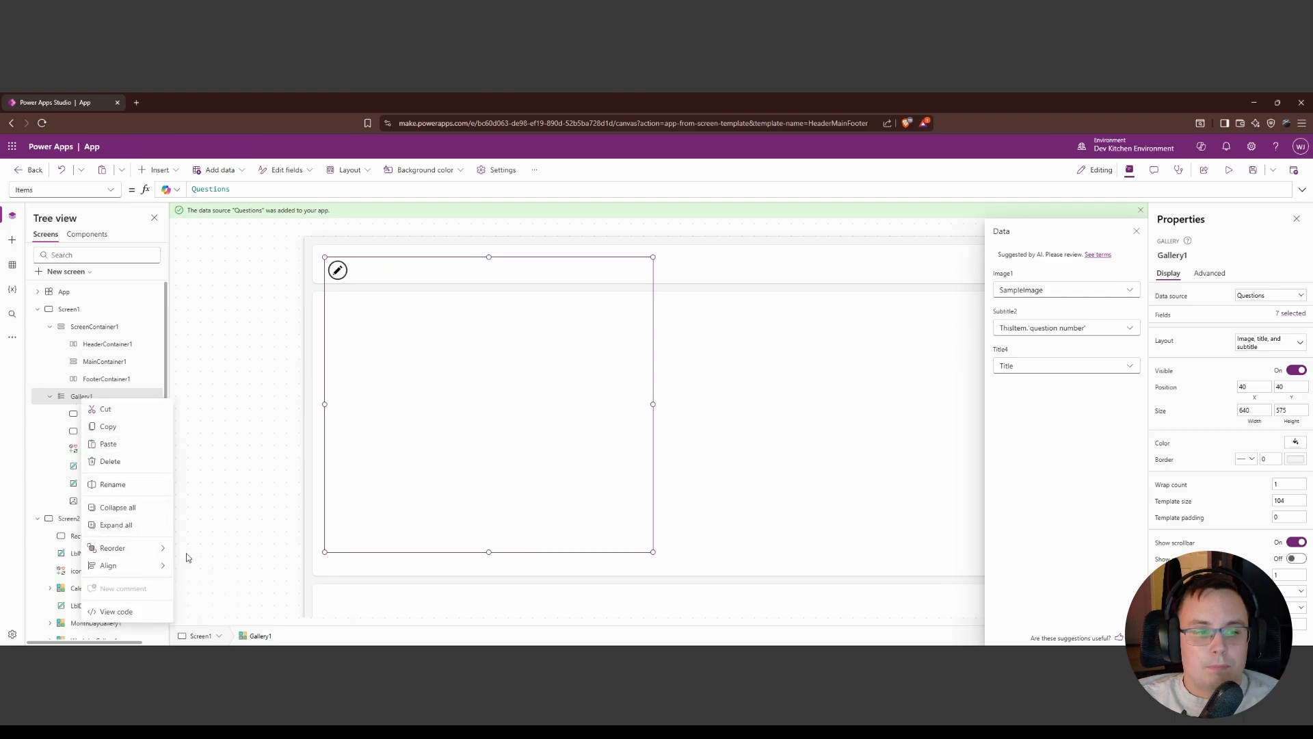
click(200, 550)
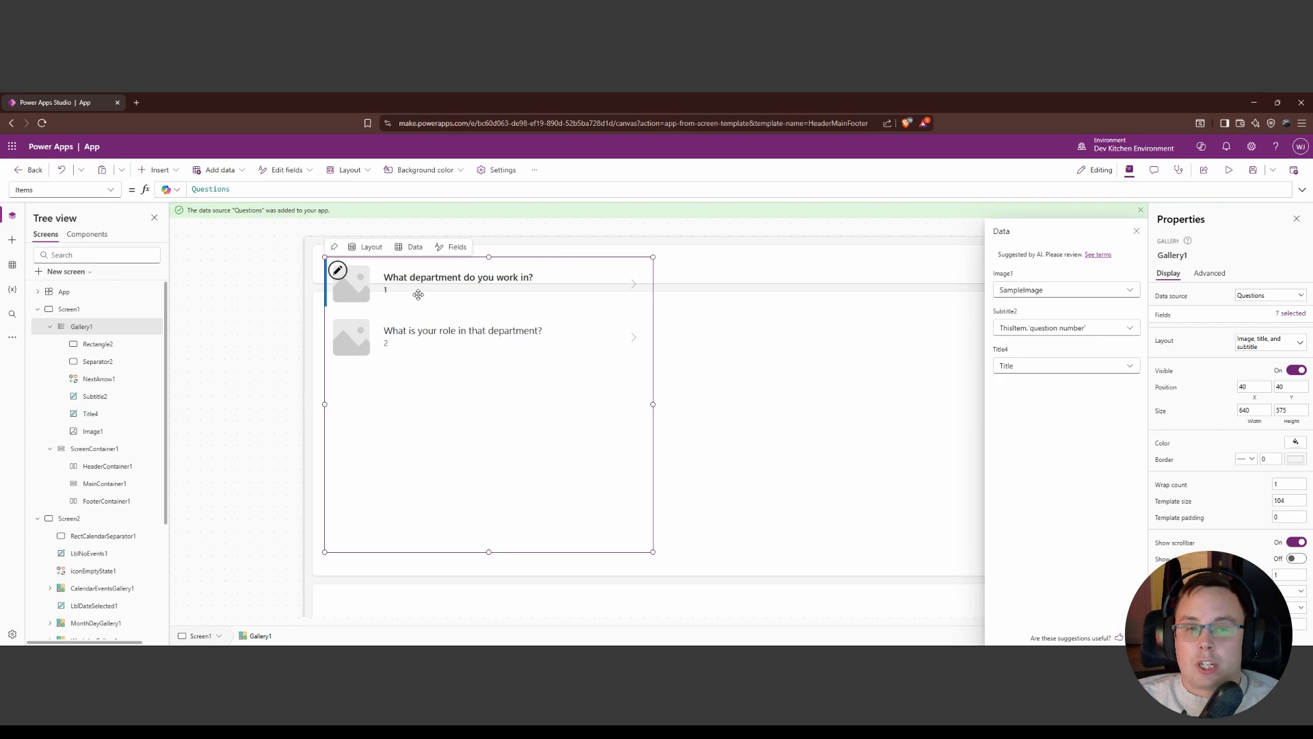
Map the gallery's Subtitle2 field to HintText and select the subtitle label of the first item.
click(1130, 328)
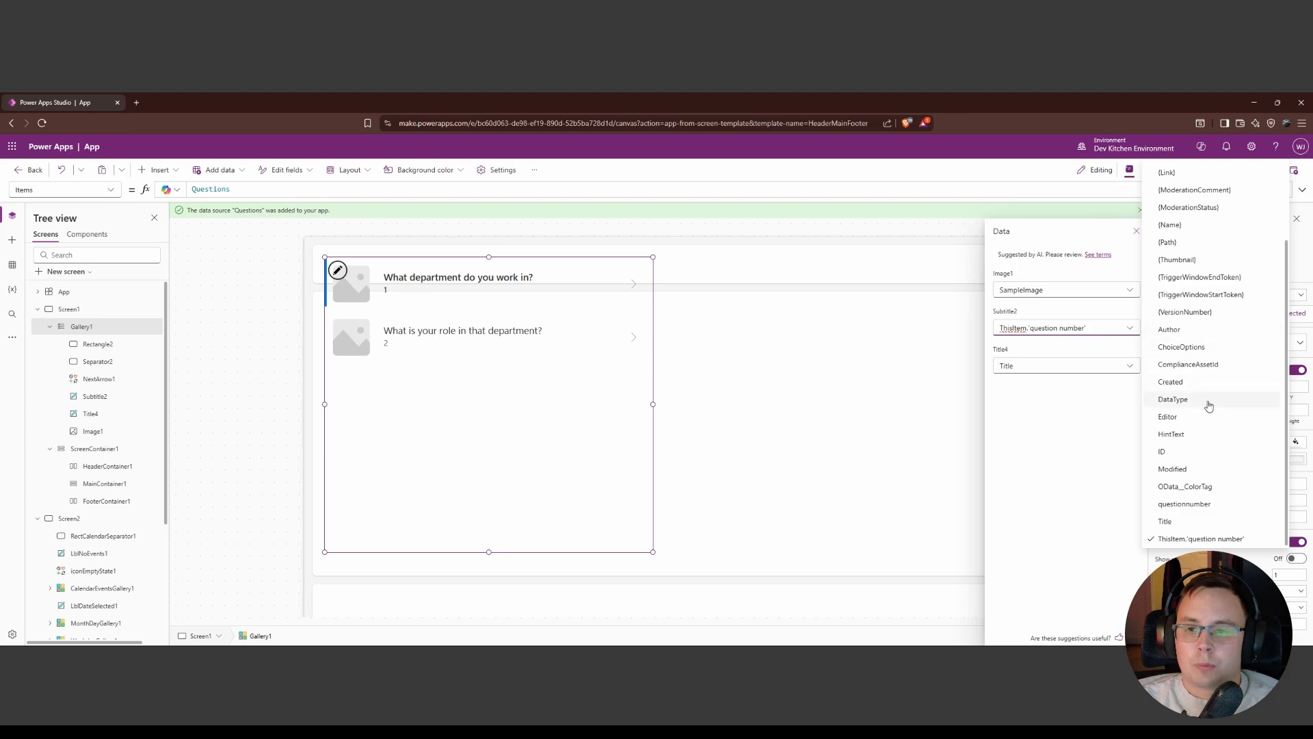
click(1193, 435)
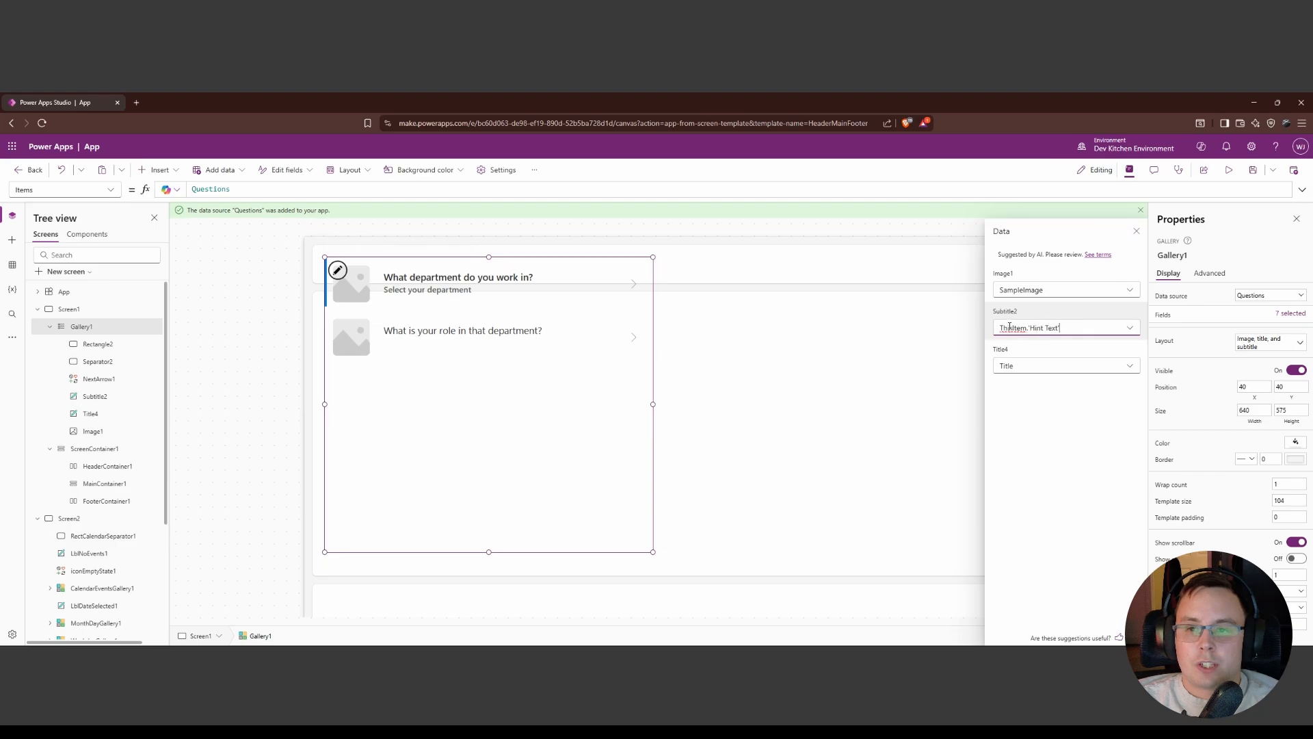
click(395, 290)
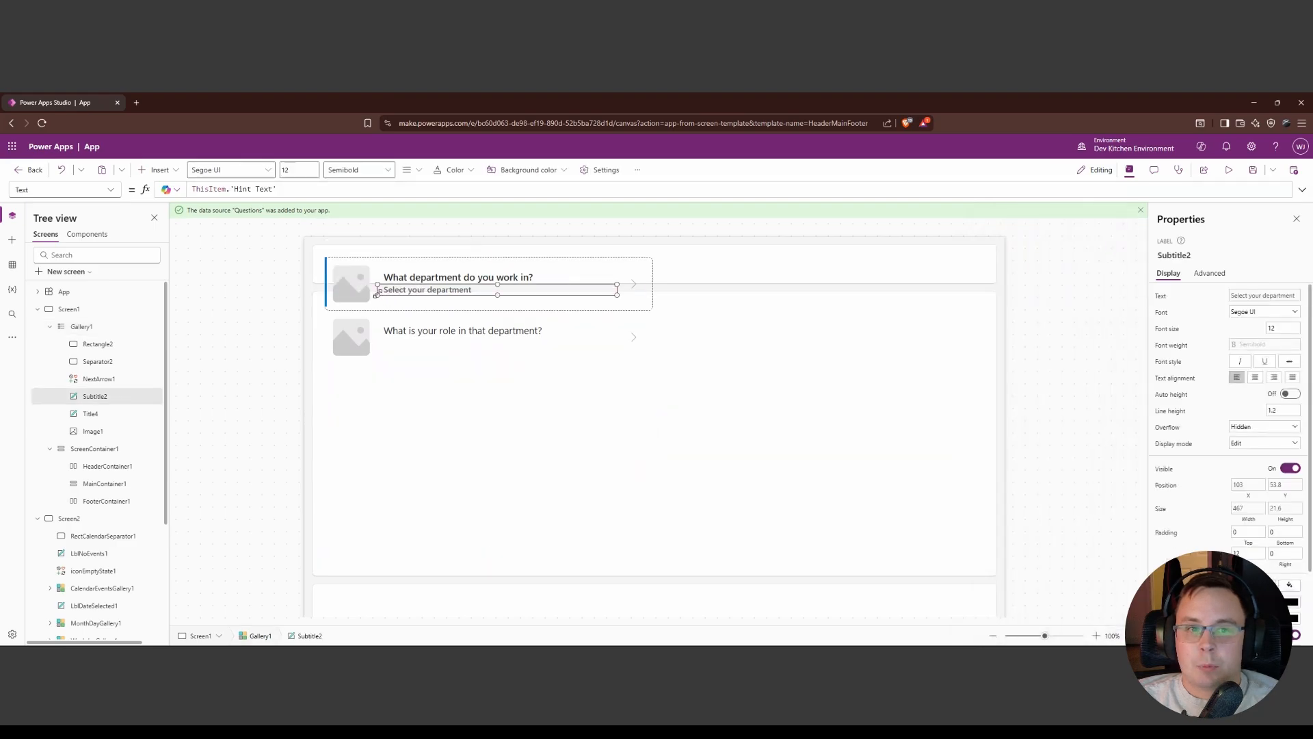
Move Gallery1 to X 0, Y 96 and resize it to about 1003 wide and 110 high.
click(435, 388)
drag(410, 370, 579, 404)
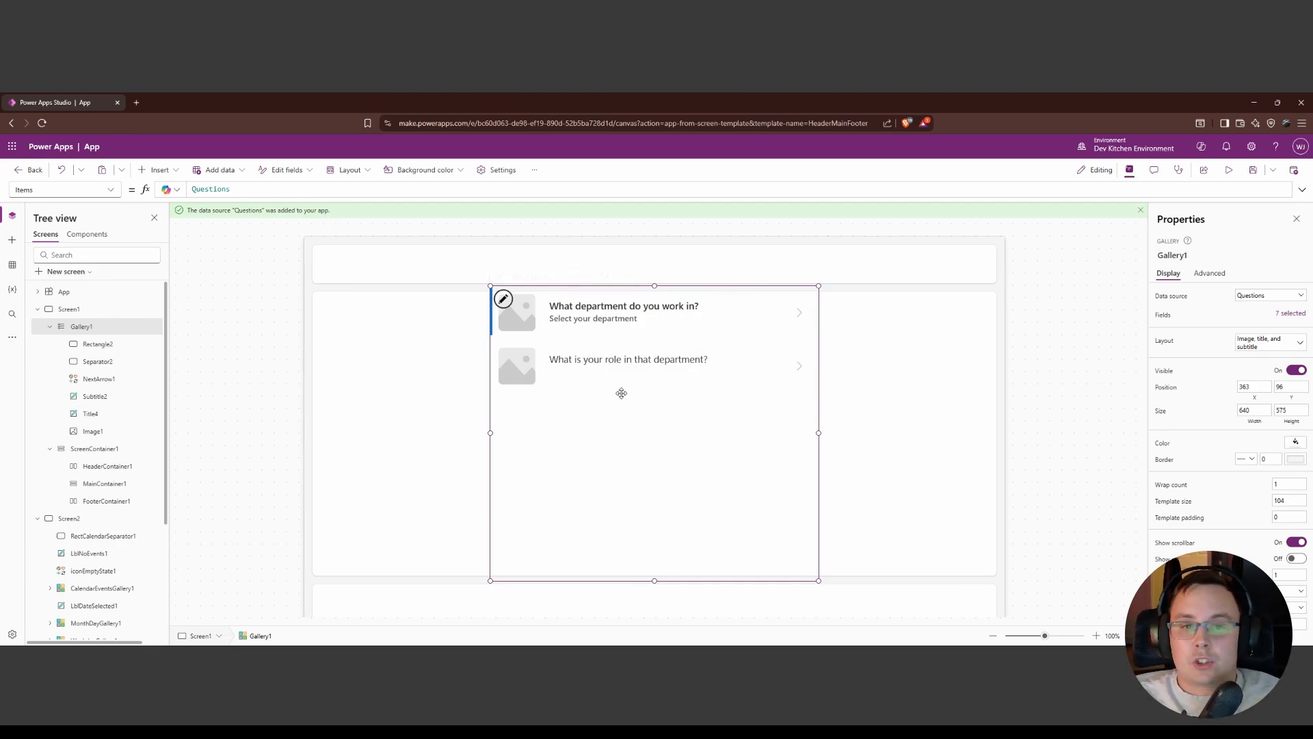
drag(490, 433, 301, 431)
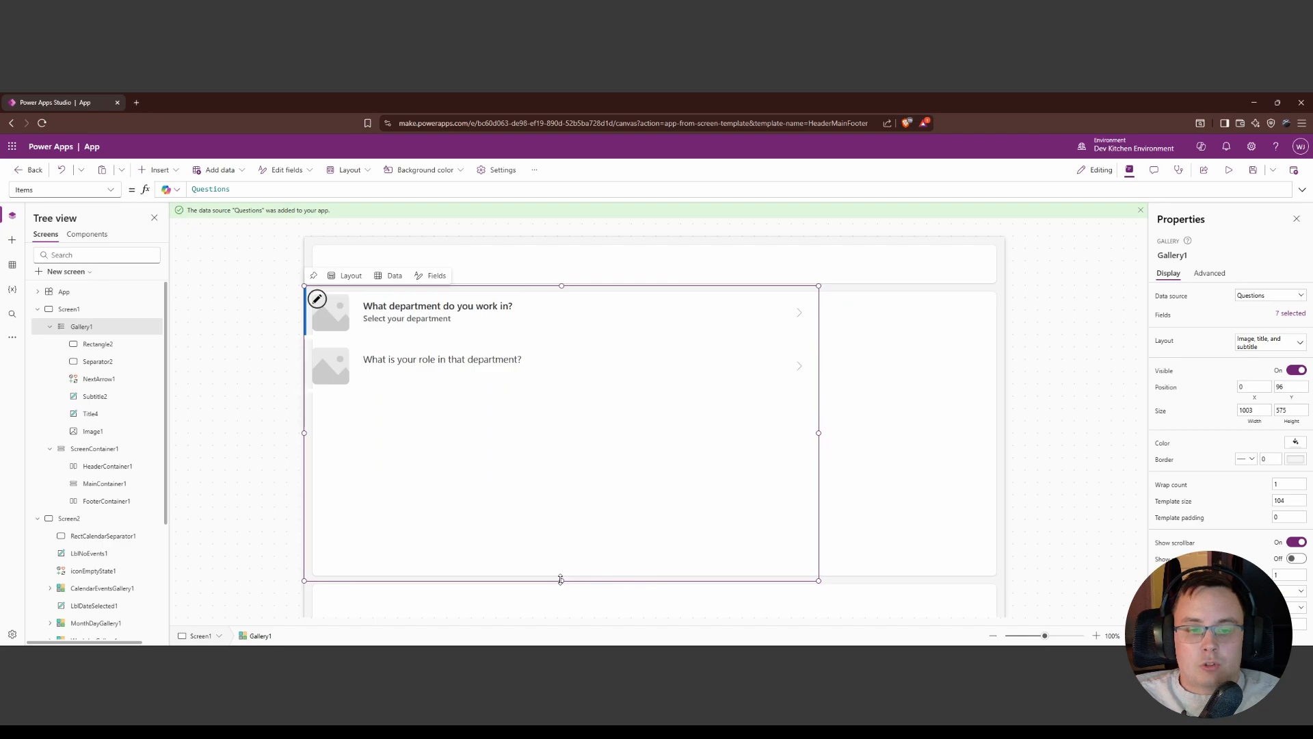
drag(560, 580, 533, 340)
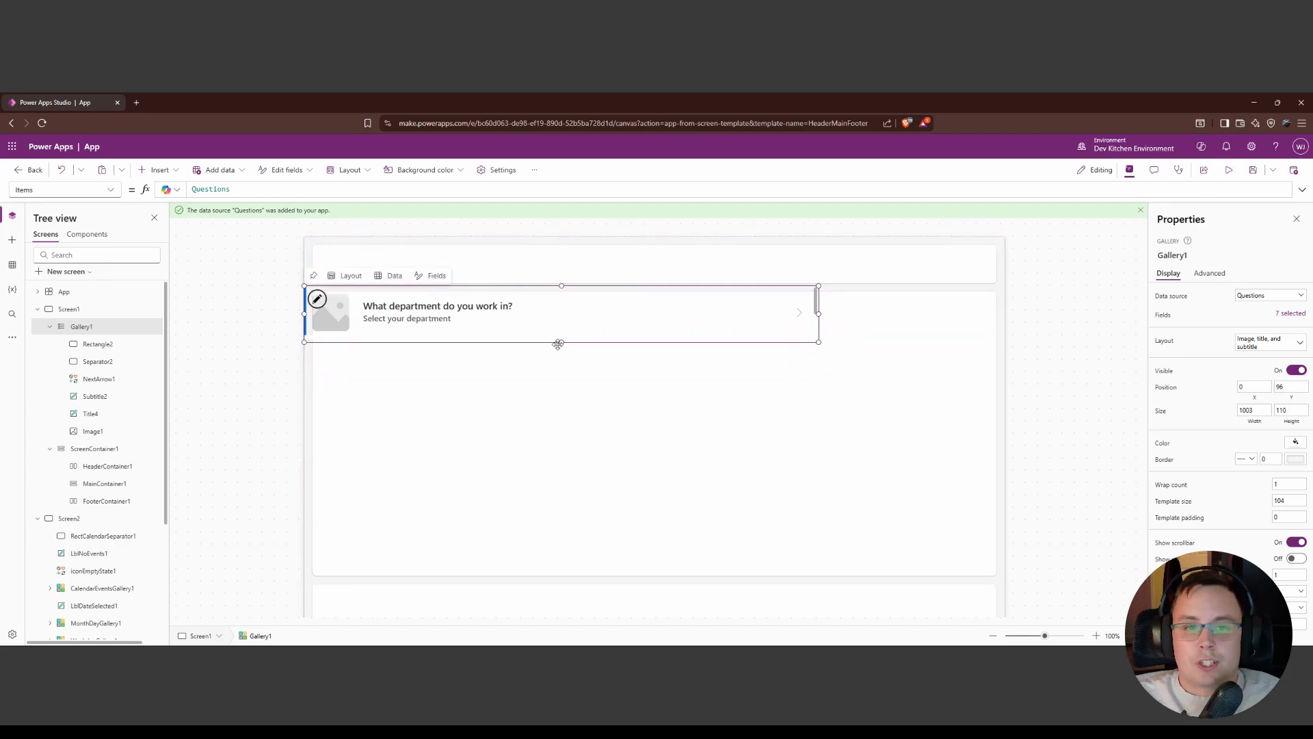
Preview the app, scroll through the questions gallery and return to editing.
click(1229, 169)
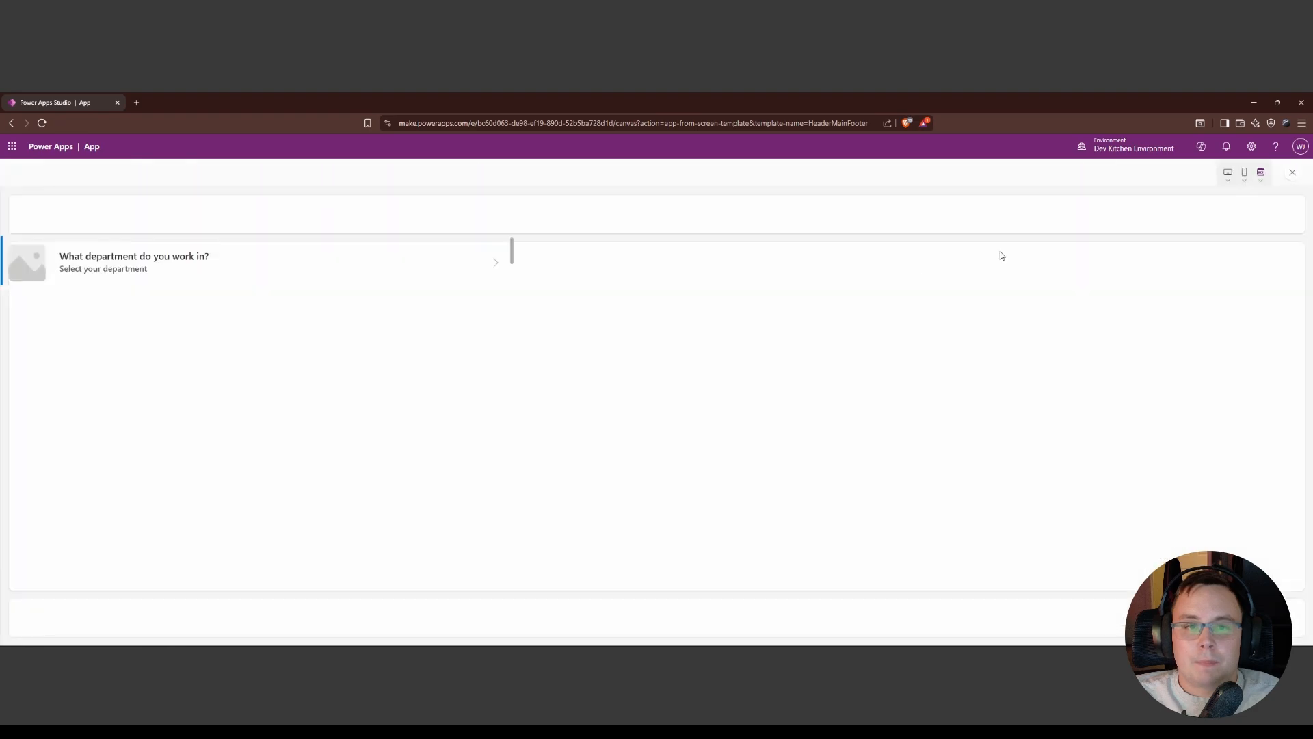
scroll(361, 264, down, 1)
scroll(372, 267, up, 1)
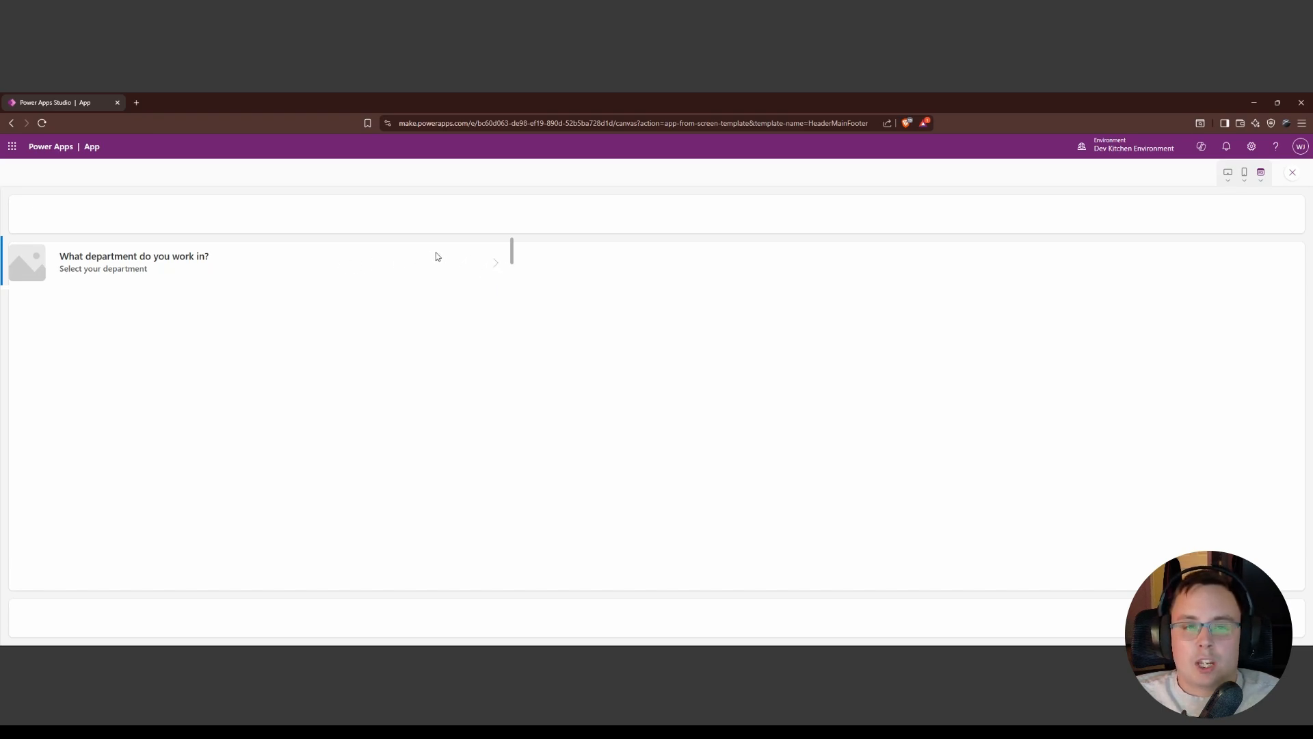
click(1294, 175)
click(772, 436)
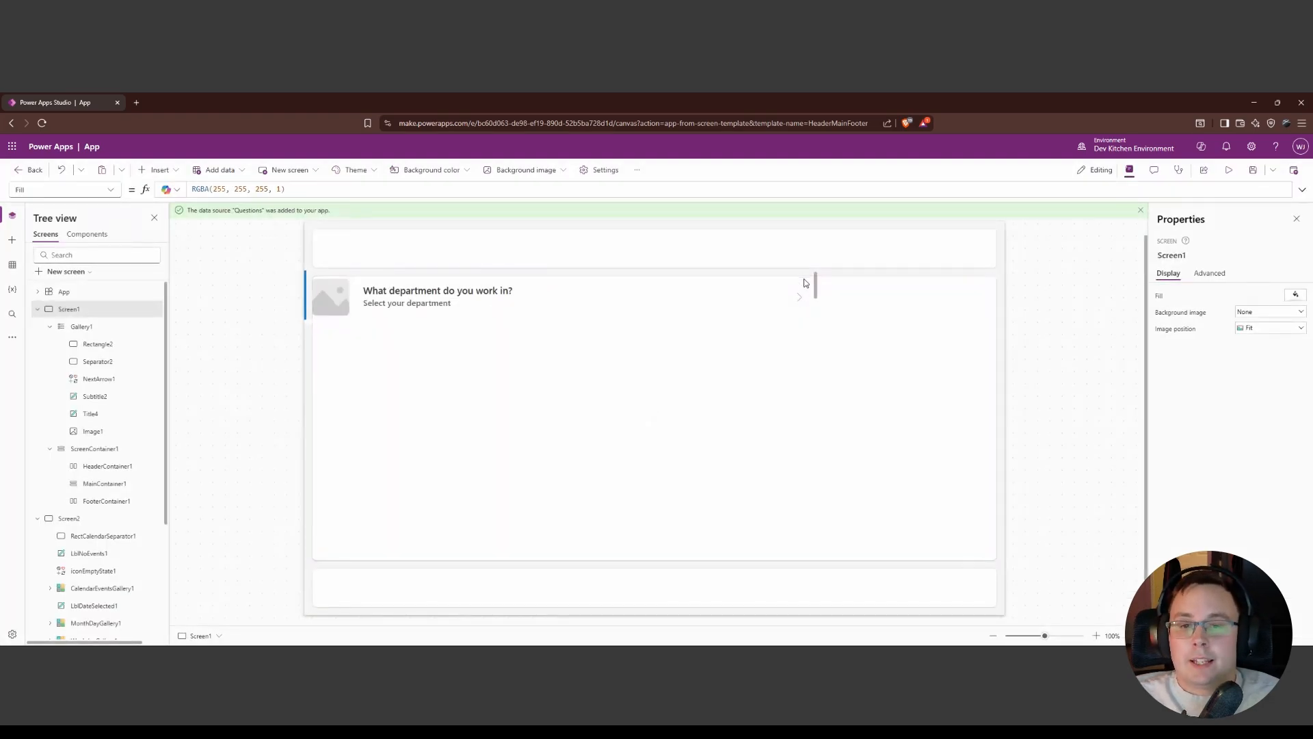
Select the gallery's NextArrow1 icon and examine its OnSelect formula.
click(801, 298)
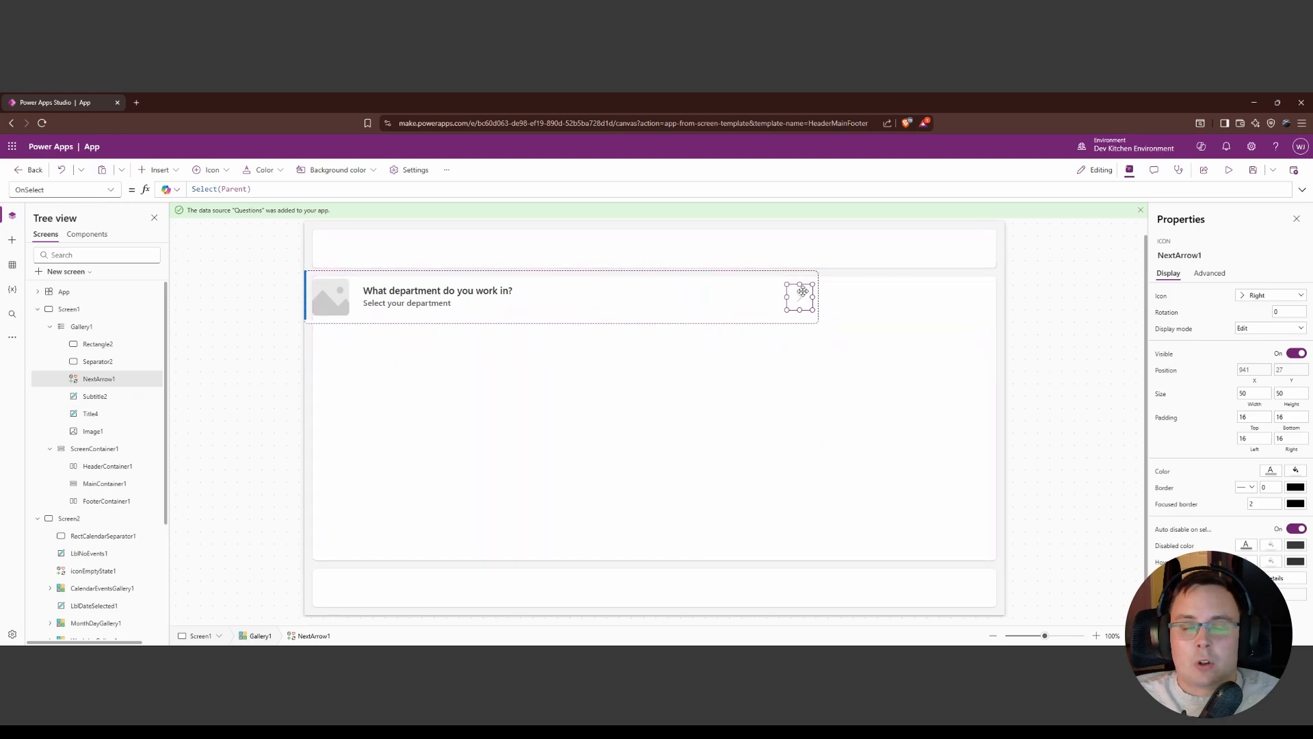
click(180, 190)
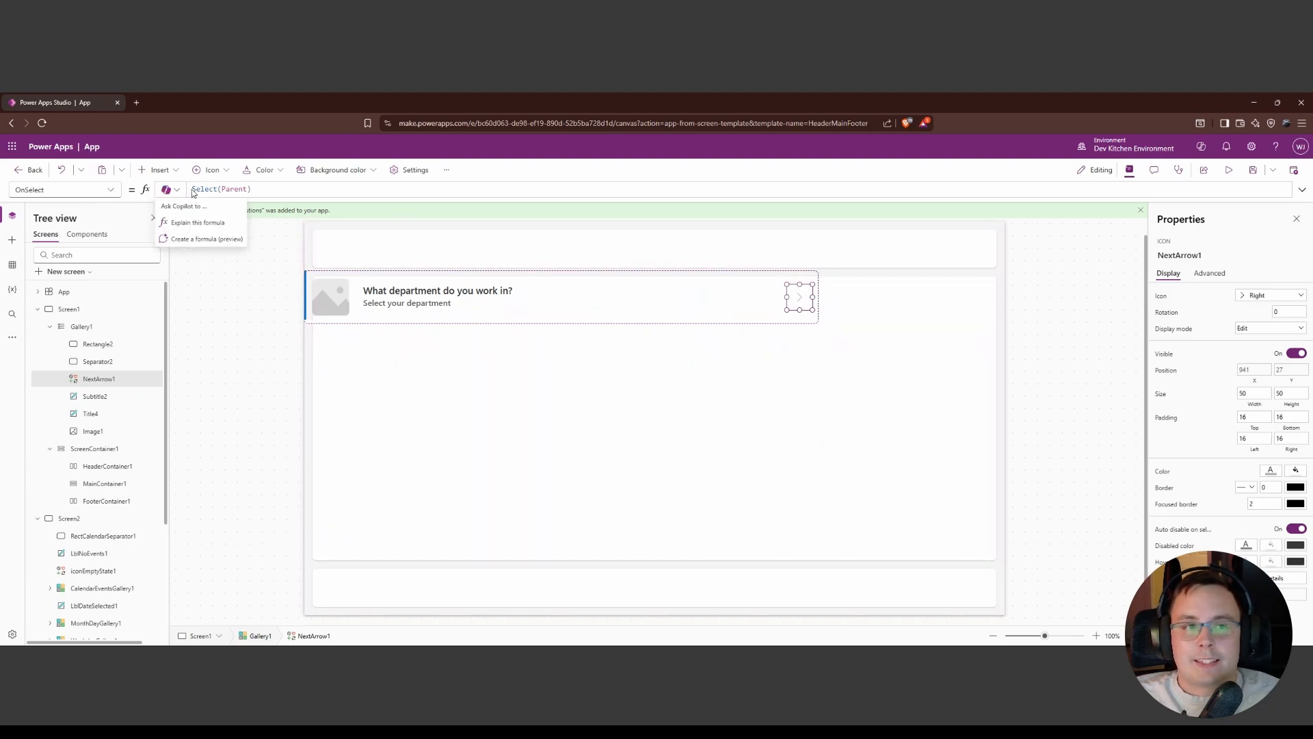
double_click(195, 190)
click(271, 190)
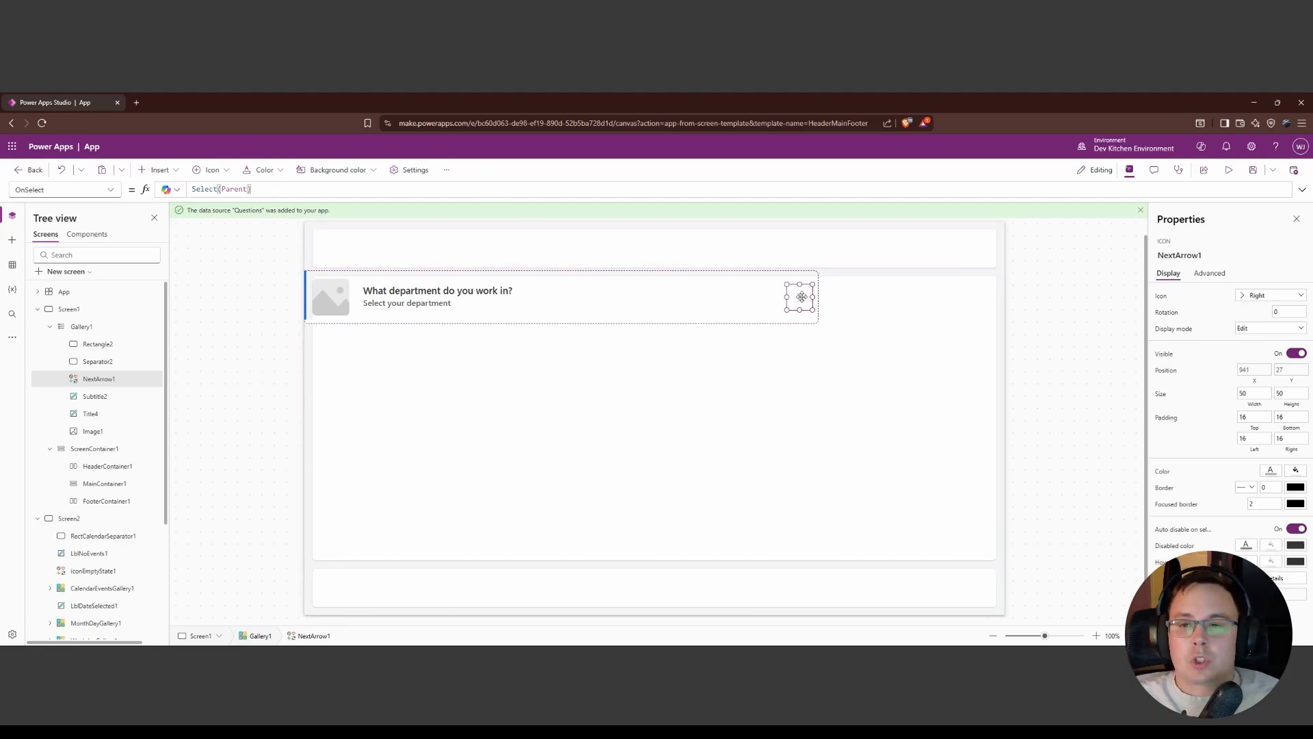
Cut Gallery1 from Screen1 and paste it inside MainContainer1.
click(674, 362)
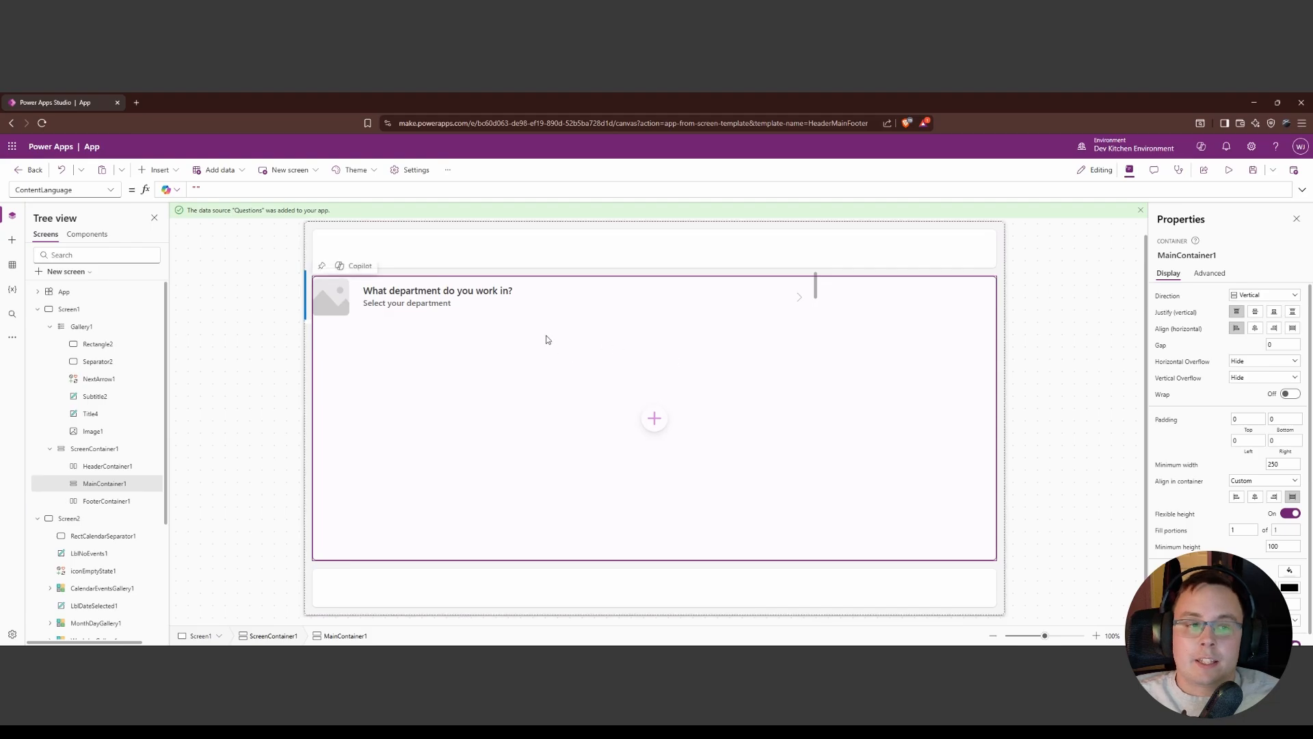
click(528, 299)
click(641, 327)
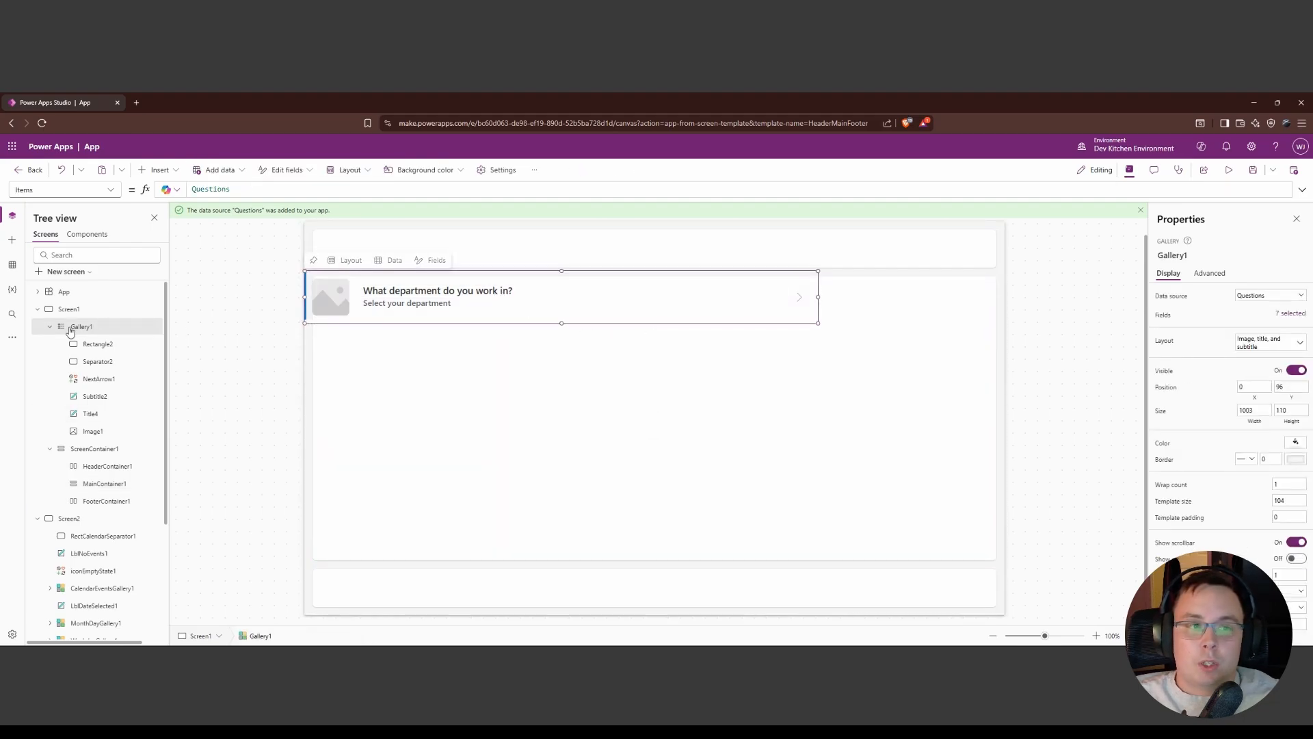
right_click(78, 326)
click(103, 342)
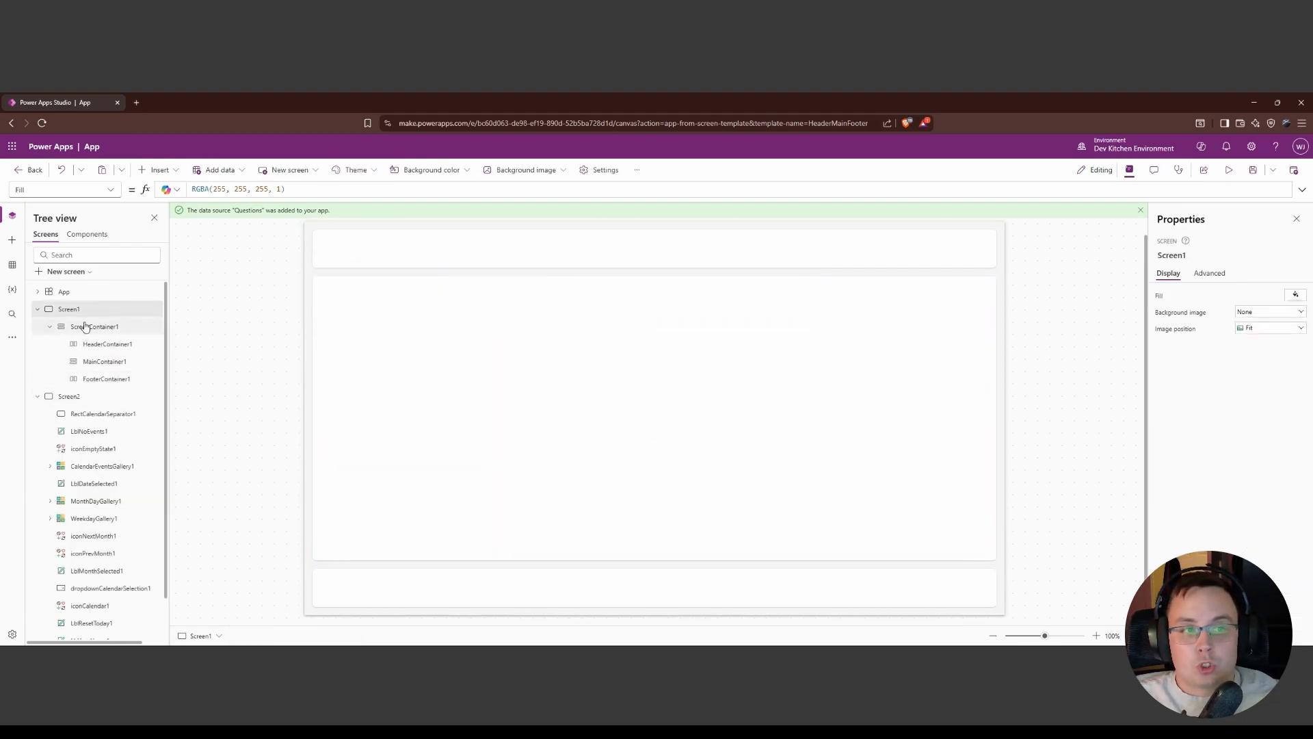
click(106, 363)
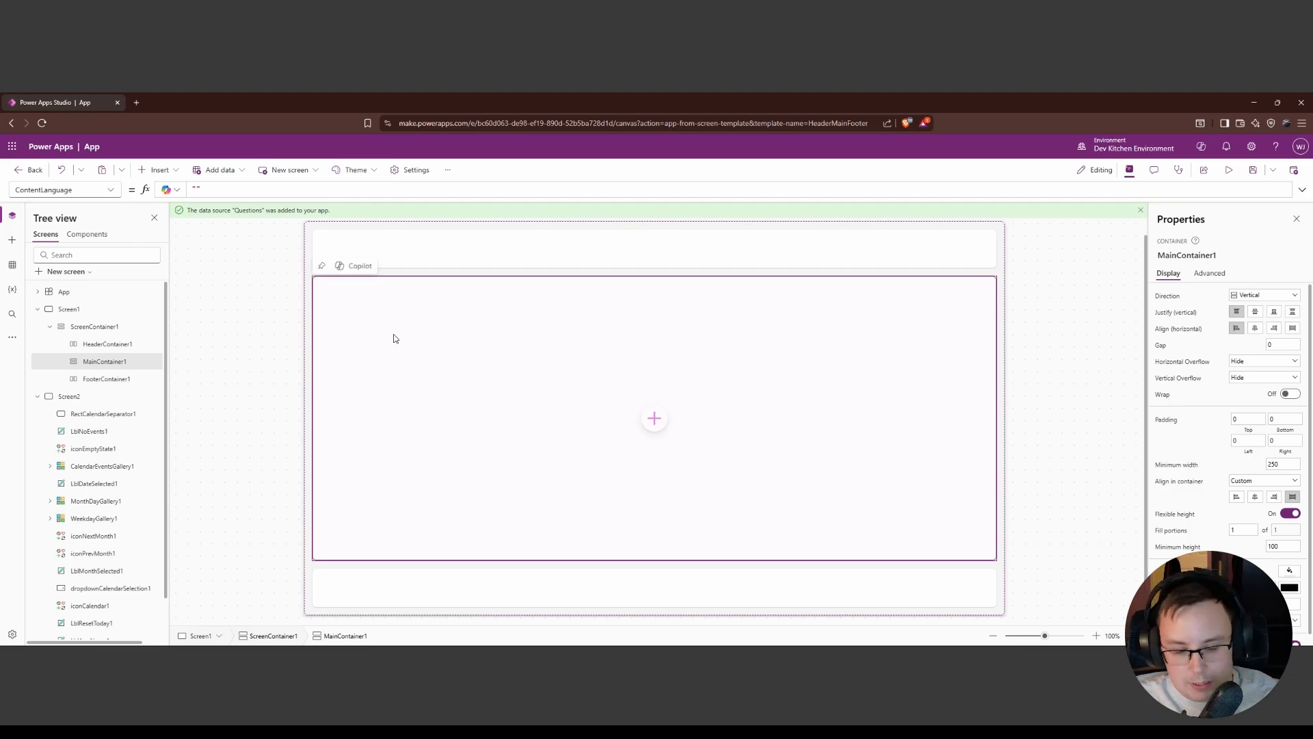
key(ctrl+v)
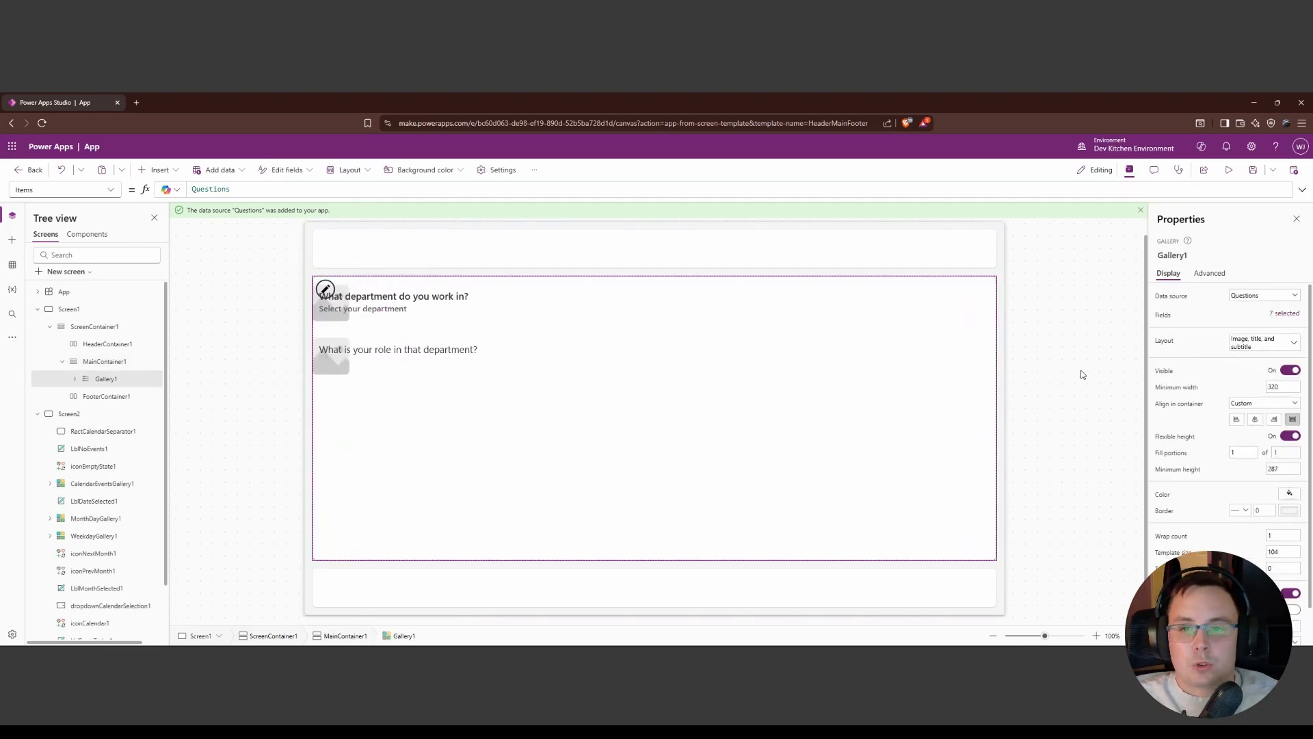
Insert a display form into MainContainer1 and connect it to the Questions data source.
click(104, 362)
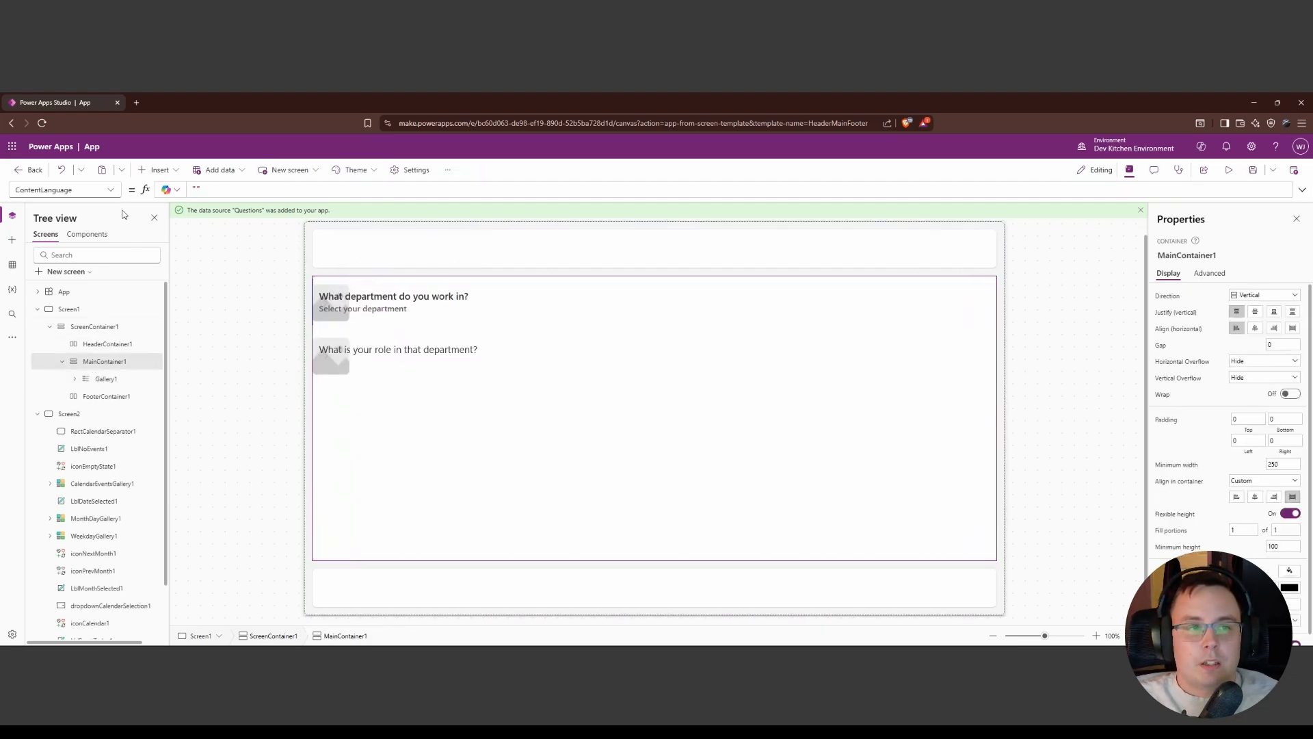
click(152, 170)
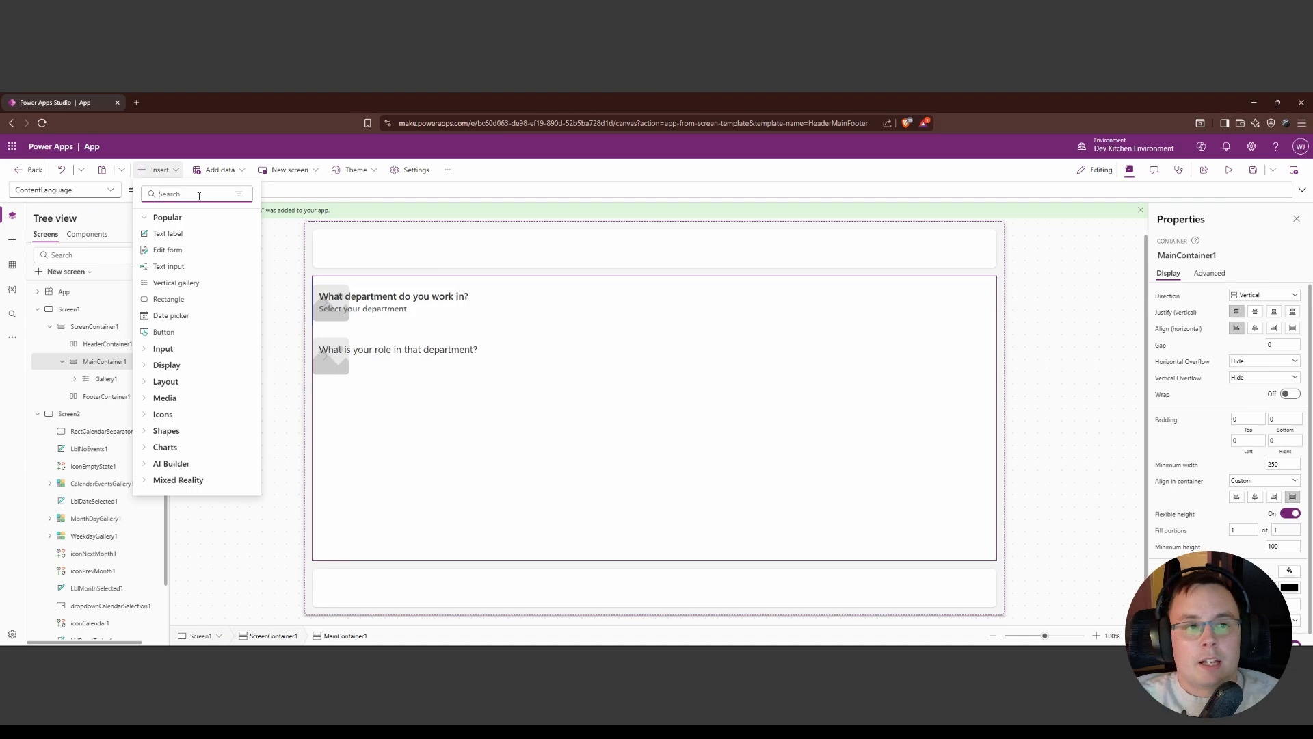
text(Form)
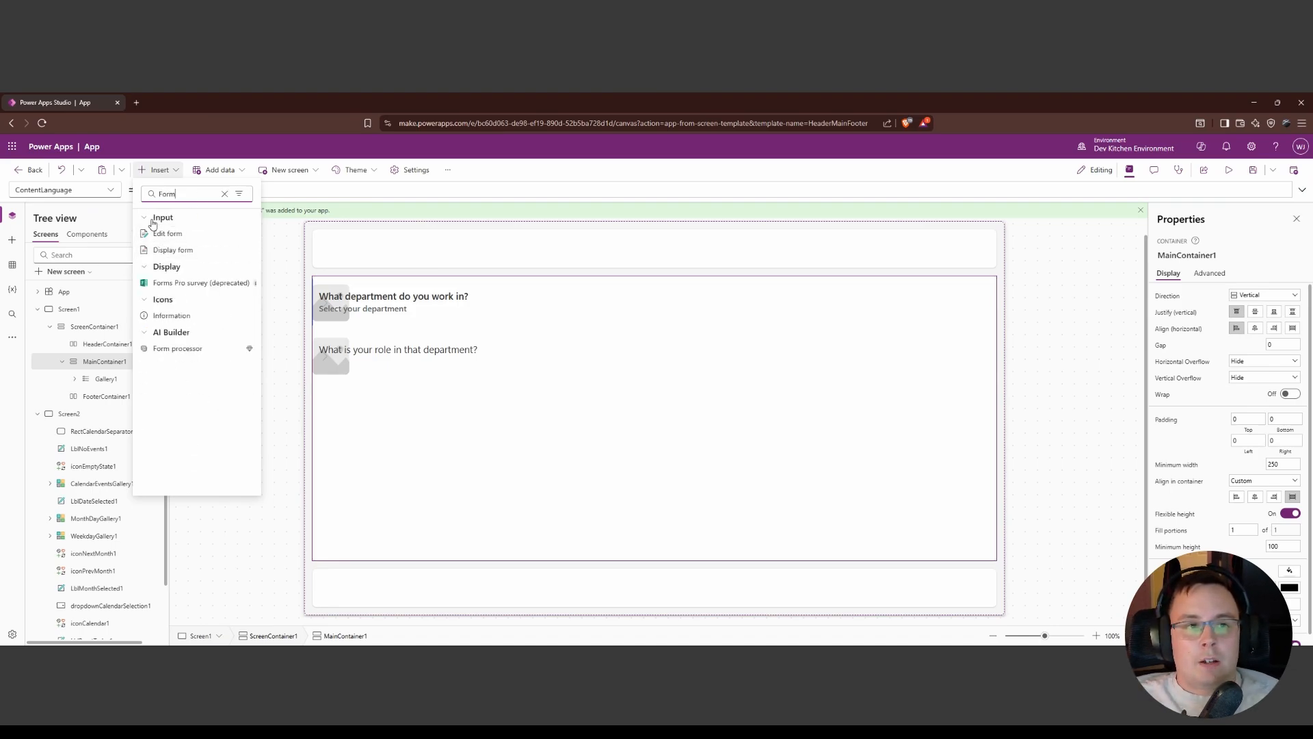
click(175, 251)
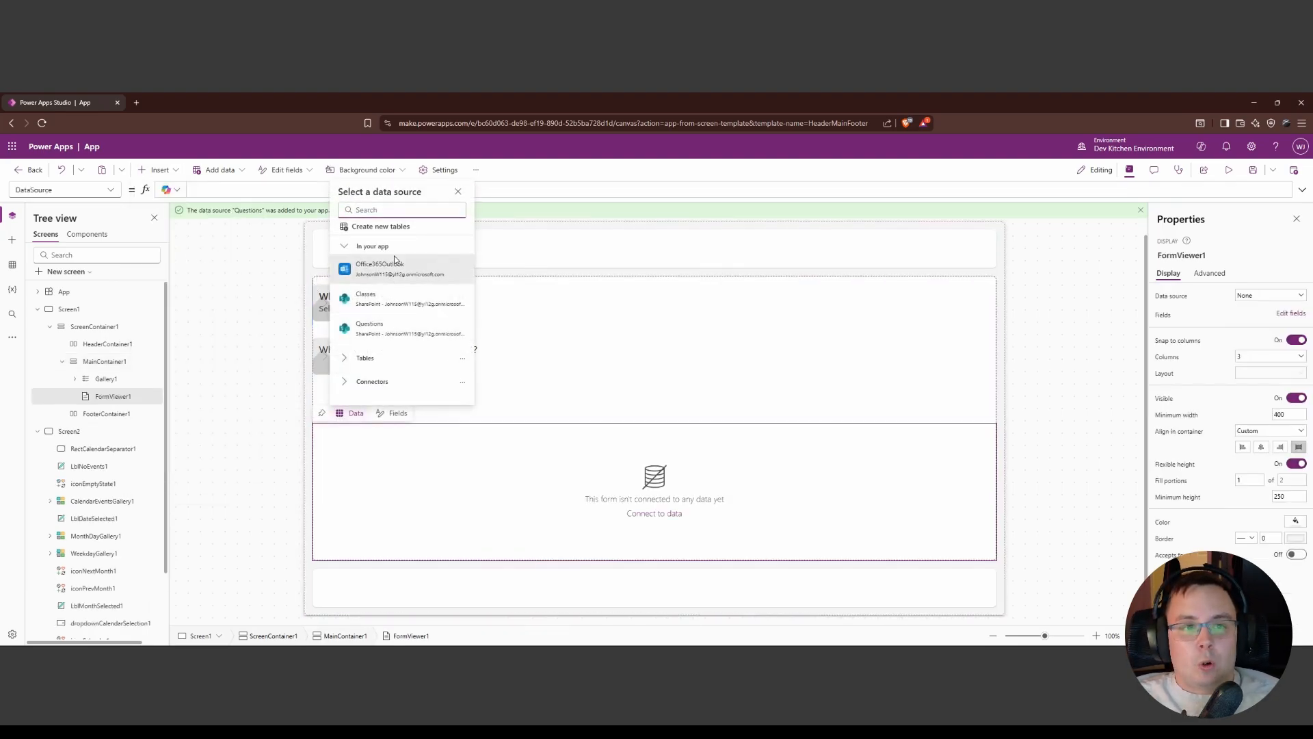
click(393, 328)
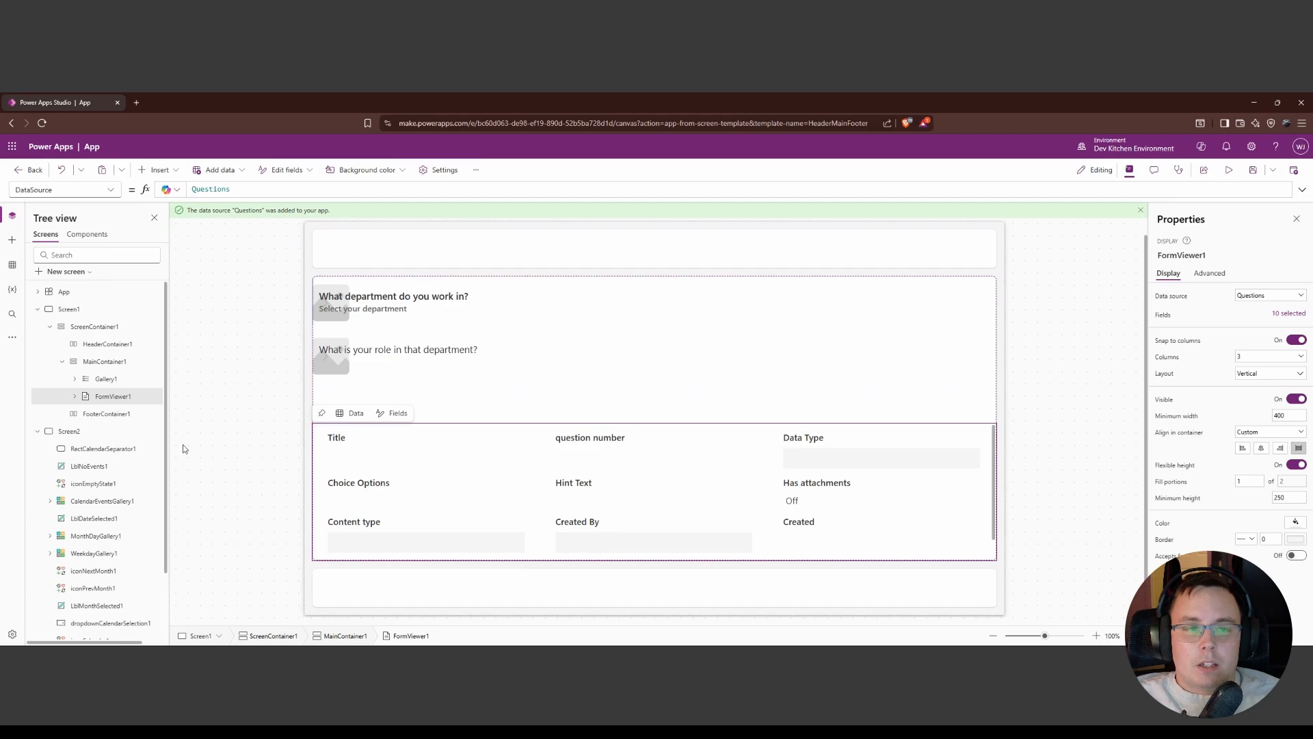
Move the gallery's NextArrow1 icon away from the image to about X 594, Y 28.
click(103, 379)
click(75, 380)
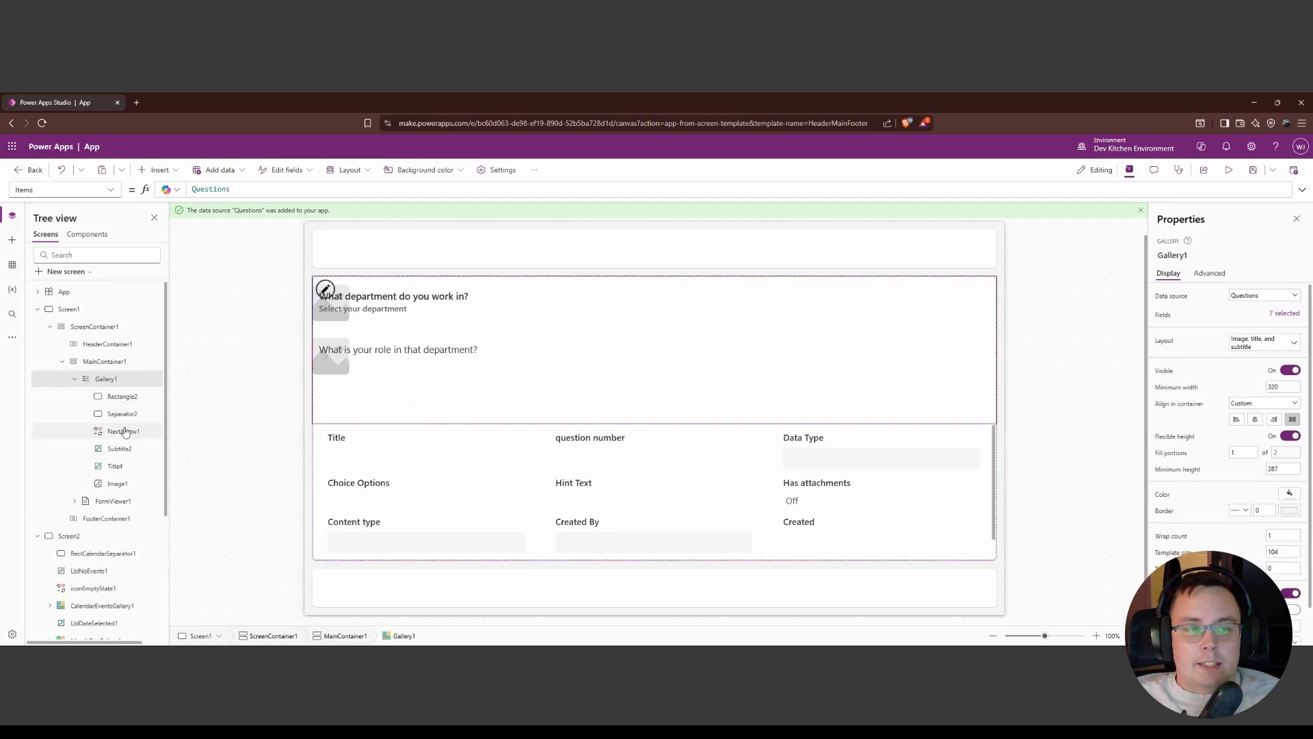
click(124, 431)
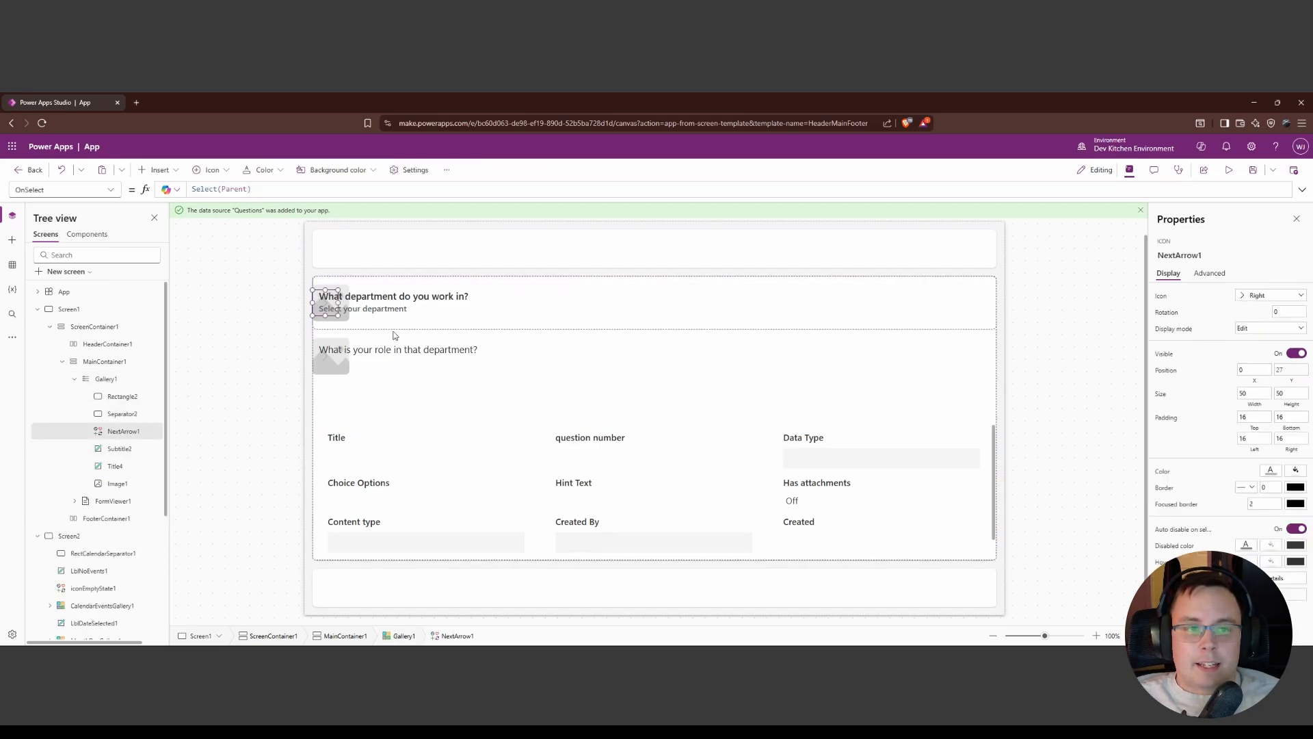
drag(327, 301, 638, 305)
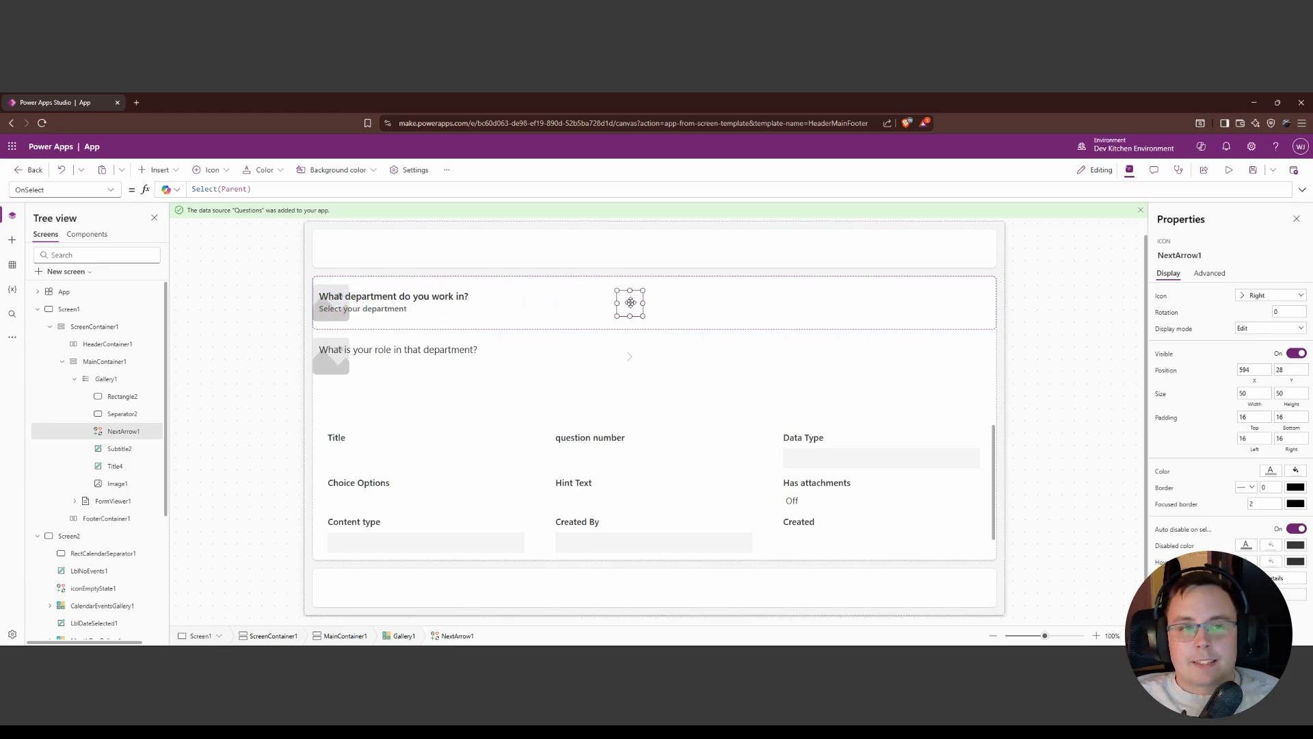
Set the Item property of display form FormViewer1 to Gallery1.Selected.
click(767, 498)
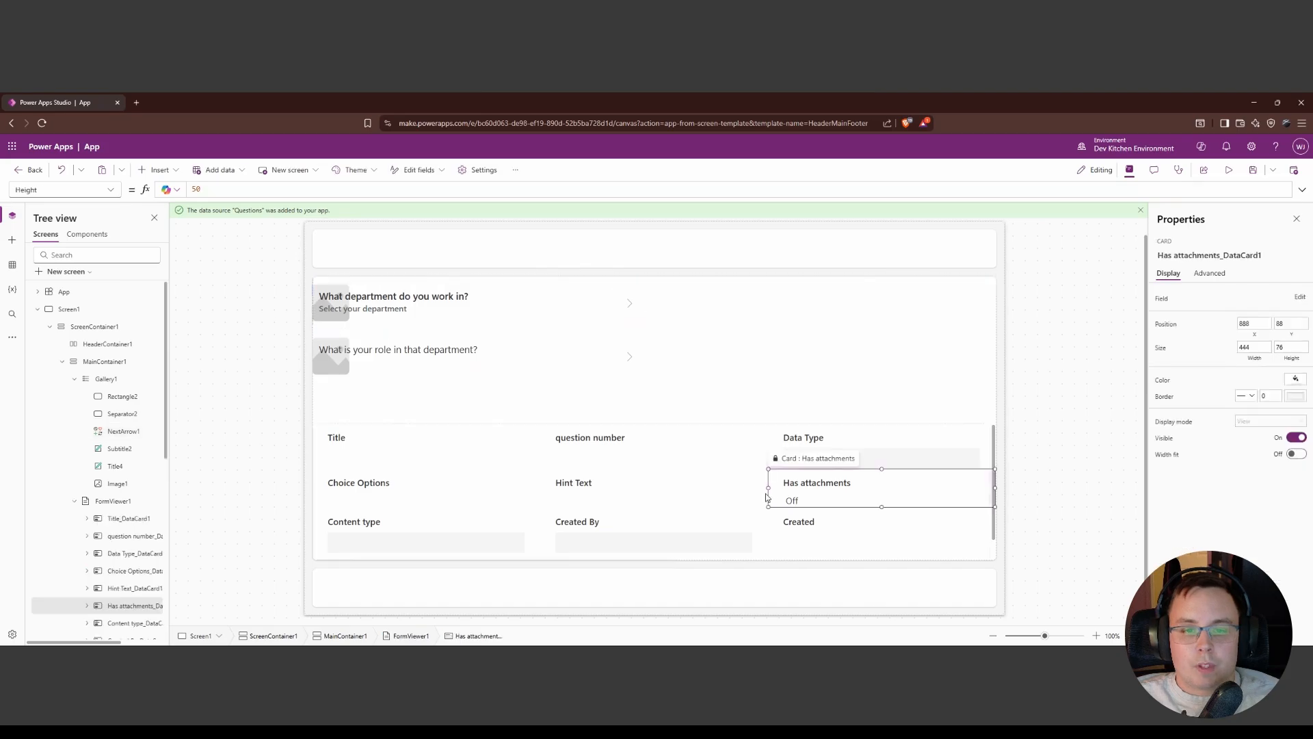
click(113, 500)
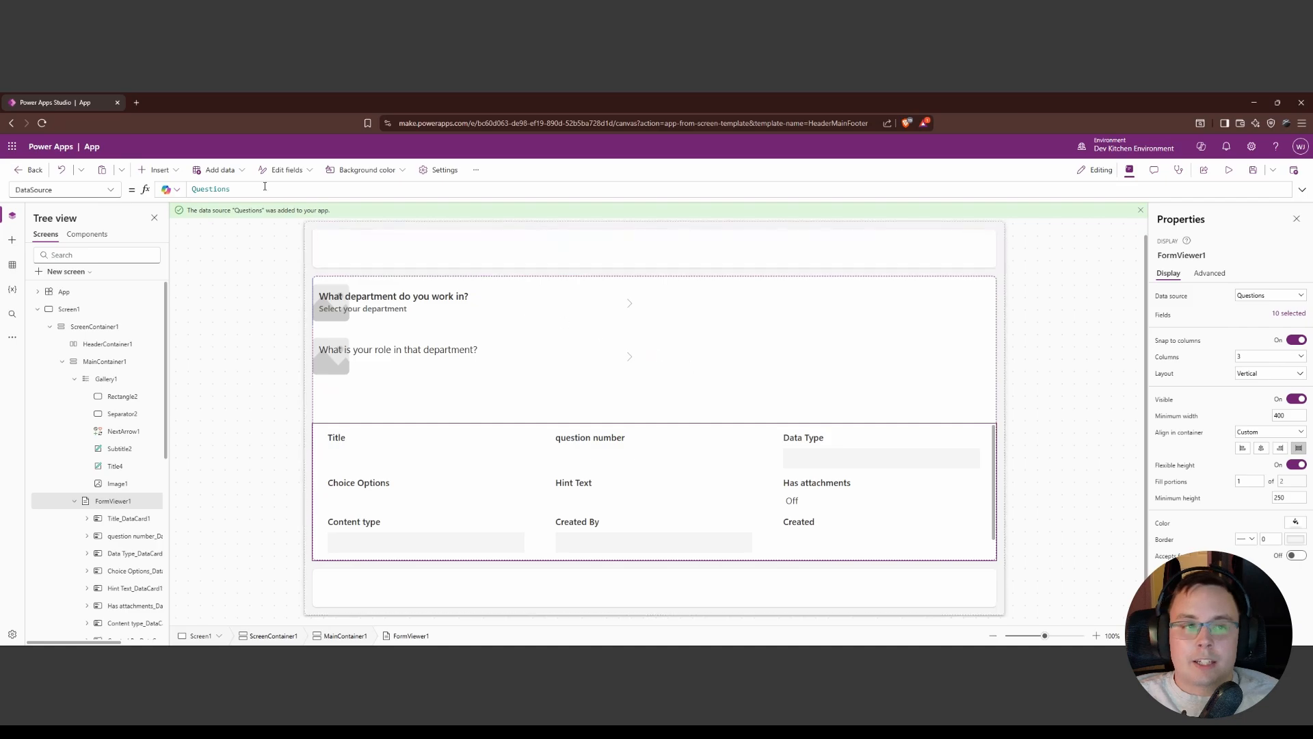
click(112, 190)
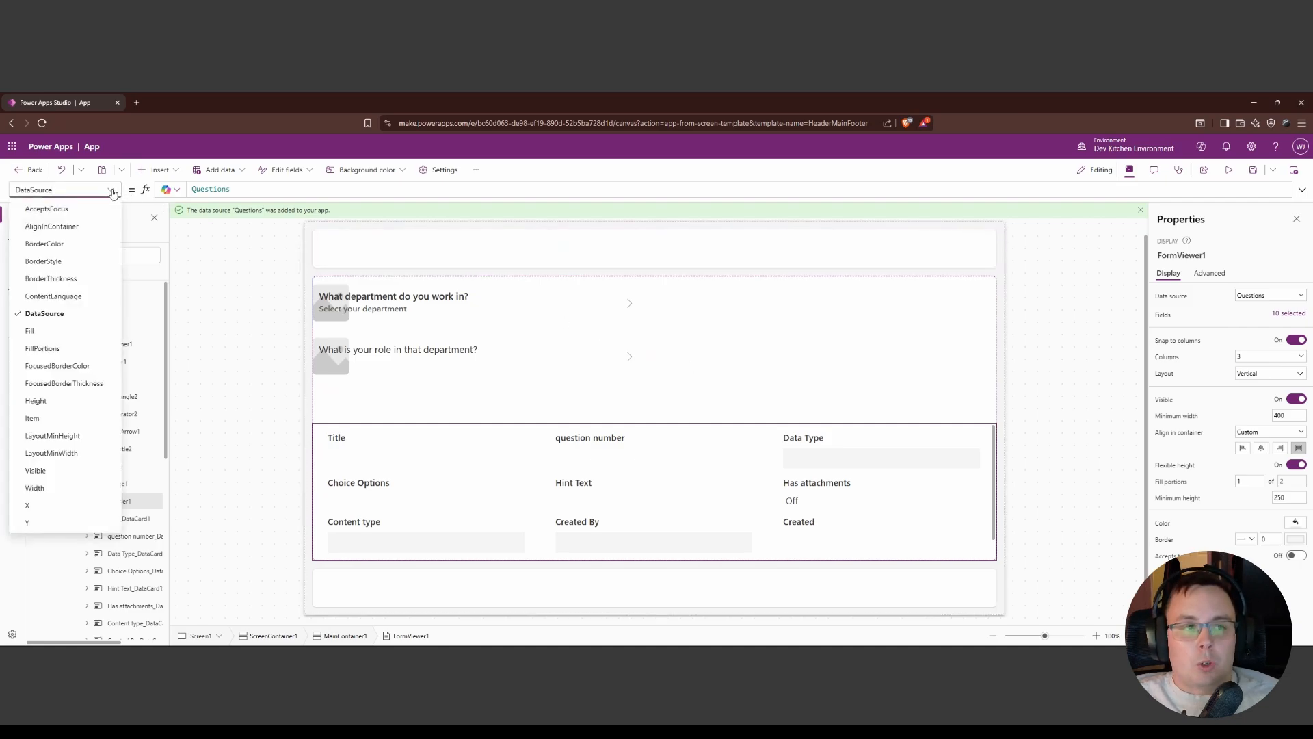
click(50, 418)
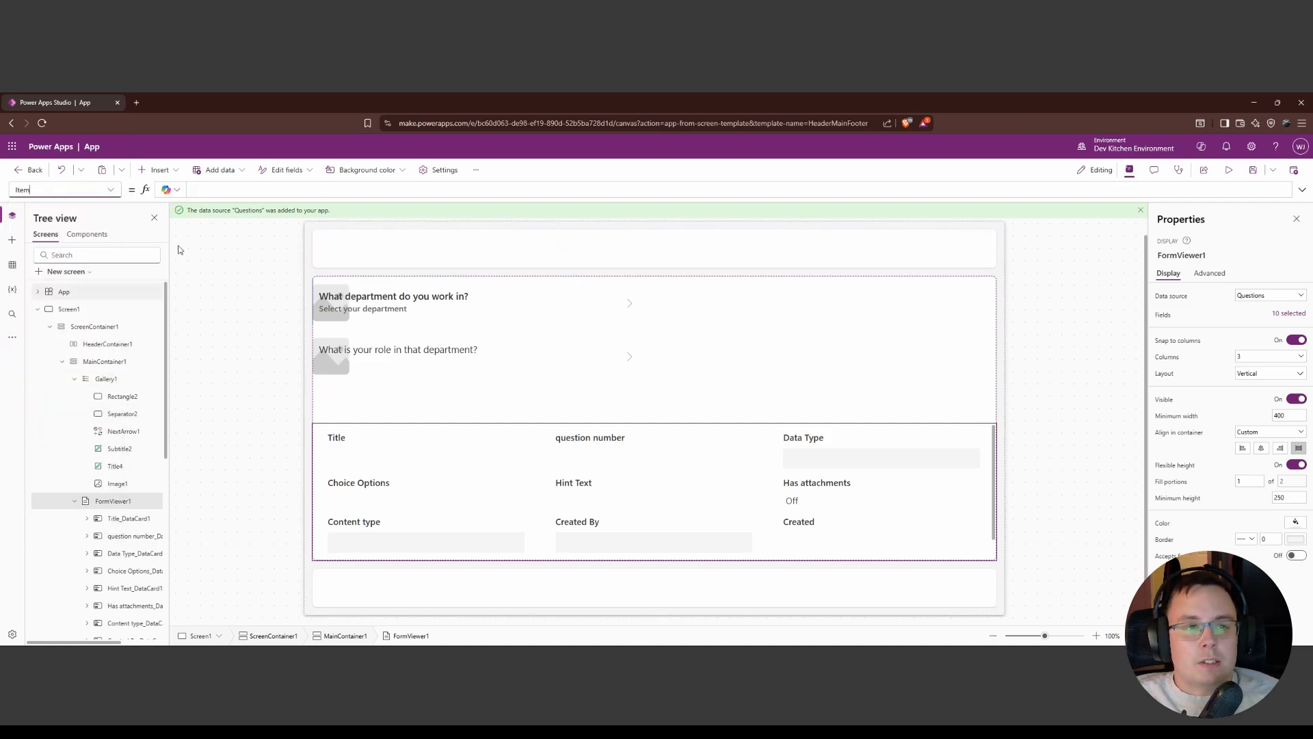
click(203, 191)
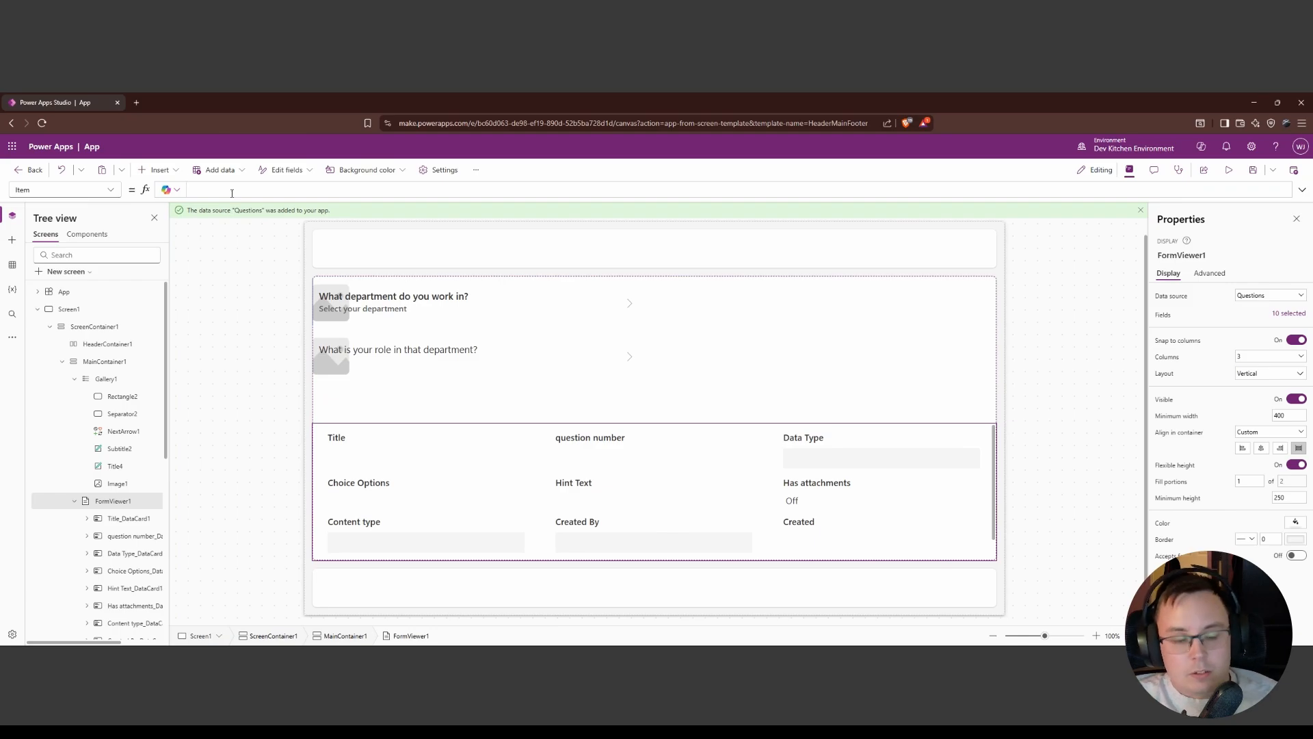
text(Ga)
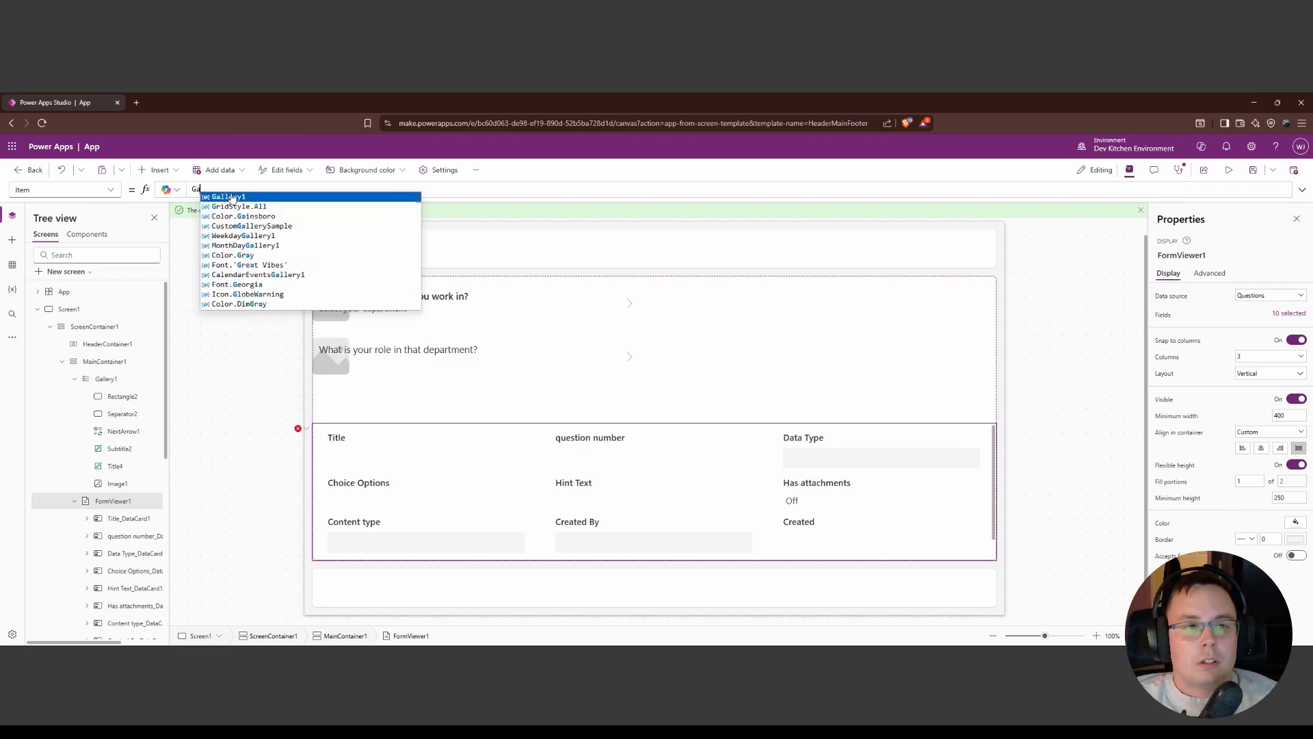
text(llery1.Selected)
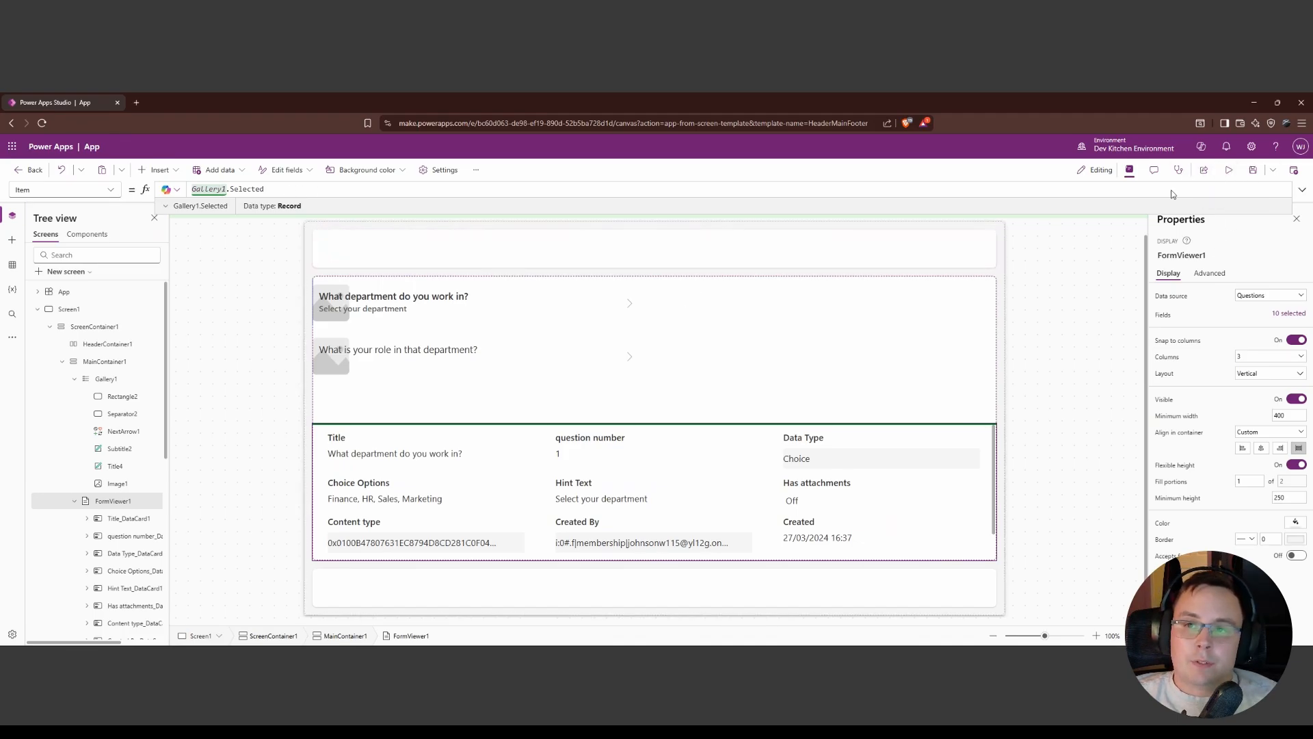
Preview the app and switch between the two gallery questions to check that the display form follows the selection.
click(1212, 182)
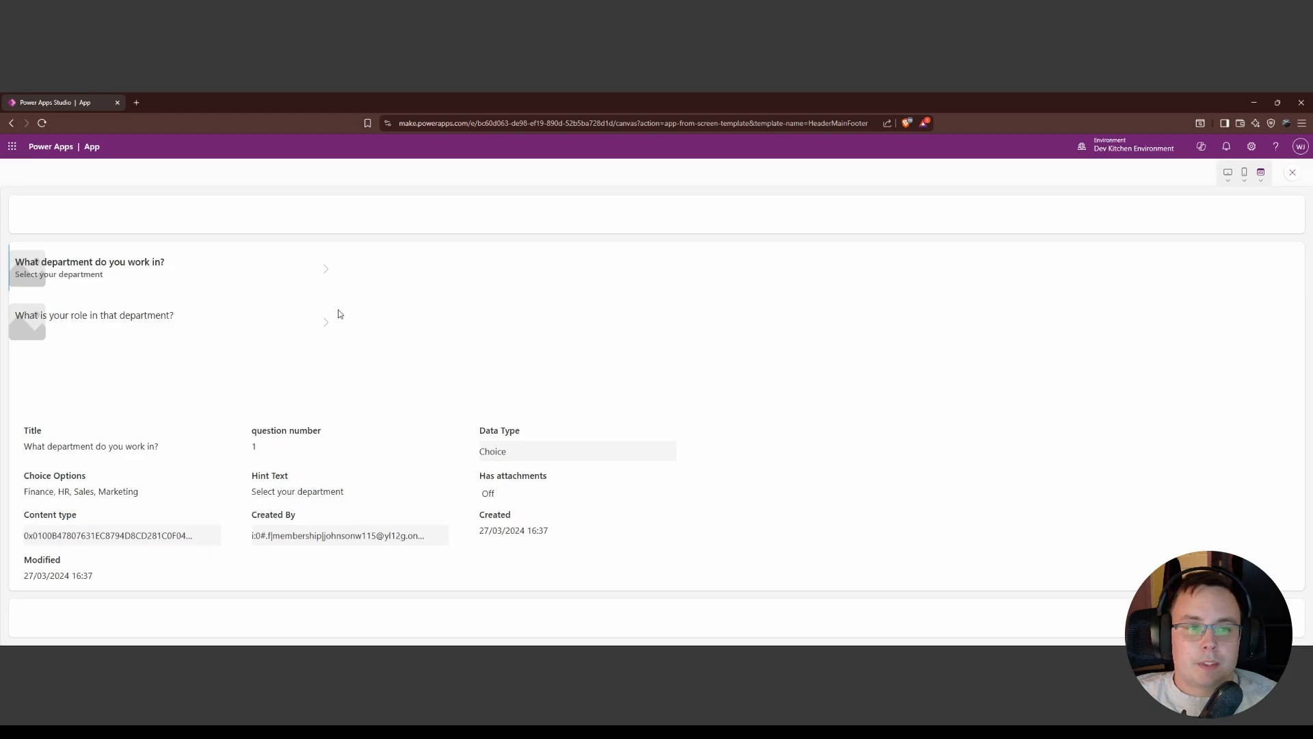
click(326, 326)
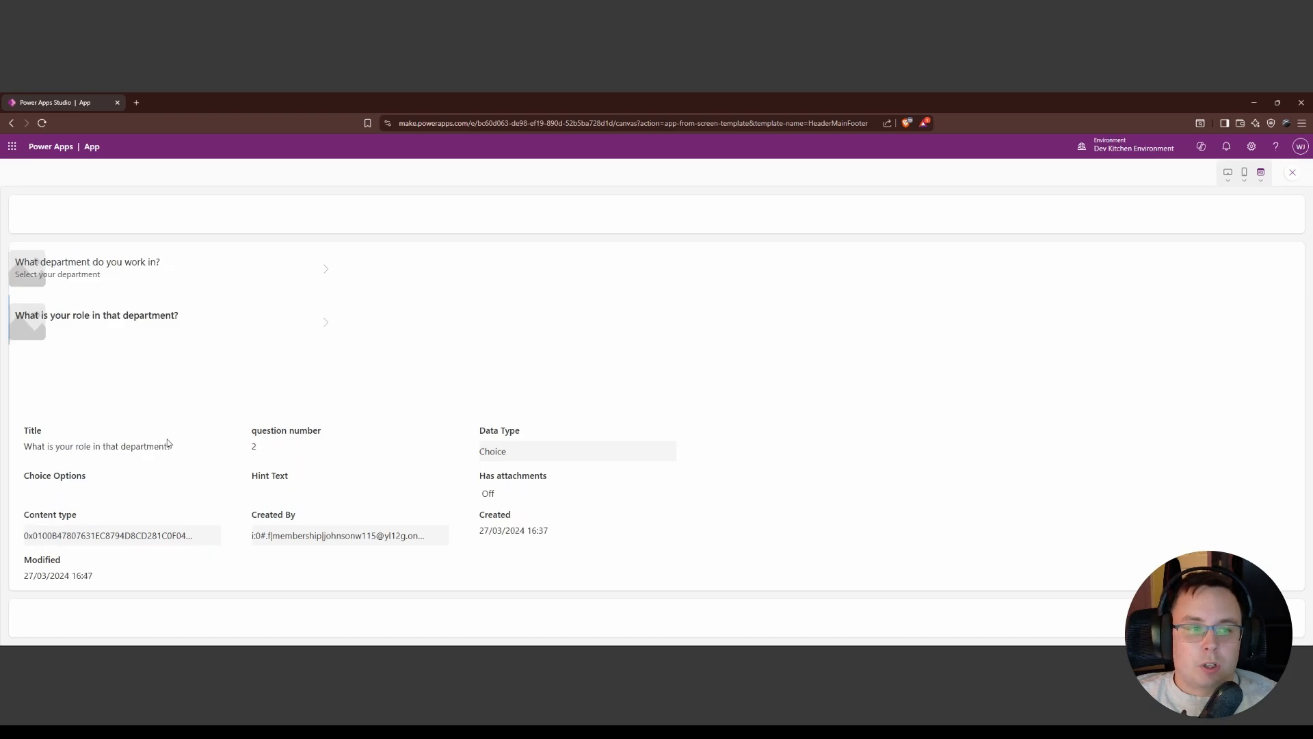
click(337, 267)
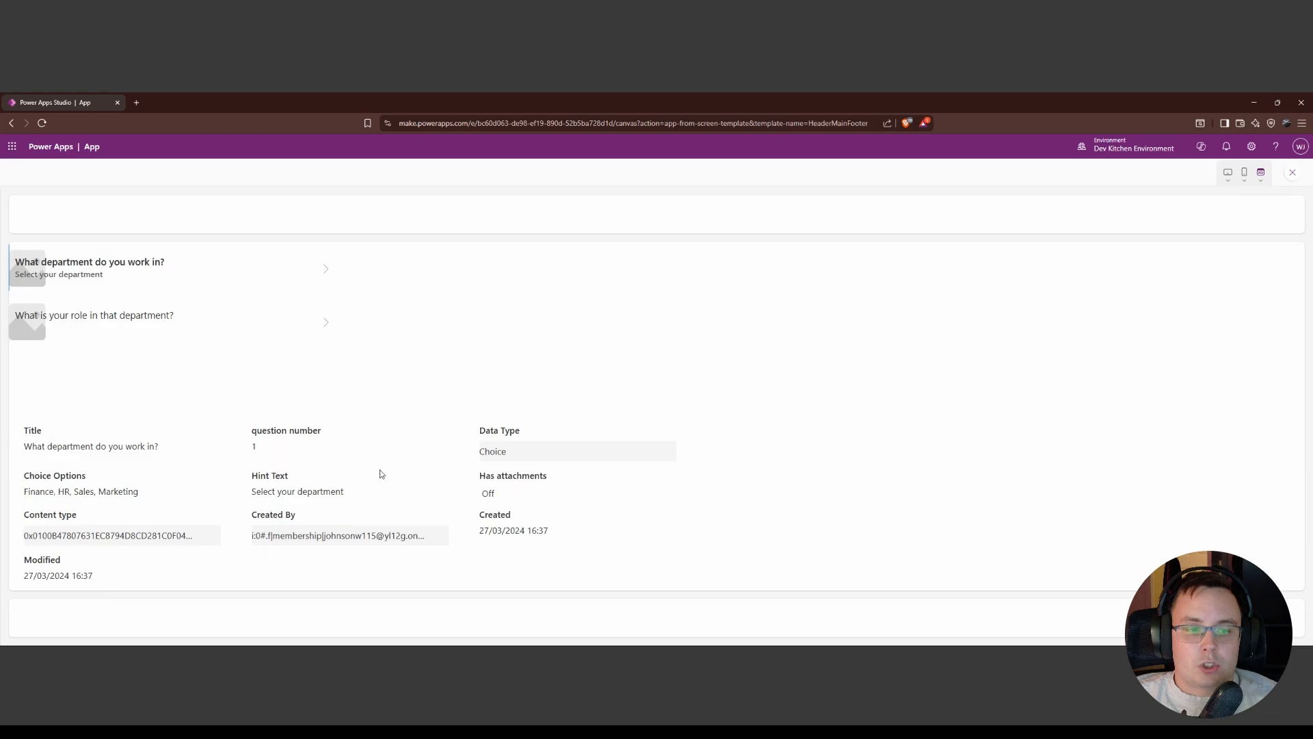
click(318, 320)
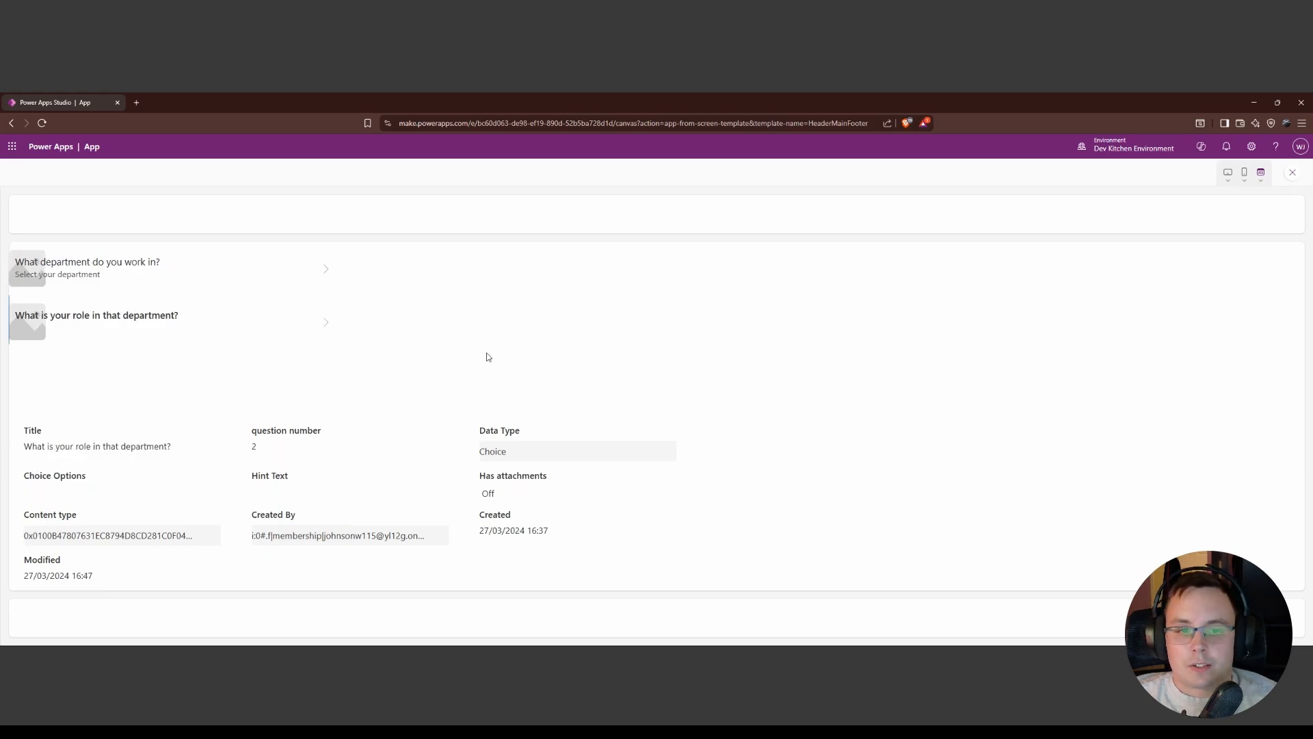
click(1295, 177)
Delete display form FormViewer1 from MainContainer1.
click(759, 435)
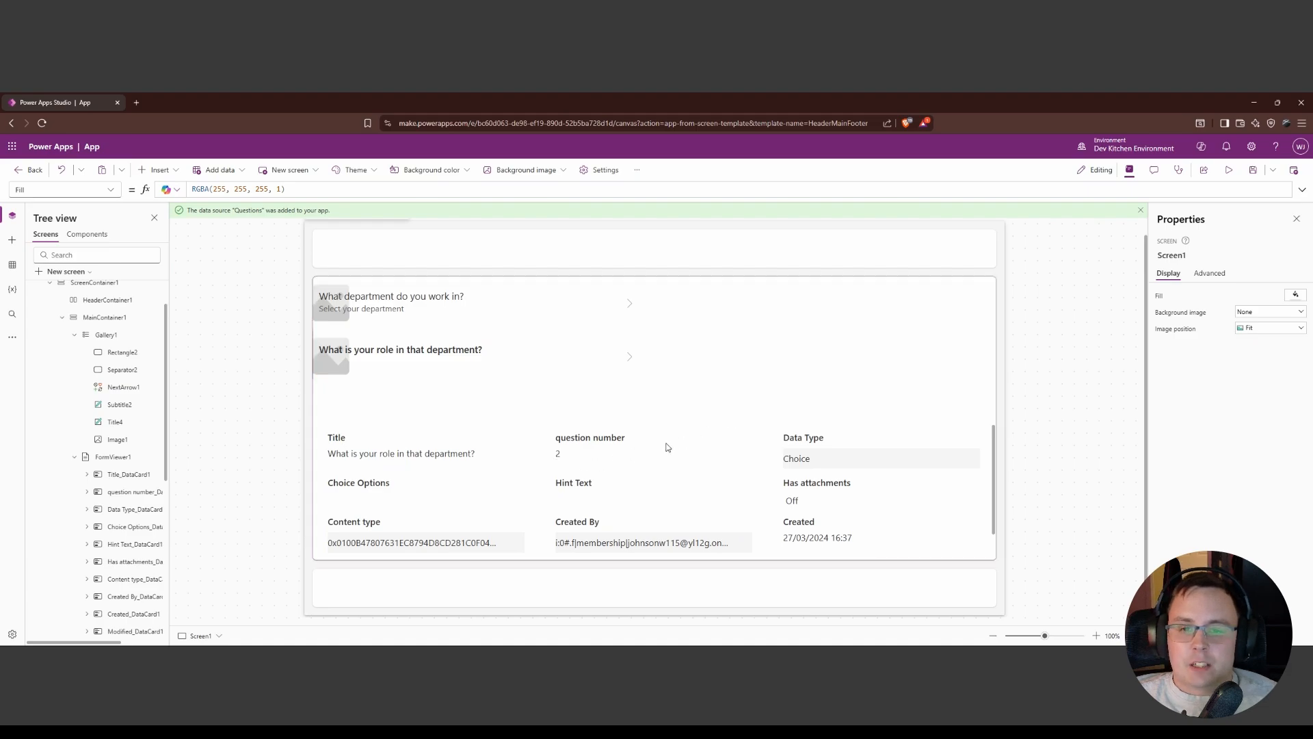
click(597, 463)
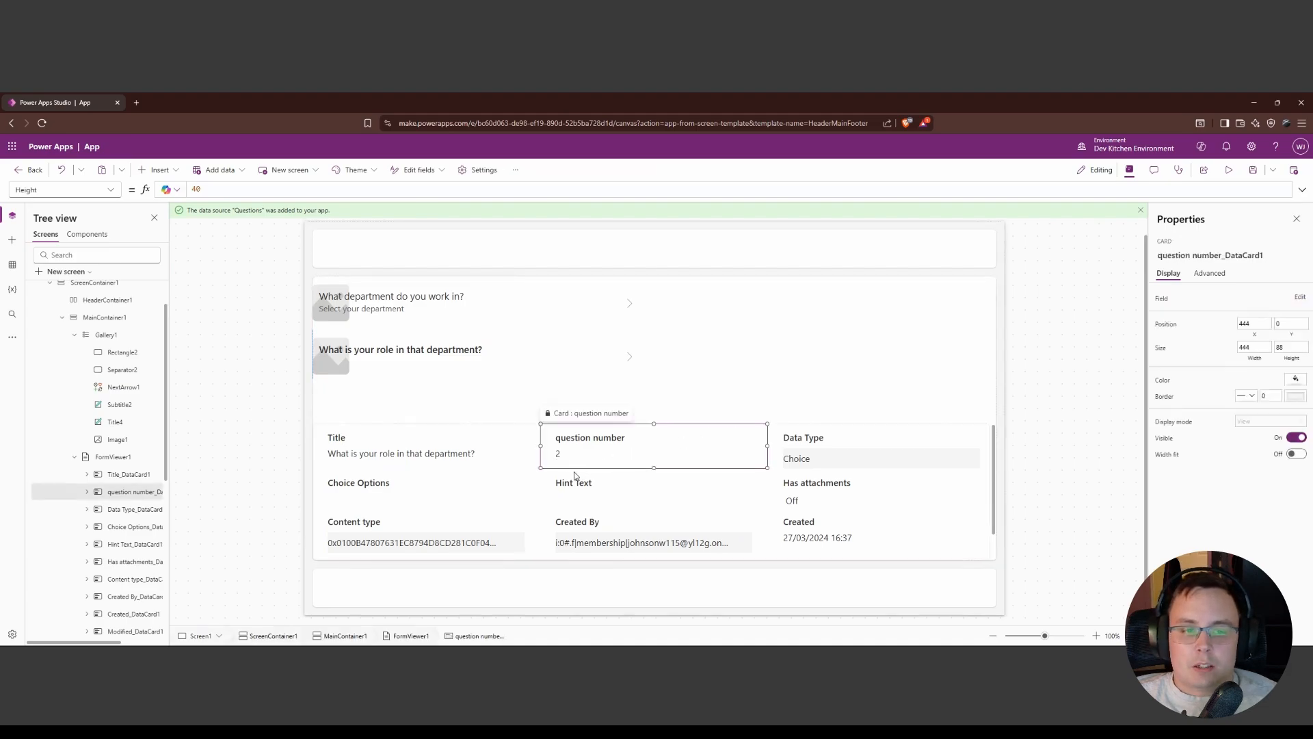
click(116, 457)
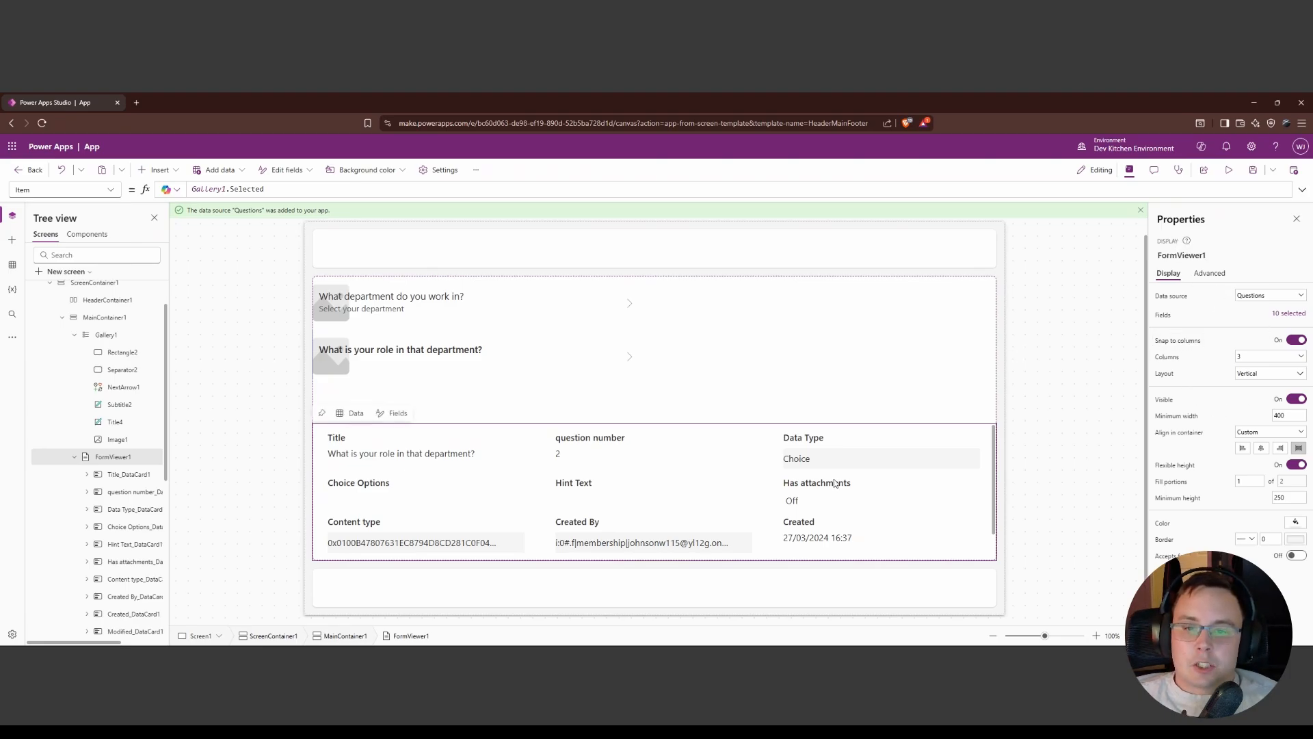
click(709, 454)
click(108, 459)
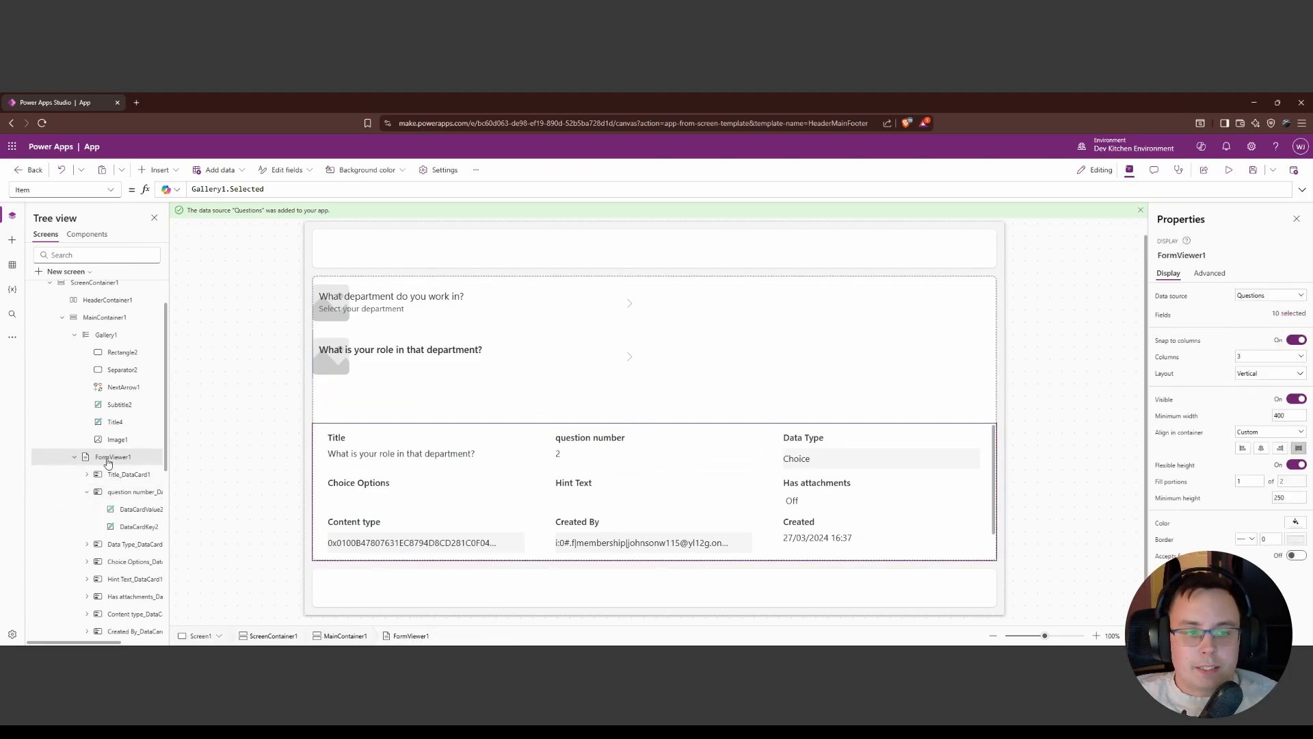
key(Delete)
click(492, 515)
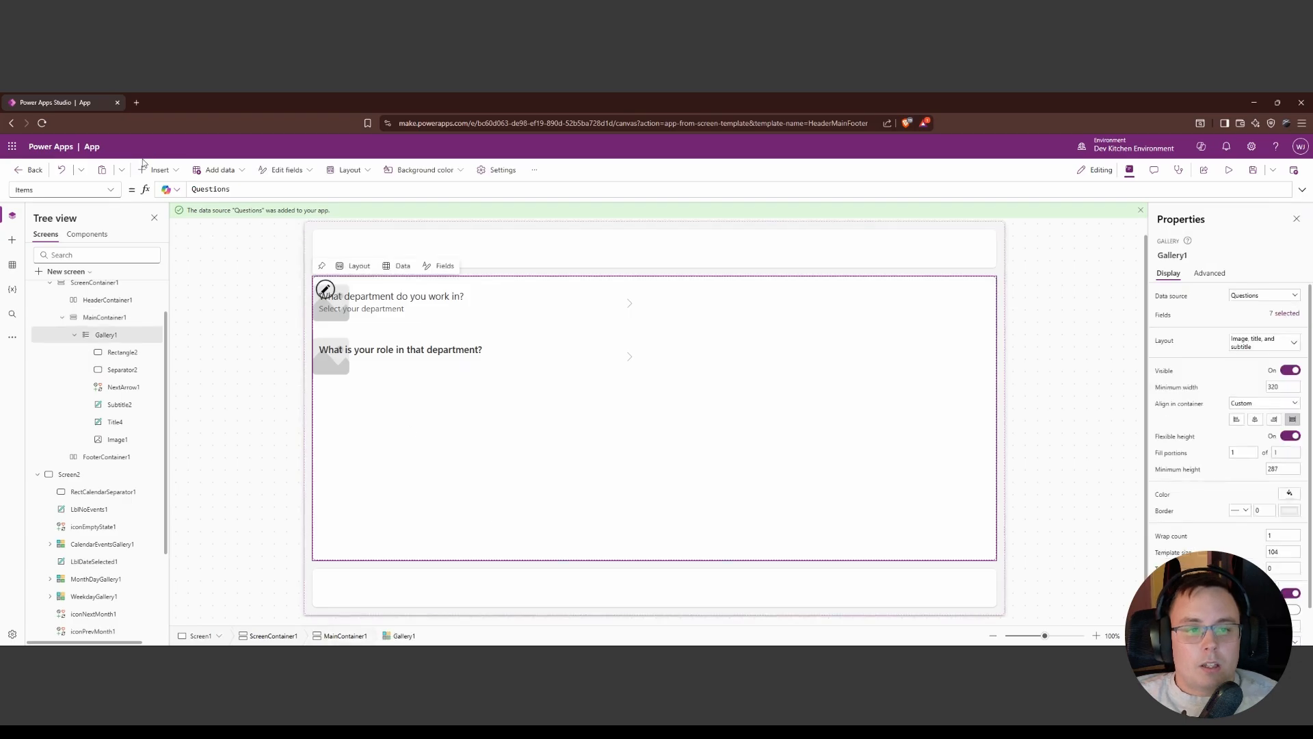
Insert an edit form onto Screen1.
click(157, 170)
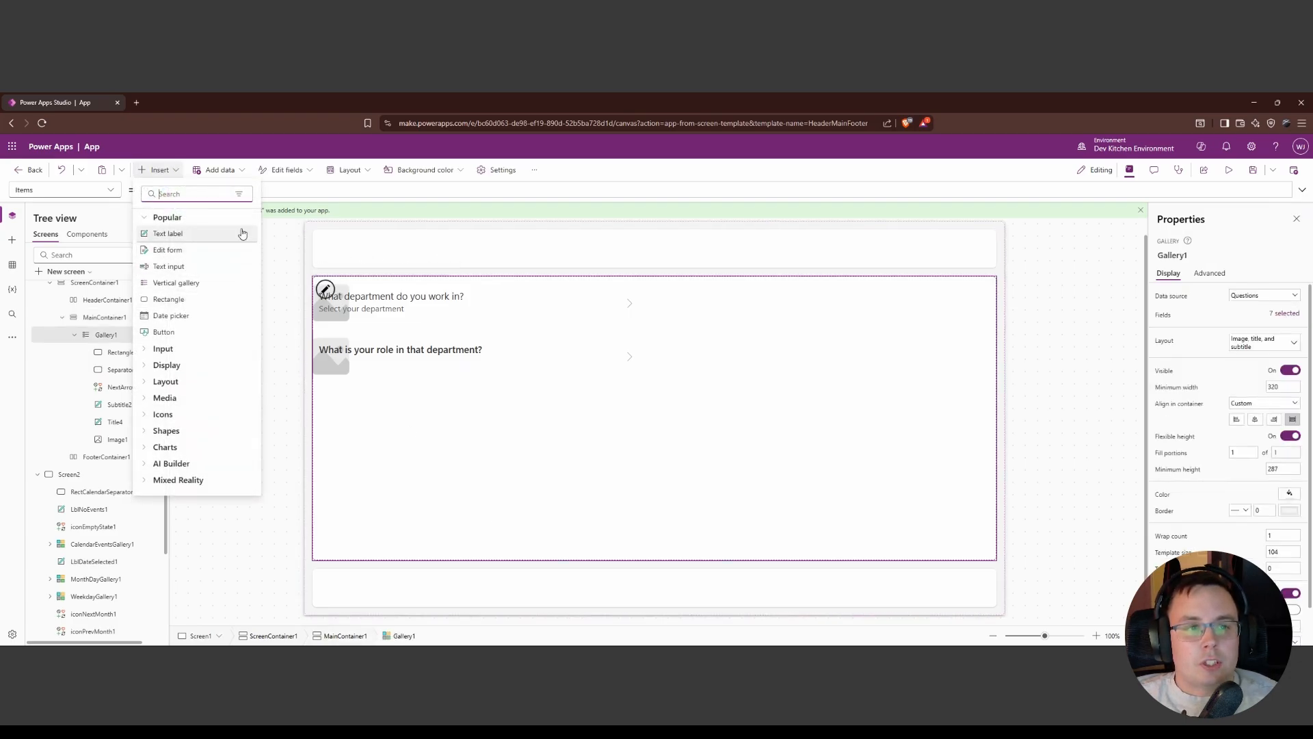
text(form)
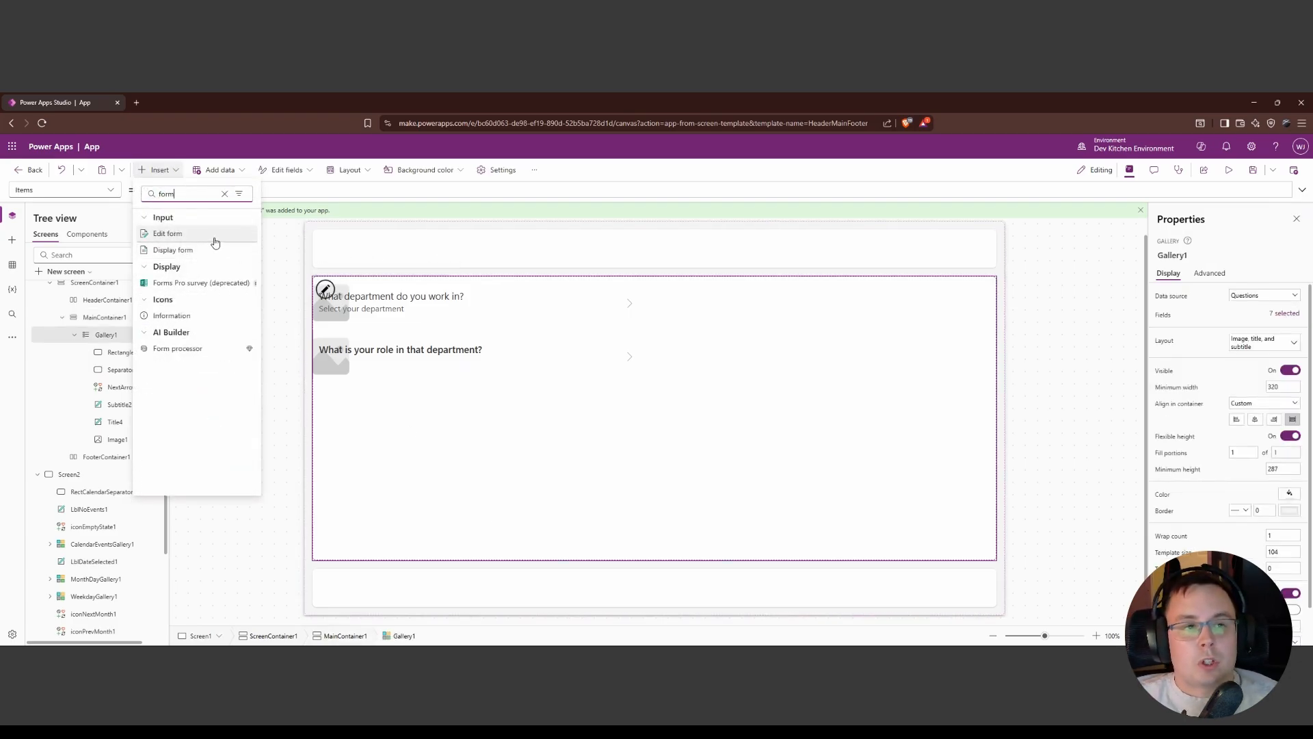
click(242, 233)
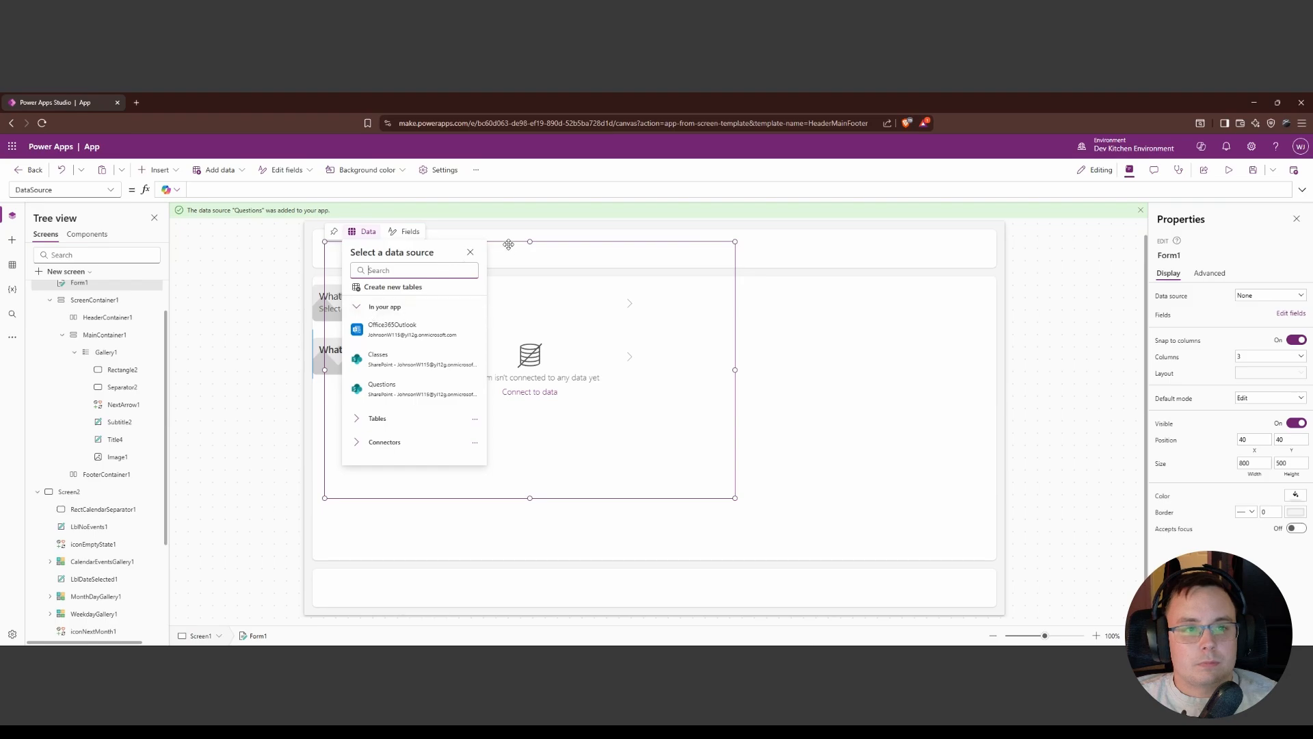
Move the new edit form into MainContainer1 and connect it to the Questions data source.
click(520, 243)
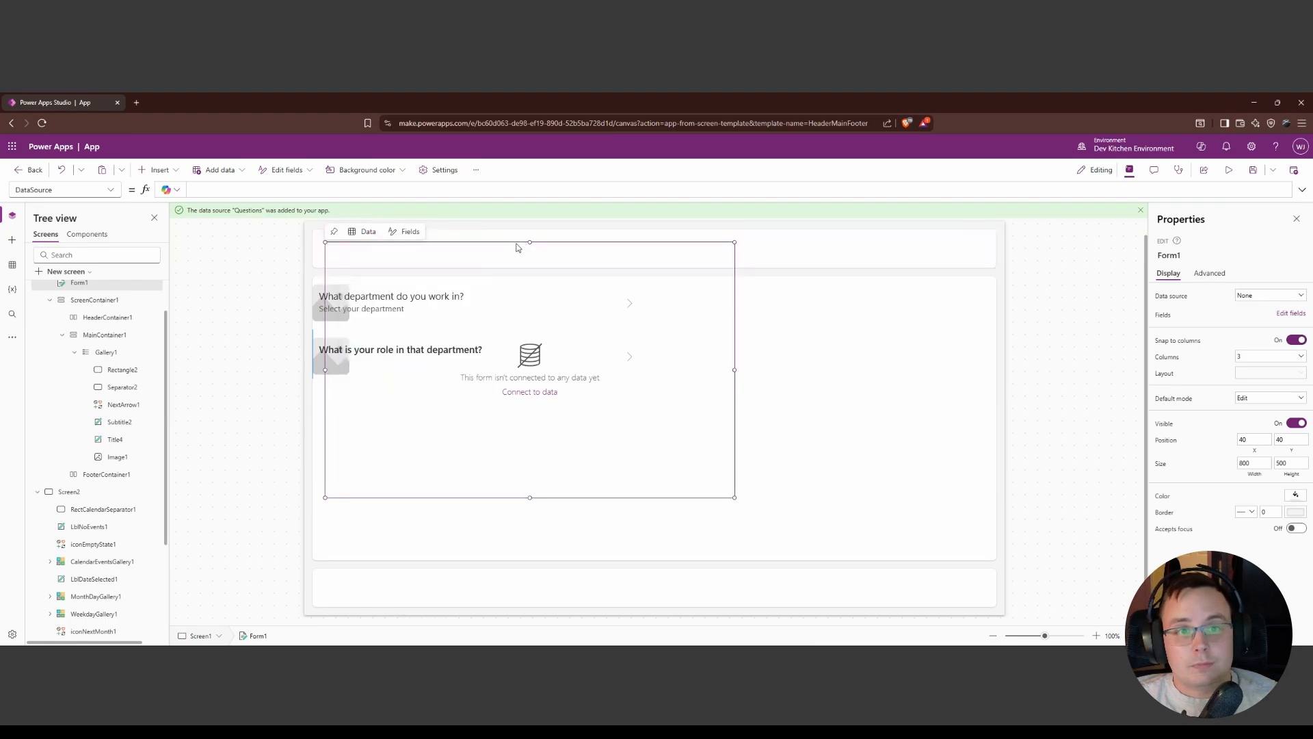
right_click(521, 244)
click(530, 253)
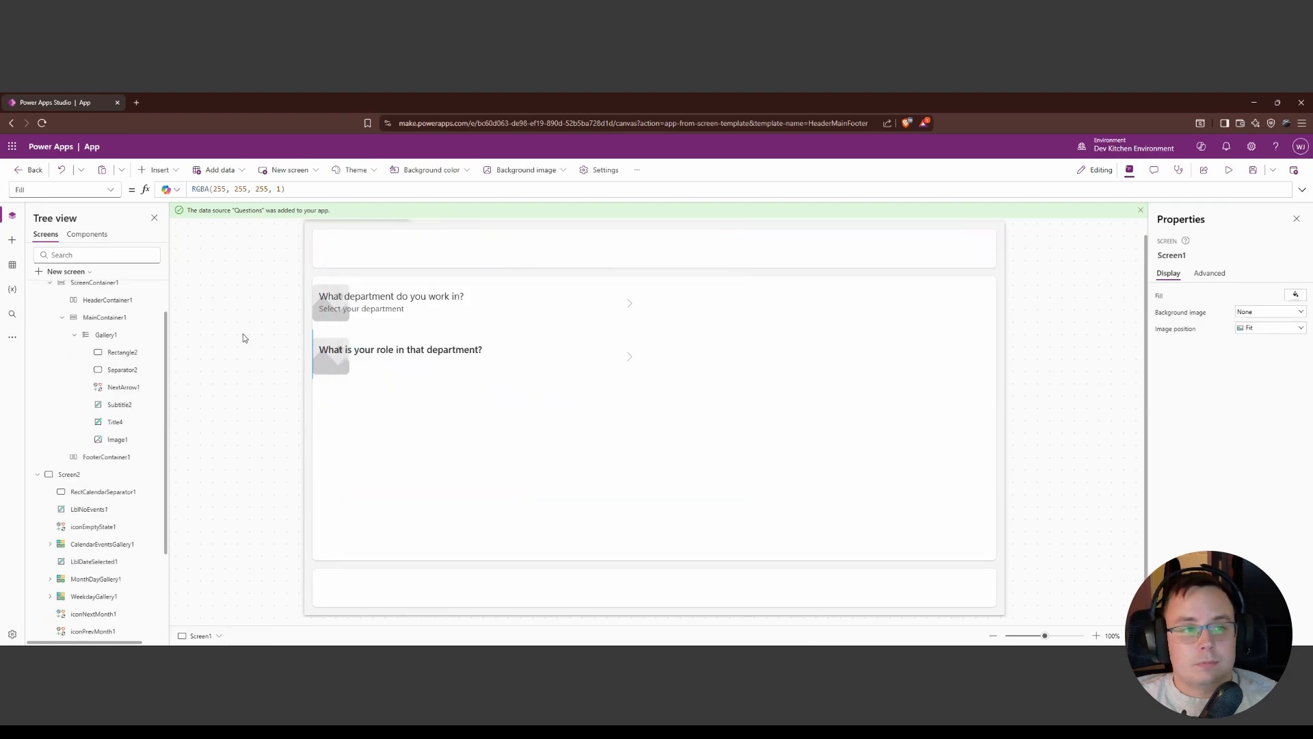
click(96, 318)
key(ctrl+v)
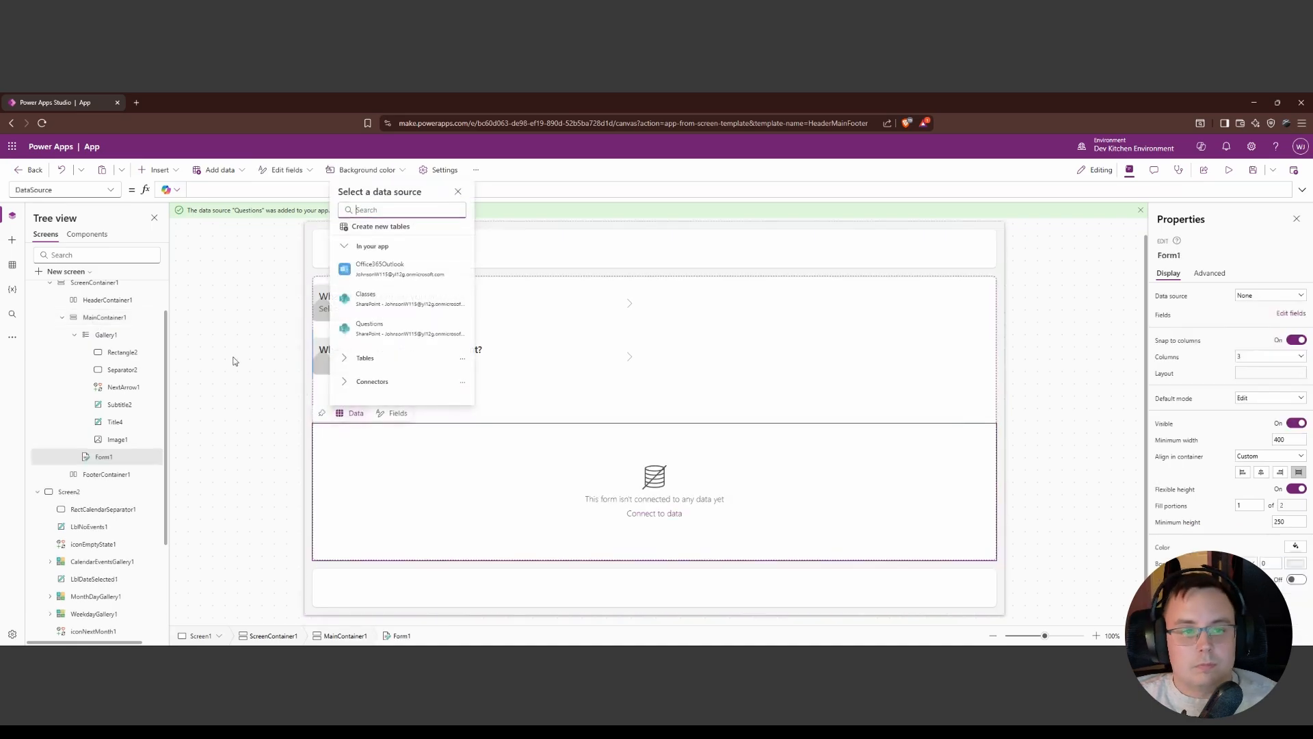
click(397, 327)
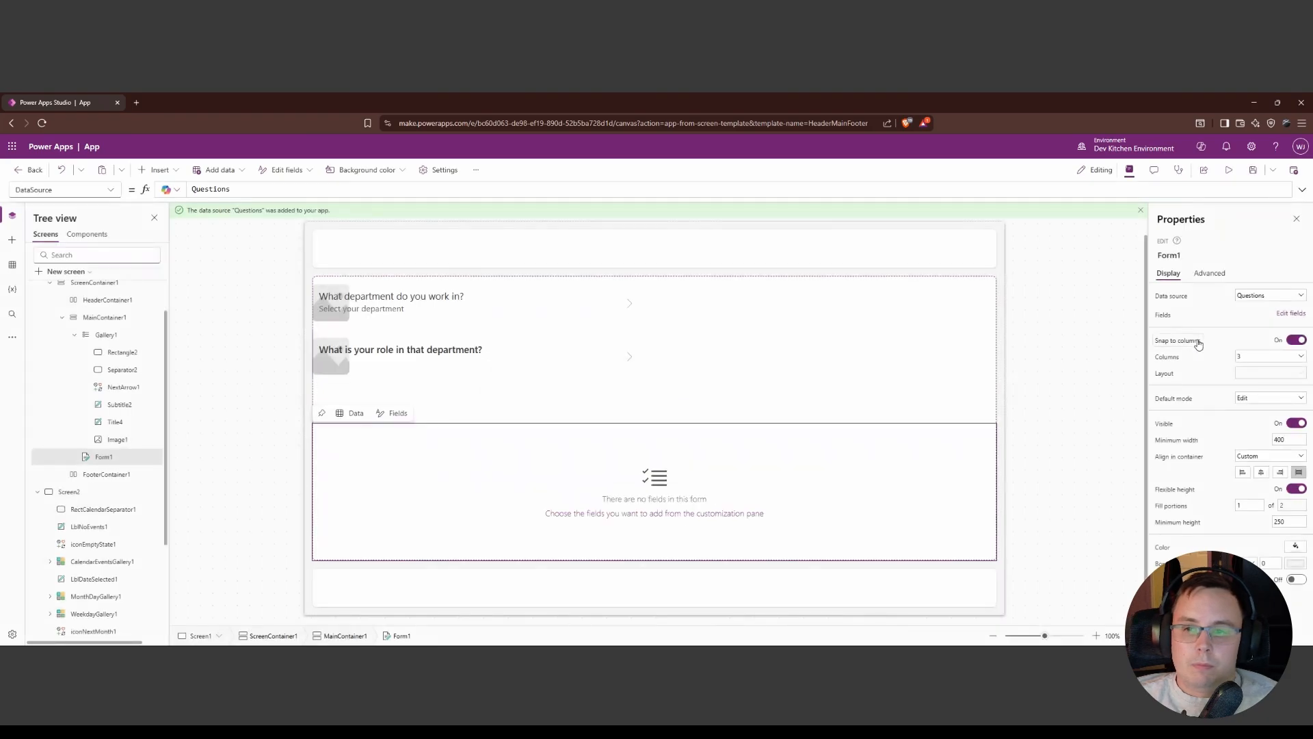
Set the Item property of edit form Form1 to Gallery1.Selected.
click(112, 192)
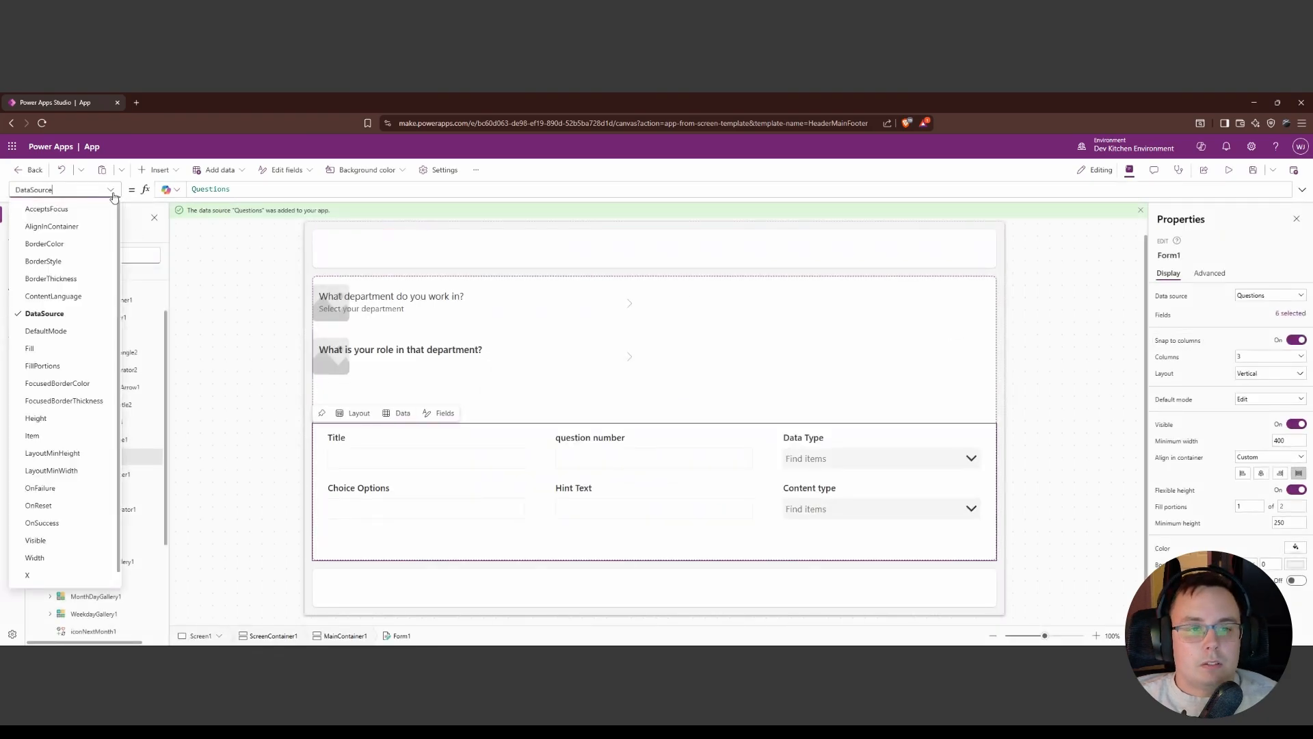
click(50, 442)
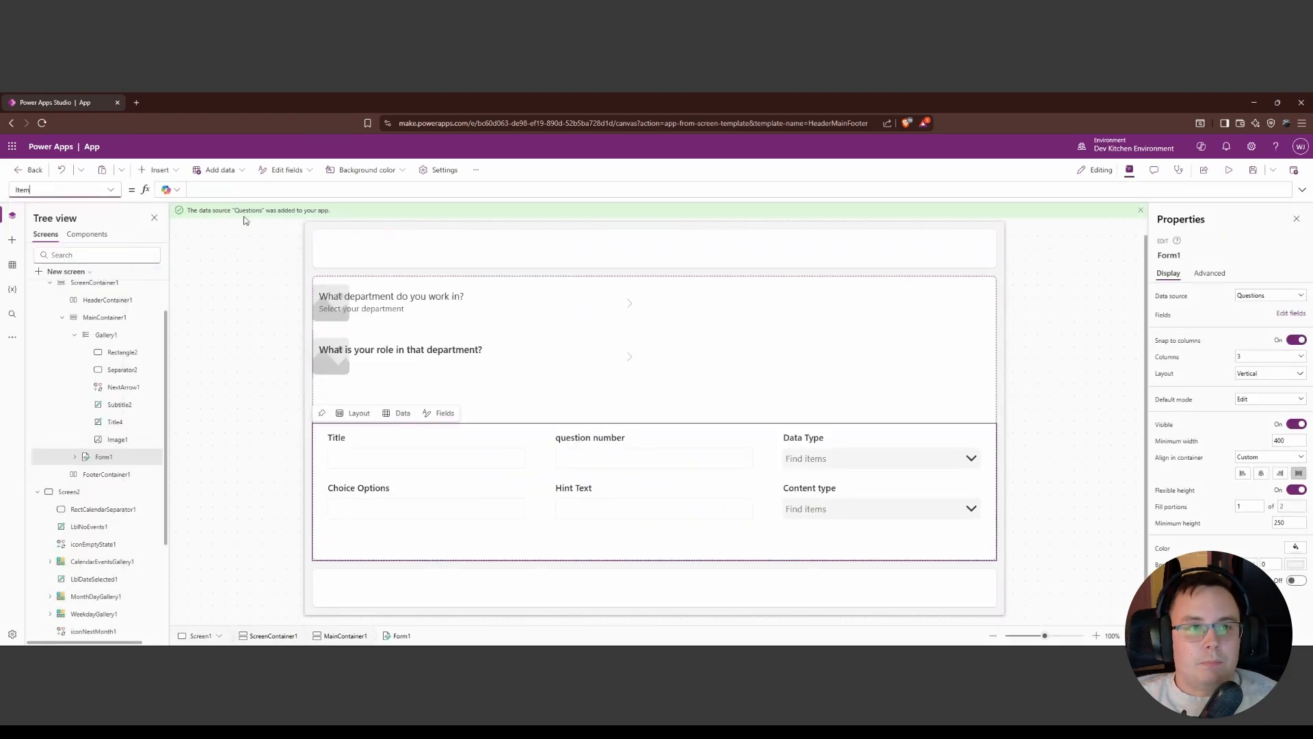
click(227, 189)
text(gal)
key(Tab)
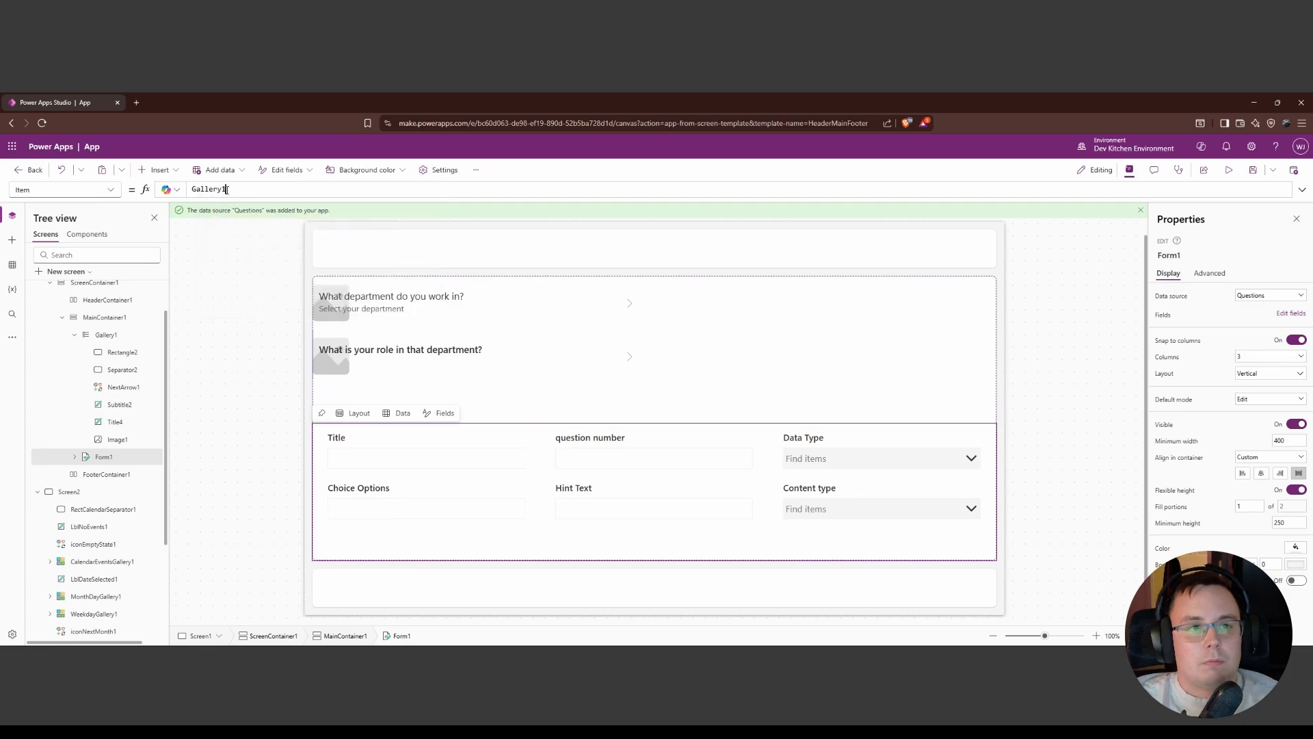
text(.Se;ec)
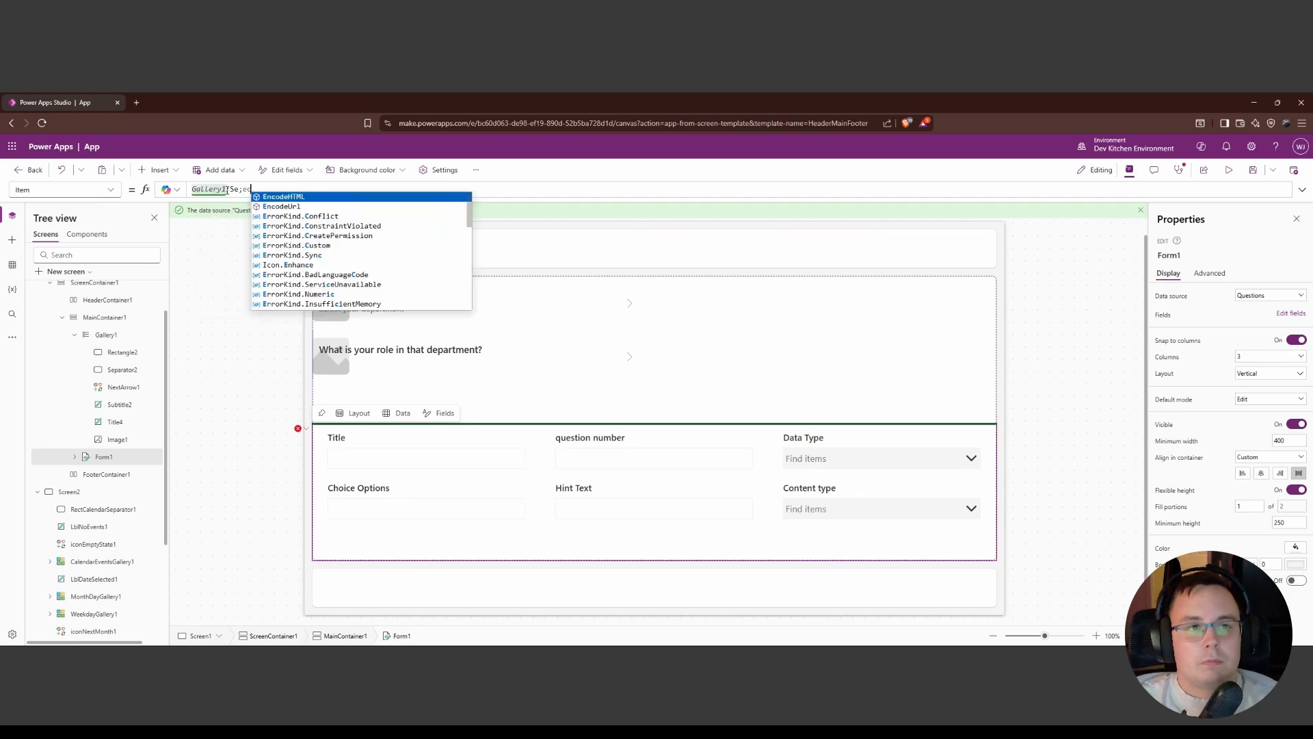
key(BackSpace)
key(BackSpace)
key(BackSpace)
key(BackSpace)
key(BackSpace)
text(1)
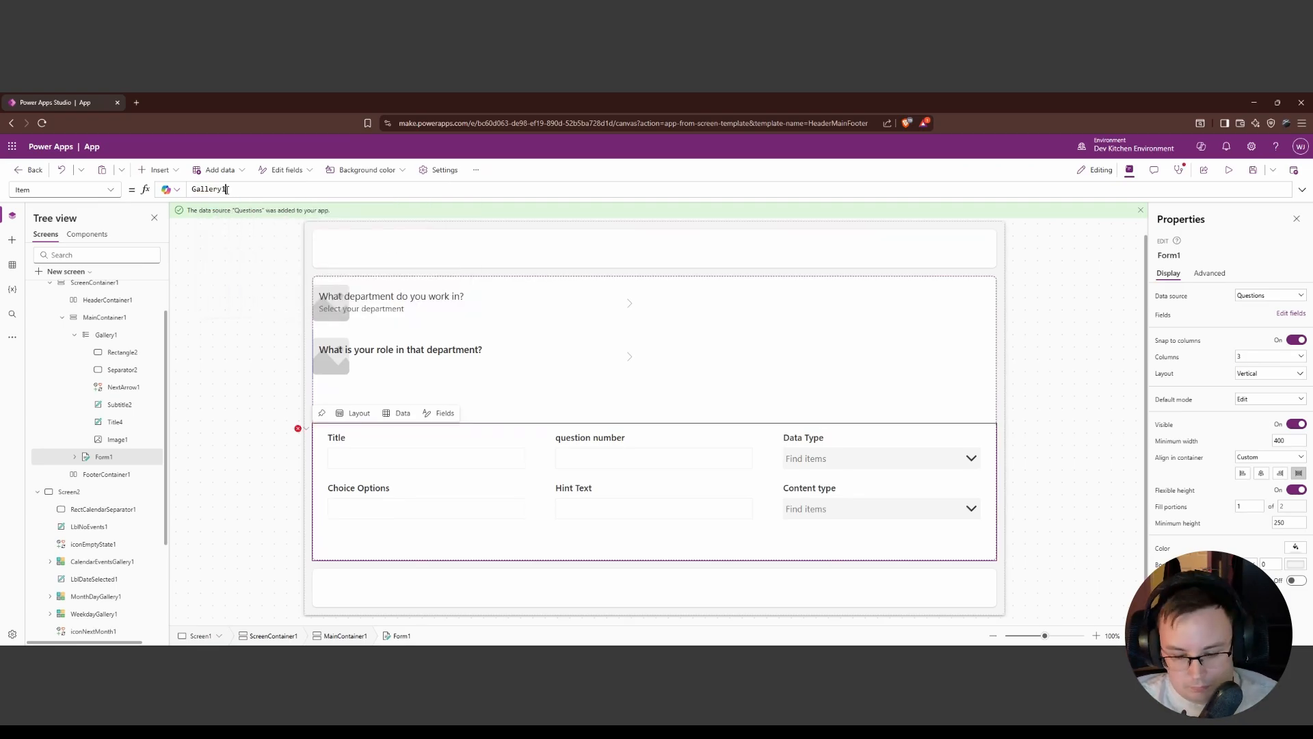
text(.Selected)
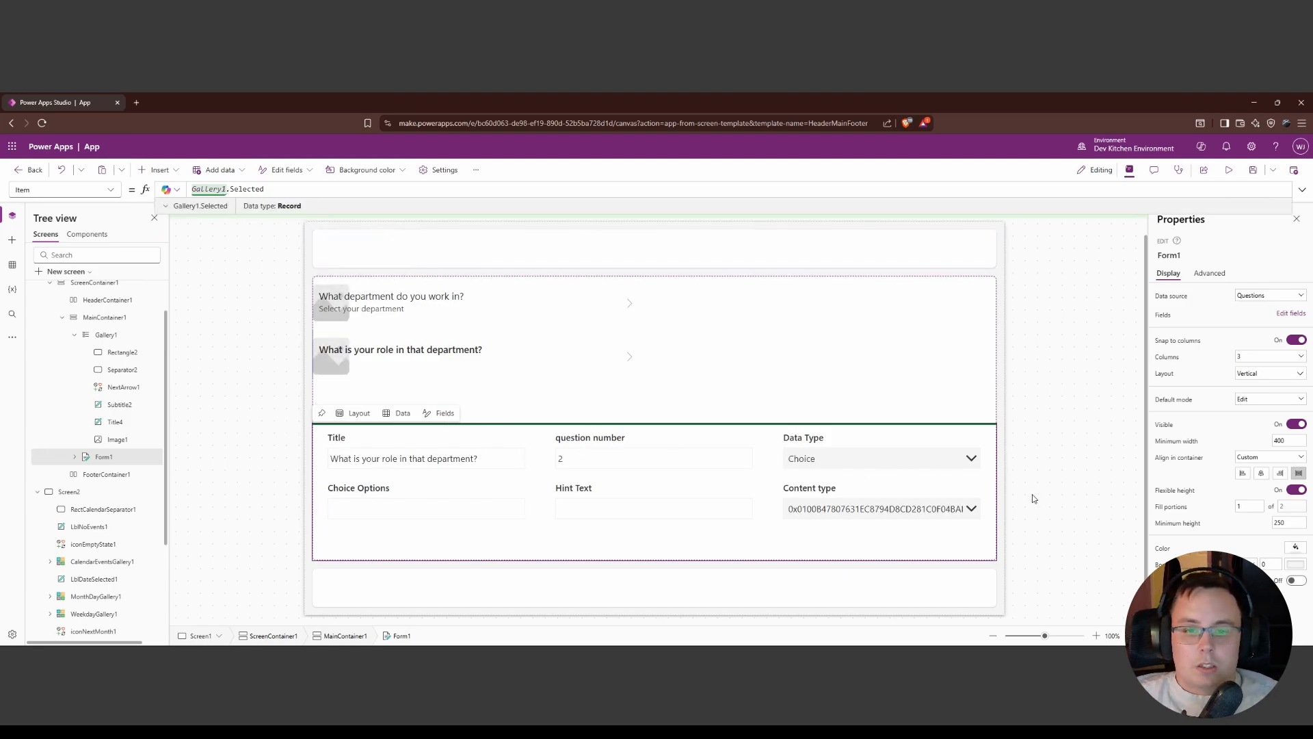
click(1077, 510)
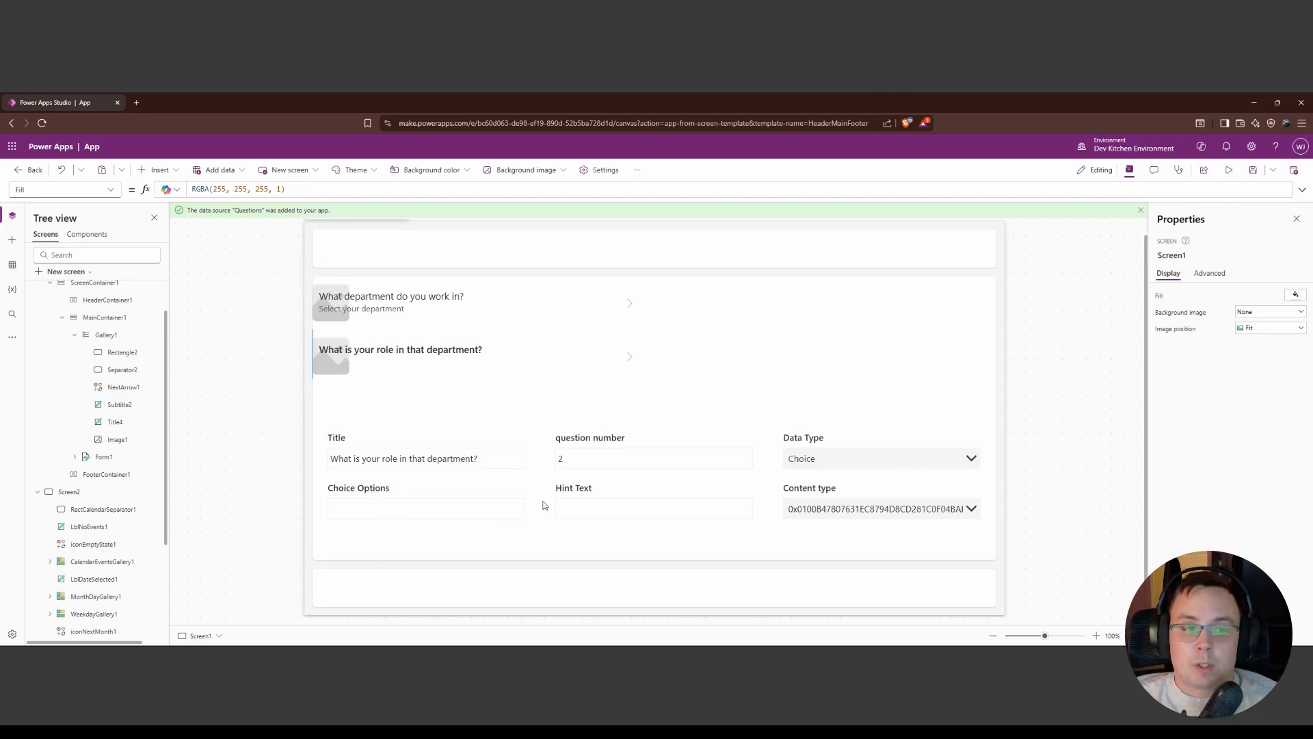
Preview the app and, in the edit form, set the question number to 3 and the Data Type to Single Line Text.
click(1230, 171)
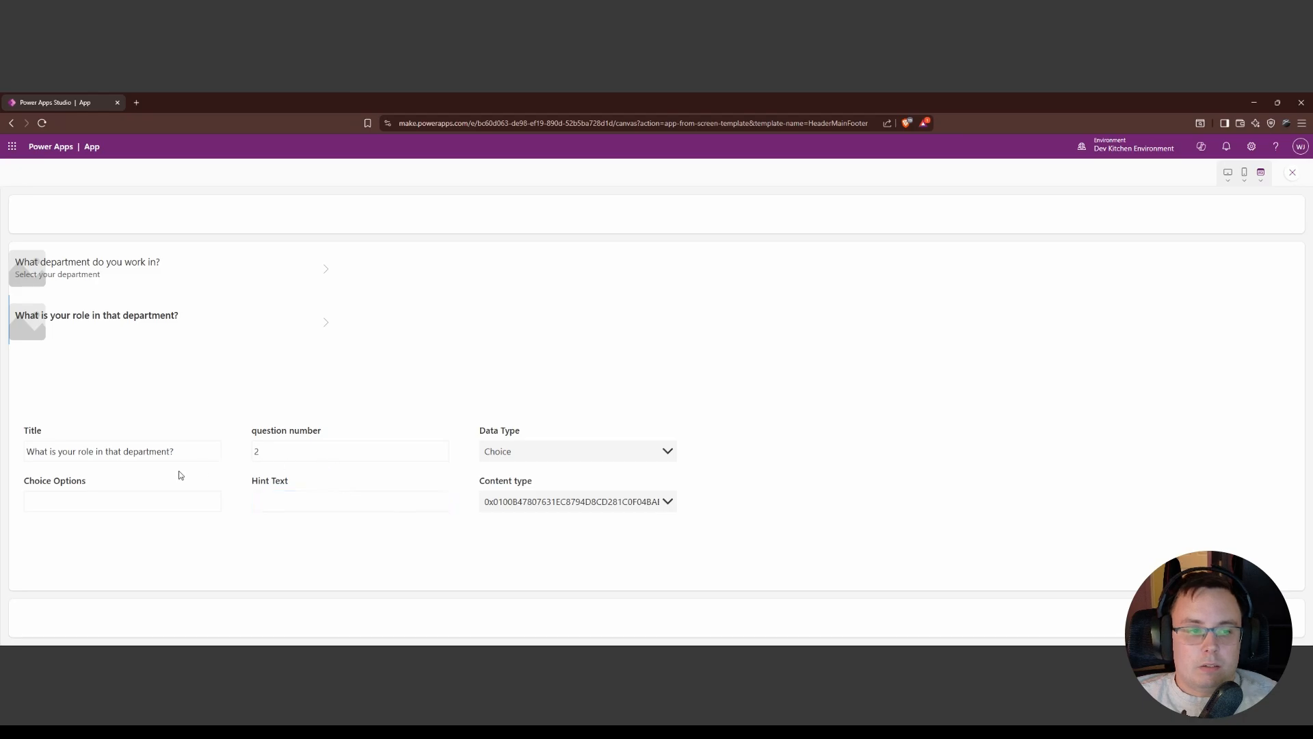
click(140, 506)
click(323, 445)
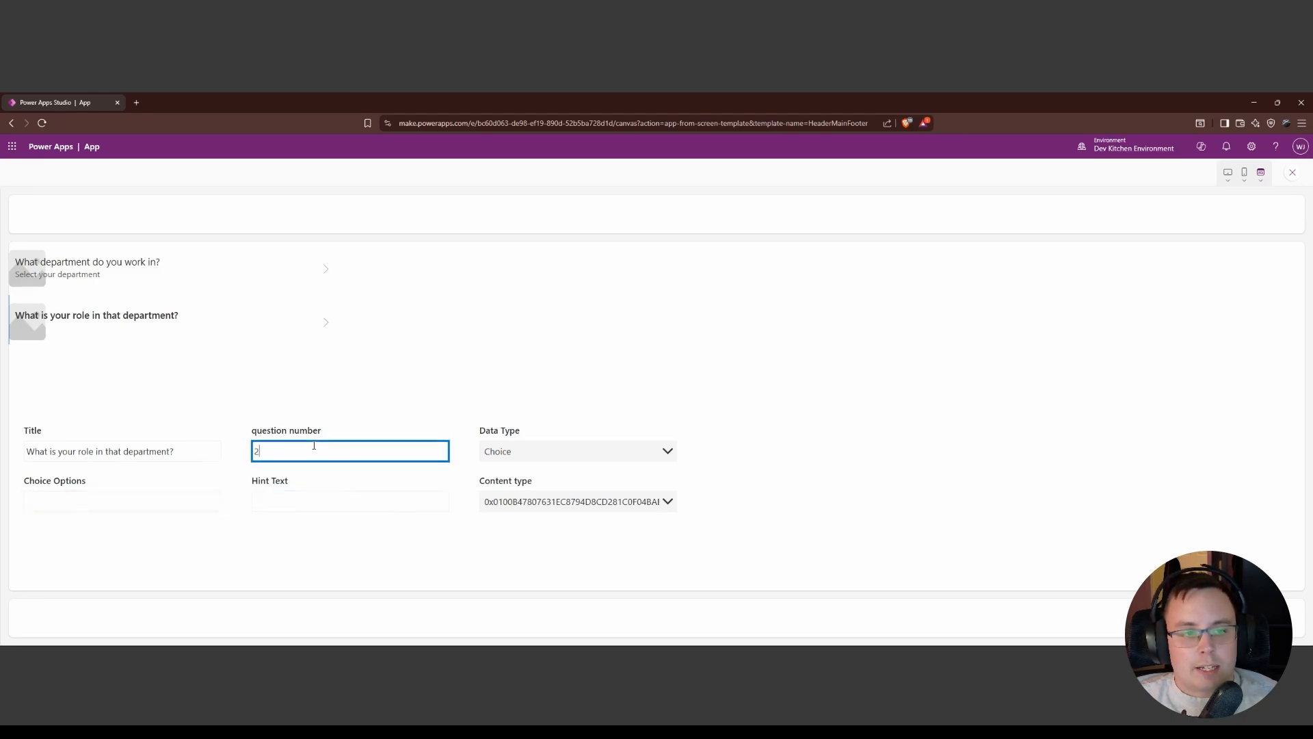
click(589, 454)
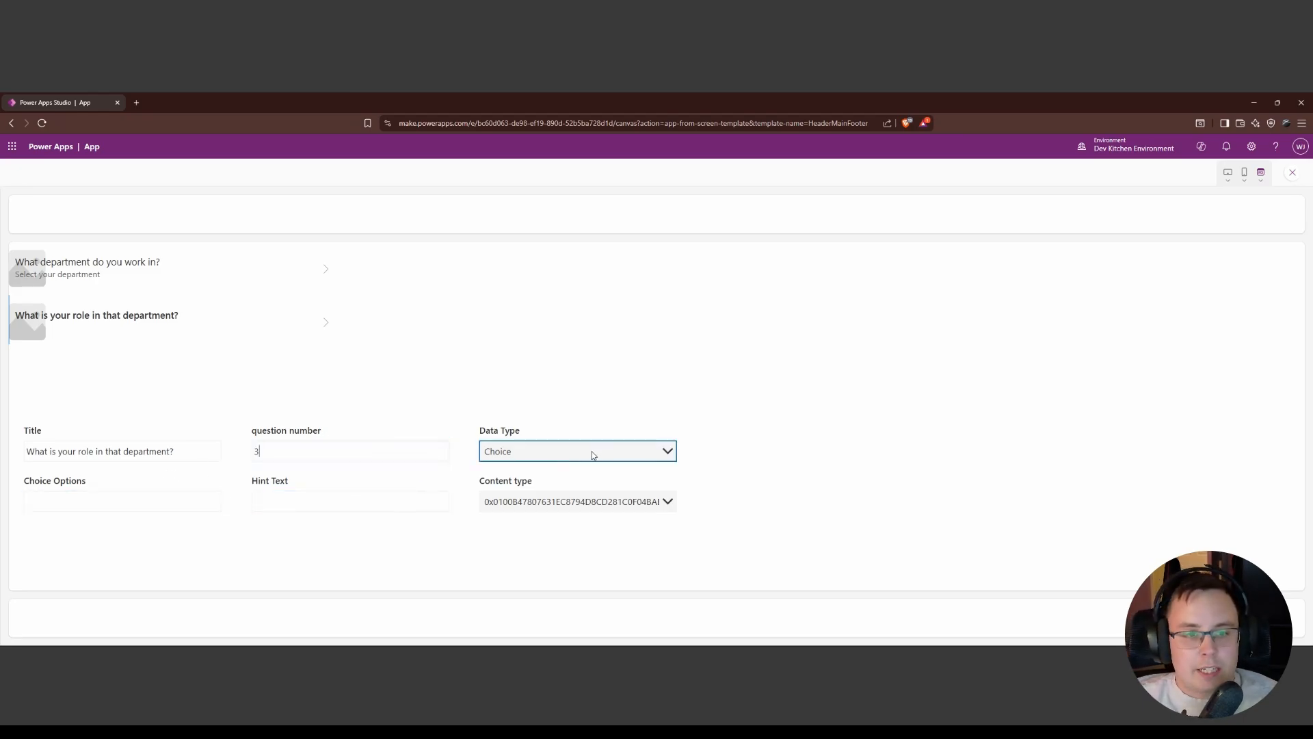
click(542, 500)
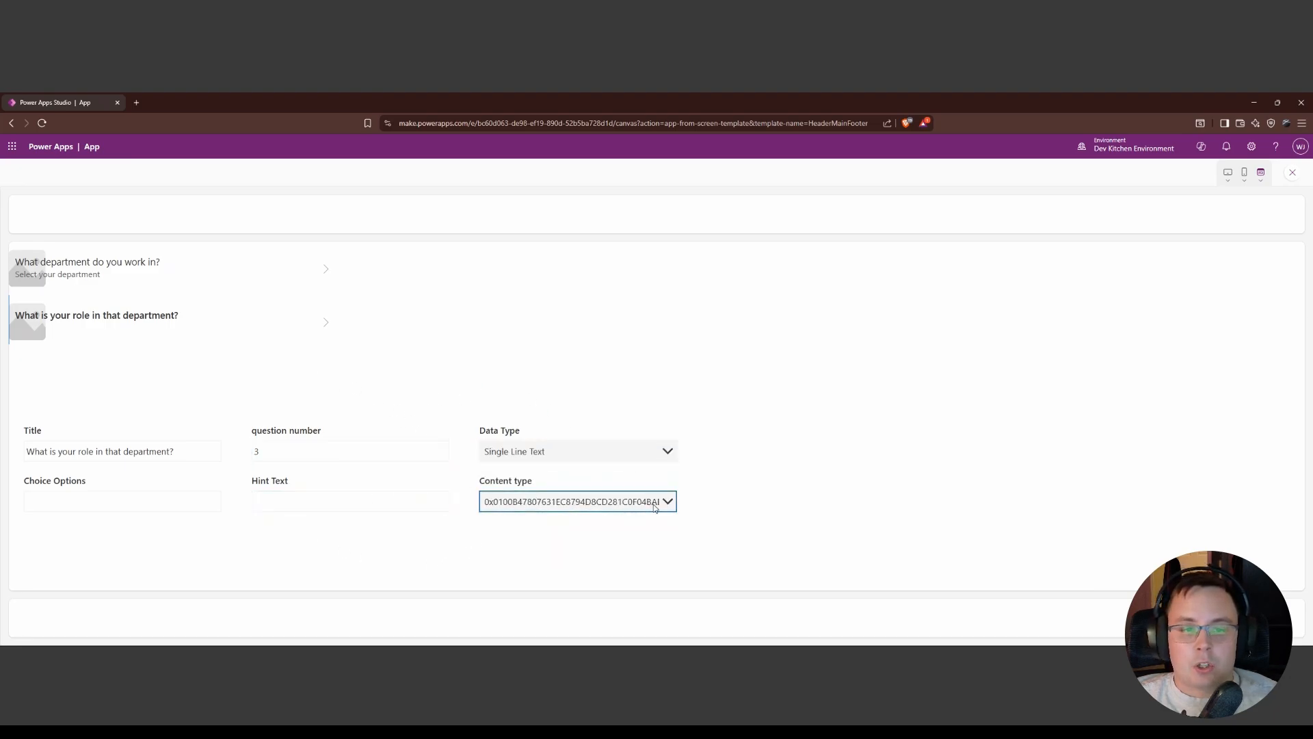
click(654, 507)
click(752, 508)
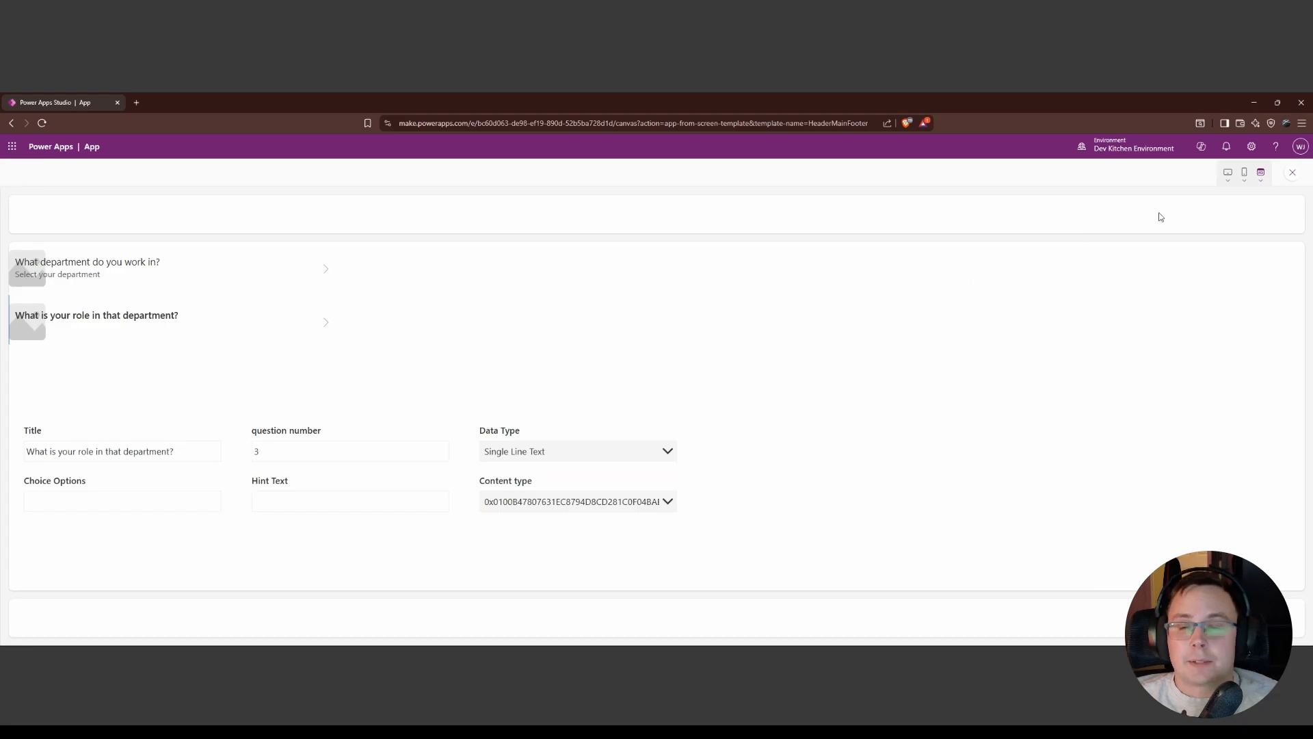
Leave the app preview and insert a button into MainContainer1.
click(1292, 172)
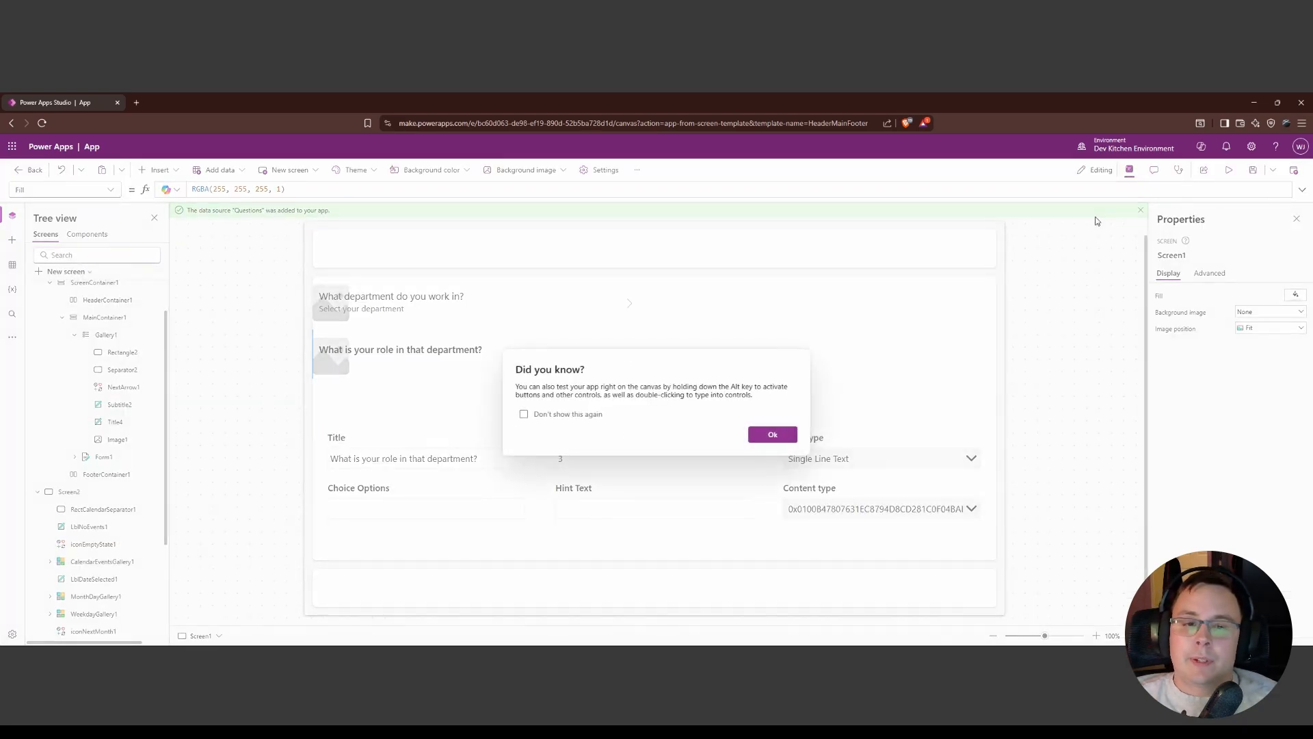
click(766, 440)
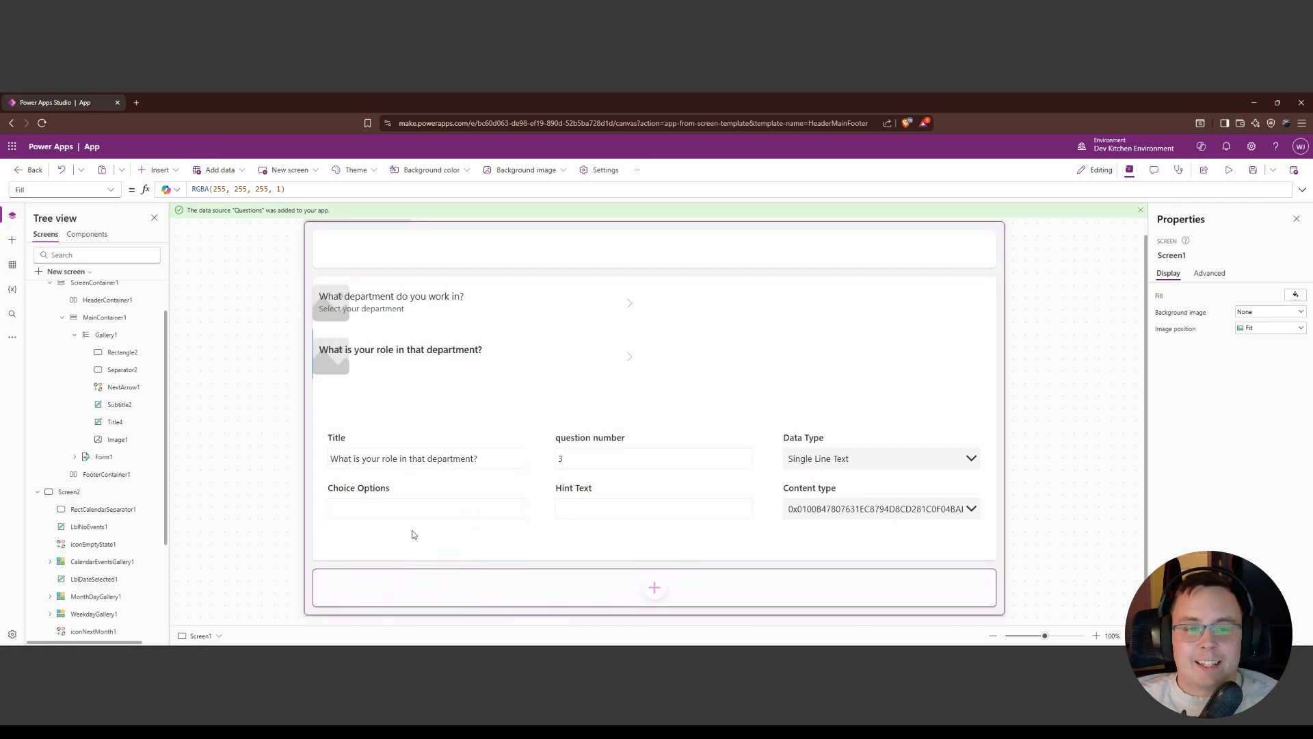
click(111, 318)
click(159, 169)
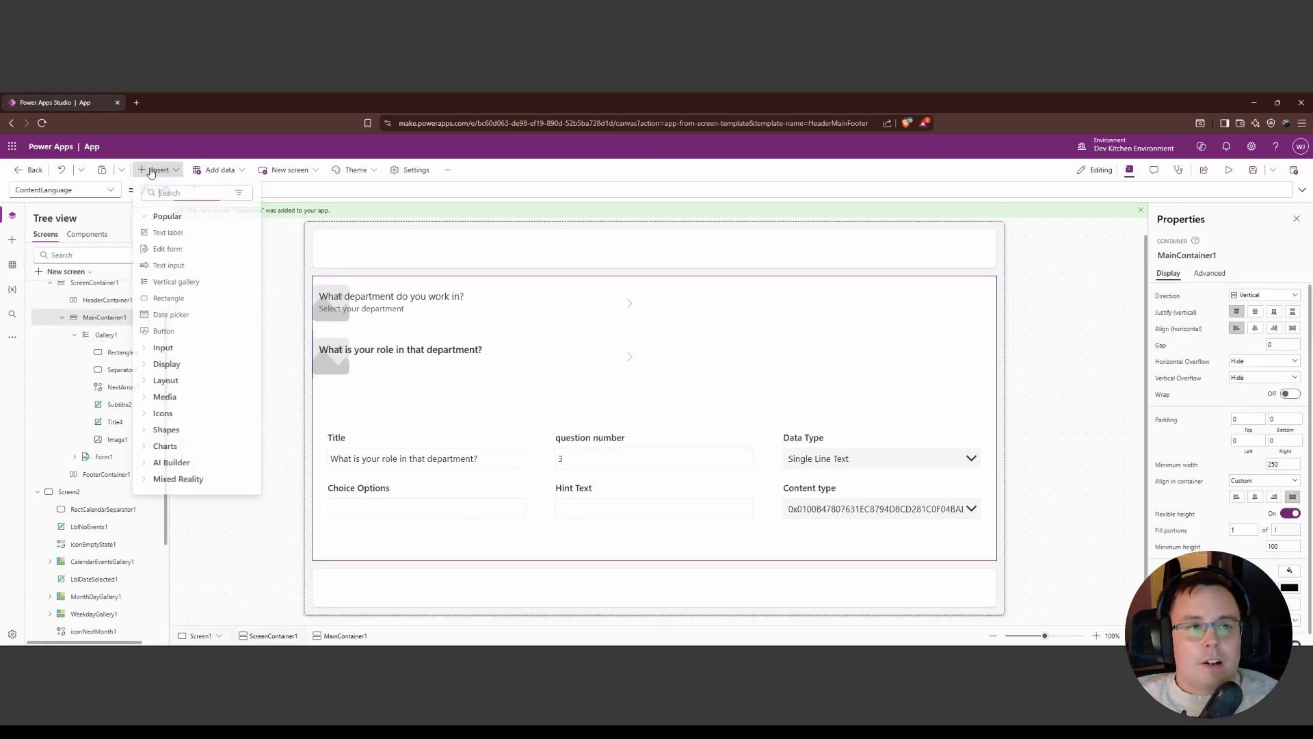
text(Button)
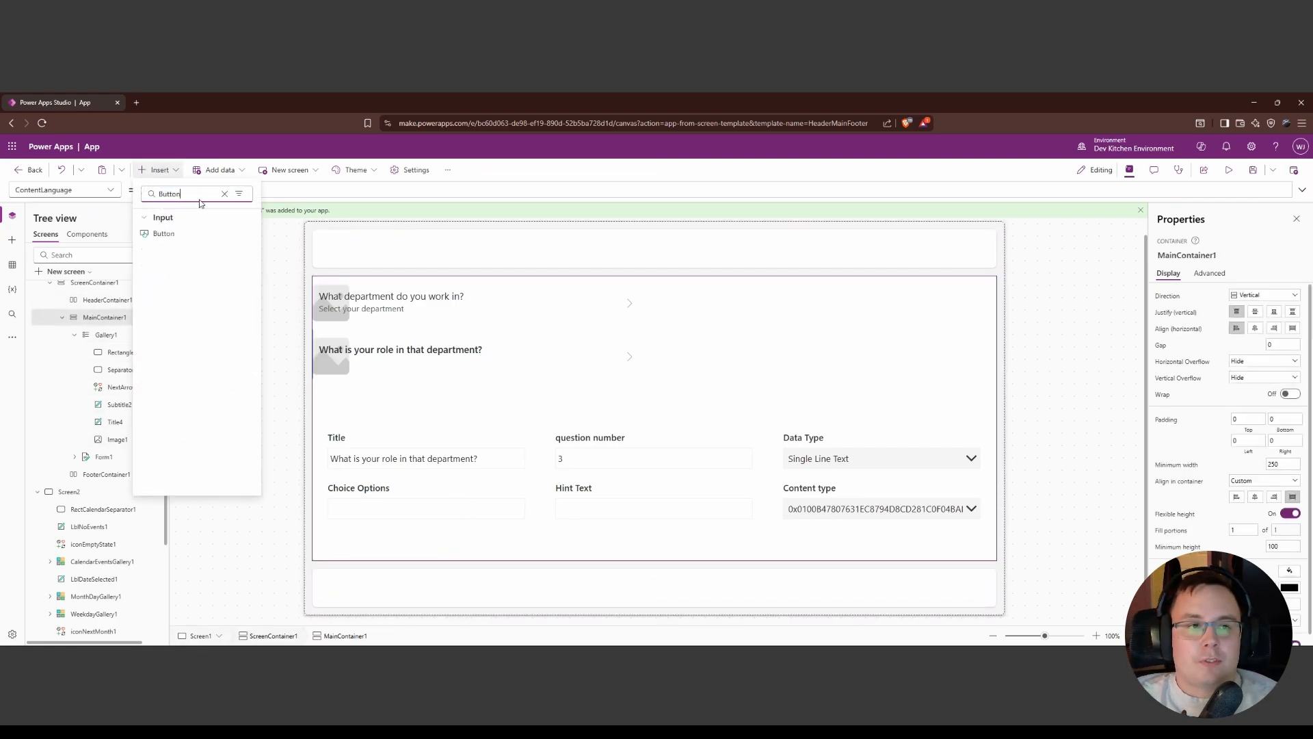
click(164, 233)
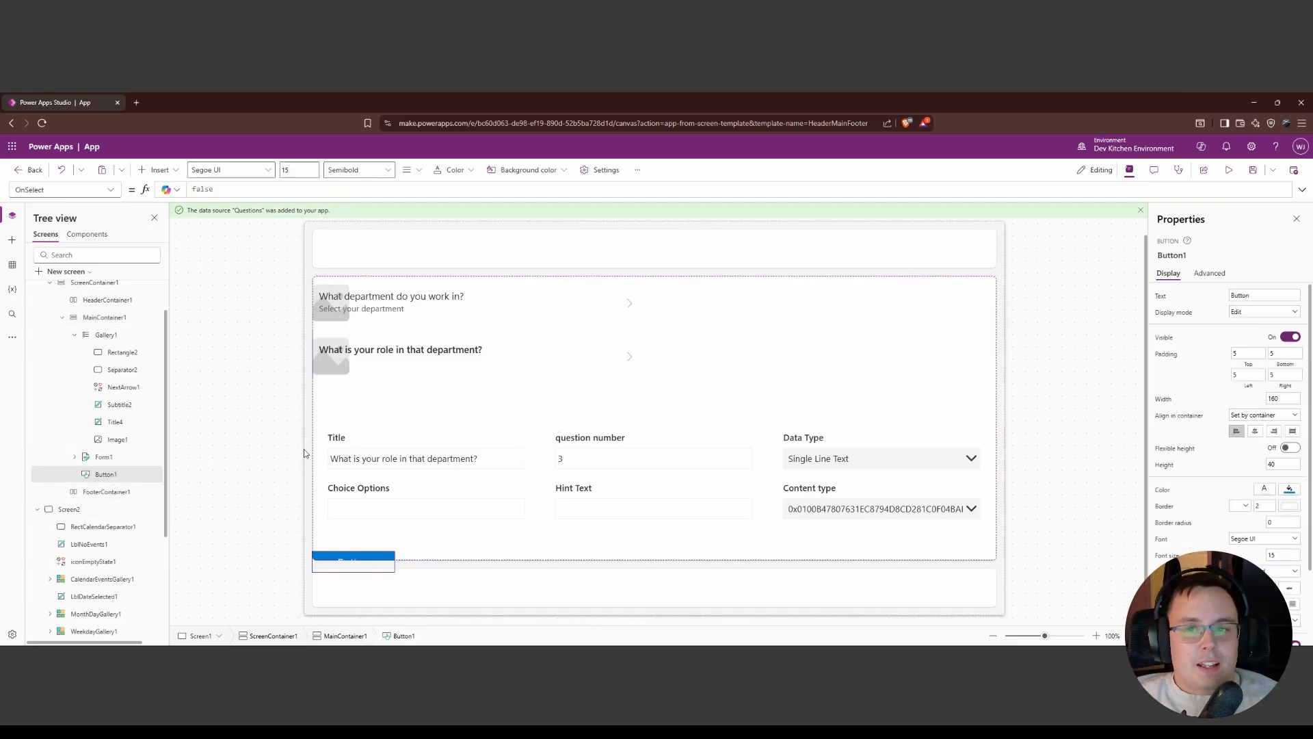
Set the Horizontal Overflow of MainContainer1 to Scroll and check the button in the app preview.
click(105, 318)
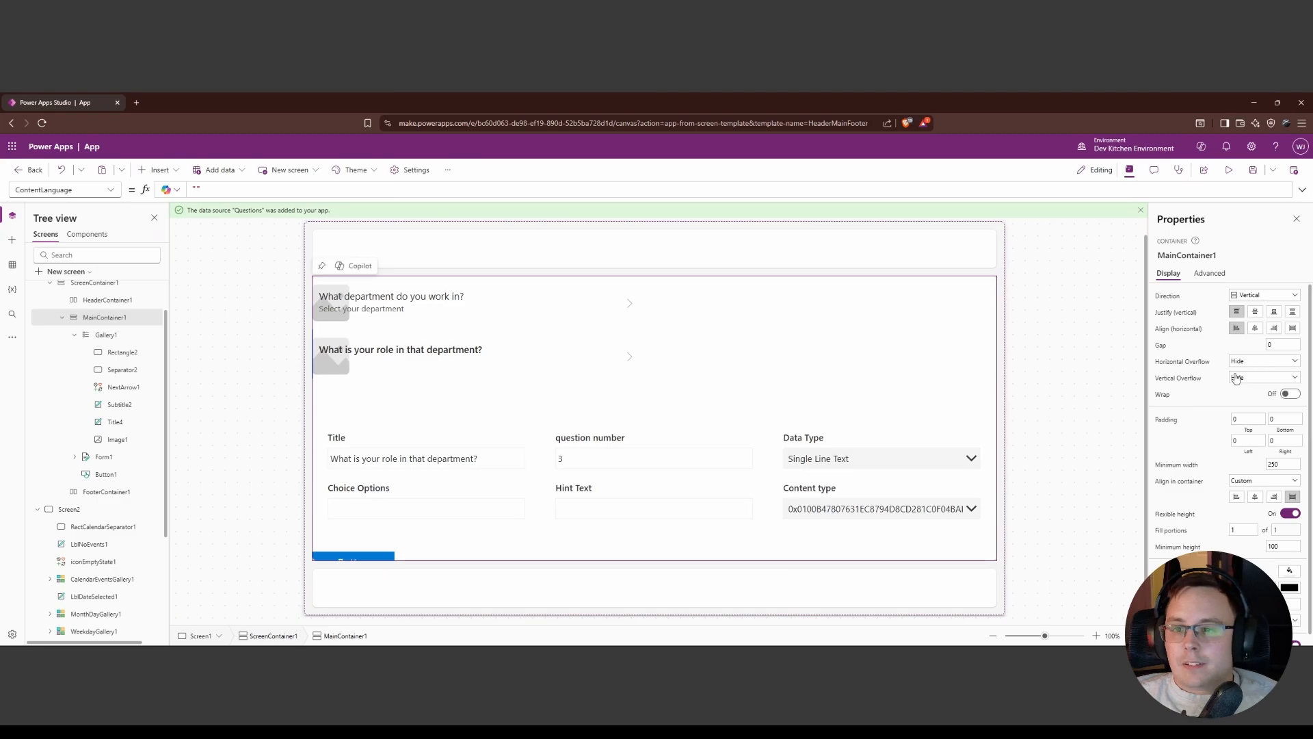
click(1262, 362)
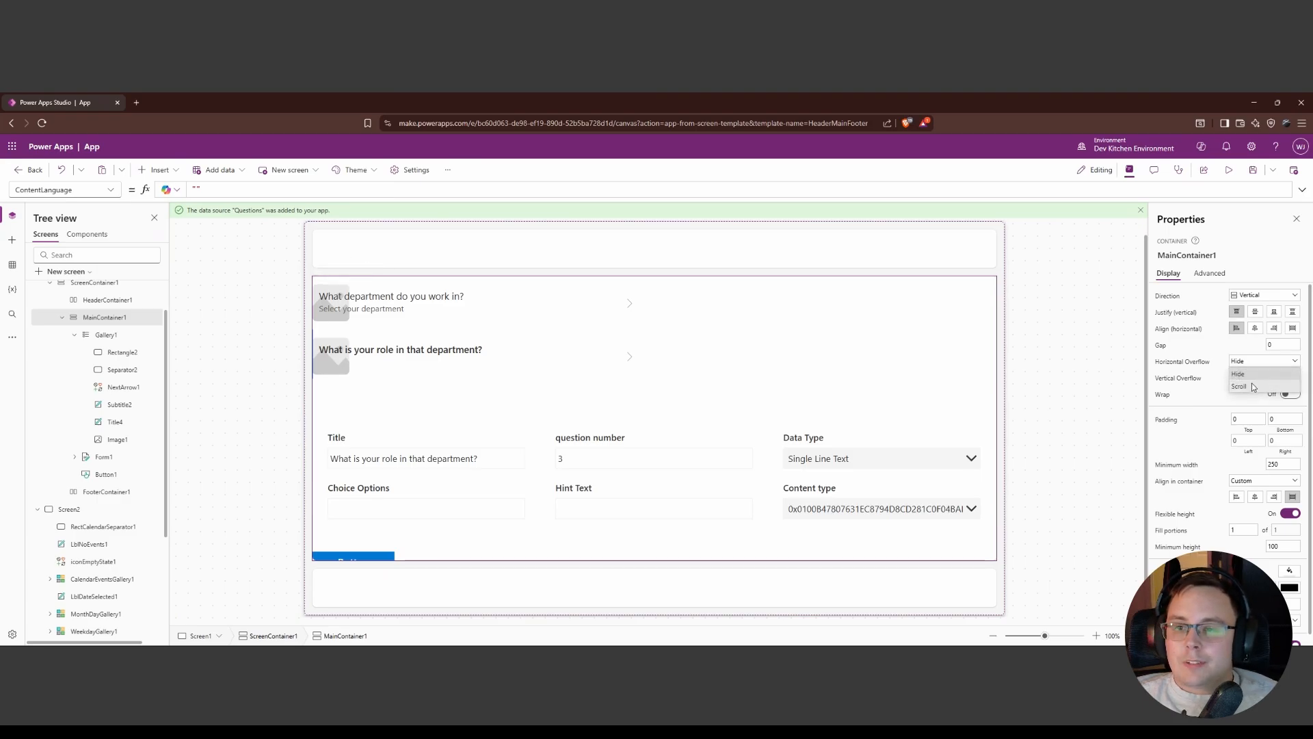
click(1245, 389)
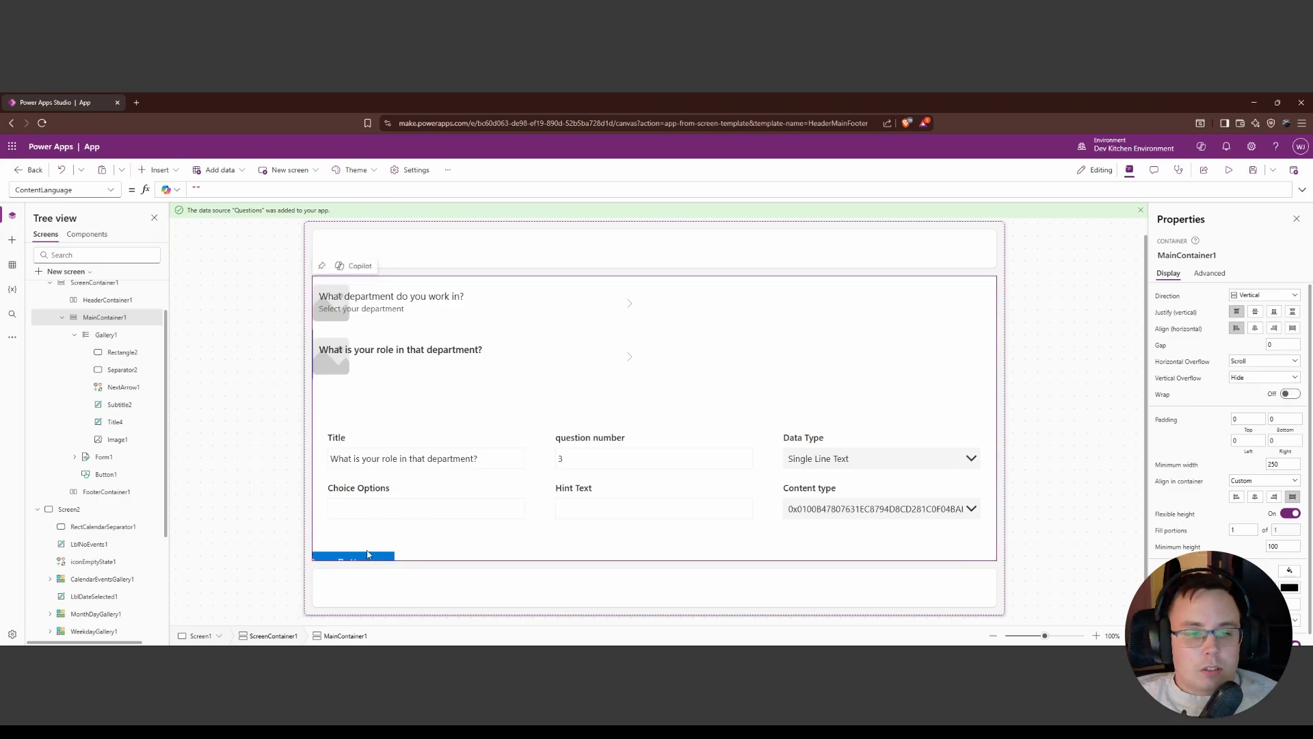
click(1229, 170)
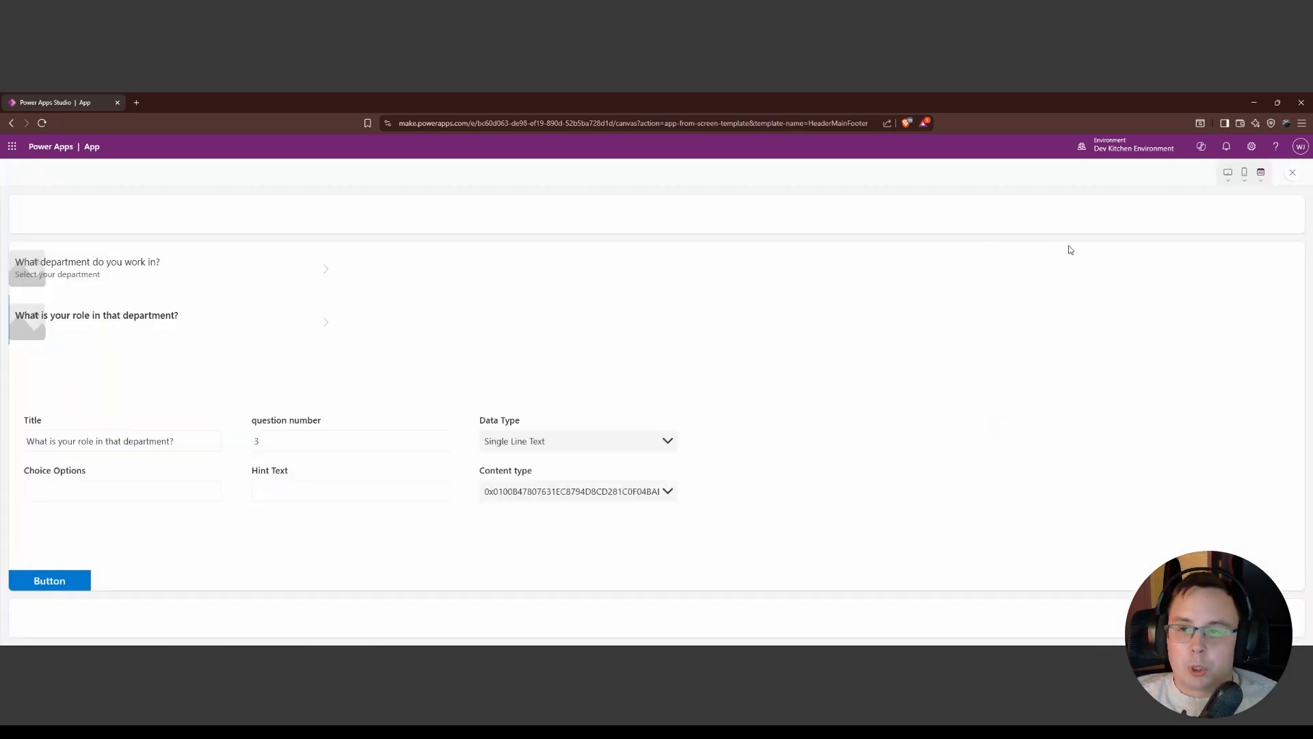
click(1292, 176)
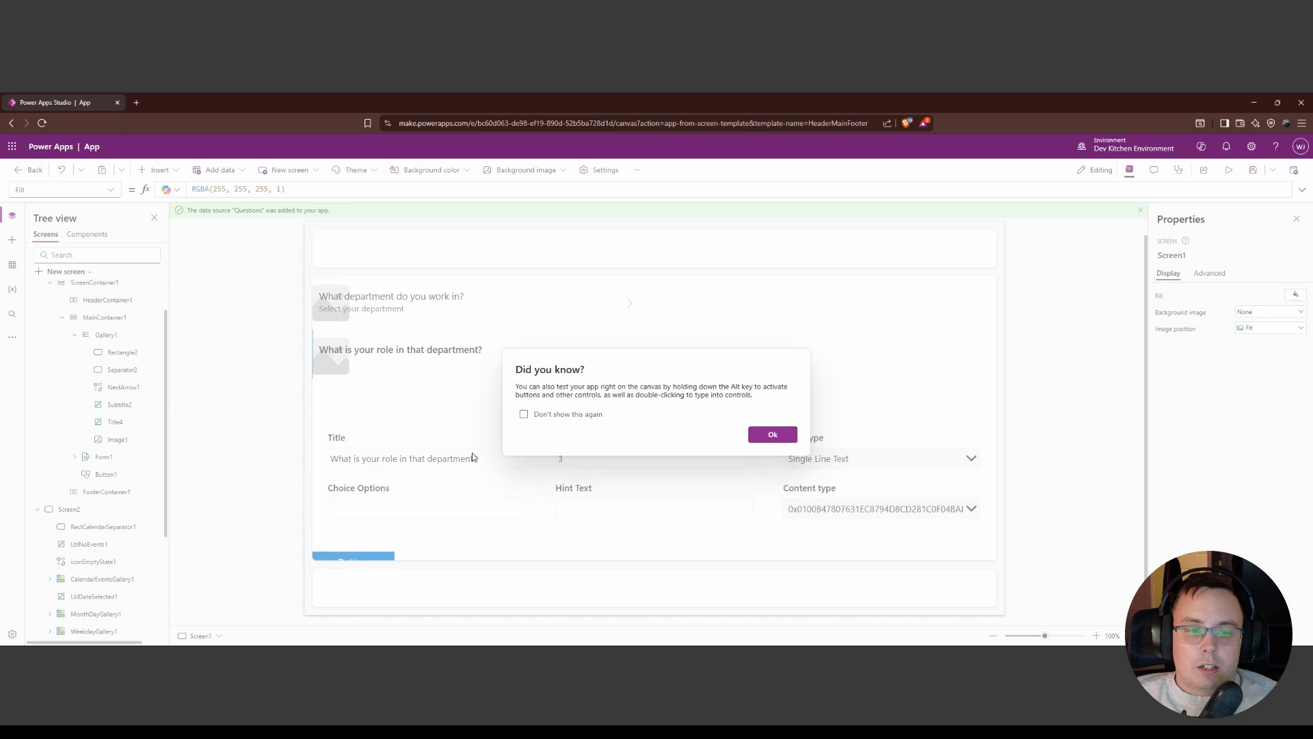
click(763, 435)
Set the OnSelect property of Button1 to SubmitForm(Form1).
click(104, 477)
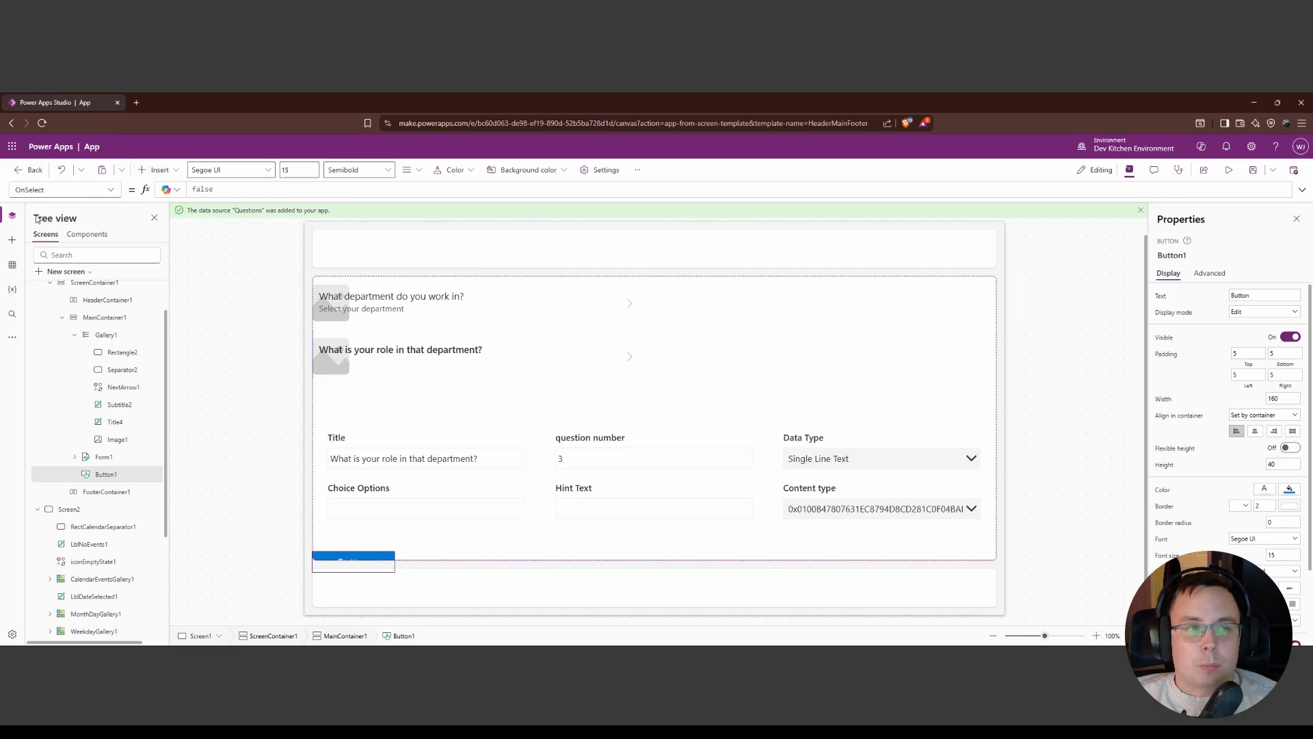
double_click(243, 193)
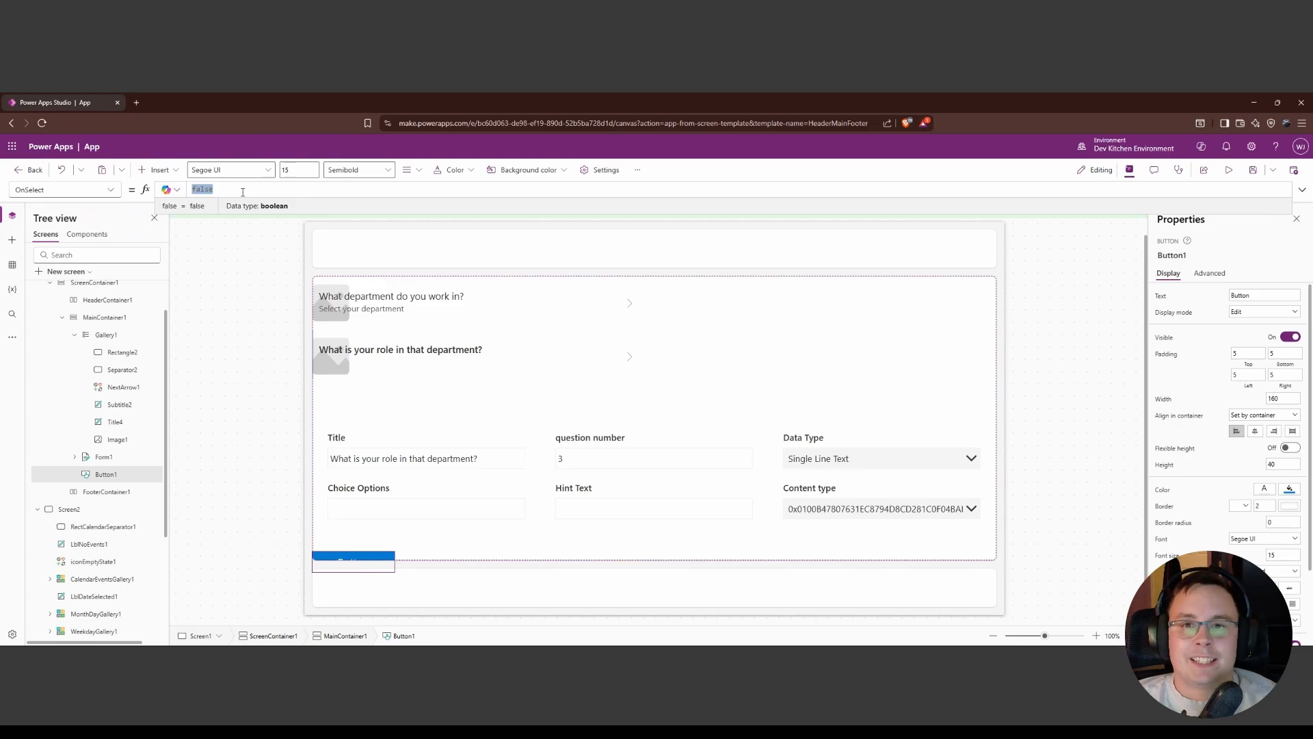
text(Submit)
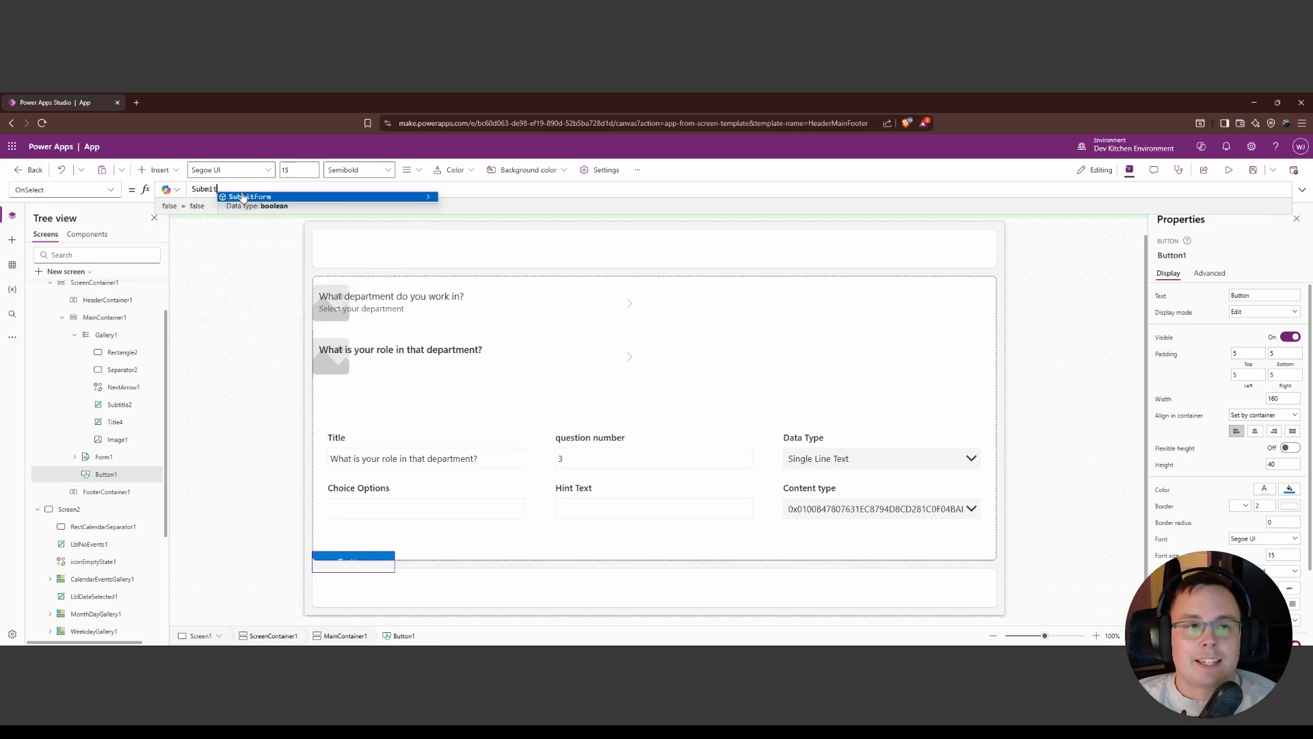
click(243, 198)
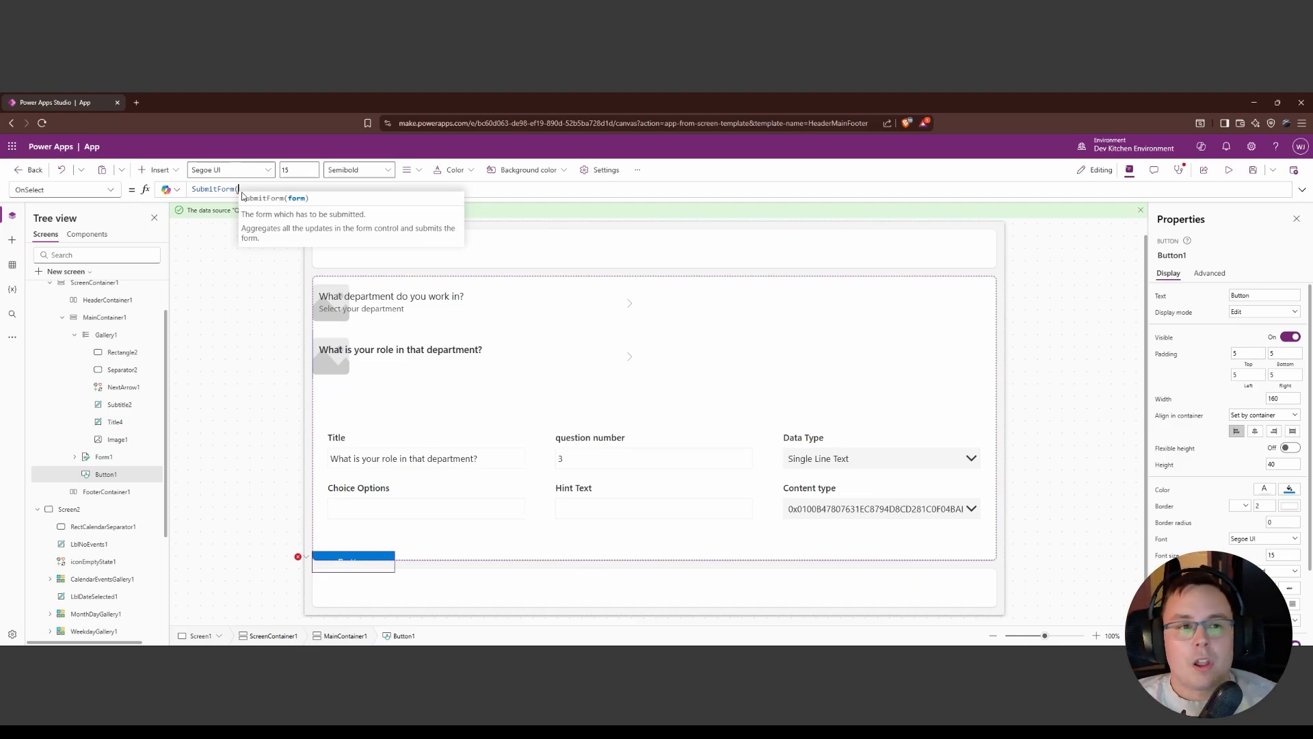
text(Form1))
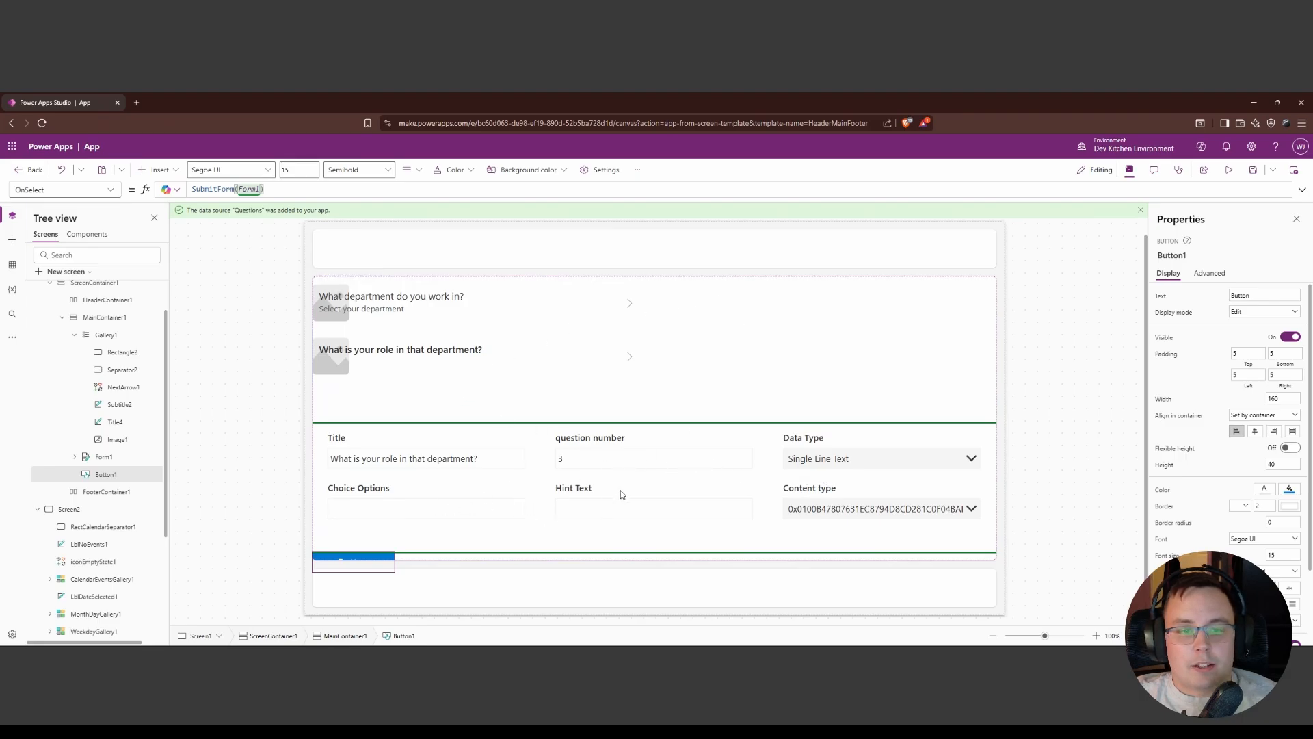
Preview the app, enter "I have now added hint text" as the role question's Hint Text, submit the form and leave the preview.
click(1231, 171)
click(308, 491)
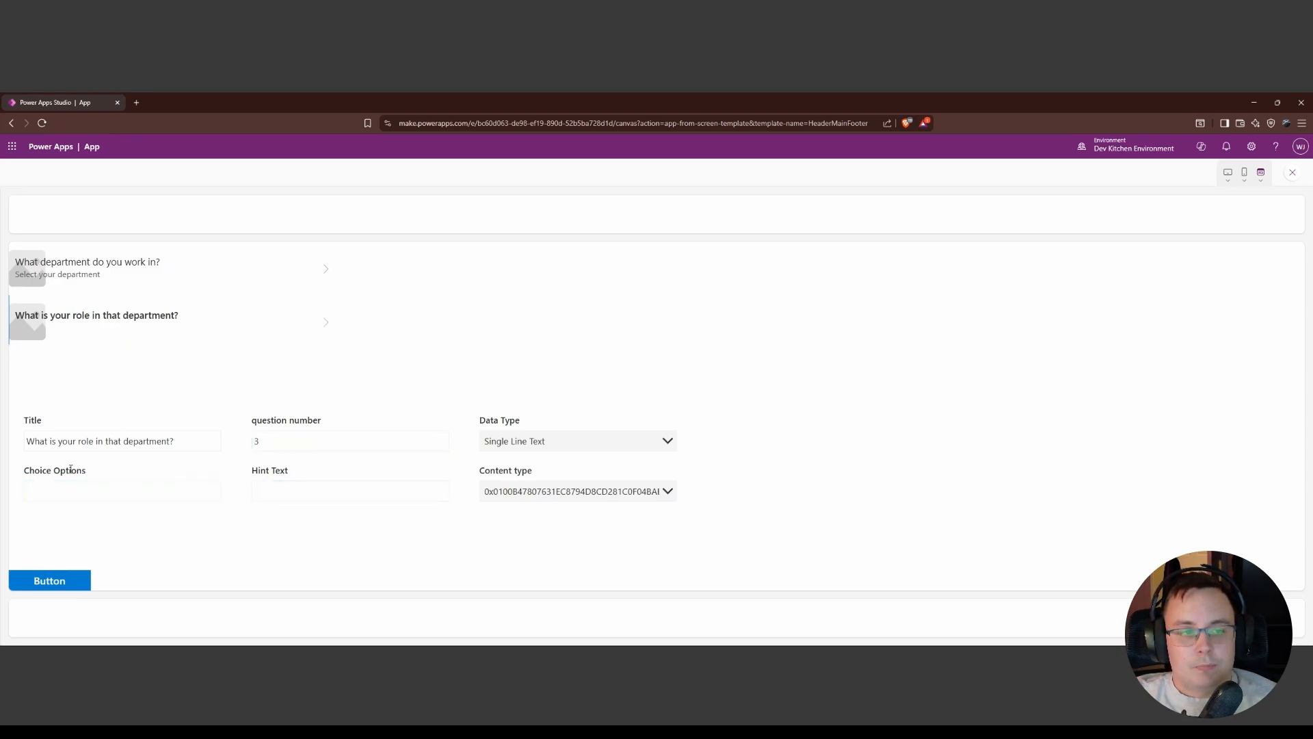
click(307, 489)
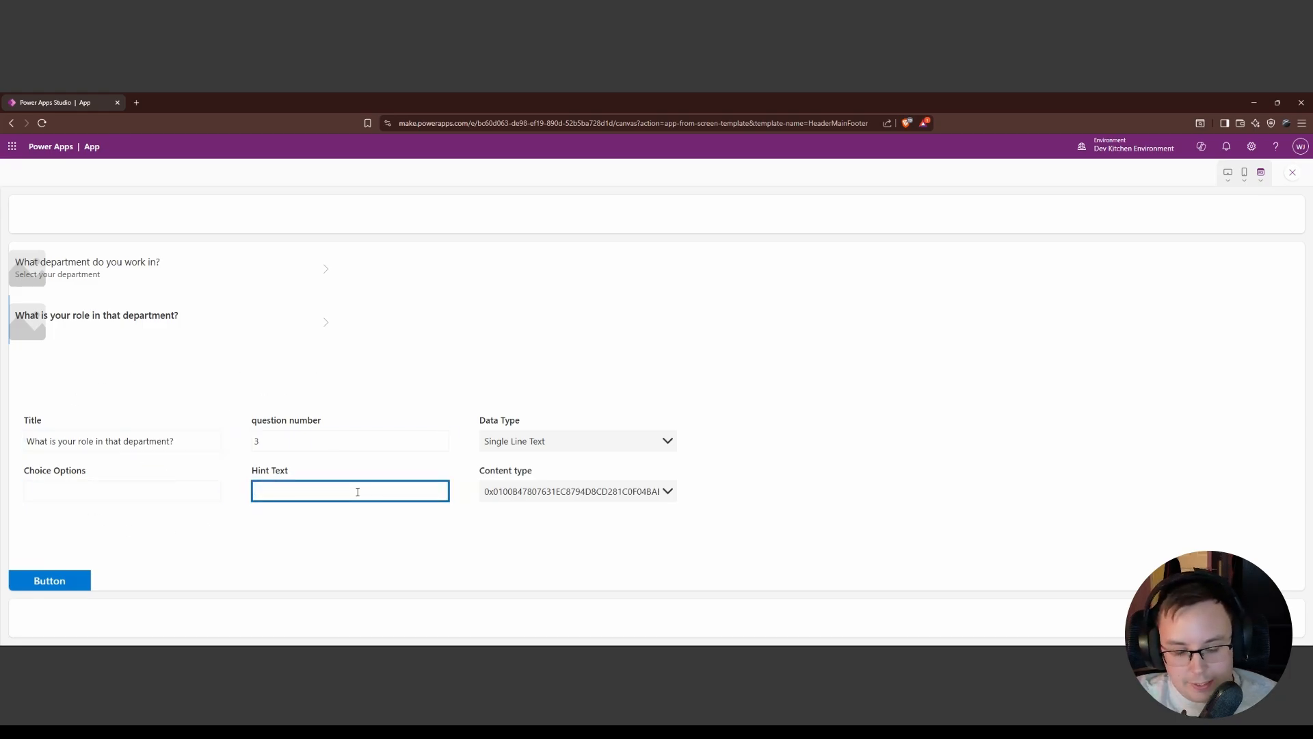
text(I have now add)
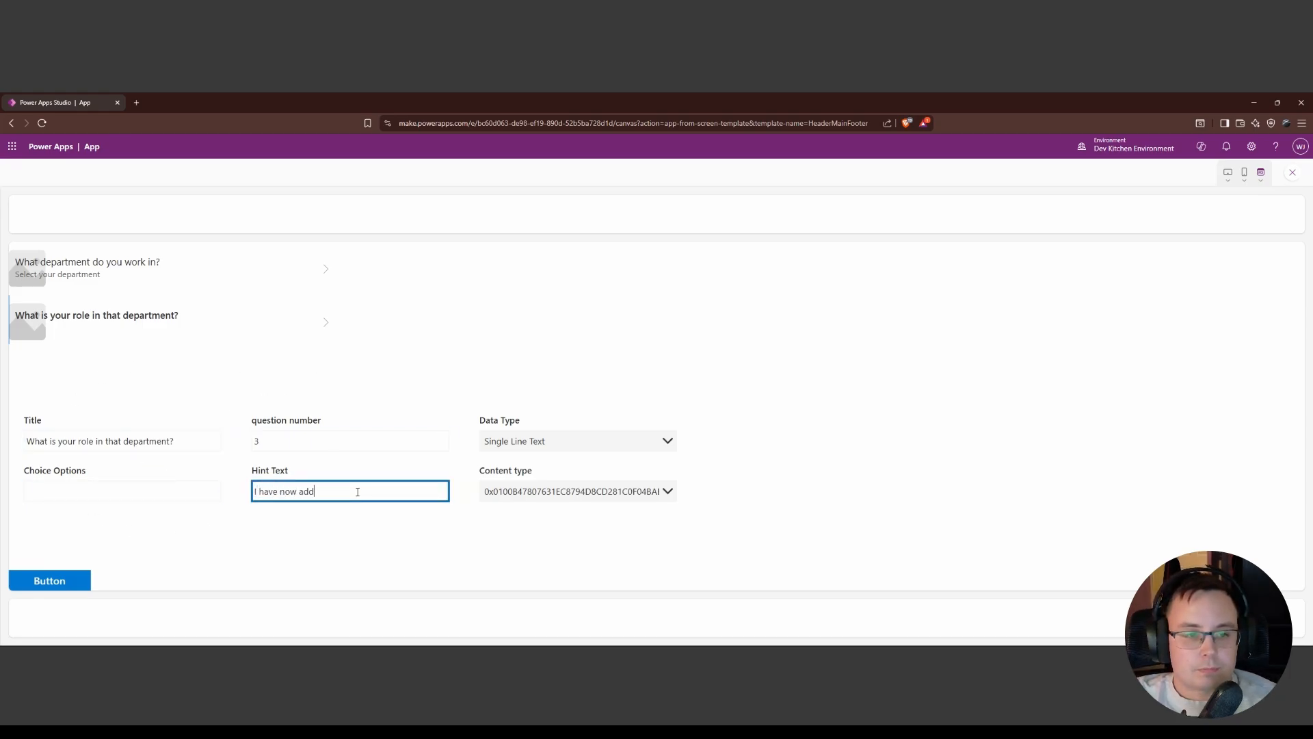
text(ed hint text)
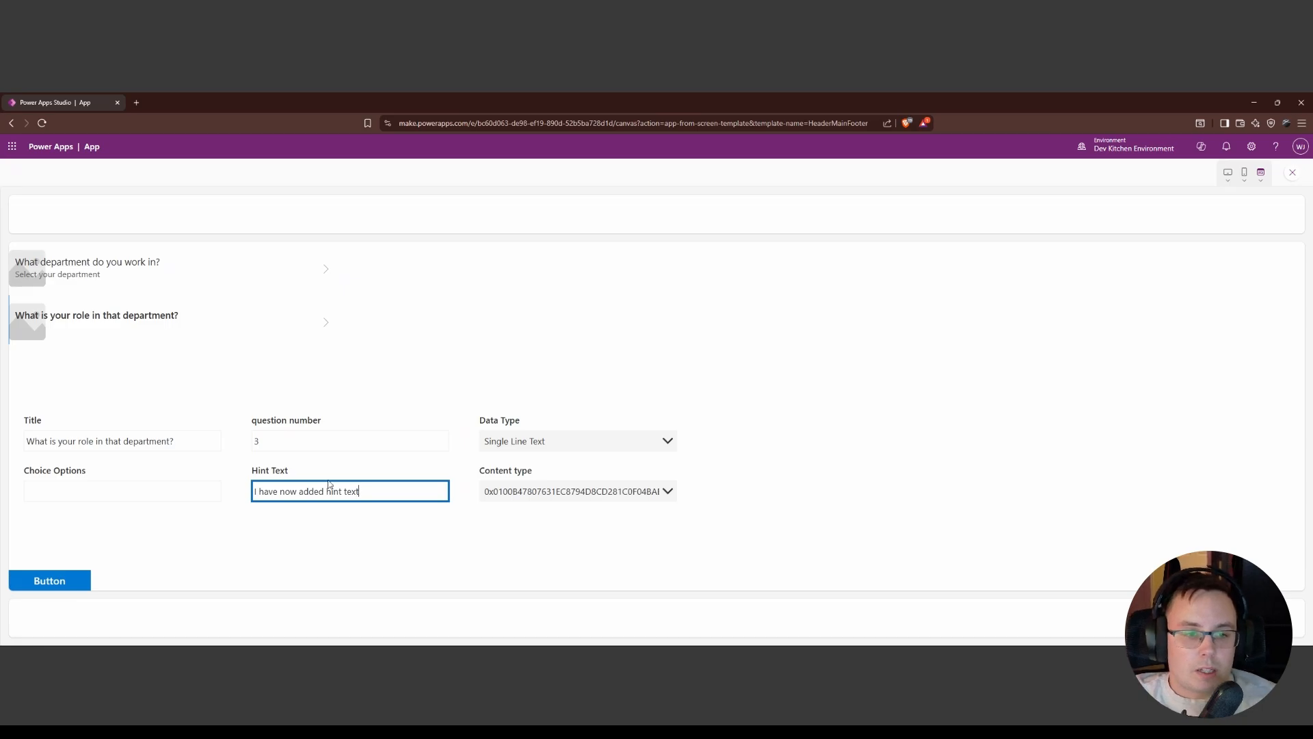
click(64, 584)
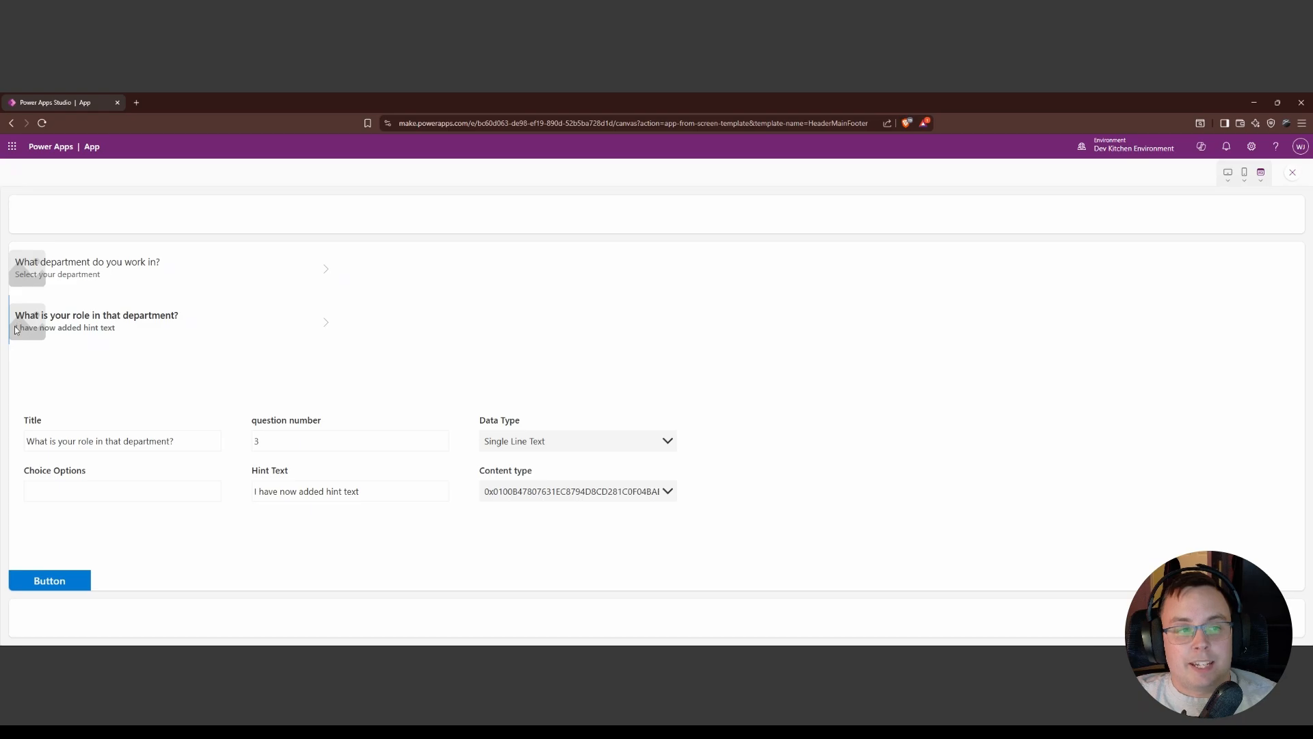
drag(122, 333, 15, 331)
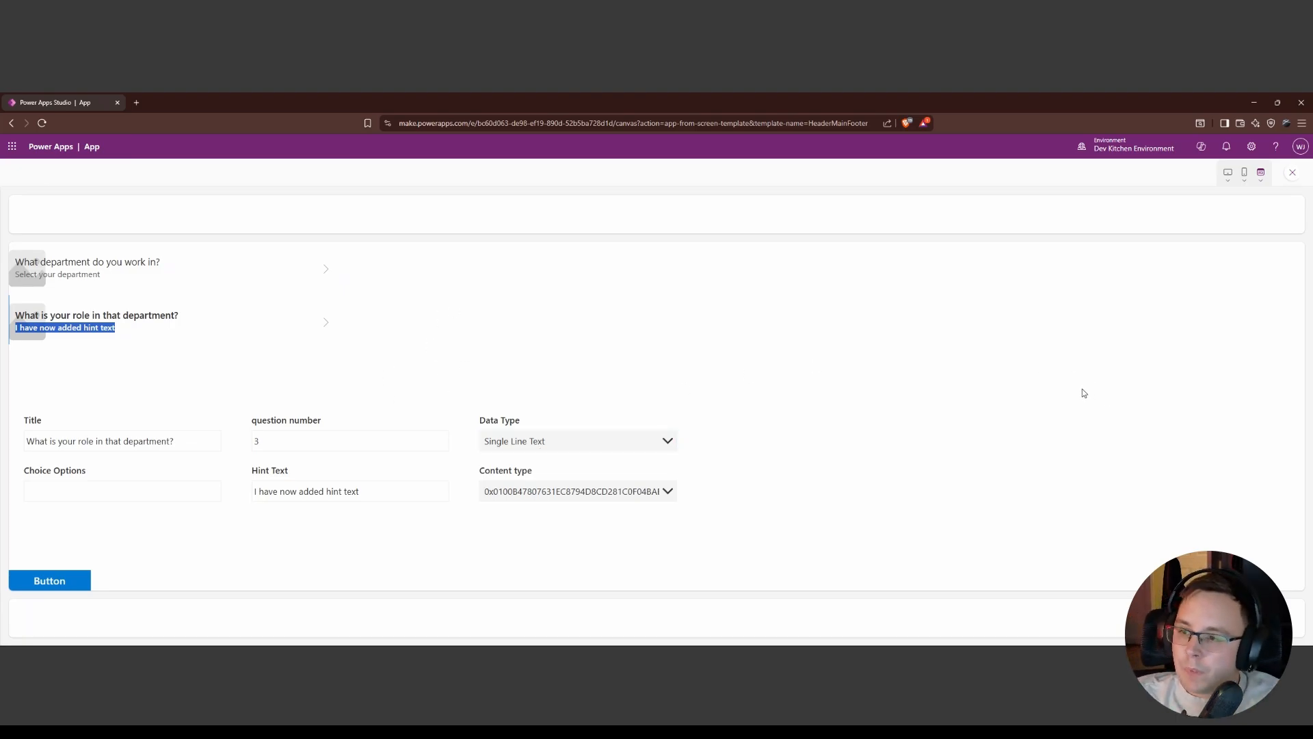
click(1292, 173)
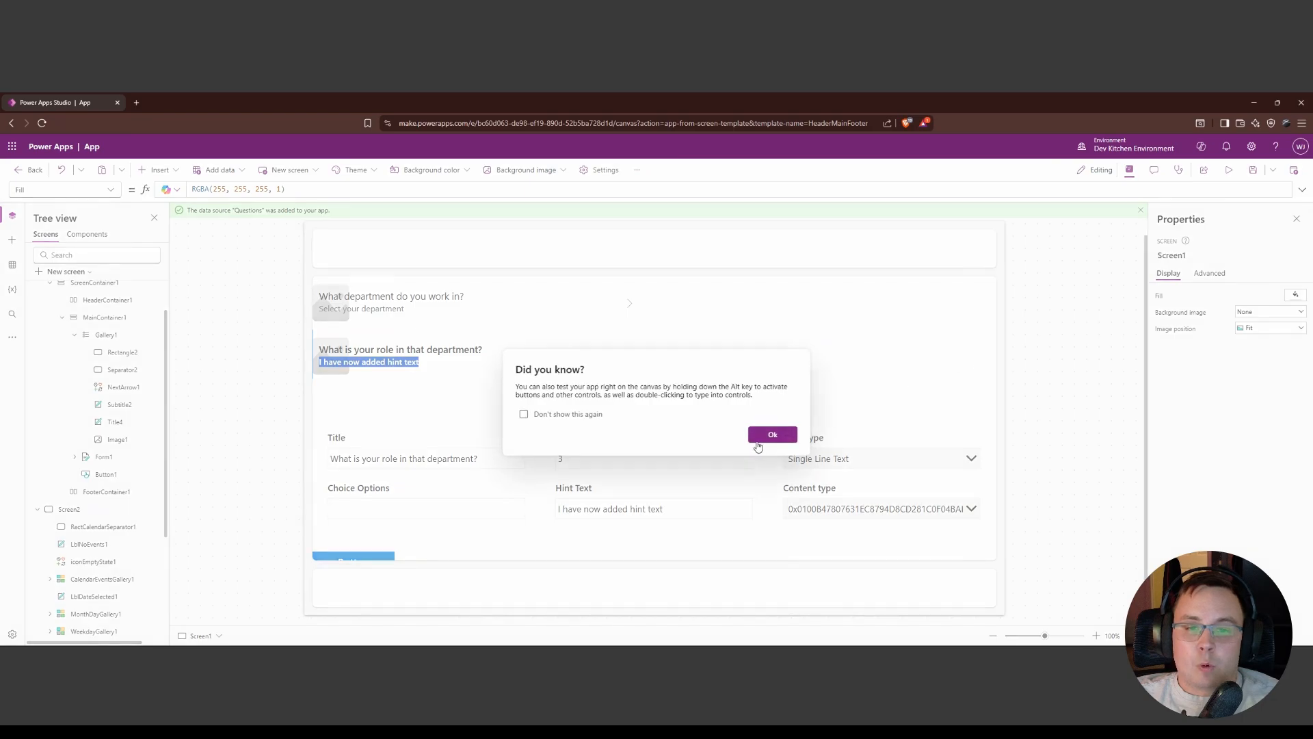
click(771, 434)
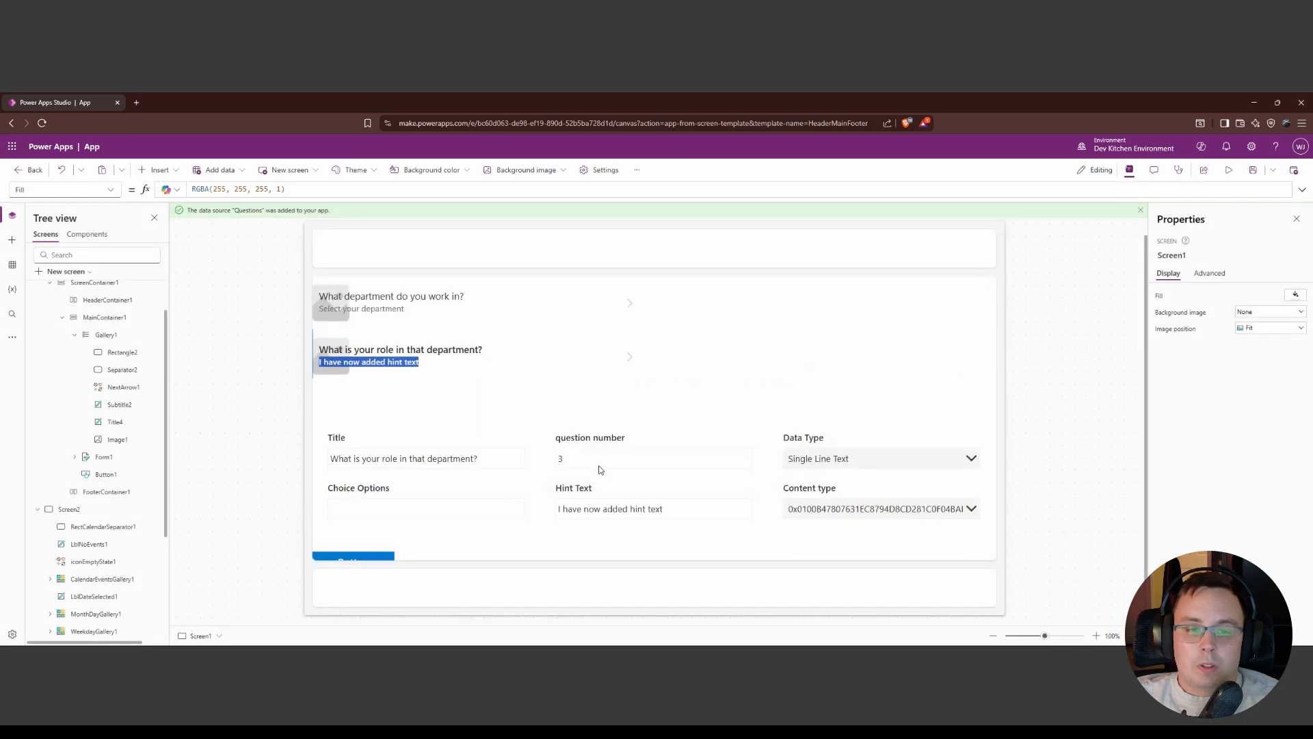
Change the default mode of Form1 to New.
click(115, 464)
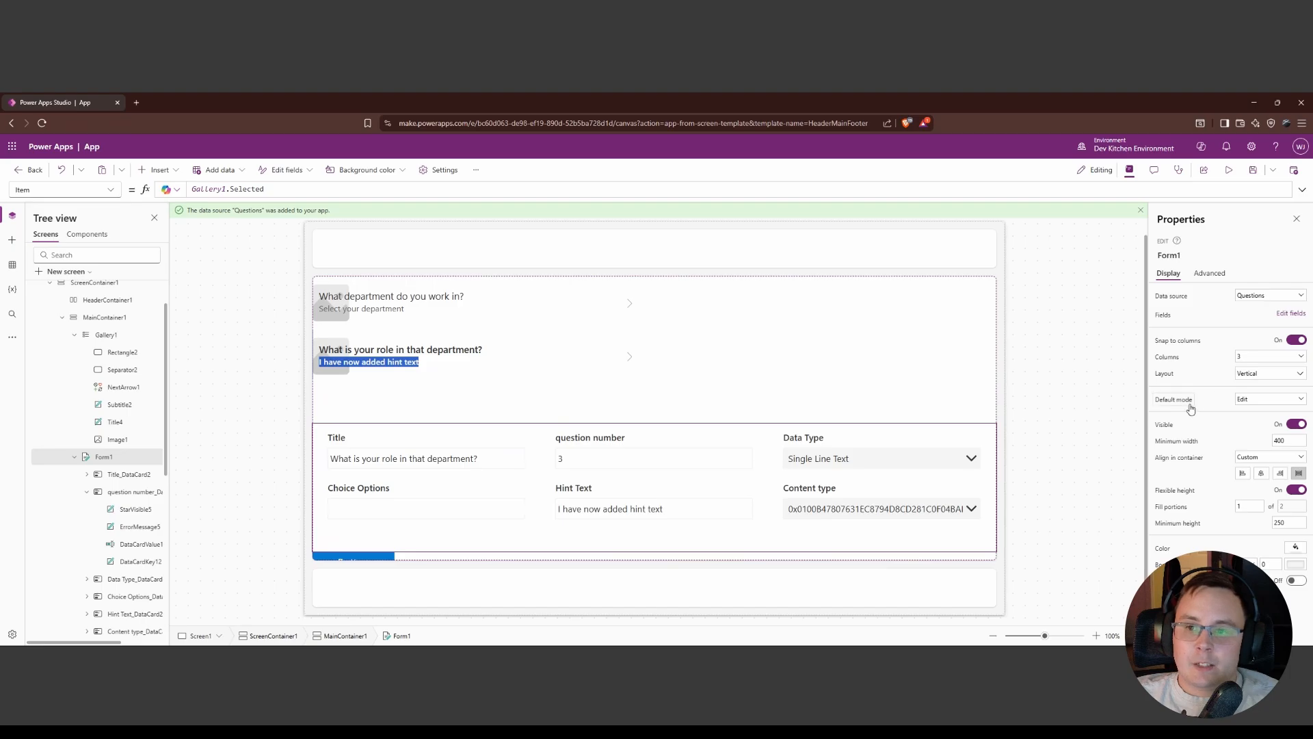
click(1276, 406)
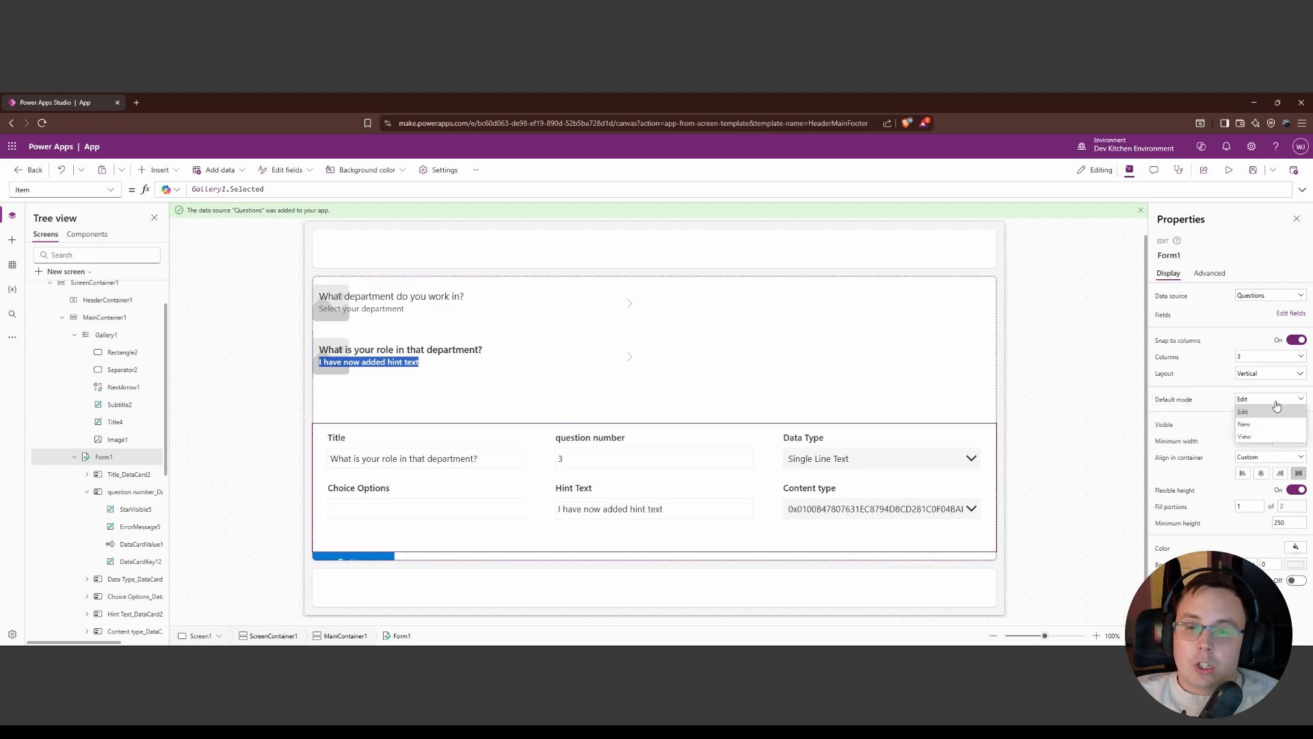
click(1256, 425)
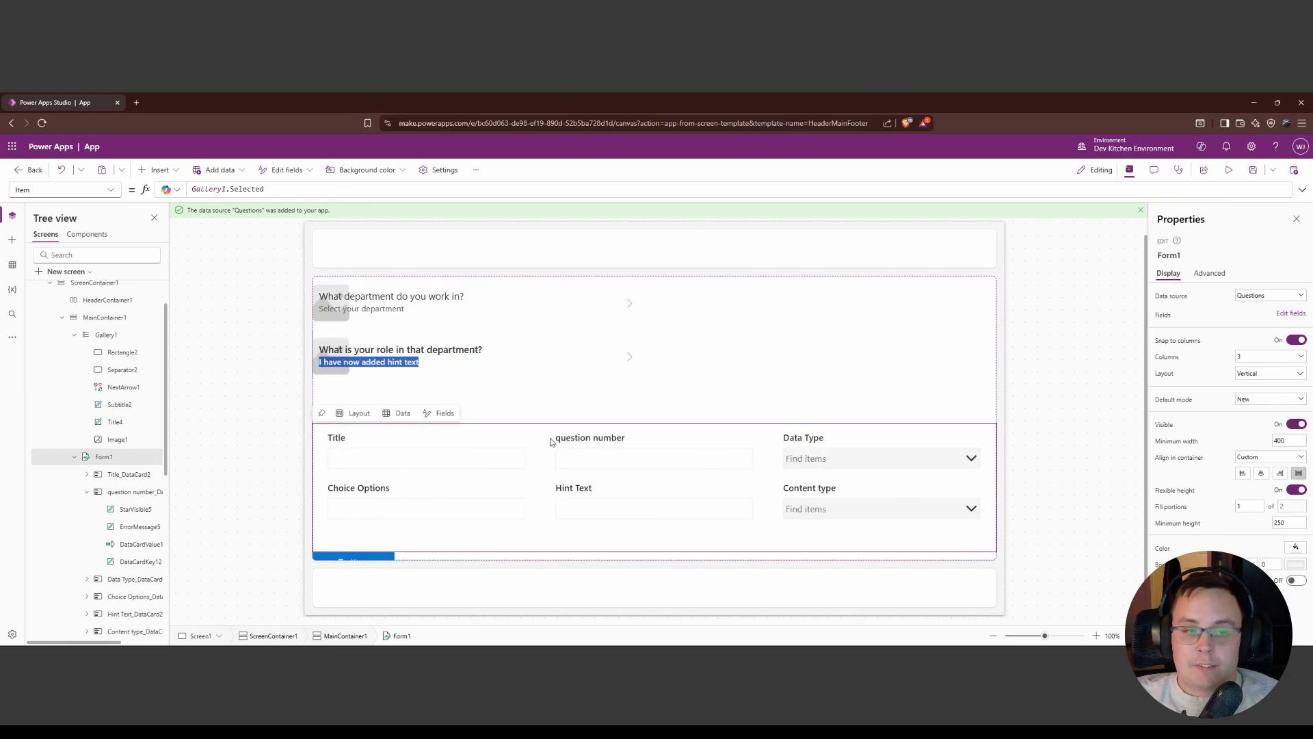
In the app preview, submit a new question titled "This is an additional question" with question number 3, then return to editing.
click(1232, 170)
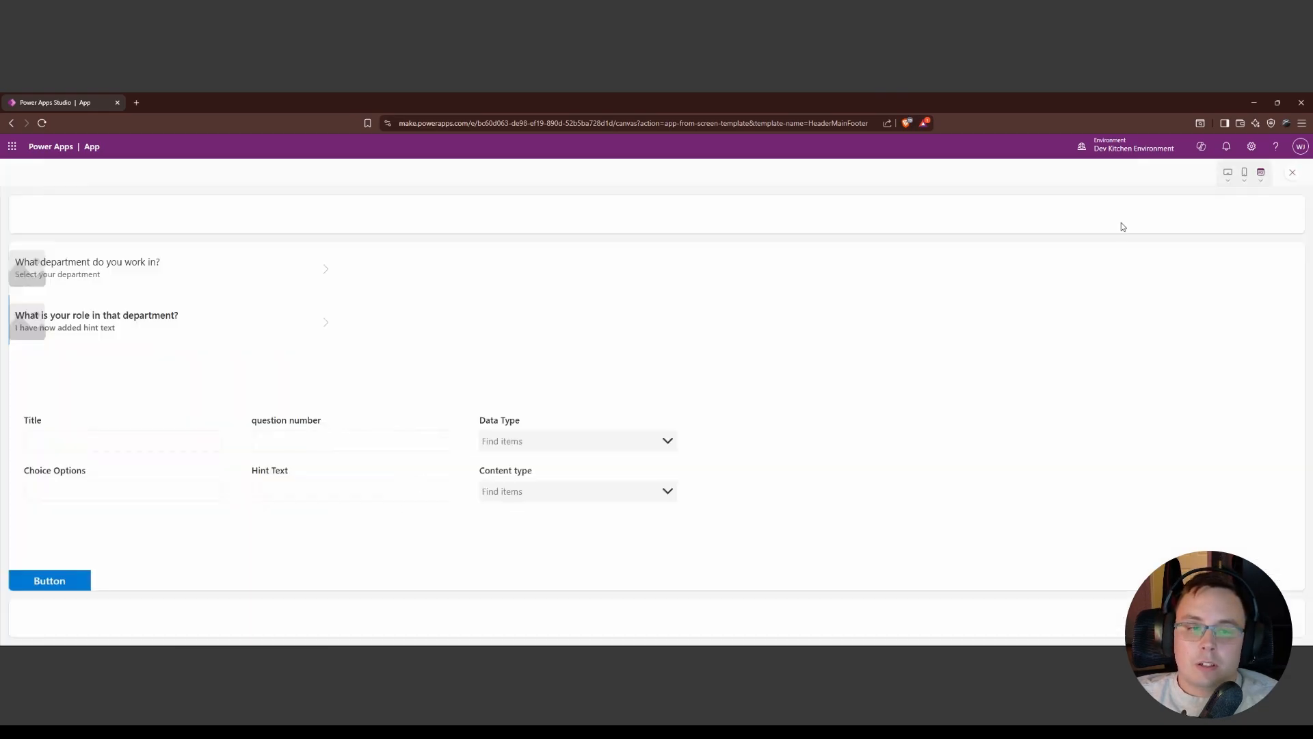
click(178, 441)
text(This i)
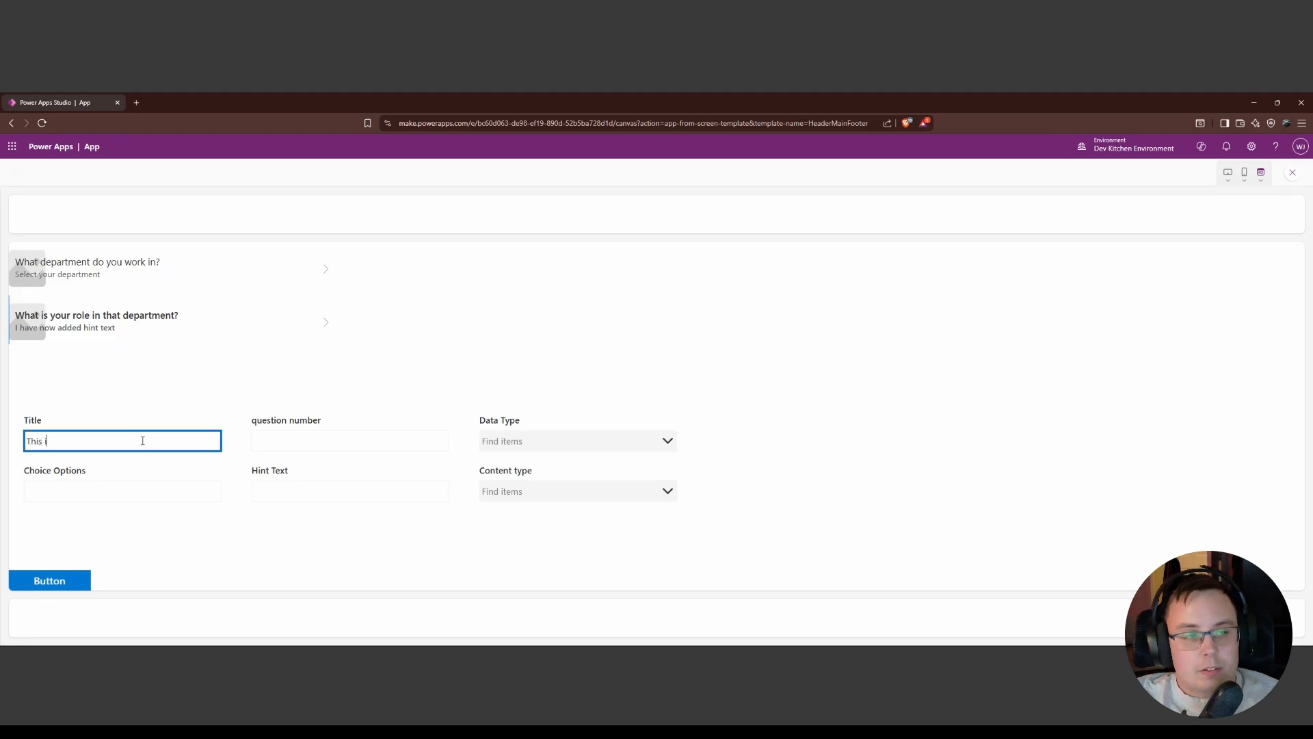
text(s an additional question)
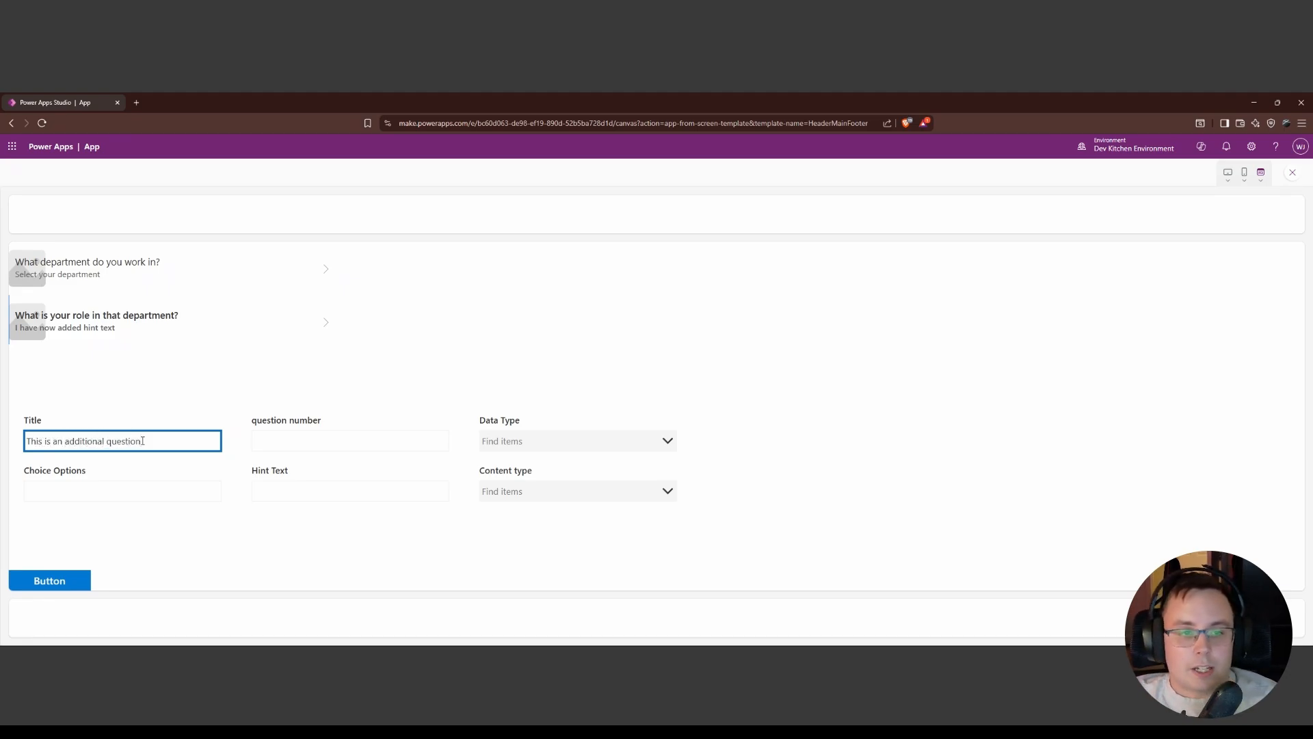
click(316, 436)
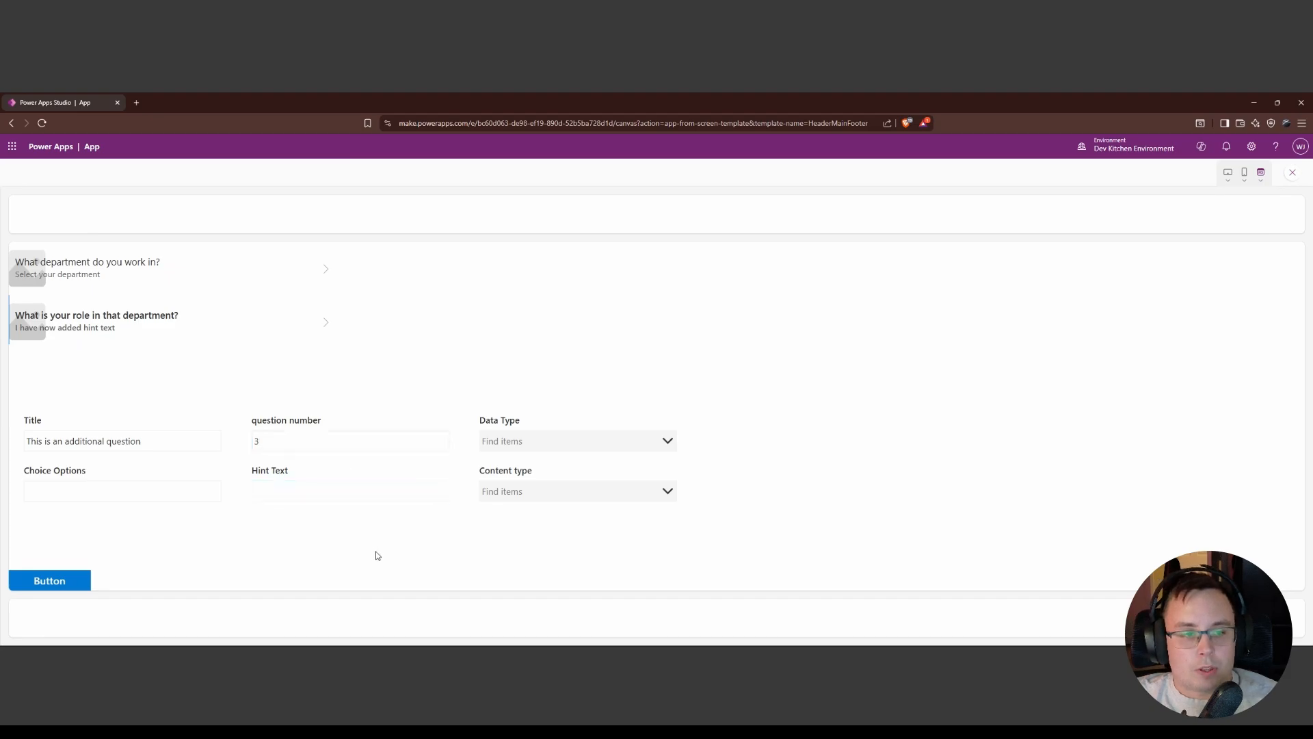
click(70, 581)
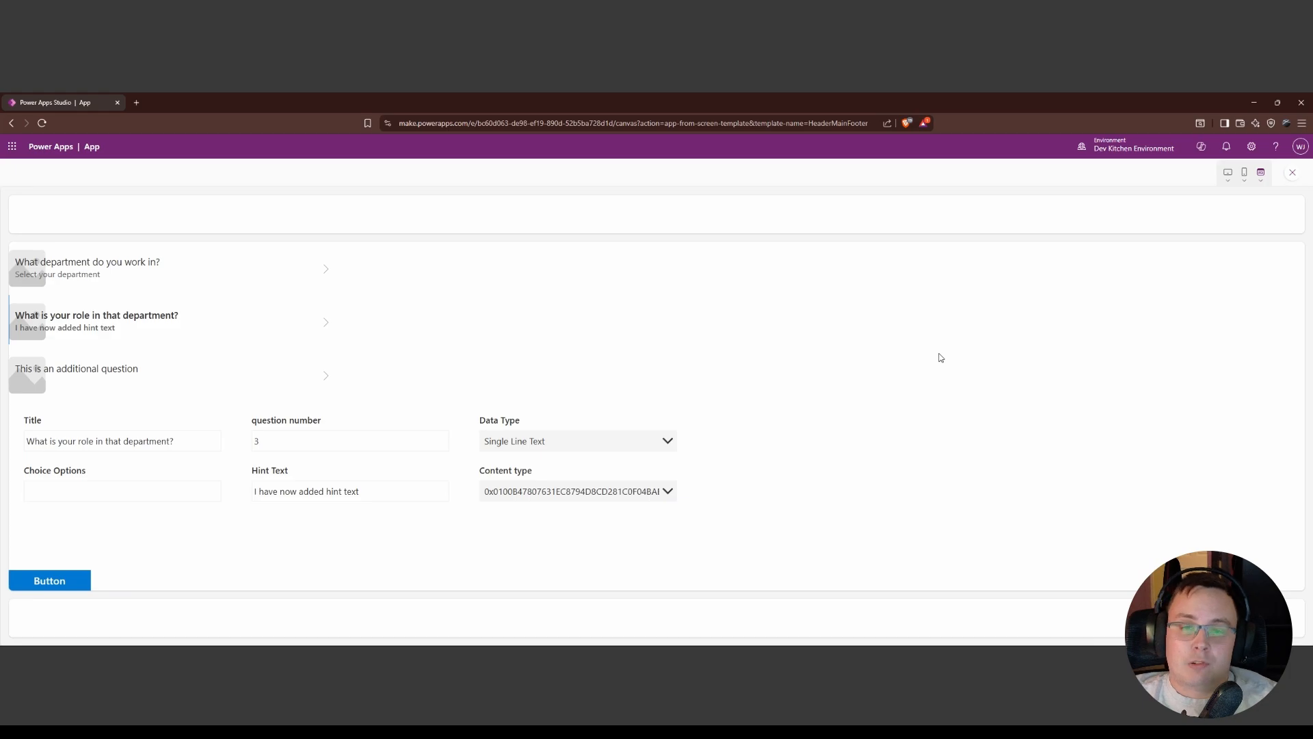
click(1292, 172)
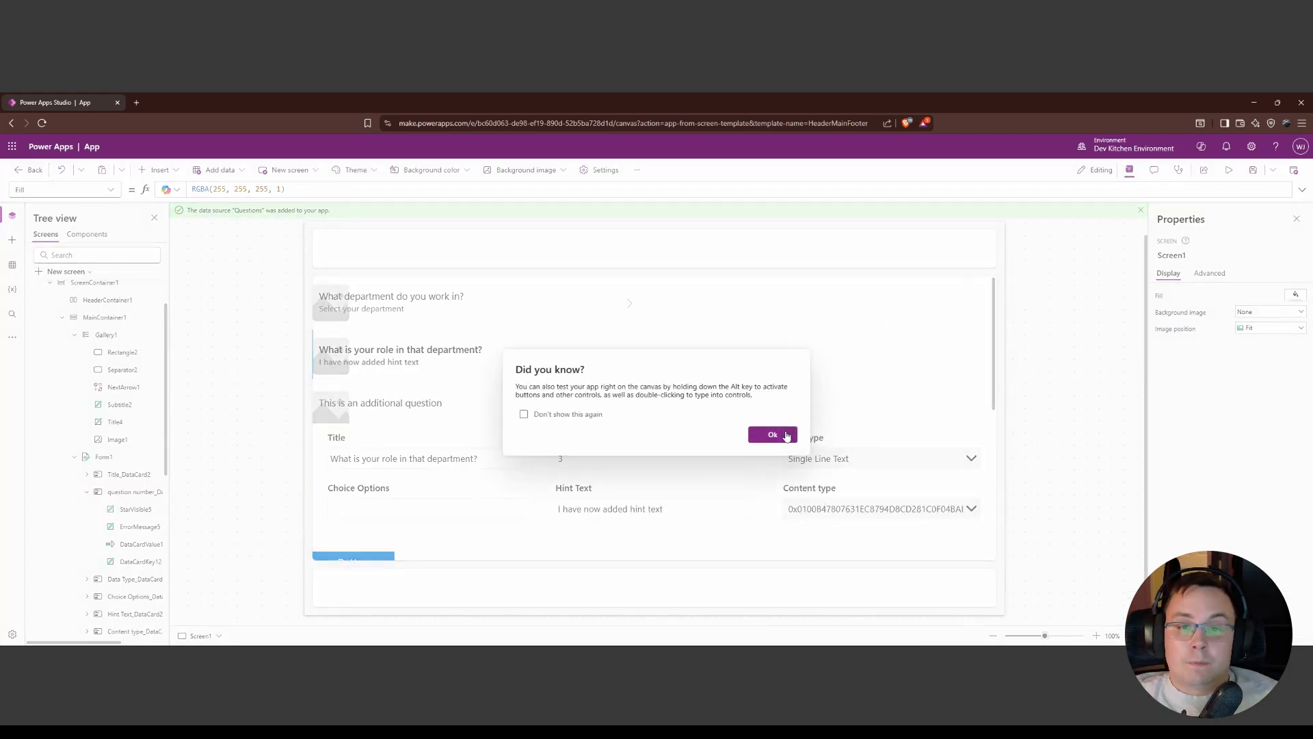
click(773, 435)
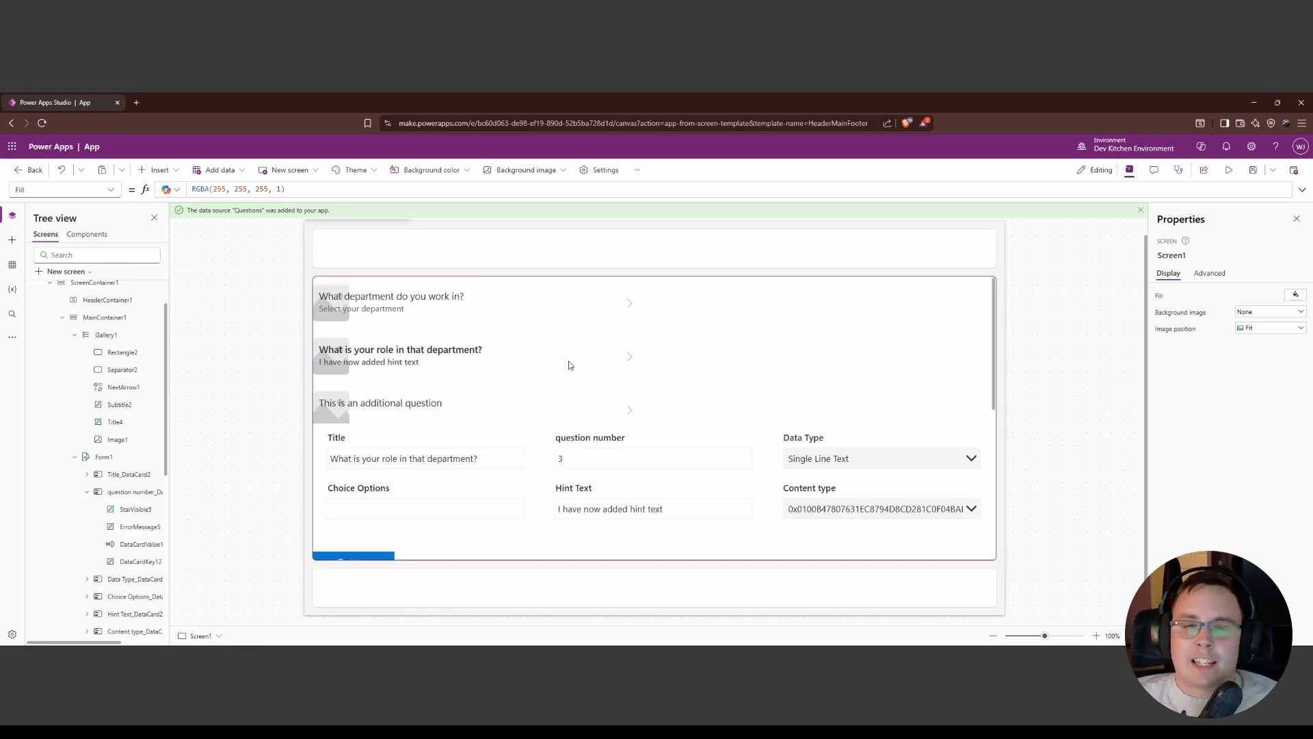
In the Gallery1 template, move the arrow near the row's far end and shift the title and subtitle labels beside the image at X 89.
click(549, 364)
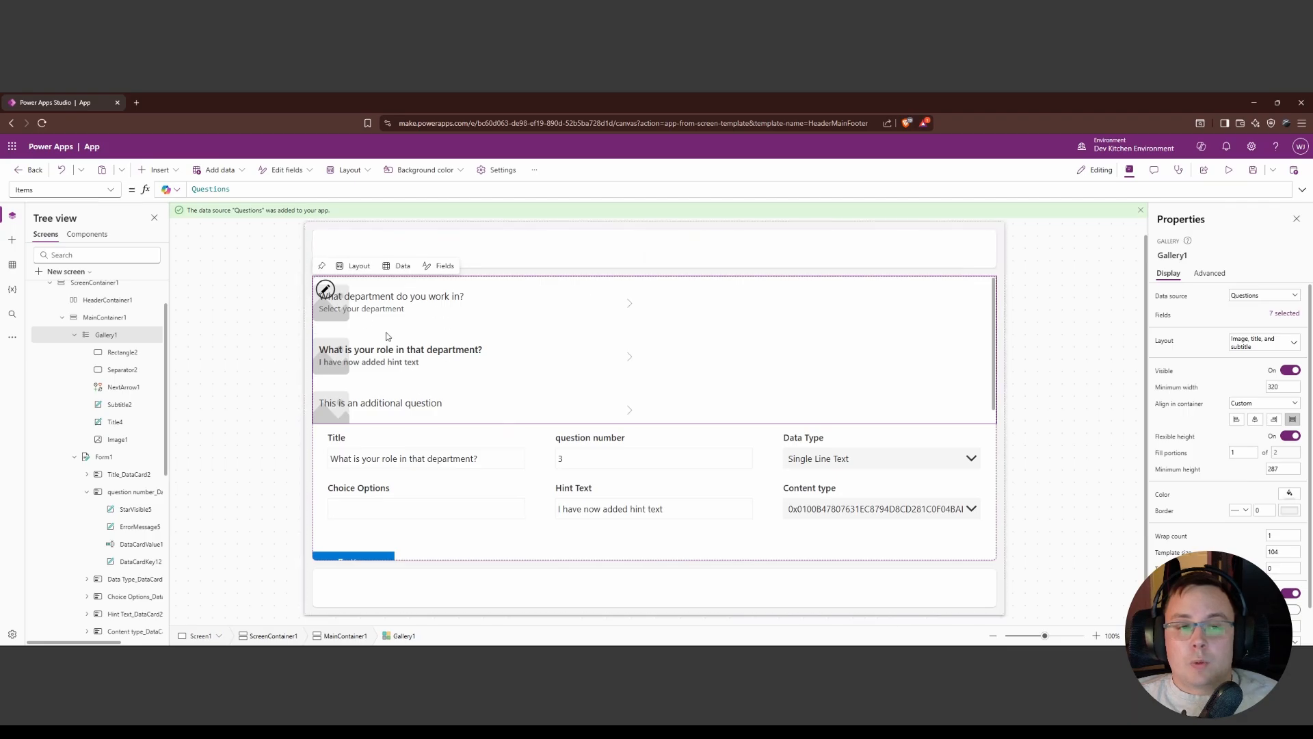
click(327, 290)
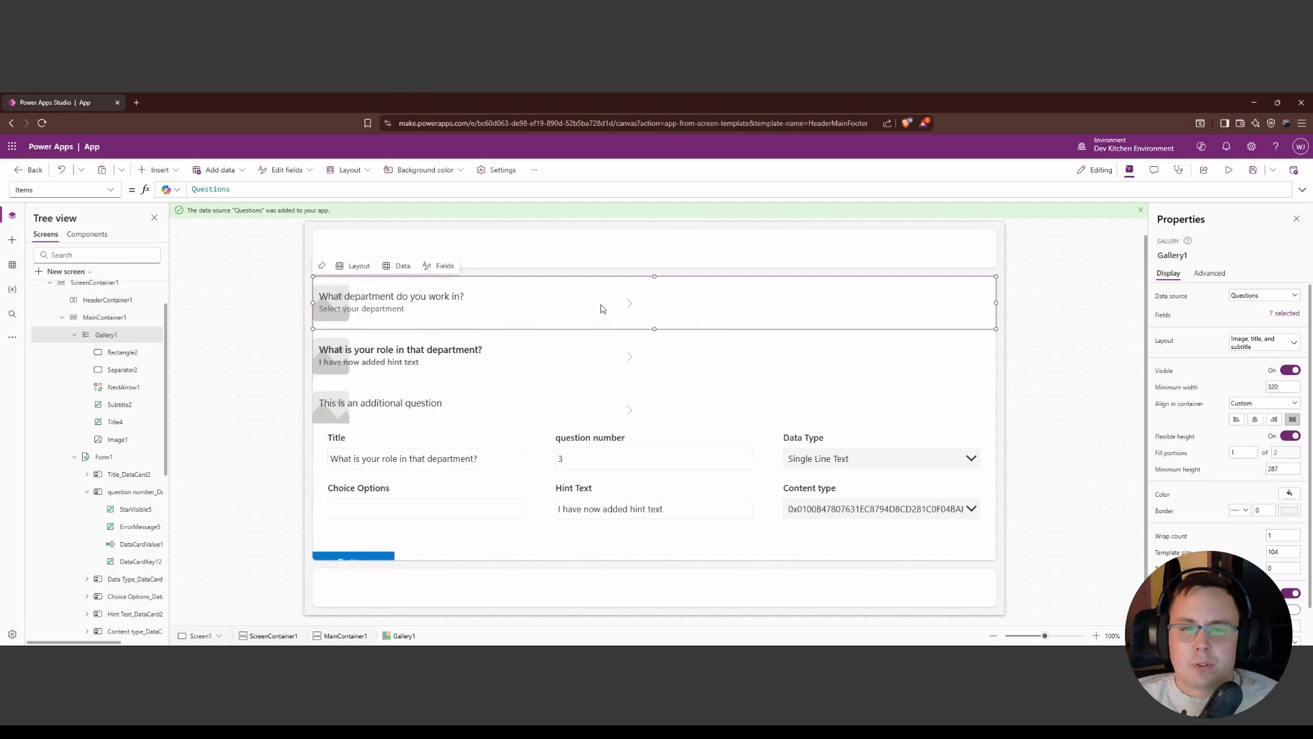
drag(630, 305, 941, 302)
click(440, 297)
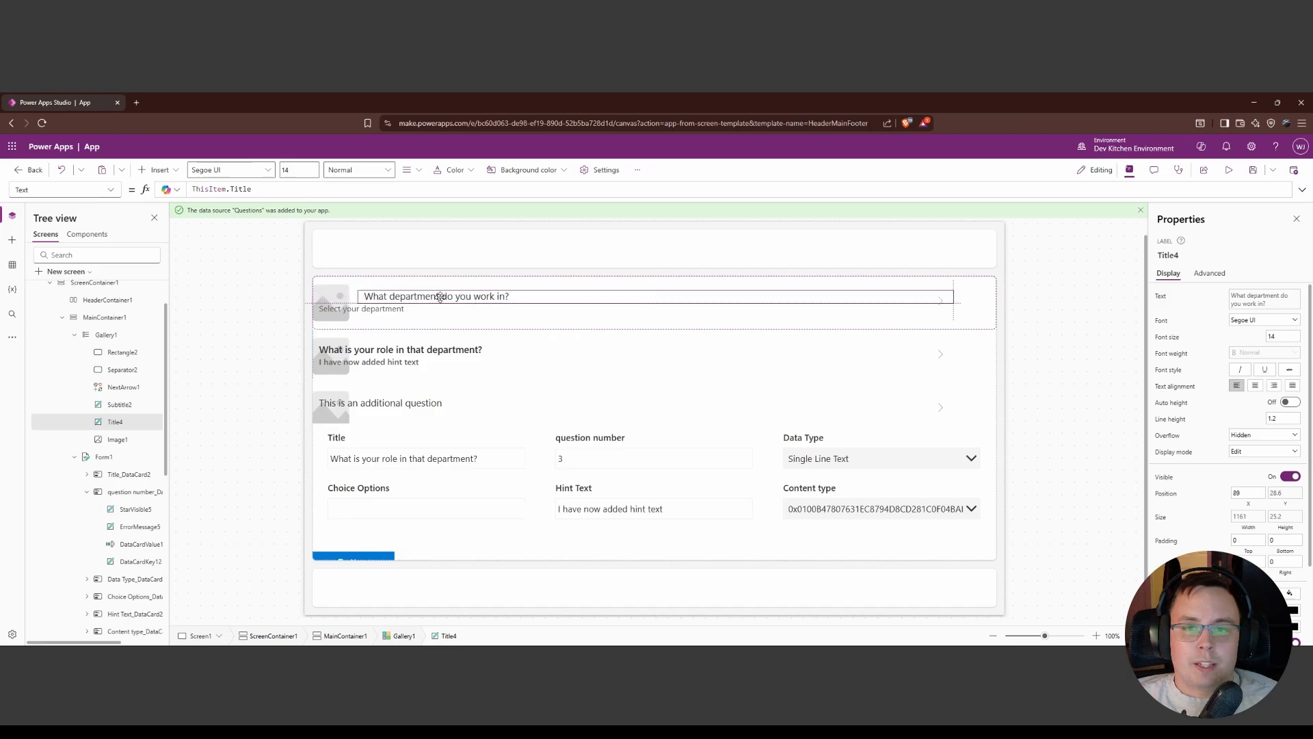
drag(440, 297, 440, 297)
drag(368, 308, 413, 308)
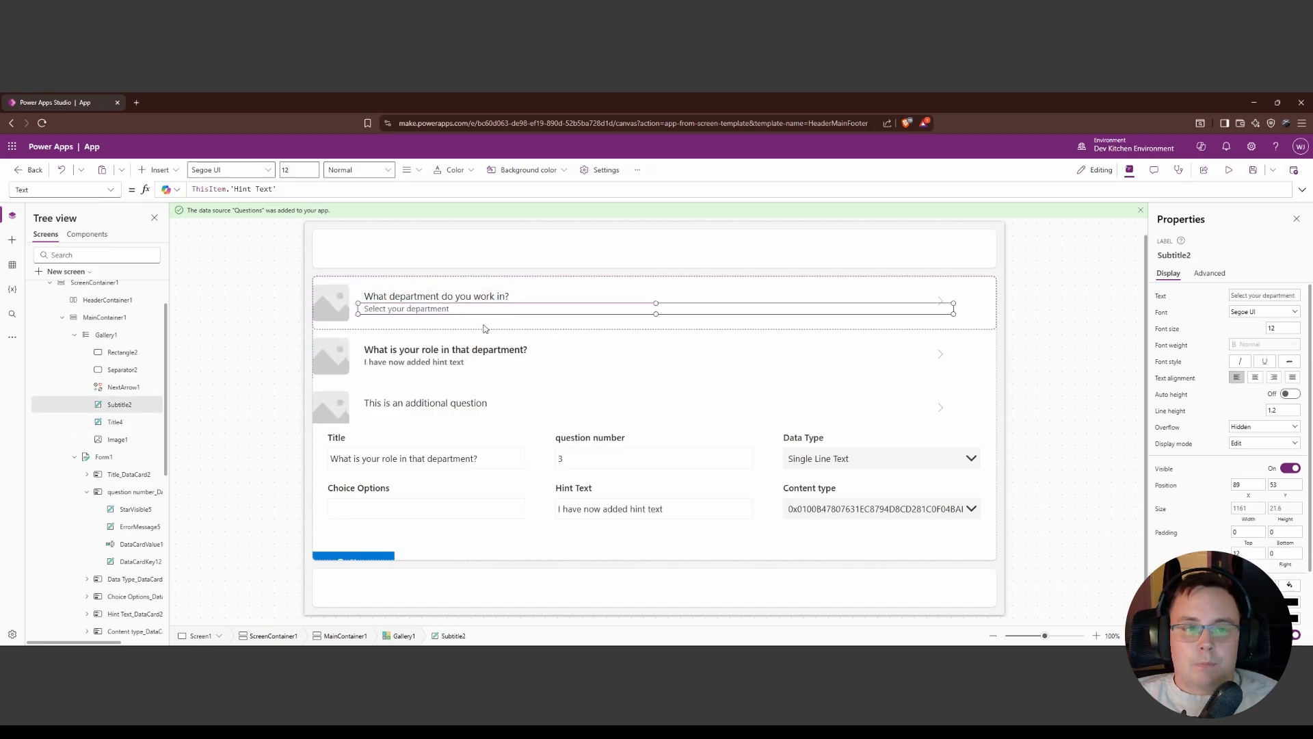
Insert a Diamond icon into the Questions gallery's row template and place it just before the next arrow, at about X 1108, Y 16.
click(973, 321)
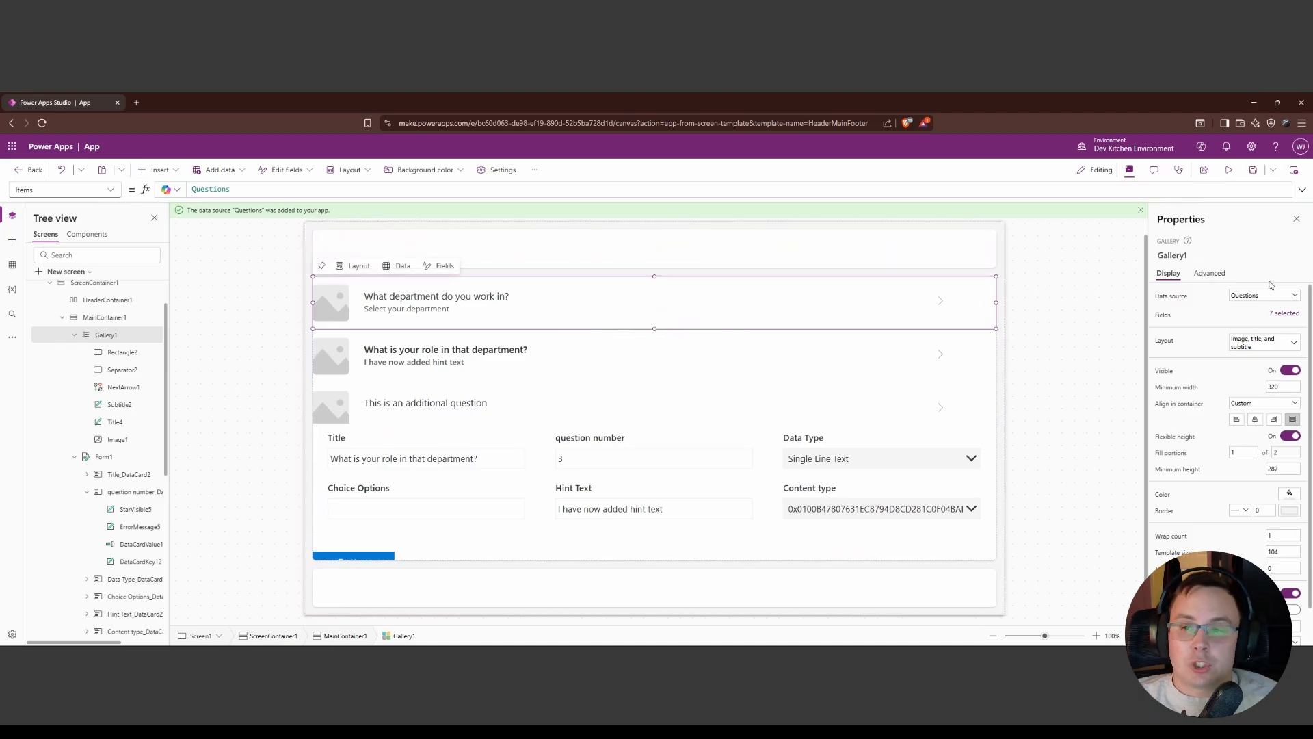
click(164, 170)
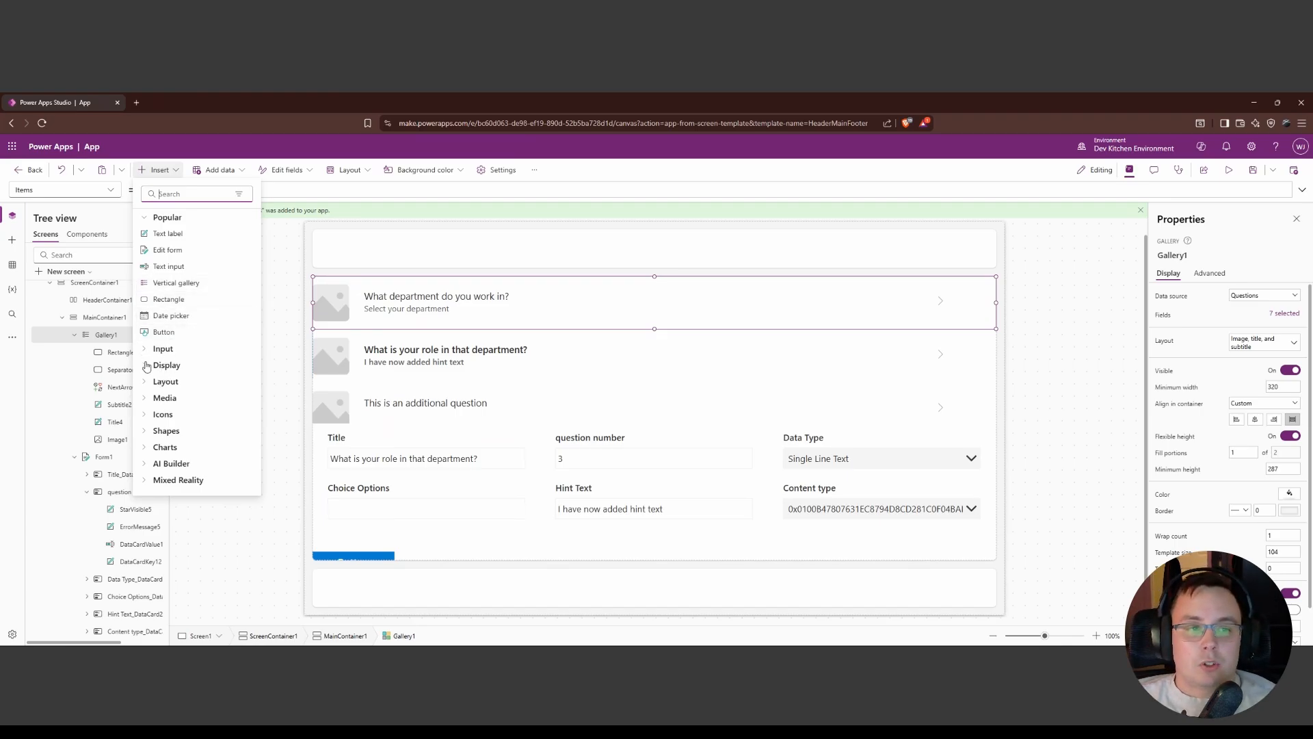
click(148, 414)
scroll(205, 363, down, 2)
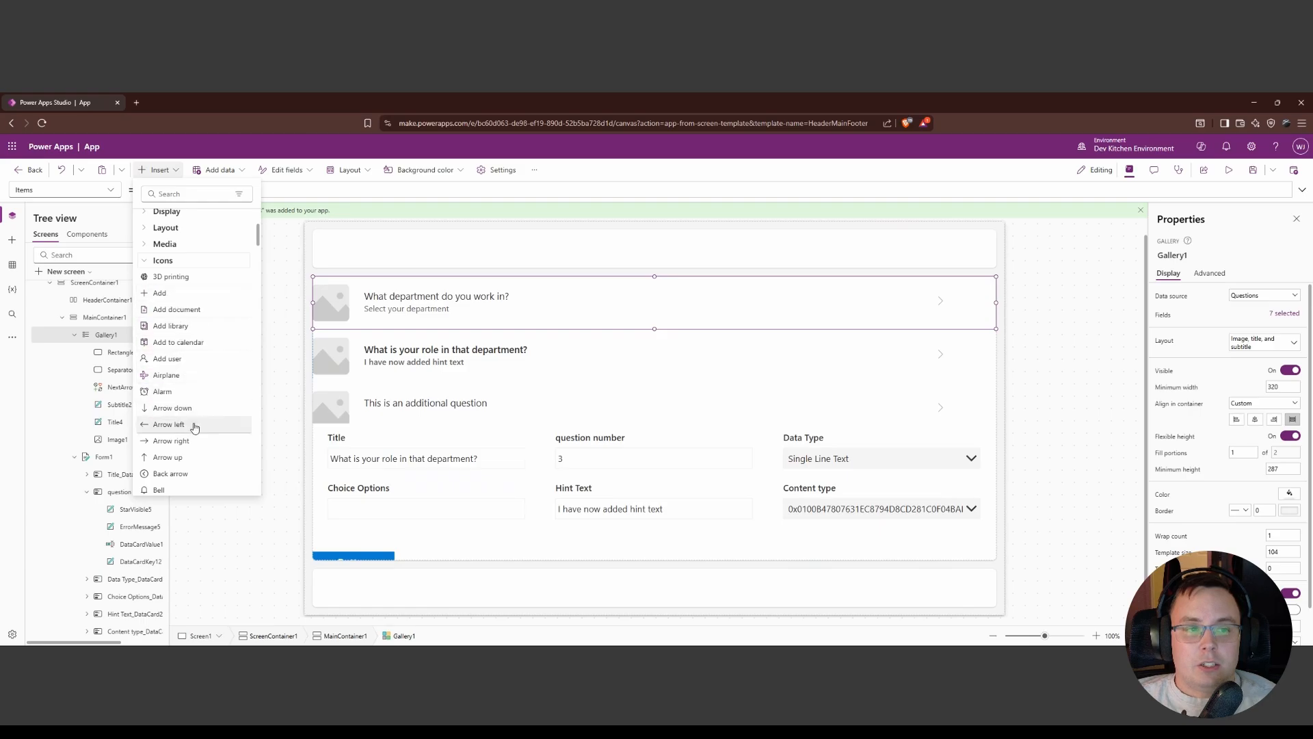
scroll(188, 383, down, 3)
scroll(189, 402, down, 4)
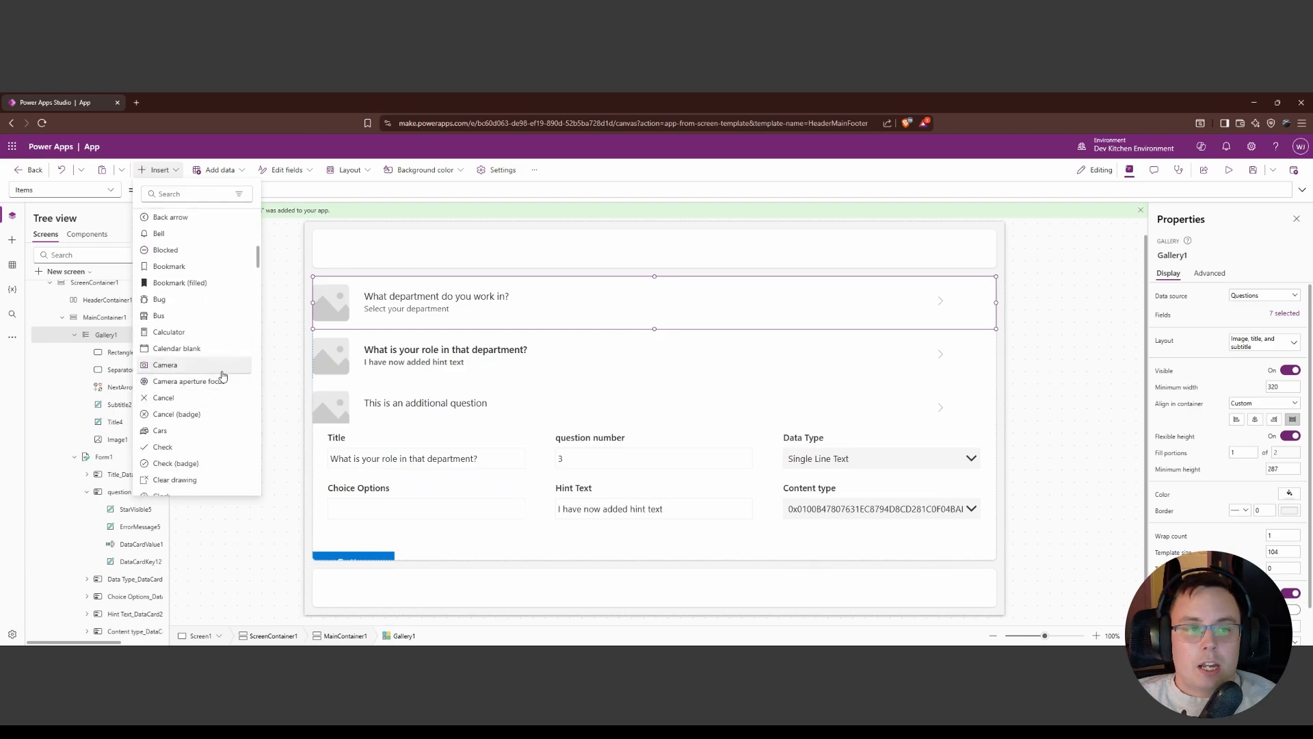
scroll(147, 371, down, 3)
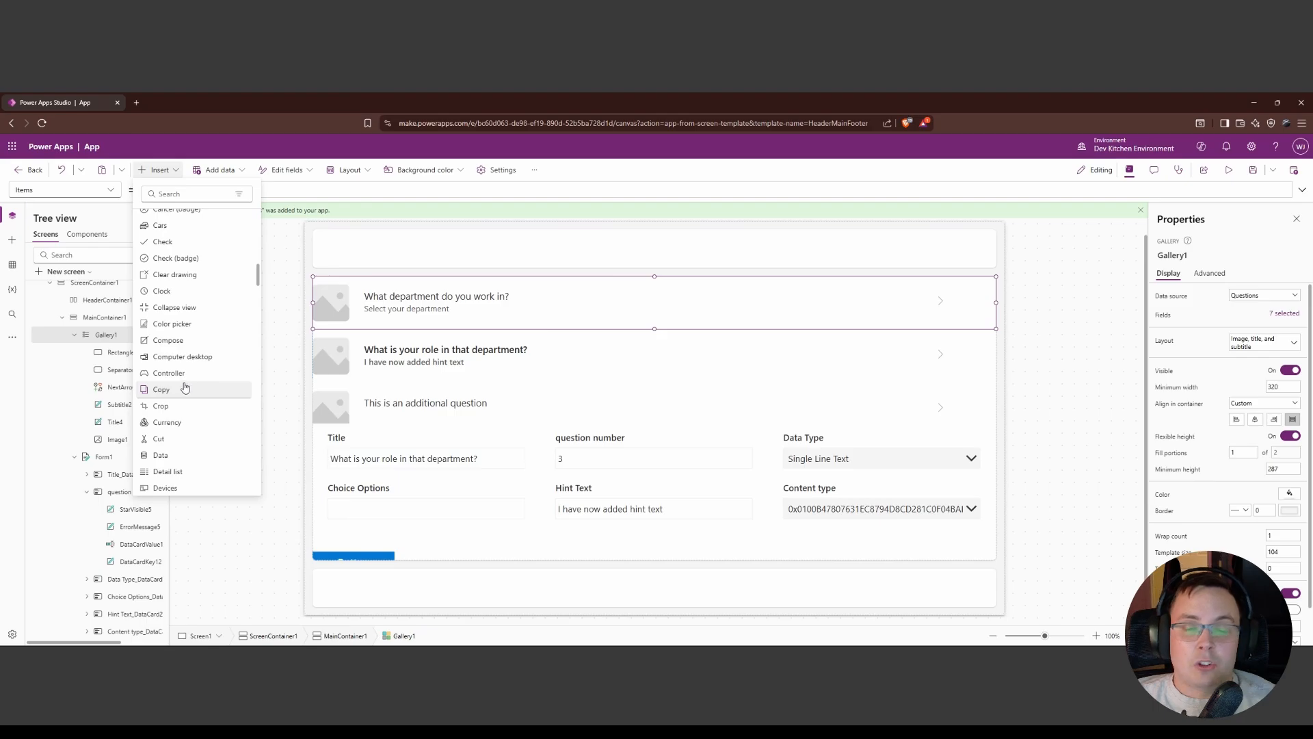
scroll(189, 380, down, 3)
scroll(189, 380, down, 3)
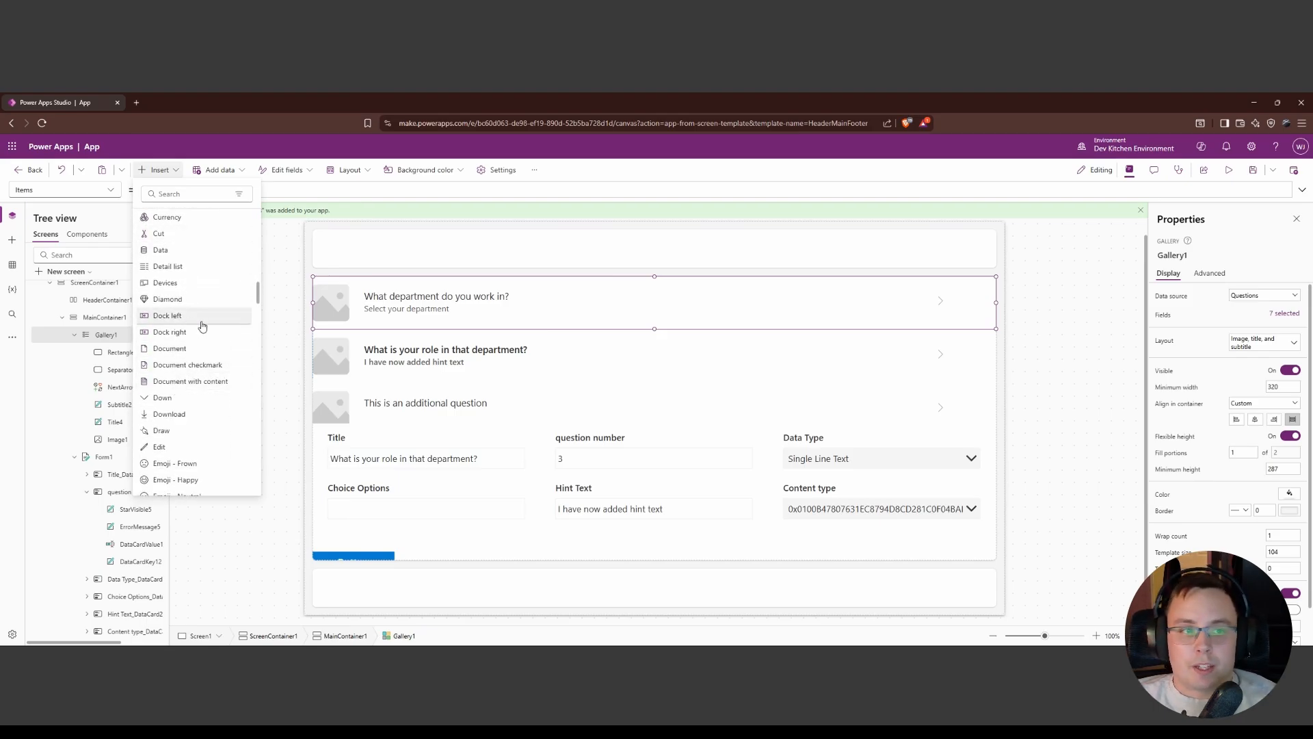
click(176, 303)
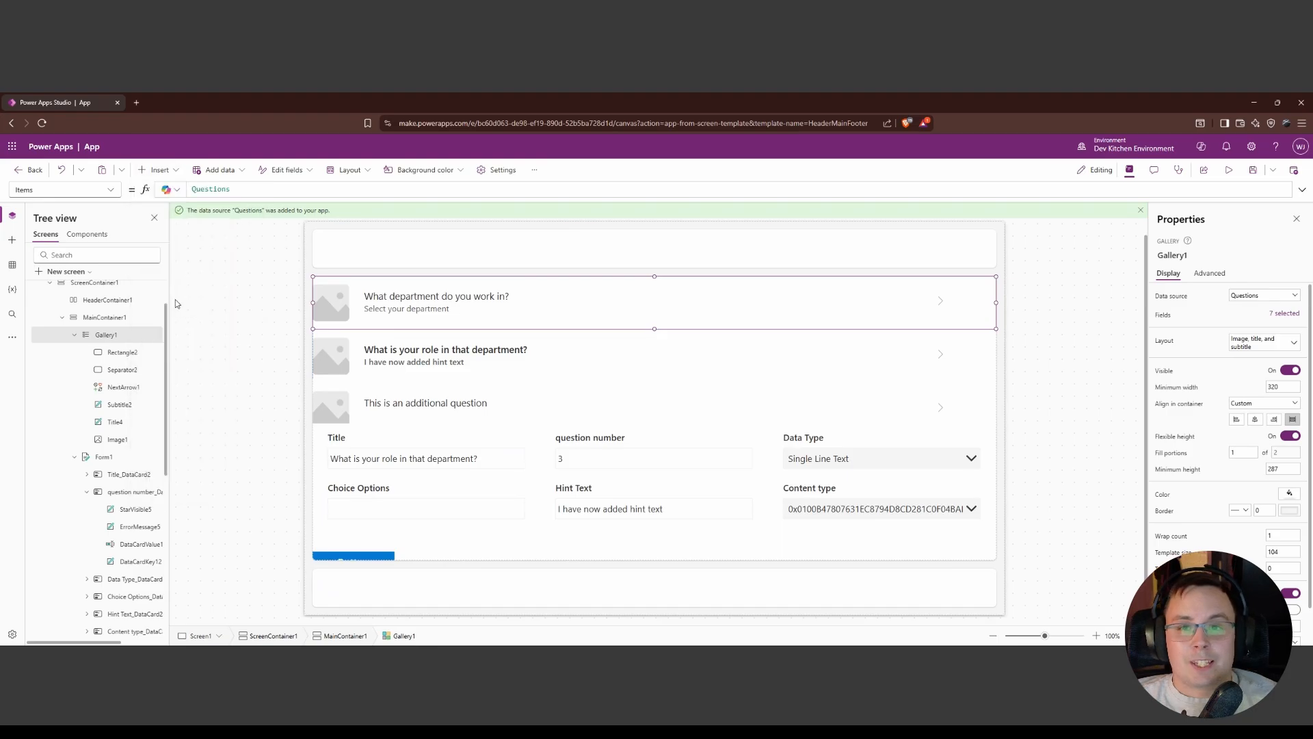
drag(352, 316, 898, 299)
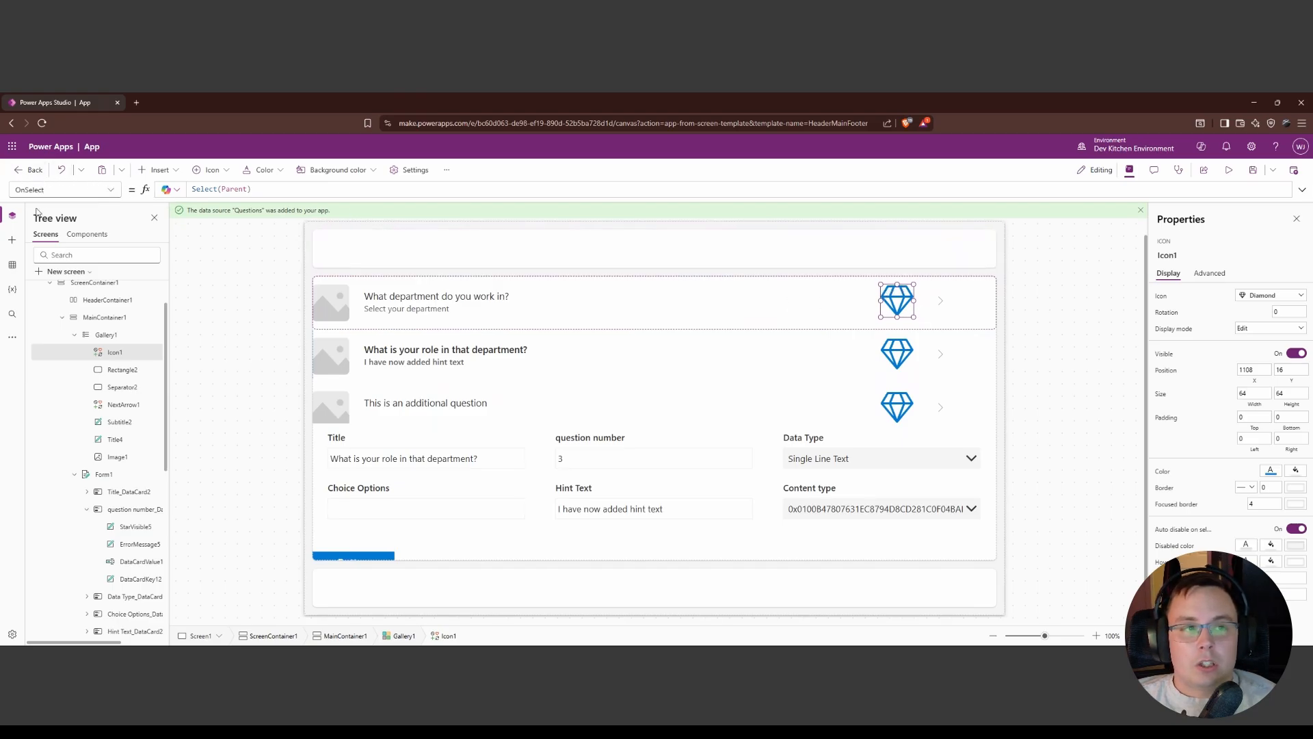
Set the diamond icon's OnSelect formula to Remove(Questions, ThisItem).
triple_click(263, 189)
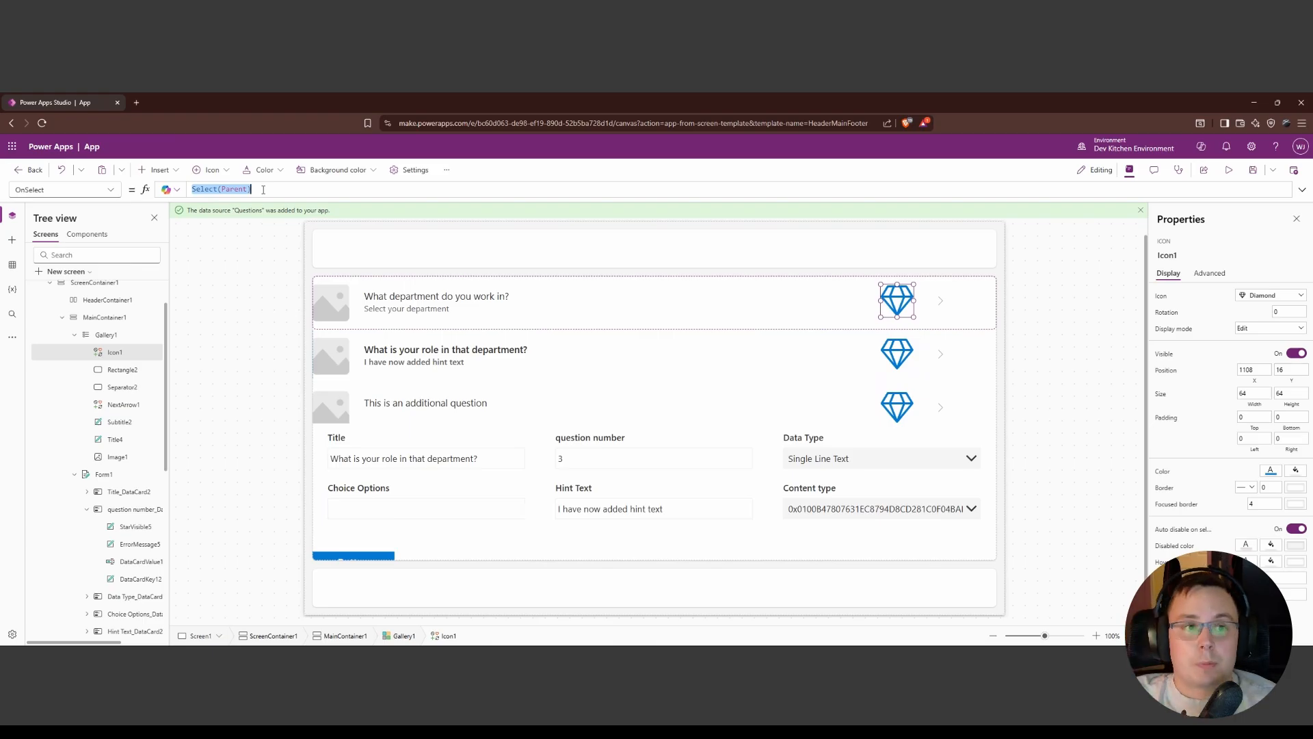
text(Re)
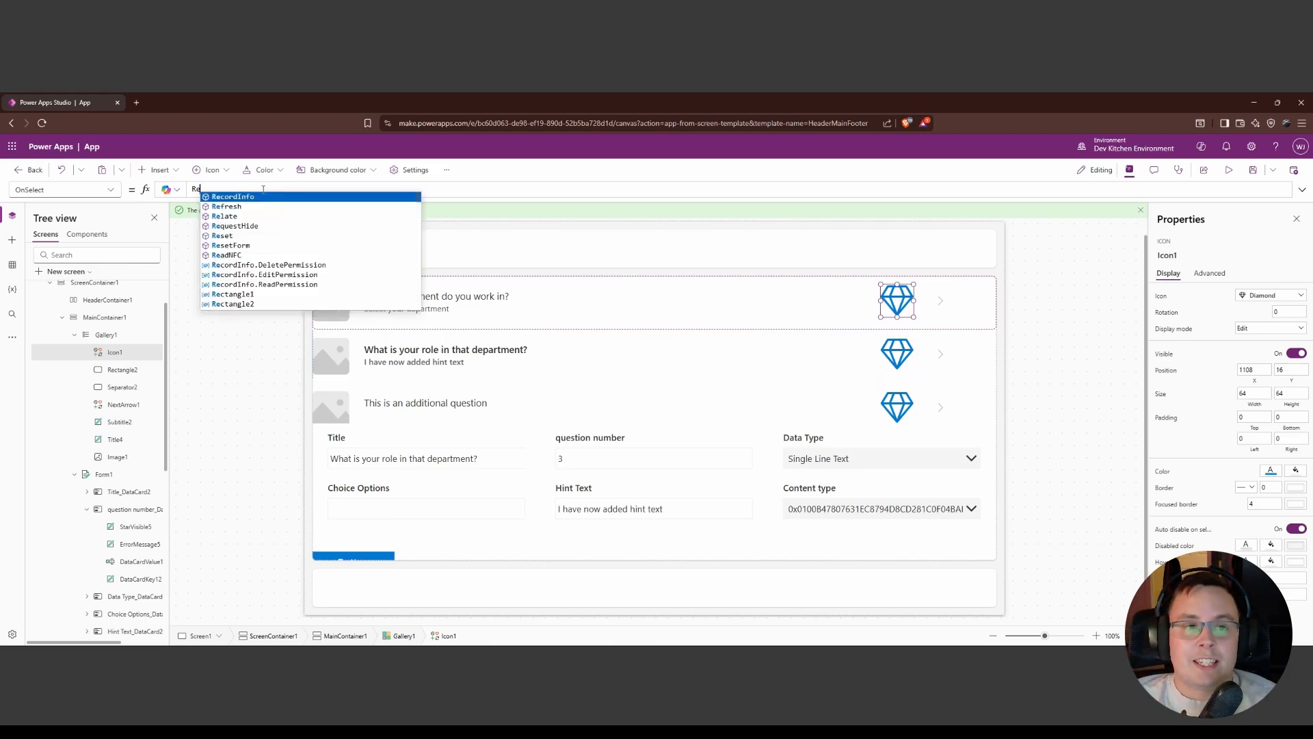
text(move()
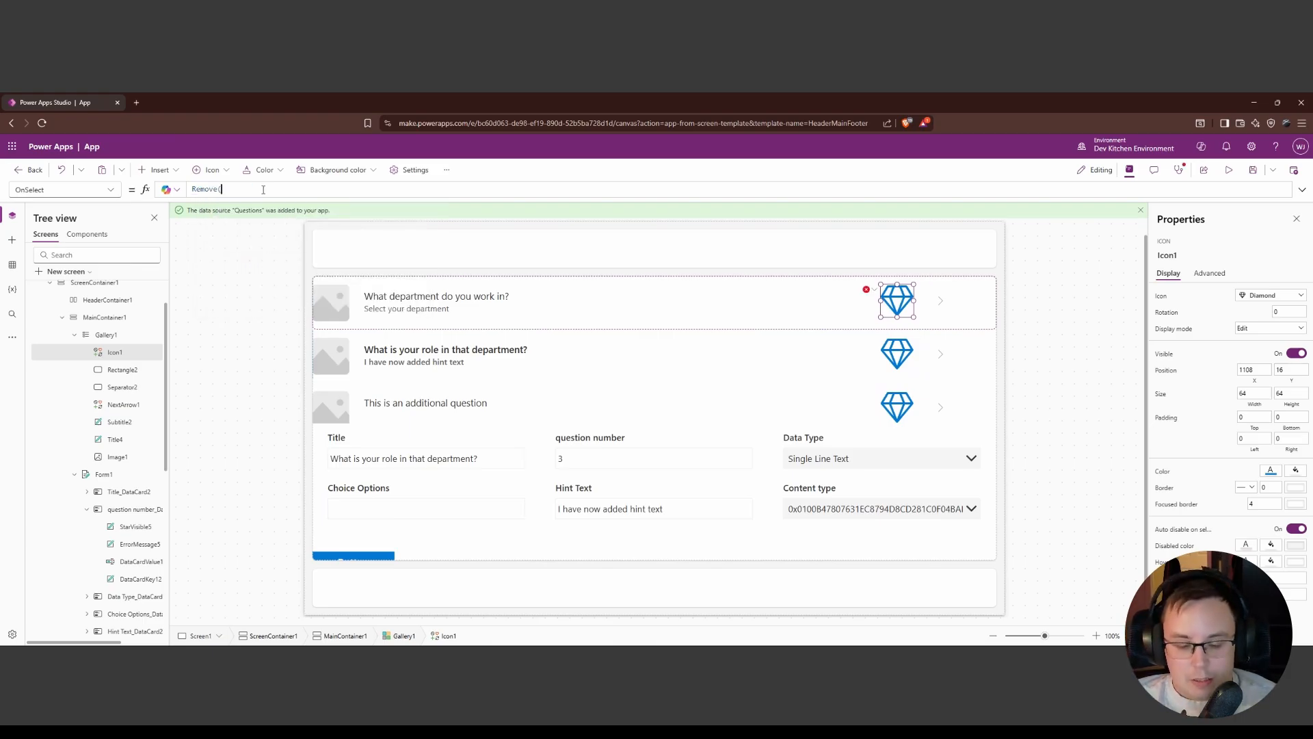
key(Down)
key(Down)
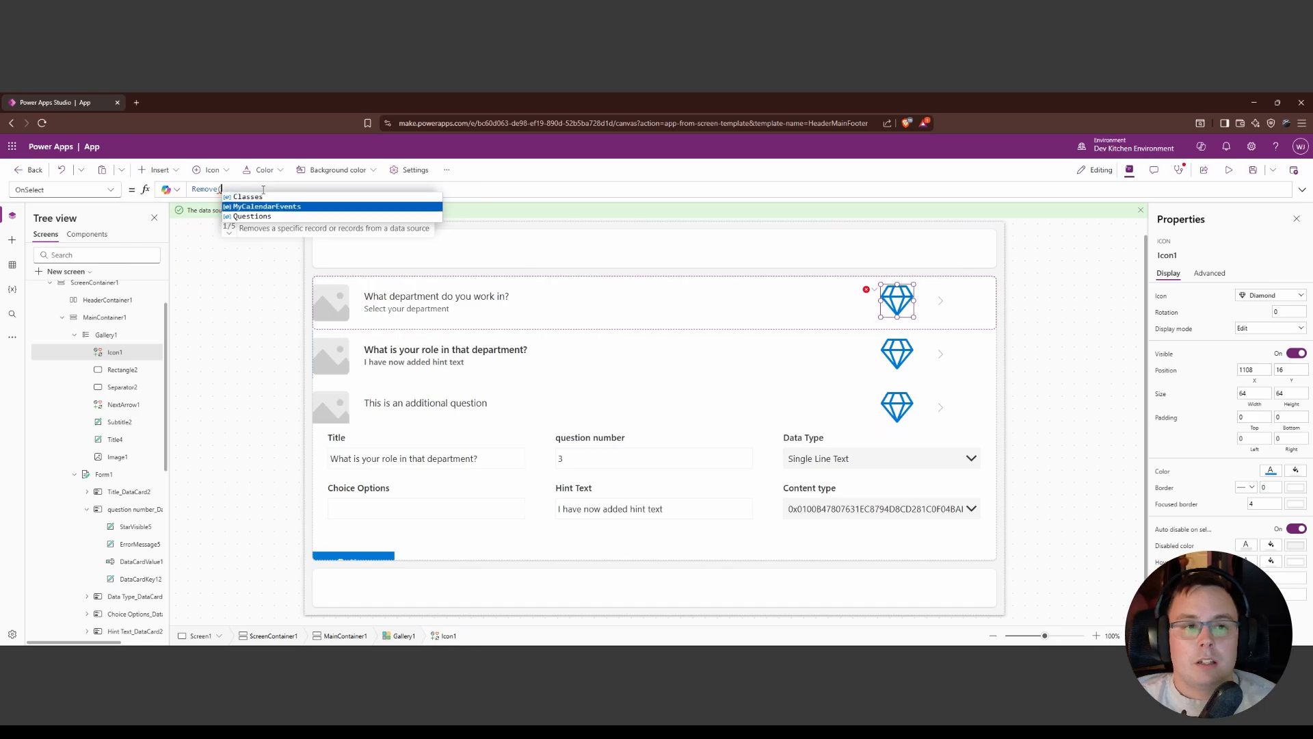
key(Tab)
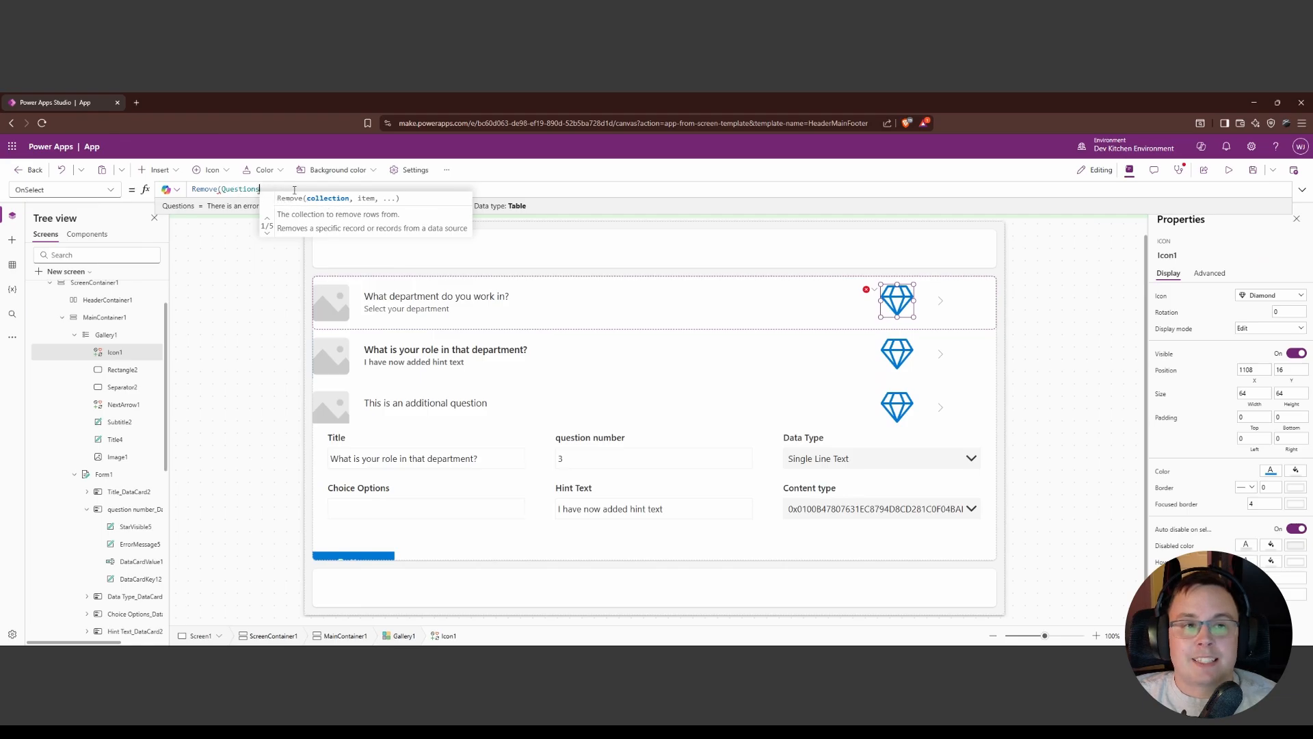
text(,)
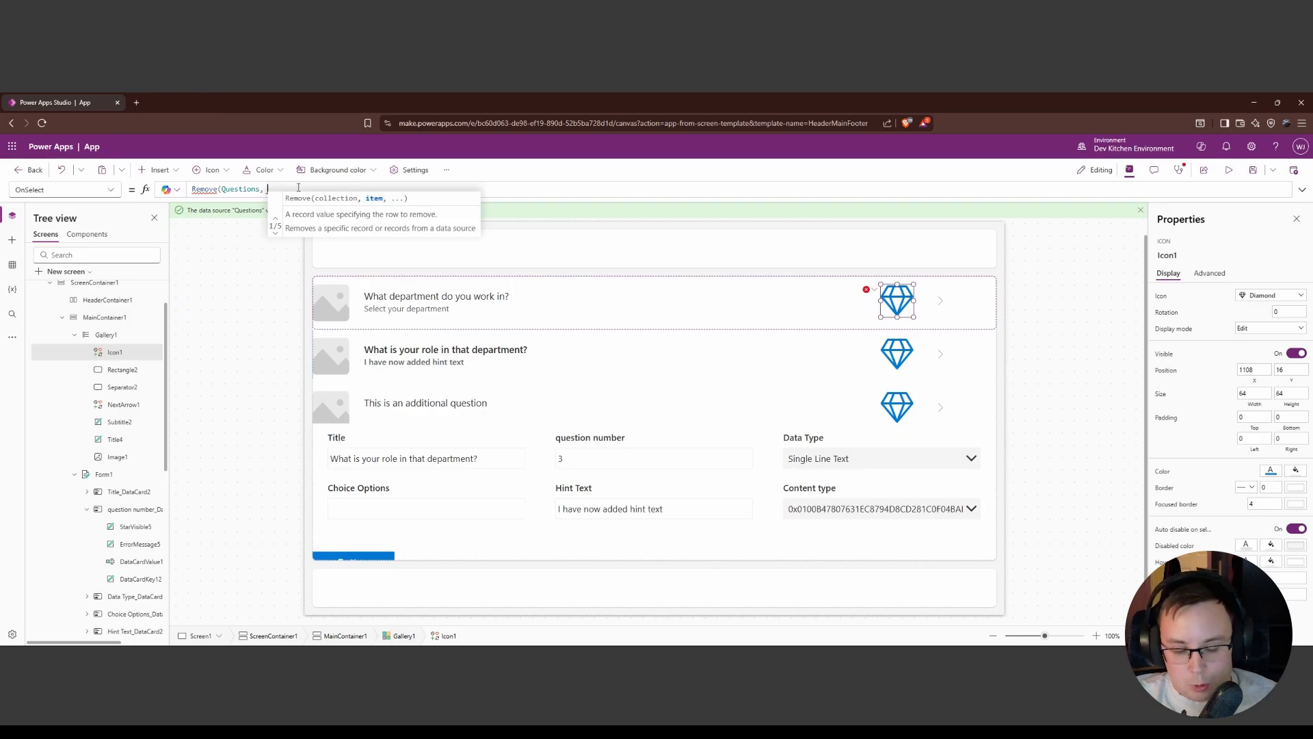
text( This)
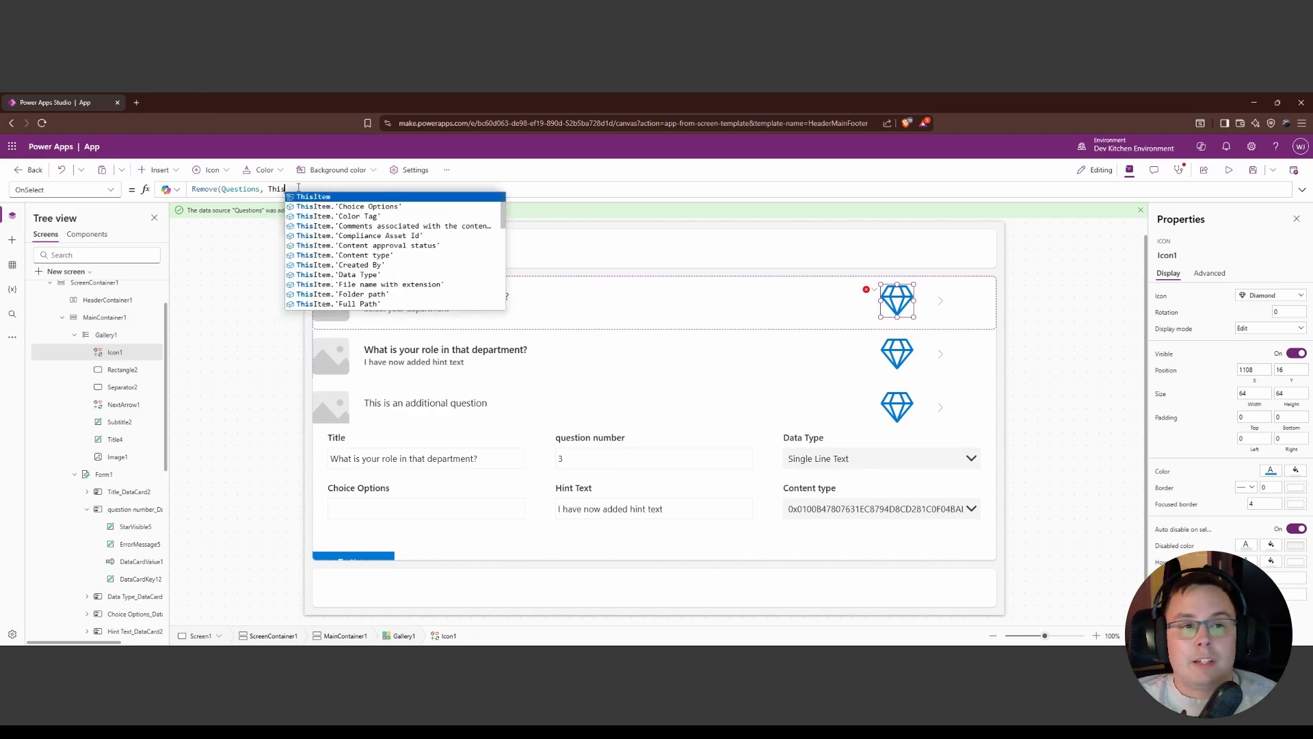
text(Item)
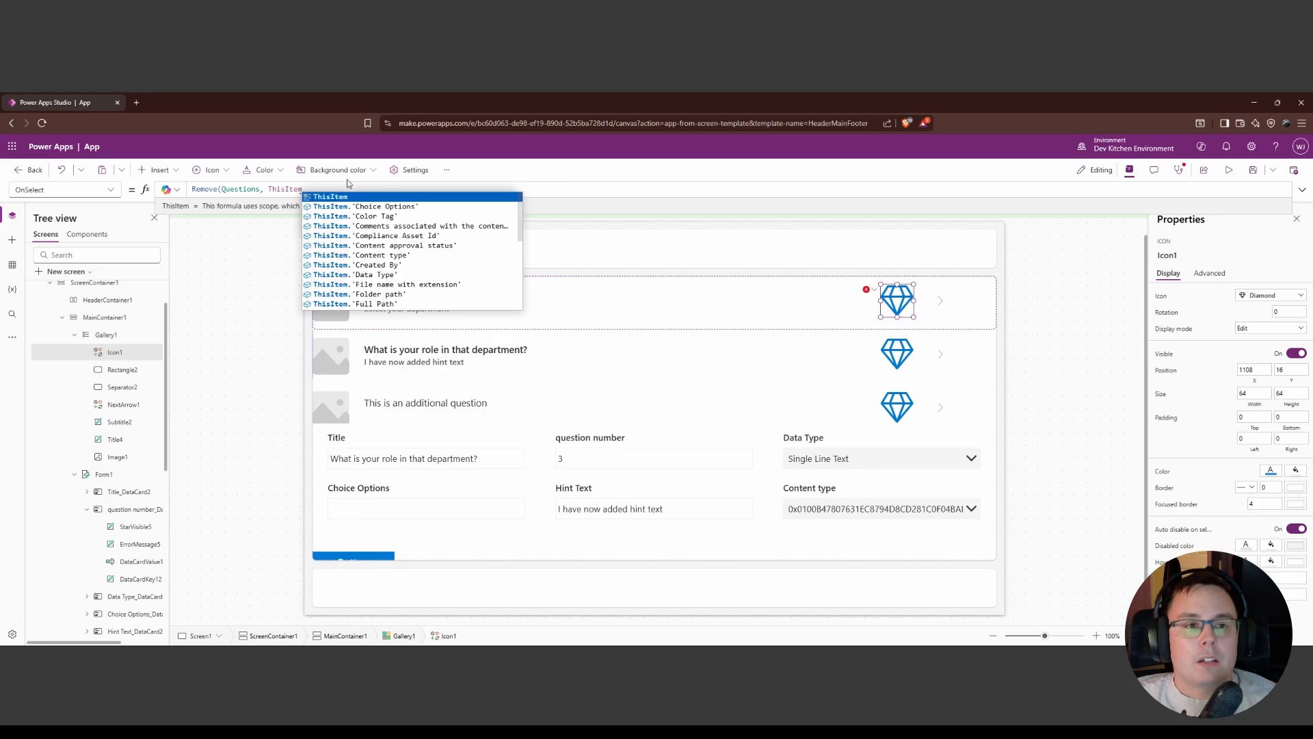
text())
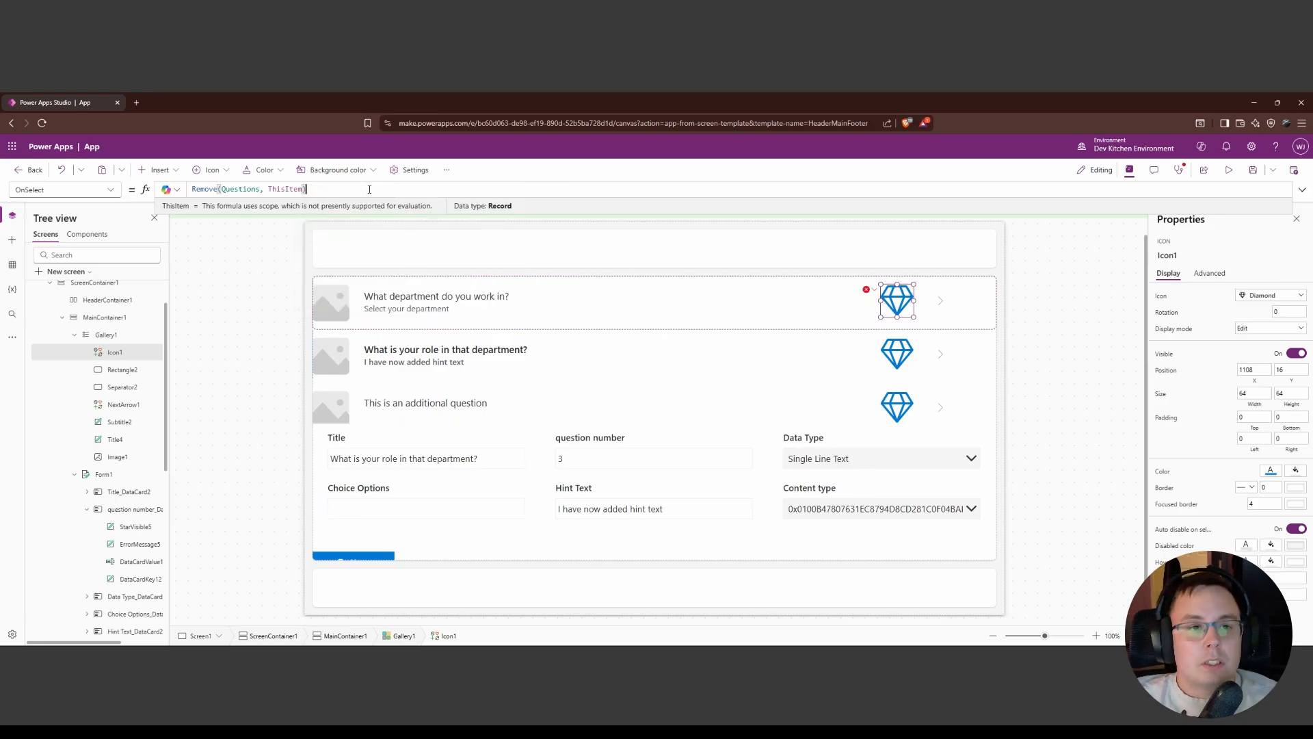
Preview the app, delete the "What department do you work in?" record with its diamond, select "This is an additional question", and return to editing.
click(1229, 171)
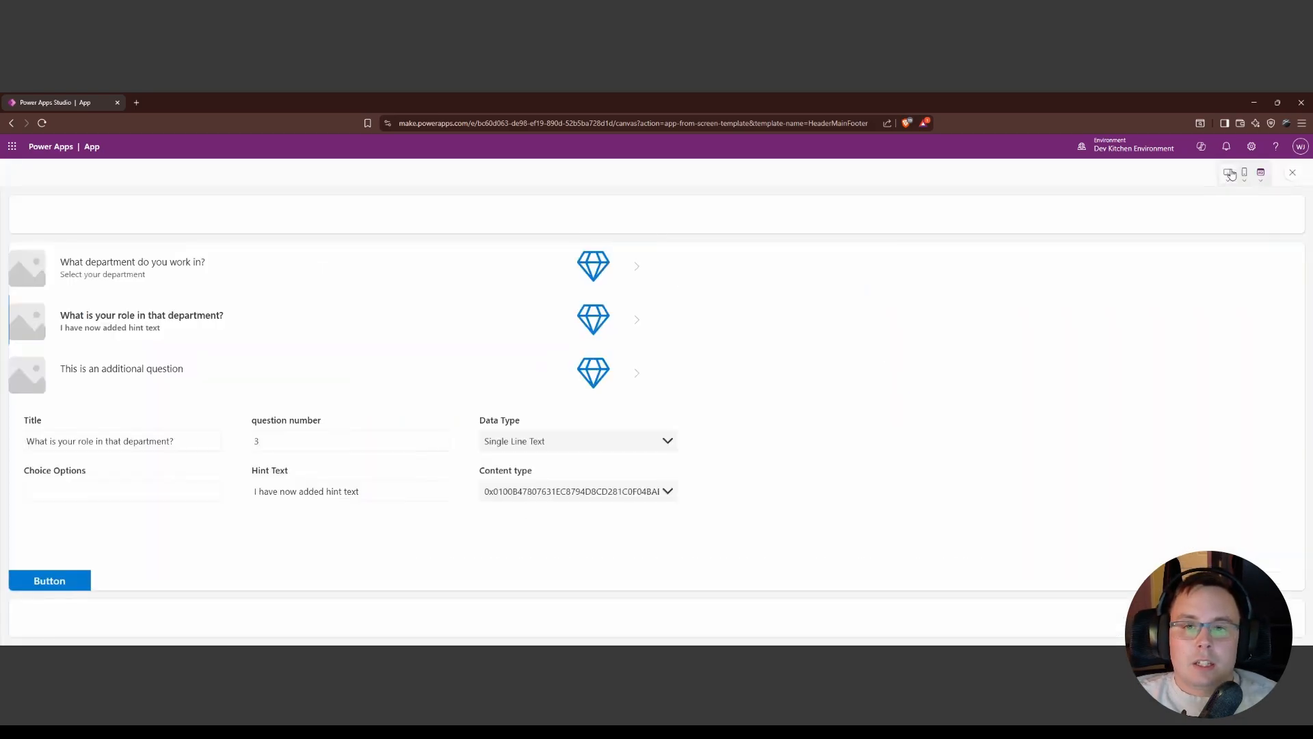
click(593, 267)
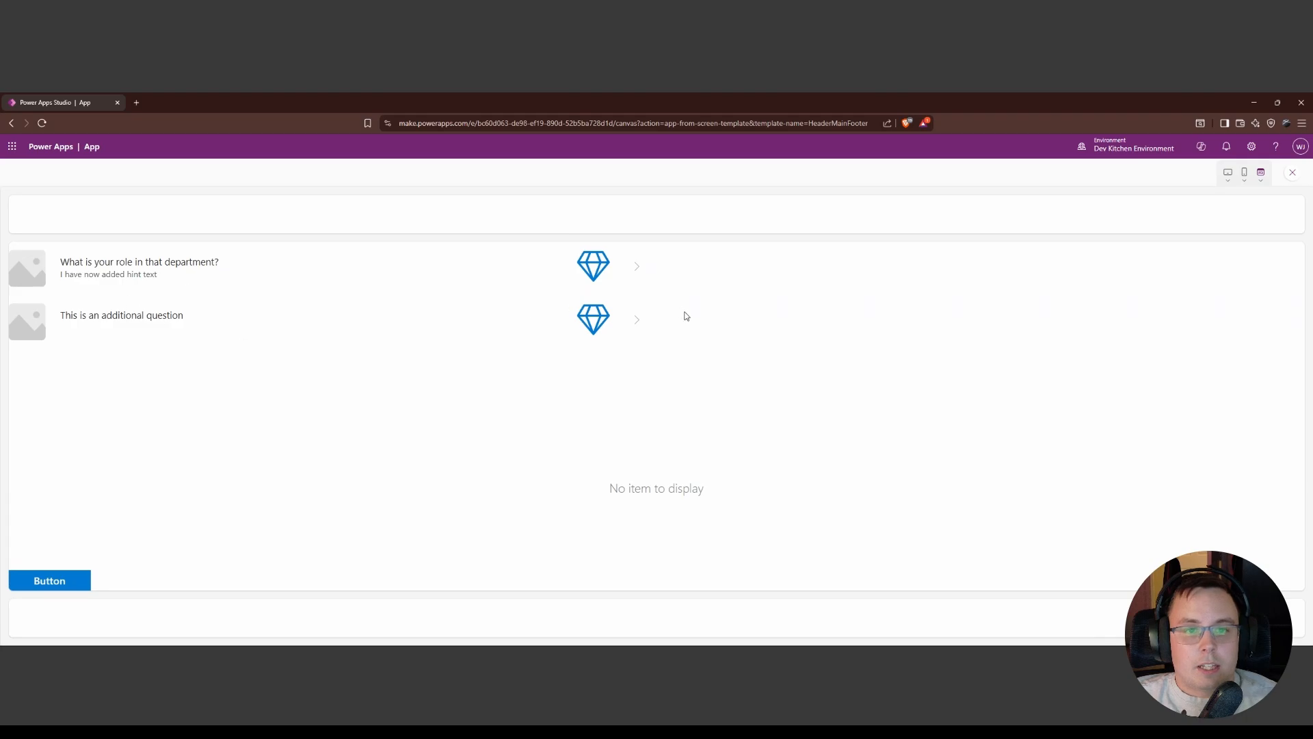
click(637, 319)
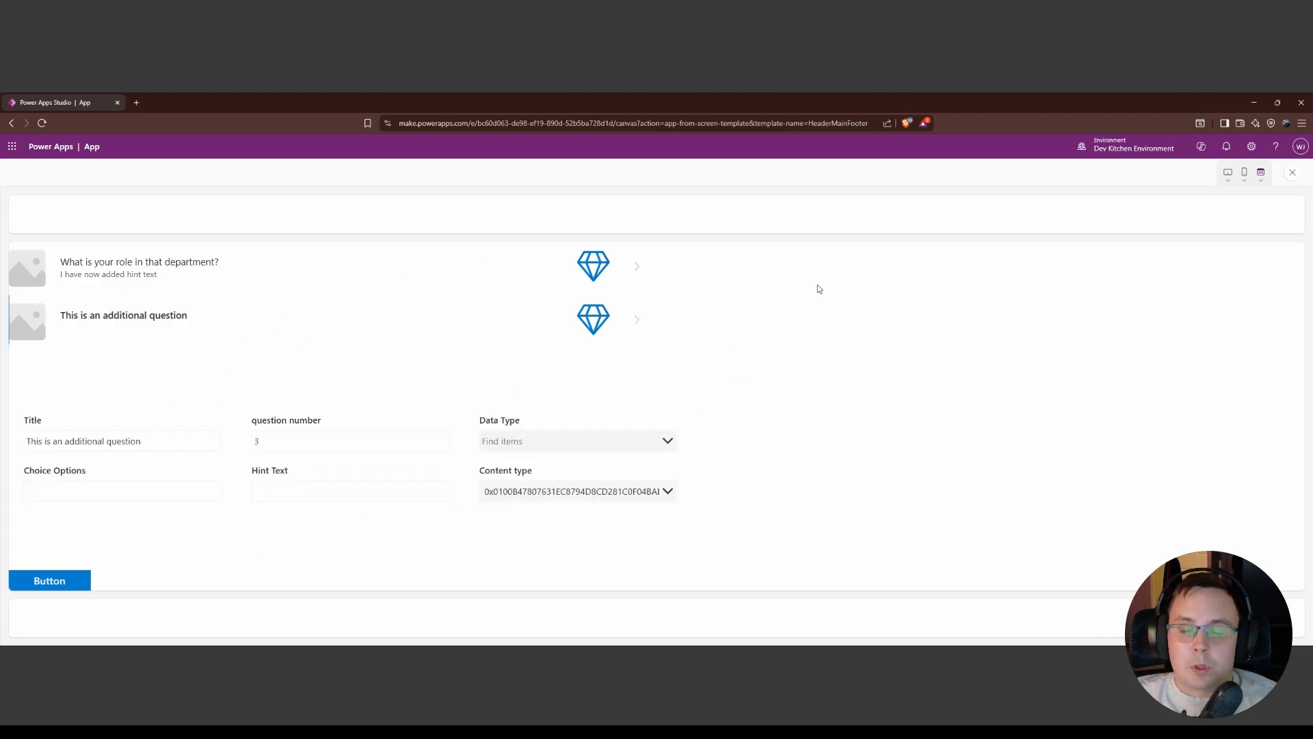
click(1292, 176)
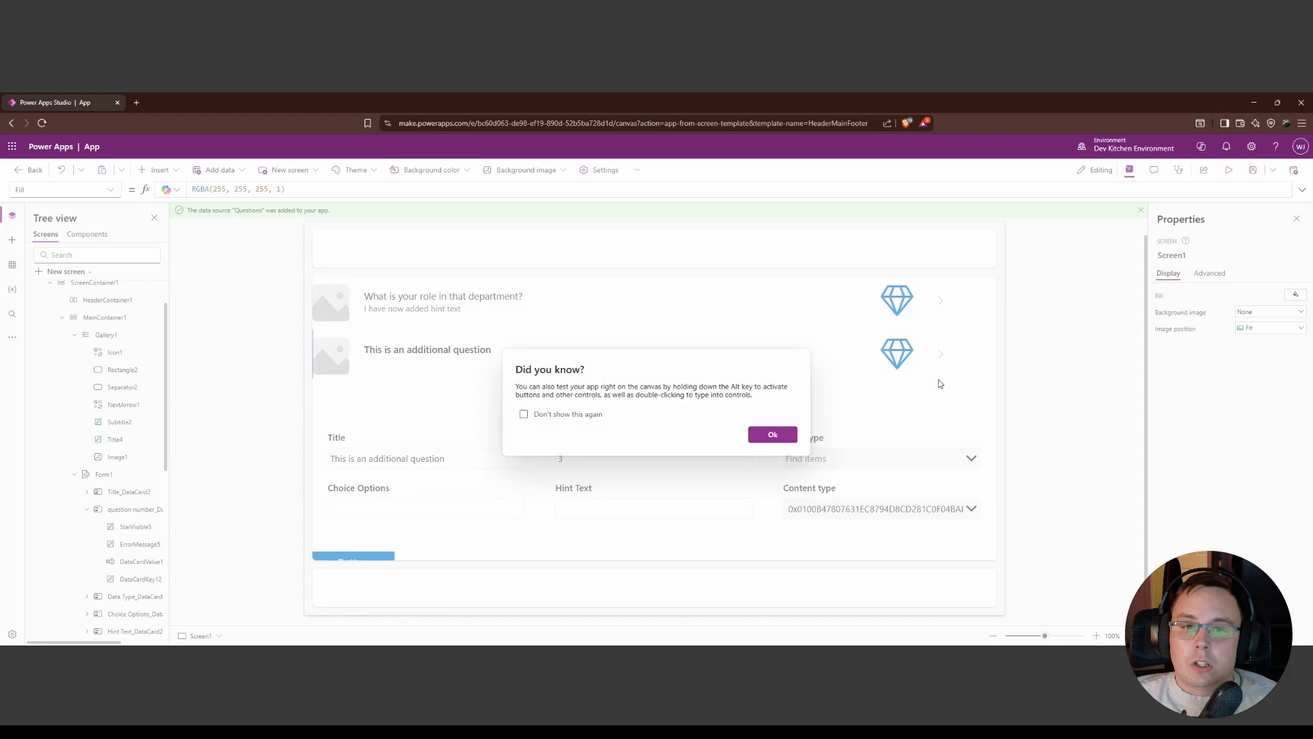
click(779, 433)
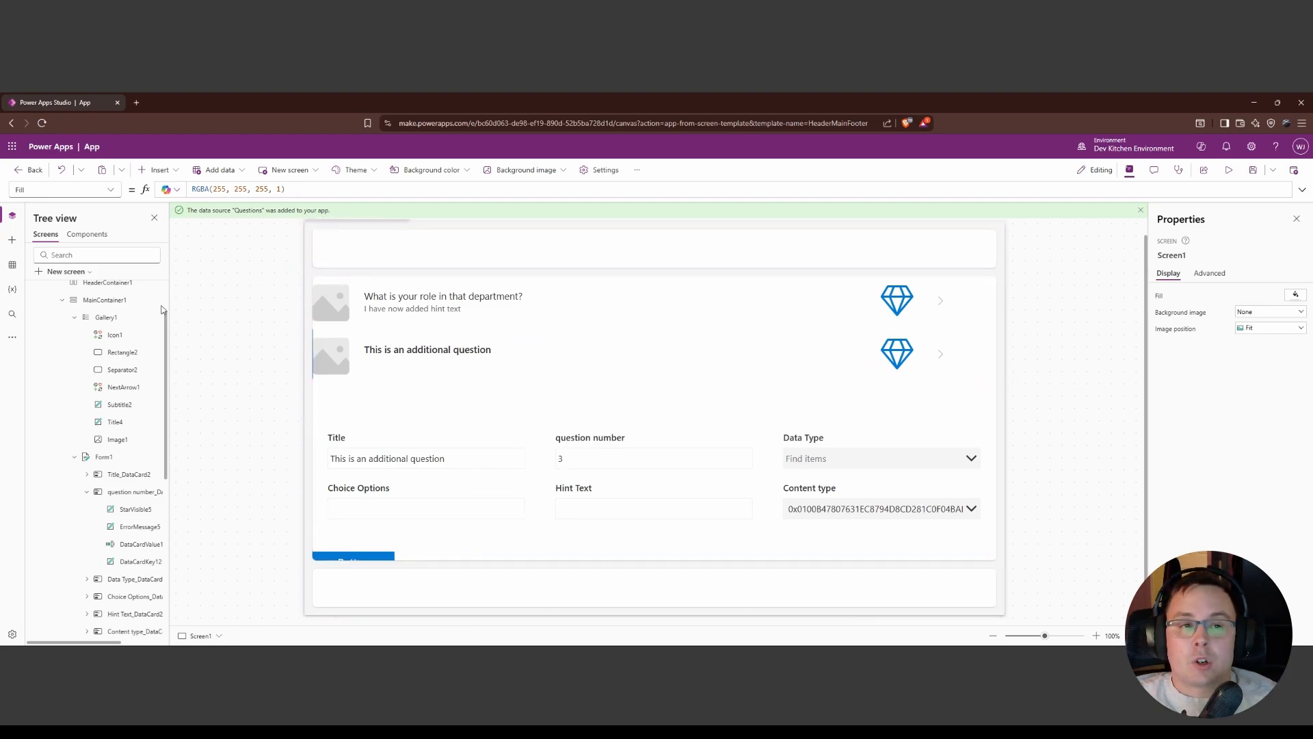
Delete the diamond icon from the gallery's row template.
click(896, 306)
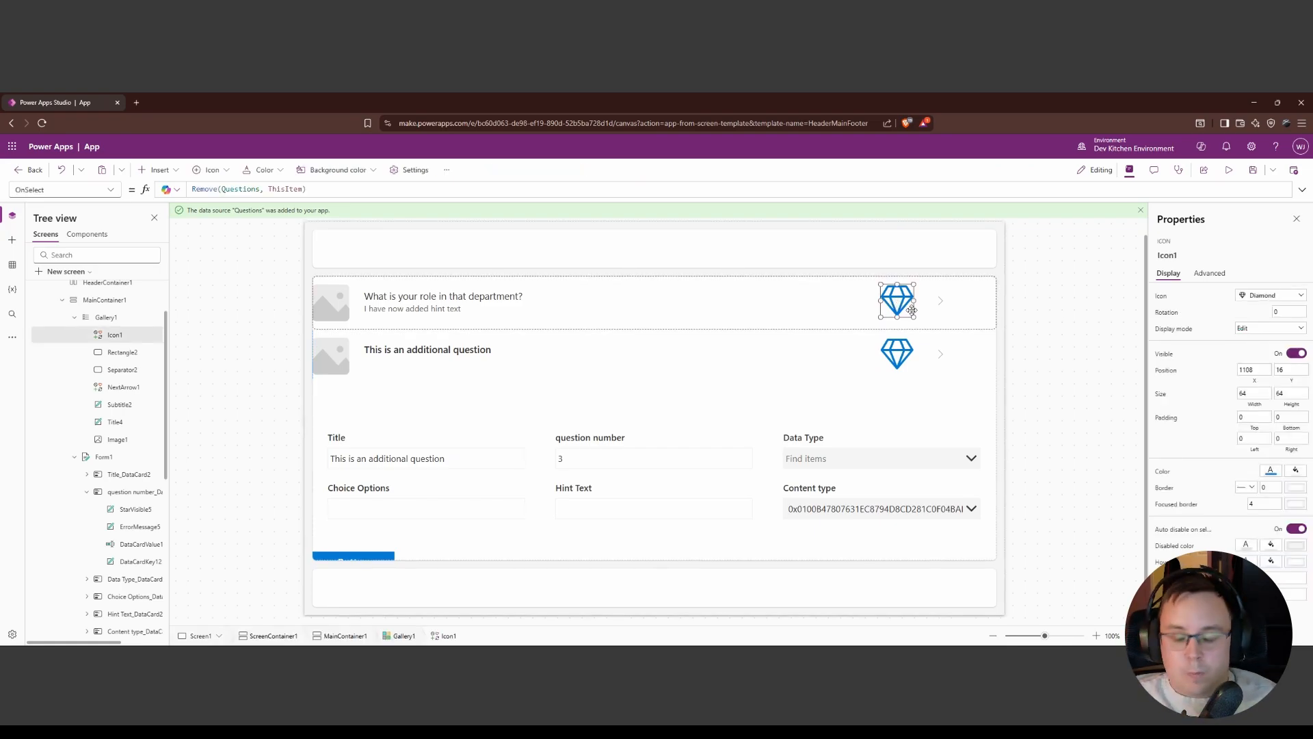
key(Delete)
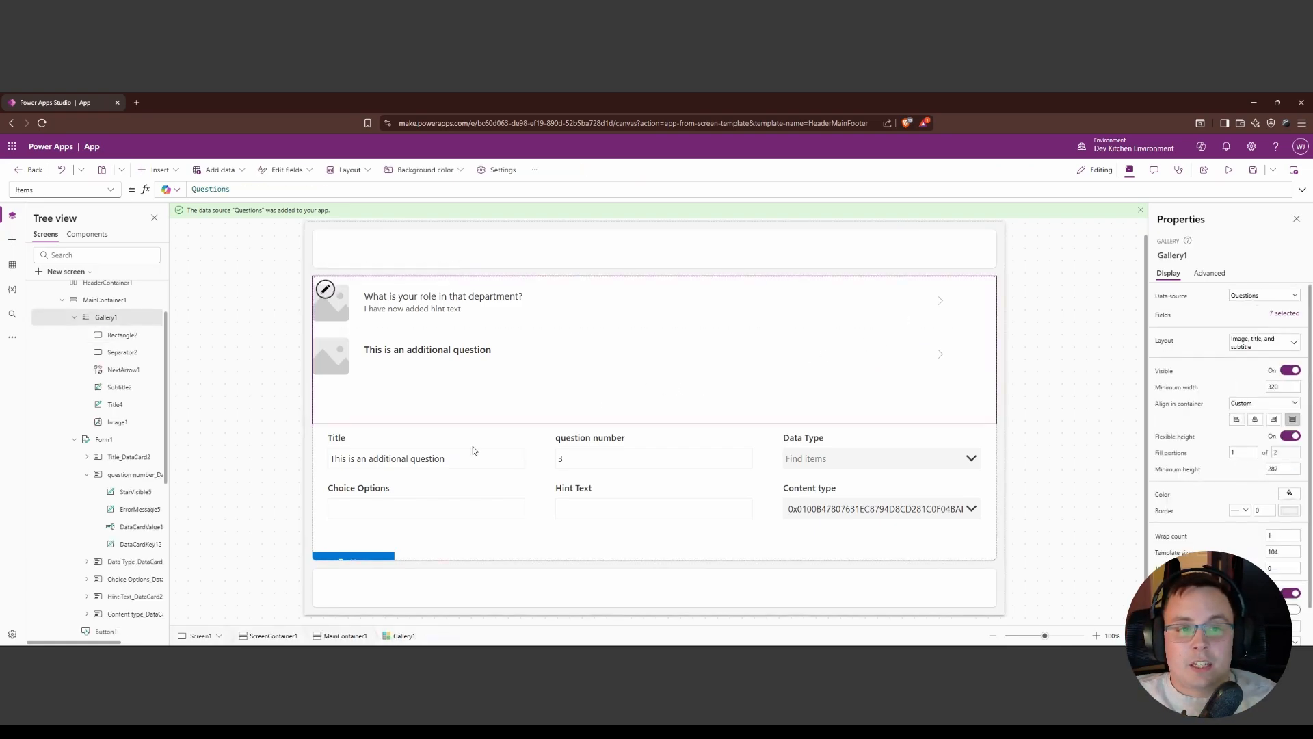
Examine the main container, the form with its Title card, and the submit button's properties.
click(149, 305)
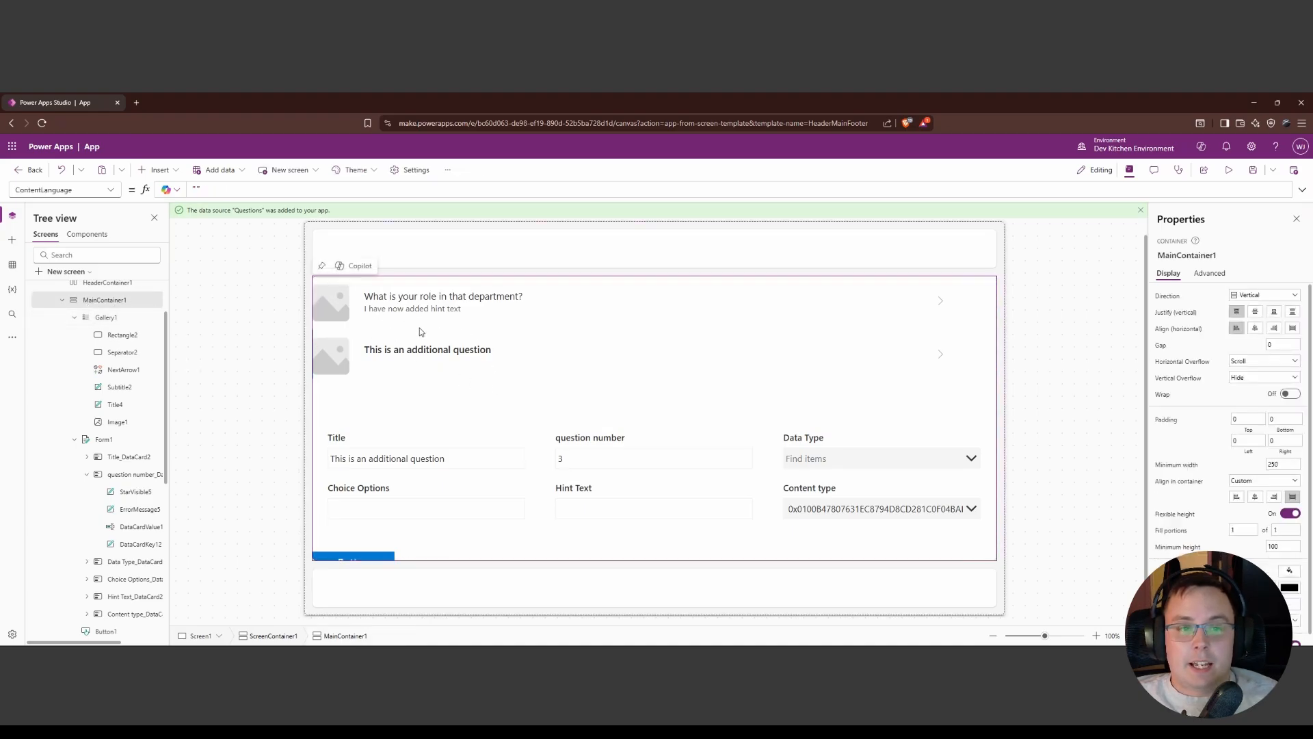
click(409, 433)
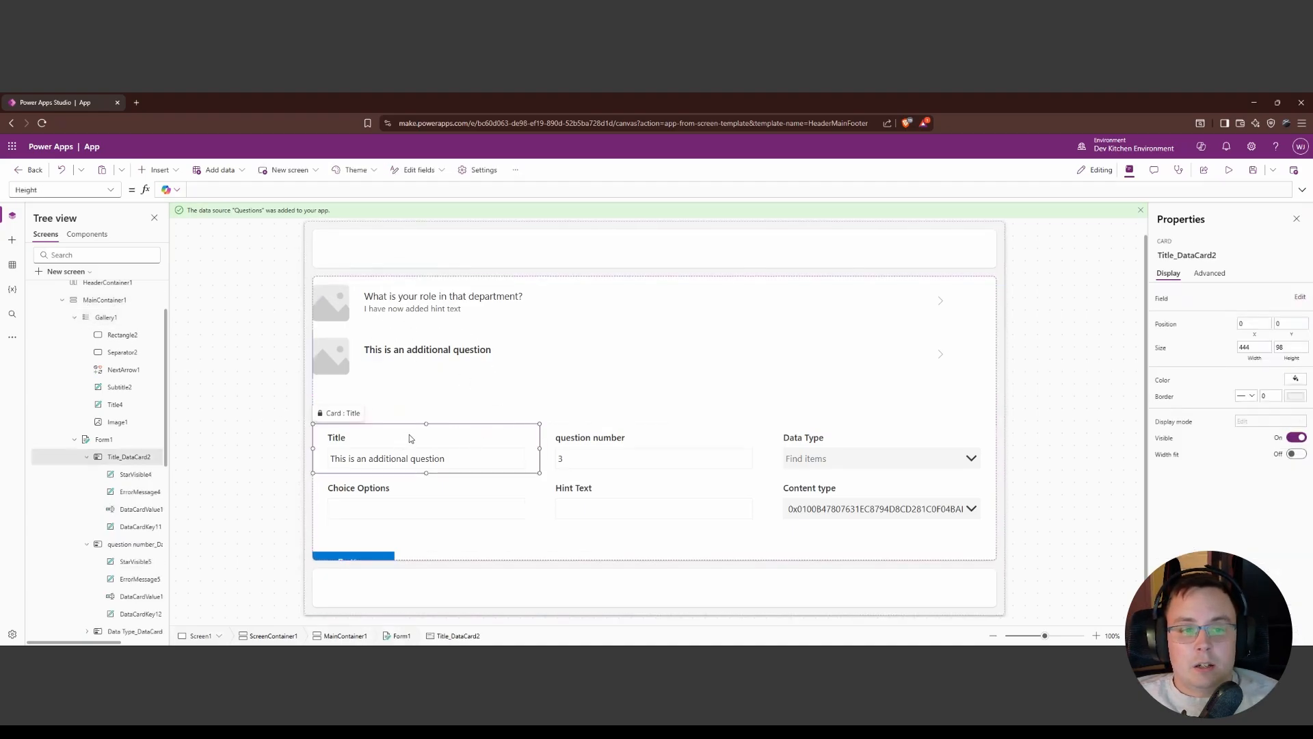
scroll(116, 468, down, 3)
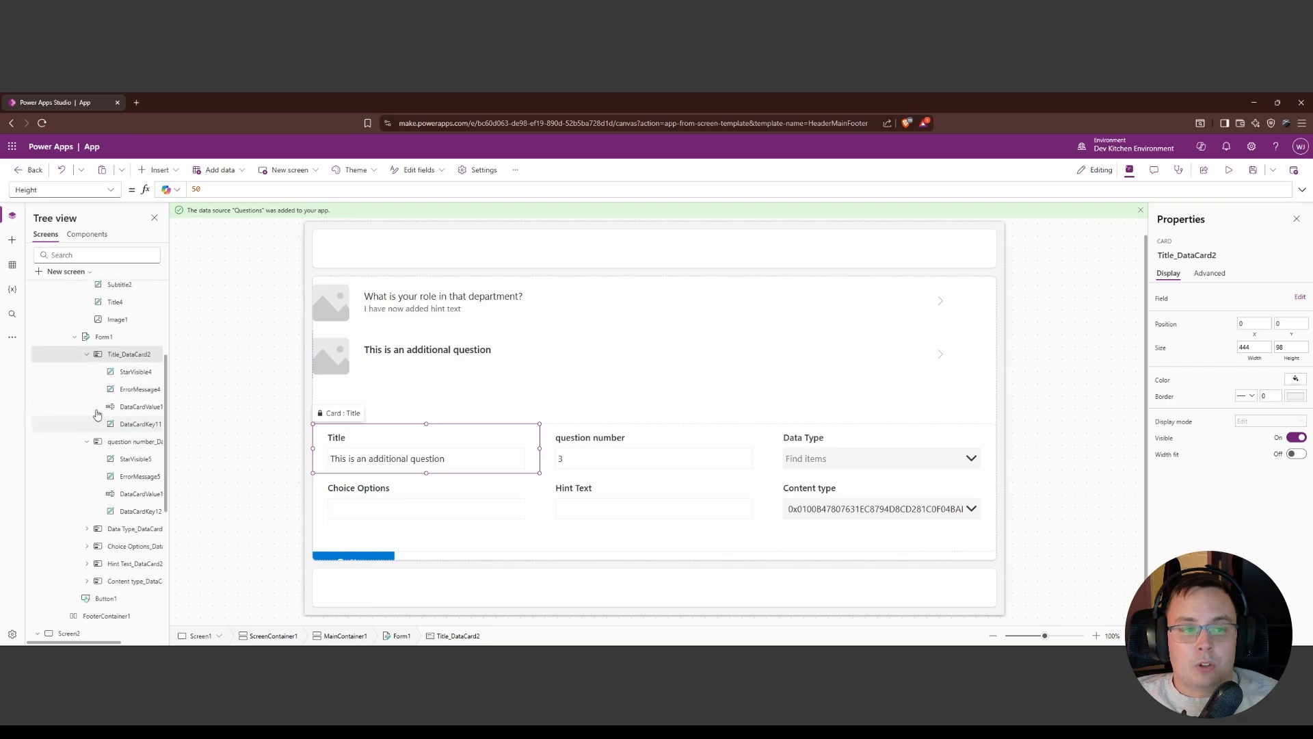
click(102, 339)
click(106, 598)
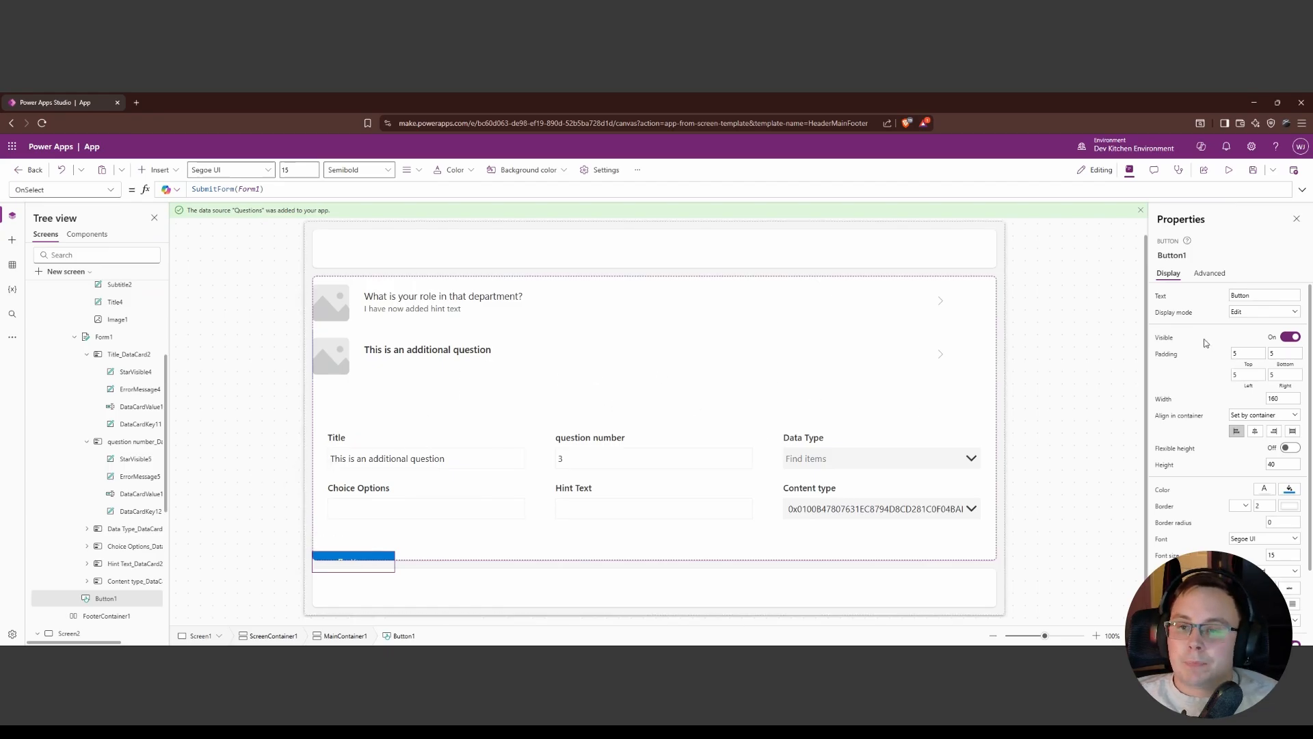
scroll(110, 340, up, 1)
scroll(109, 339, up, 4)
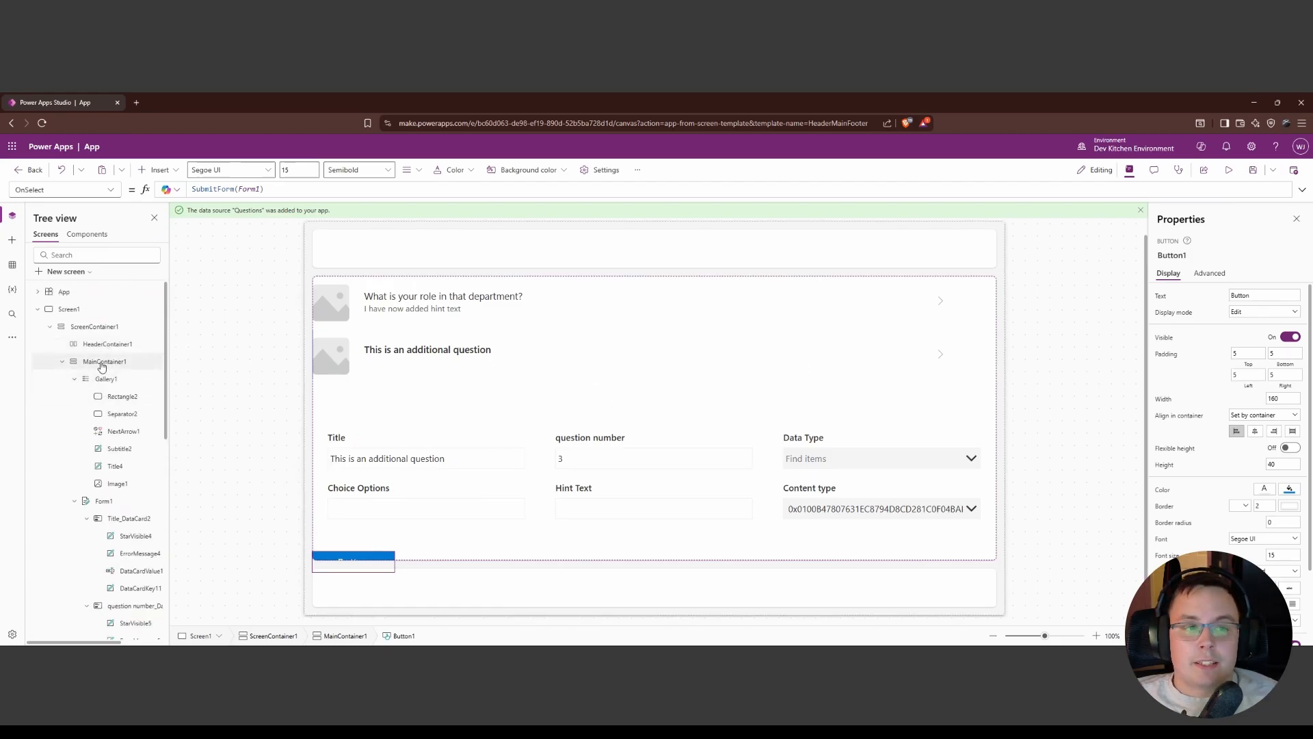
Insert a rectangle into MainContainer1 below the submit button.
click(104, 361)
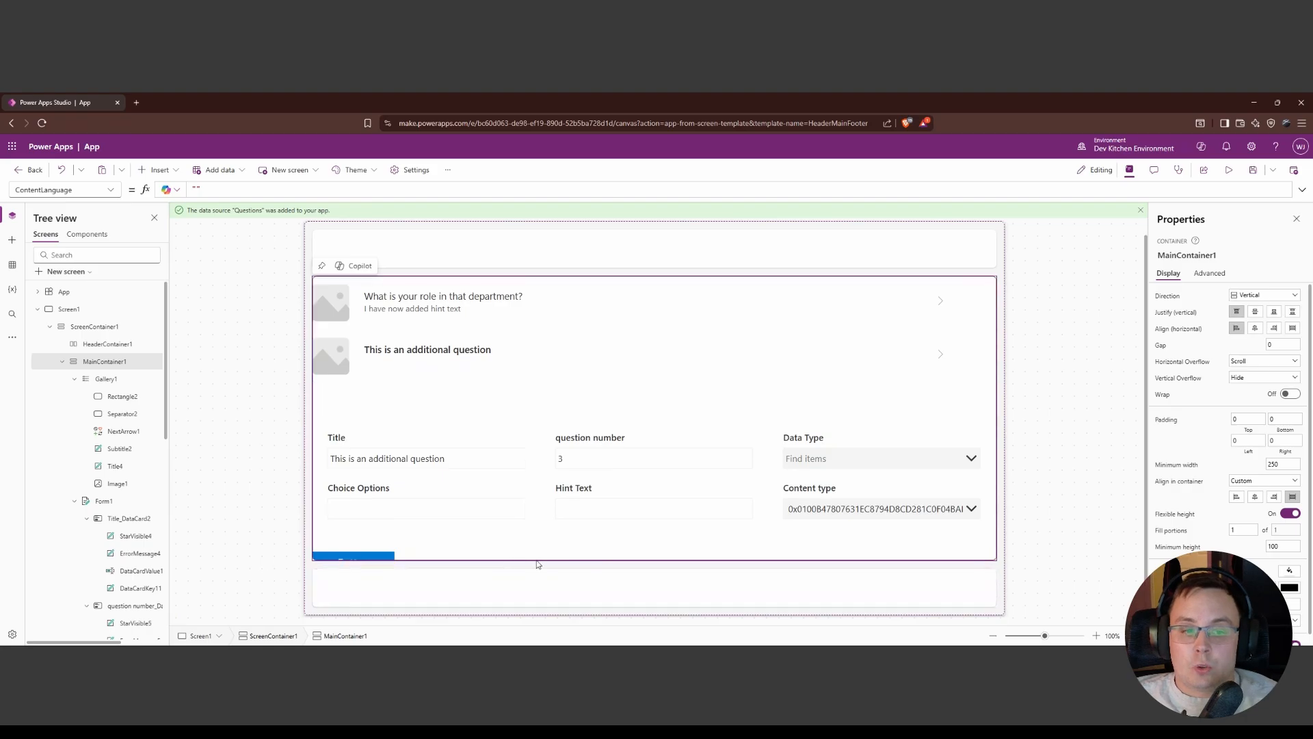
click(157, 169)
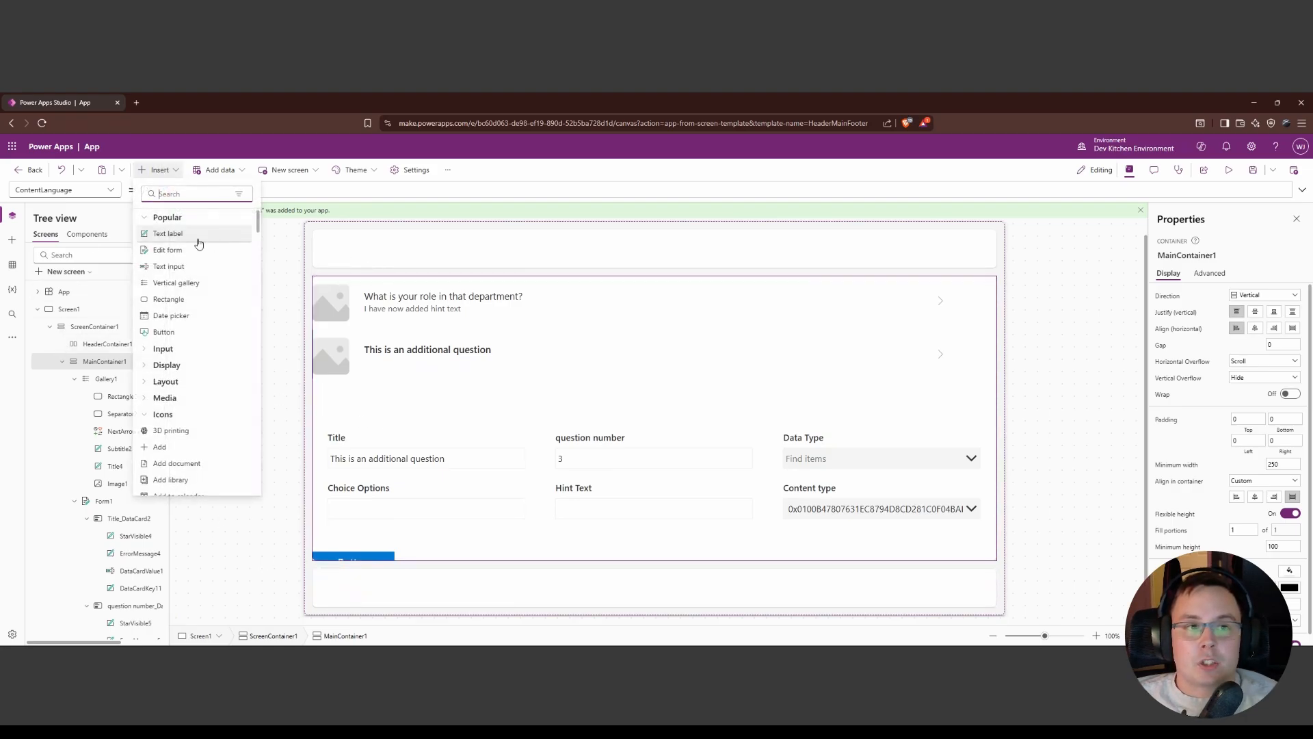
click(168, 299)
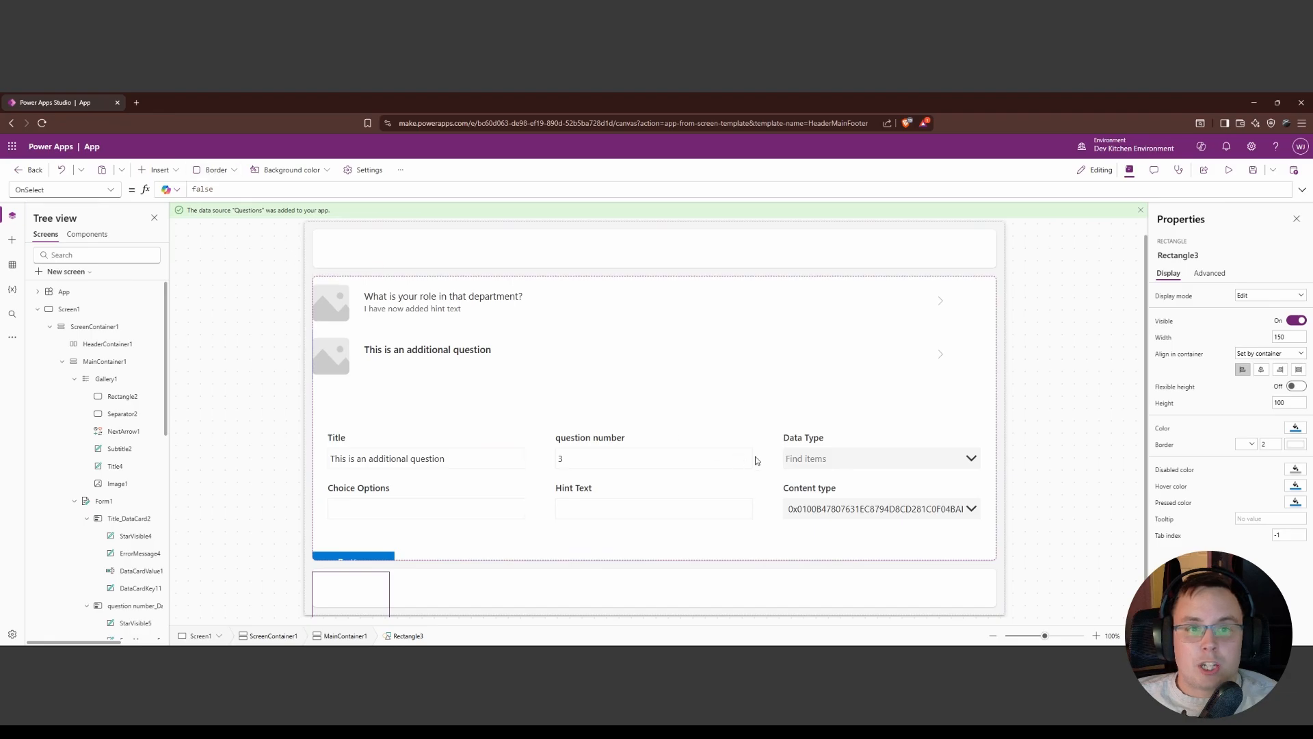
Preview the app to check the layout with the rectangle, and return to the editor.
key(F5)
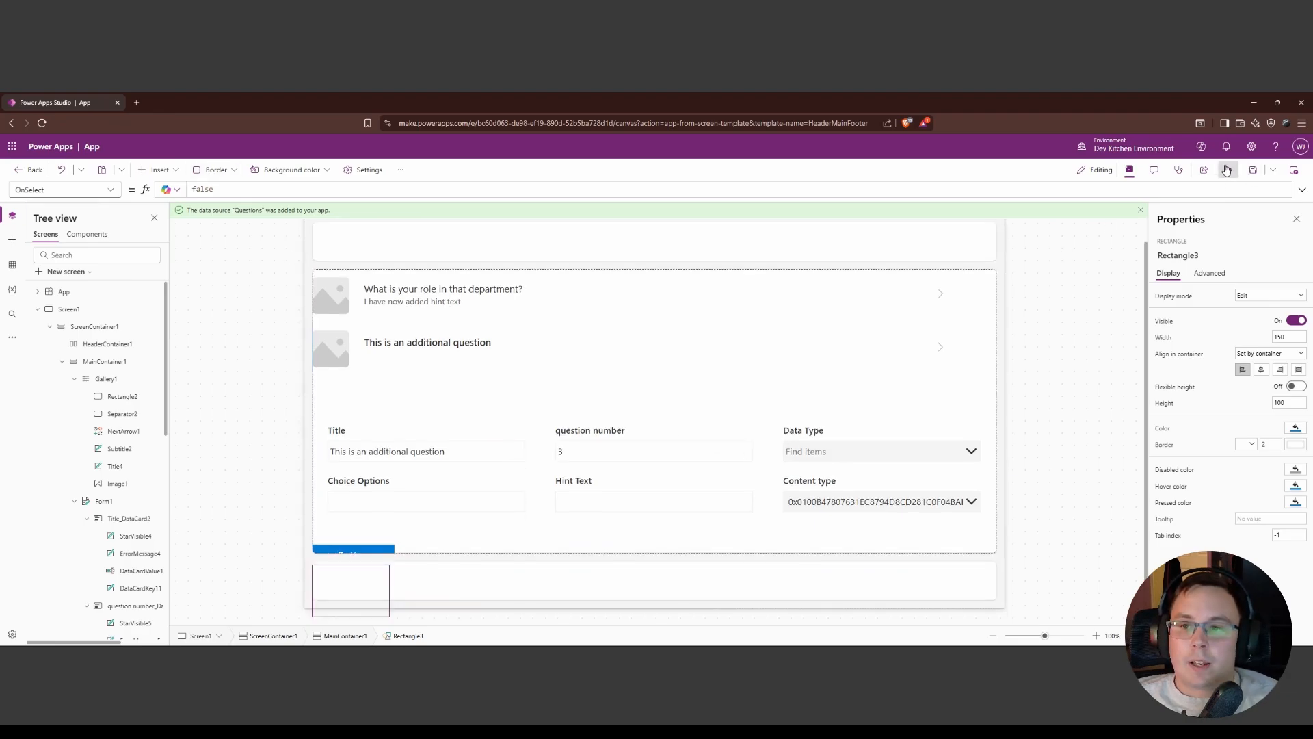
key(Escape)
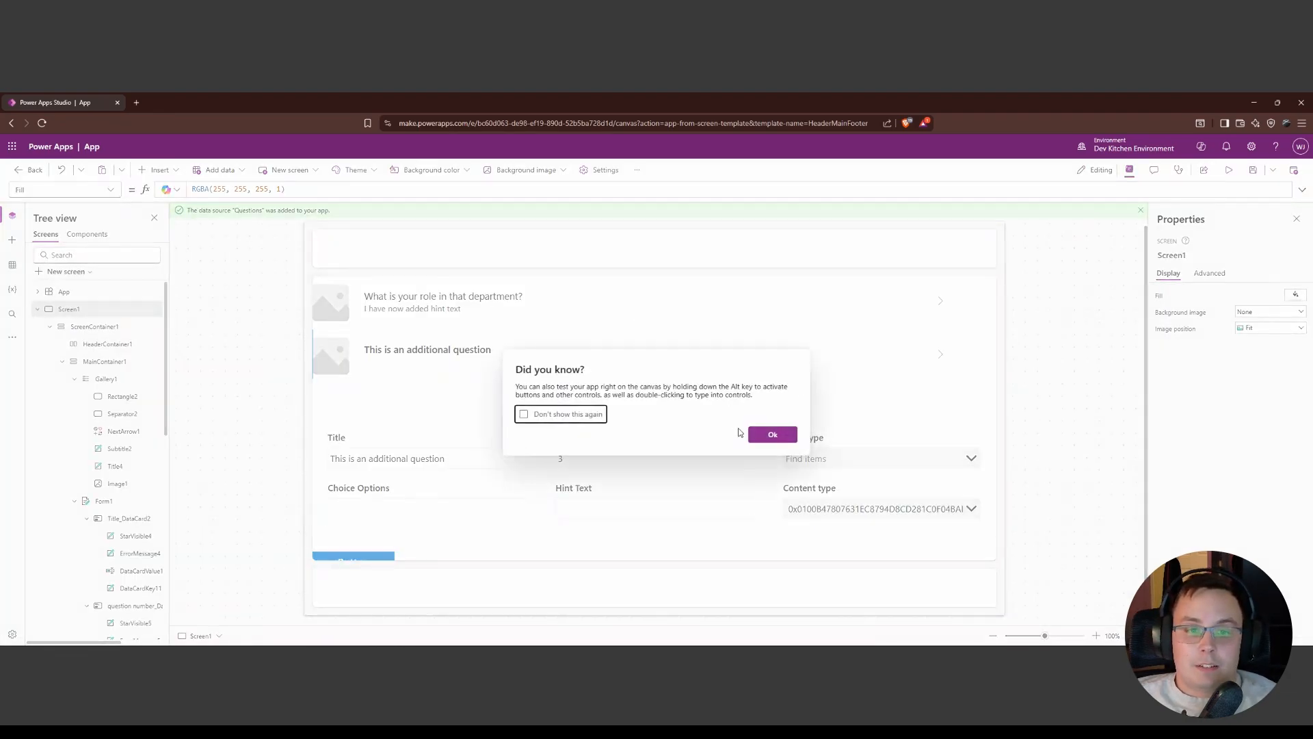
click(782, 438)
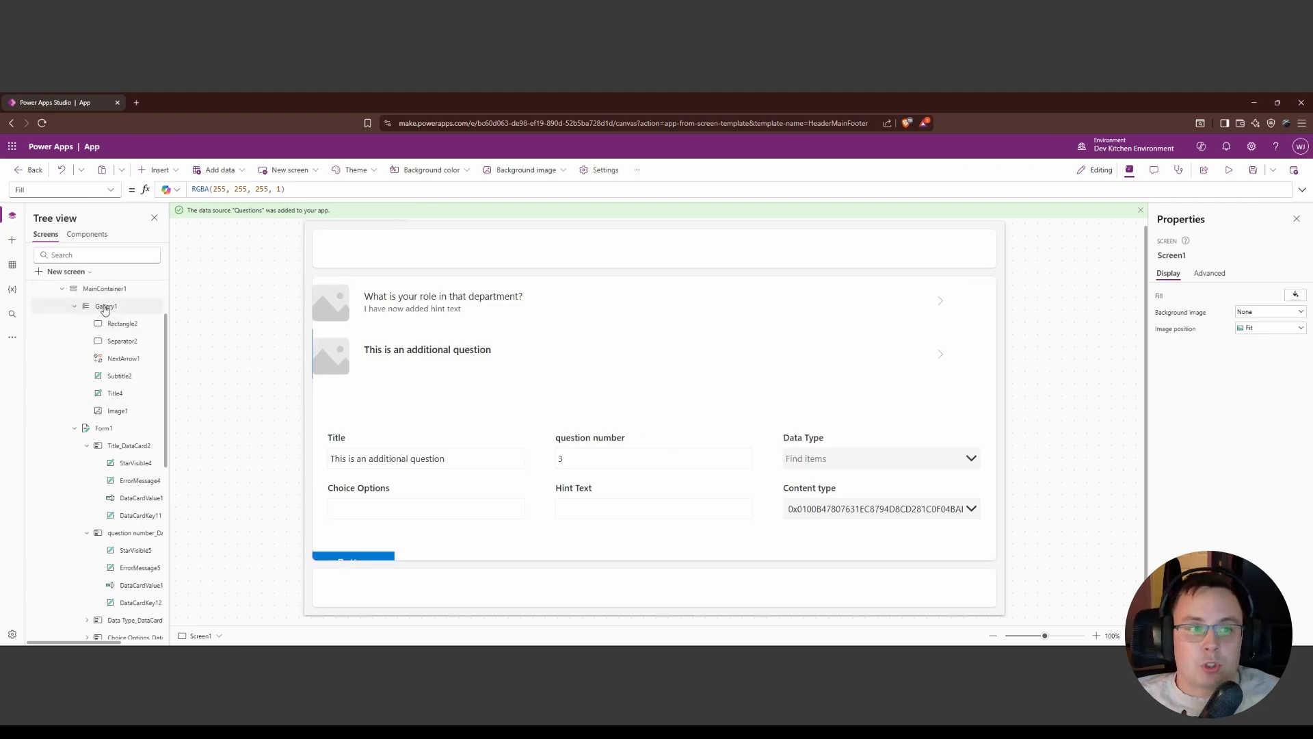
Set MainContainer1's vertical overflow to Scroll.
scroll(109, 397, up, 2)
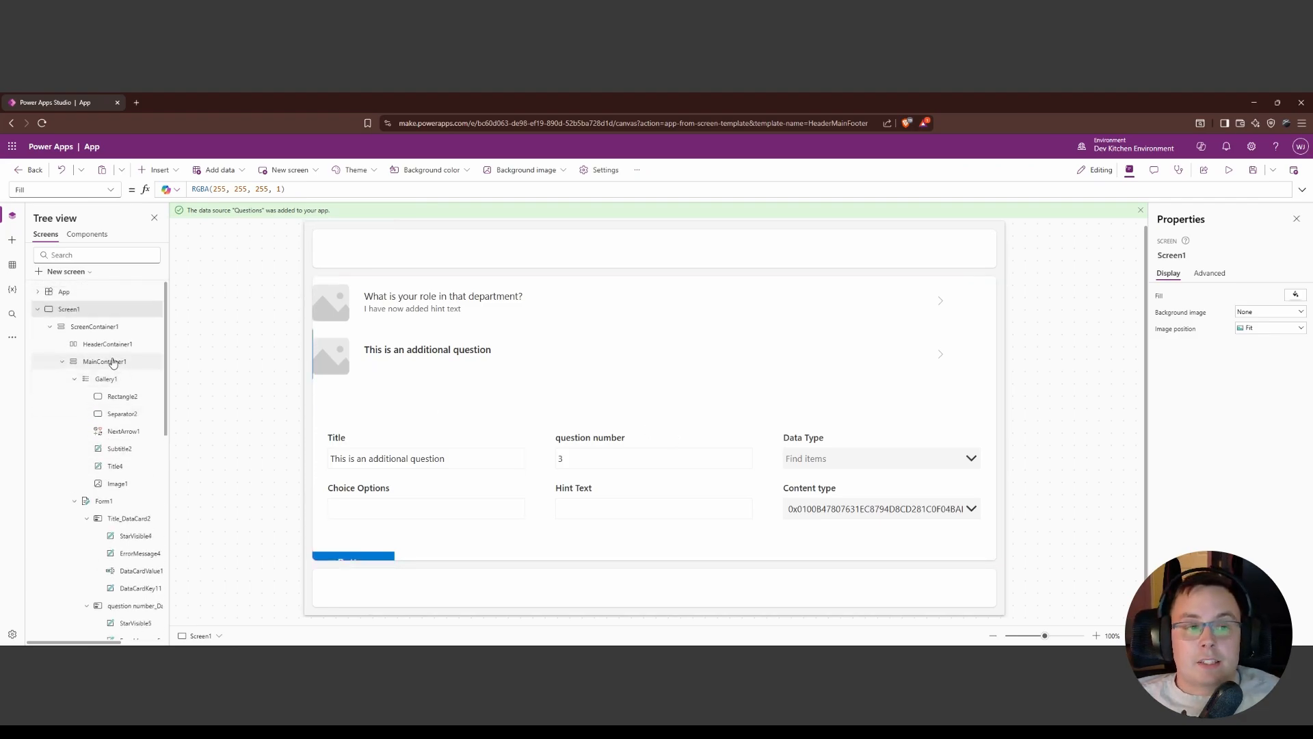
click(118, 366)
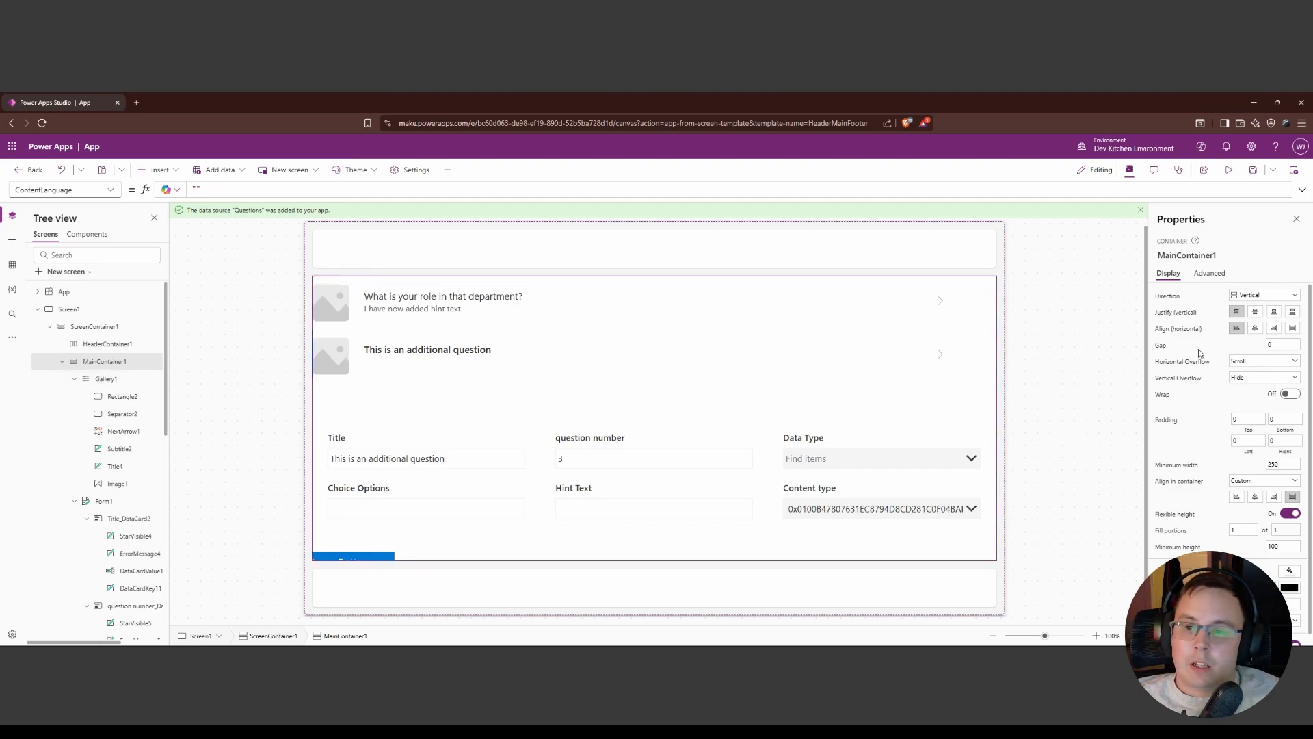
click(1255, 381)
click(1256, 405)
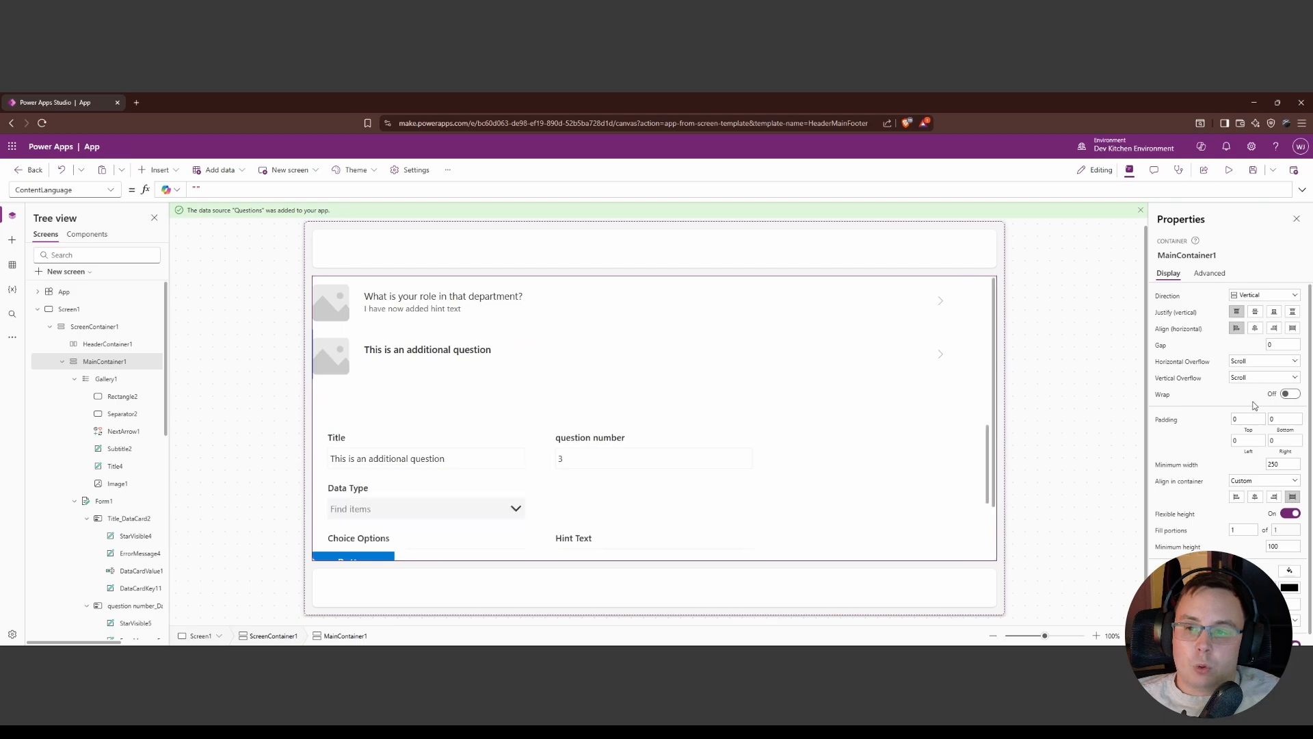
Preview the app, return to the editor, and check how the form and main container scroll.
click(1229, 170)
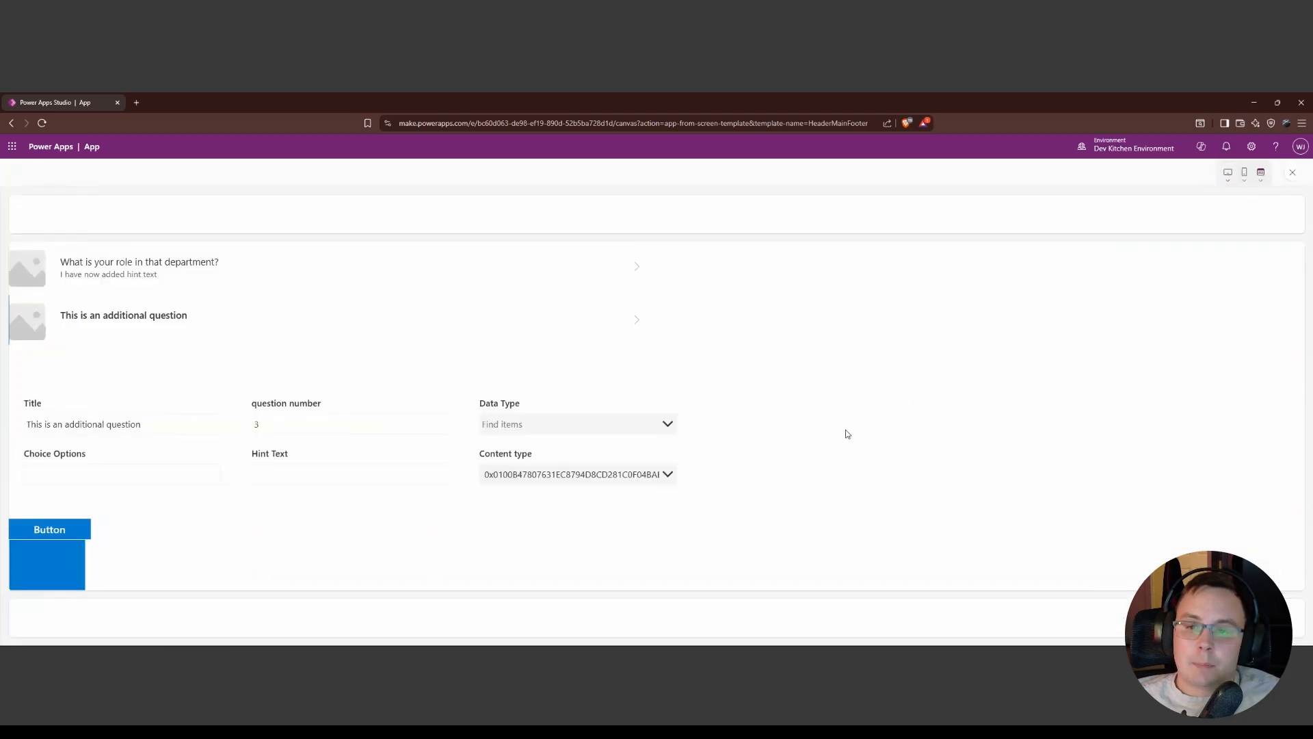
click(1293, 172)
click(771, 440)
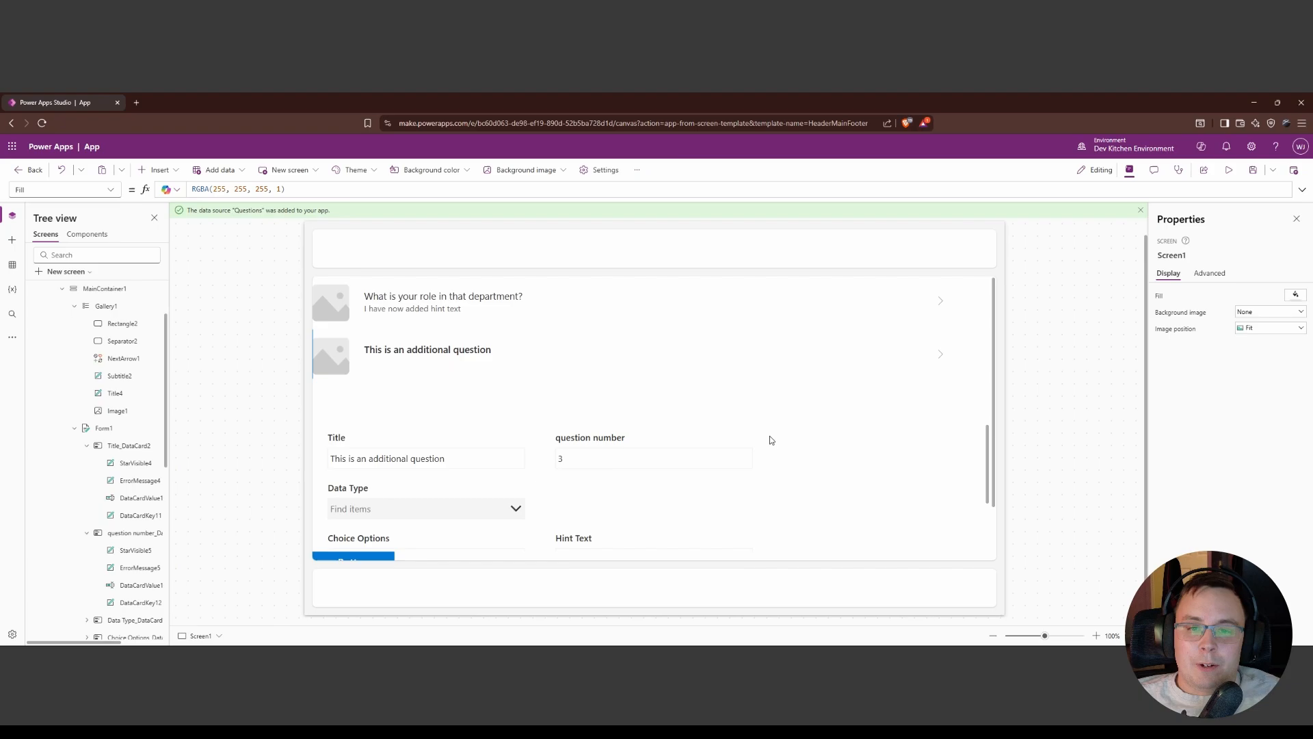
click(927, 470)
scroll(977, 490, down, 1)
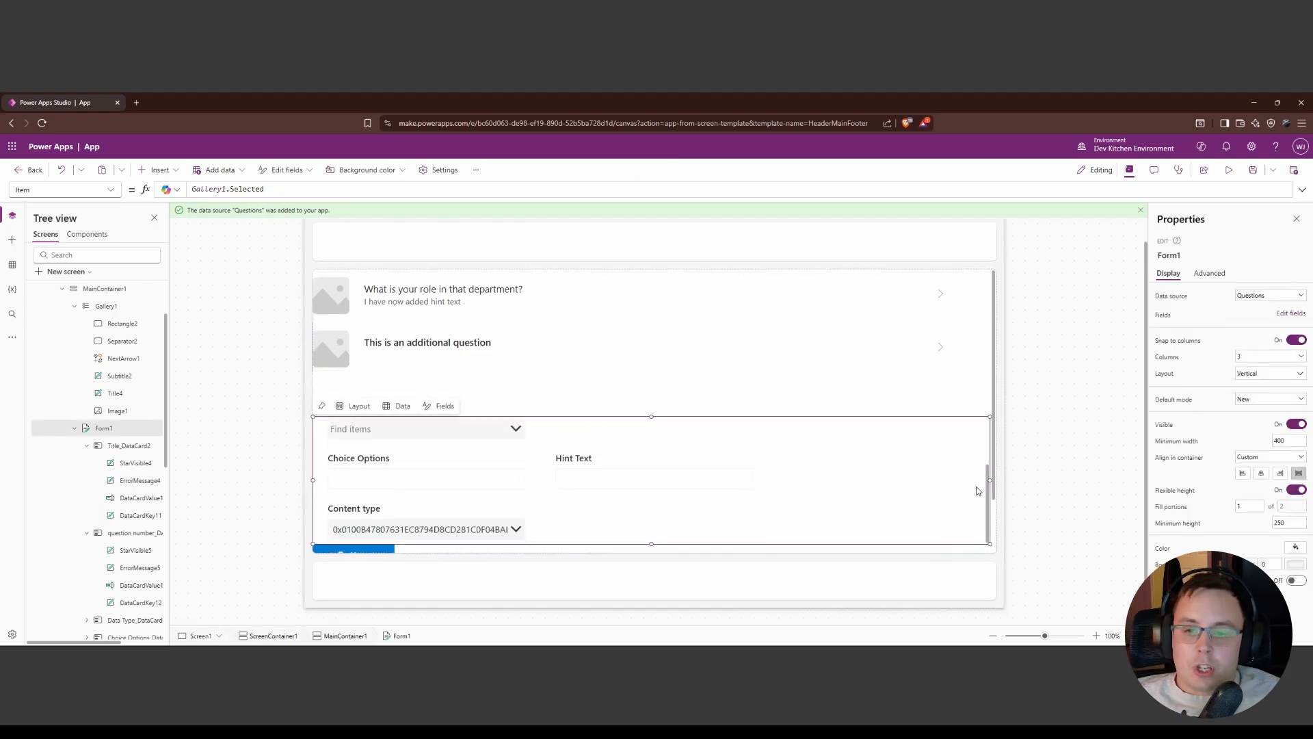
scroll(984, 451, down, 1)
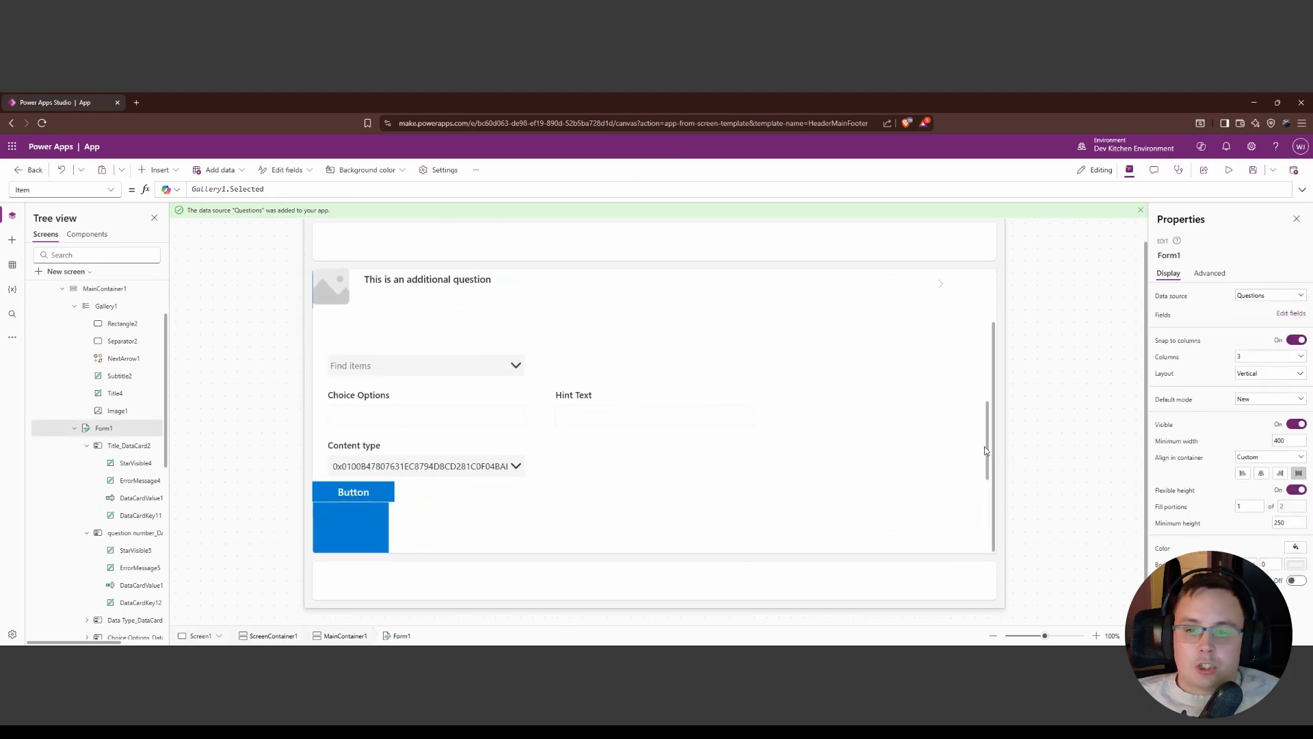
scroll(984, 425, up, 2)
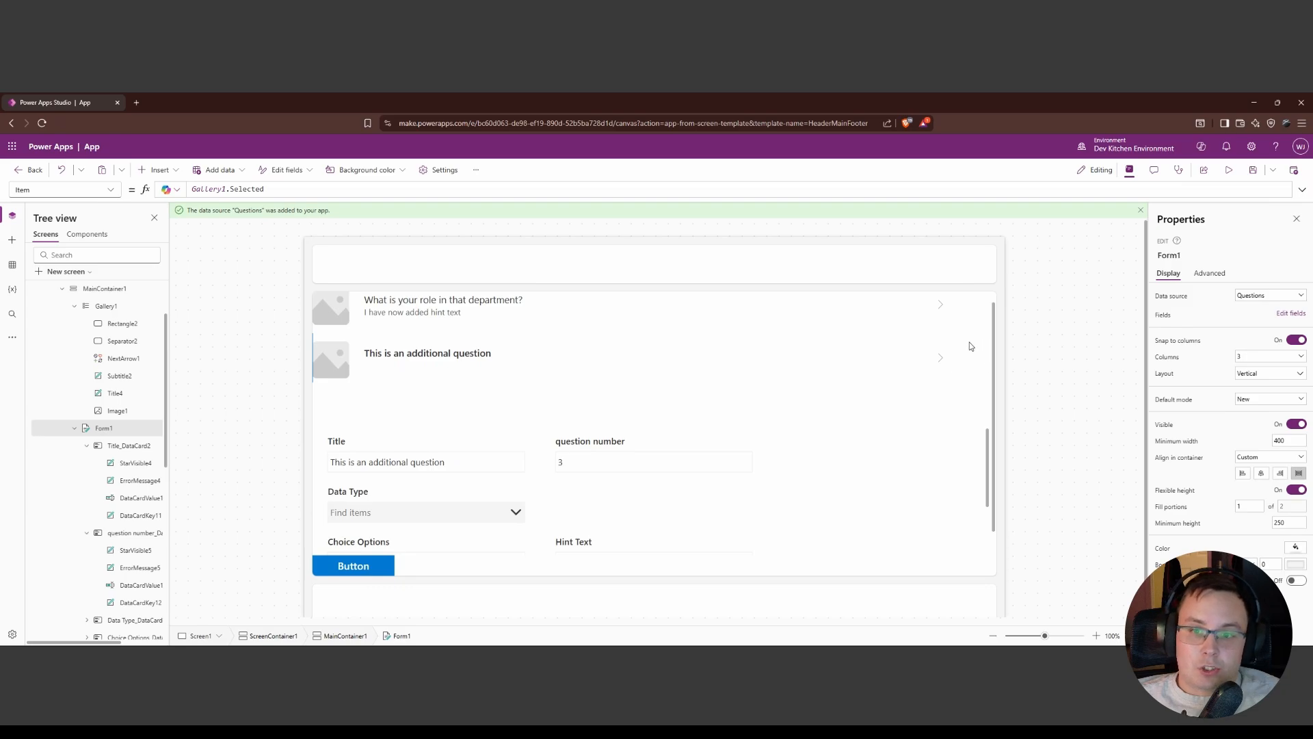
scroll(982, 358, down, 2)
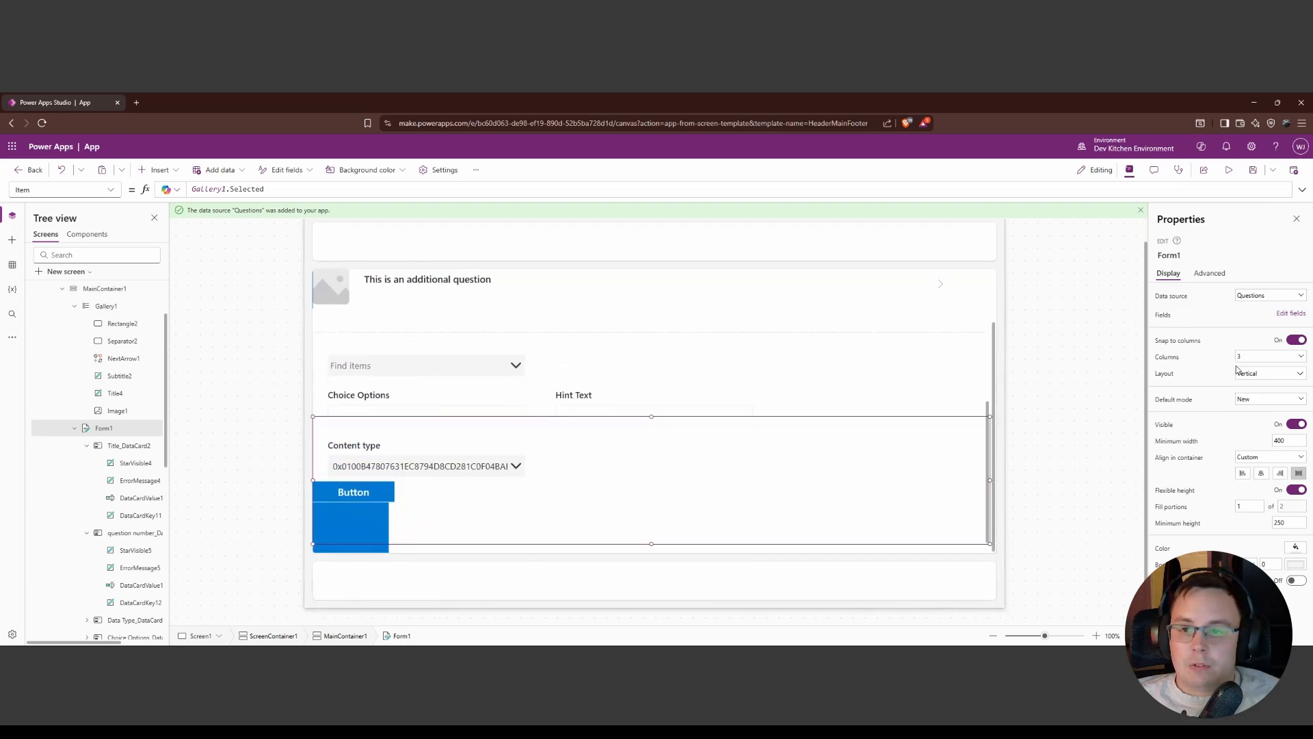
Examine the properties of MainContainer1 and ScreenContainer1, including ScreenContainer1's width and height formulas.
click(111, 289)
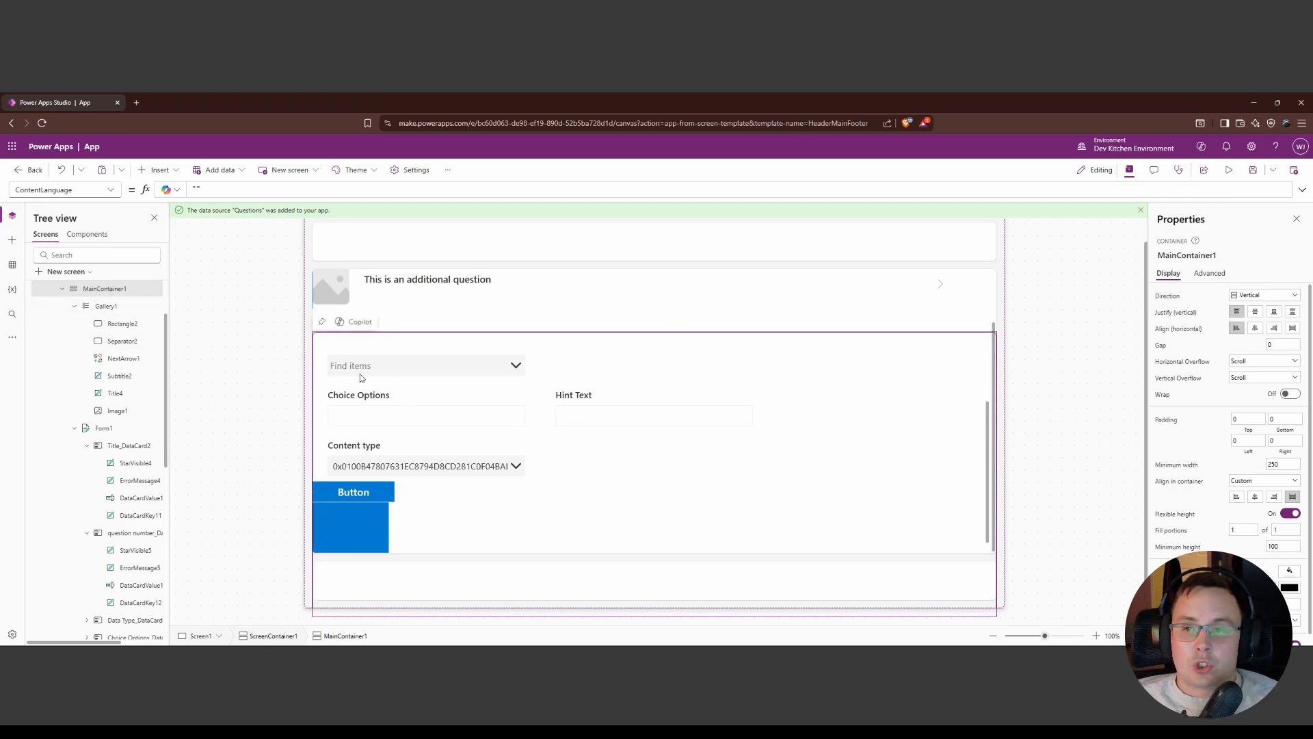
scroll(99, 340, up, 2)
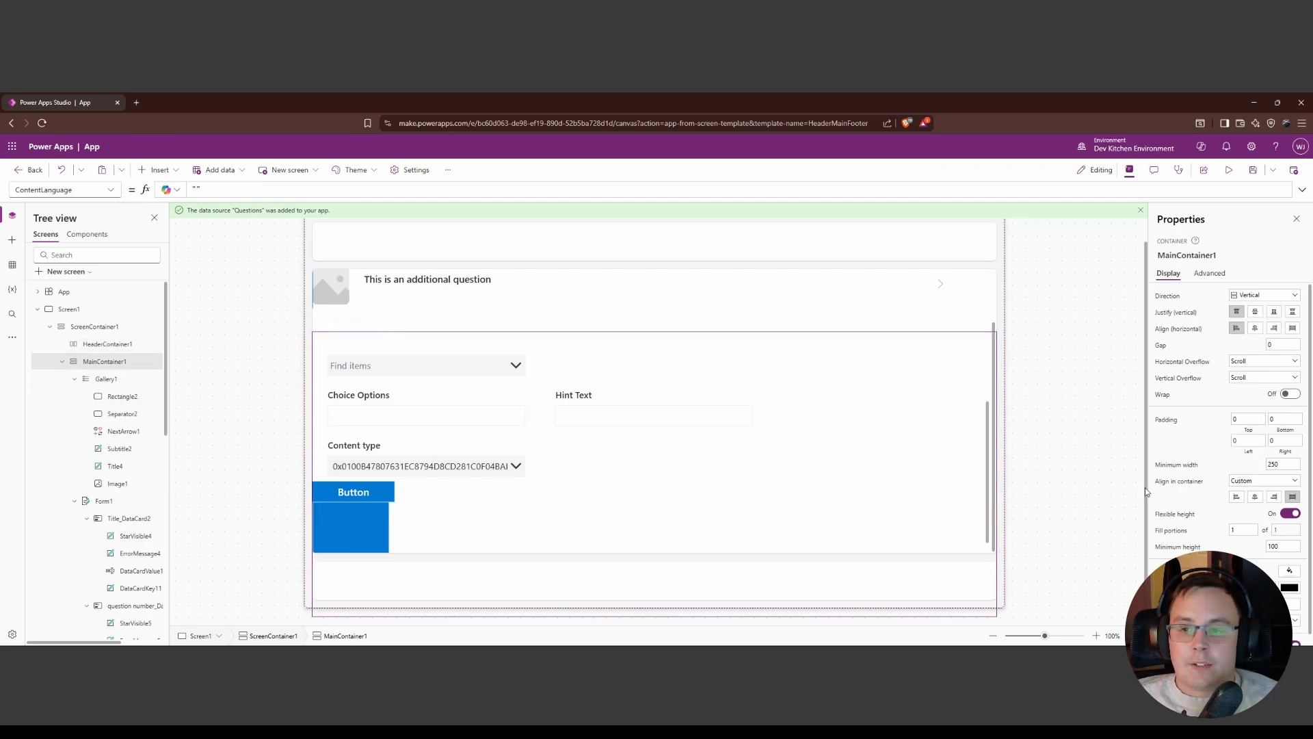
click(117, 331)
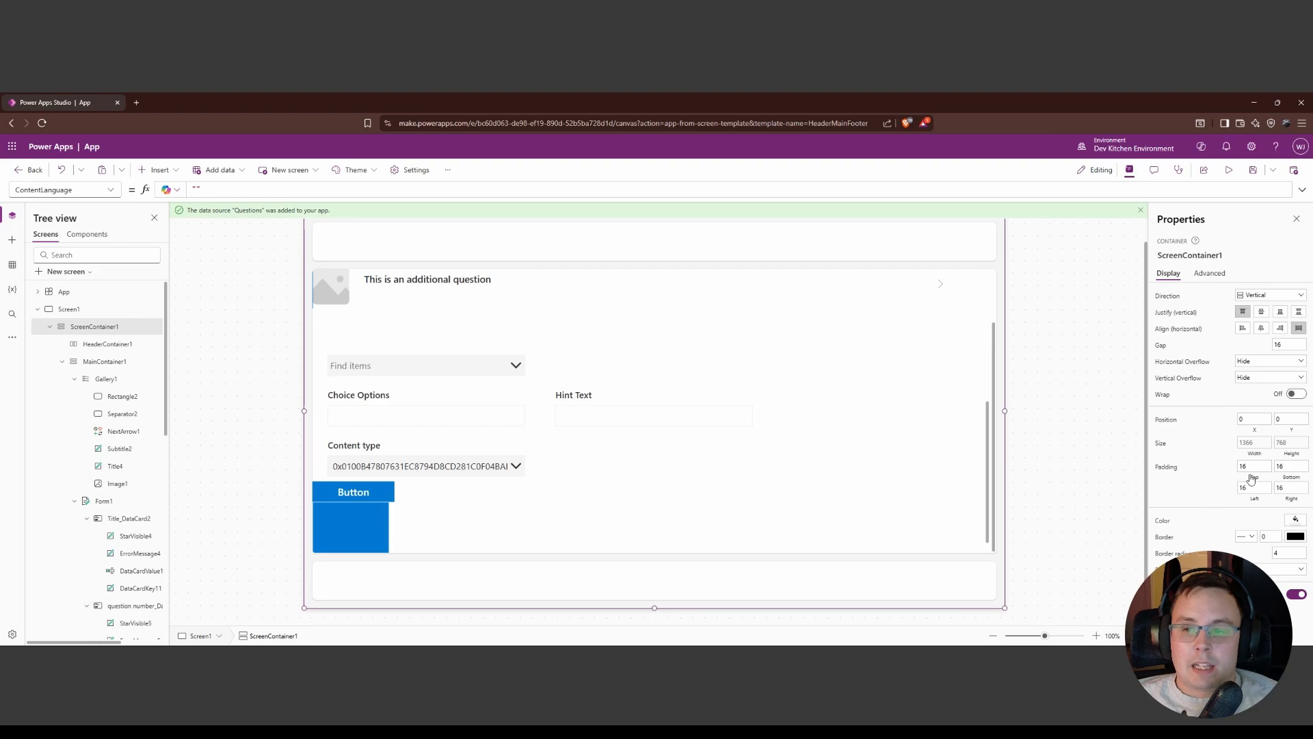
click(111, 361)
click(102, 328)
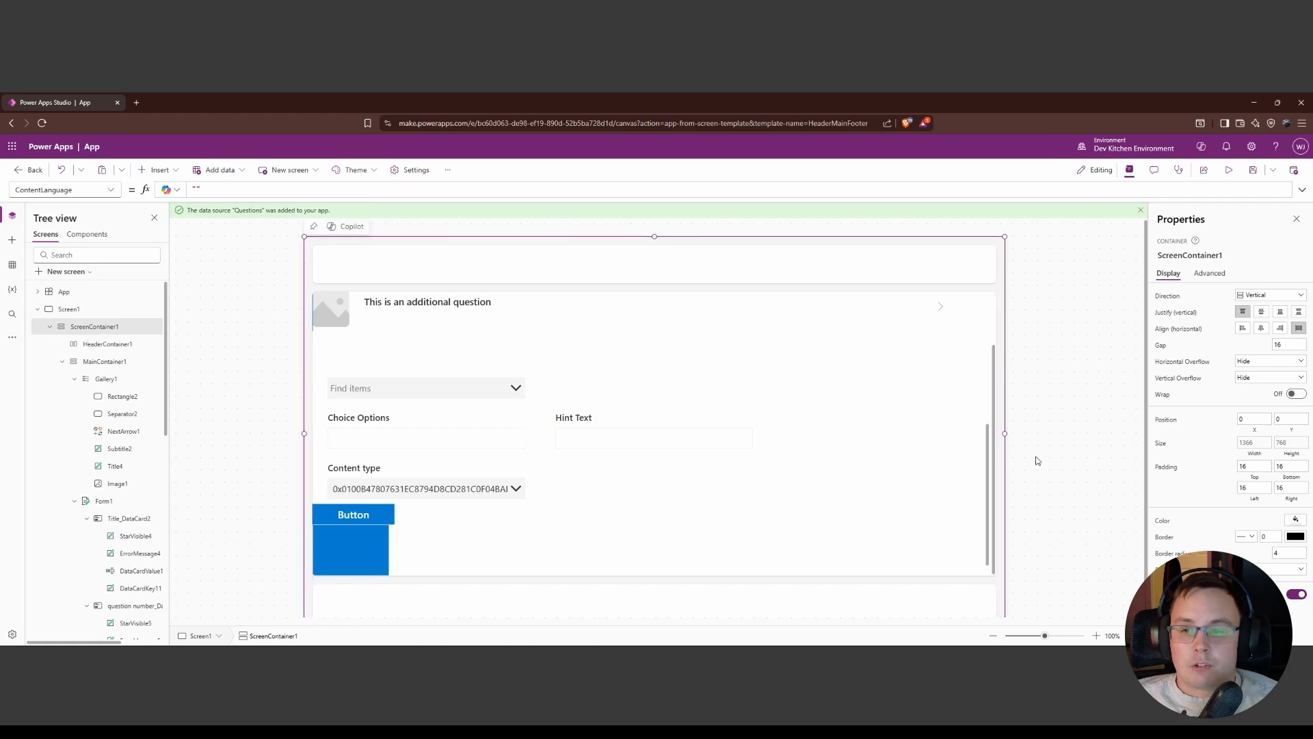
click(1252, 443)
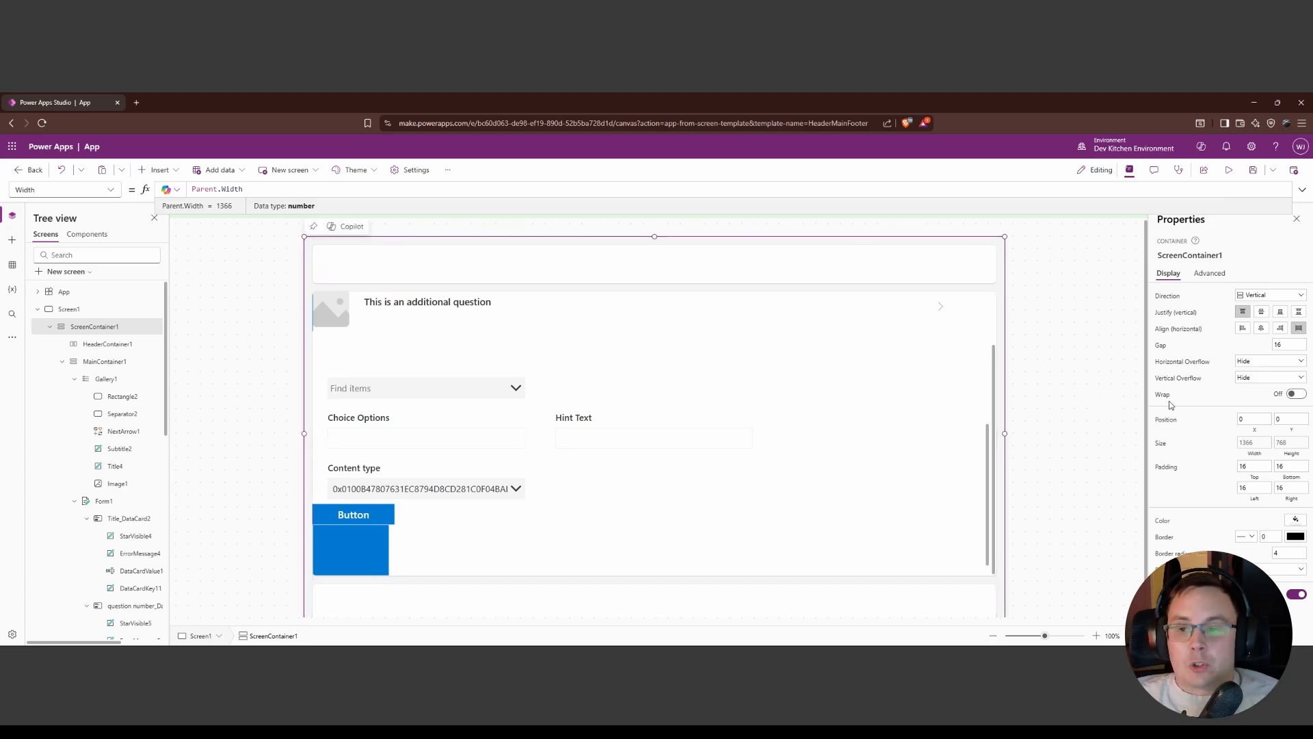
click(1290, 442)
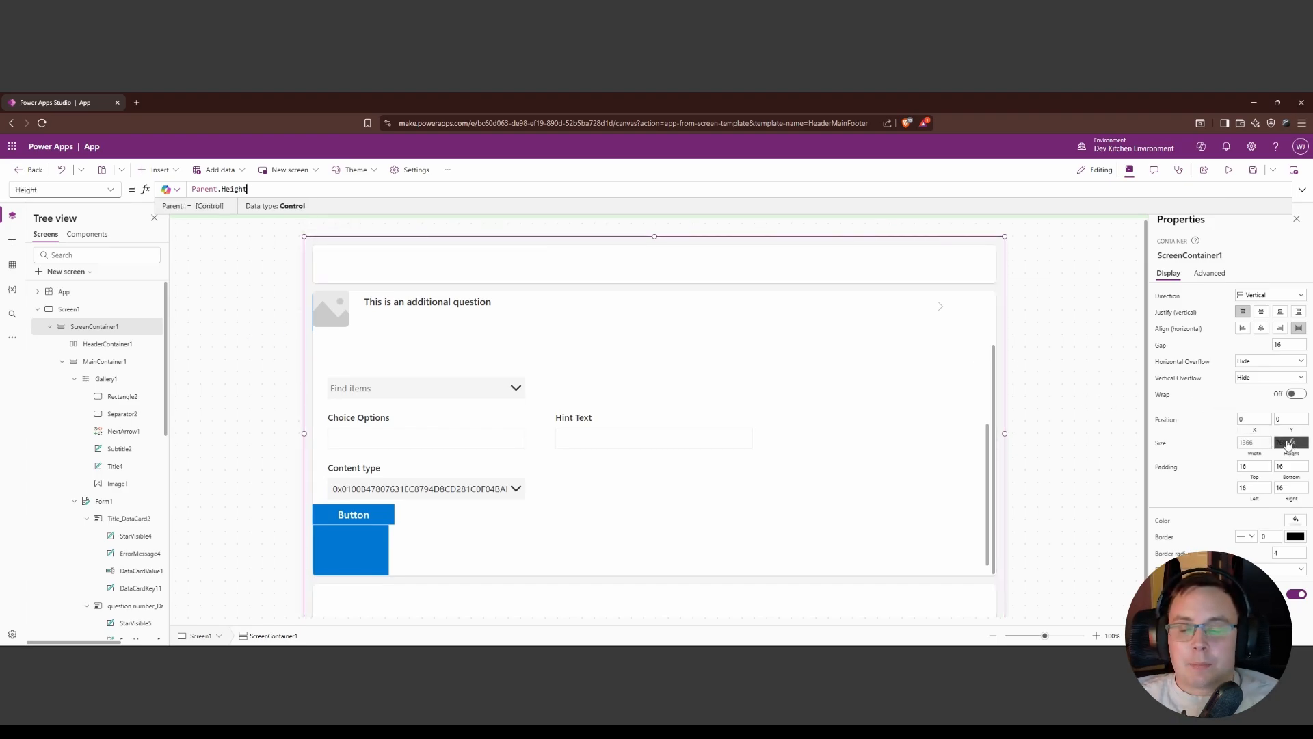
click(1086, 338)
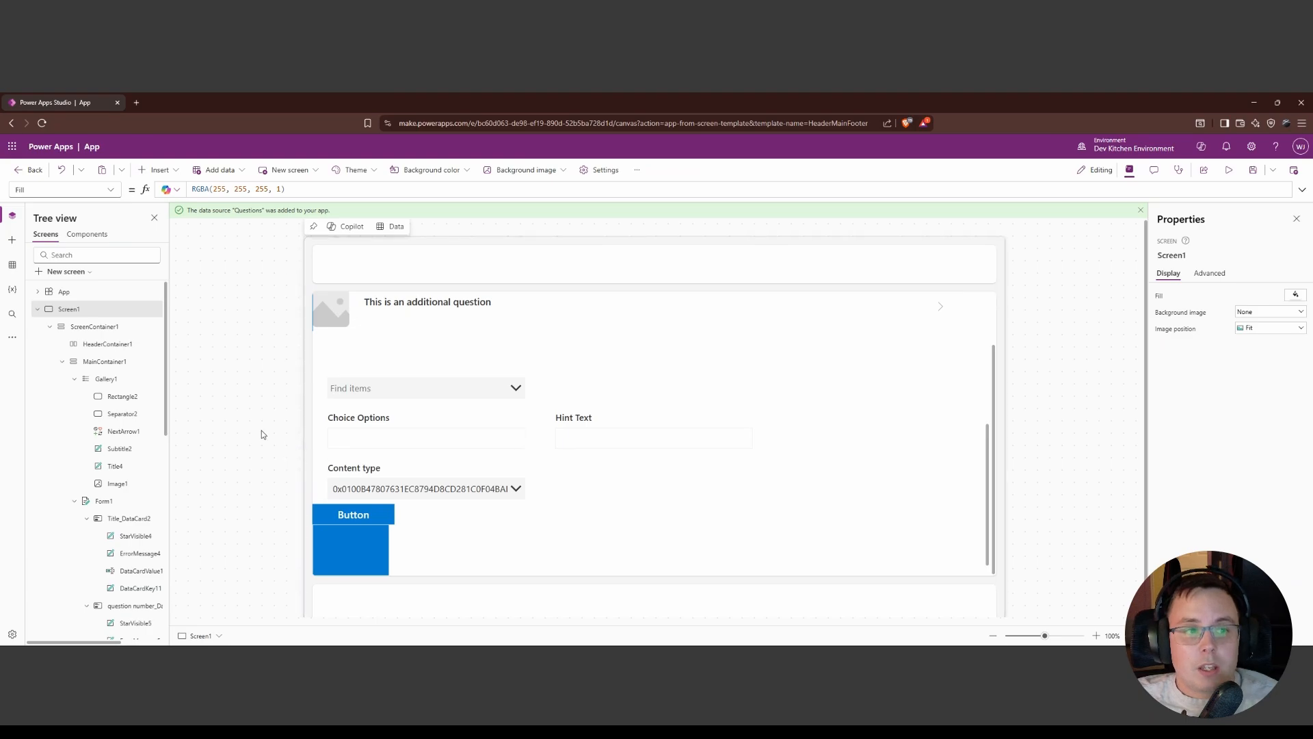
Collapse the existing screens in the tree and add a new blank screen.
click(37, 309)
click(39, 326)
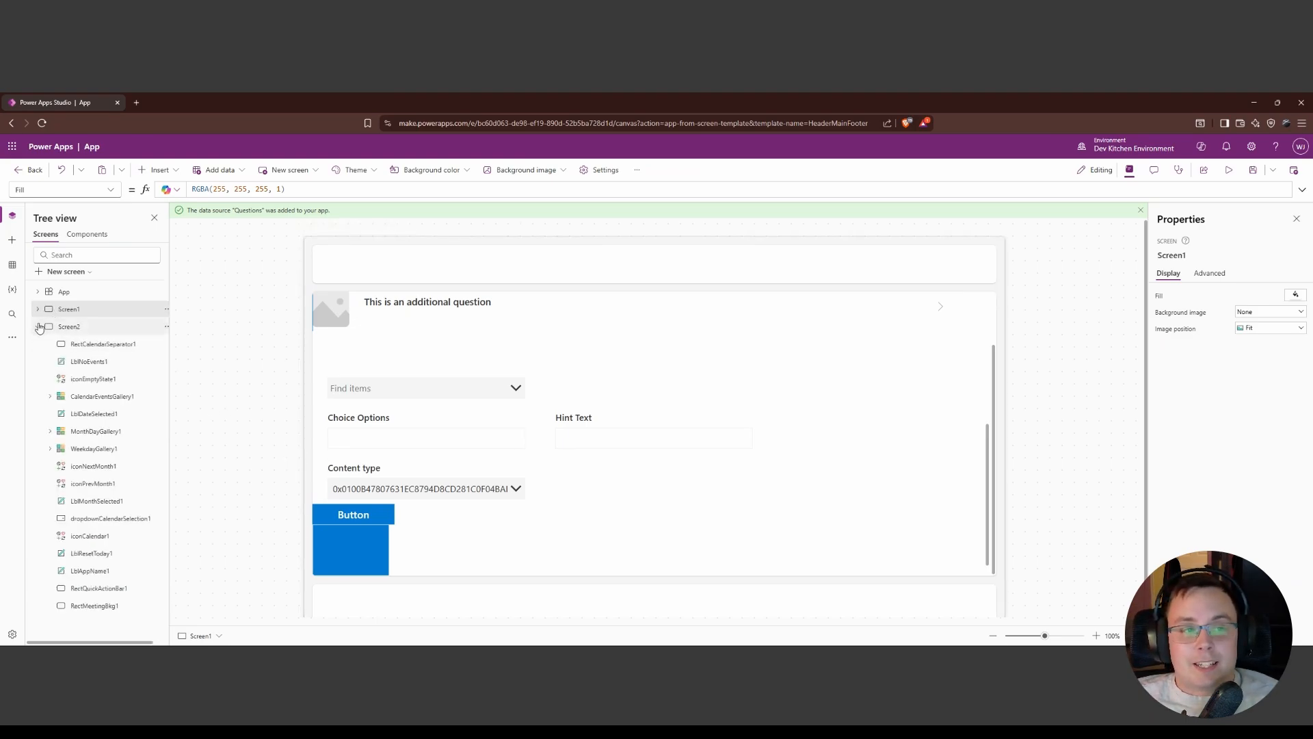
click(38, 327)
click(66, 271)
click(89, 356)
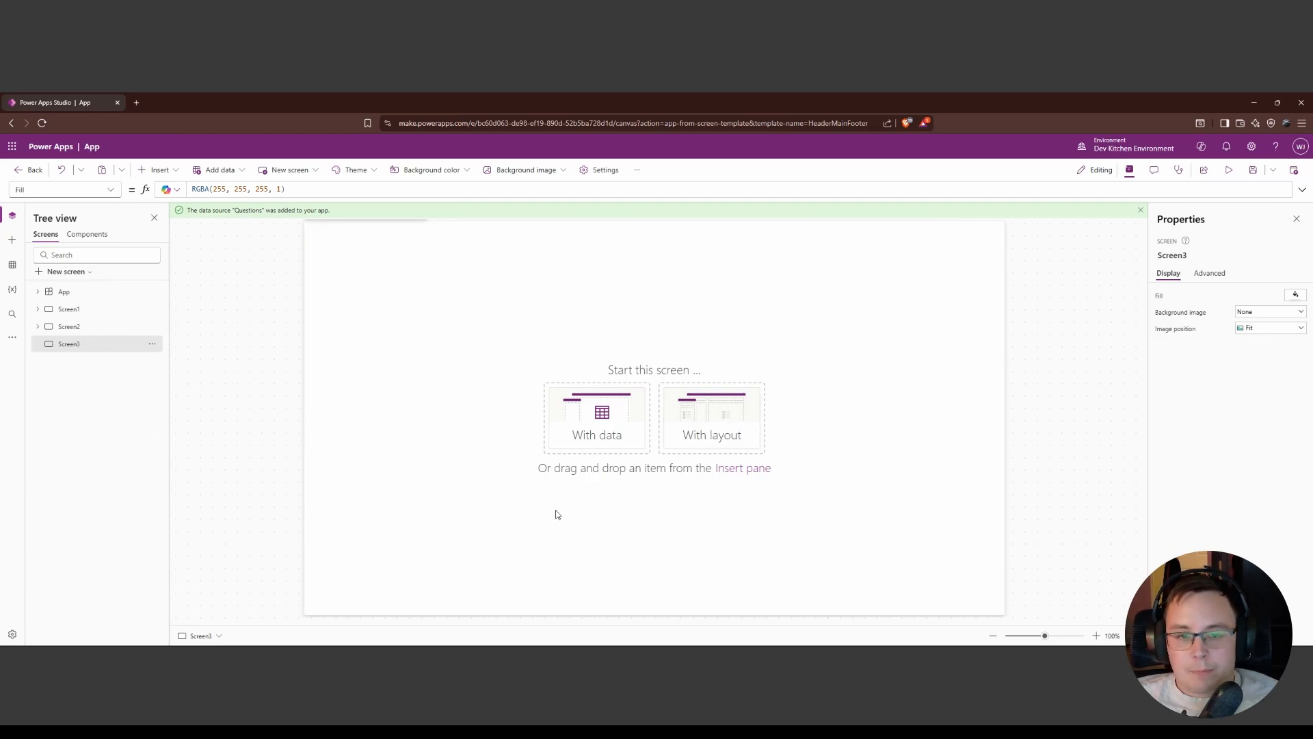
Insert a vertical gallery on the blank screen and fit it along the screen's left edge, about 477 wide and 763 high.
click(159, 169)
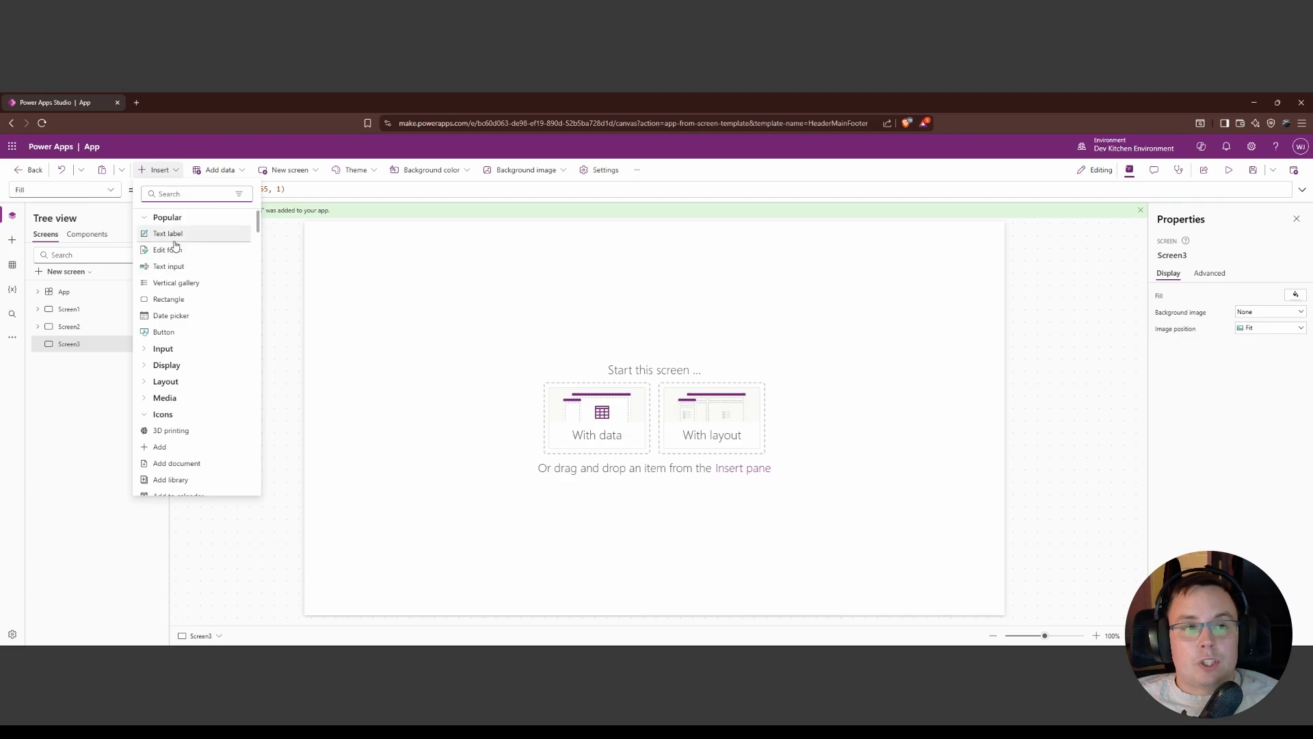
text(g)
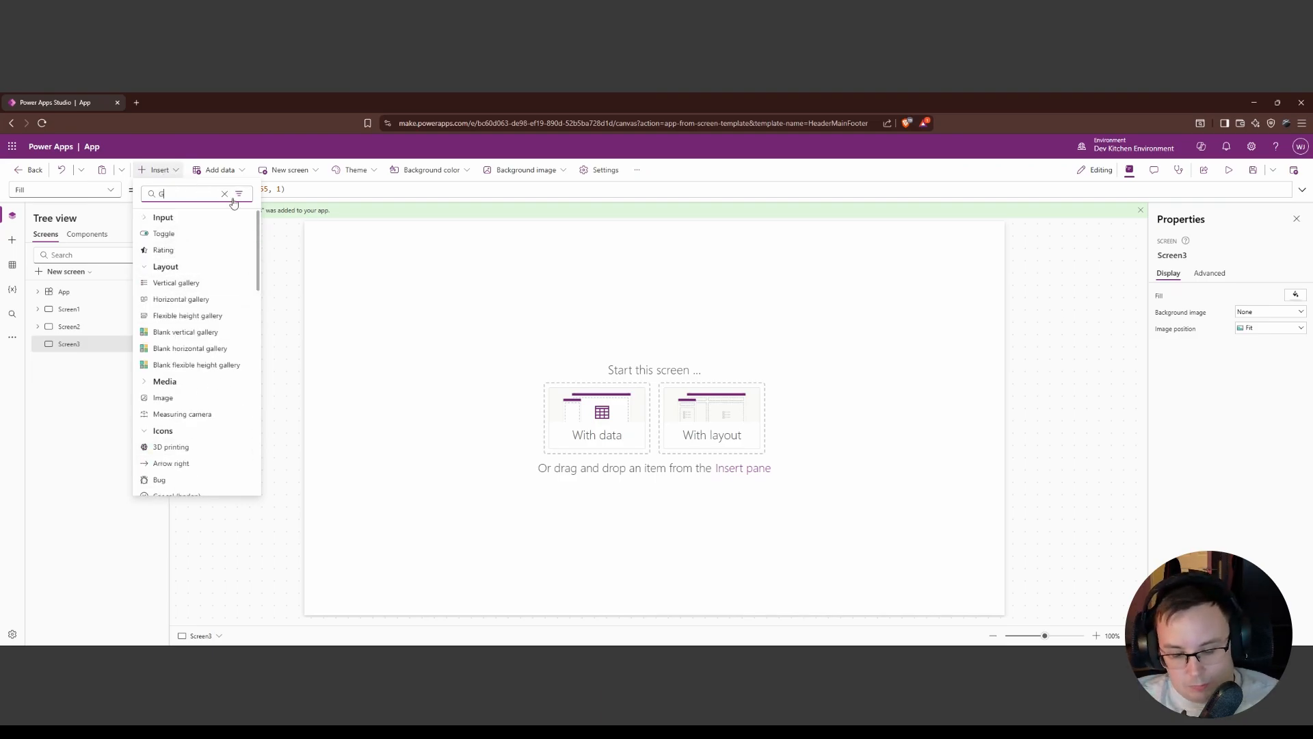
text(allery)
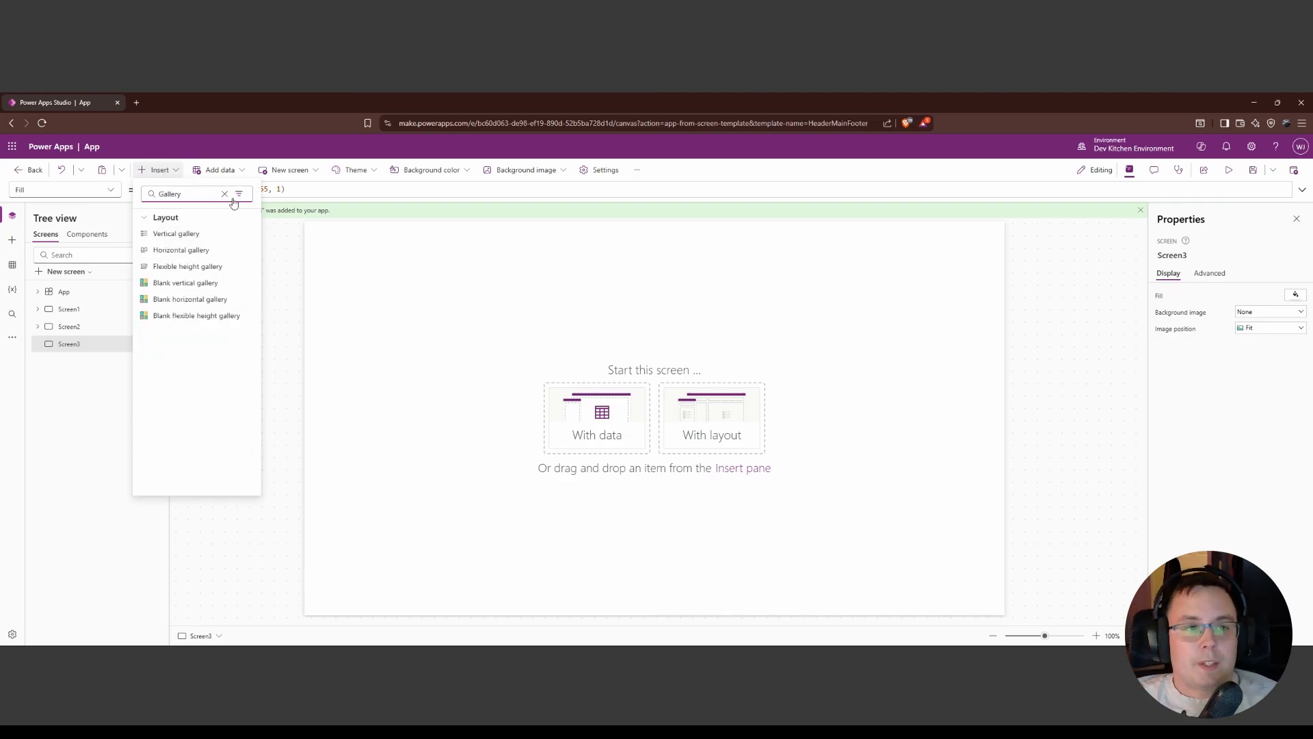
click(180, 234)
click(622, 486)
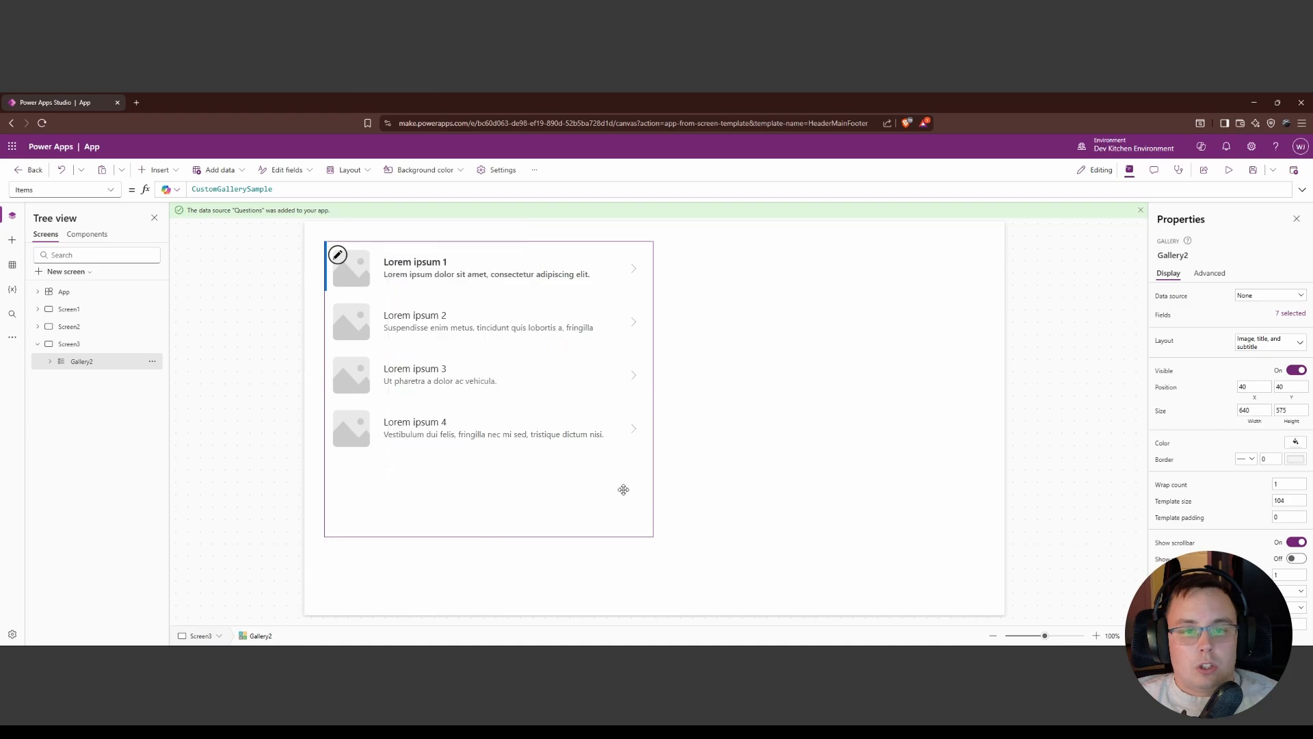
drag(621, 486, 525, 413)
drag(630, 512, 577, 591)
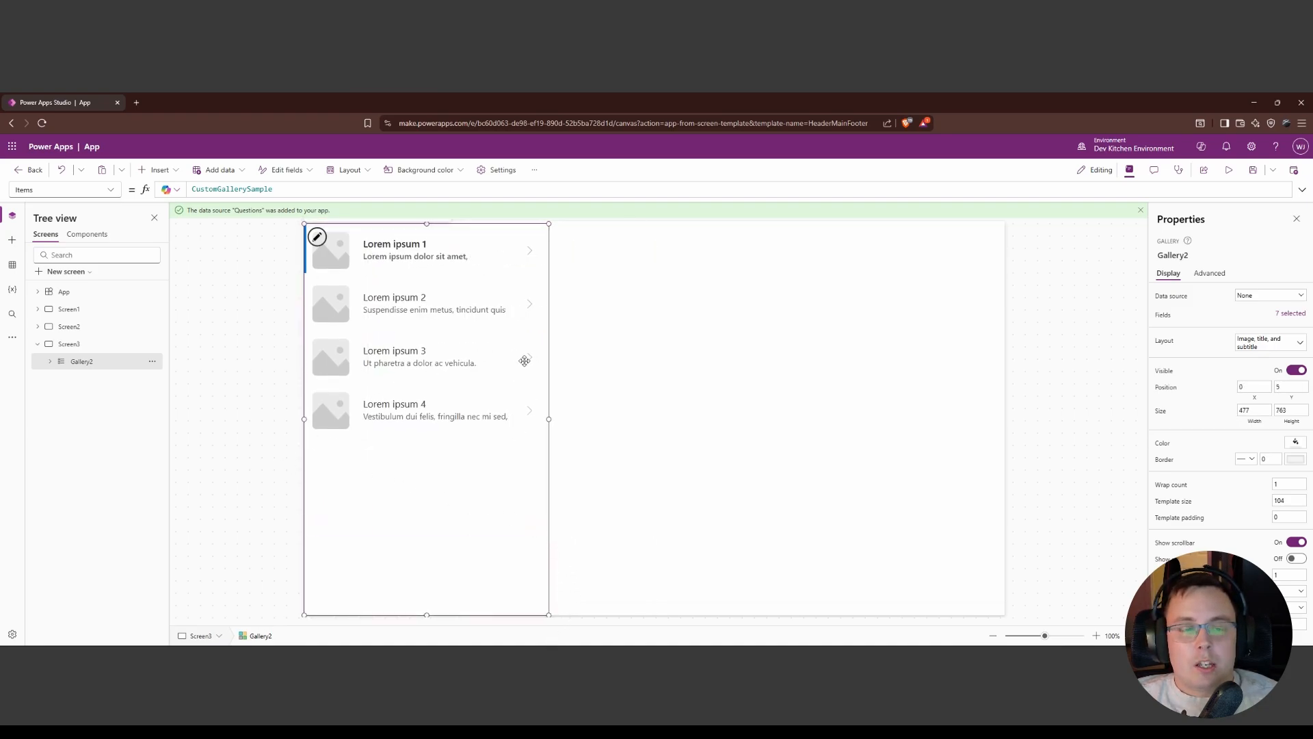
Delete the vertical gallery from the blank screen.
click(745, 468)
click(352, 475)
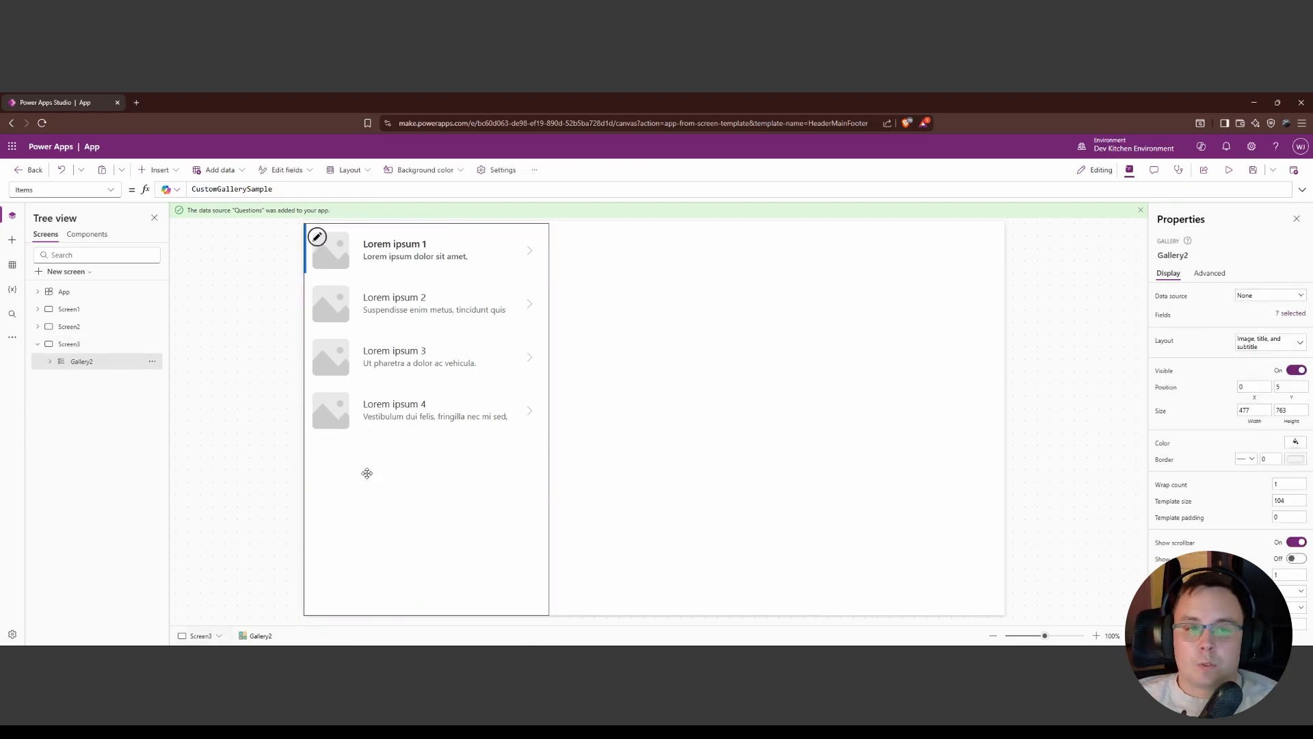
click(747, 482)
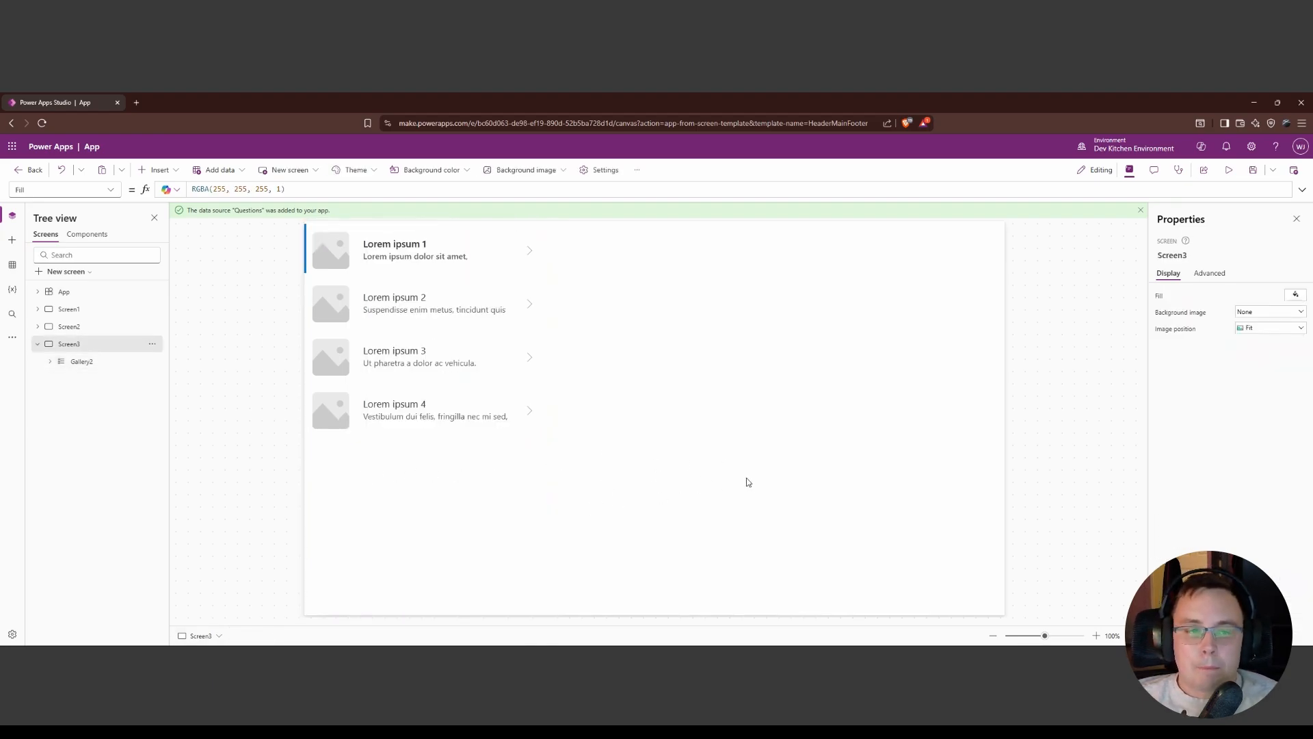
click(435, 457)
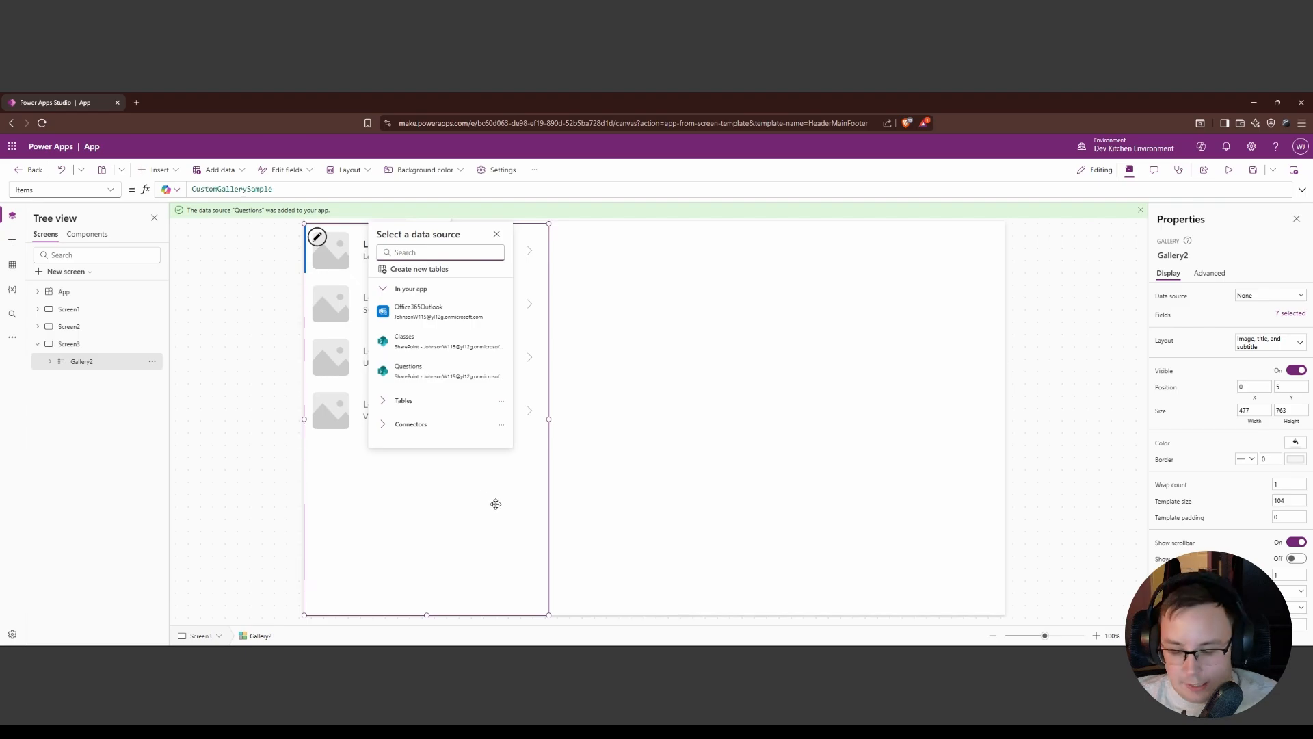
click(547, 482)
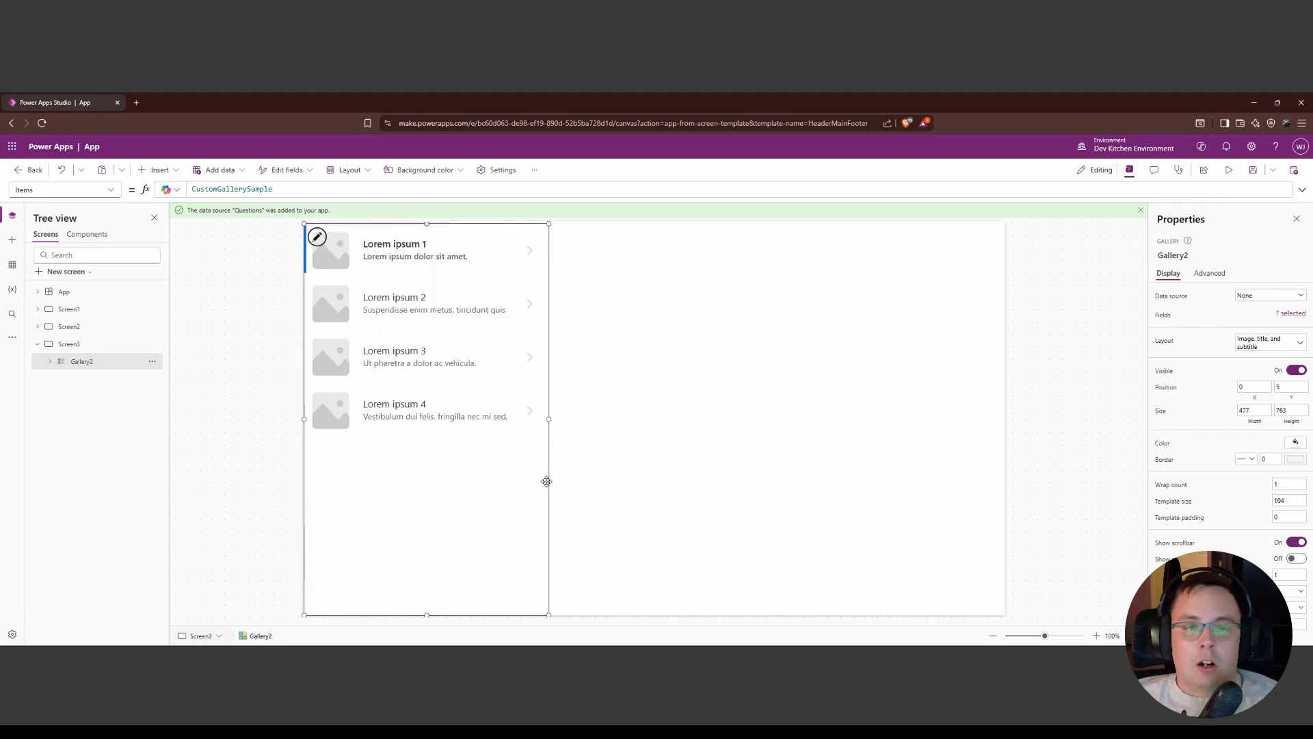
key(Delete)
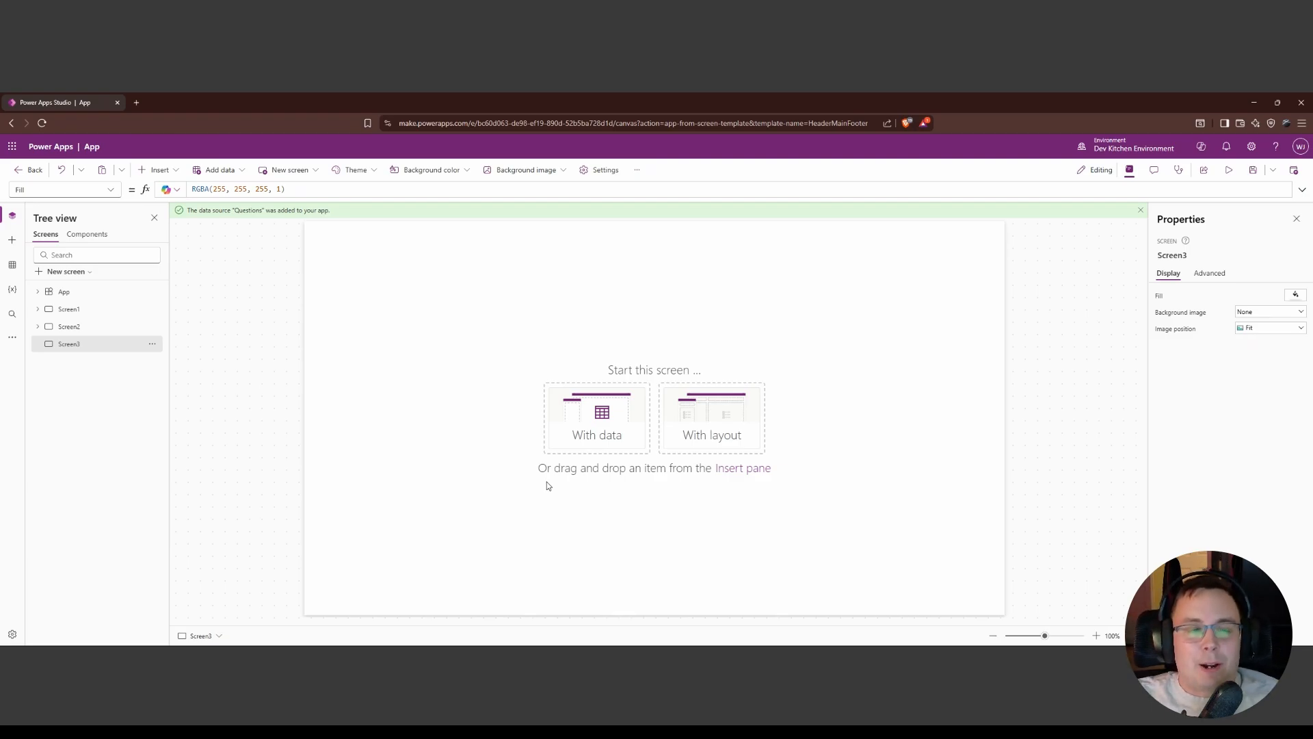
Return to Screen1 and insert a text label into HeaderContainer1.
click(83, 308)
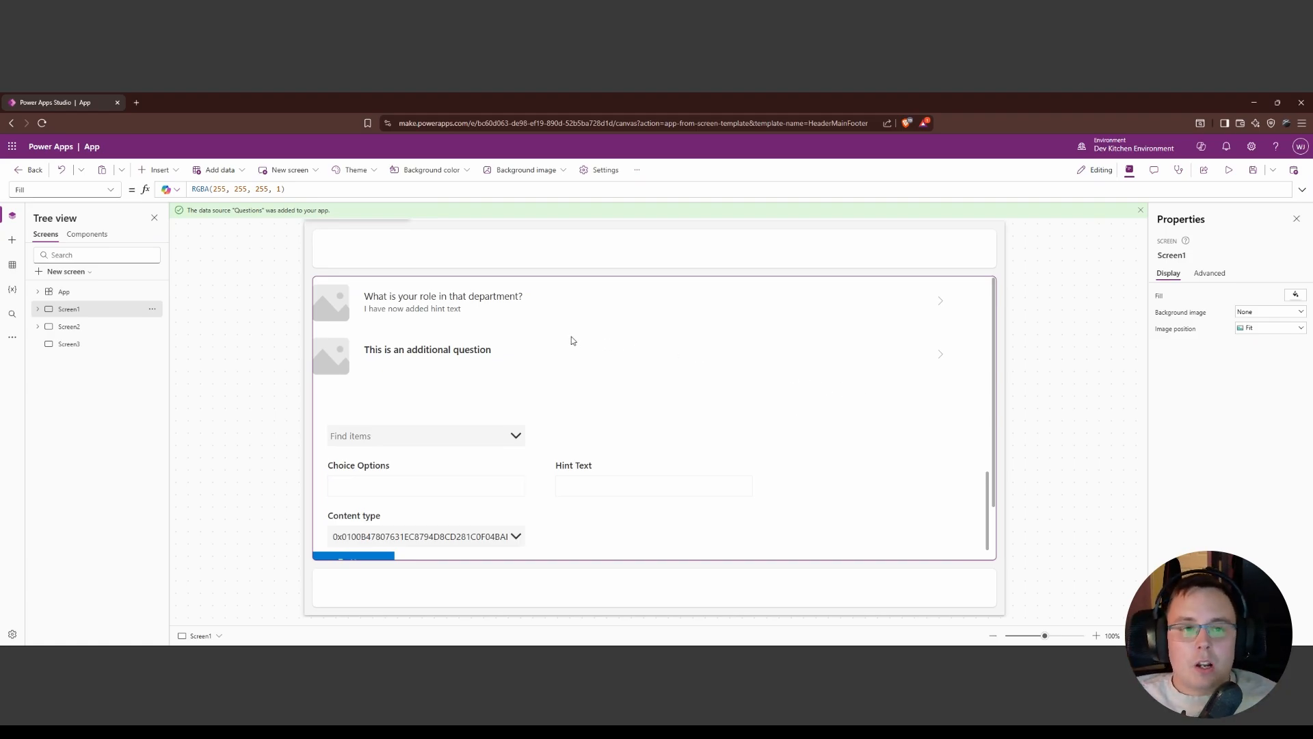
click(162, 171)
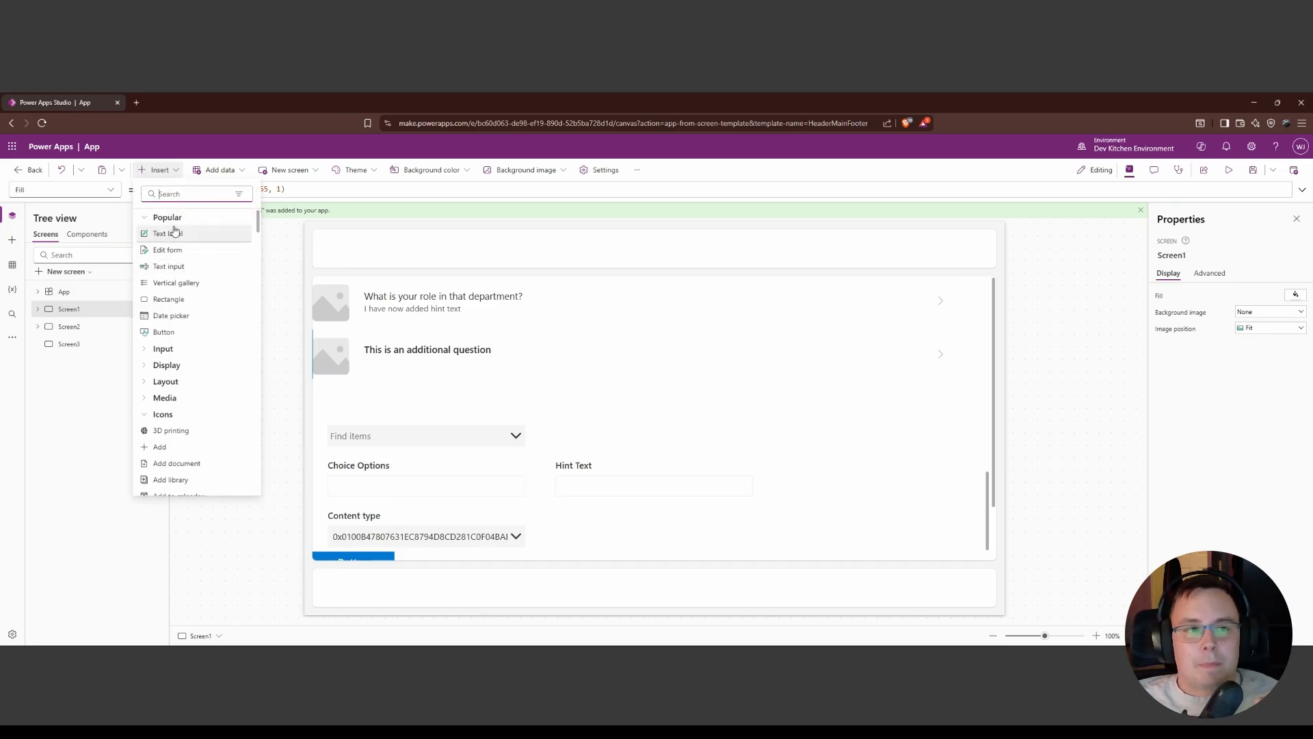
click(537, 247)
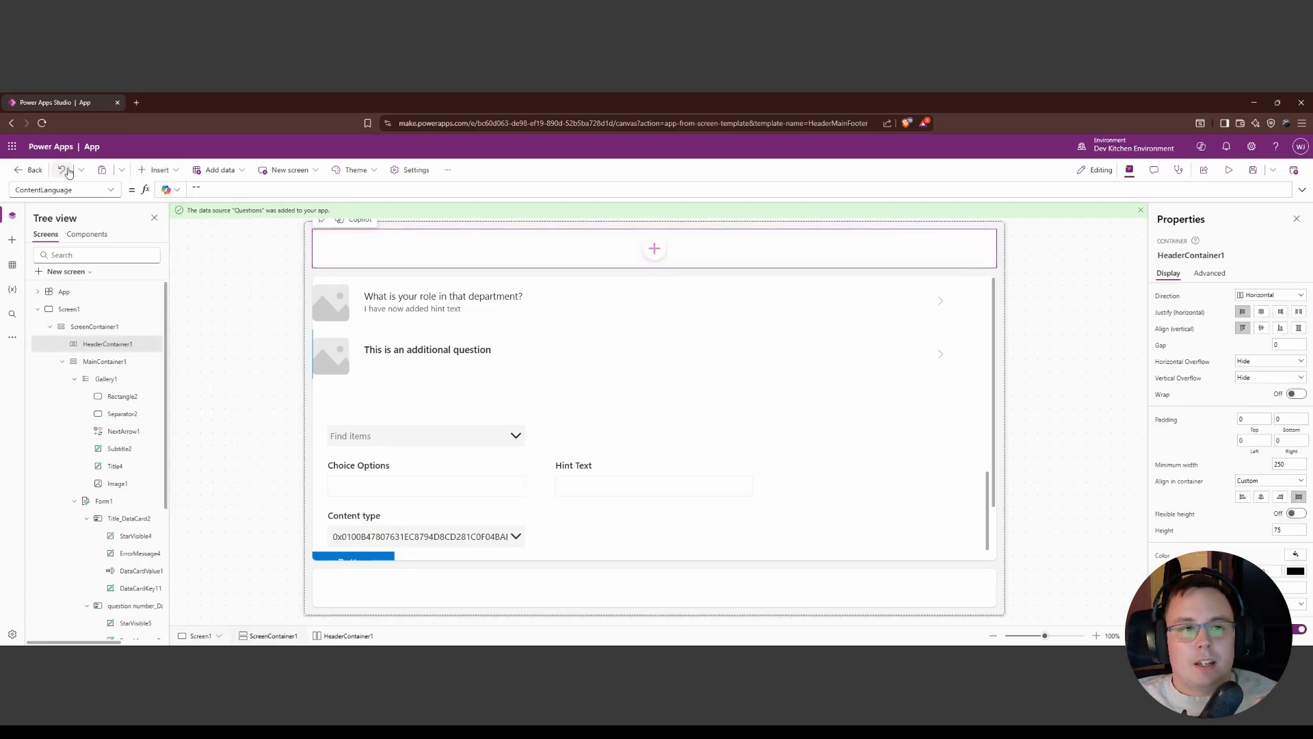
click(159, 169)
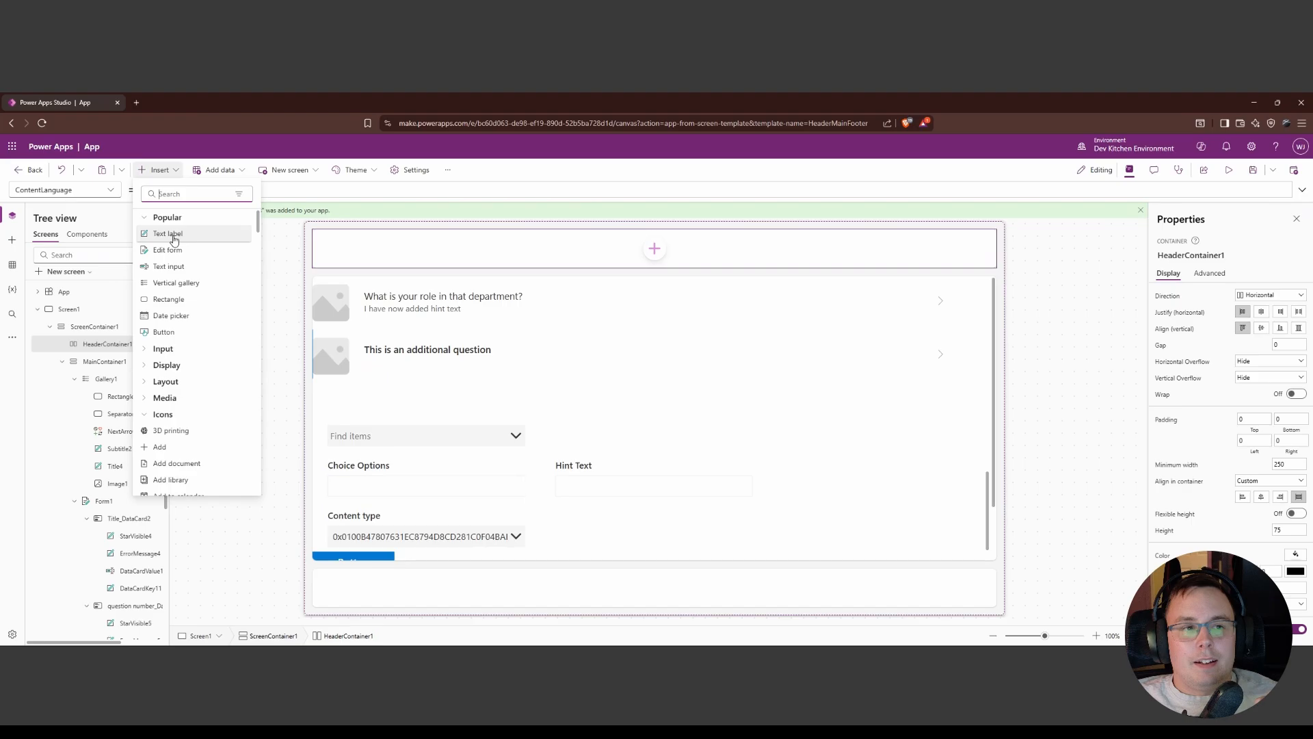
click(174, 235)
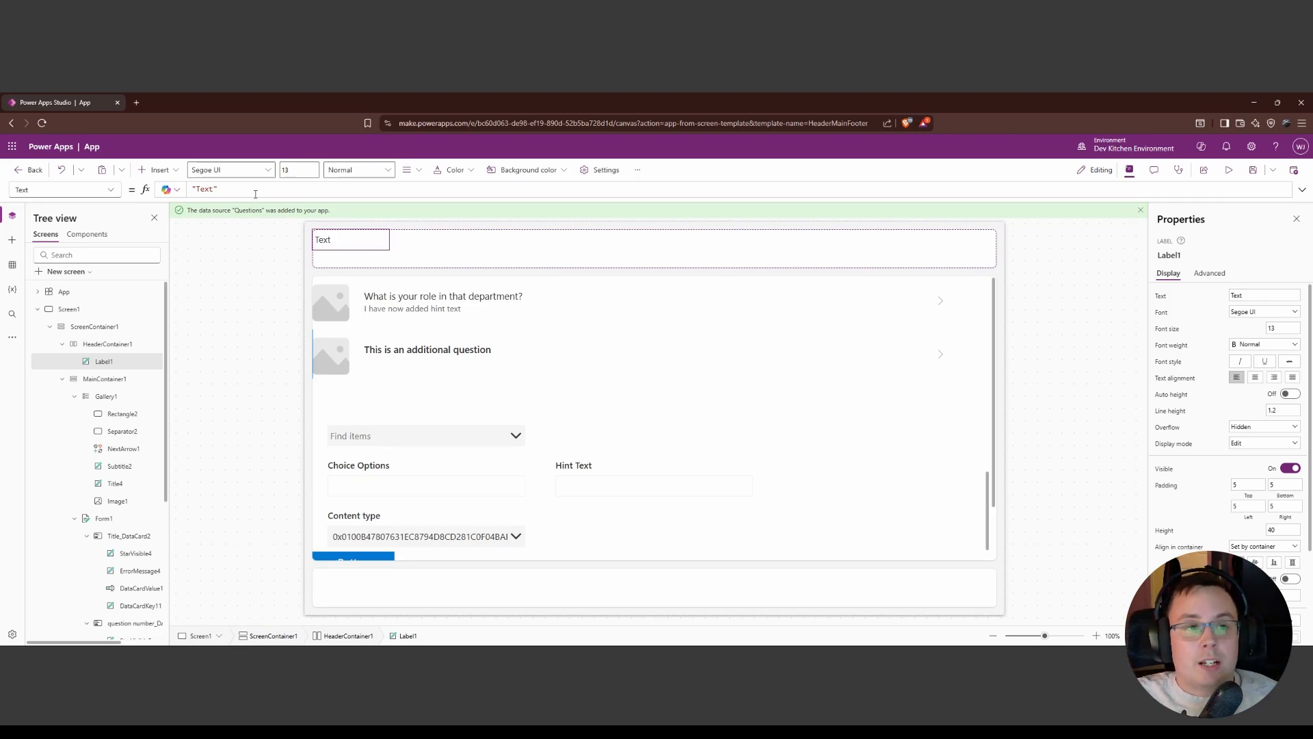
Set the header label's text to "This is Text".
drag(215, 190, 198, 190)
click(198, 190)
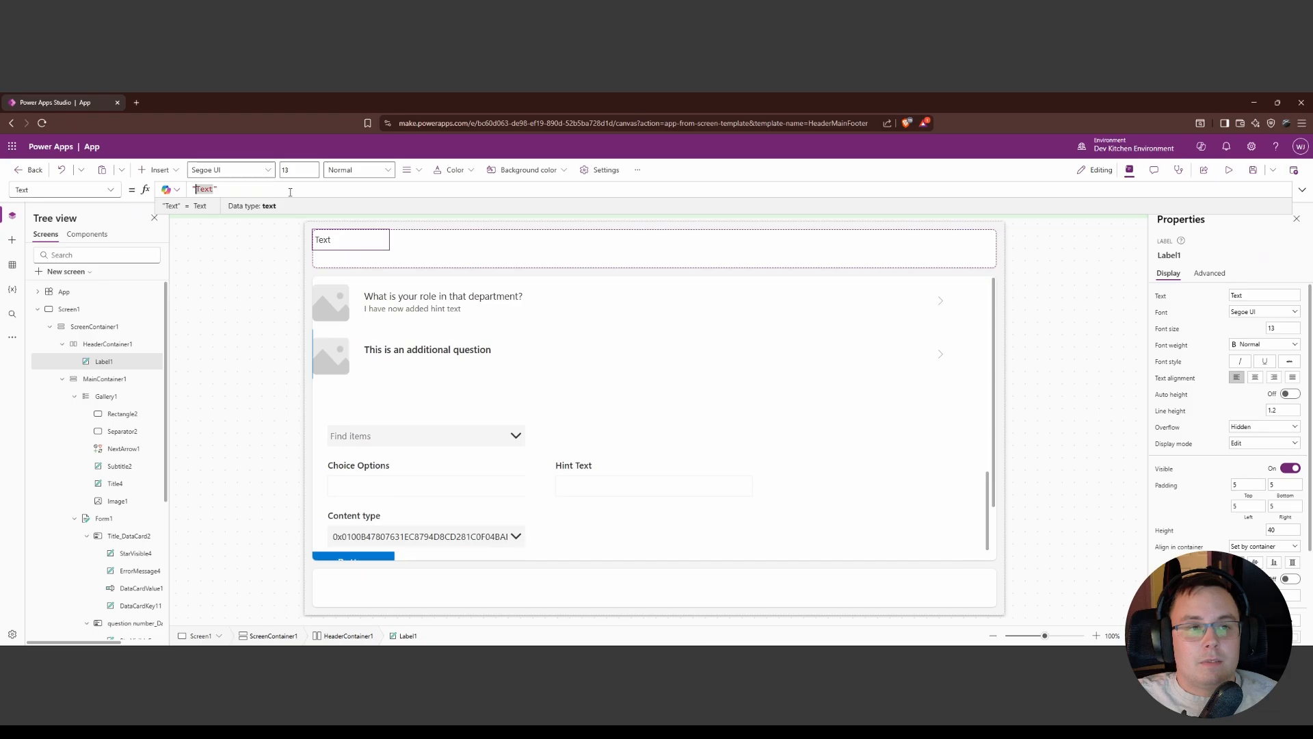
text(This is)
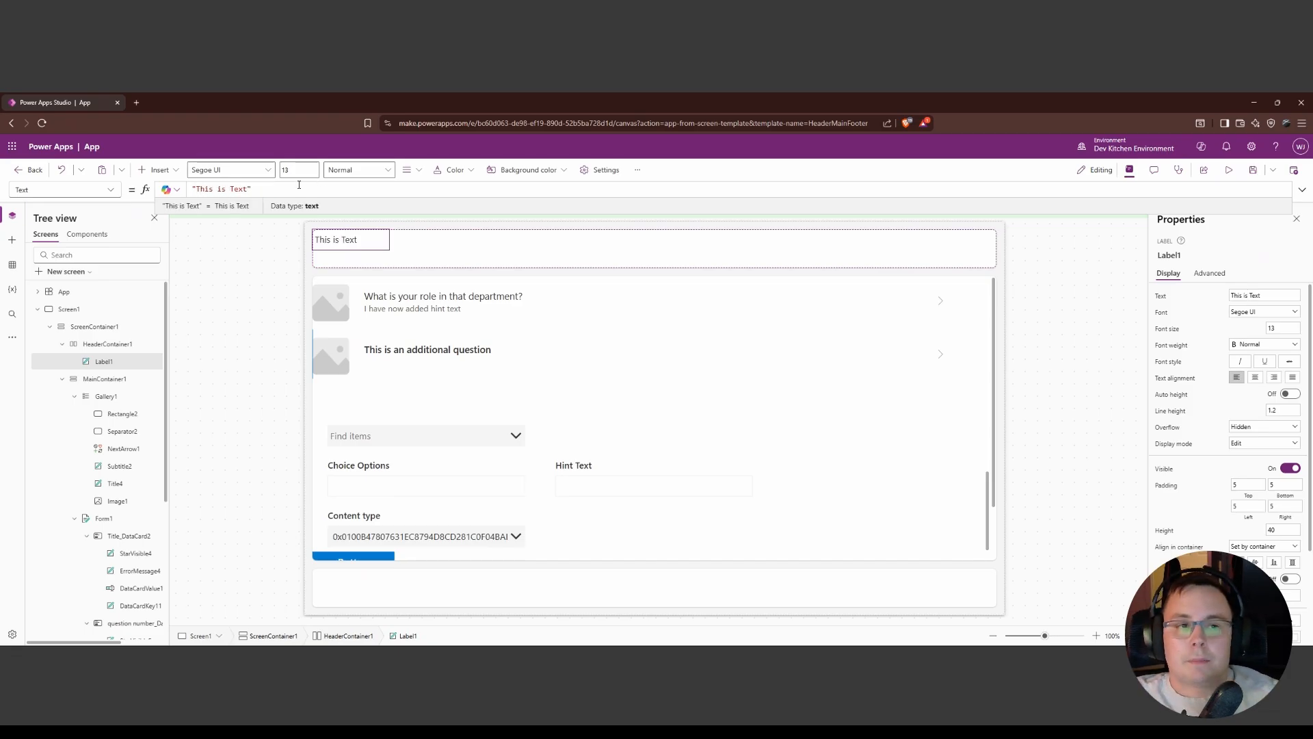
Insert an HTML text control beside the text label in HeaderContainer1 and select its default HTML content.
click(1085, 312)
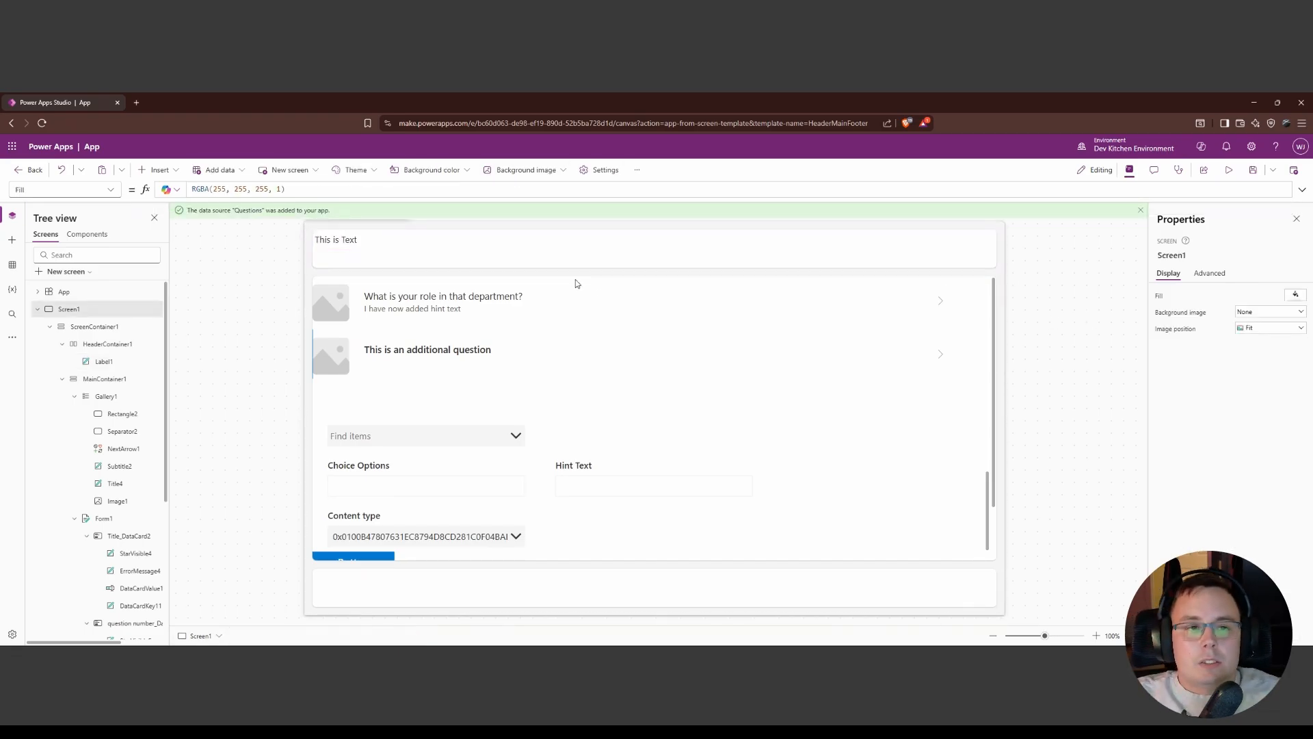
click(345, 242)
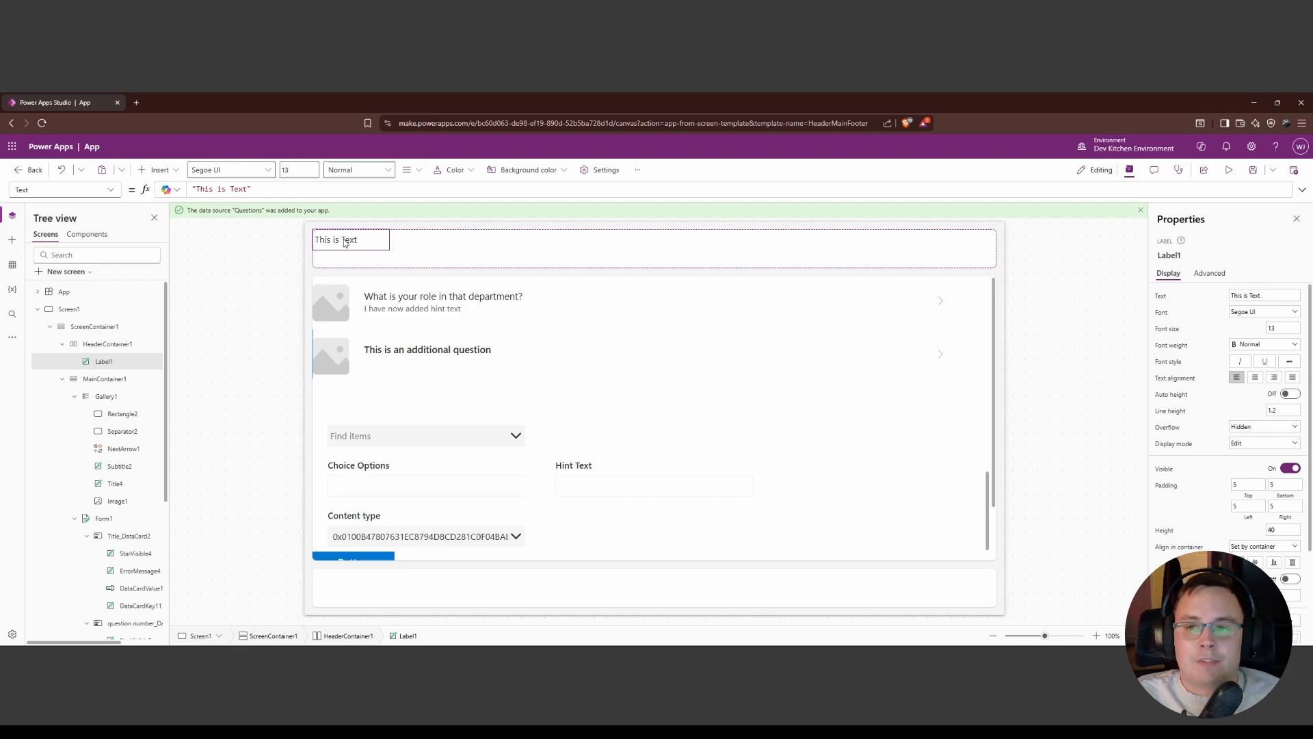
click(158, 170)
text(HTML)
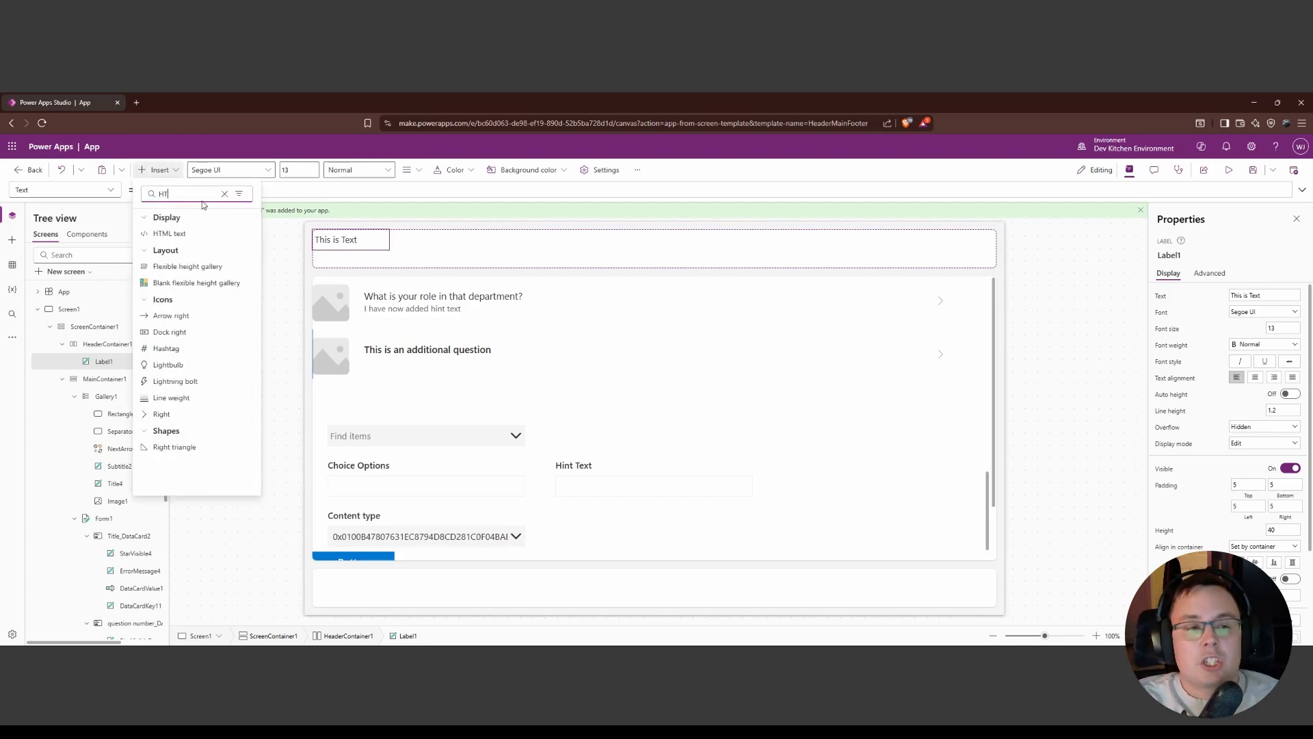
click(171, 233)
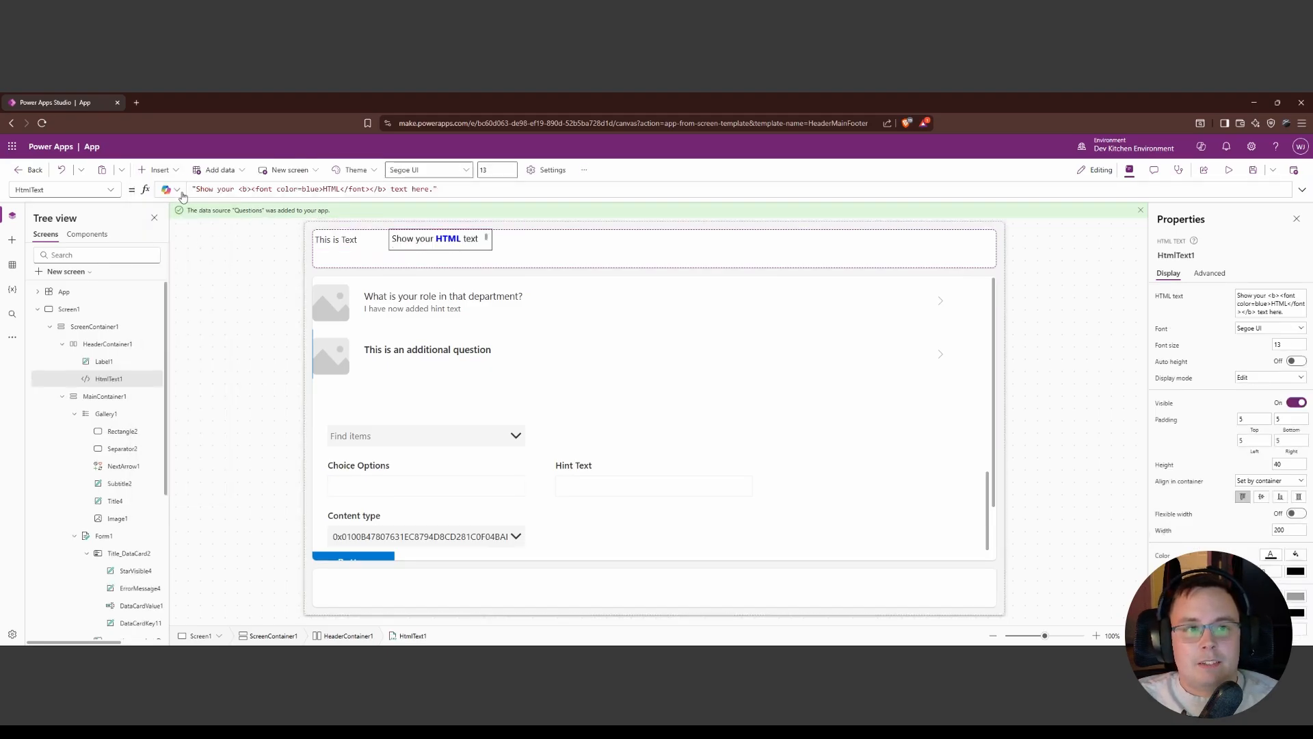
drag(196, 189, 433, 189)
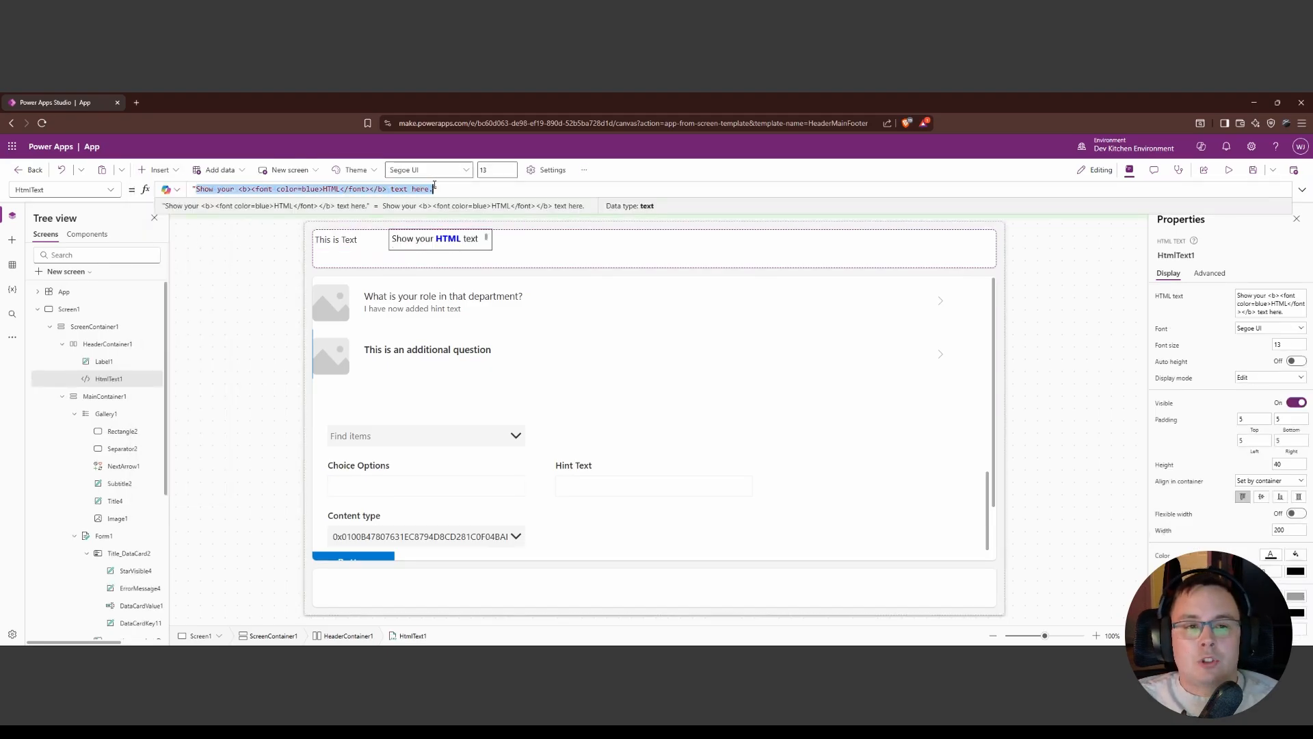
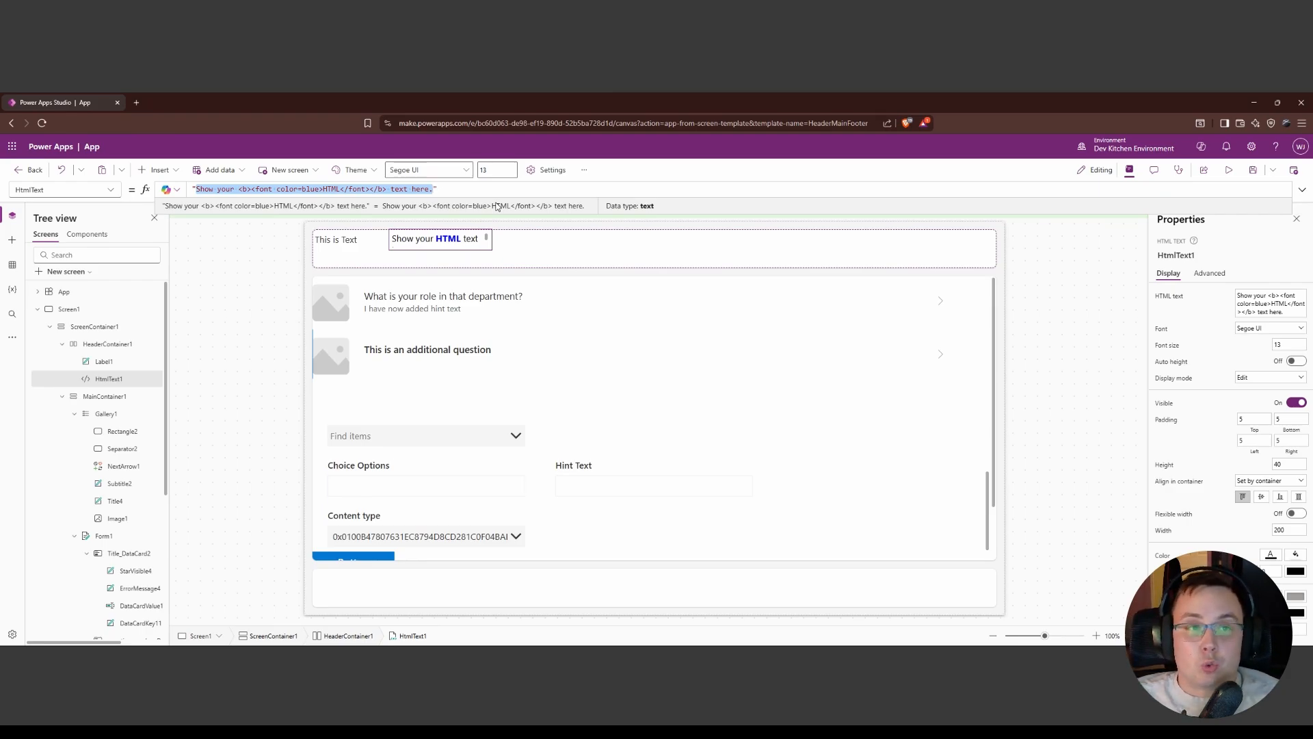
Review the available controls to insert, and inspect the gallery's arrow icon, the button and the properties offered for Screen1.
click(159, 170)
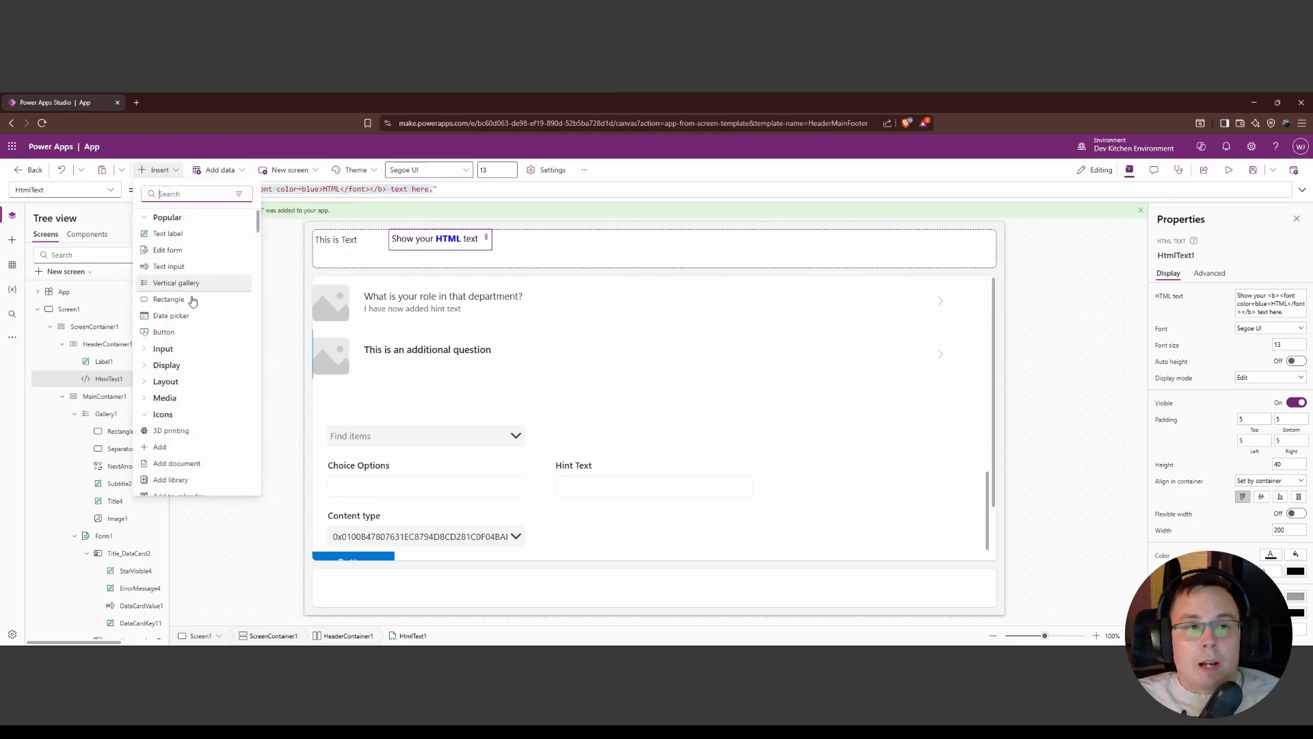
click(12, 240)
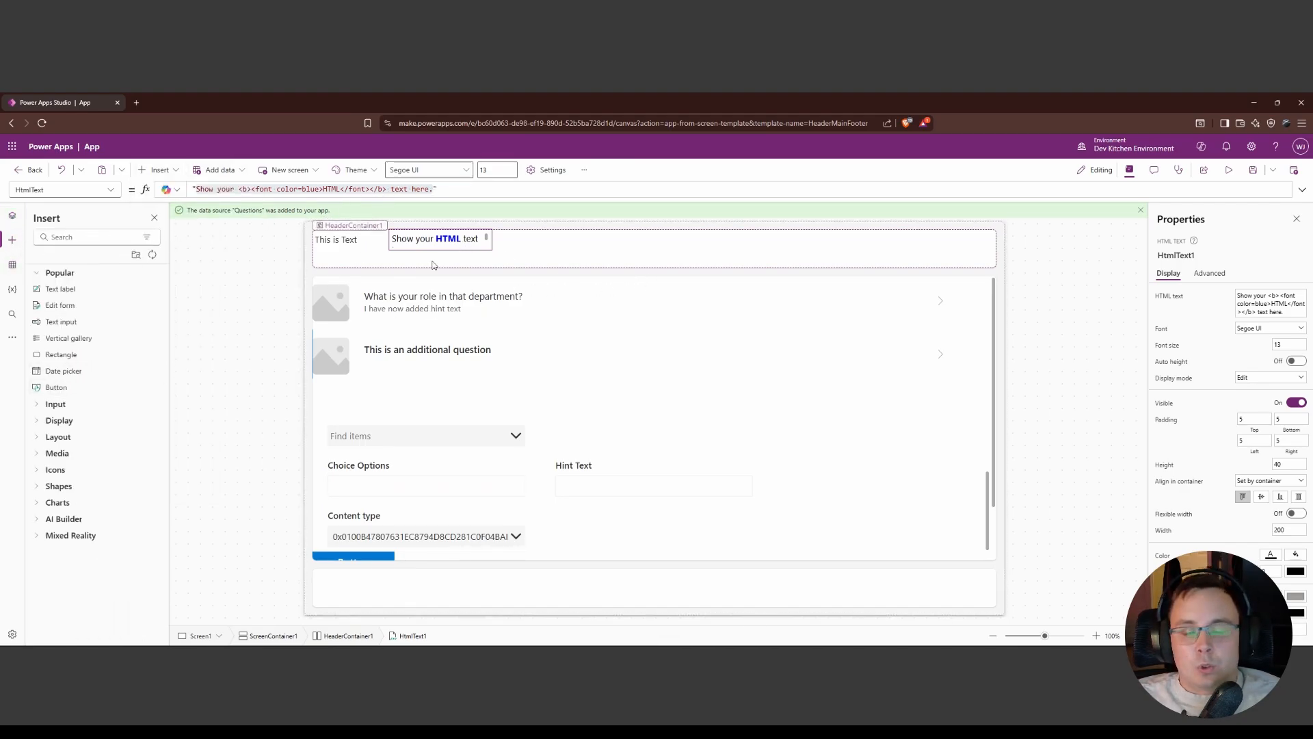
click(941, 301)
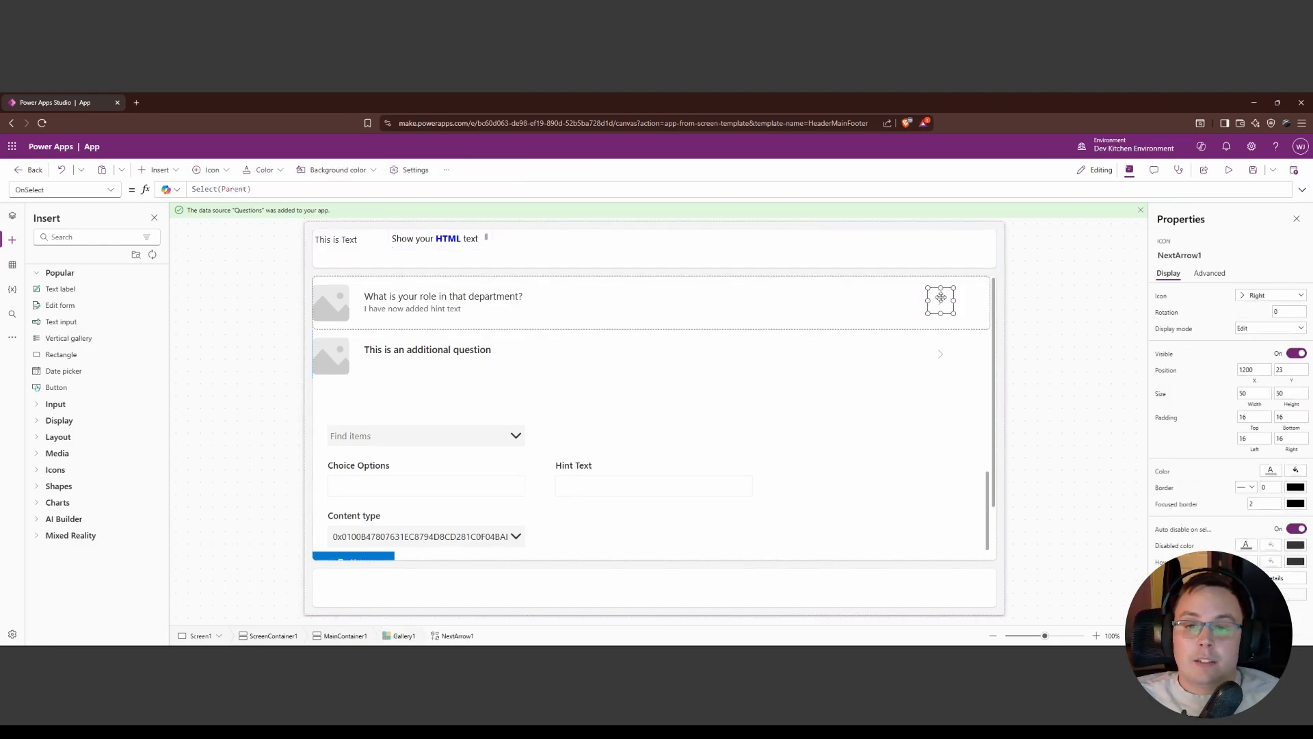
click(390, 557)
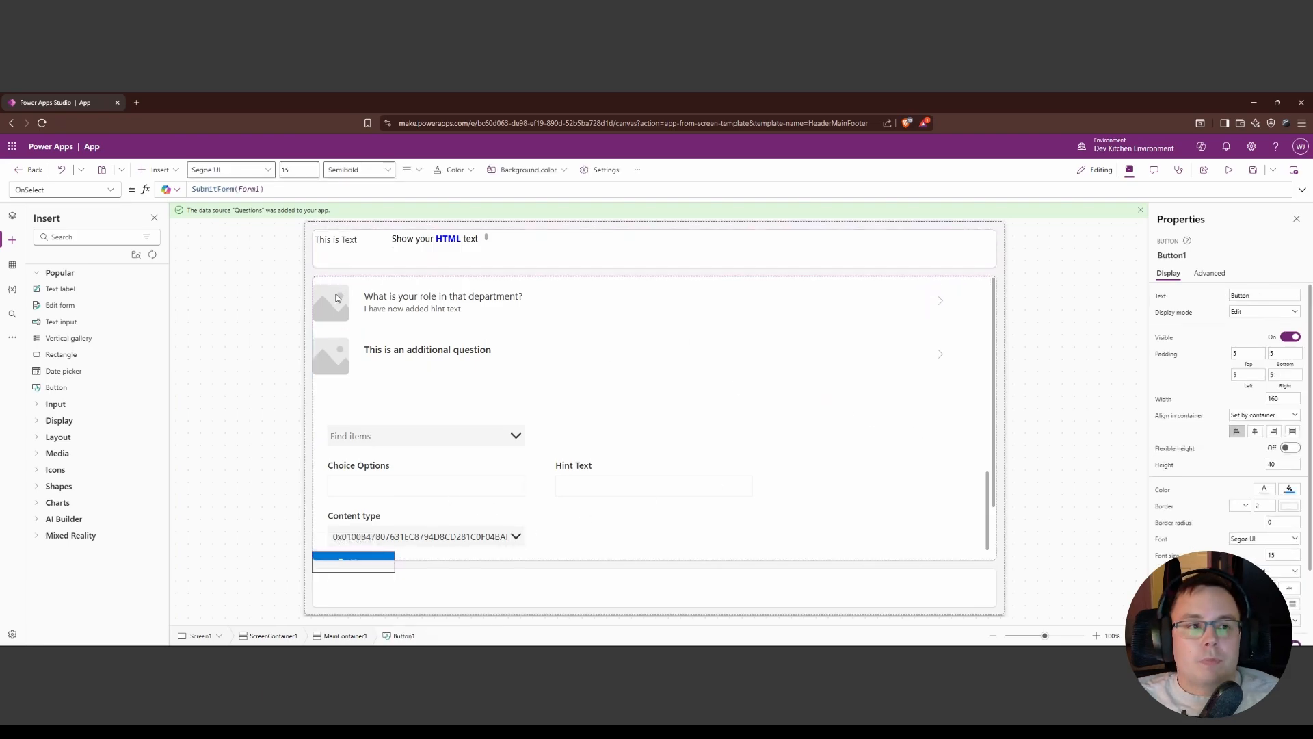
click(235, 319)
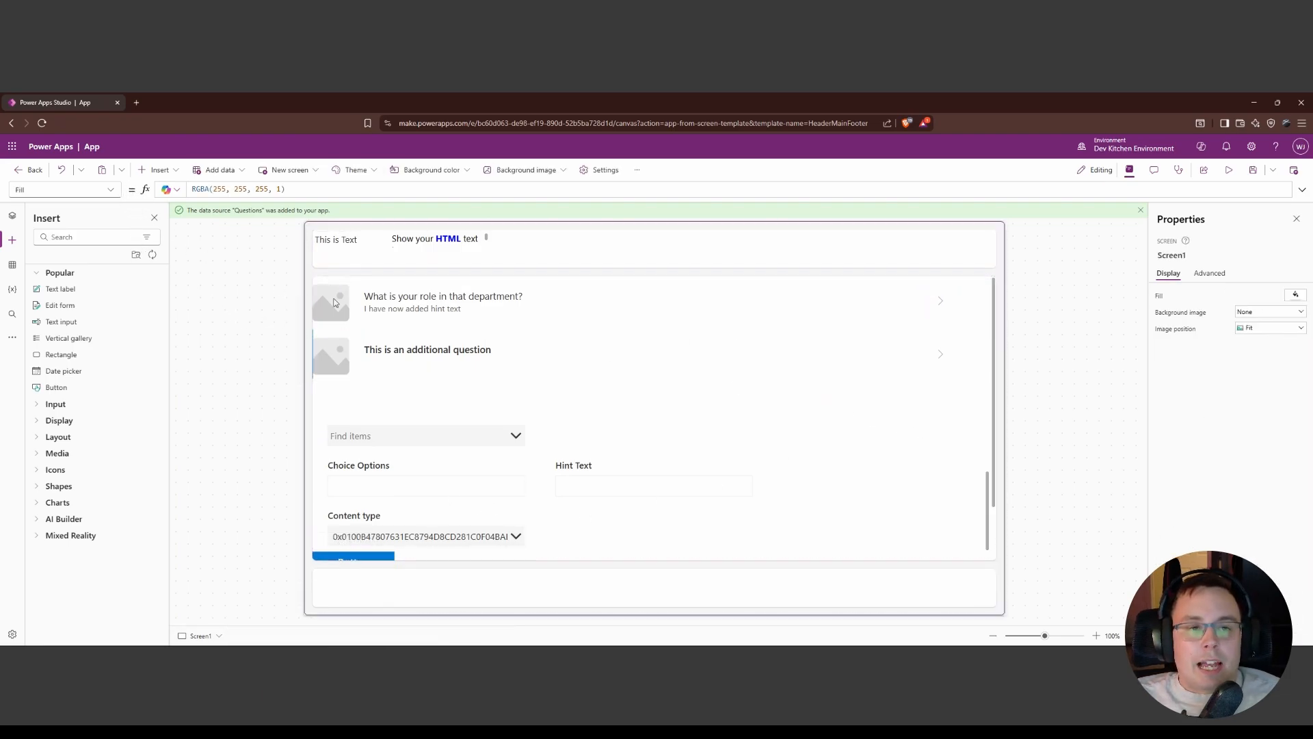
click(110, 190)
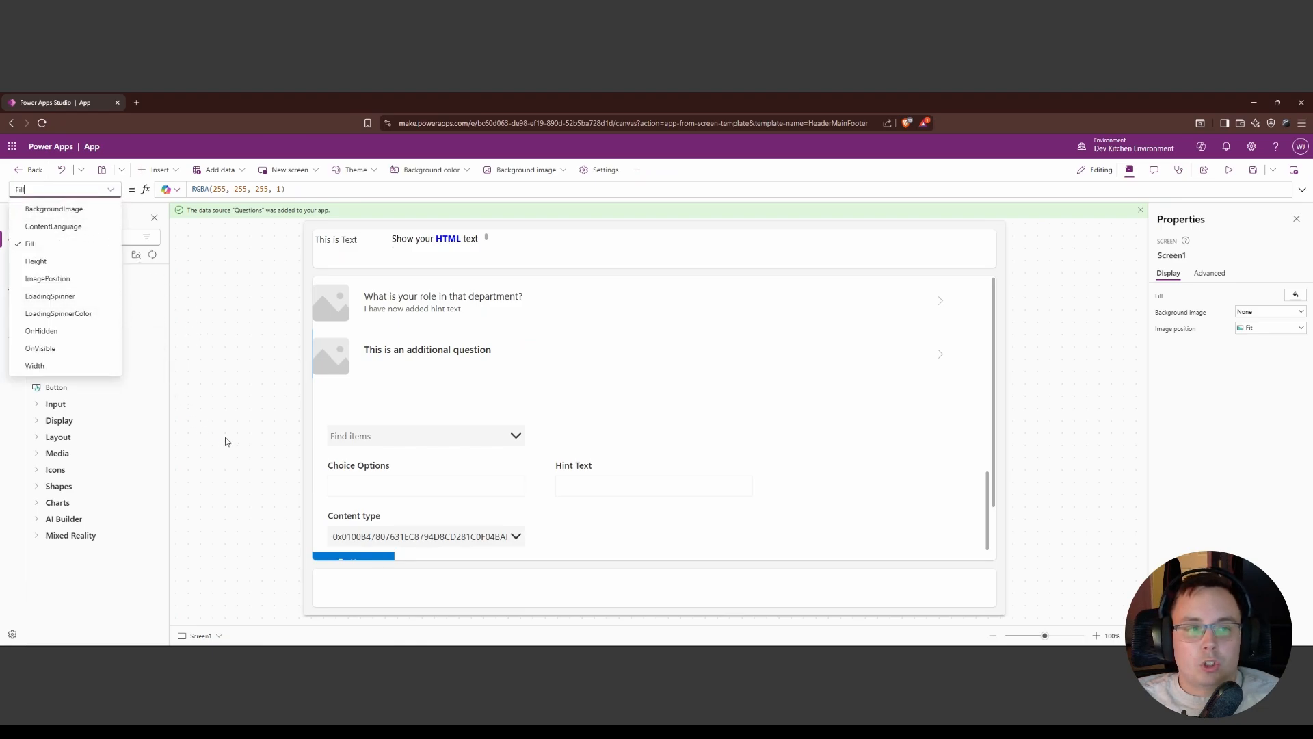
click(224, 411)
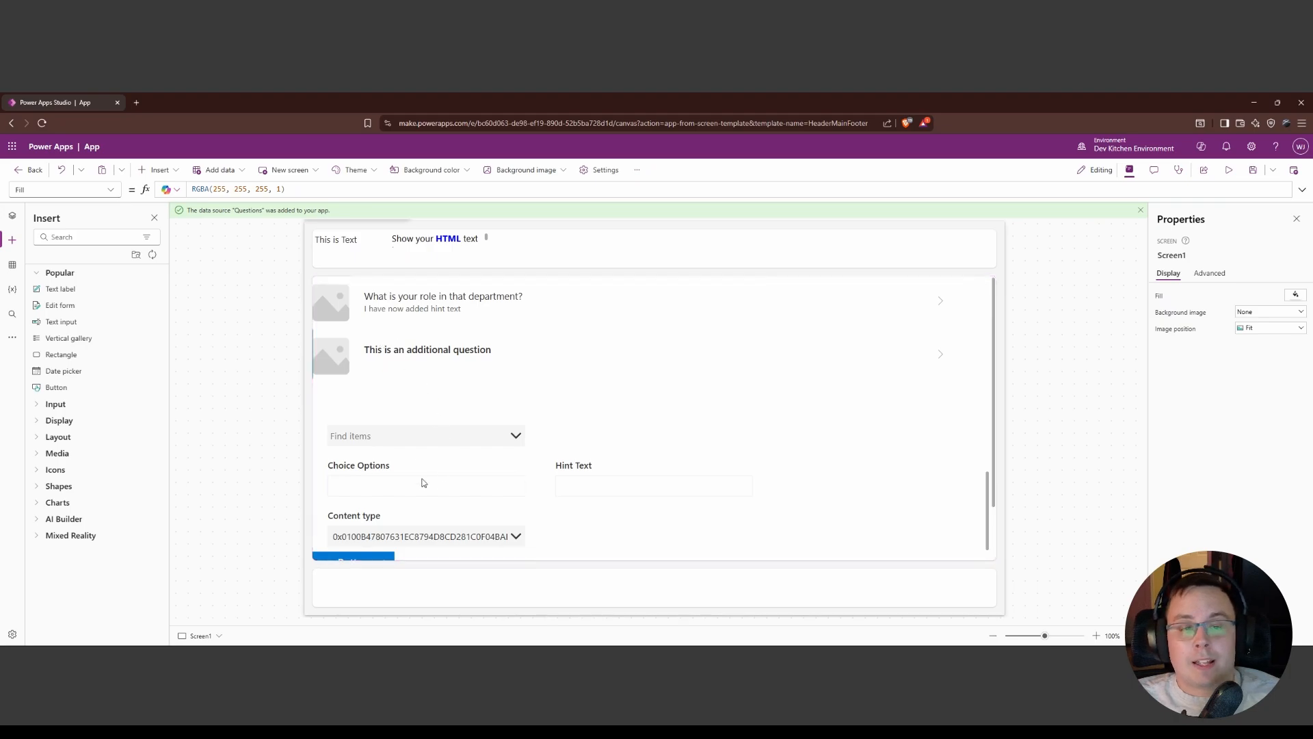
Look through Button1's property list and open its TabIndex formula.
click(14, 216)
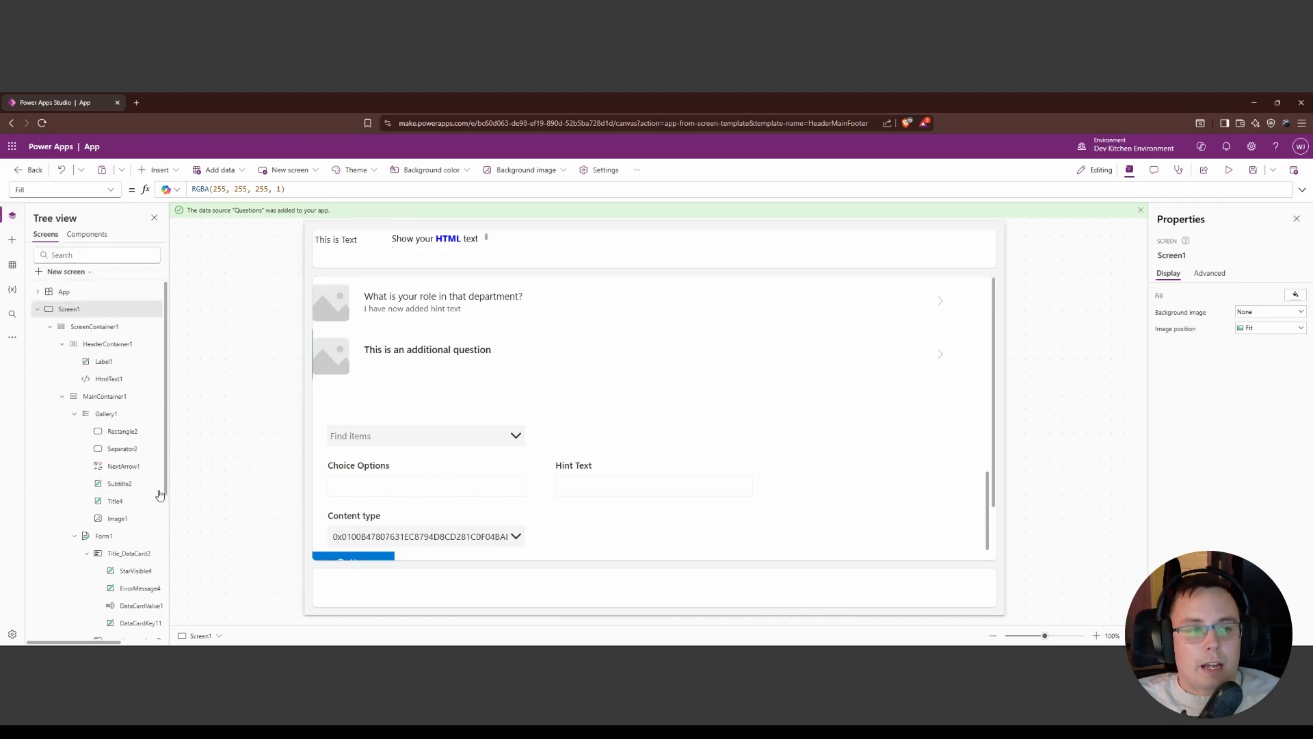
scroll(130, 403, down, 5)
scroll(130, 410, down, 2)
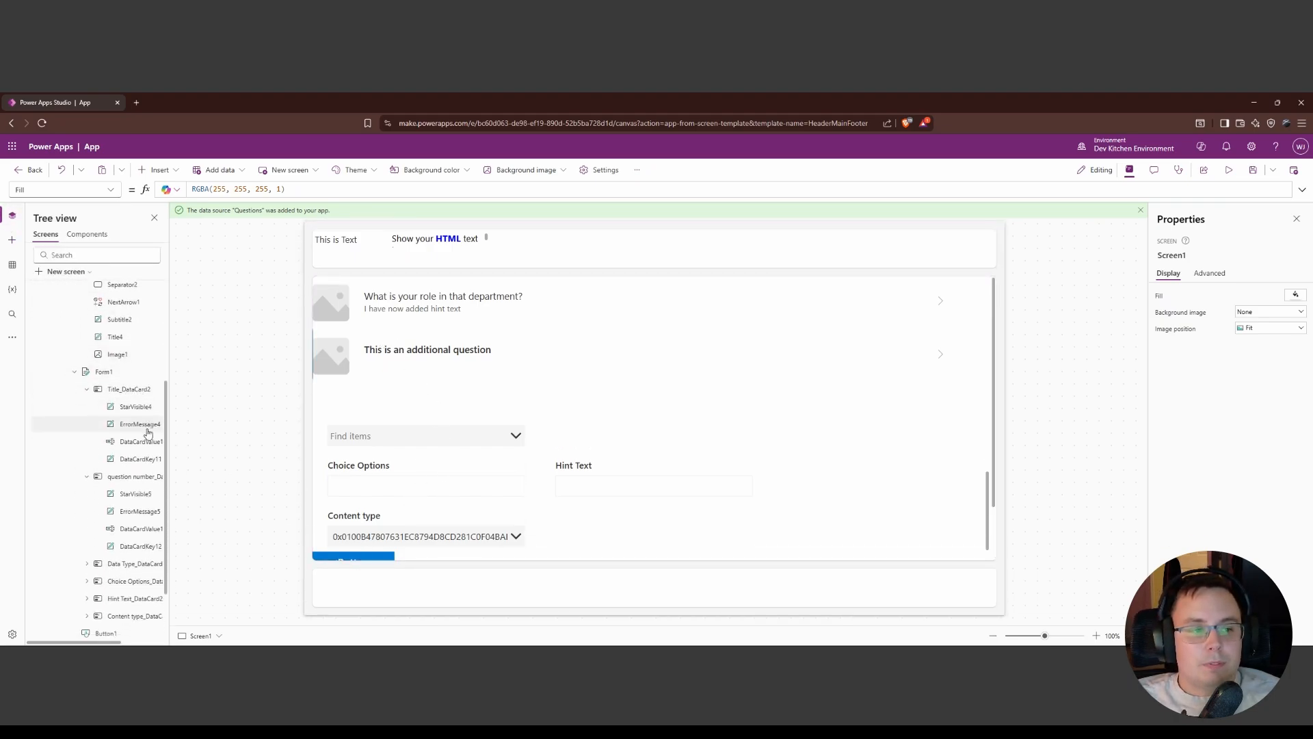
click(113, 561)
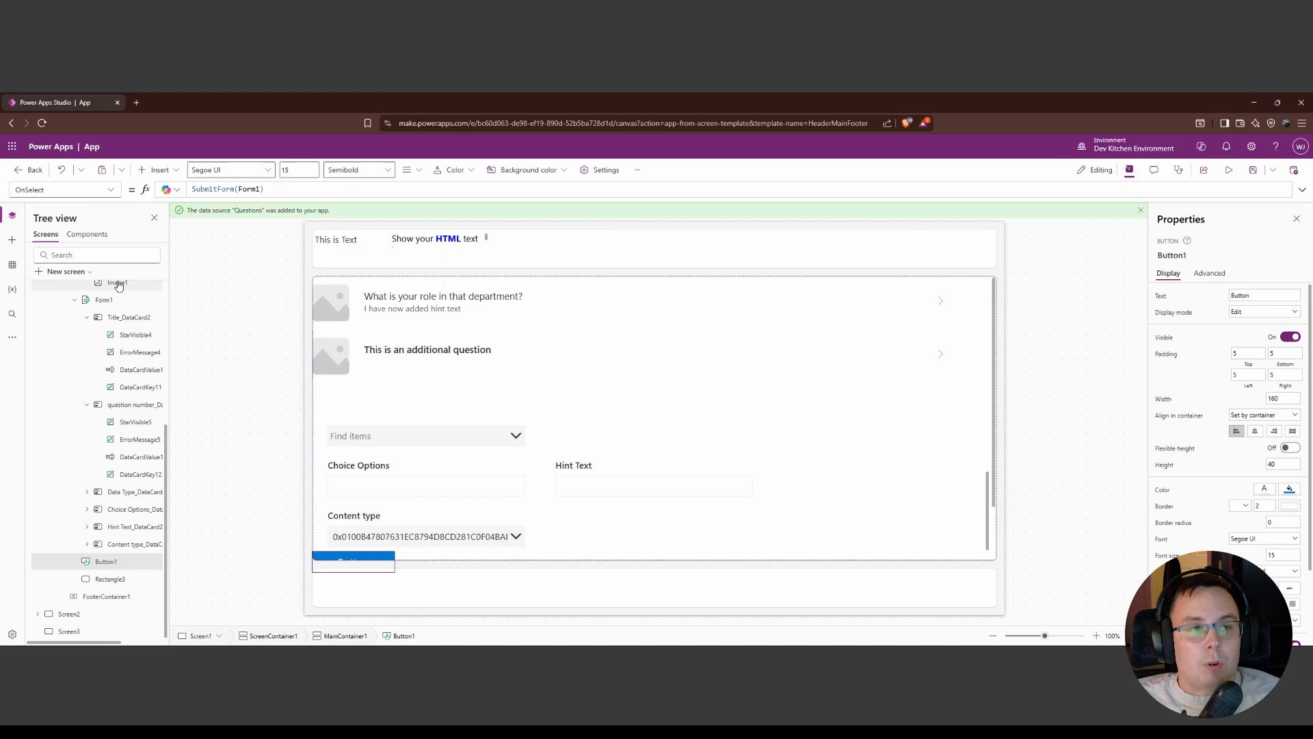
click(112, 191)
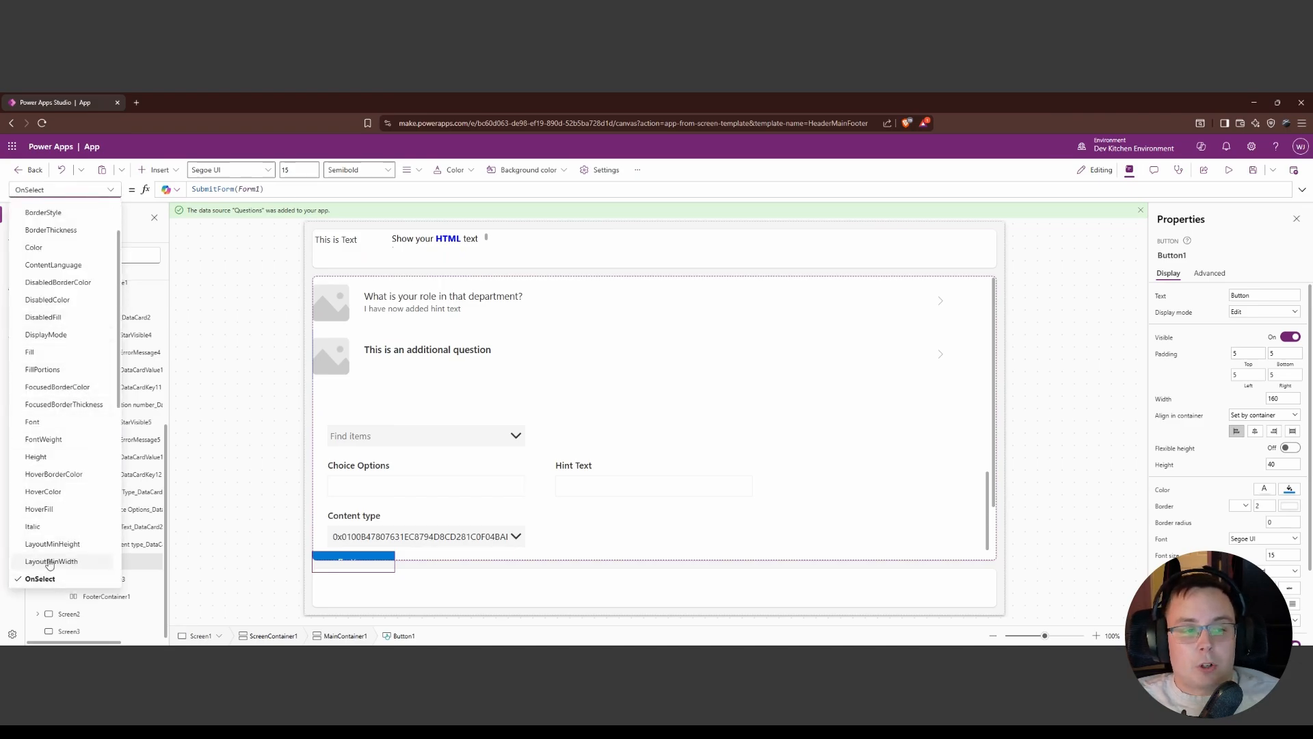
scroll(55, 568, down, 3)
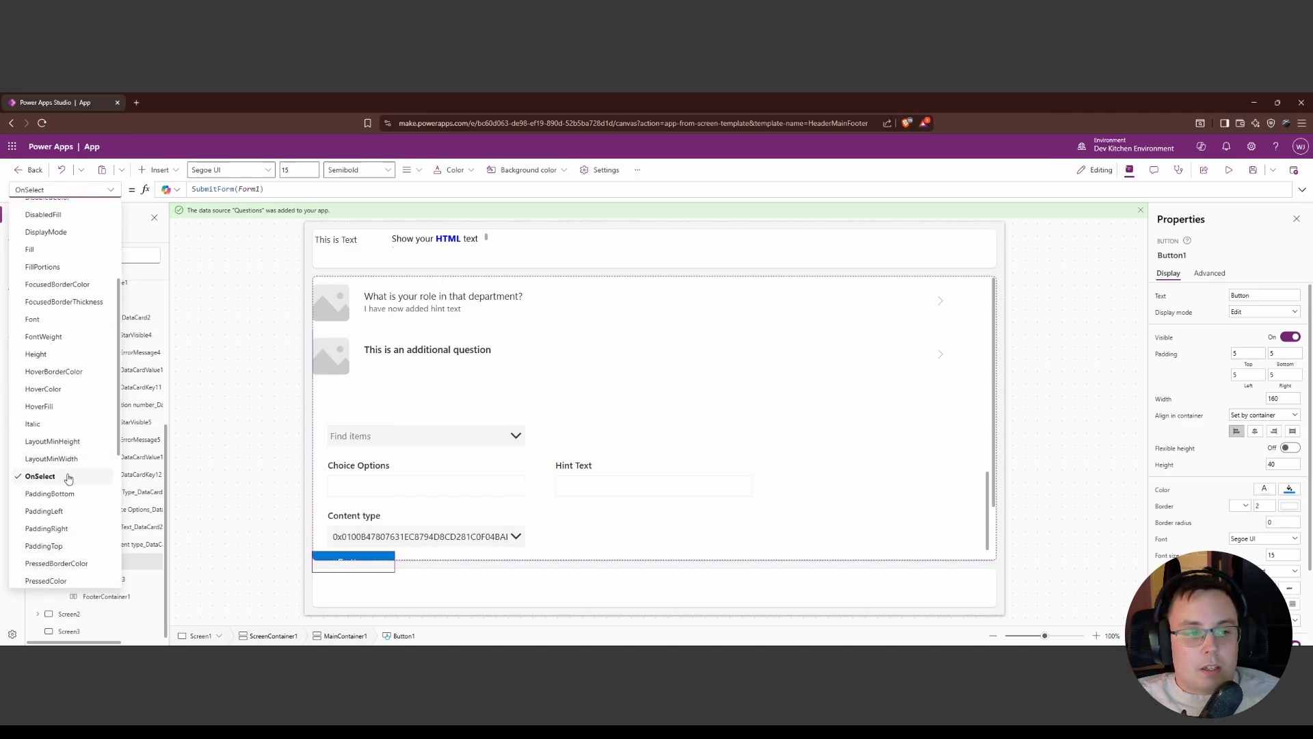
scroll(72, 462, down, 2)
scroll(83, 452, down, 3)
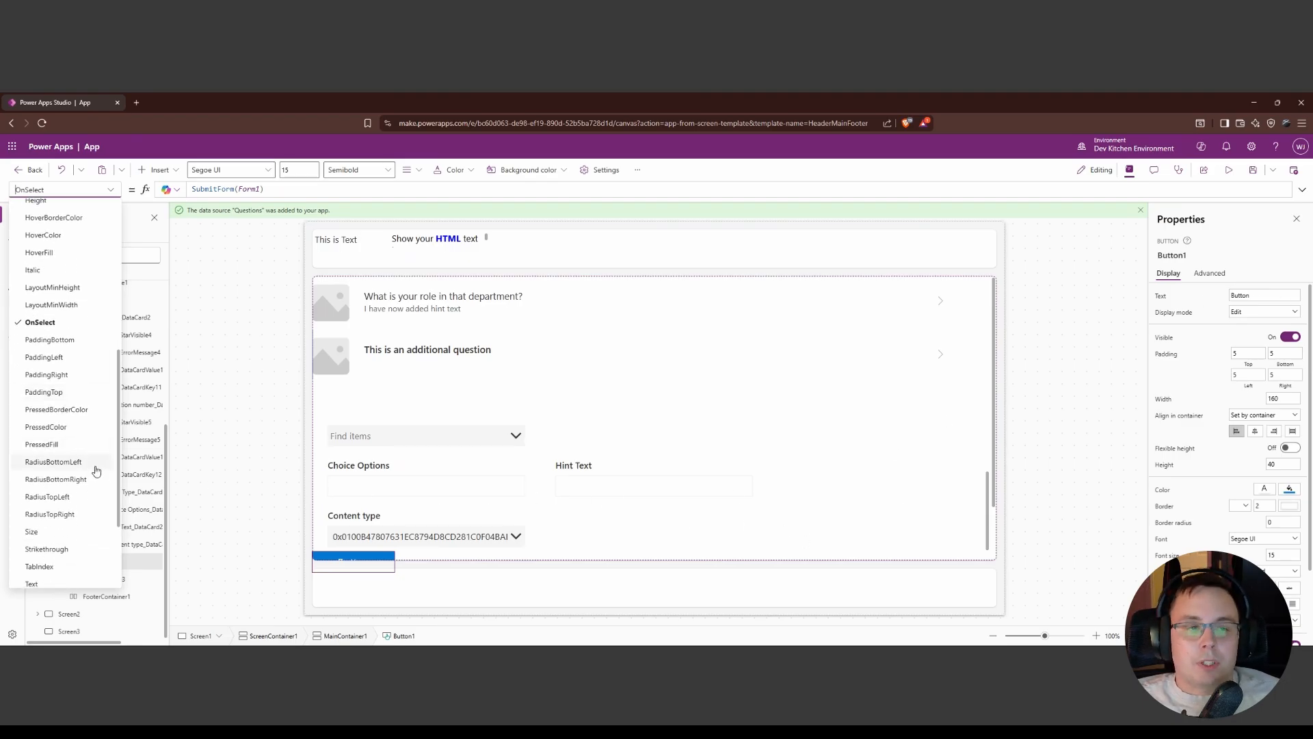
scroll(94, 472, down, 3)
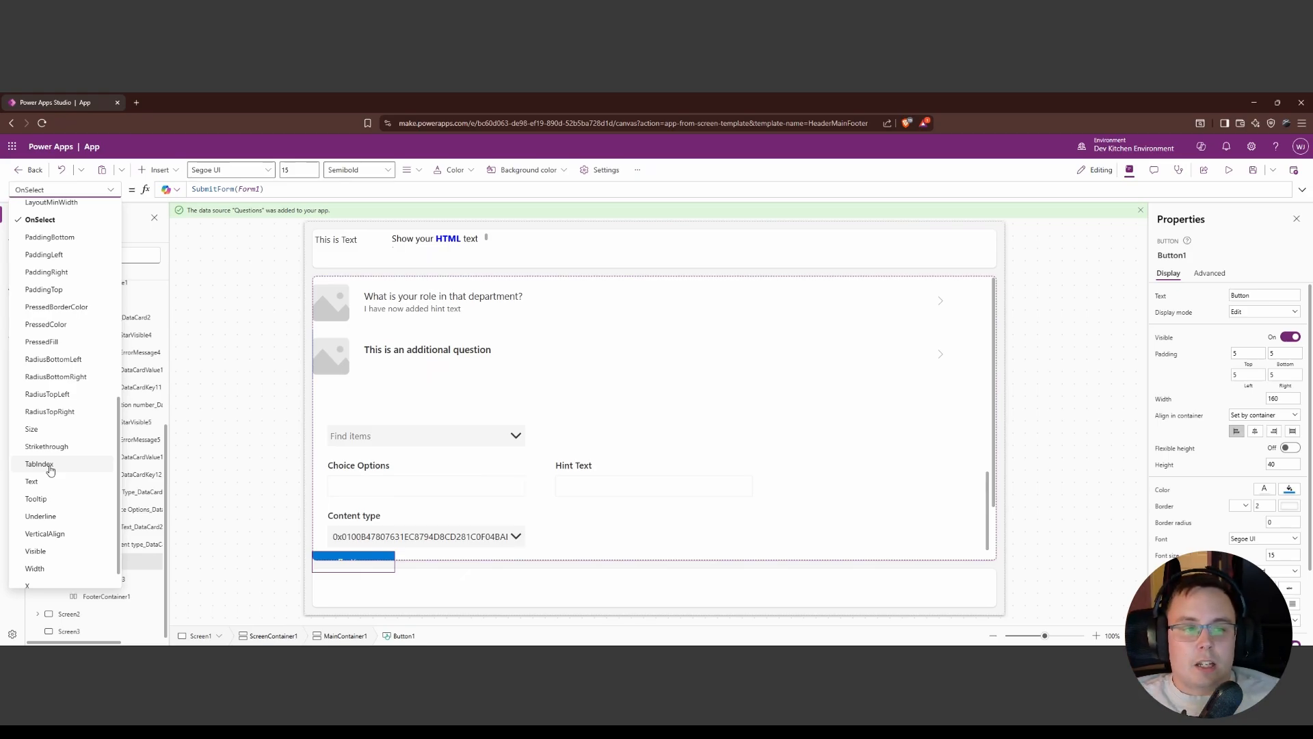
click(39, 463)
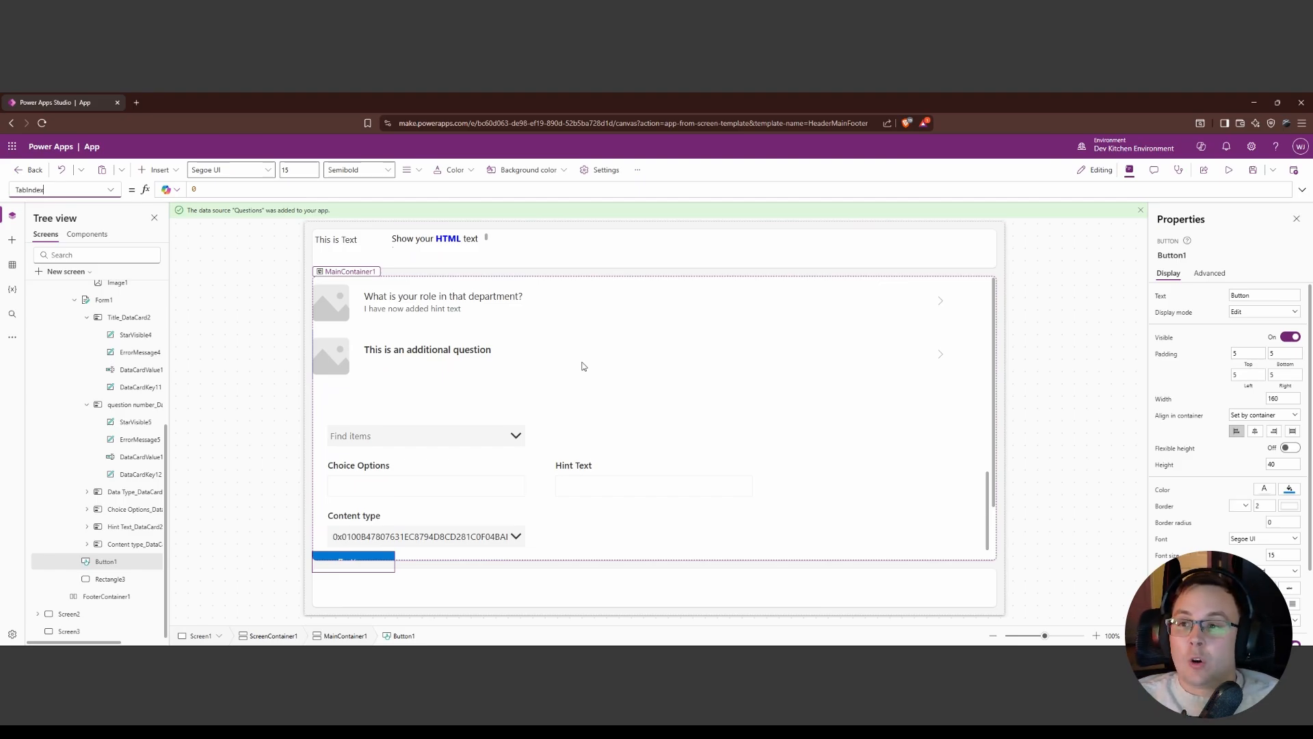
click(209, 190)
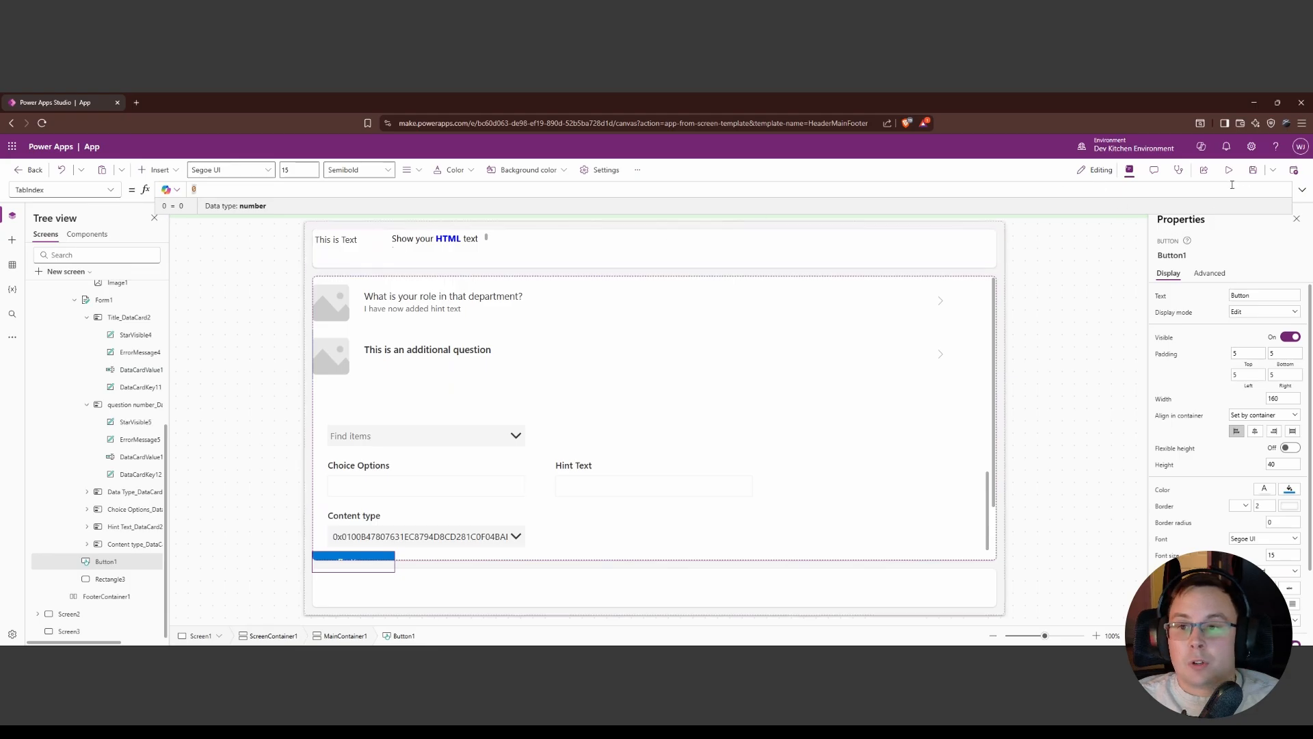
Preview the app, select the "What is your role in that department?" question and move focus through its form fields.
key(F5)
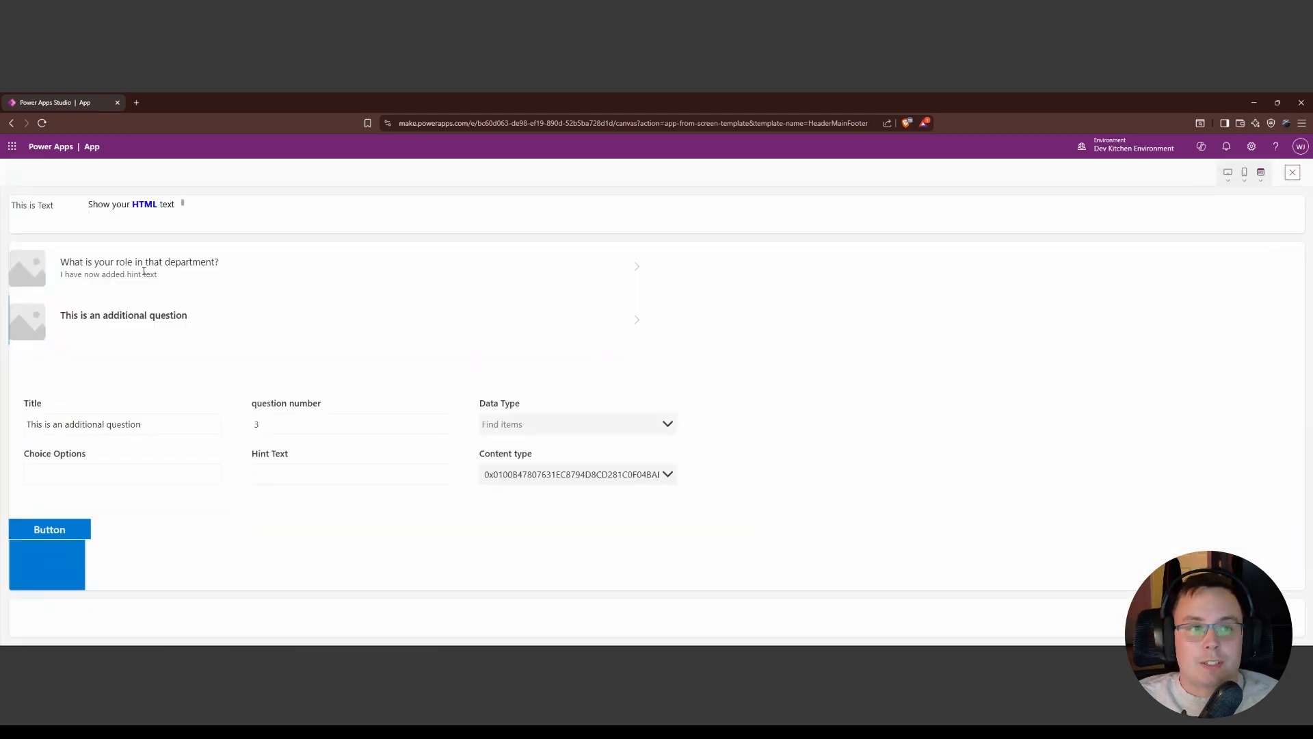
click(208, 282)
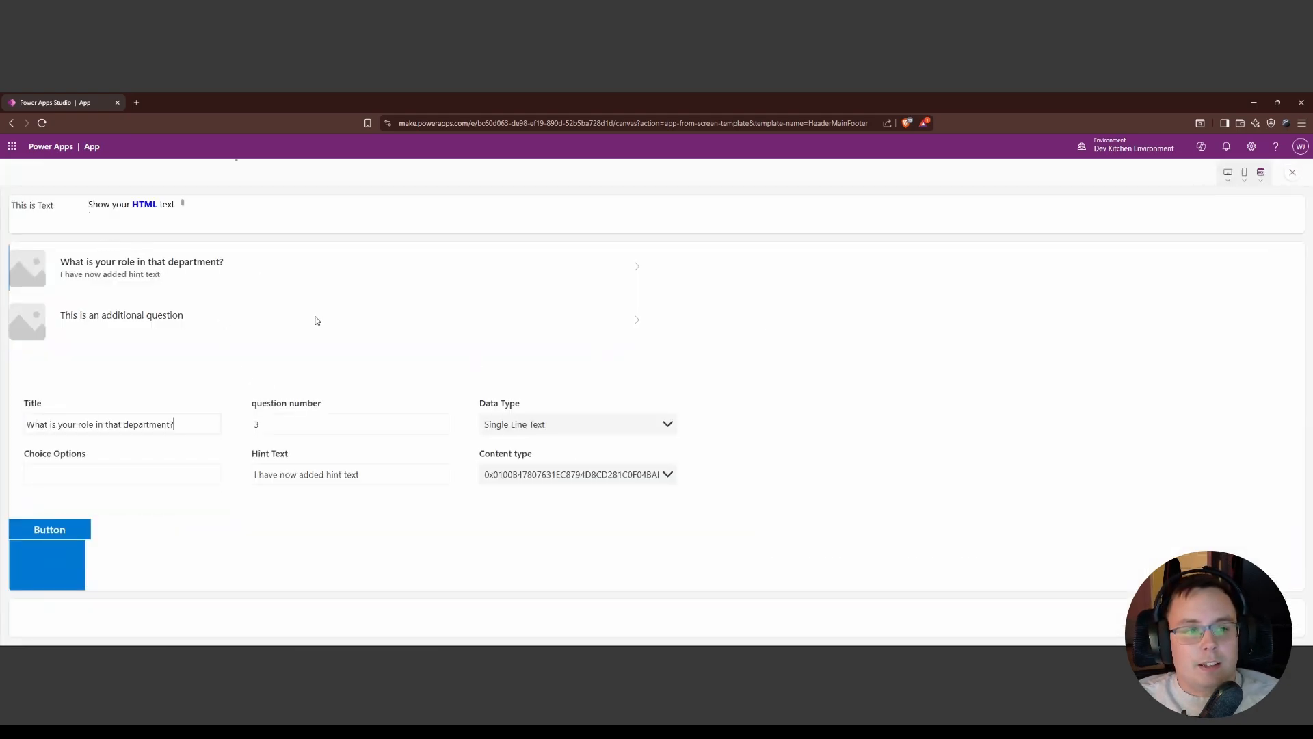
click(93, 424)
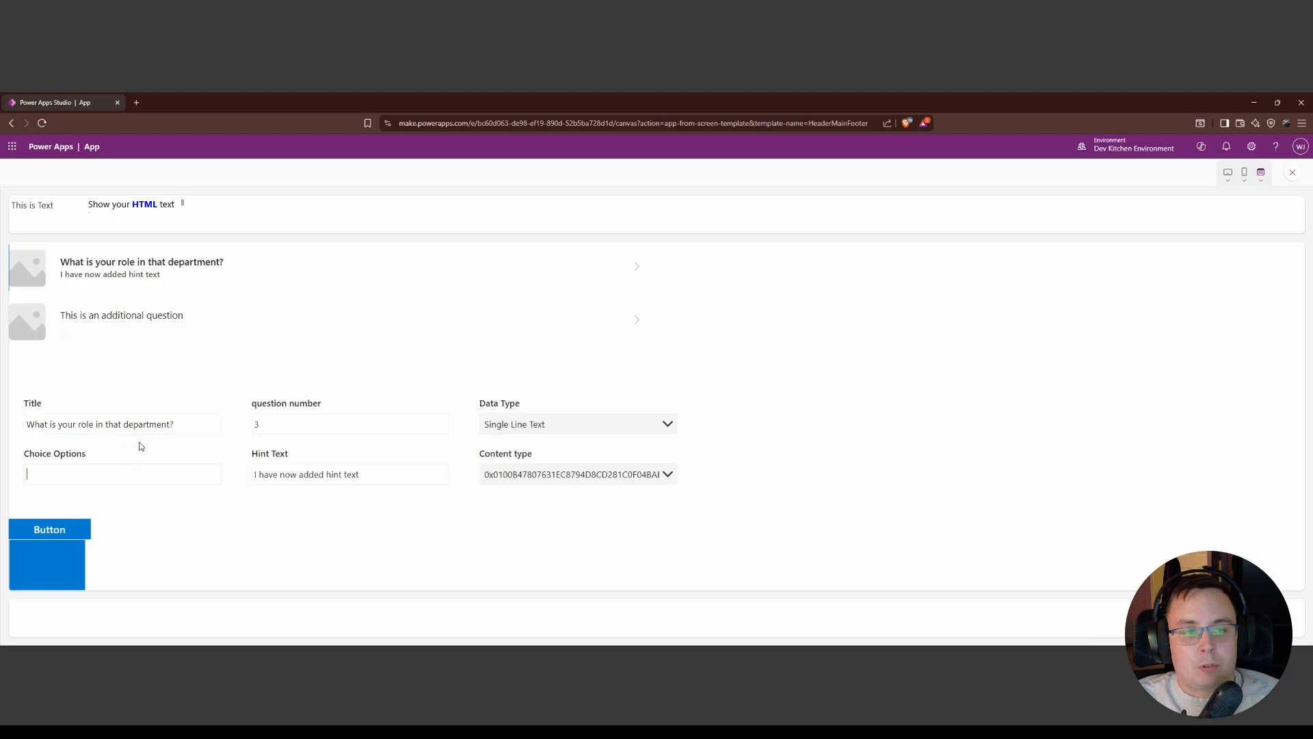
click(33, 477)
click(301, 473)
click(493, 474)
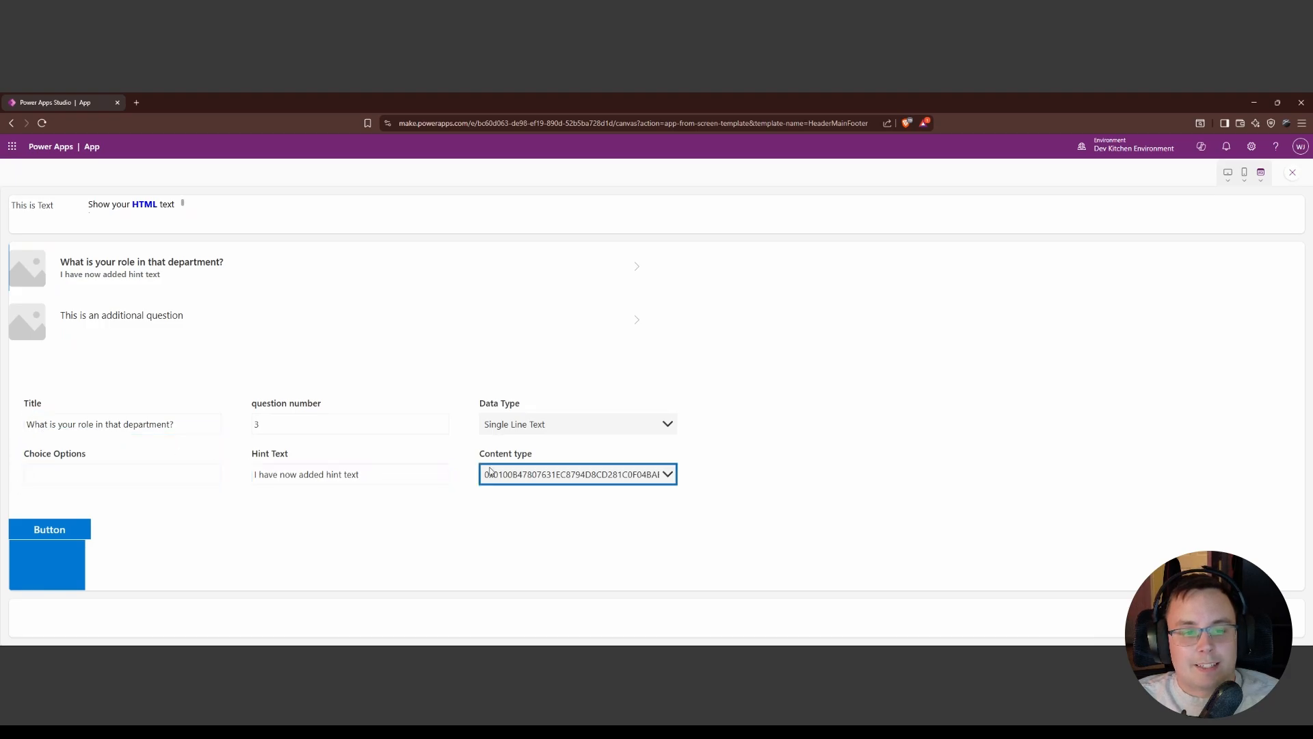
click(555, 536)
Check the keyboard focus order from the page header through the preview controls, and close the preview.
click(697, 143)
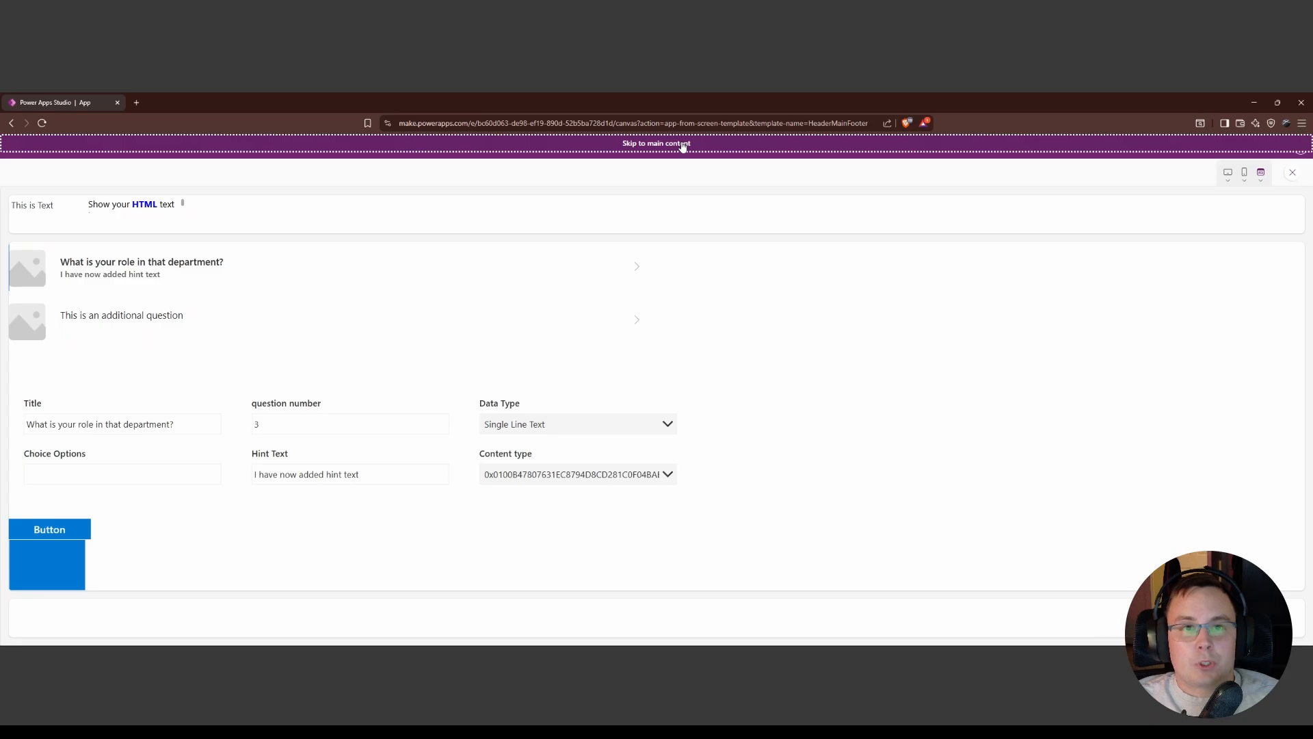
key(Tab)
key(Tab)
key(Tab)
key(Tab)
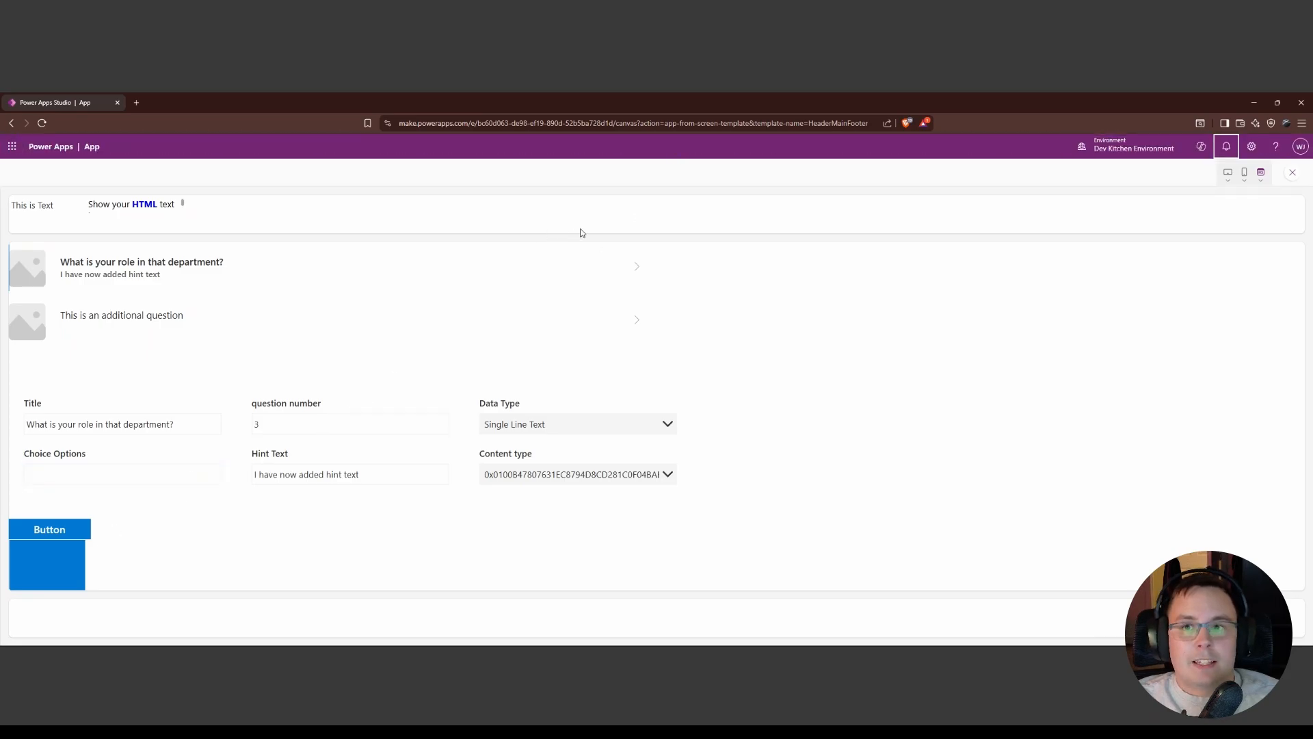
key(Tab)
key(Tab)
key(Tab)
key(Tab)
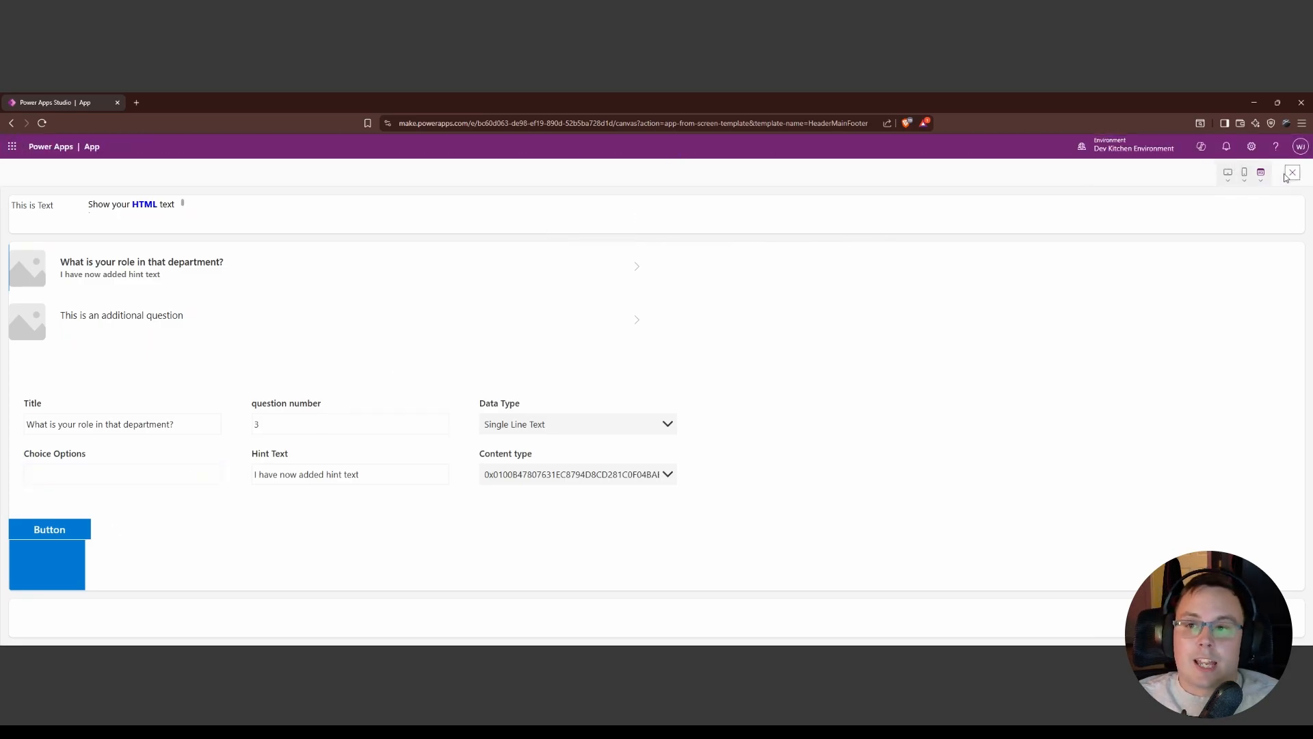
click(1286, 177)
click(783, 435)
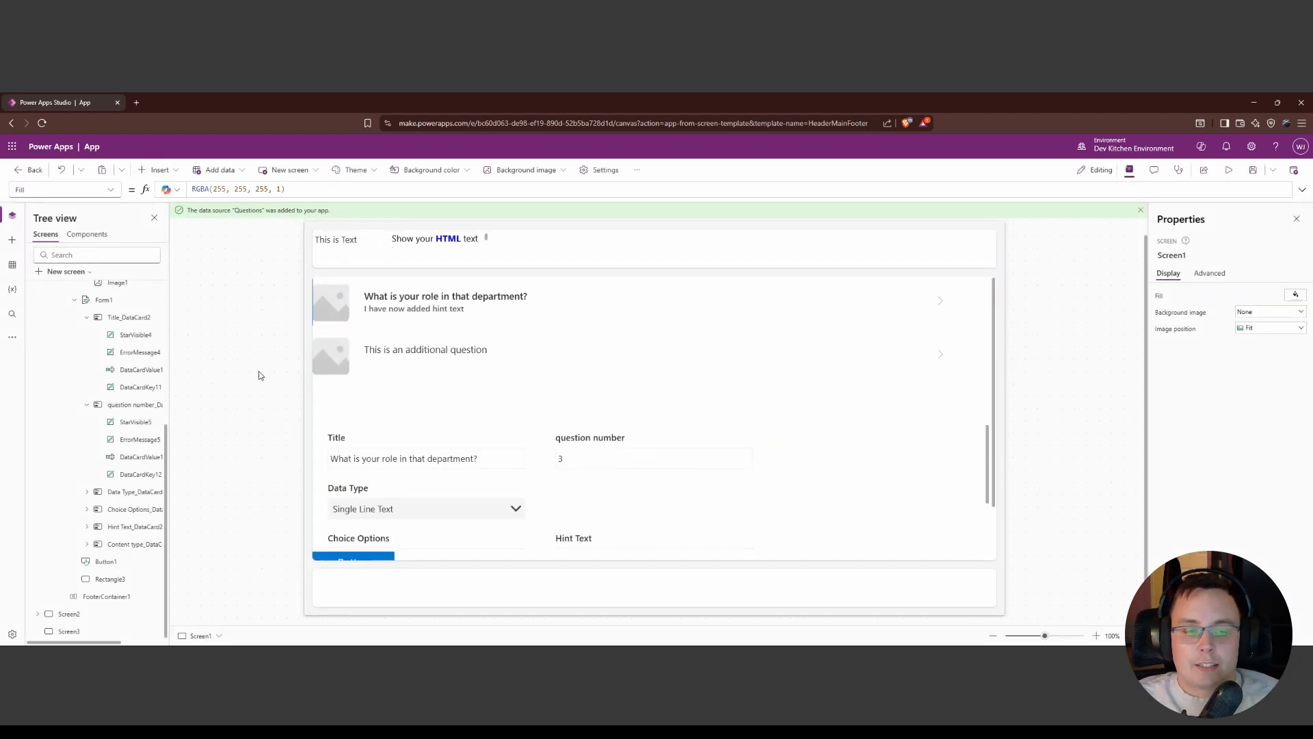
Set Button1's RadiusTopRight property to 5.
click(106, 562)
click(111, 189)
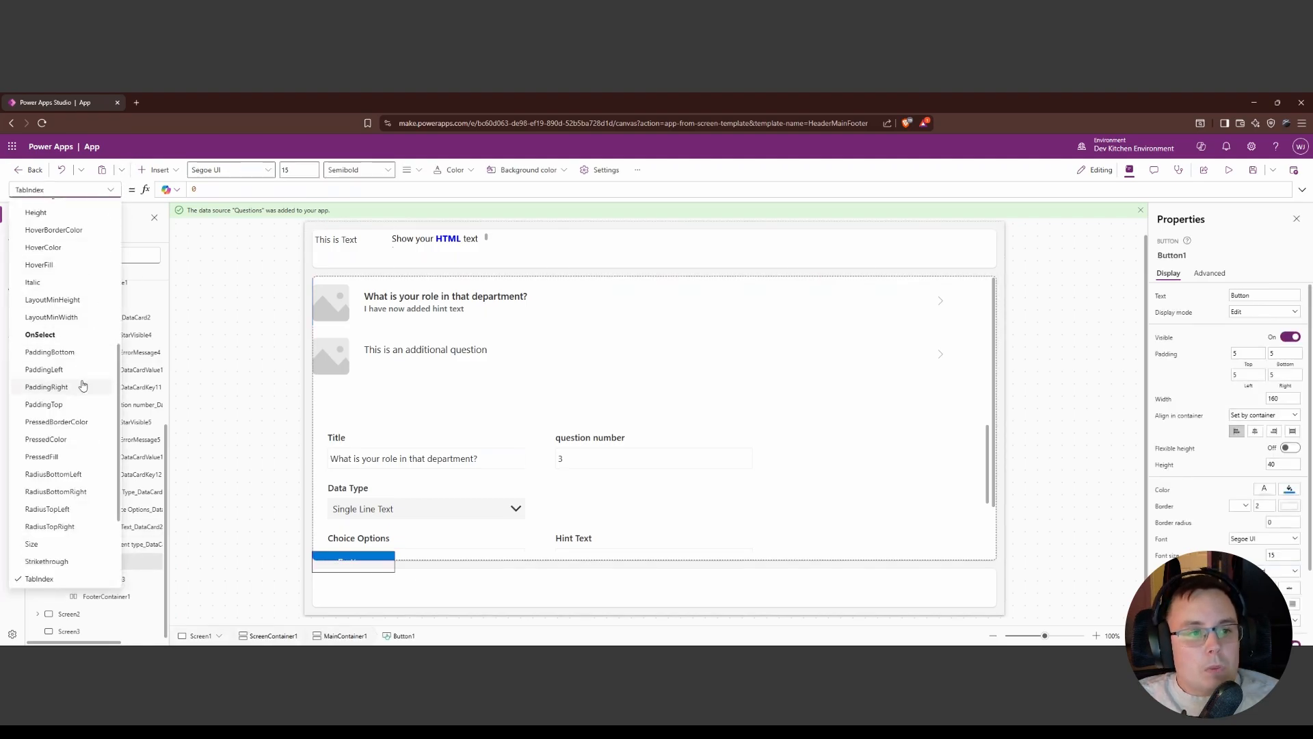
scroll(95, 373, down, 2)
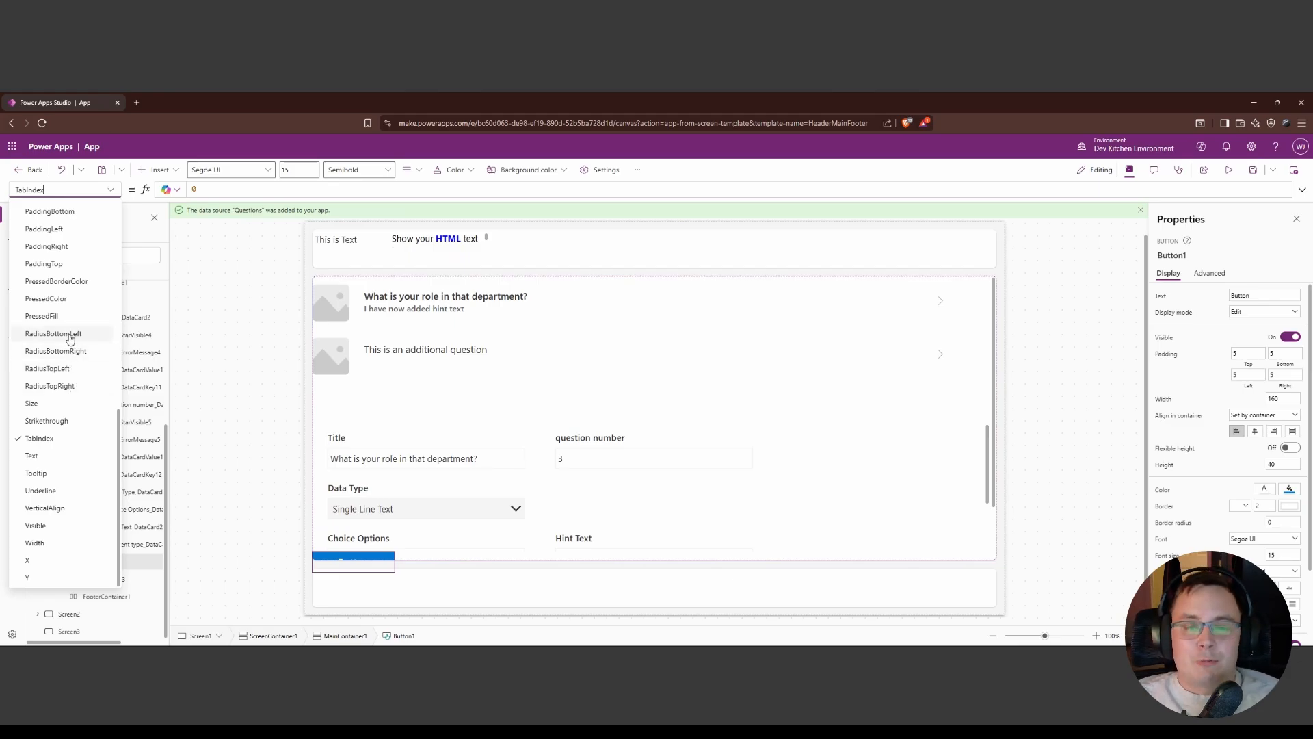
click(72, 388)
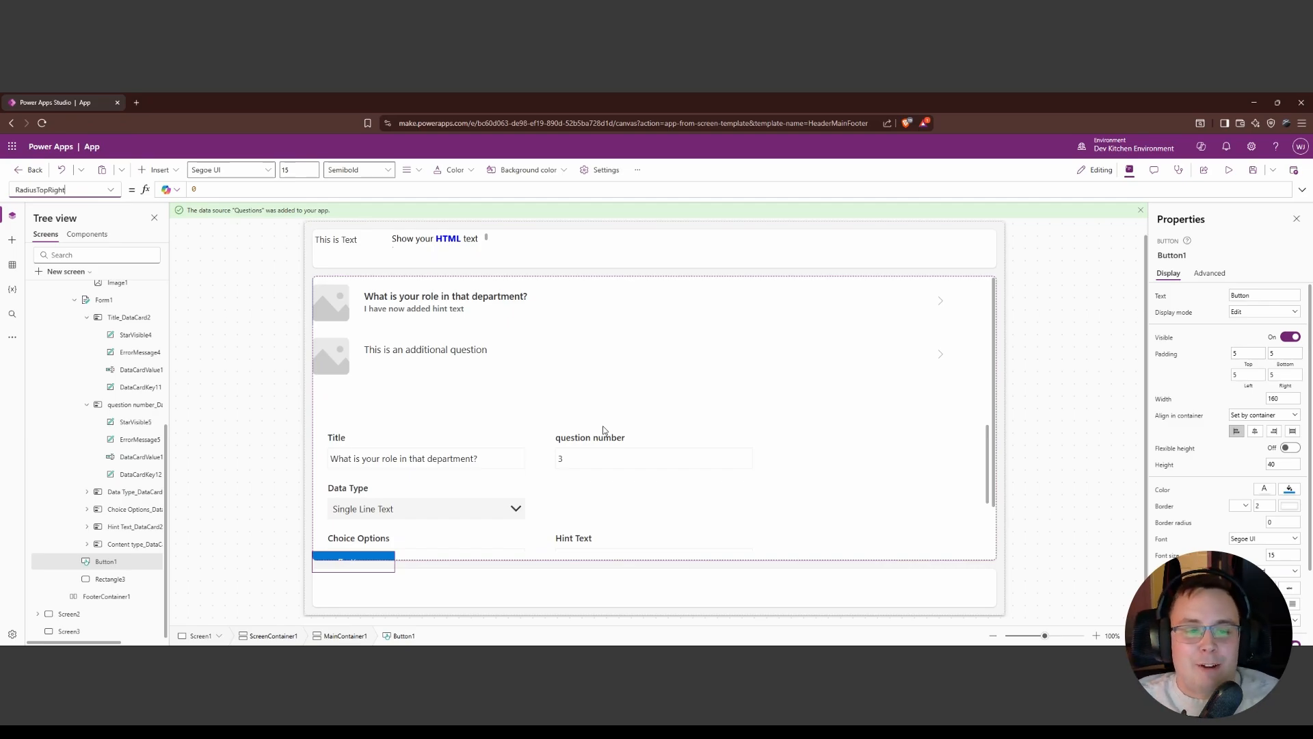
click(216, 190)
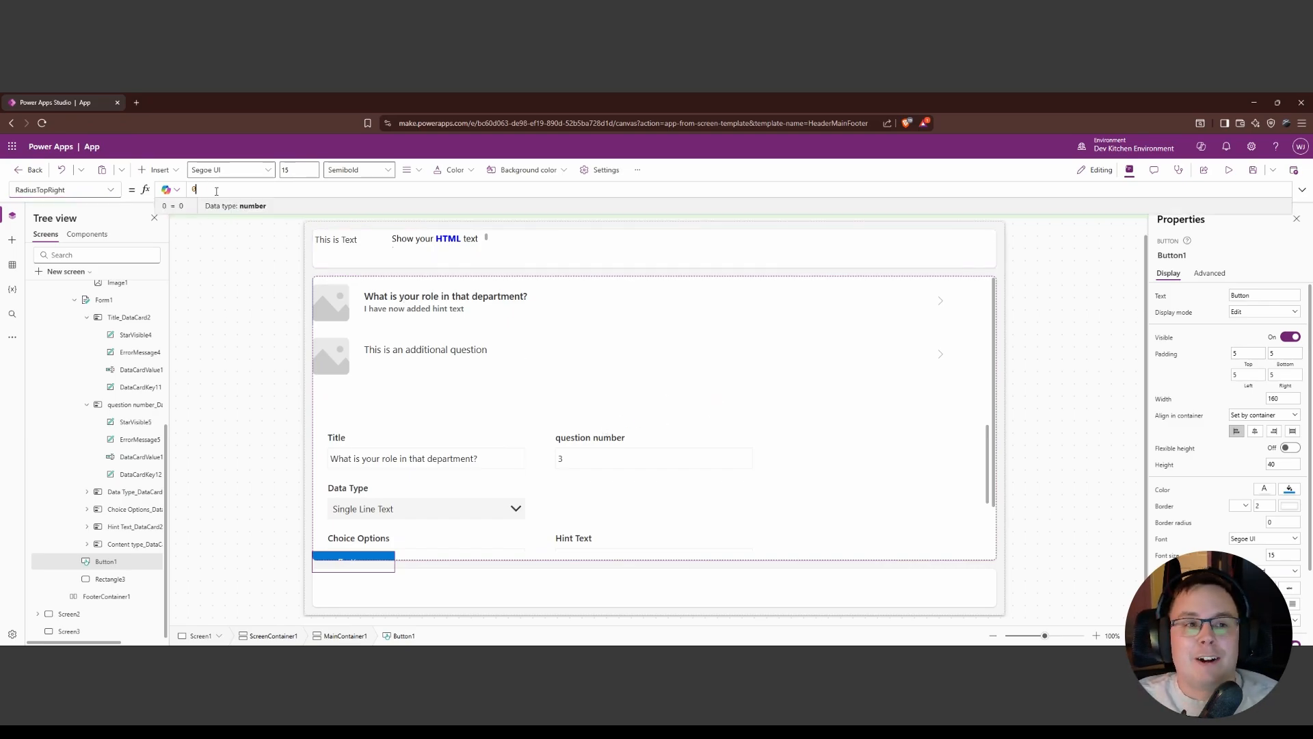
text(5)
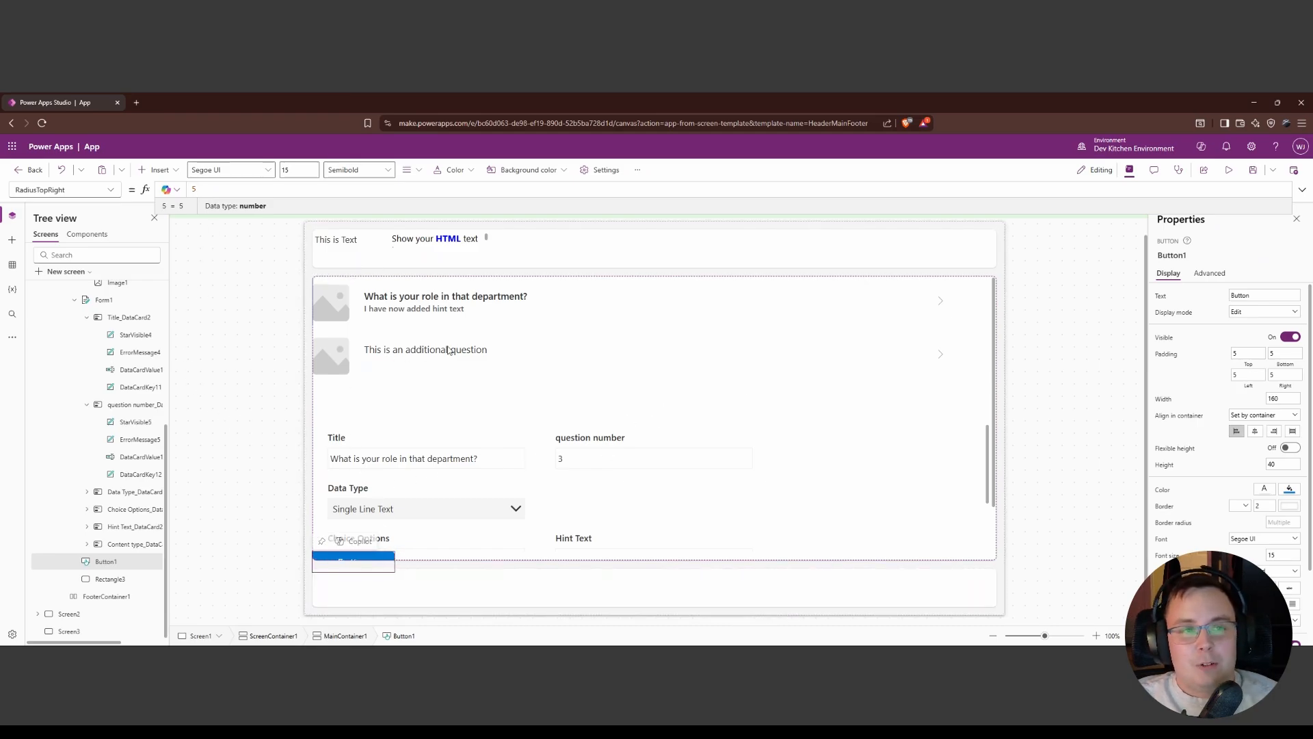
Set Button1's RadiusTopRight property to 10.
key(BackSpace)
text(10)
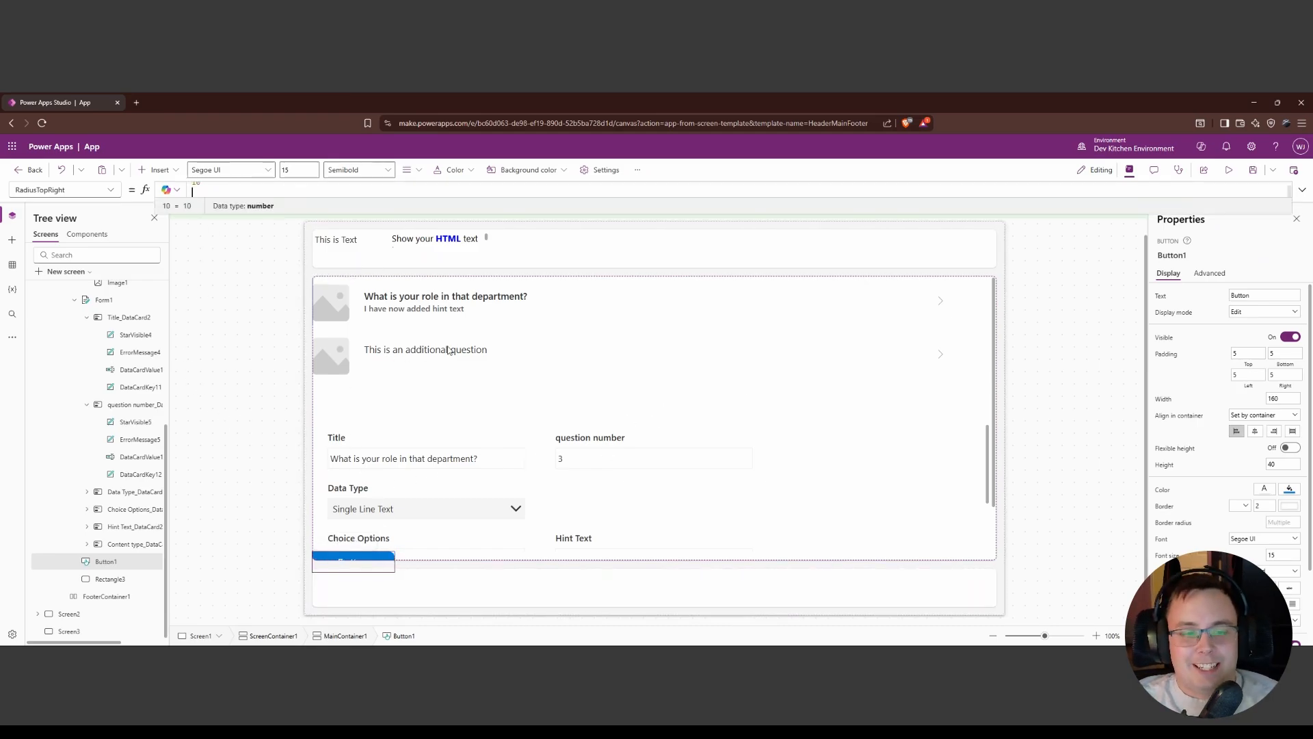
key(Return)
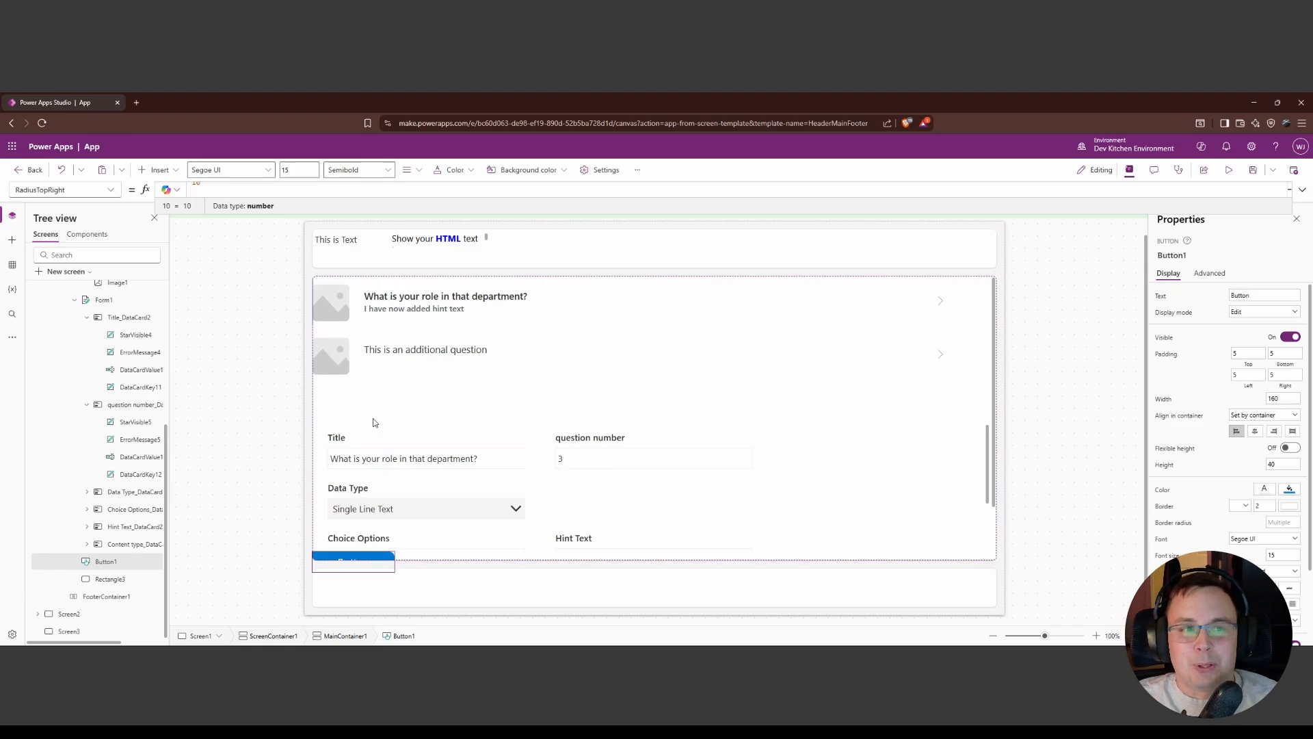
key(BackSpace)
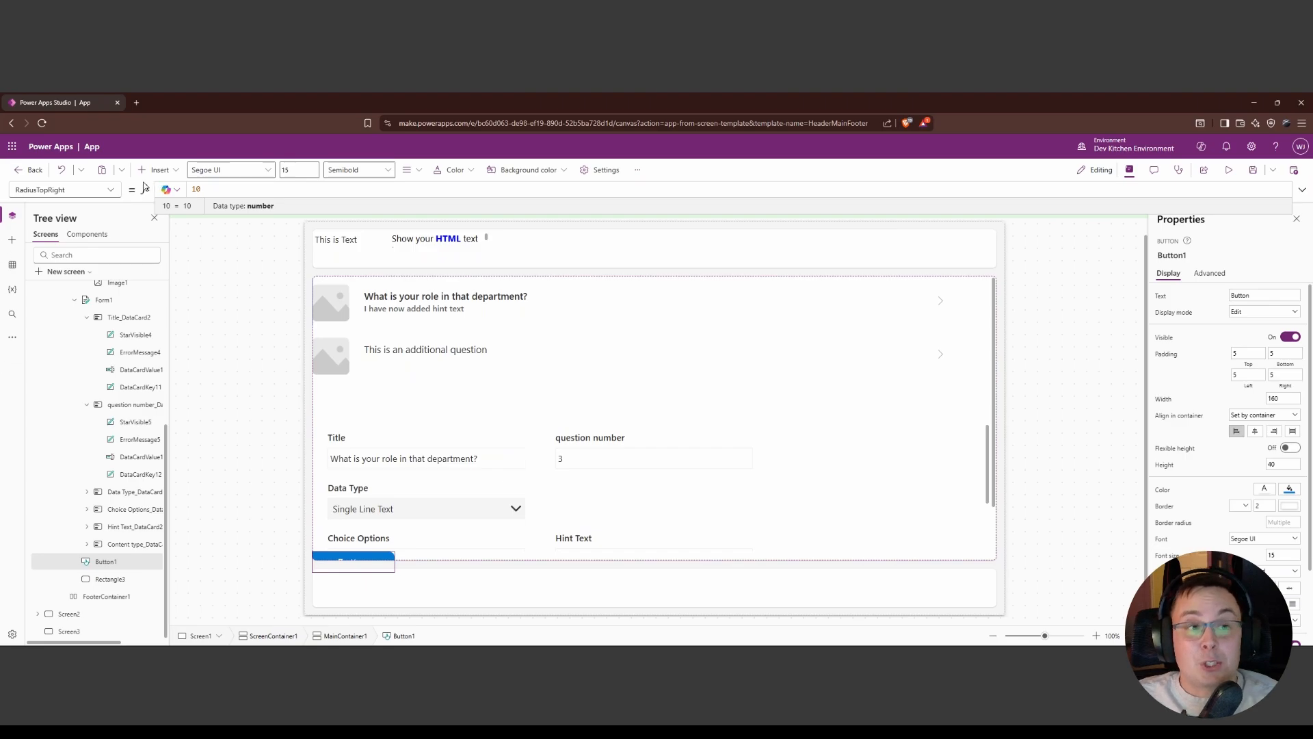
Set Button1's border radius to 8 for all corners.
scroll(1238, 479, down, 1)
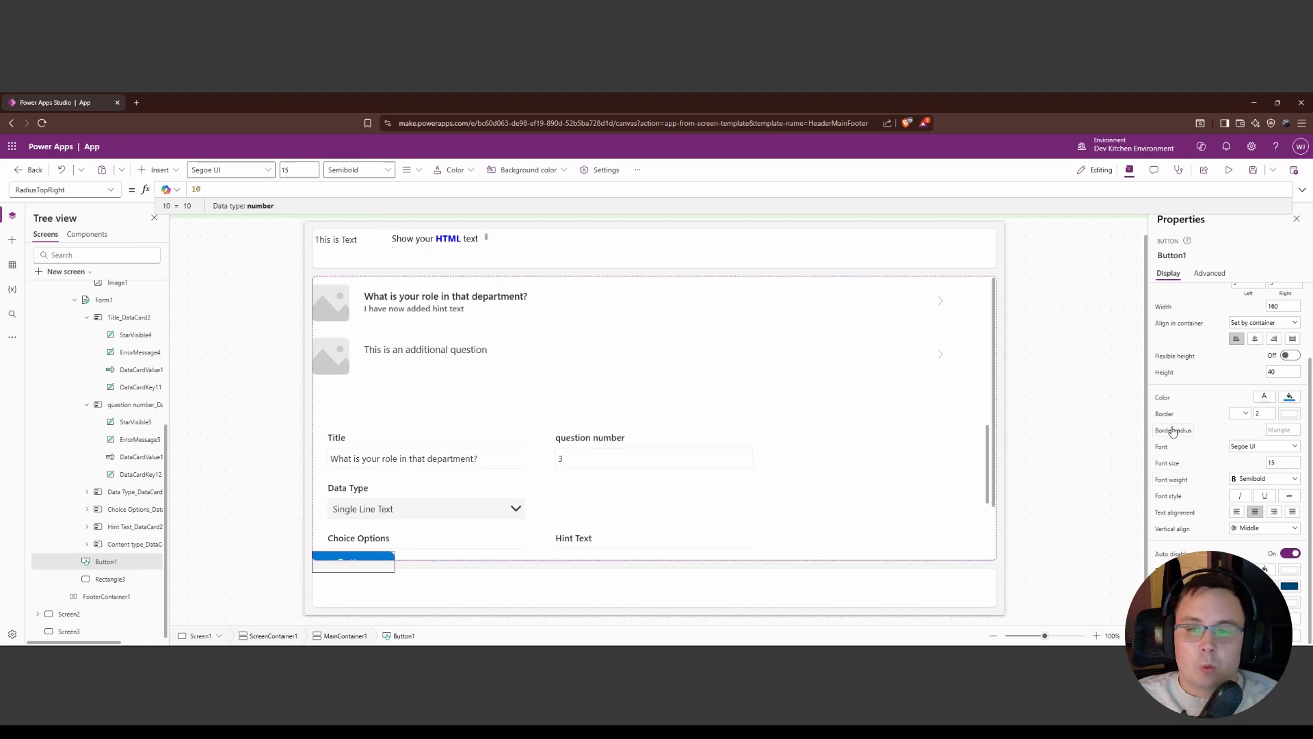
click(1279, 430)
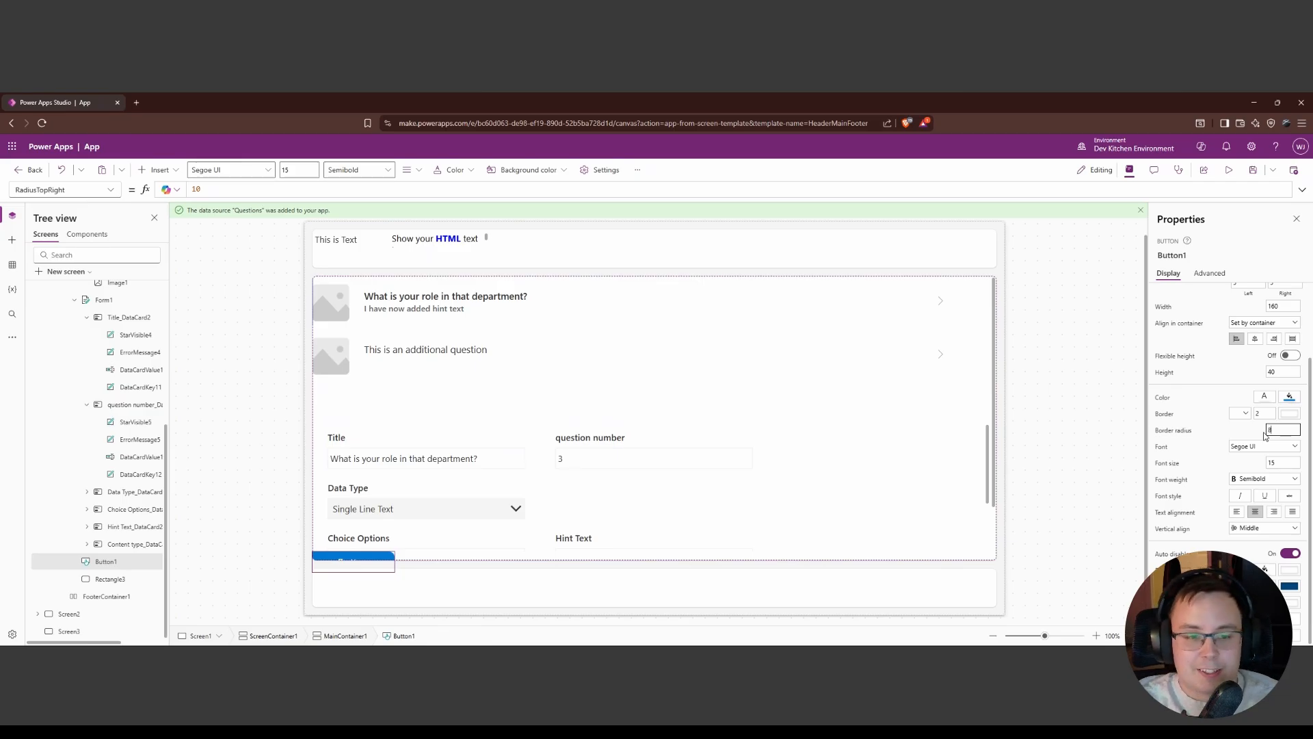
text(8)
key(Return)
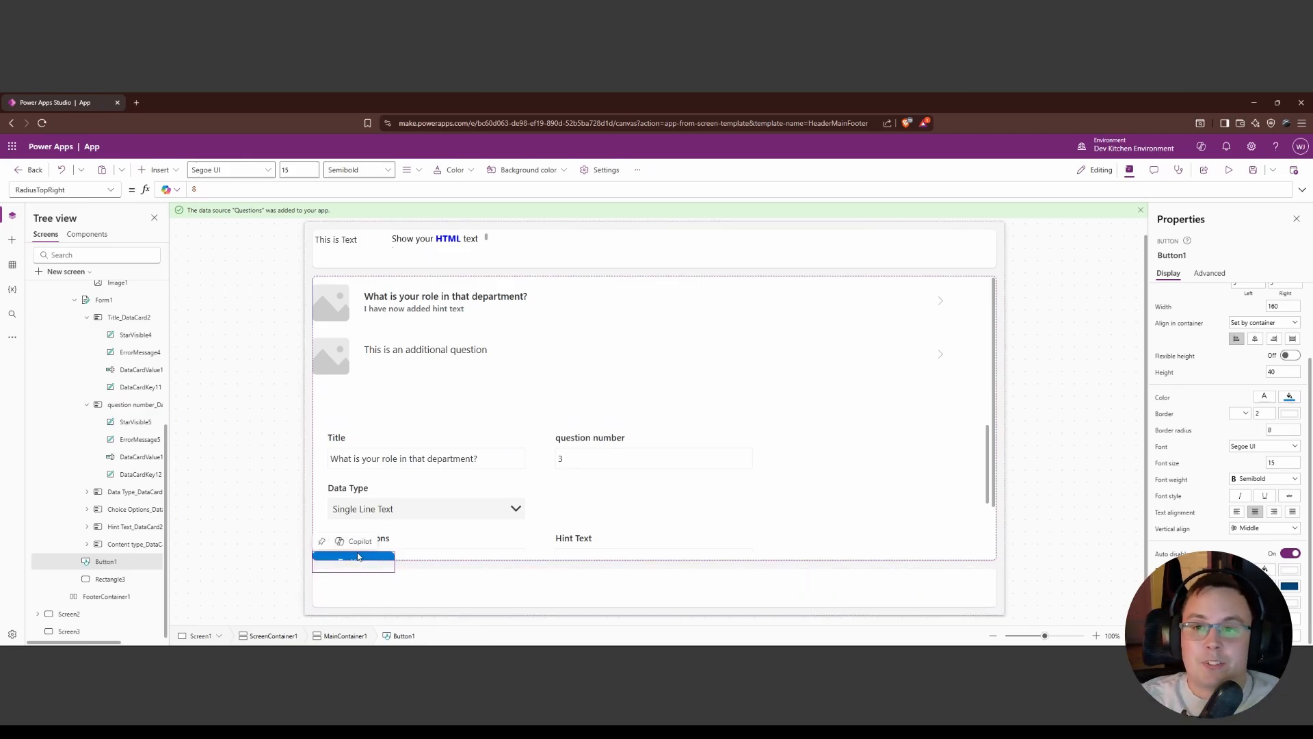
Replace Button1's Visible formula with the opening condition If(Gallery1.Select.QuestionNumber <> 2.
click(109, 190)
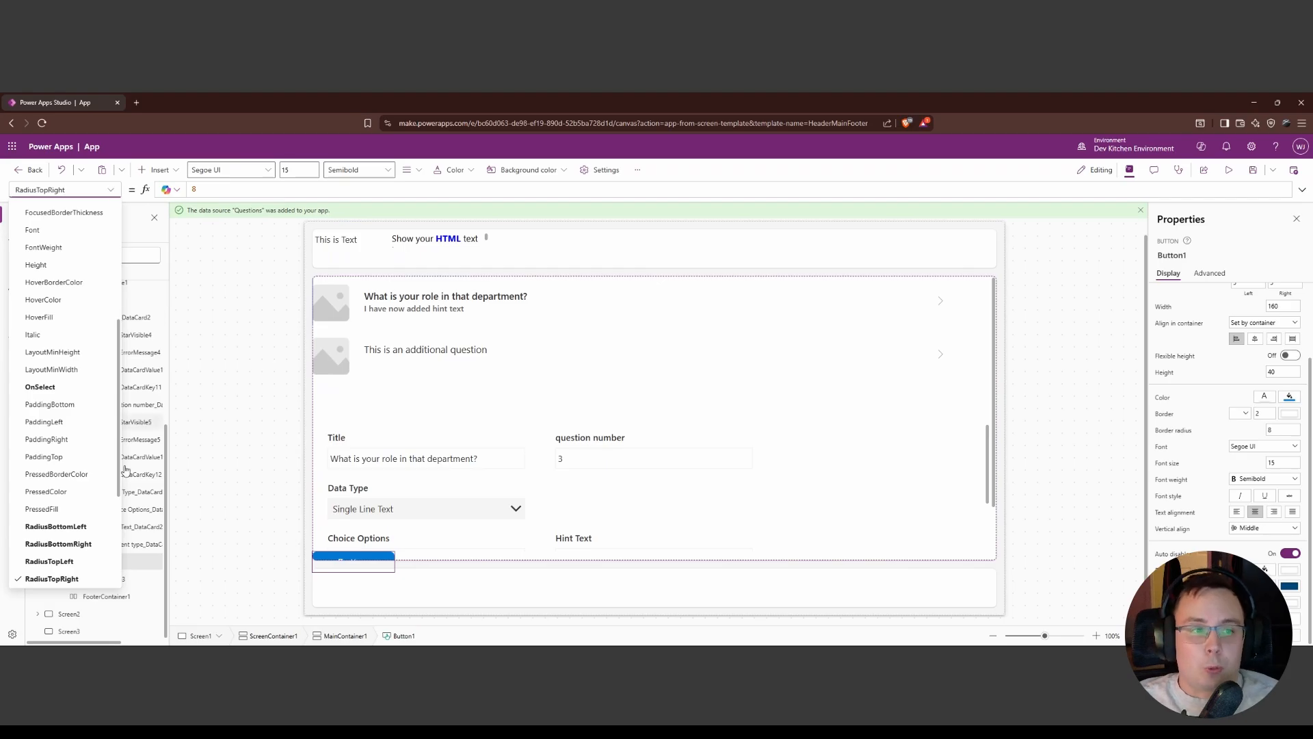
scroll(82, 472, down, 3)
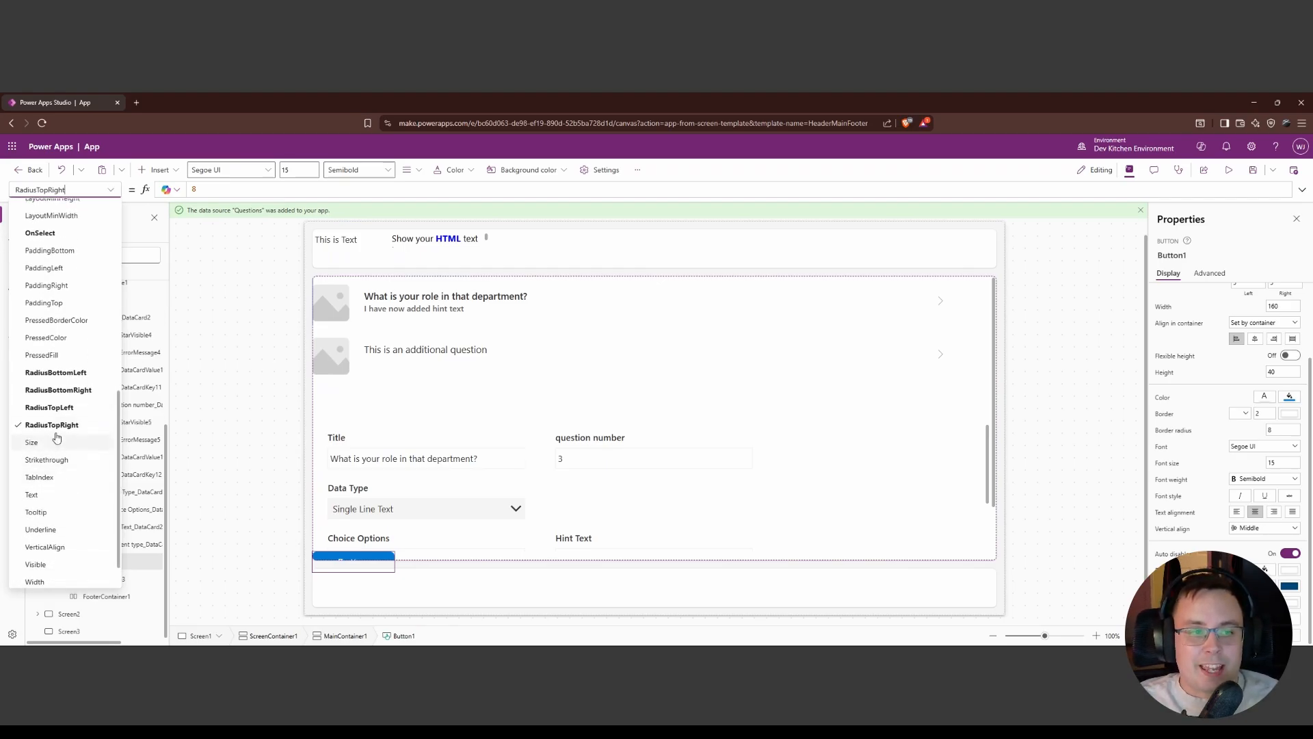
scroll(48, 568, down, 1)
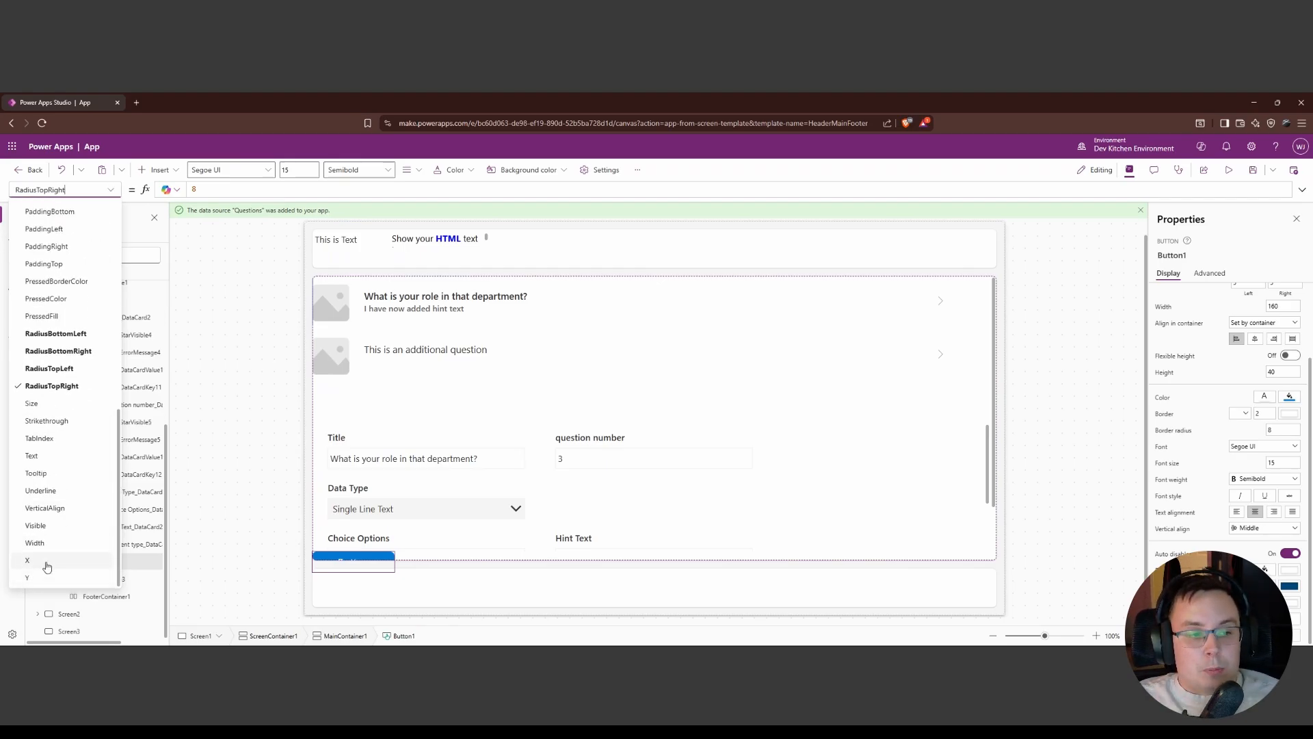
click(36, 526)
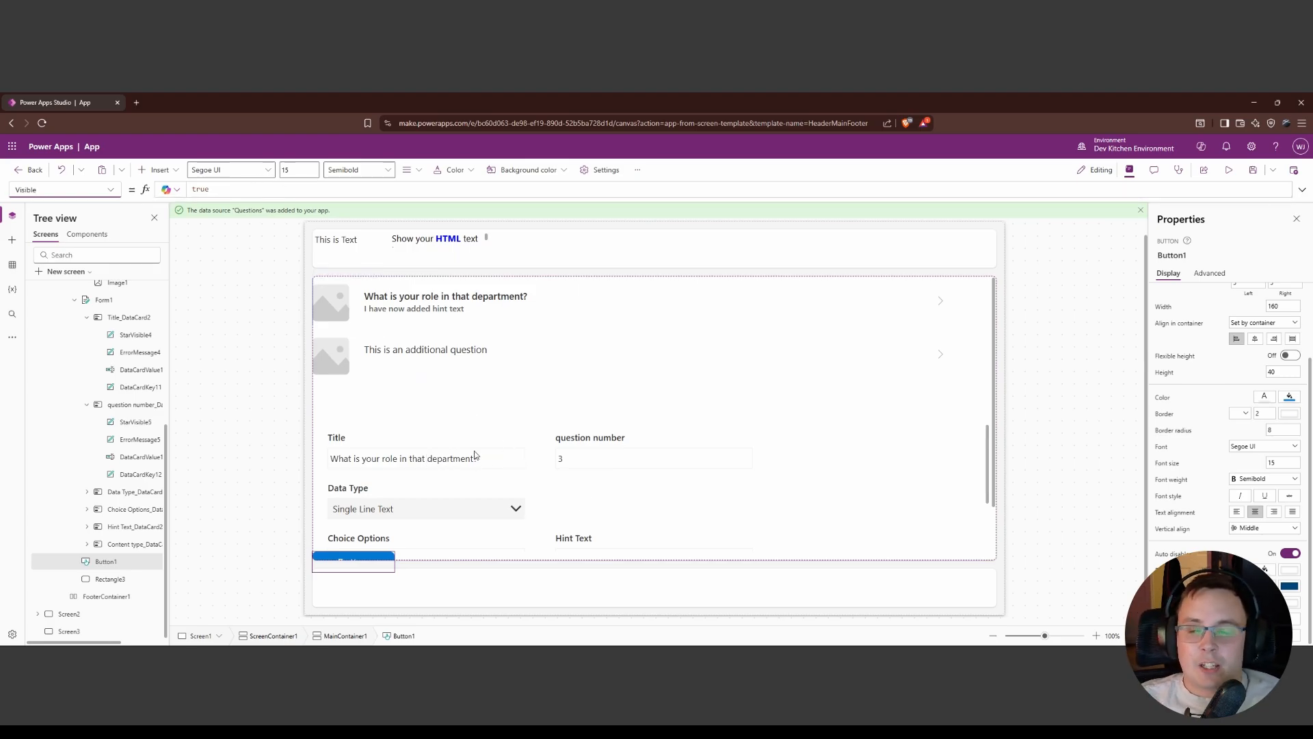
double_click(221, 192)
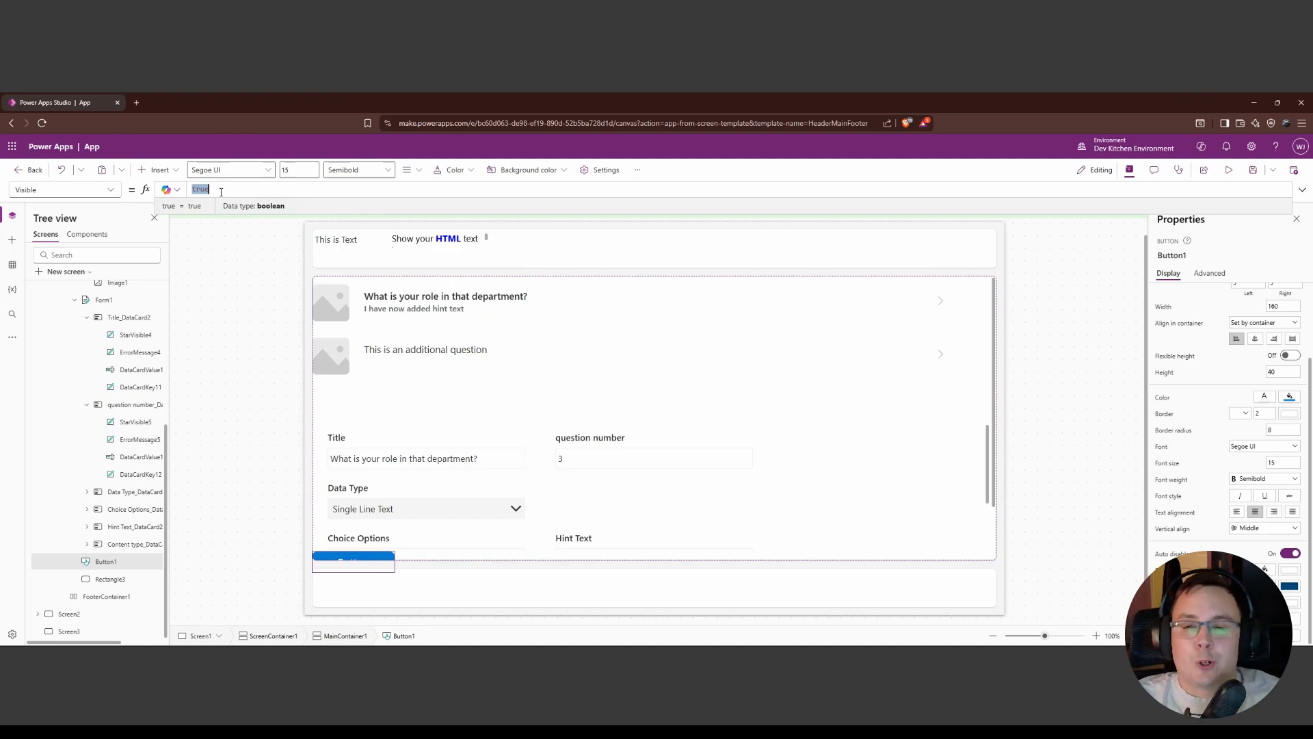
text(If()
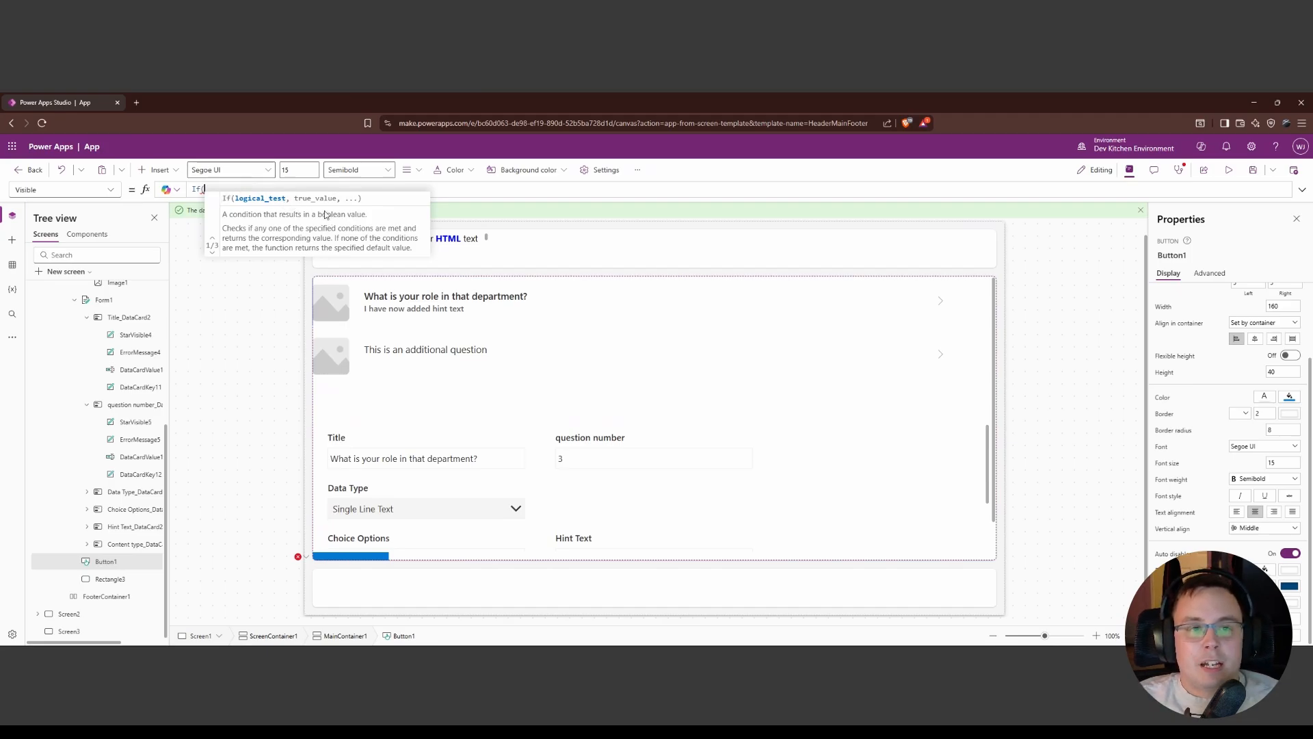
text(Galle)
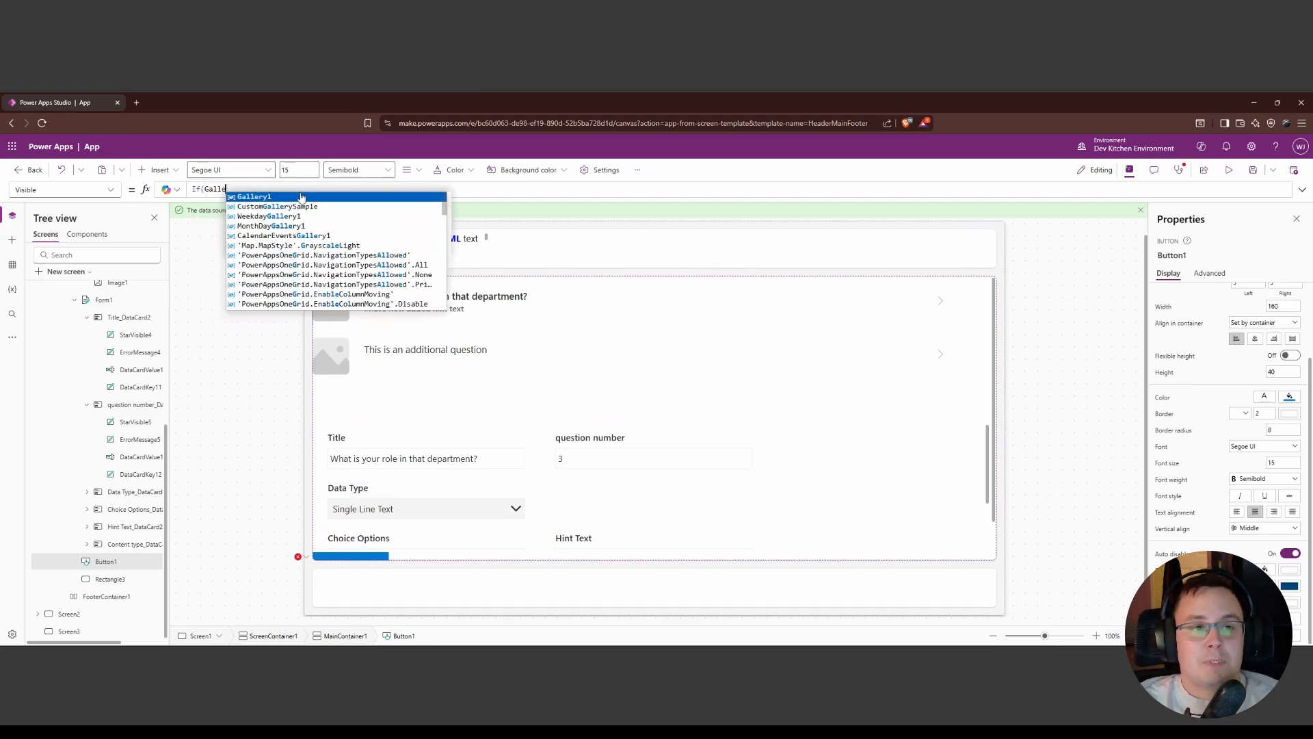
text(ry1.Select)
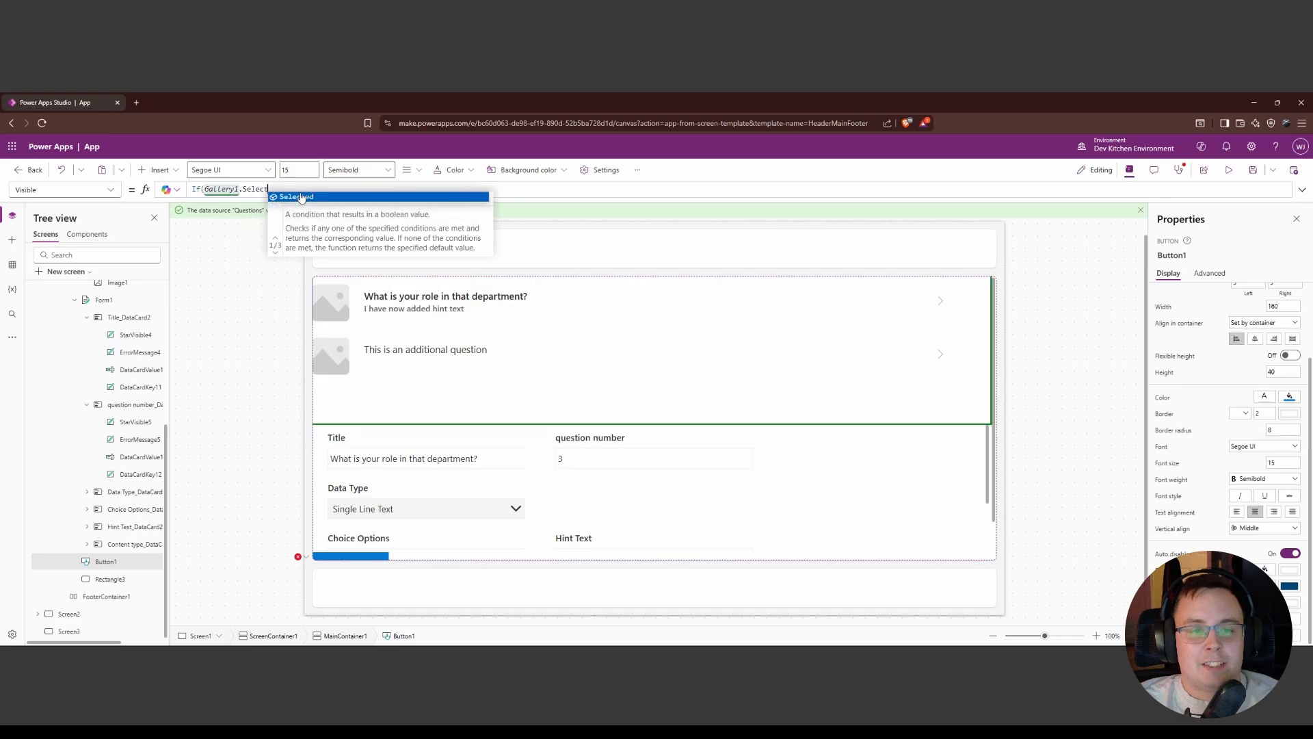
text(.QuestionNumber )
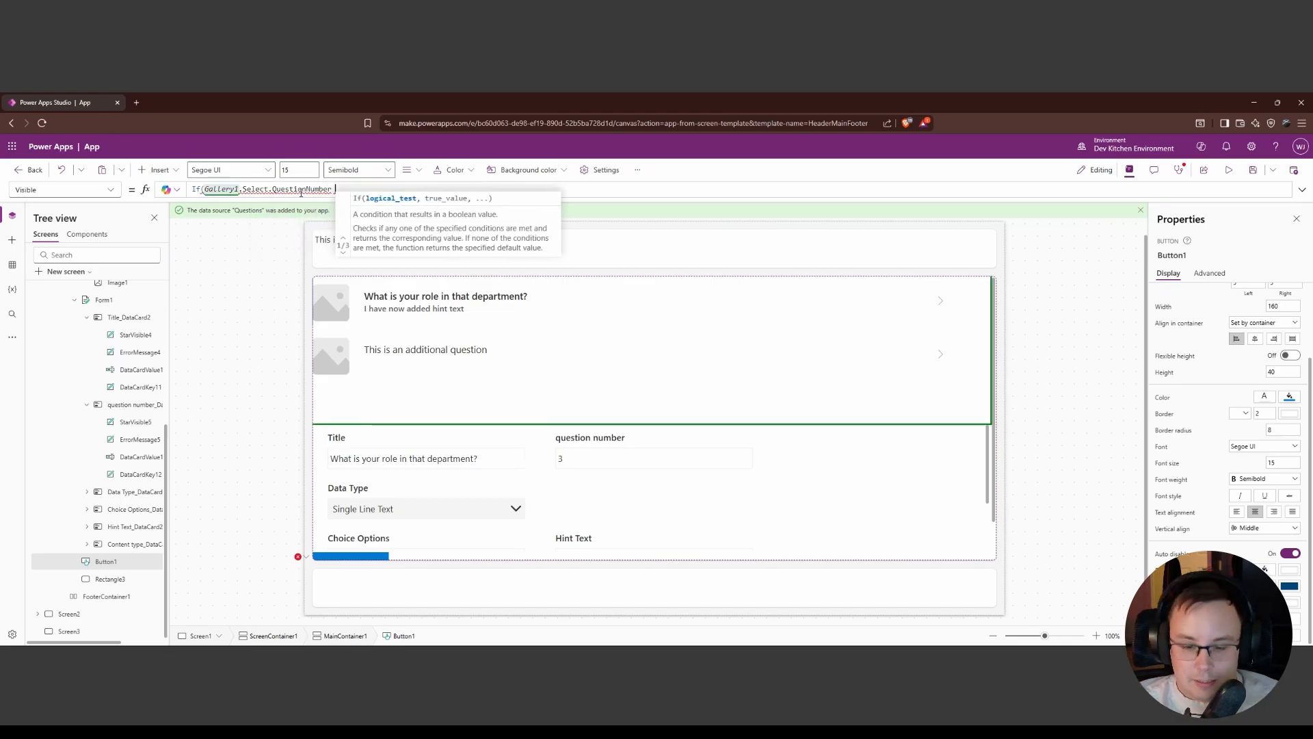
text(<> )
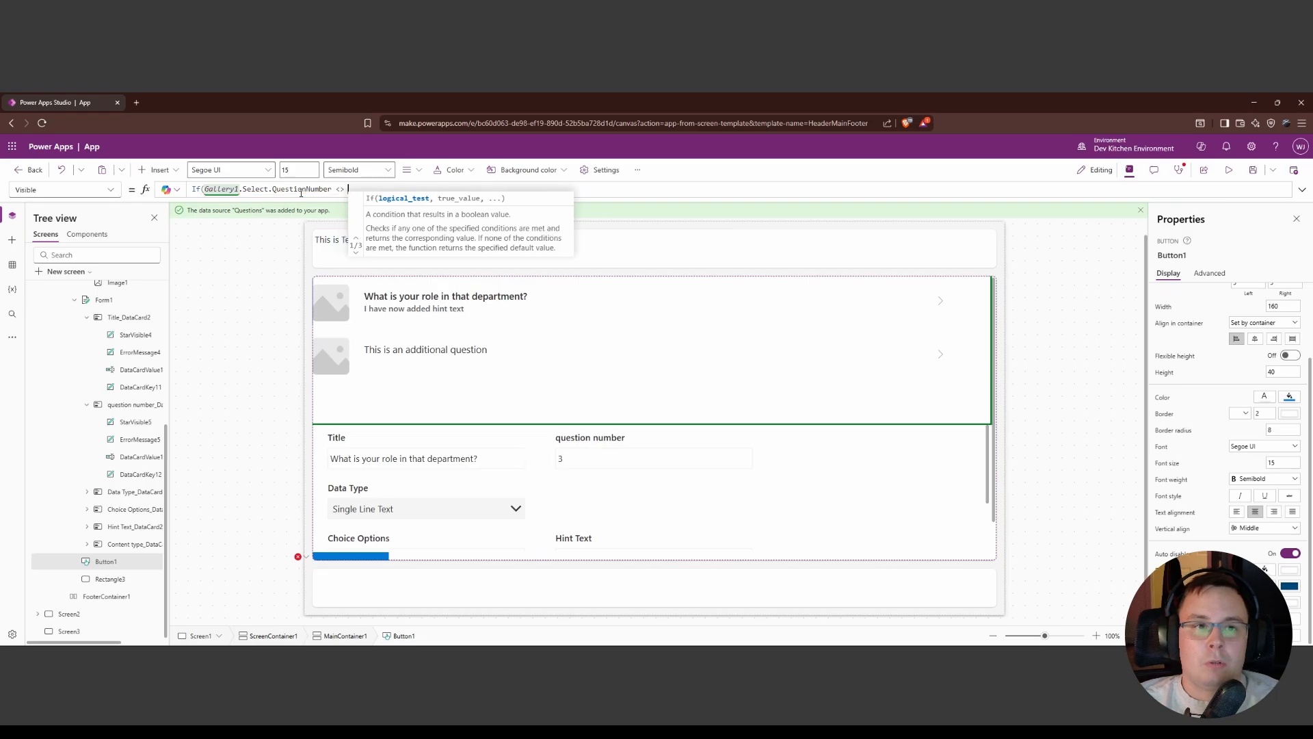
text(2)
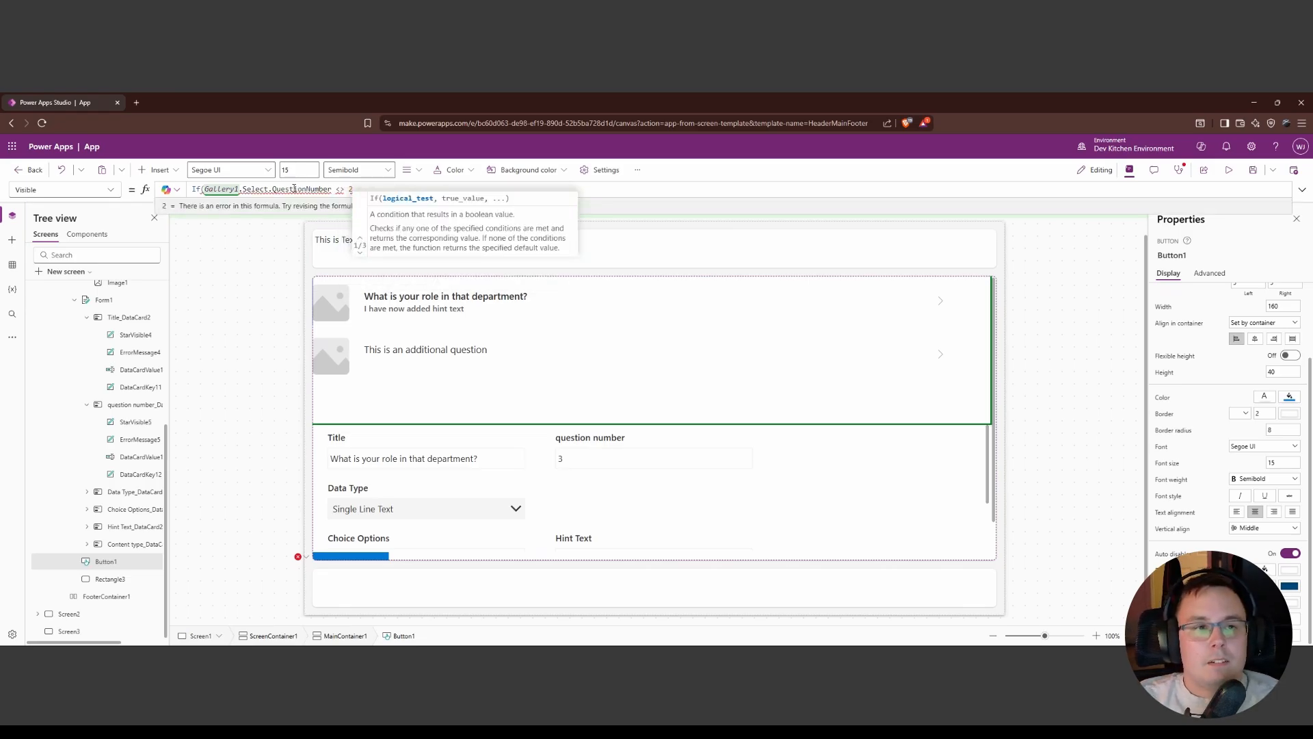
Correct the condition's reference to Gallery1.Selected.'question number' and finish the If formula with the results false and true.
click(268, 189)
text(ed)
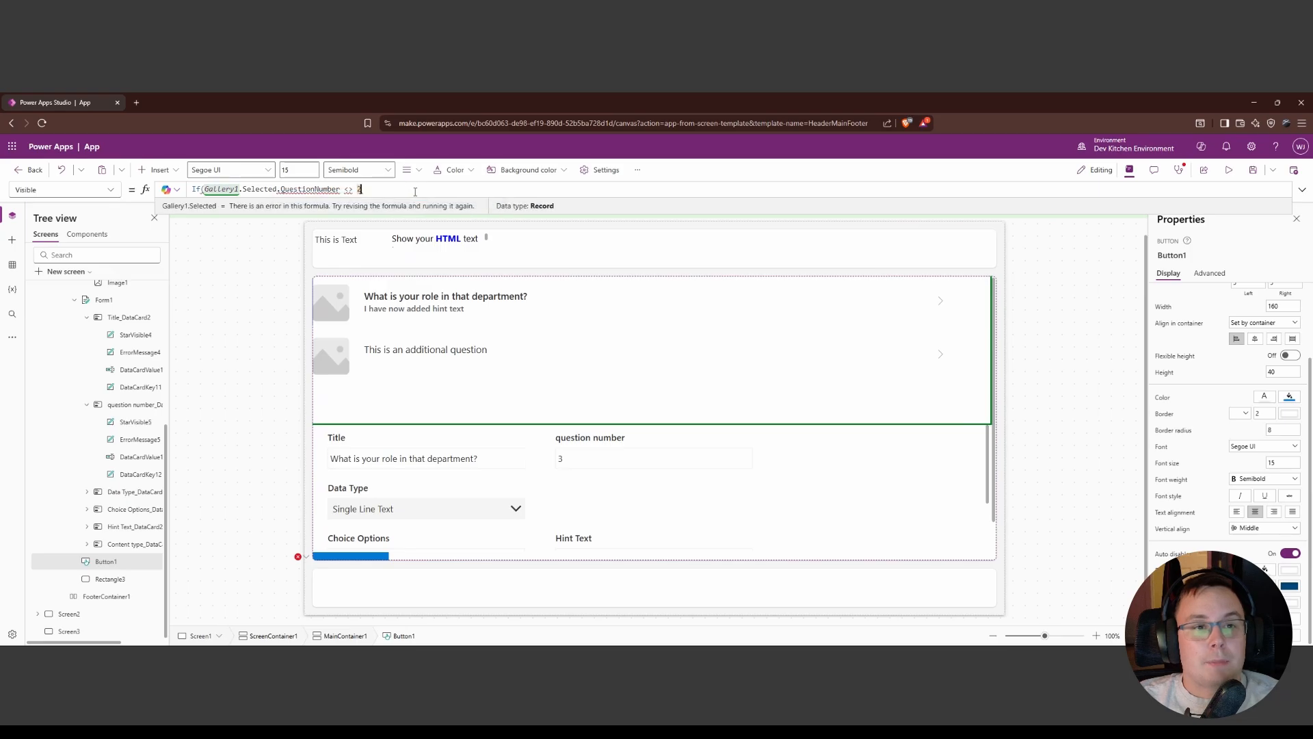
text(, )
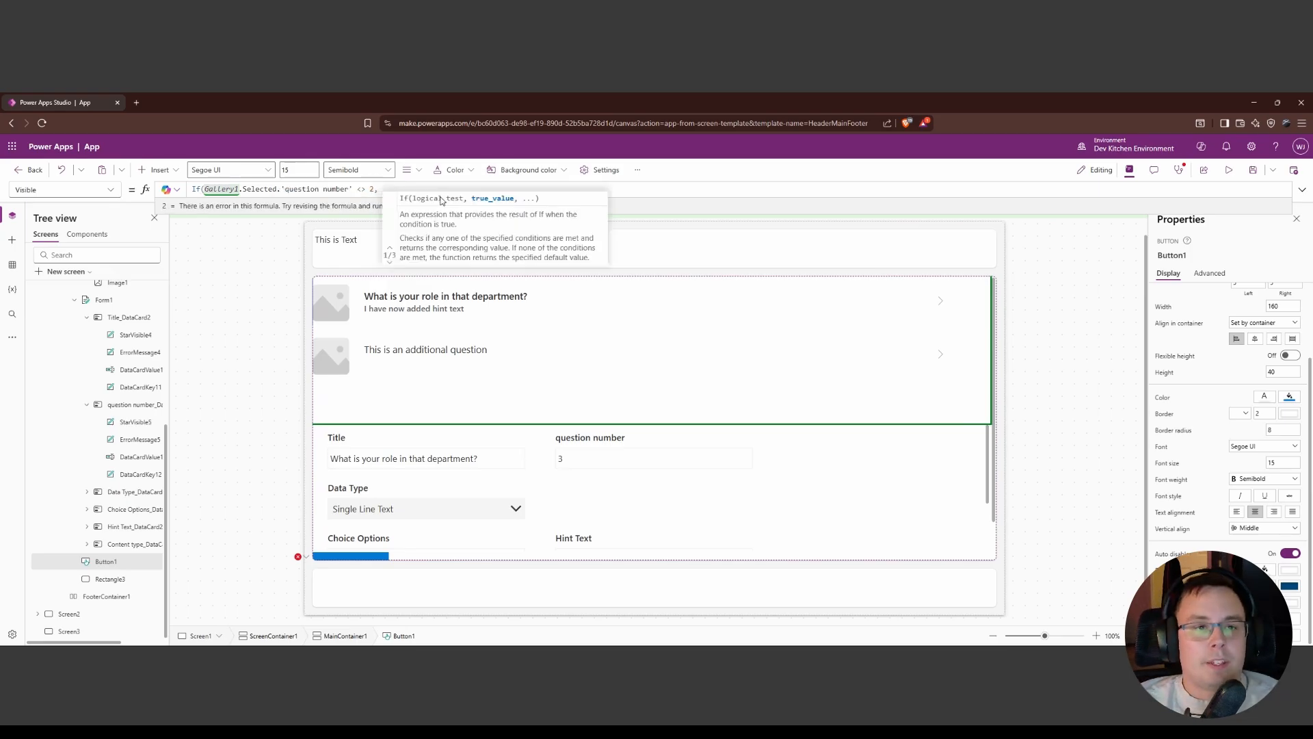
text(false)
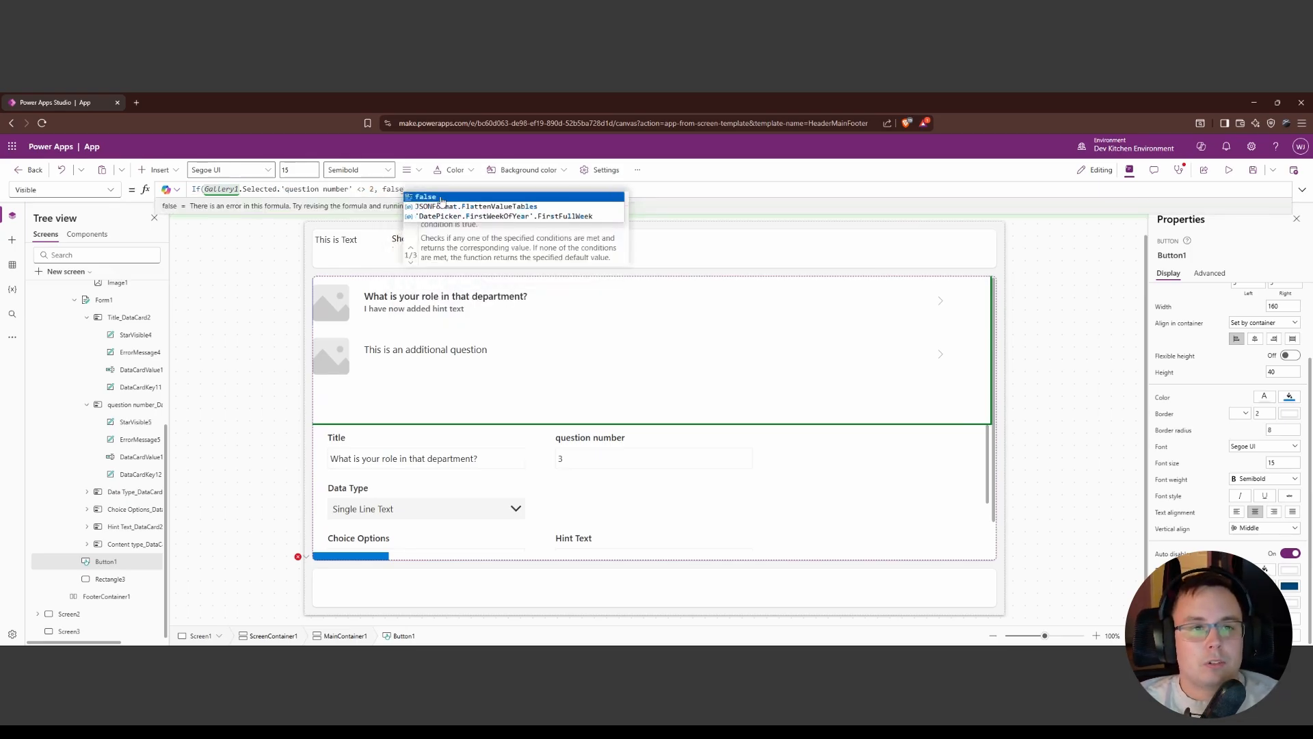
text(, true))
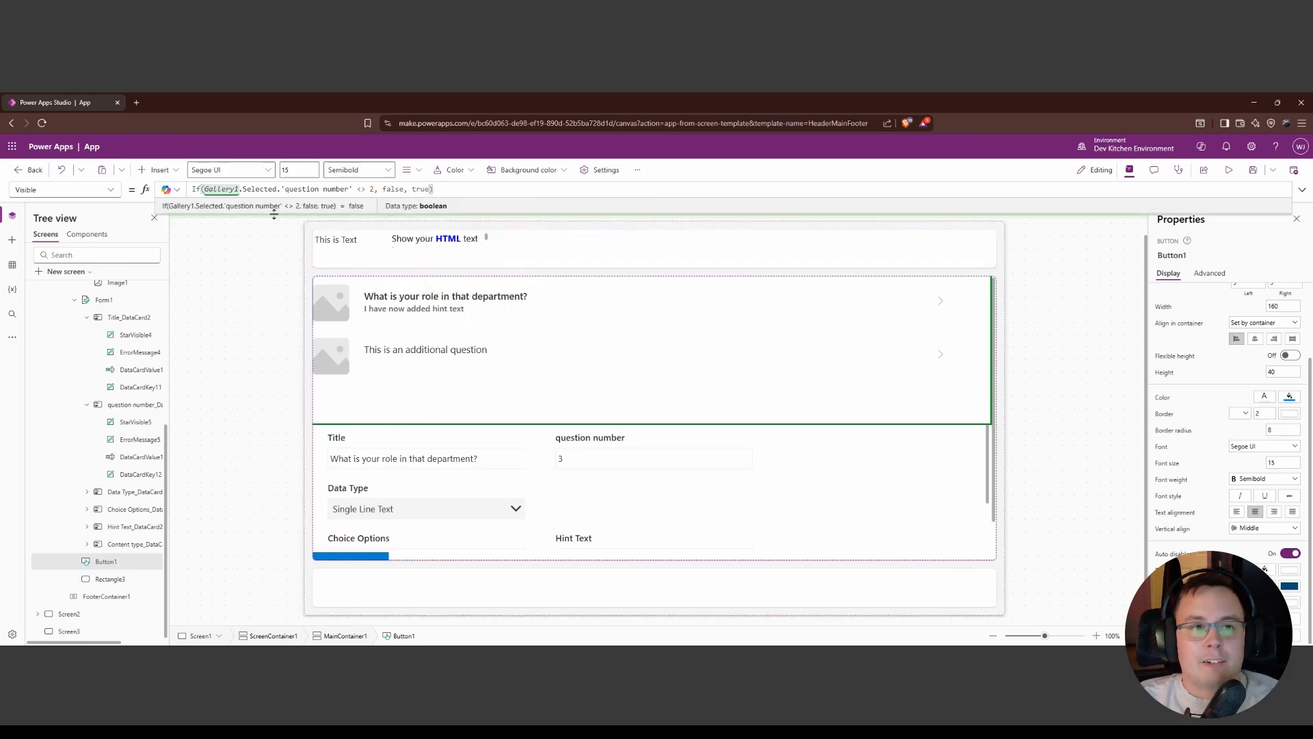
Preview the app, test the button's visibility by selecting each of the two gallery questions, and close the preview.
click(1228, 170)
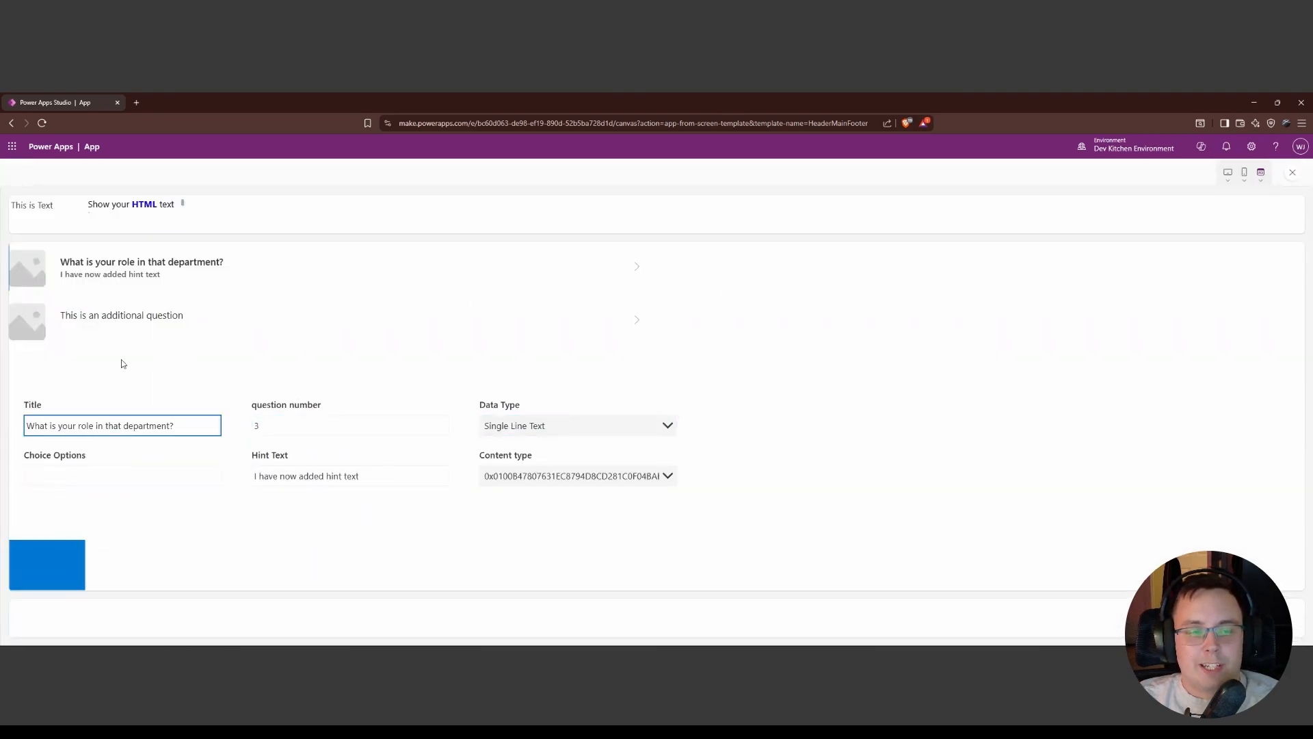
click(628, 321)
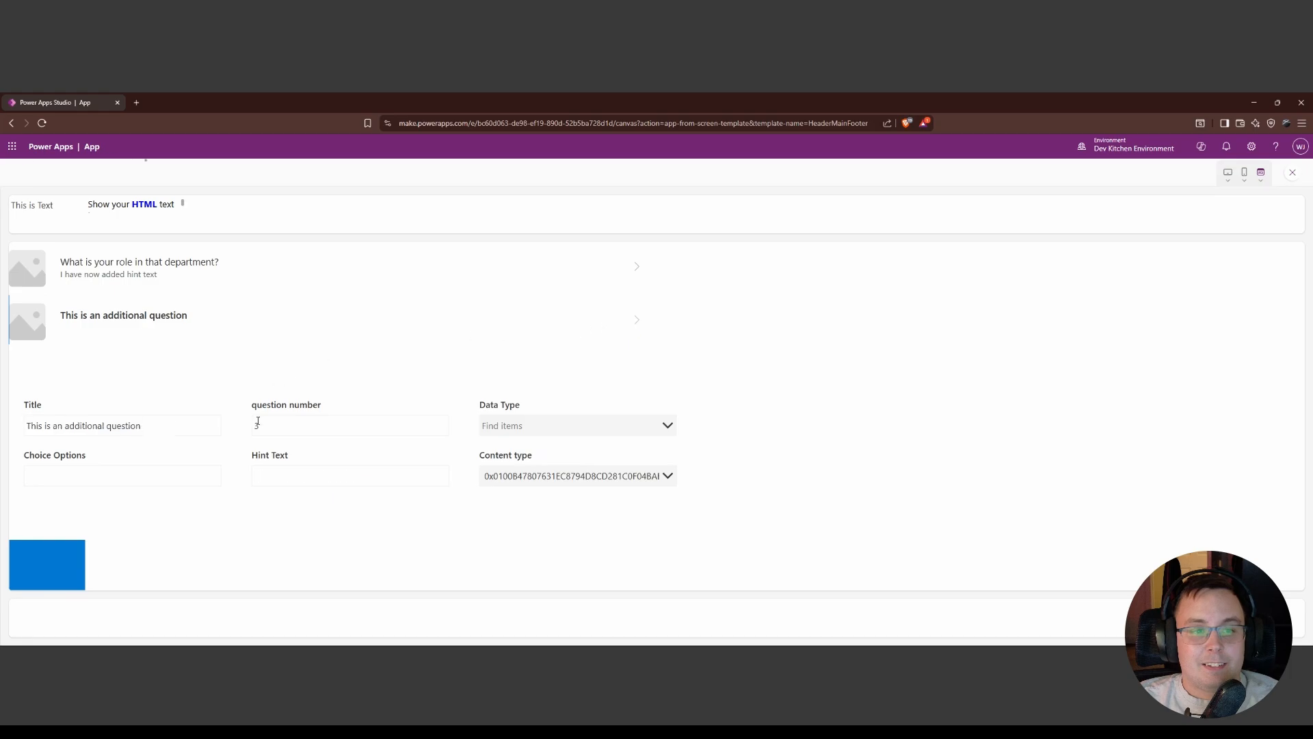
click(293, 429)
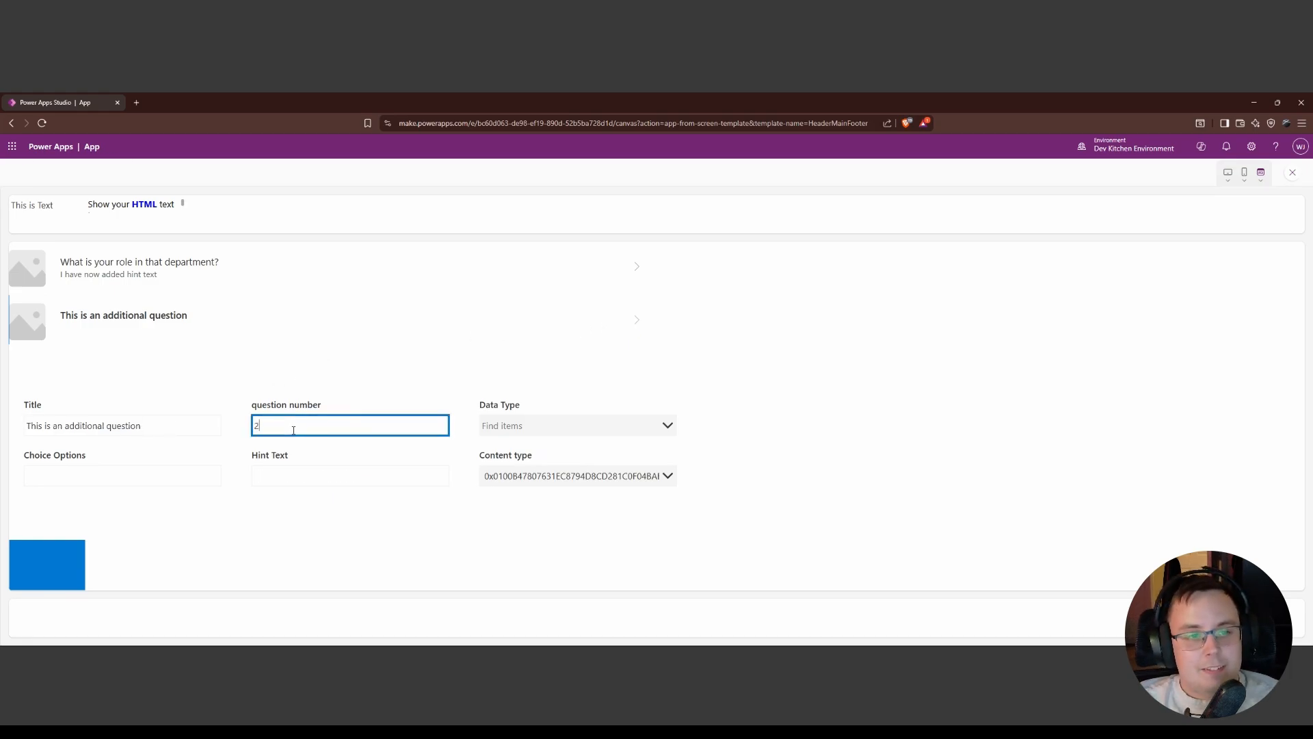
click(157, 270)
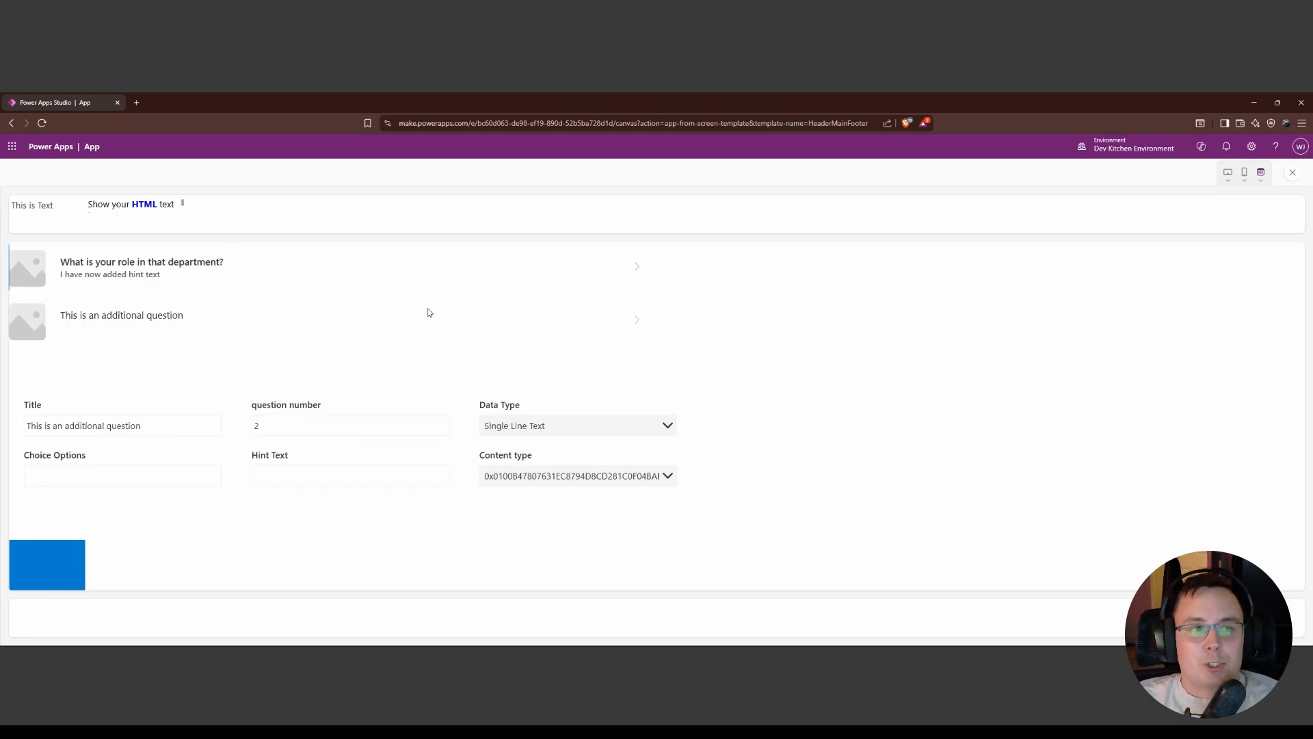
click(1291, 175)
click(771, 436)
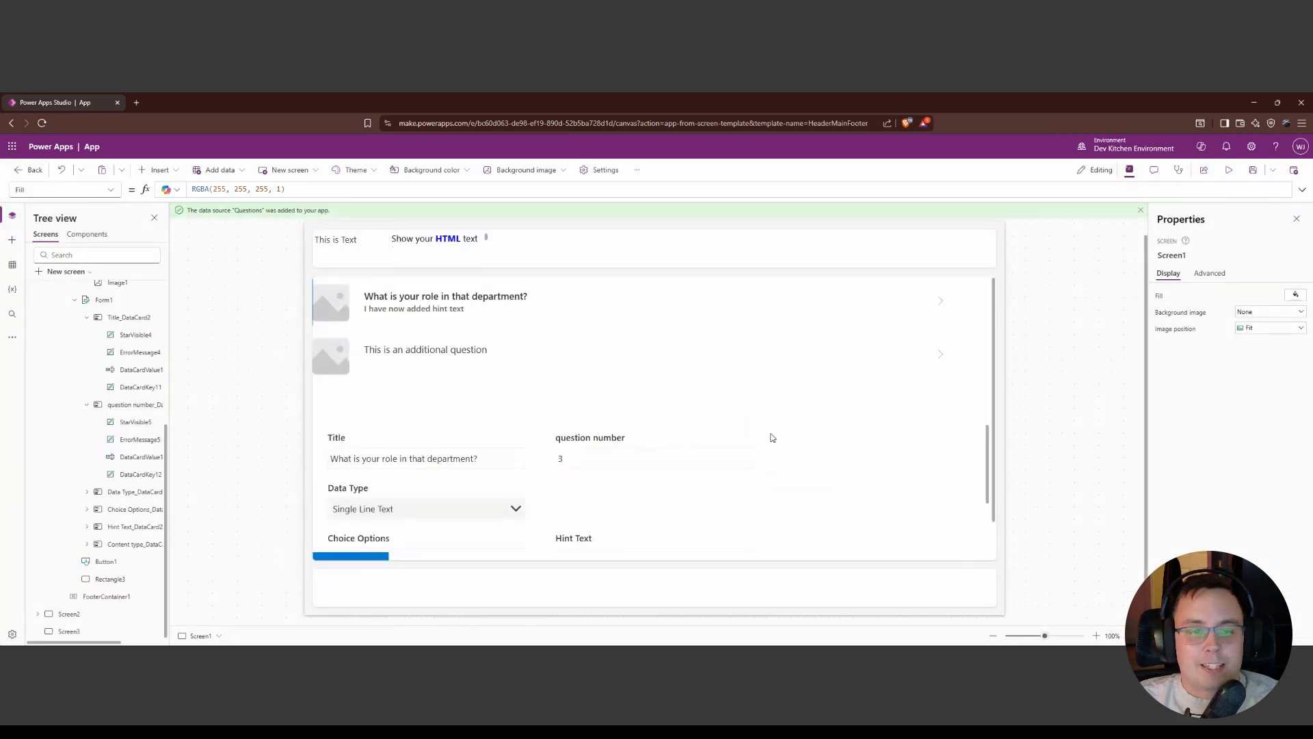
Change the question number compared in Button1's Visible formula to 3.
click(106, 561)
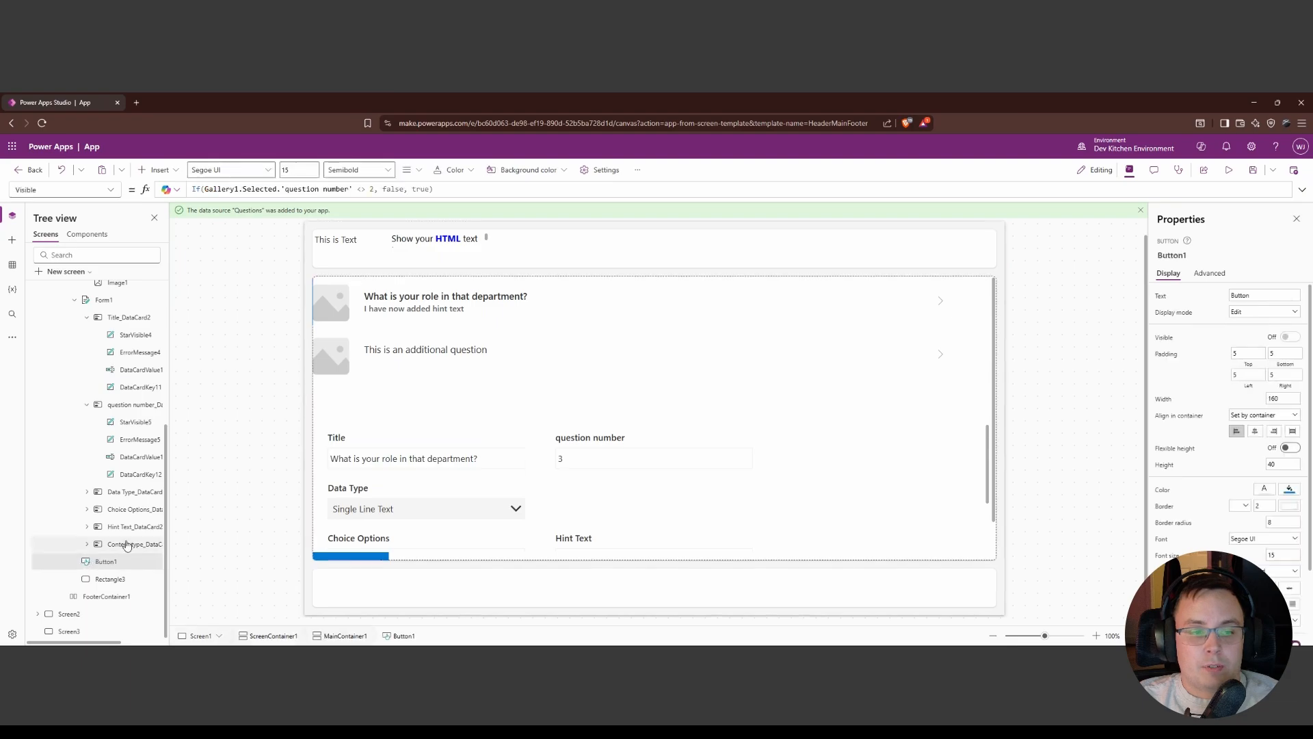
click(373, 189)
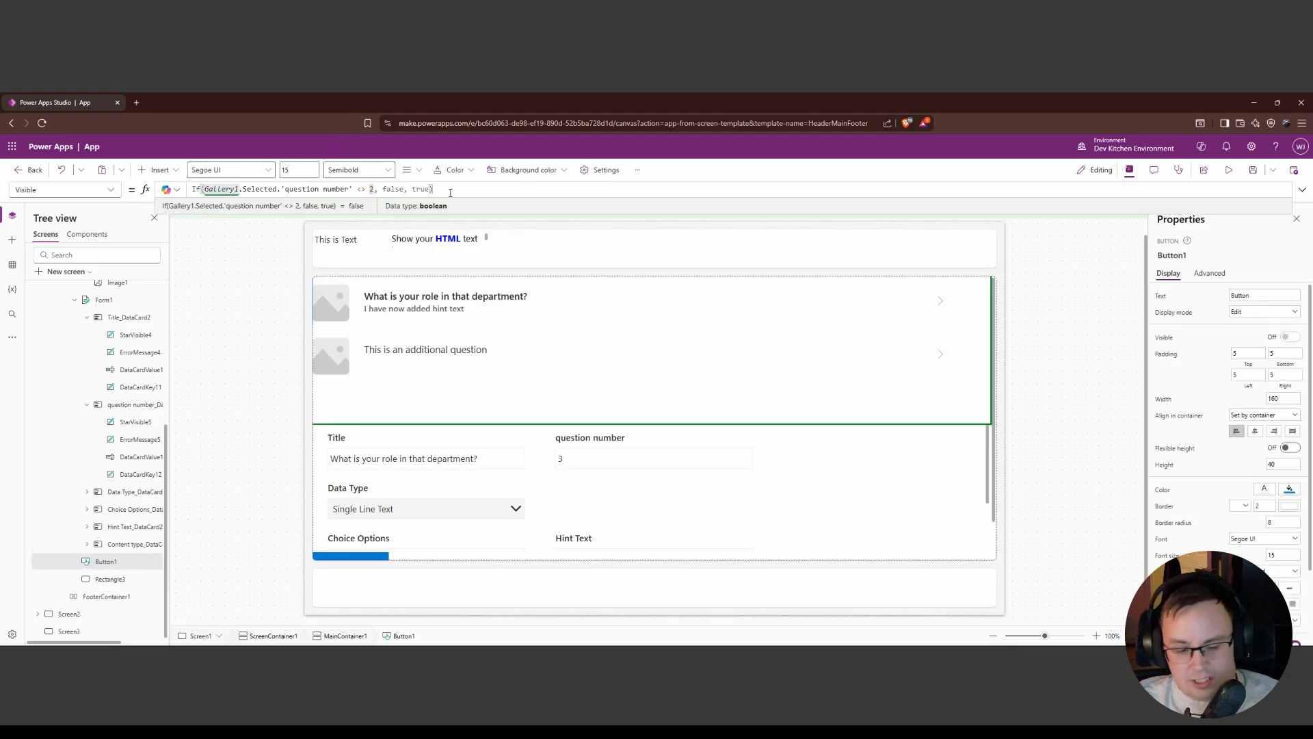
key(shift+Left)
text(3)
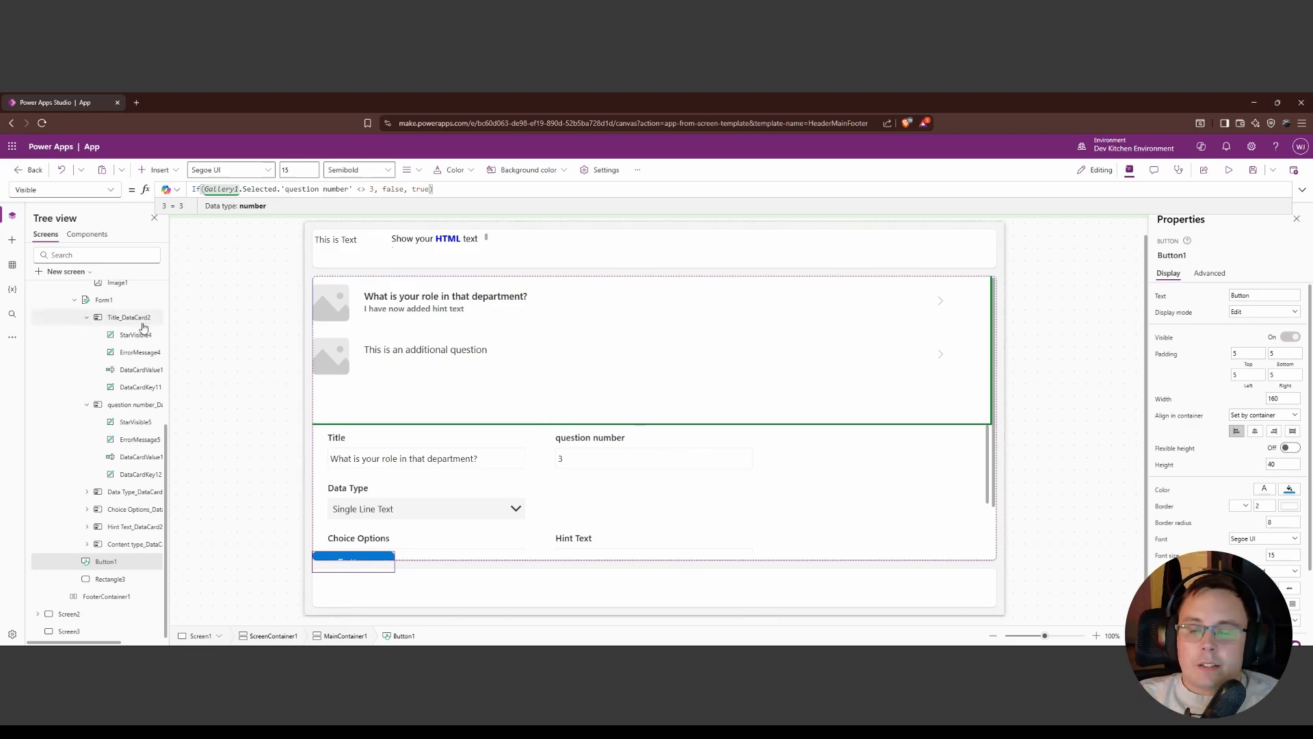
Open Button1's DisplayMode formula and remove Edit after the DisplayMode enumeration name.
click(110, 191)
scroll(86, 377, up, 5)
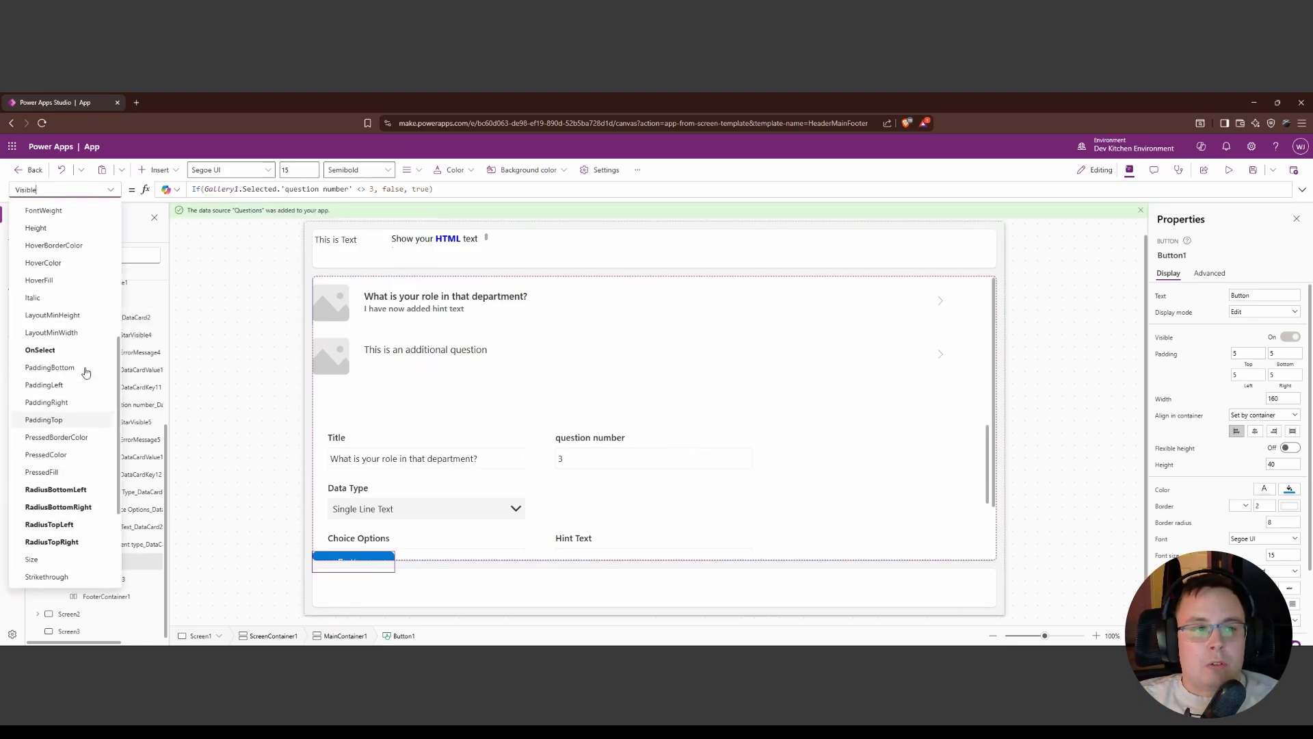
scroll(85, 376, up, 3)
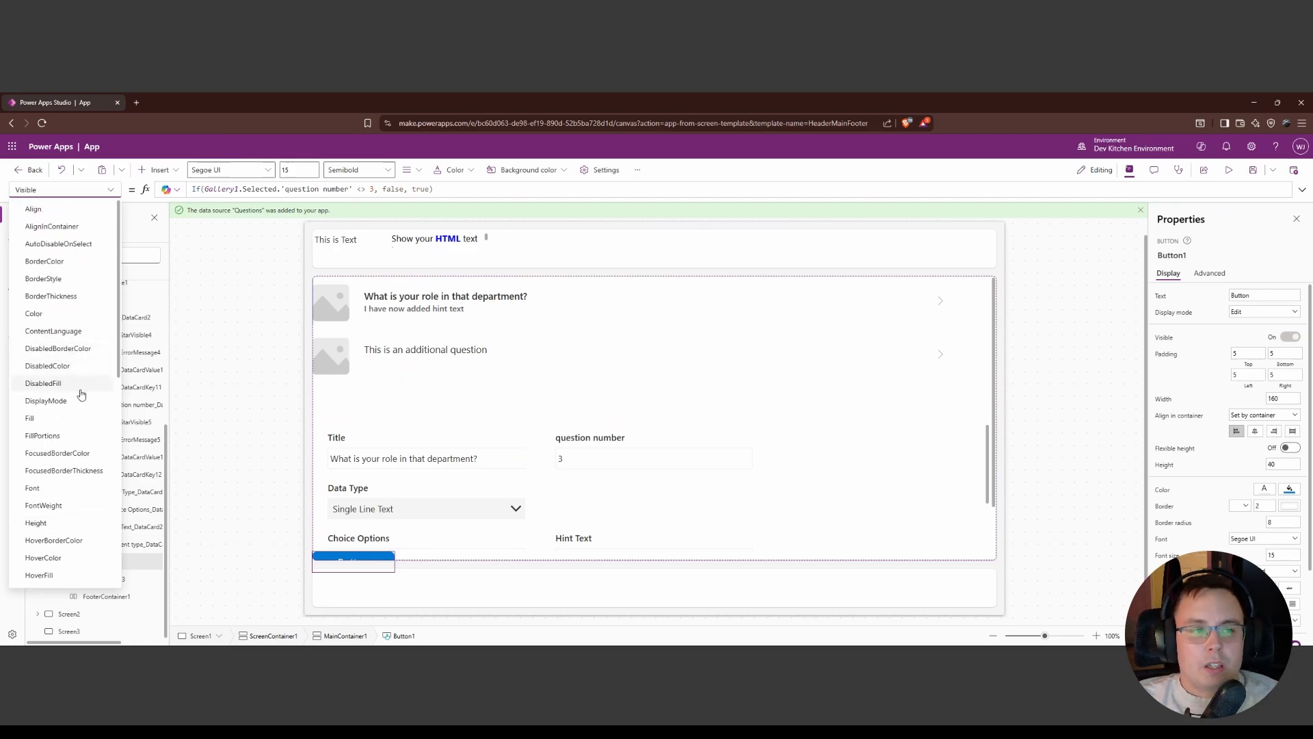
click(63, 406)
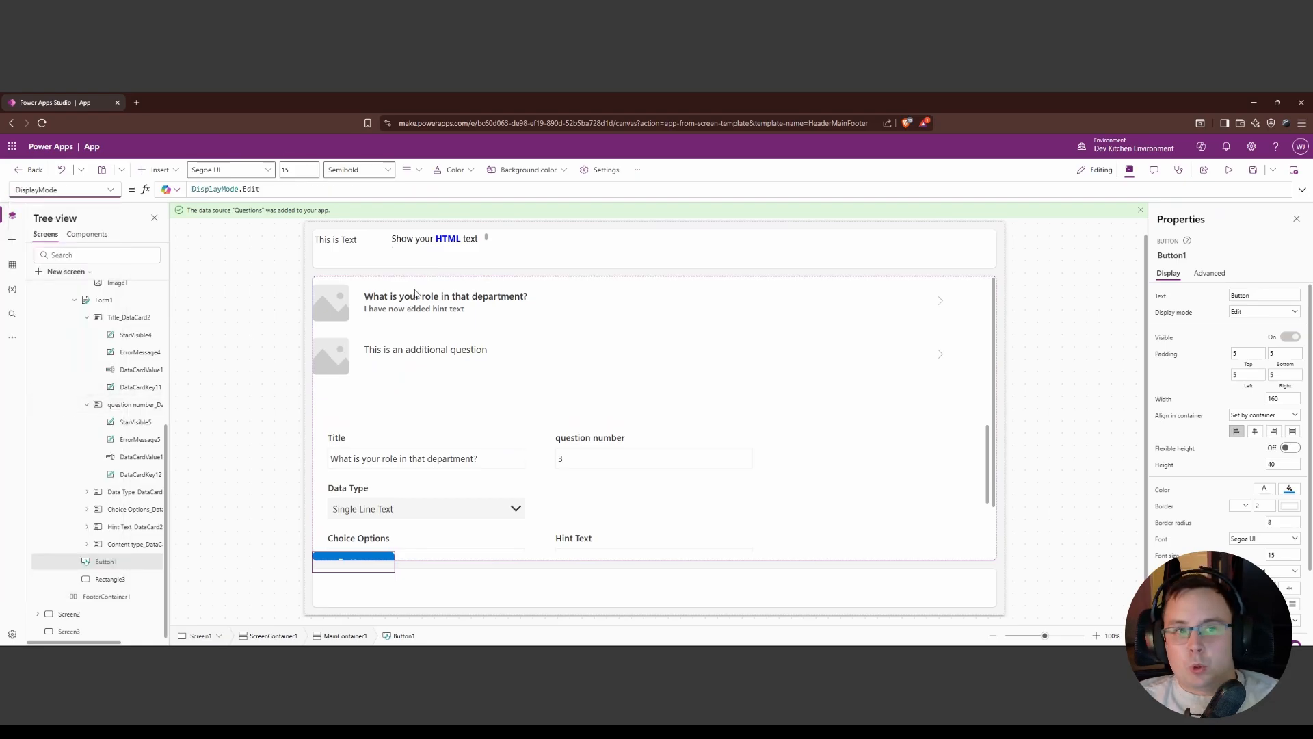
click(276, 188)
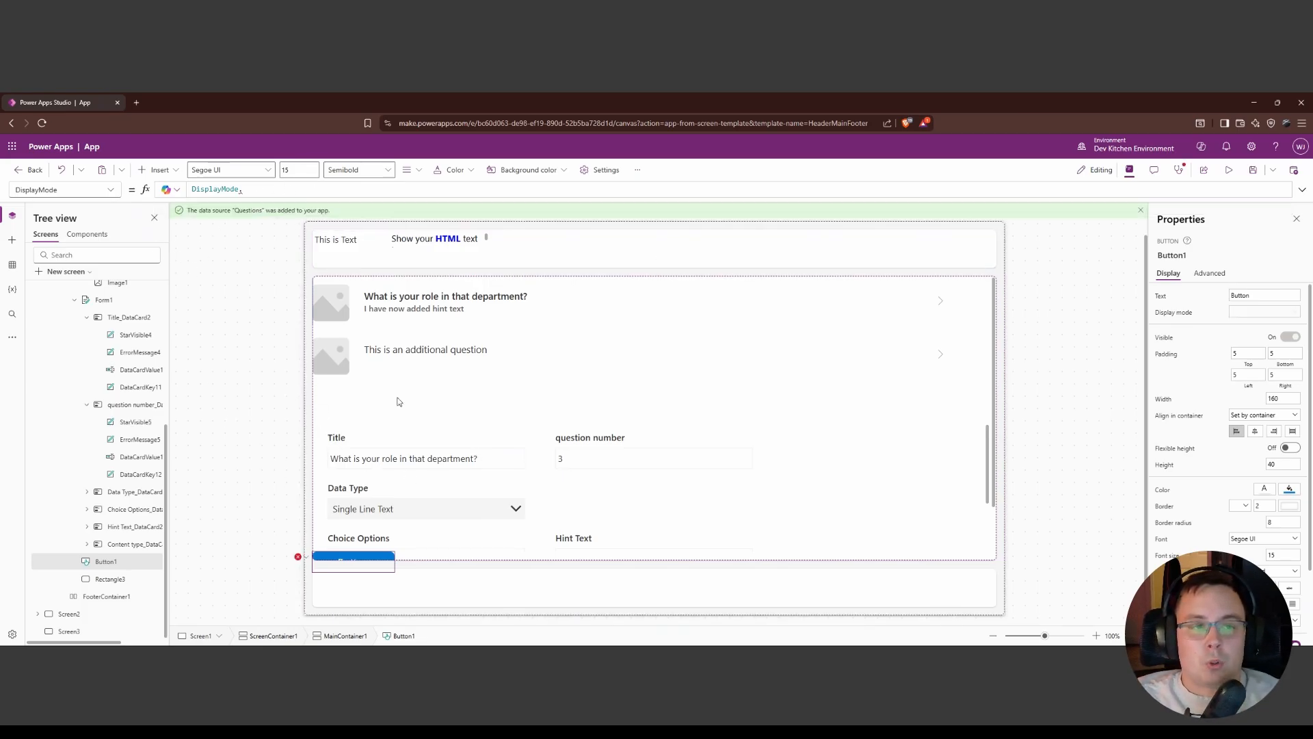
Open Button1's Visible formula and replace it with true.
click(455, 378)
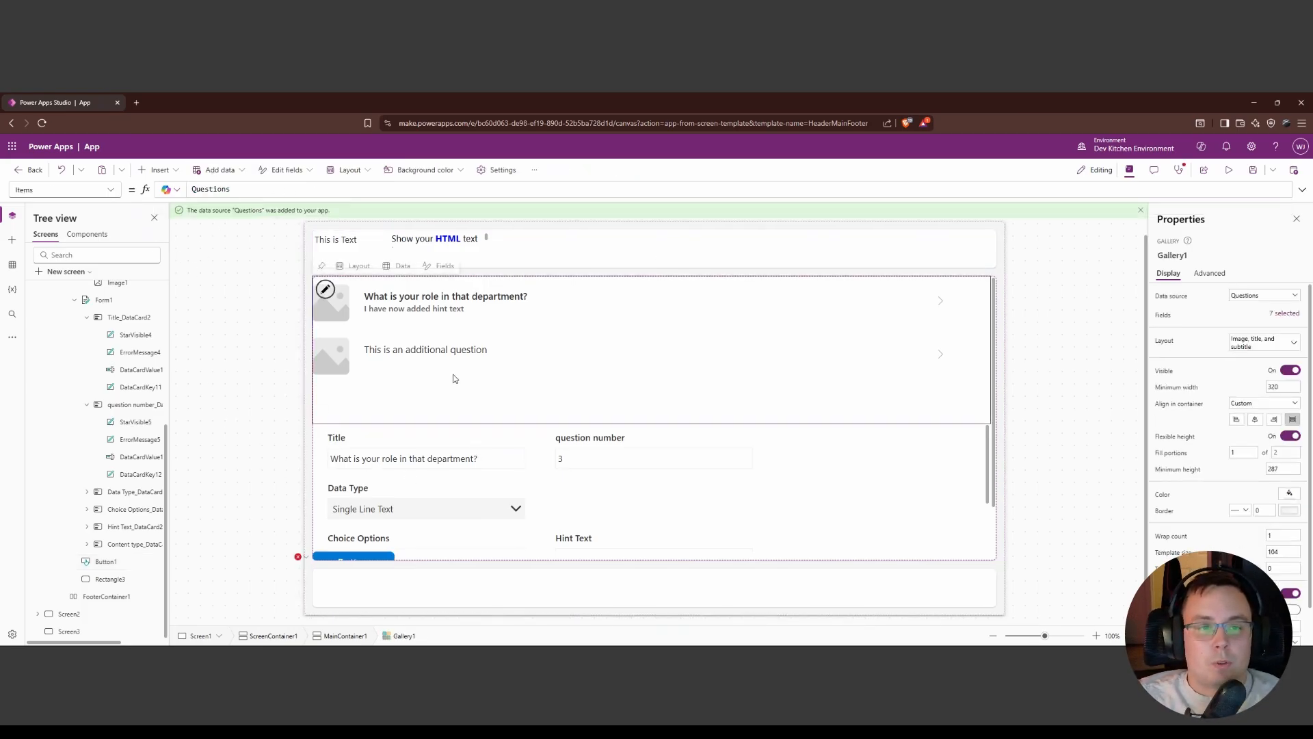
click(303, 556)
click(328, 567)
click(109, 190)
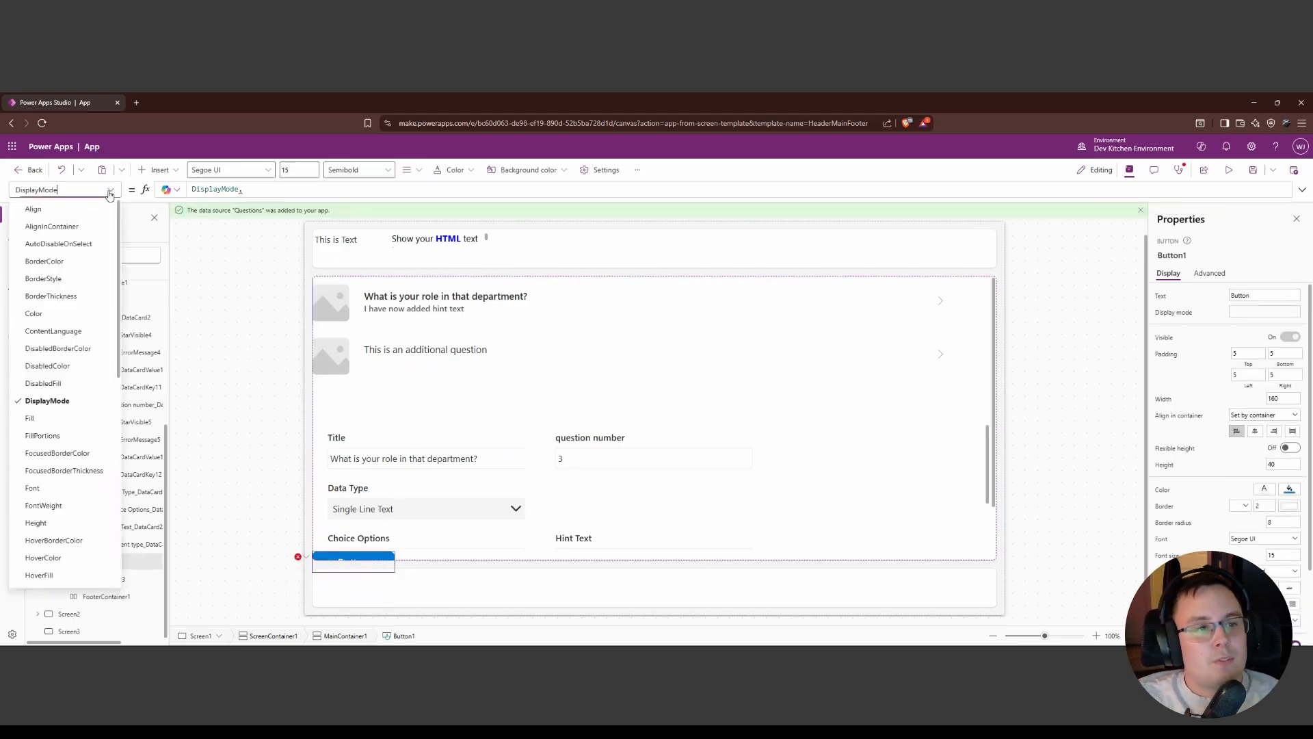
scroll(82, 507, down, 3)
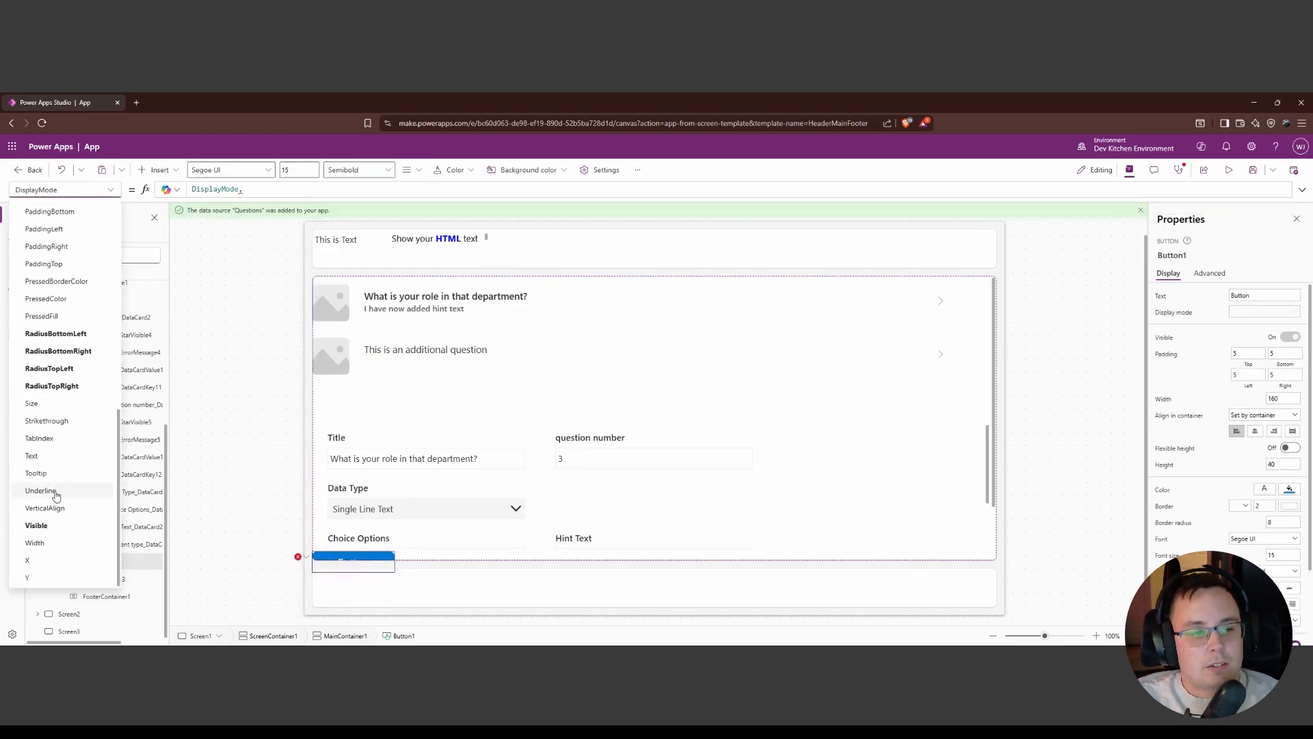
click(69, 527)
click(369, 189)
key(ctrl+a)
text(true)
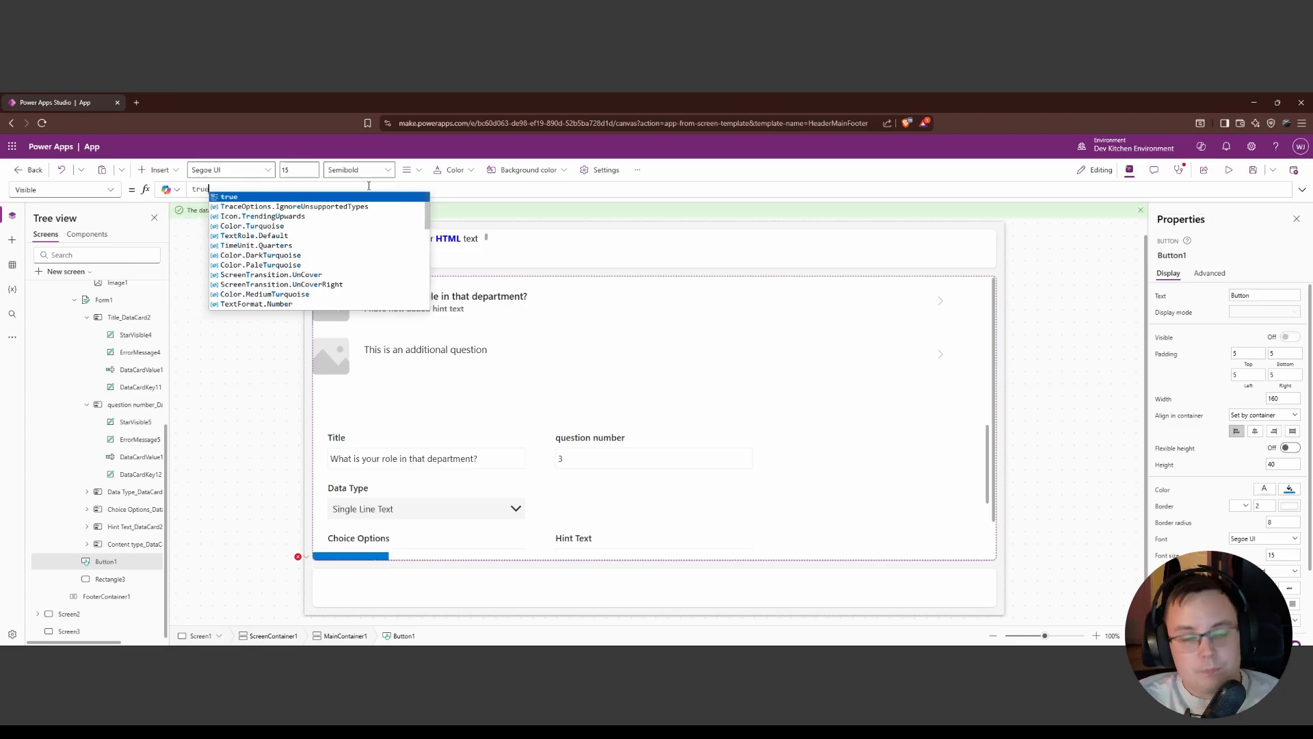
Delete Gallery1 and Form1 from MainContainer1.
click(478, 354)
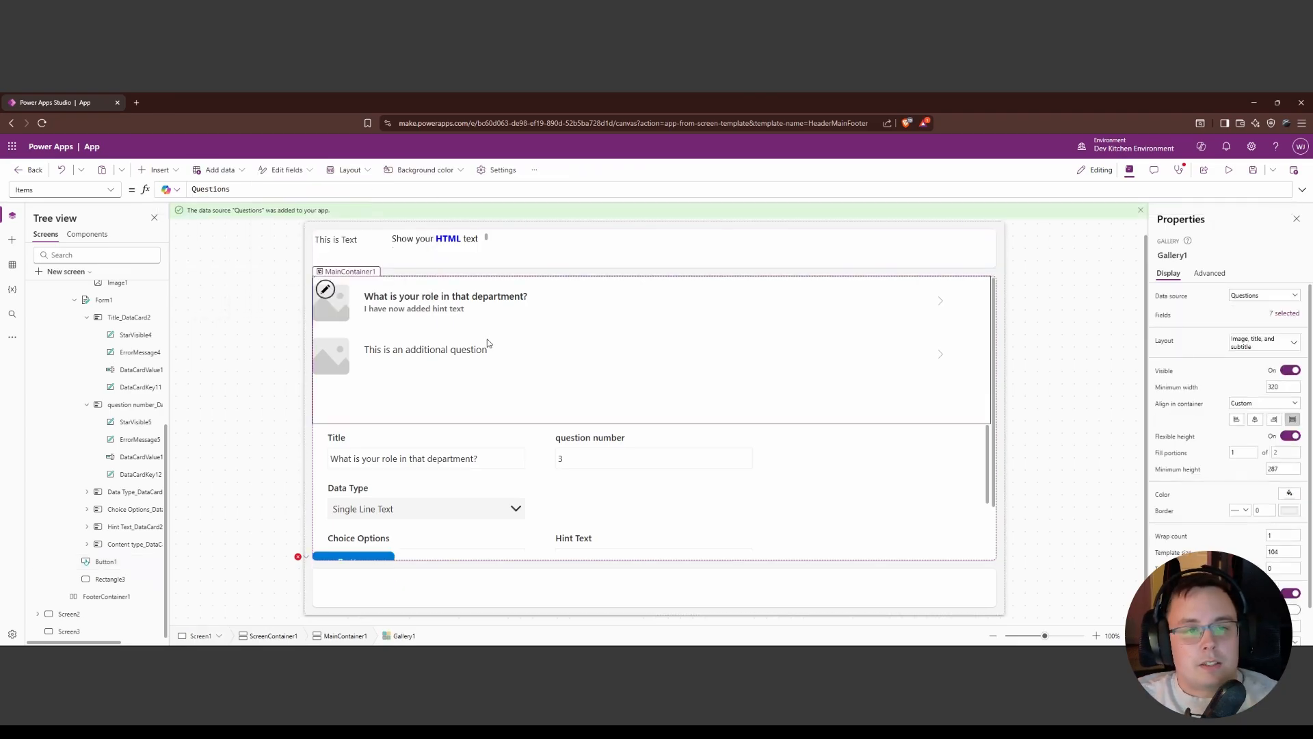
click(450, 351)
key(Delete)
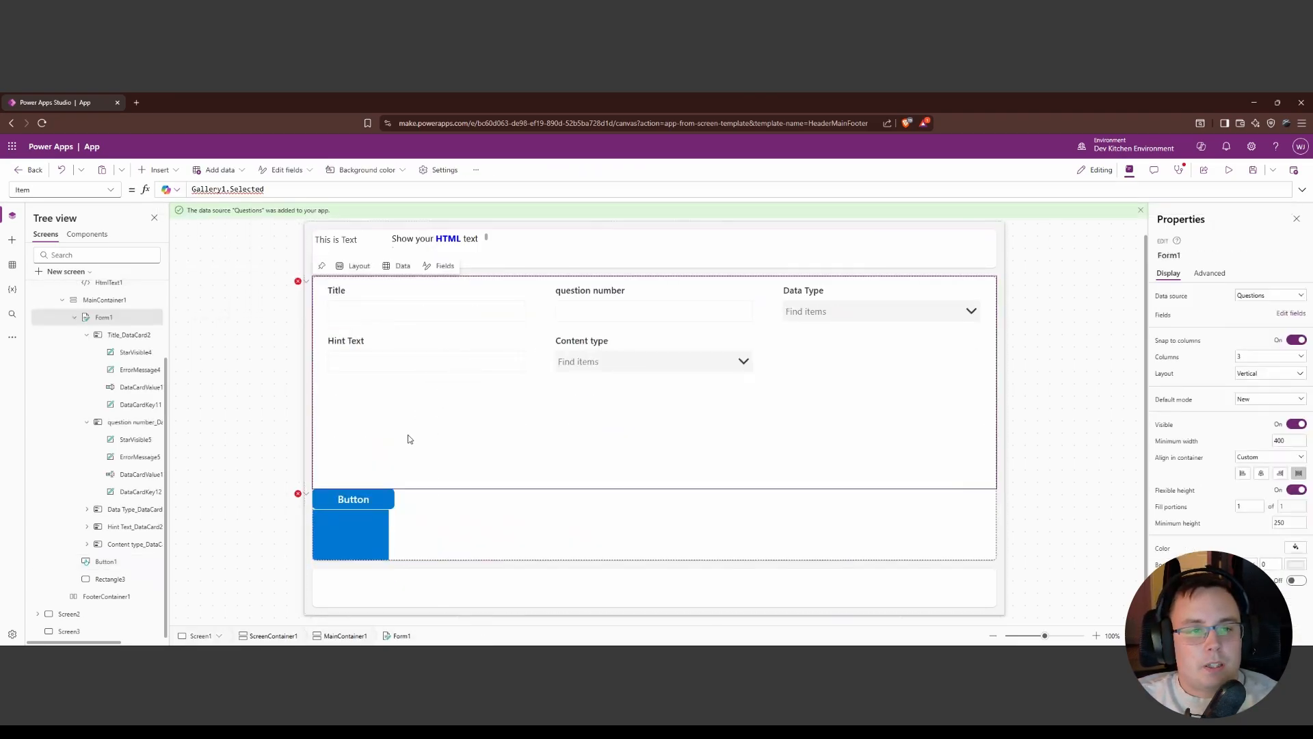
key(Delete)
Complete Button1's DisplayMode formula as DisplayMode.Disabled.
click(365, 291)
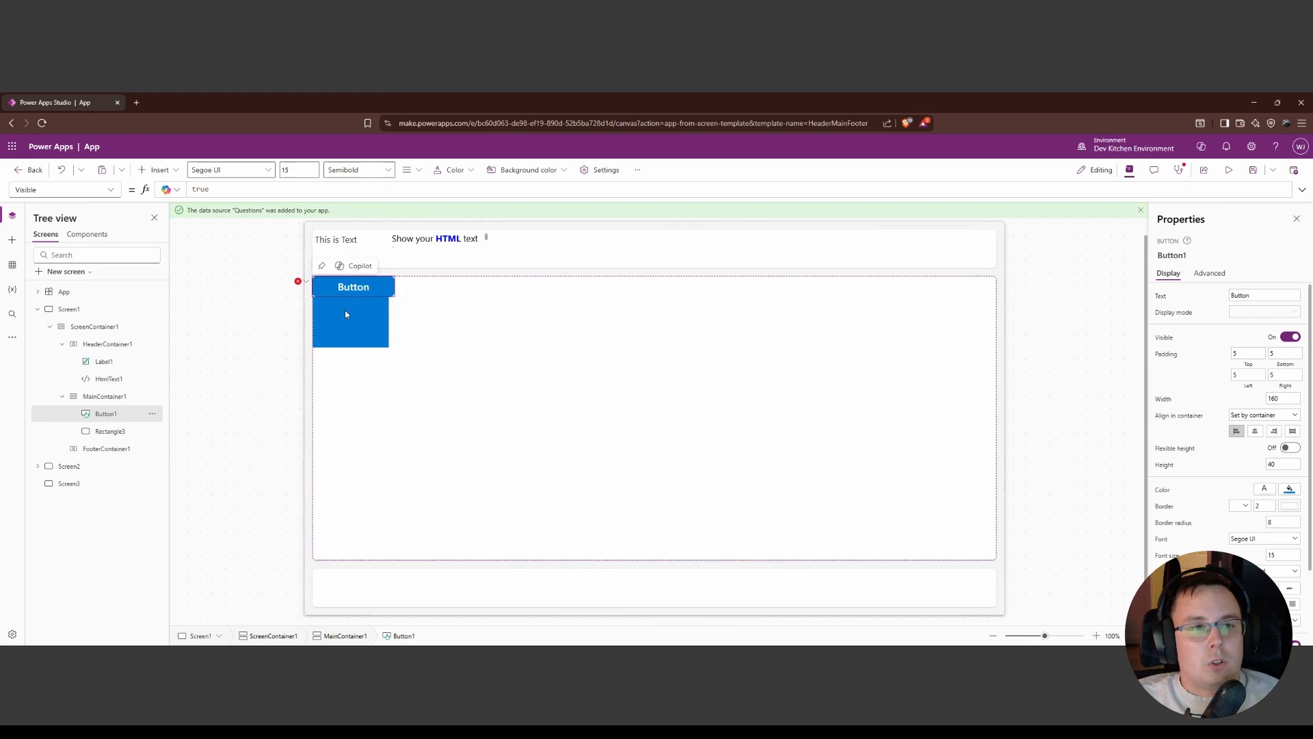
click(1189, 312)
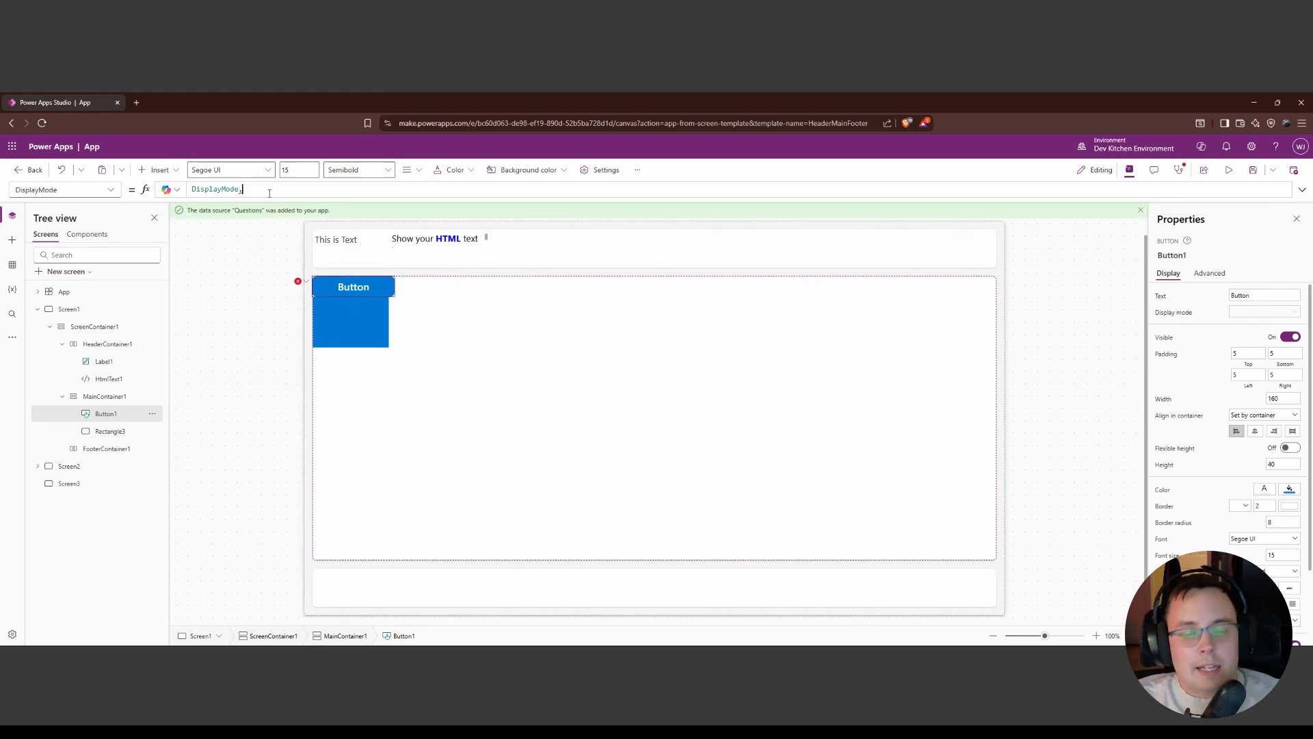
text(Disabled)
key(Tab)
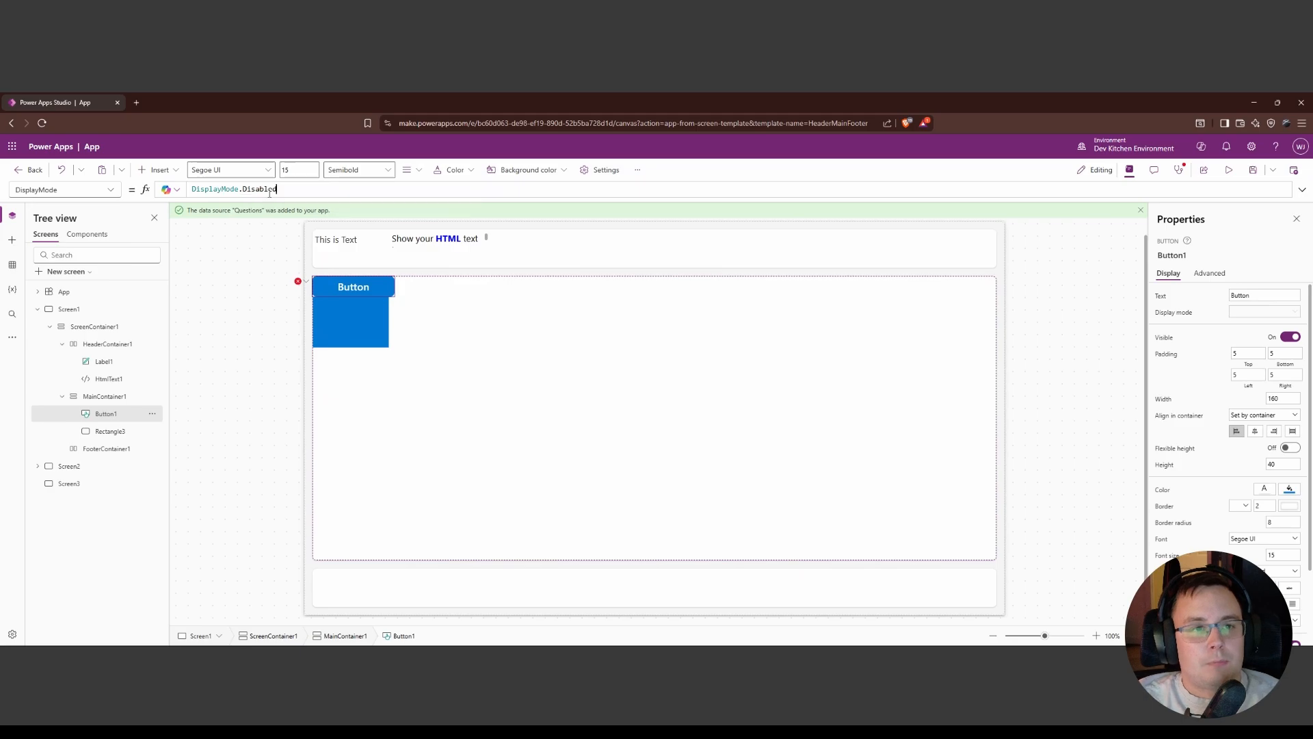
Open the formula behind Button1's error and clear SubmitForm(Form1) from its OnSelect property.
click(299, 281)
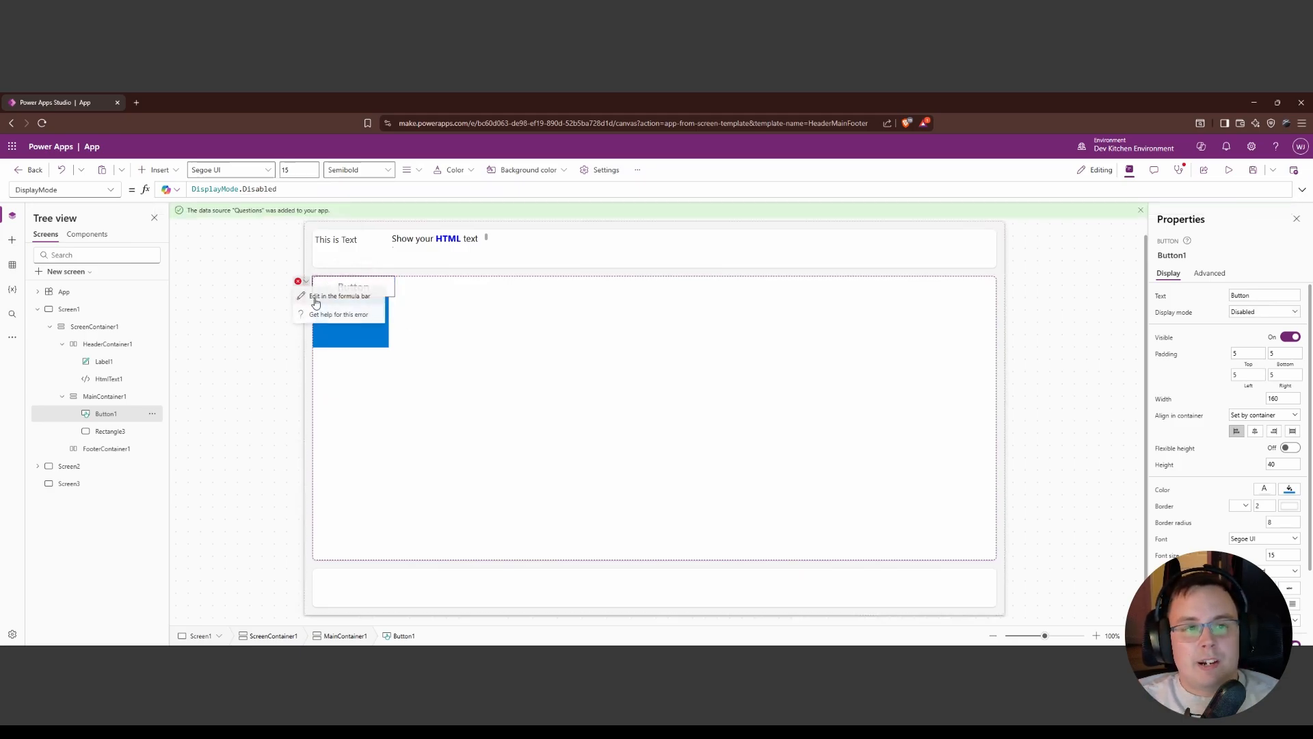
click(314, 297)
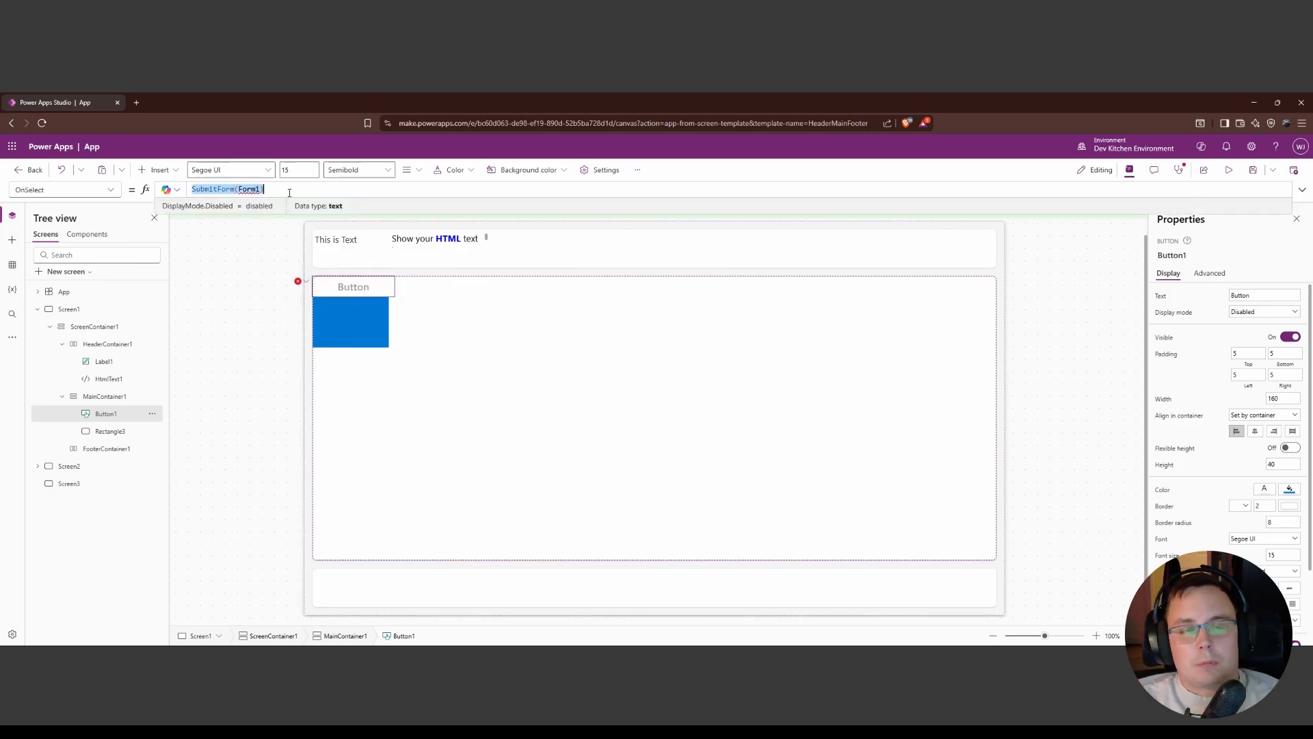
key(Delete)
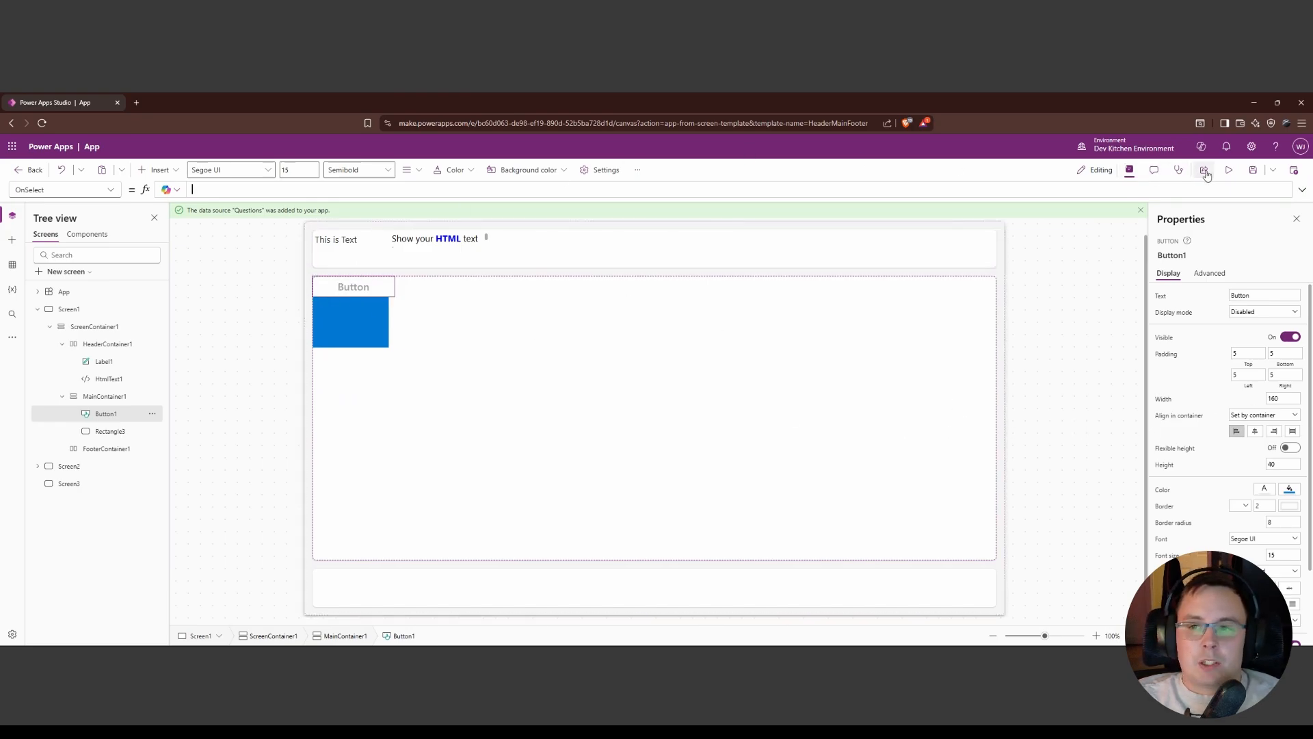
Preview the app to check how the disabled button behaves, and close the preview.
click(1229, 171)
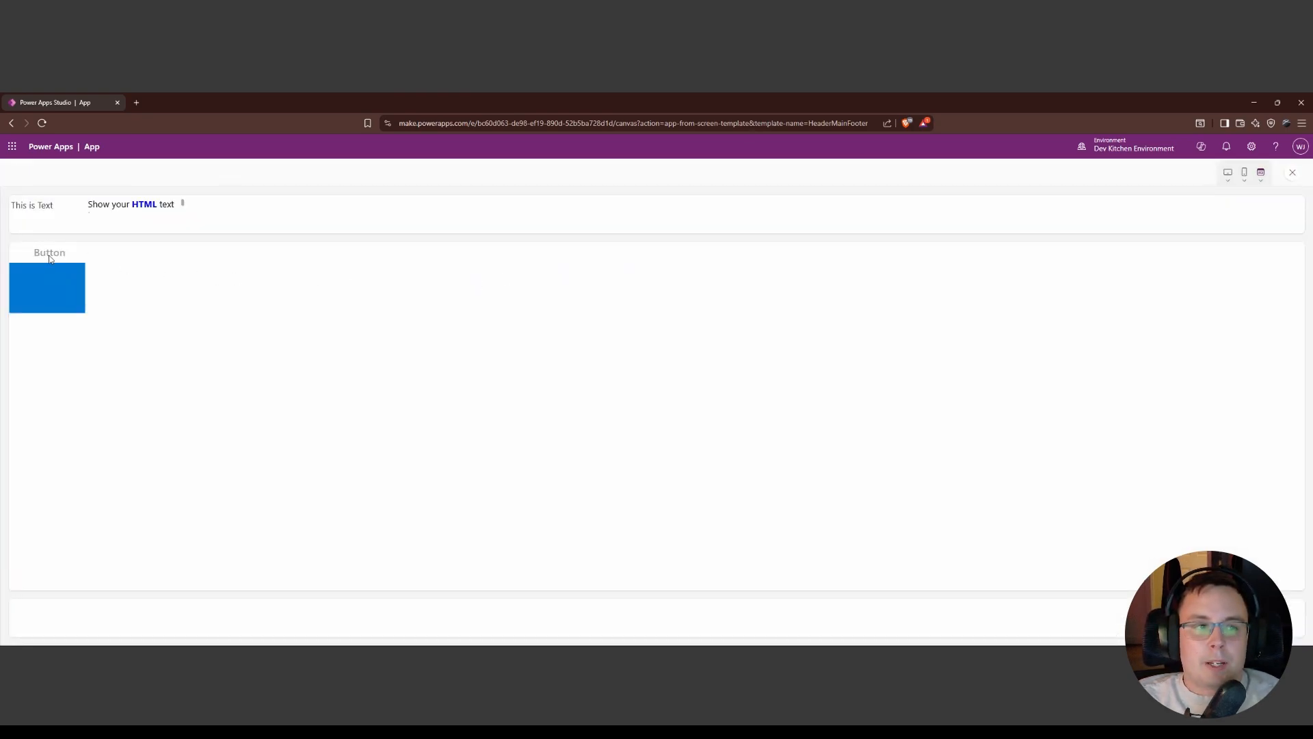
click(1293, 172)
click(794, 442)
Set Button1's DisplayMode to DisplayMode.View, check the button in the app preview, and close the preview.
click(353, 288)
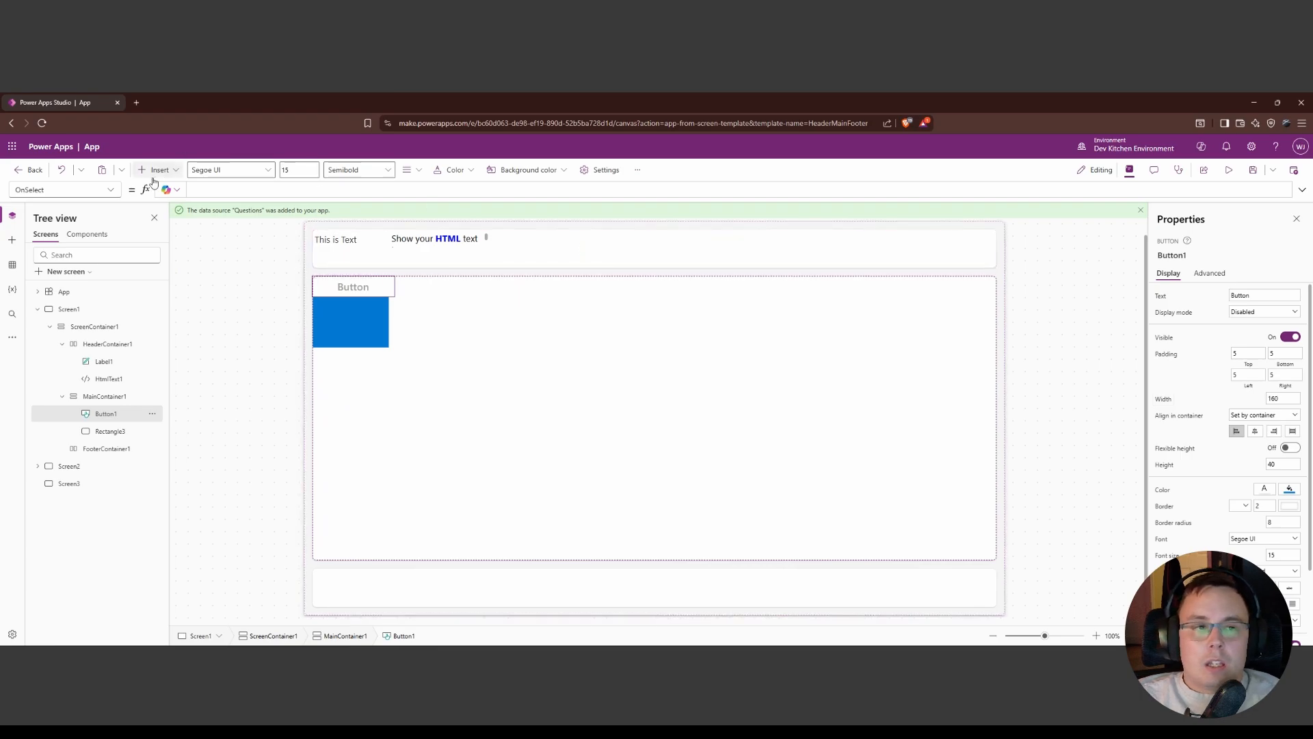
click(109, 190)
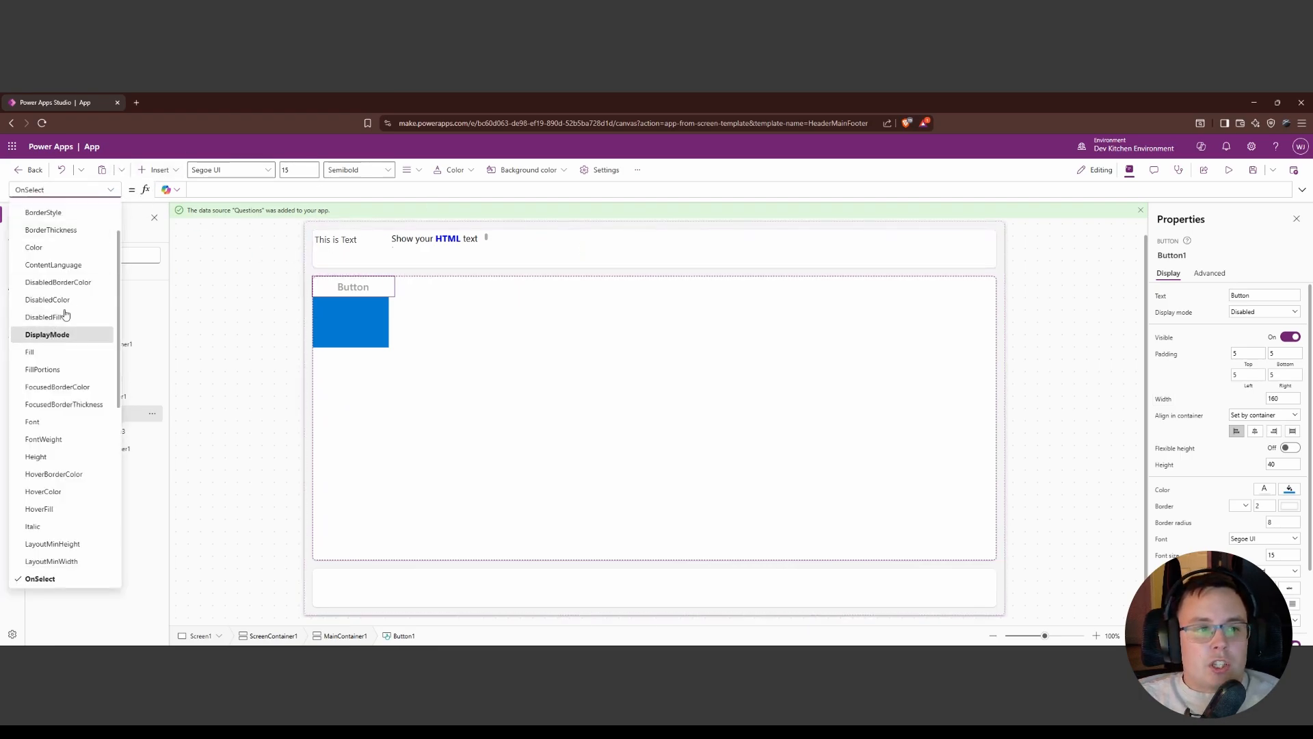
click(47, 334)
double_click(260, 189)
key(BackSpace)
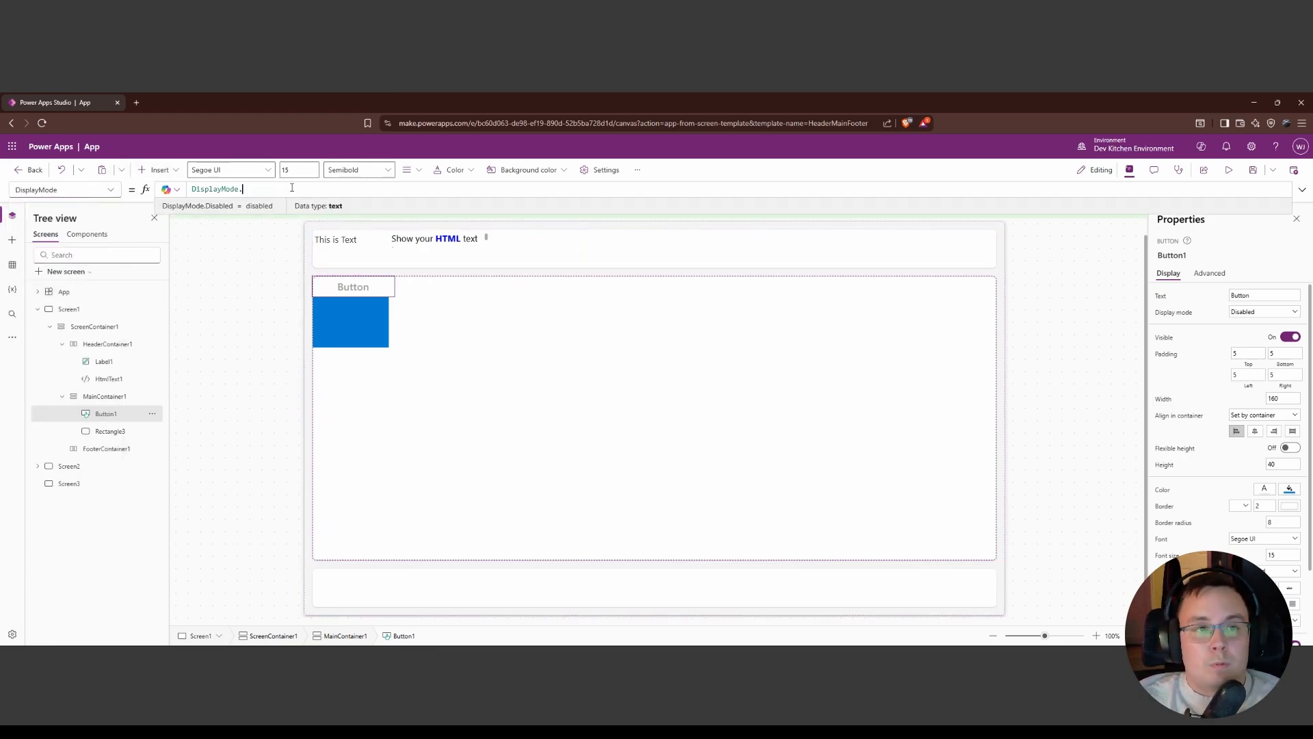
text(Ed)
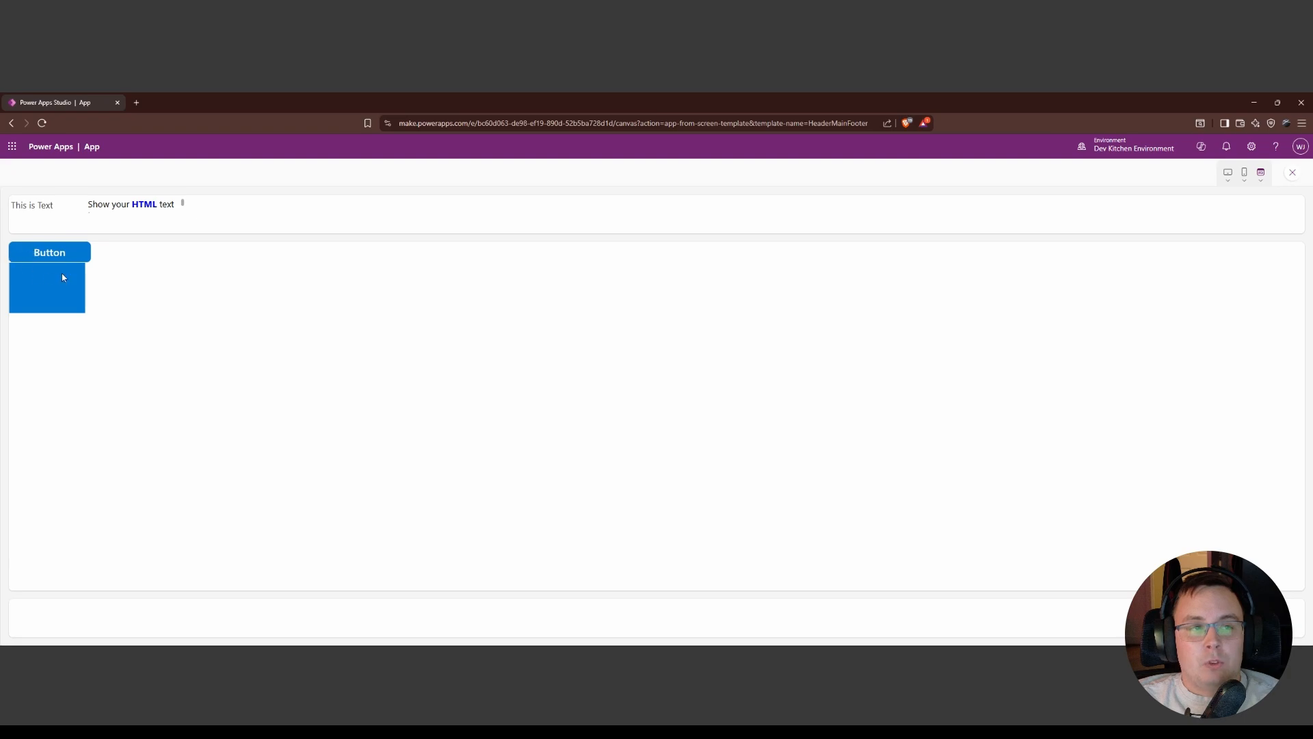
click(1293, 174)
click(774, 438)
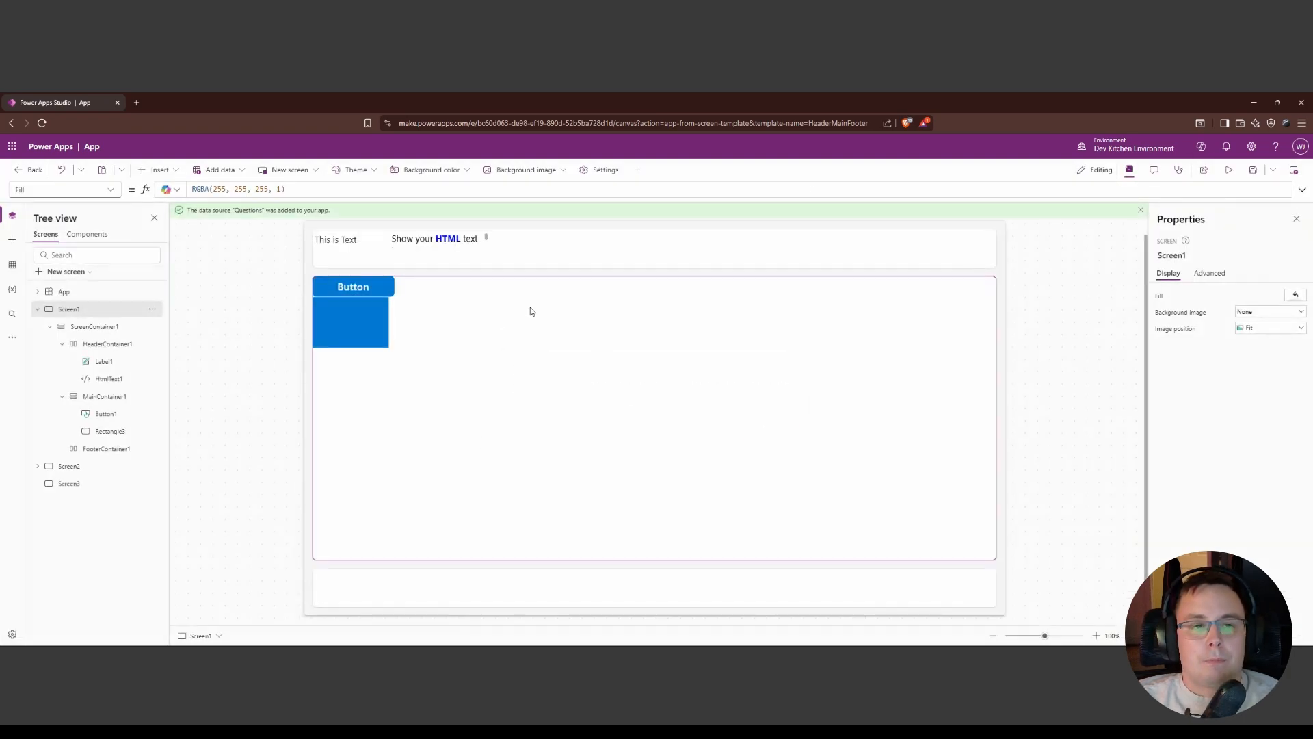
Change Button1's DisplayMode formula to DisplayMode.Edit.
click(351, 287)
click(306, 195)
key(BackSpace)
key(BackSpace)
key(BackSpace)
key(BackSpace)
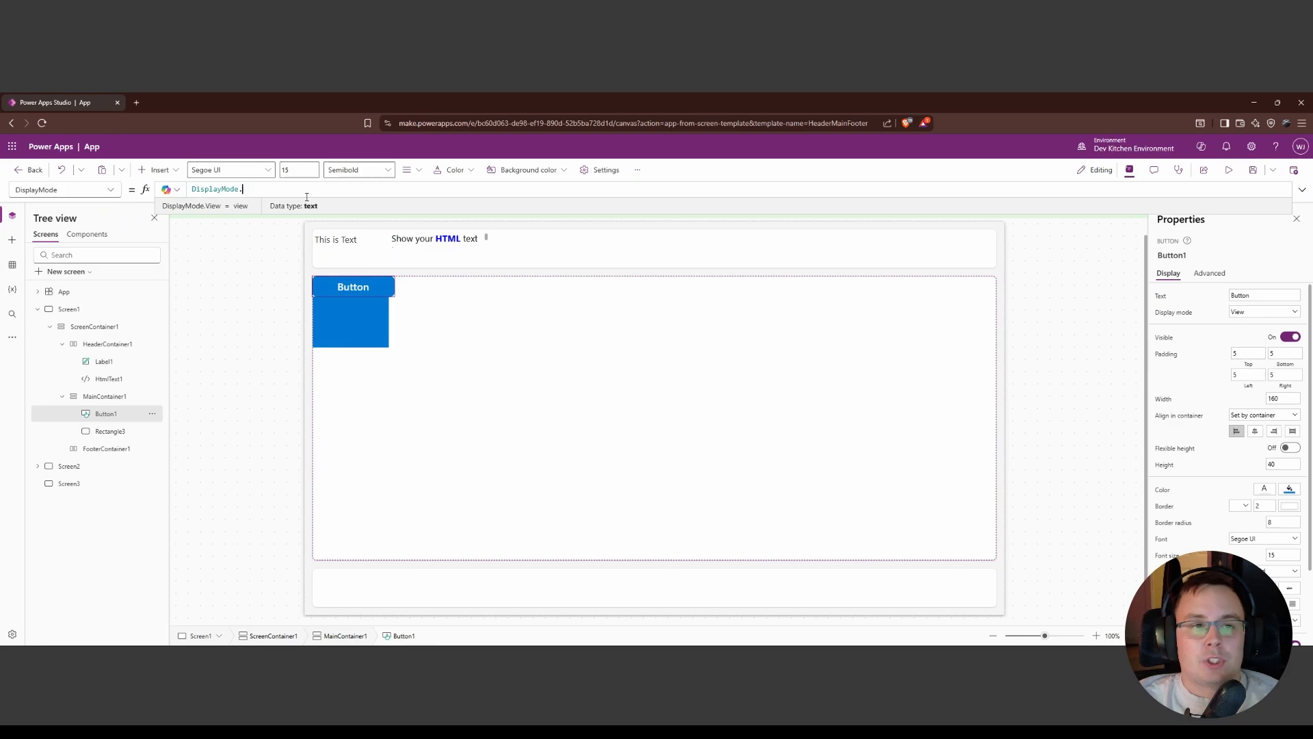
text(Edit)
key(Return)
Replace Button1's DisplayMode formula with an If function whose condition is Parent.DropShadow = "Light".
click(295, 196)
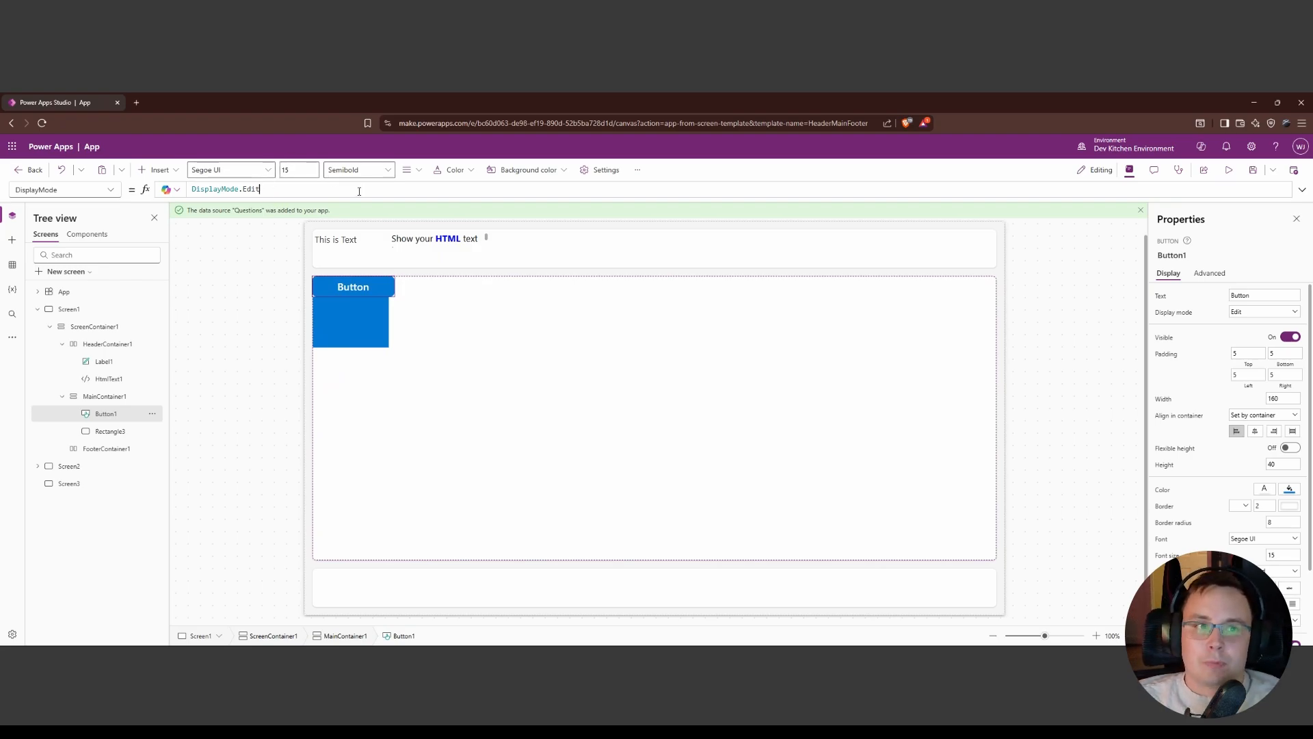
key(ctrl+shift+Left)
key(ctrl+shift+Left)
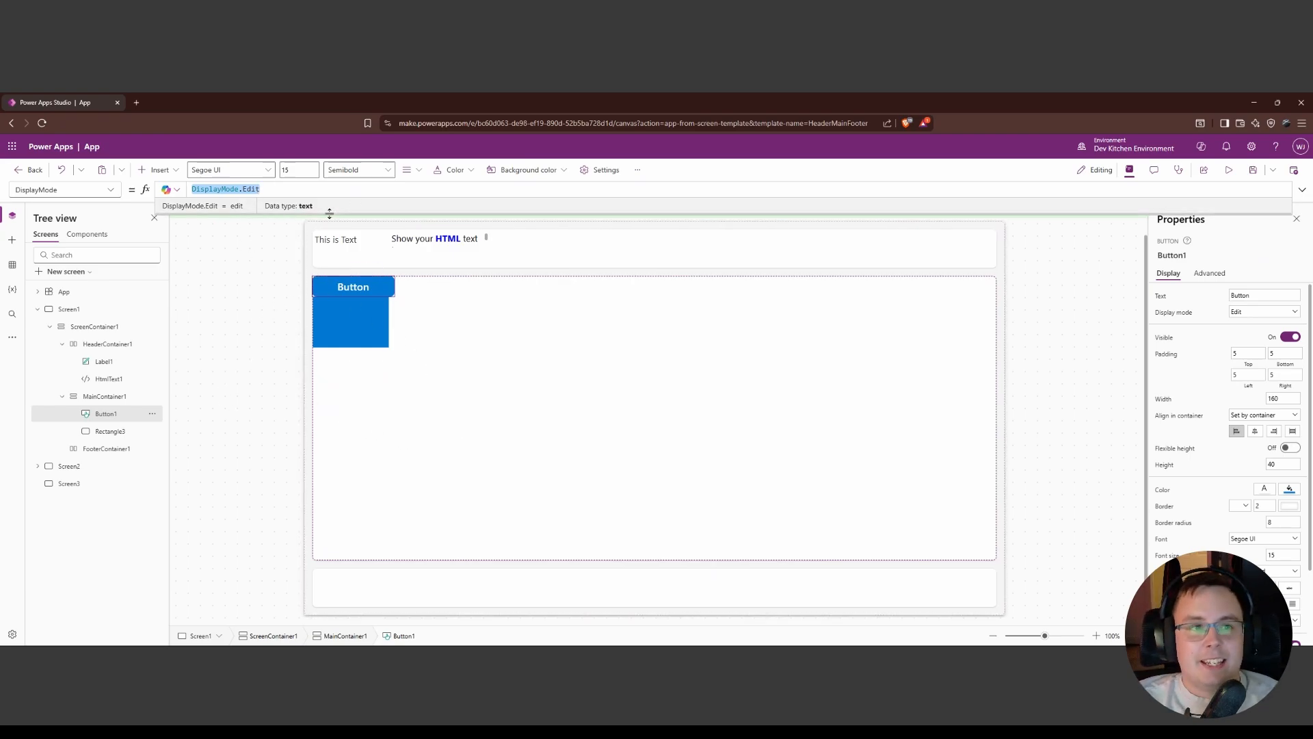
text(If)
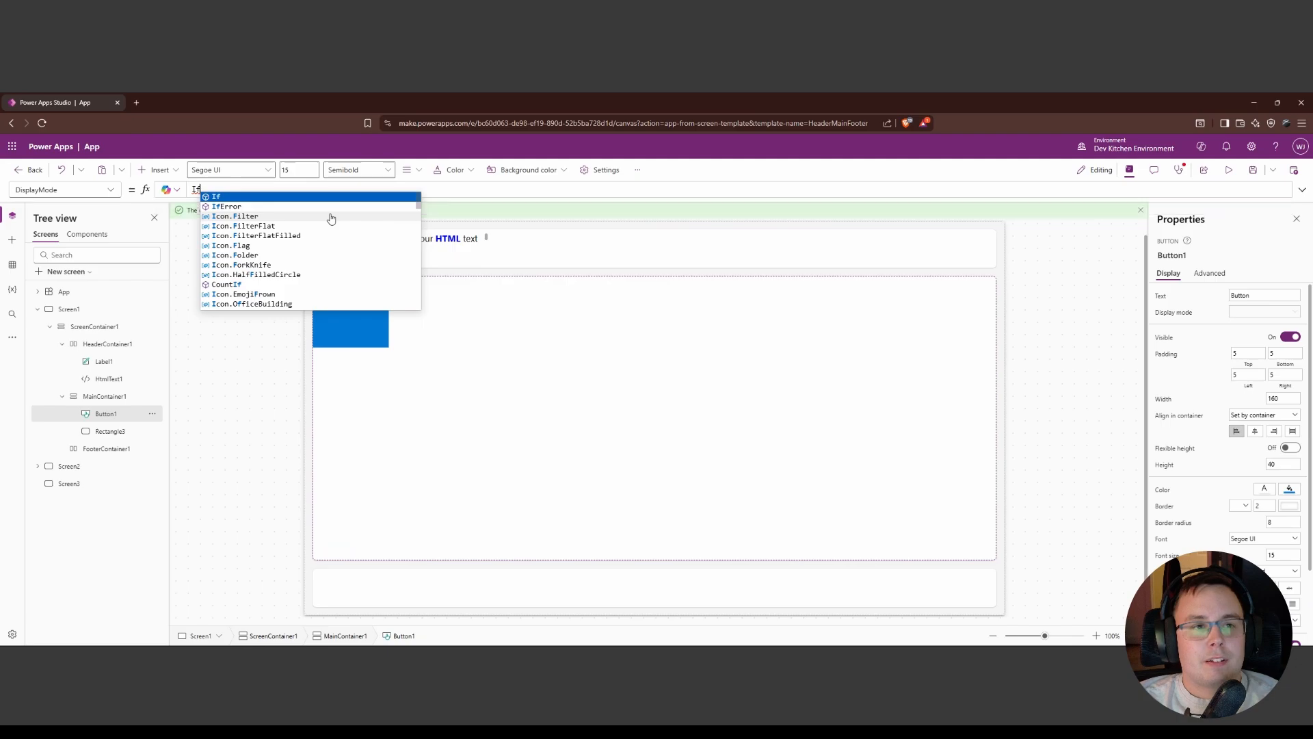
text((pa)
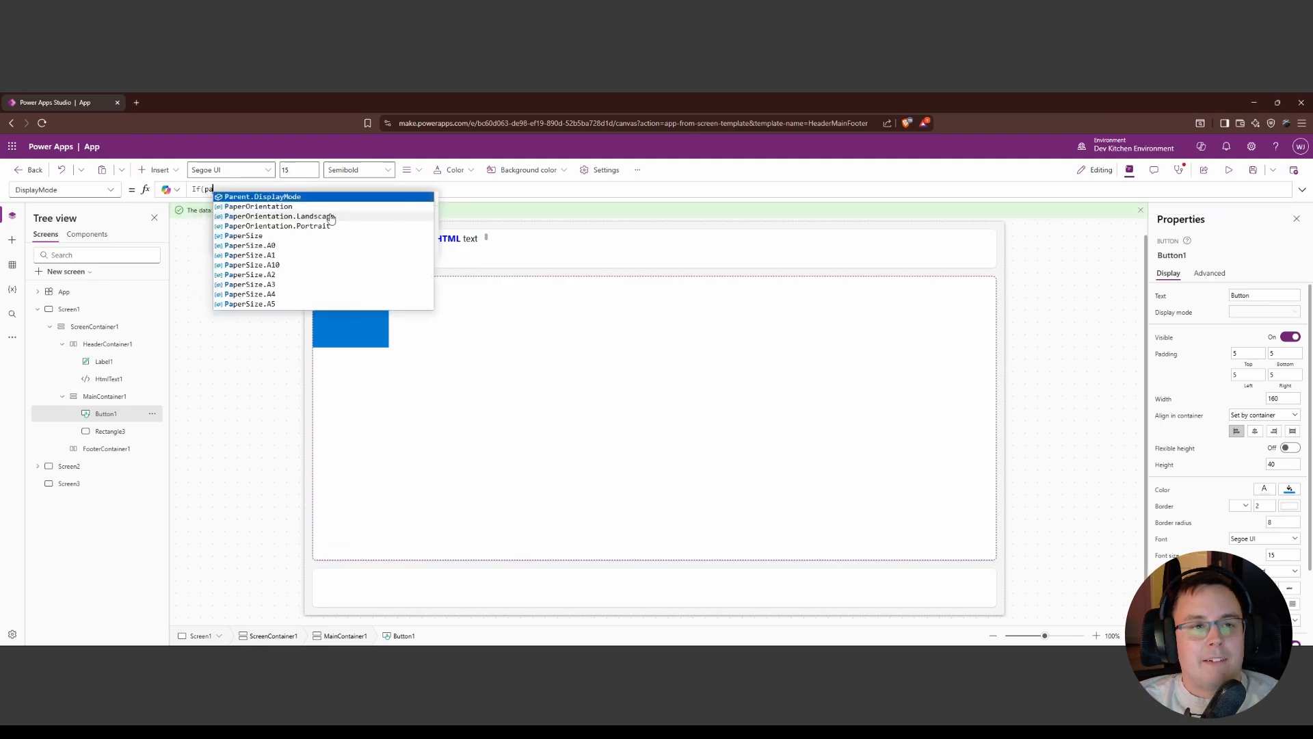
text(rent.)
text(D)
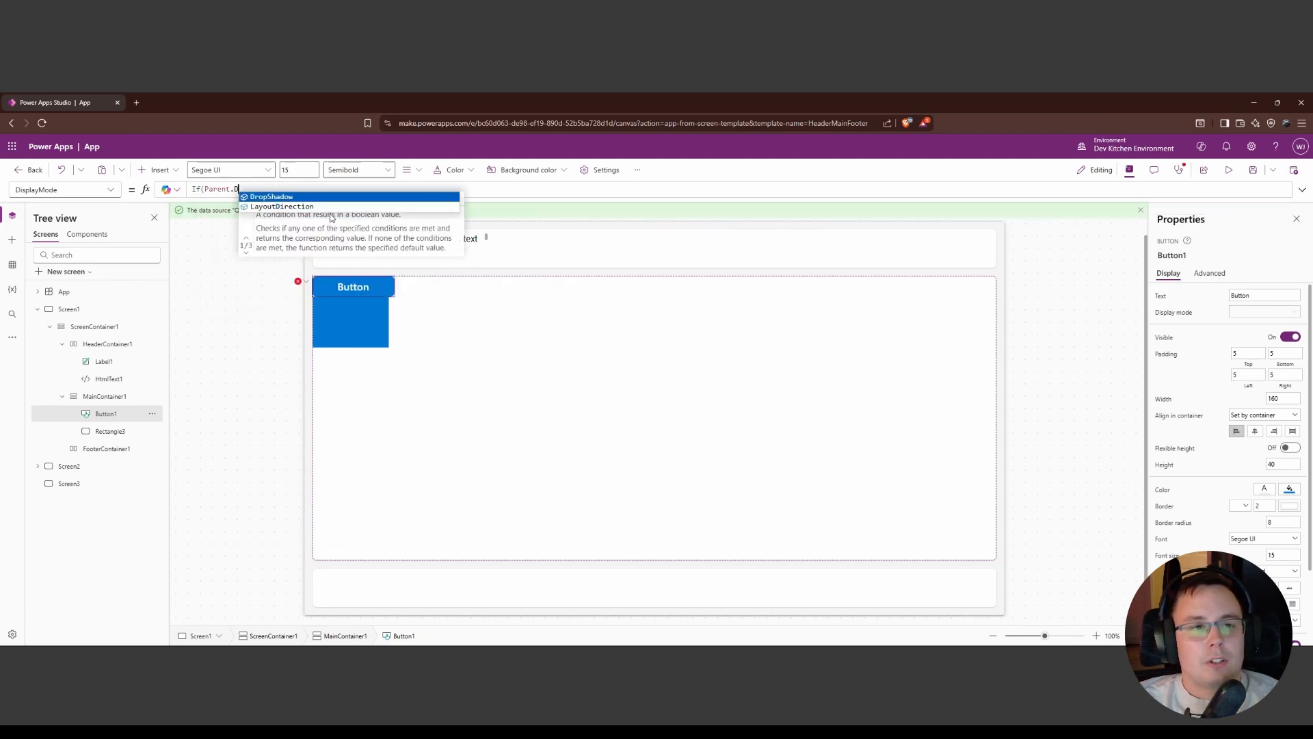
key(BackSpace)
text(DropShadow)
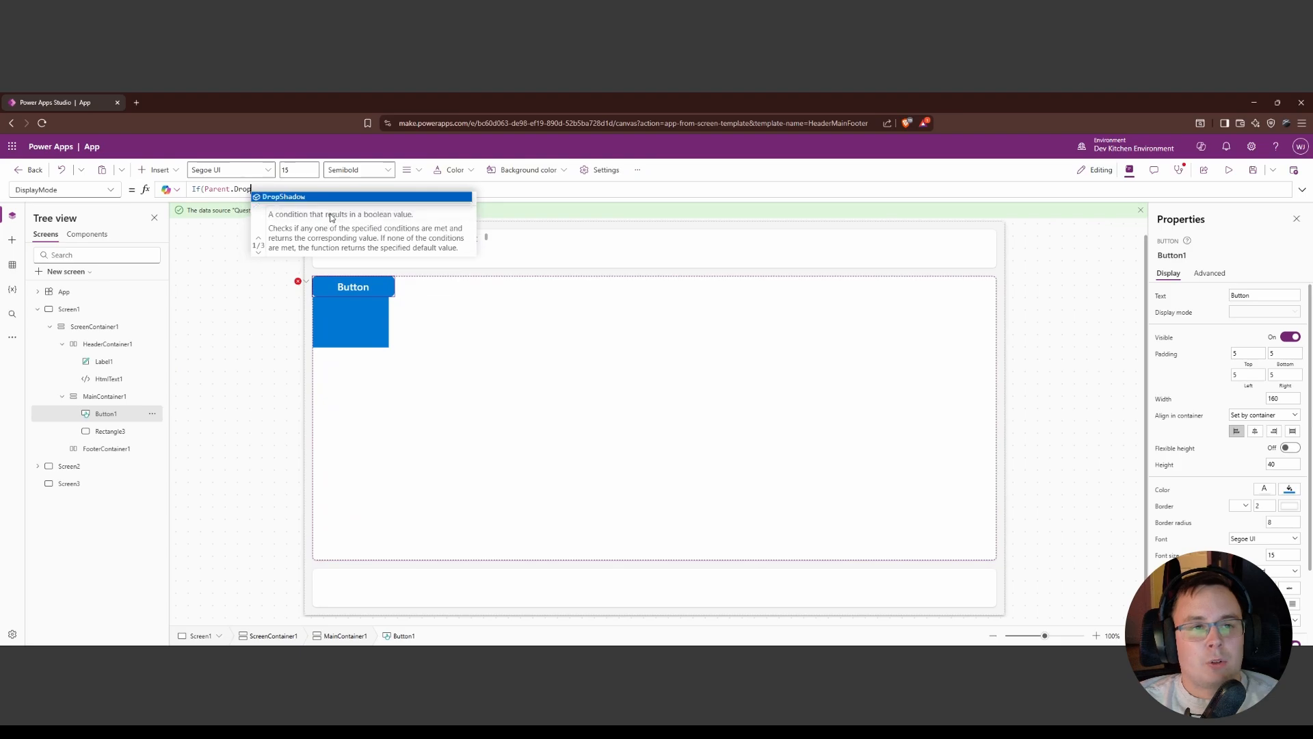
key(Tab)
text(= )
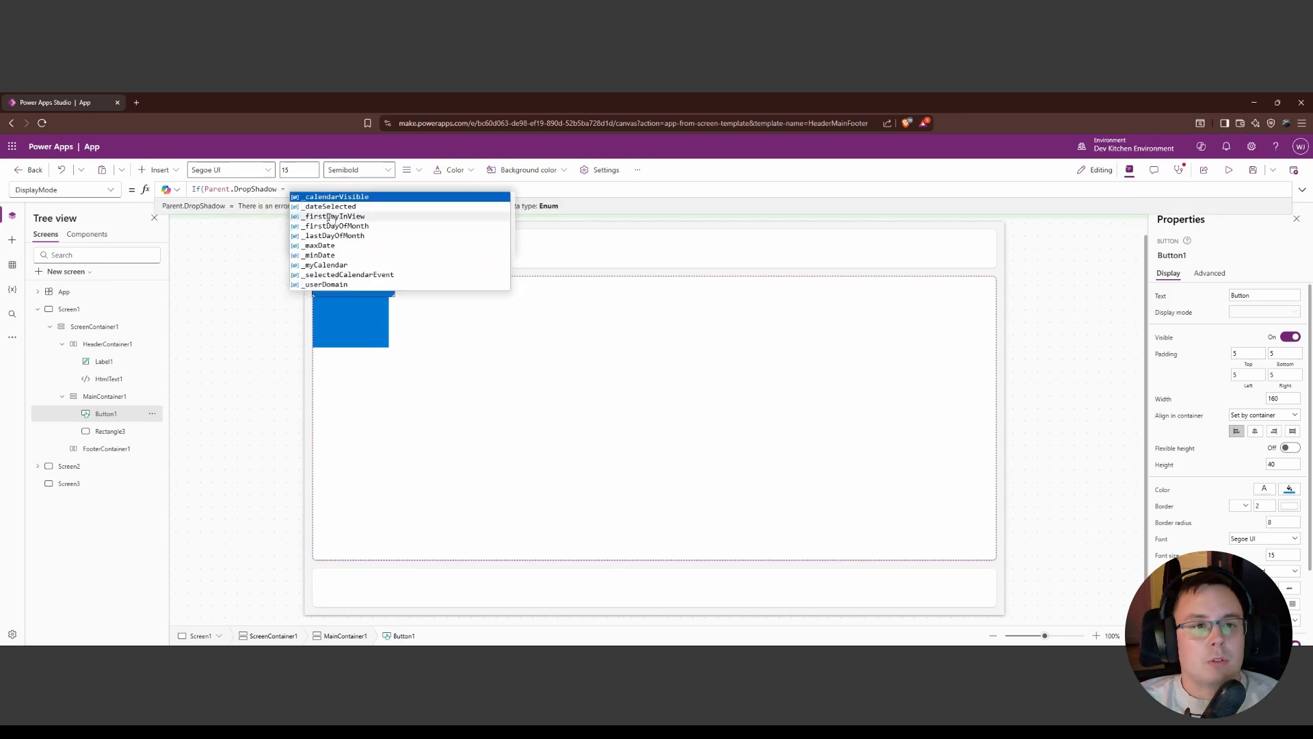
text("Light)
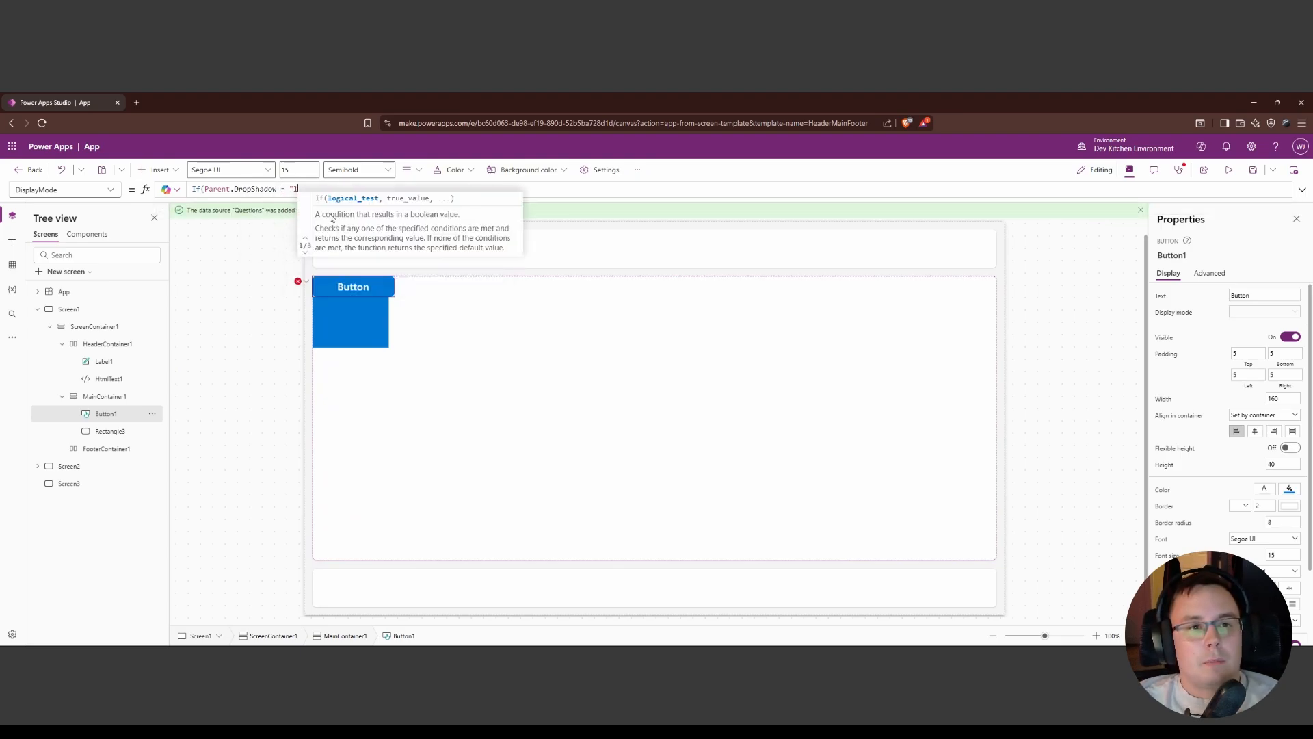
text(r)
key(BackSpace)
text(")
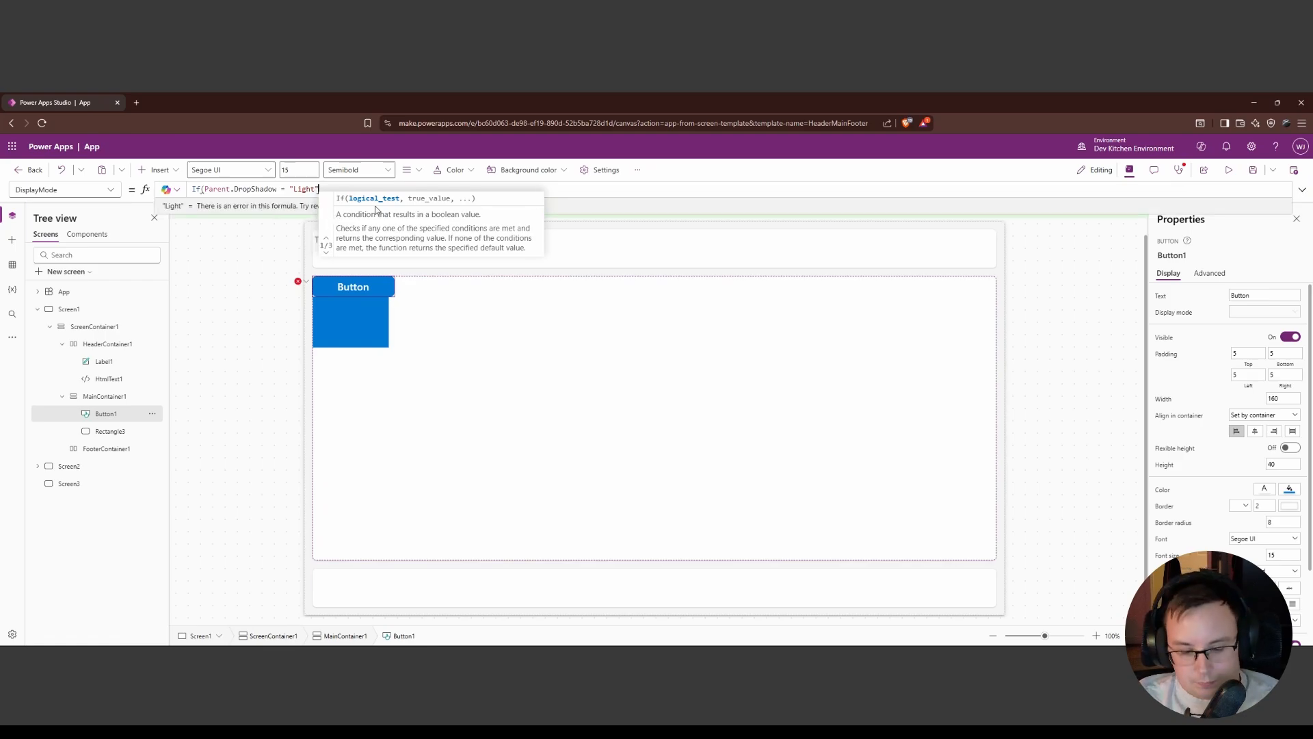
Finish the If formula with DisplayMode.Edit as the true result and DisplayMode.Disabled as the false result.
text(, Displ)
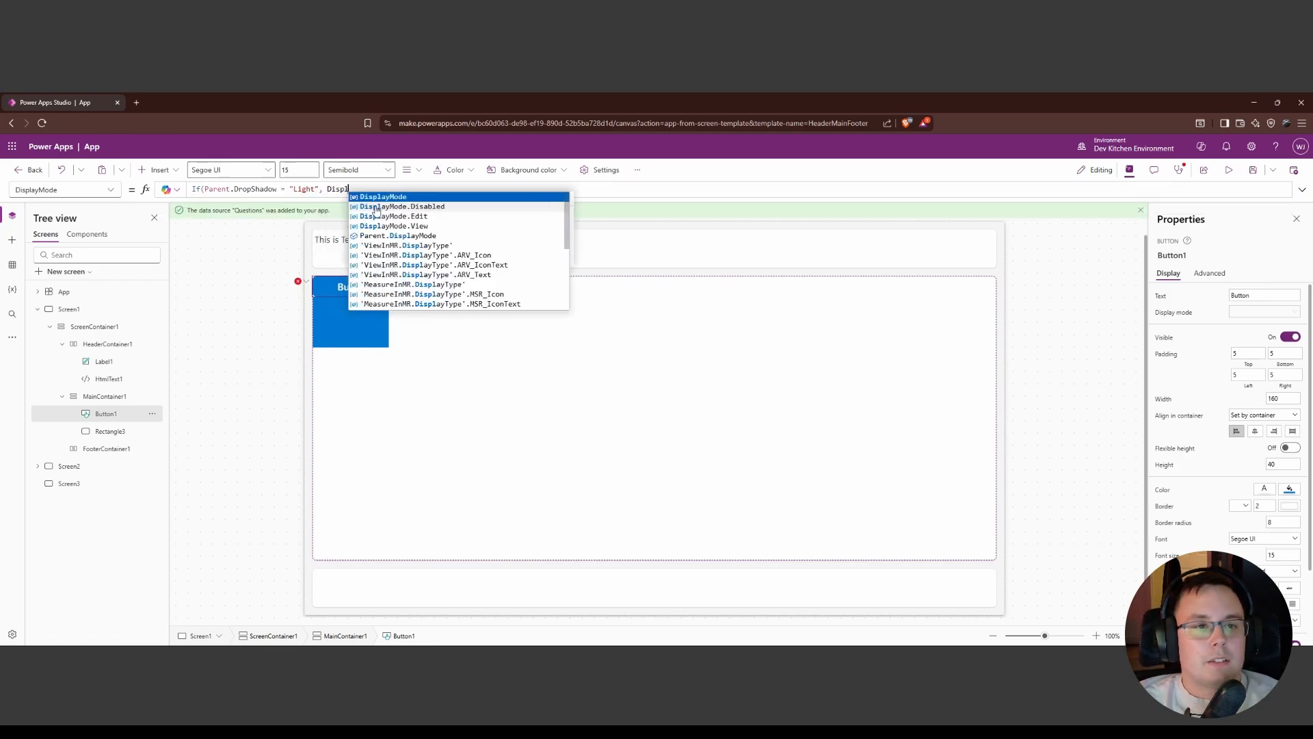
text(ayMode.Edi)
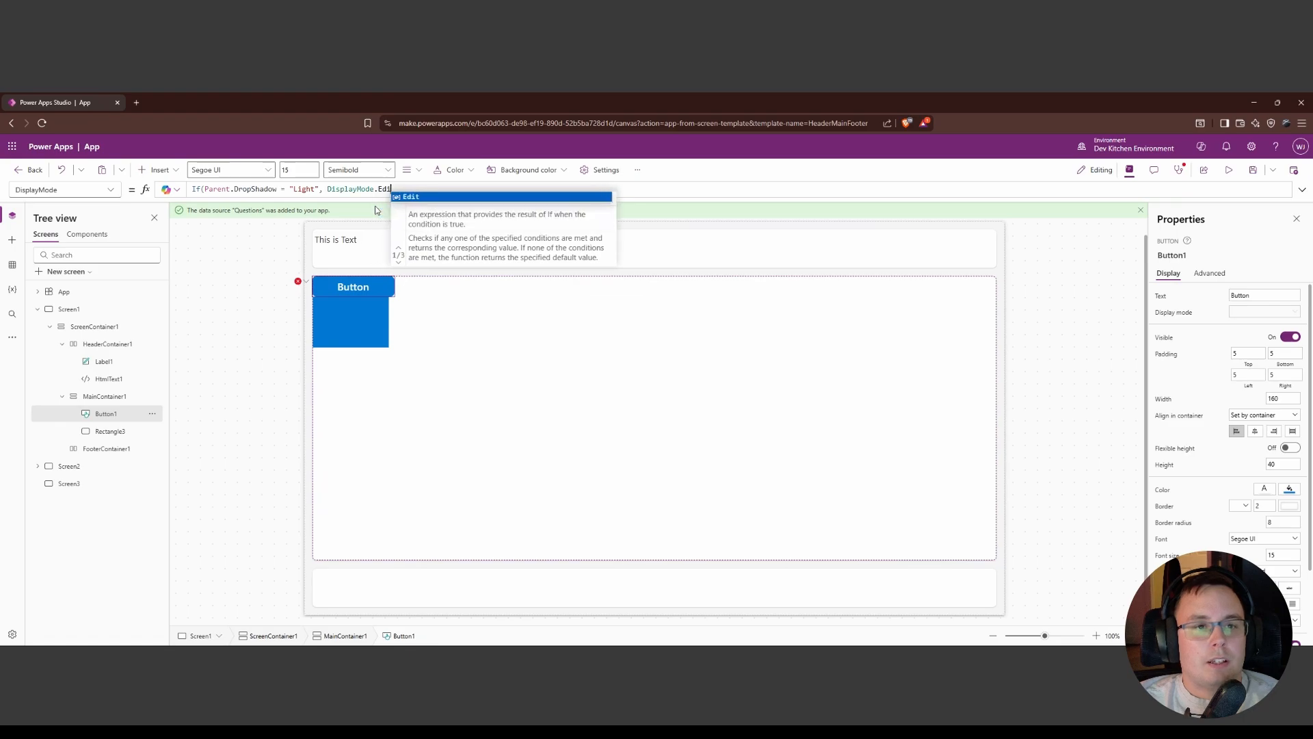
text(t, Displa)
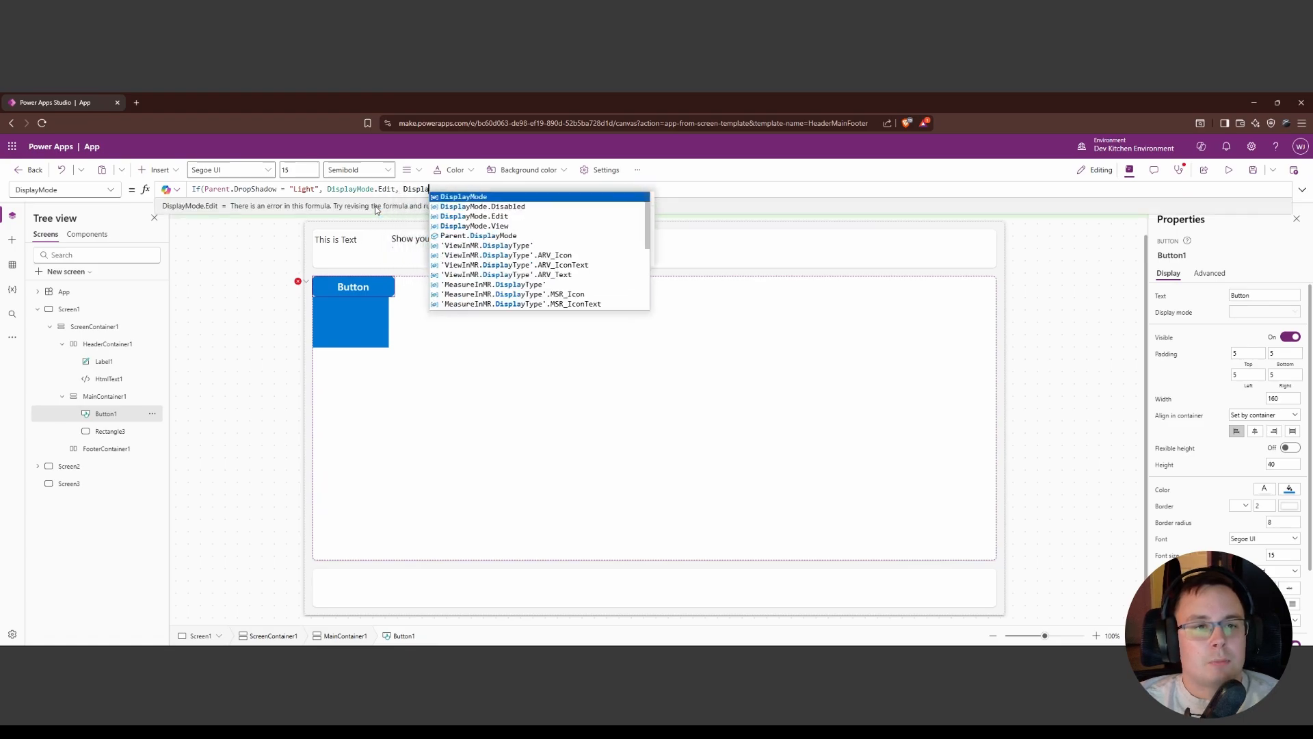
text(yMode.Disabled)
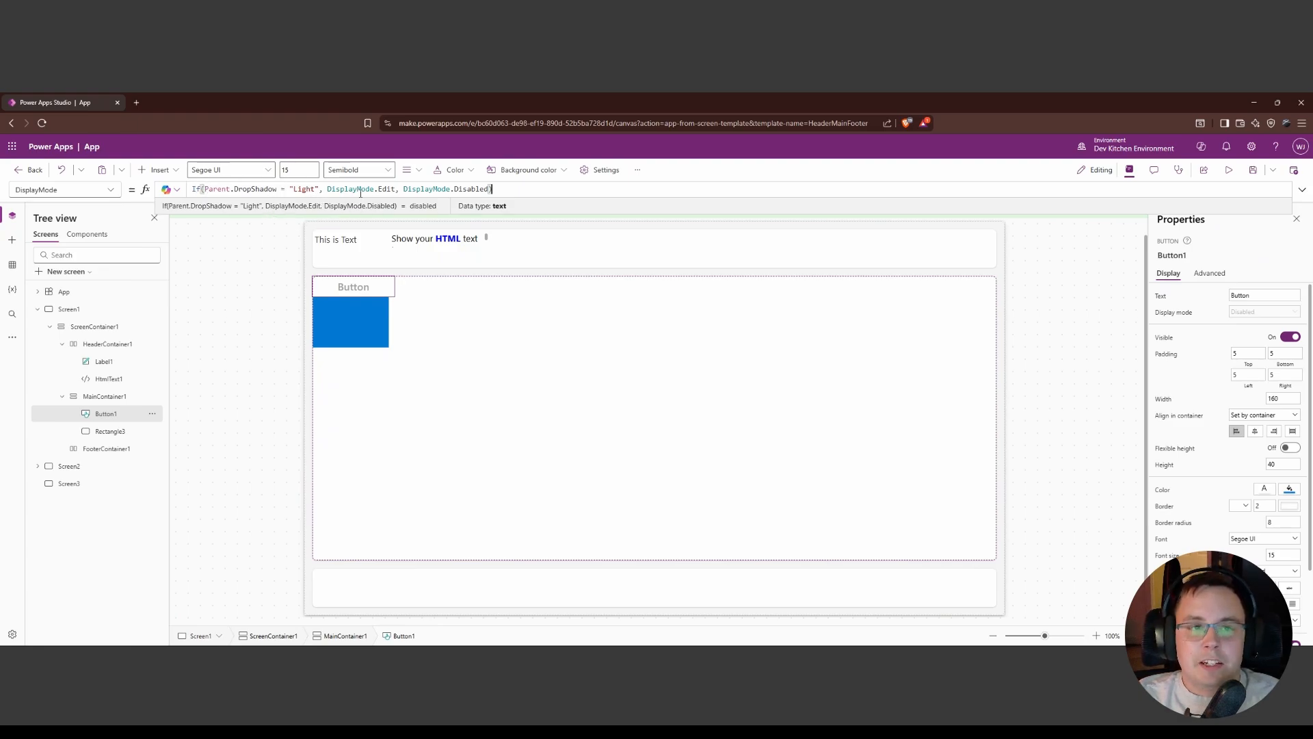
Examine MainContainer1's DropShadow formula and return to Button1's DisplayMode formula.
click(588, 424)
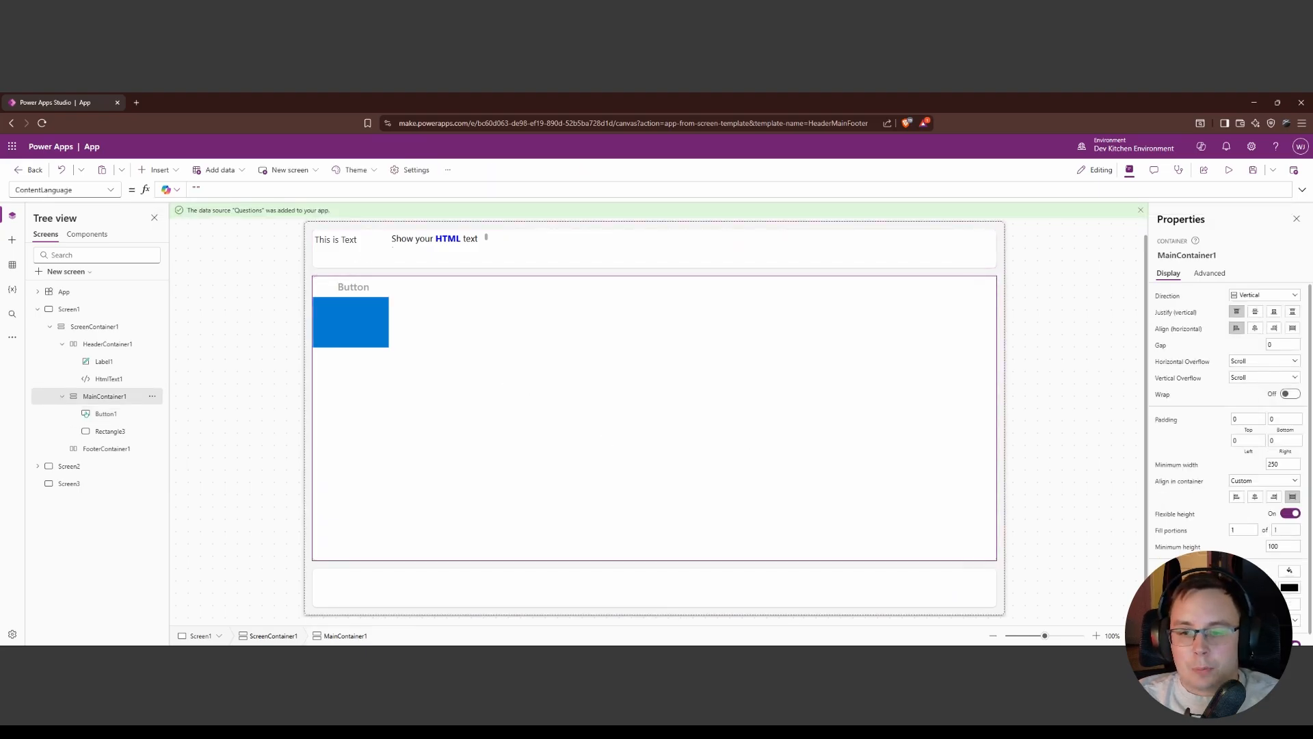
click(1177, 621)
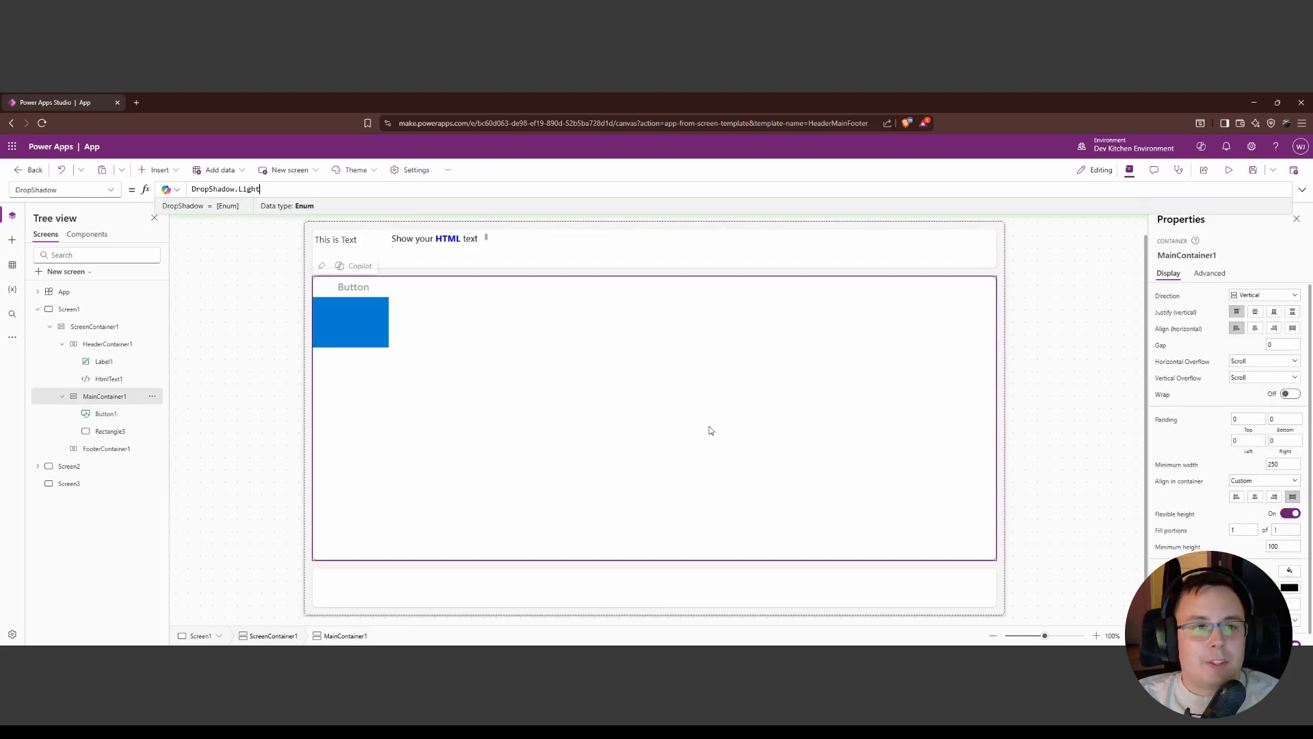
click(369, 290)
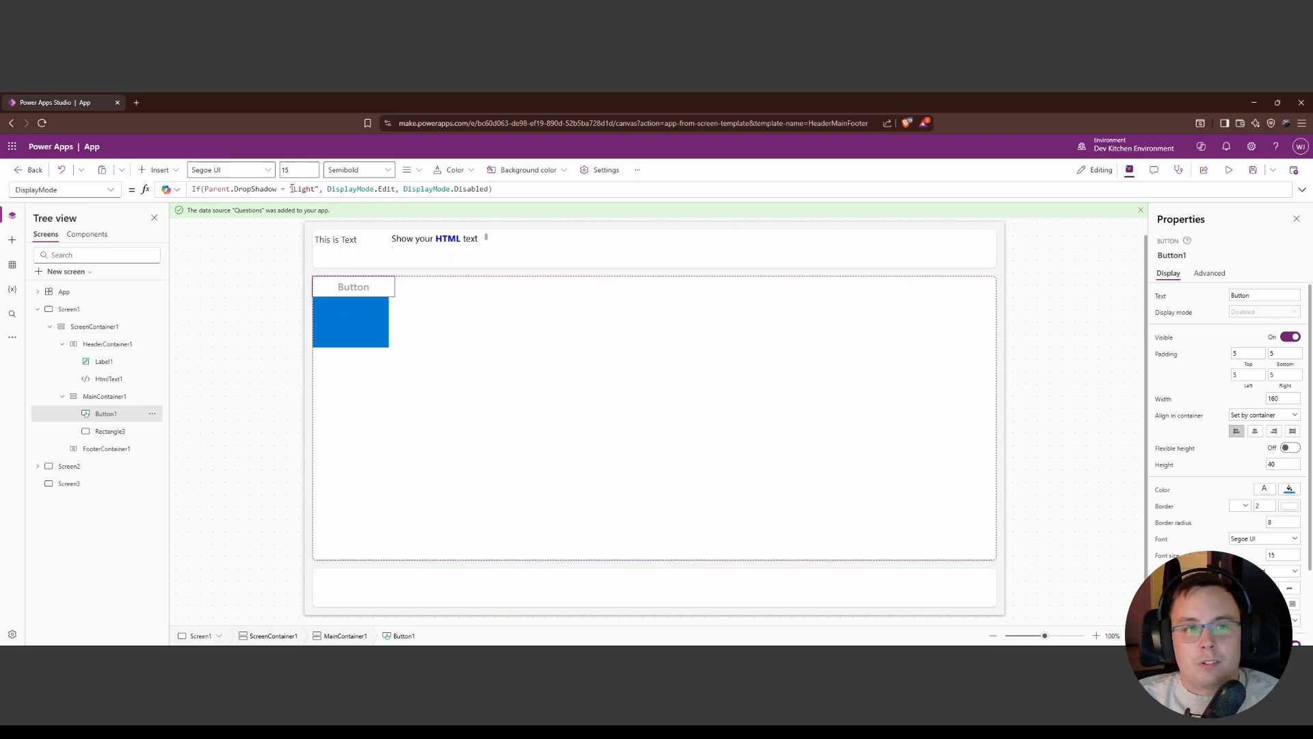
Replace the "Light" text in the condition of Button1's DisplayMode formula with the enum value DropShadow.Light.
drag(292, 189, 320, 189)
text(D)
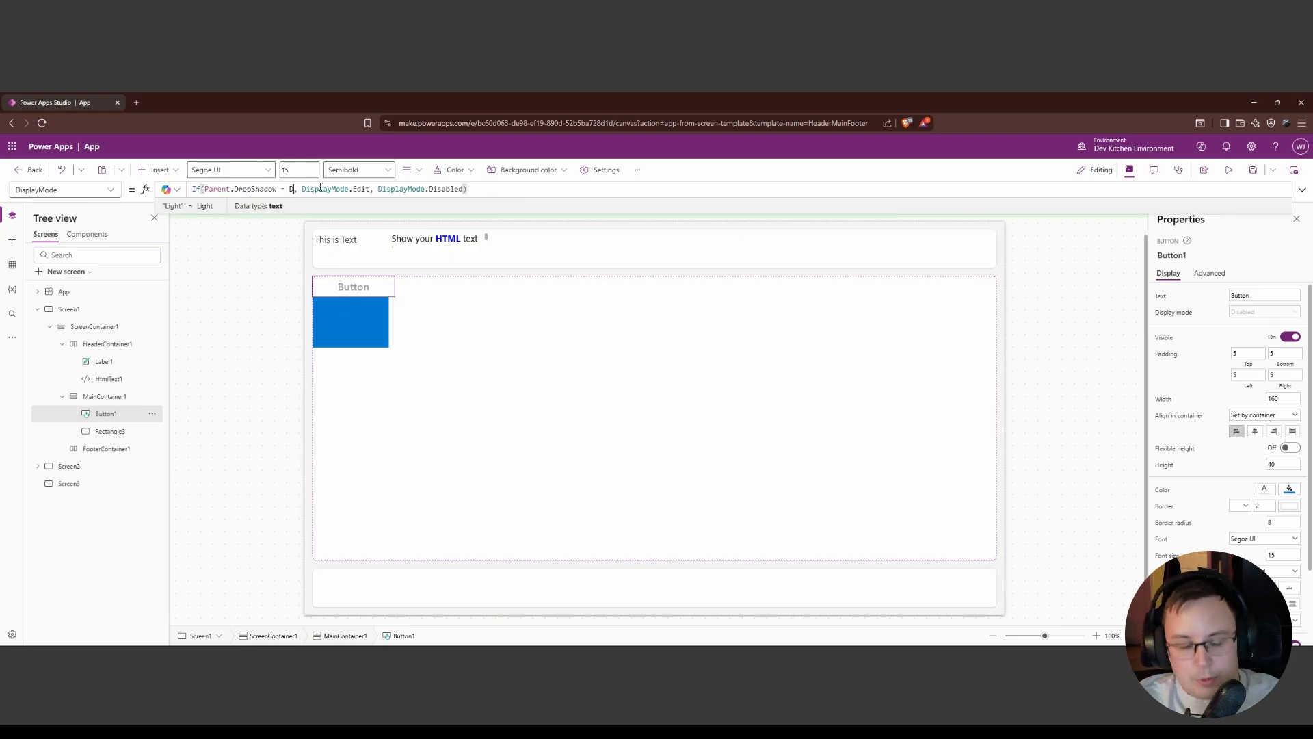
text(ropd)
key(Down)
key(Down)
key(Tab)
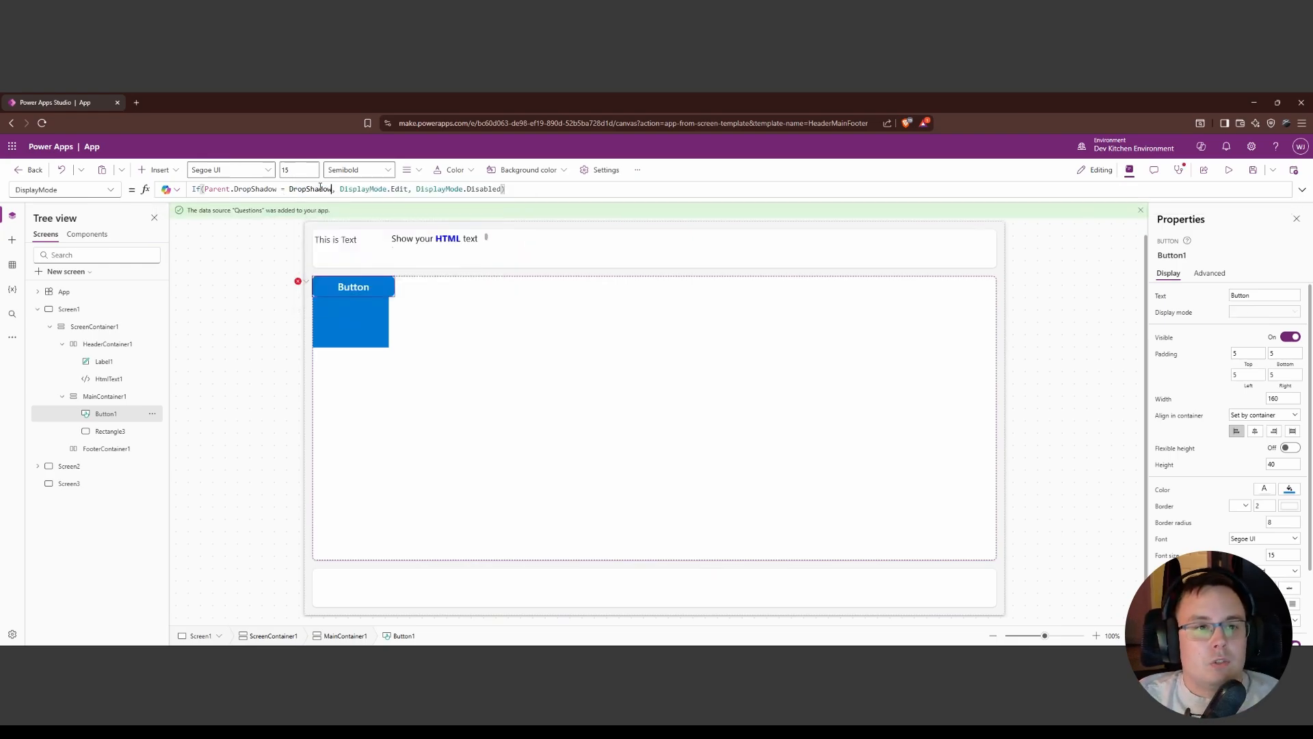
text(.LK)
key(BackSpace)
text(ight)
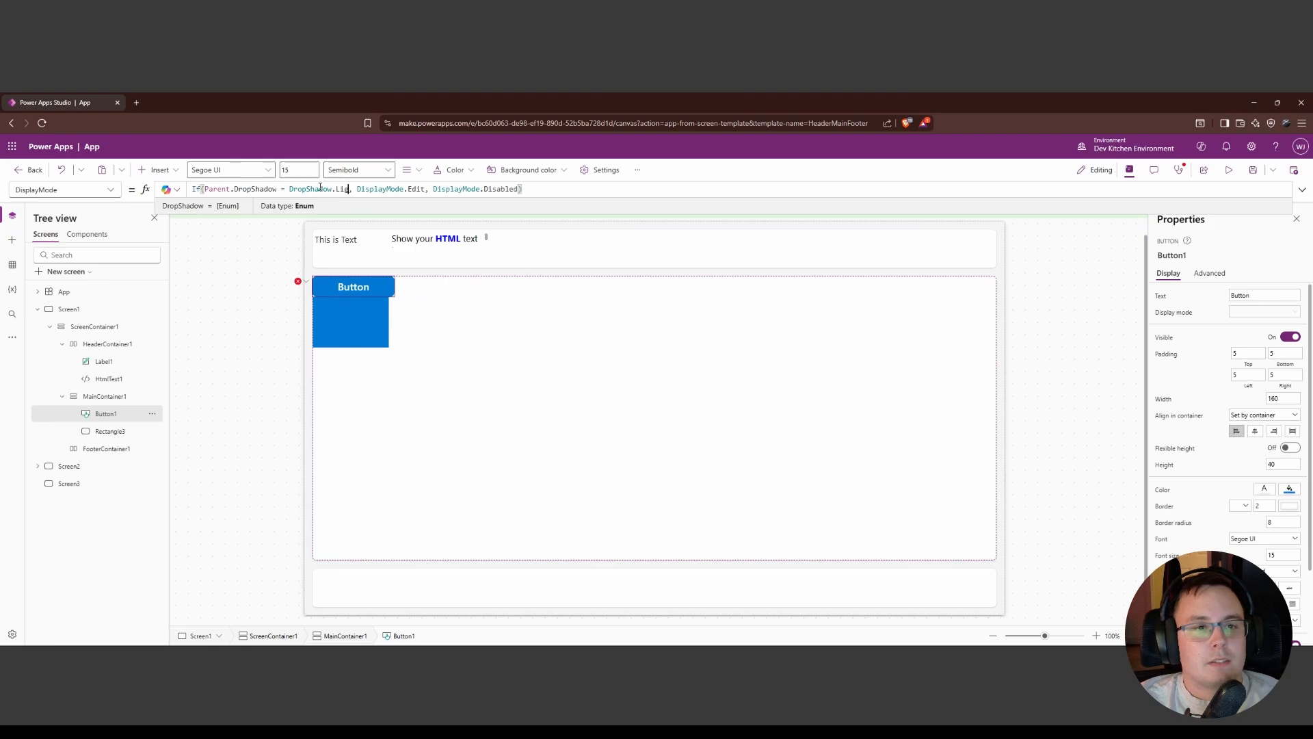
click(387, 198)
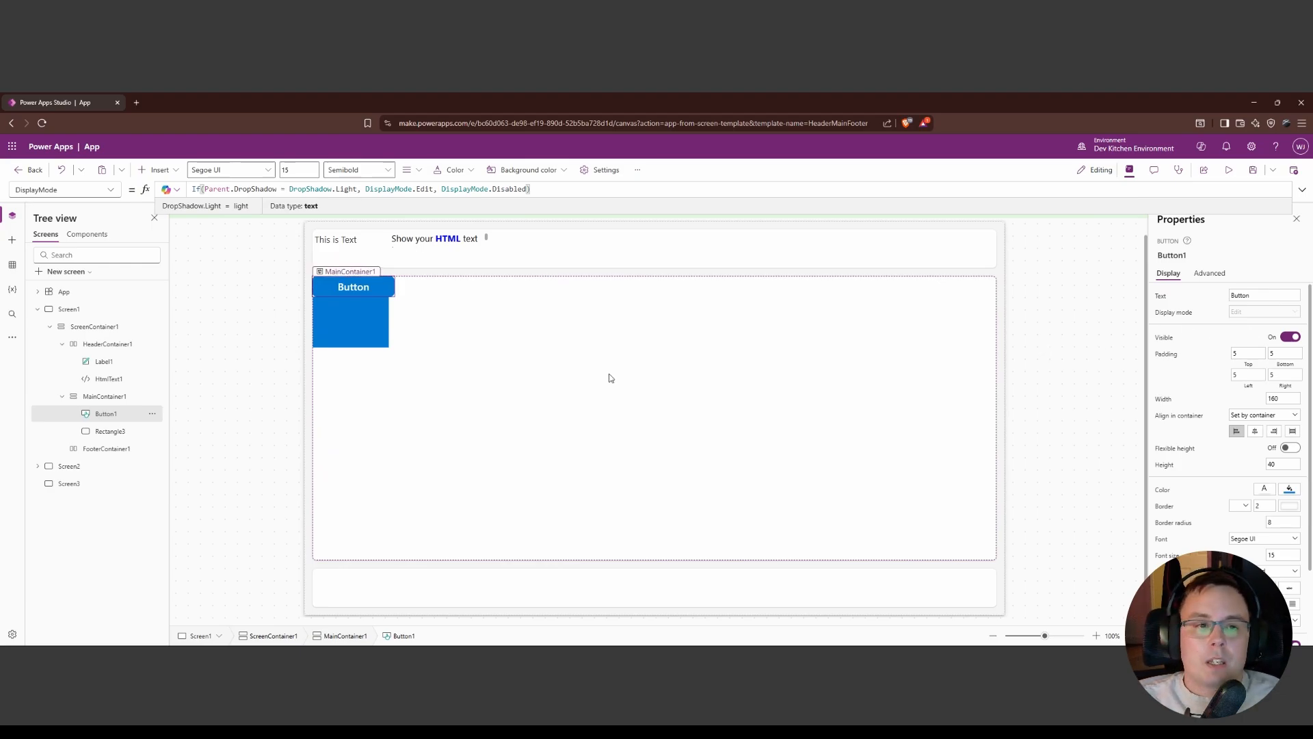
Delete Button1 from MainContainer1 and dismiss the data source notification.
click(381, 295)
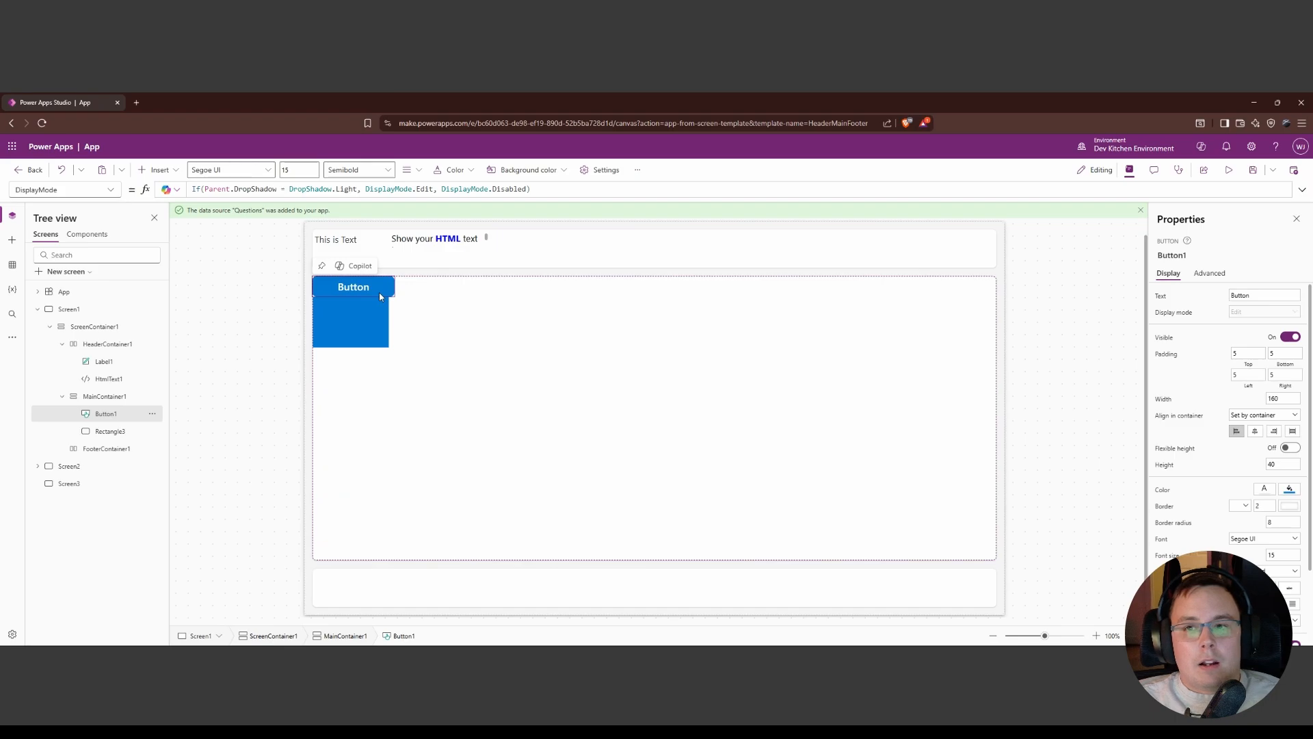
key(Delete)
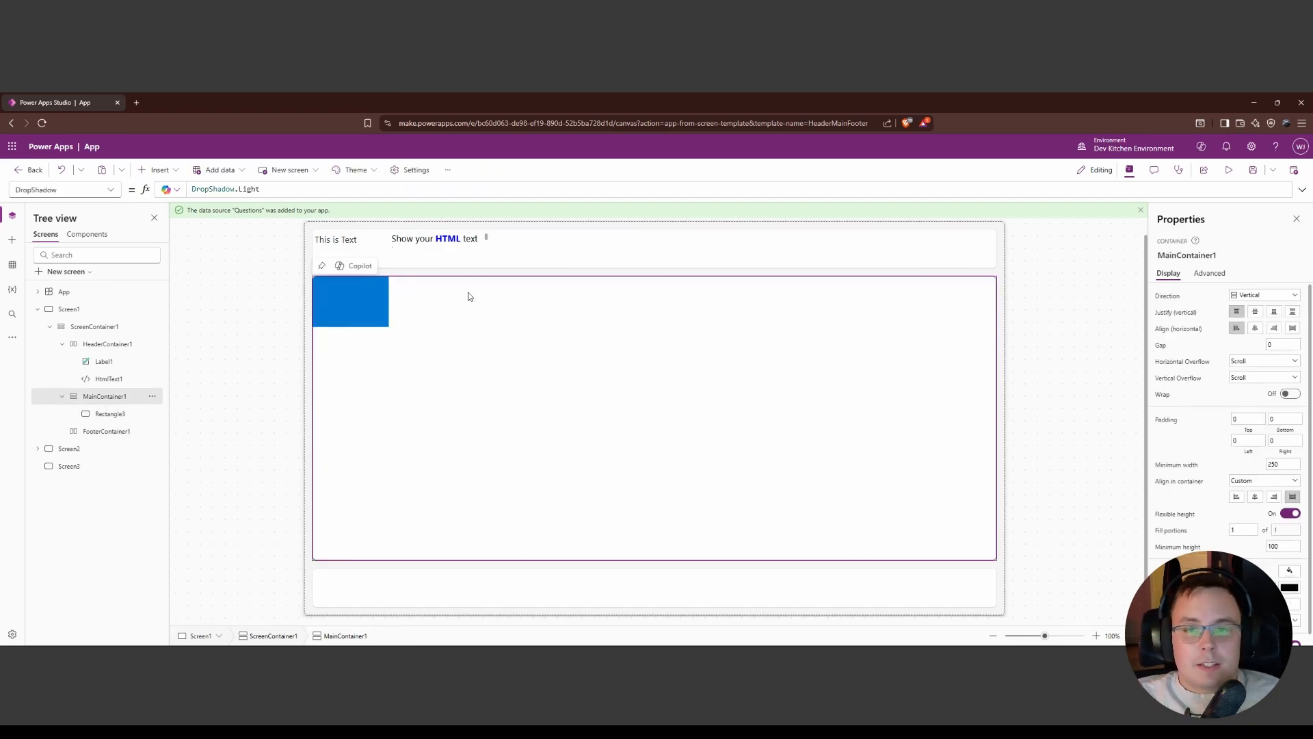
click(1052, 411)
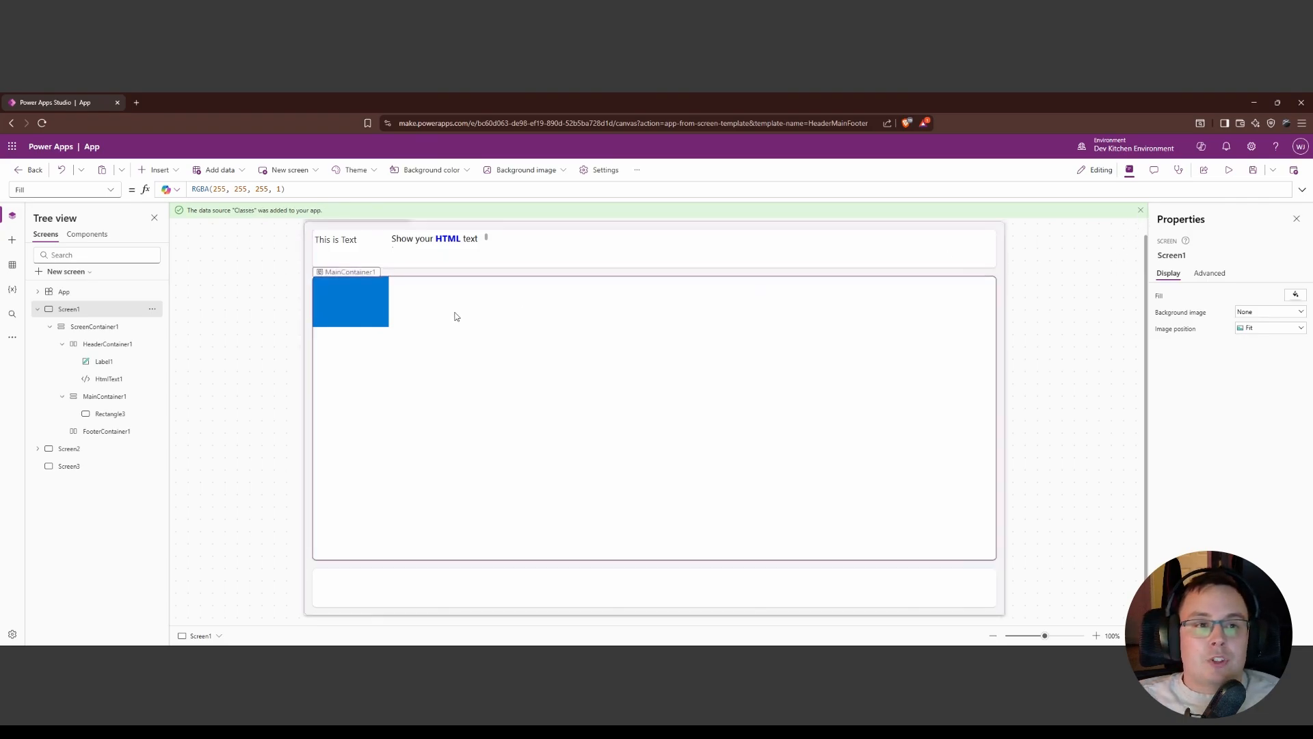
click(1140, 210)
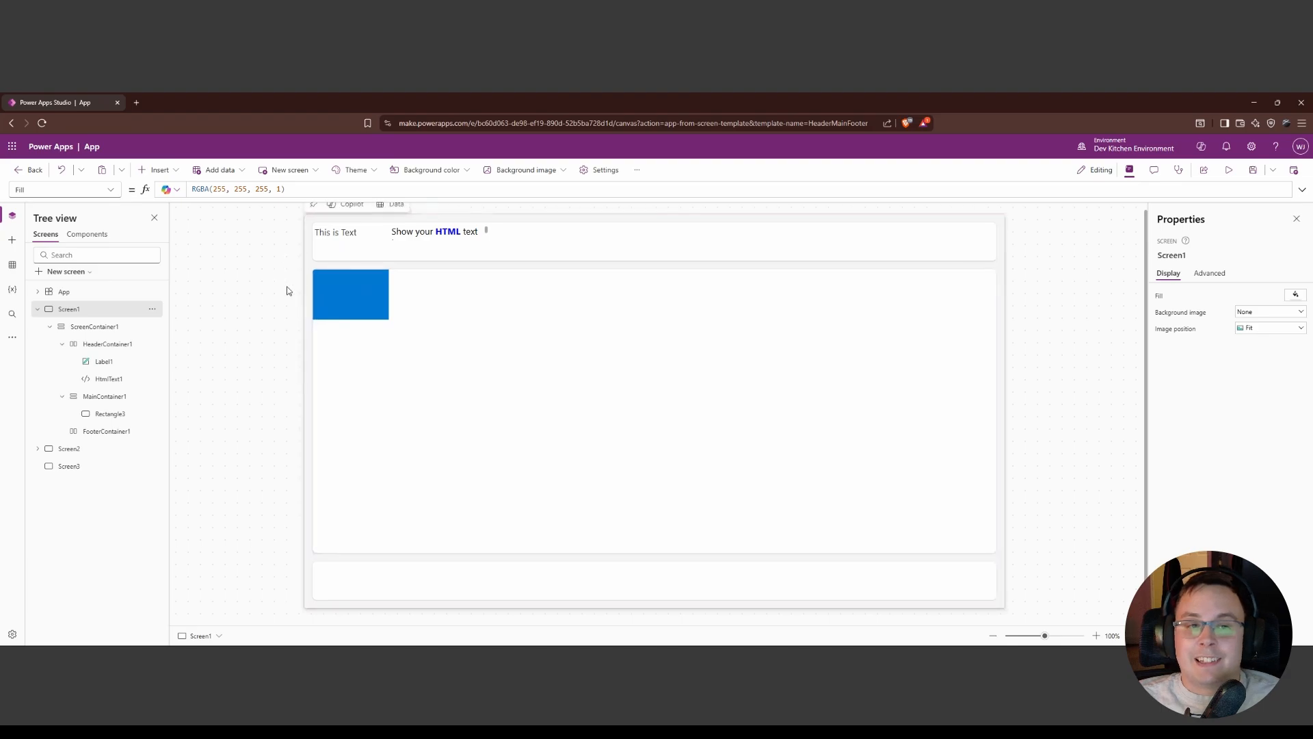
Review the App checker's Accessibility, Formulas and Data source results, and close the checker.
click(1181, 171)
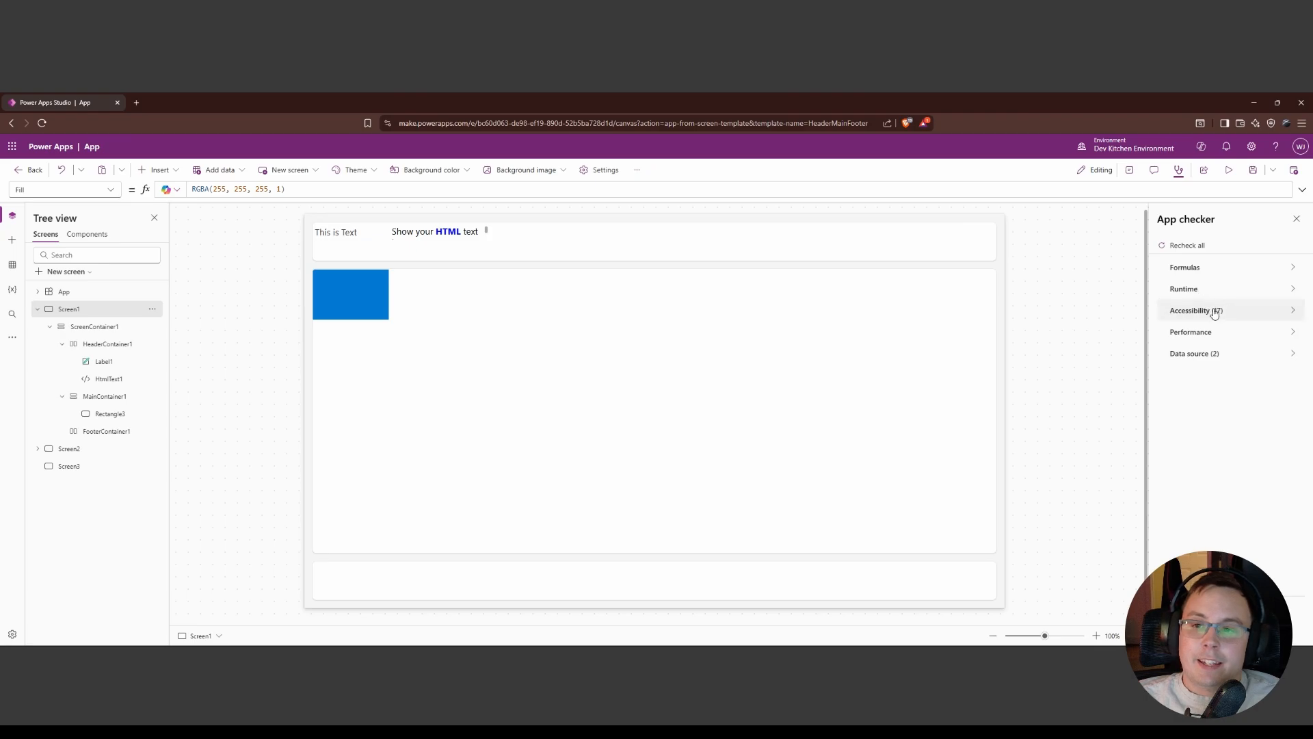
click(1217, 315)
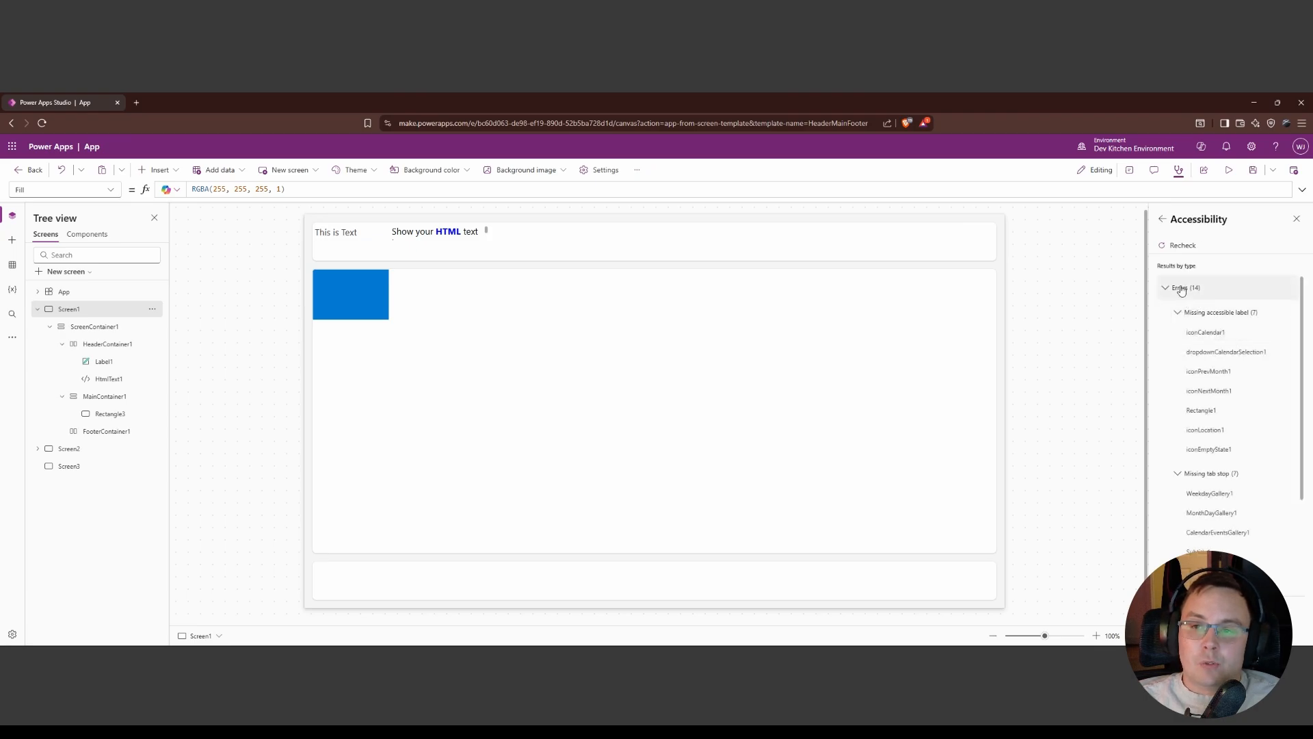
click(1163, 219)
click(1194, 273)
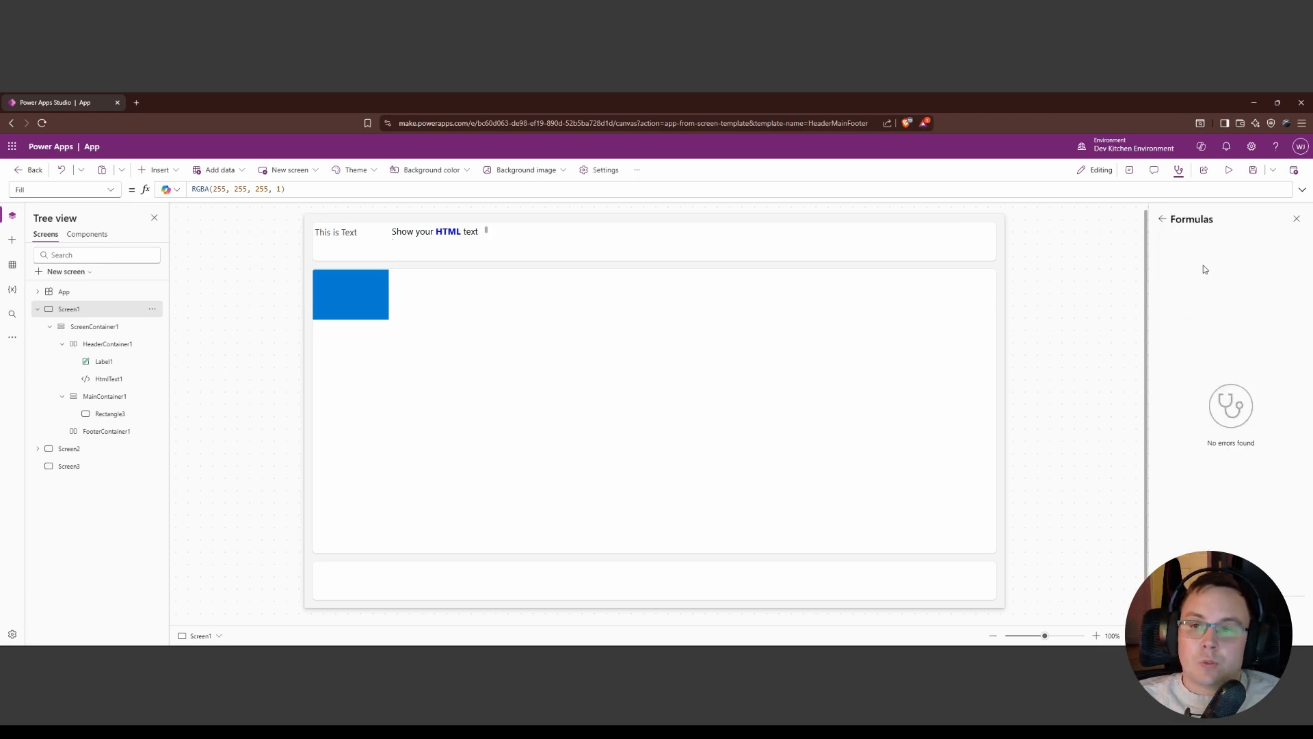
click(1163, 220)
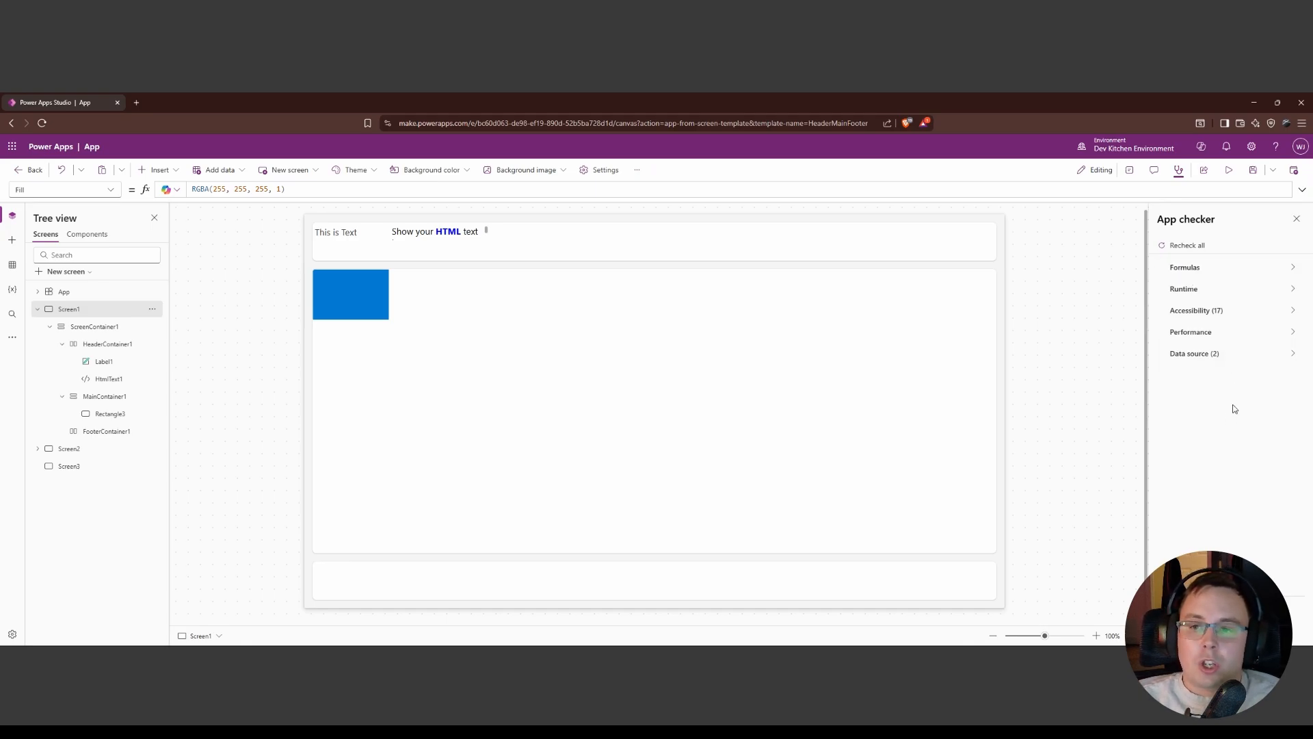
click(1223, 361)
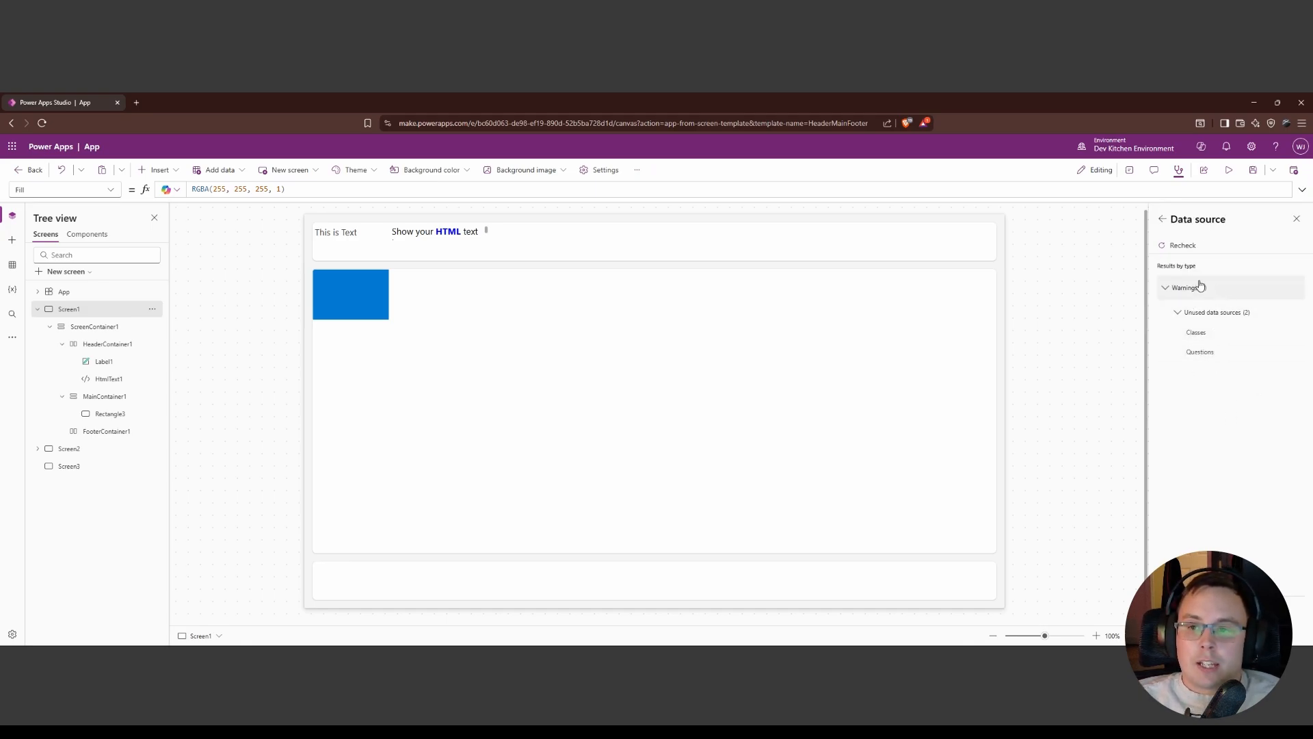
click(1163, 219)
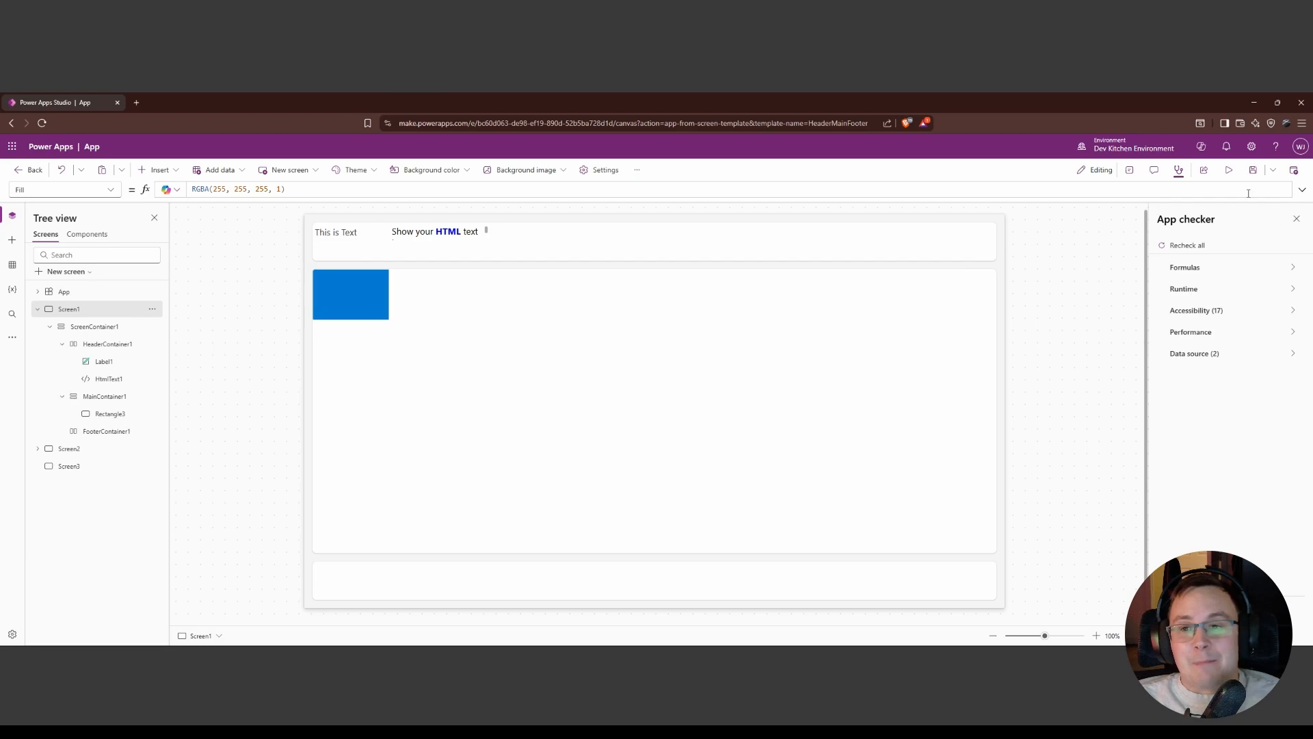
click(1297, 219)
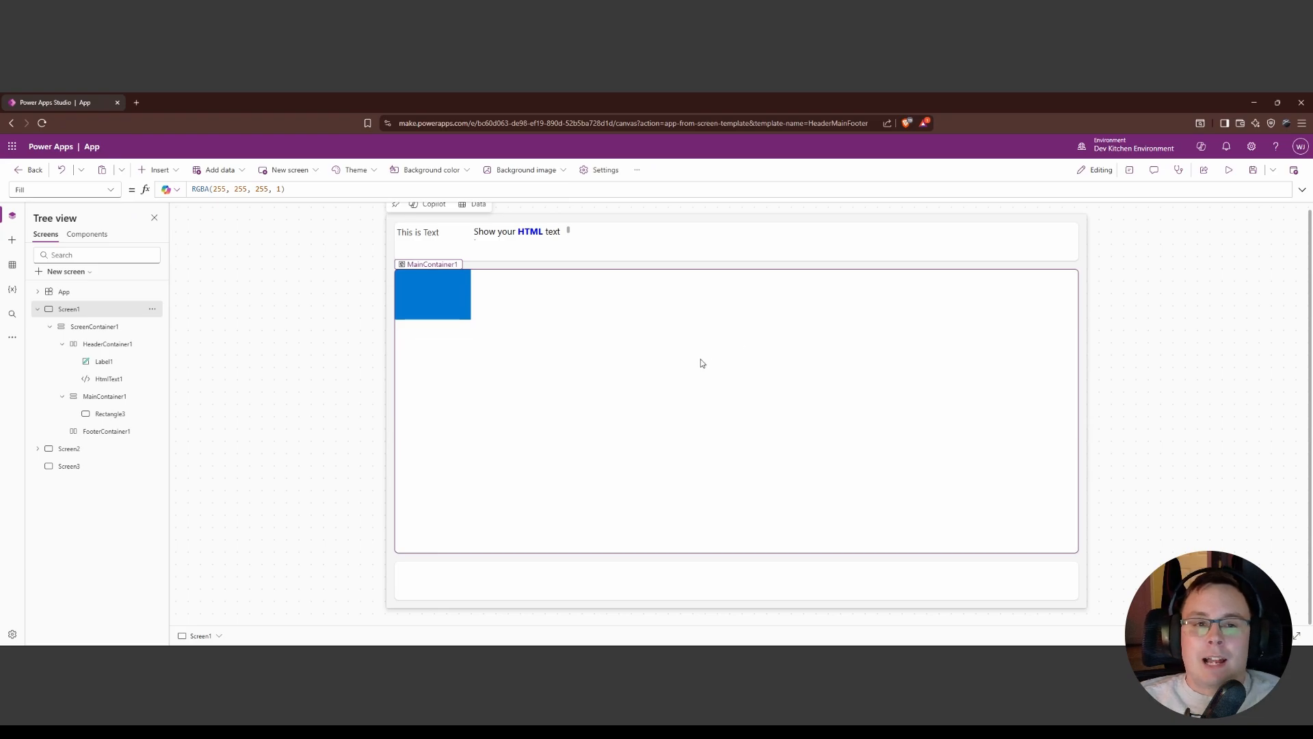
Expand the formula editor for HtmlText1's HtmlText property, enlarge it over most of the canvas, and collapse it.
click(520, 238)
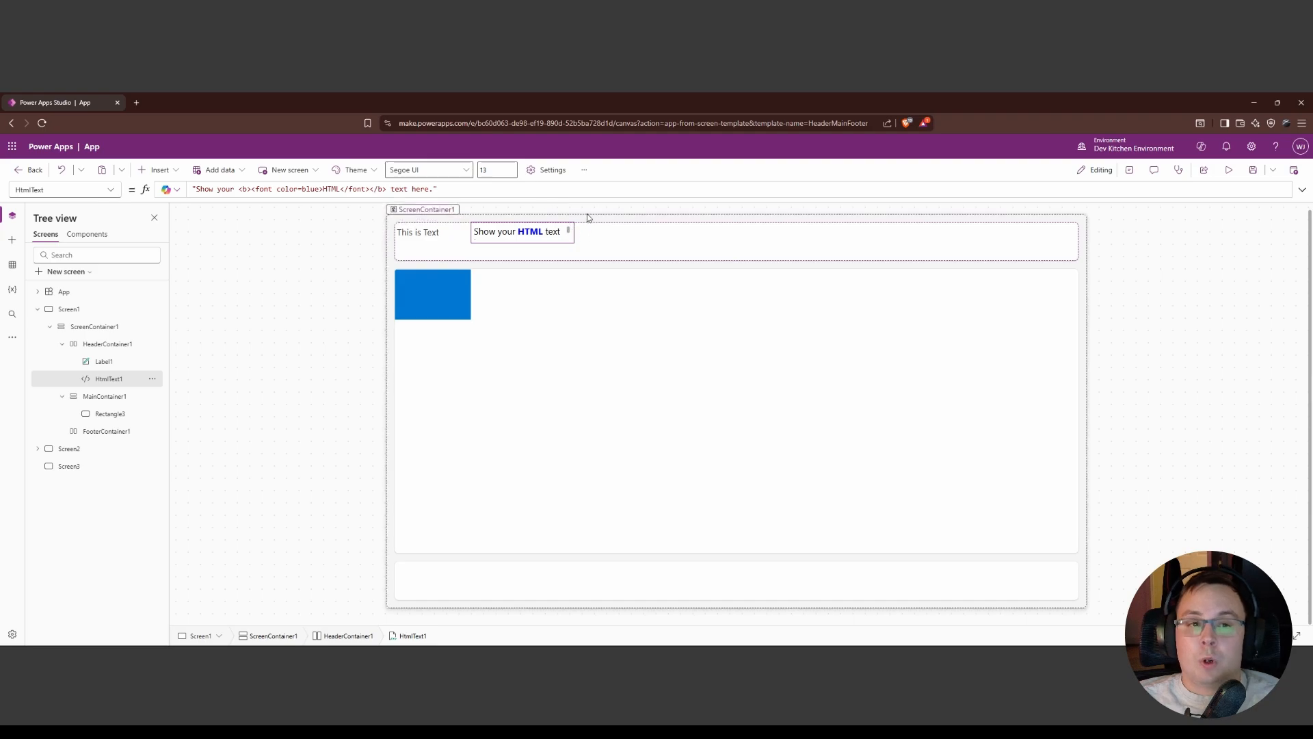
click(1302, 189)
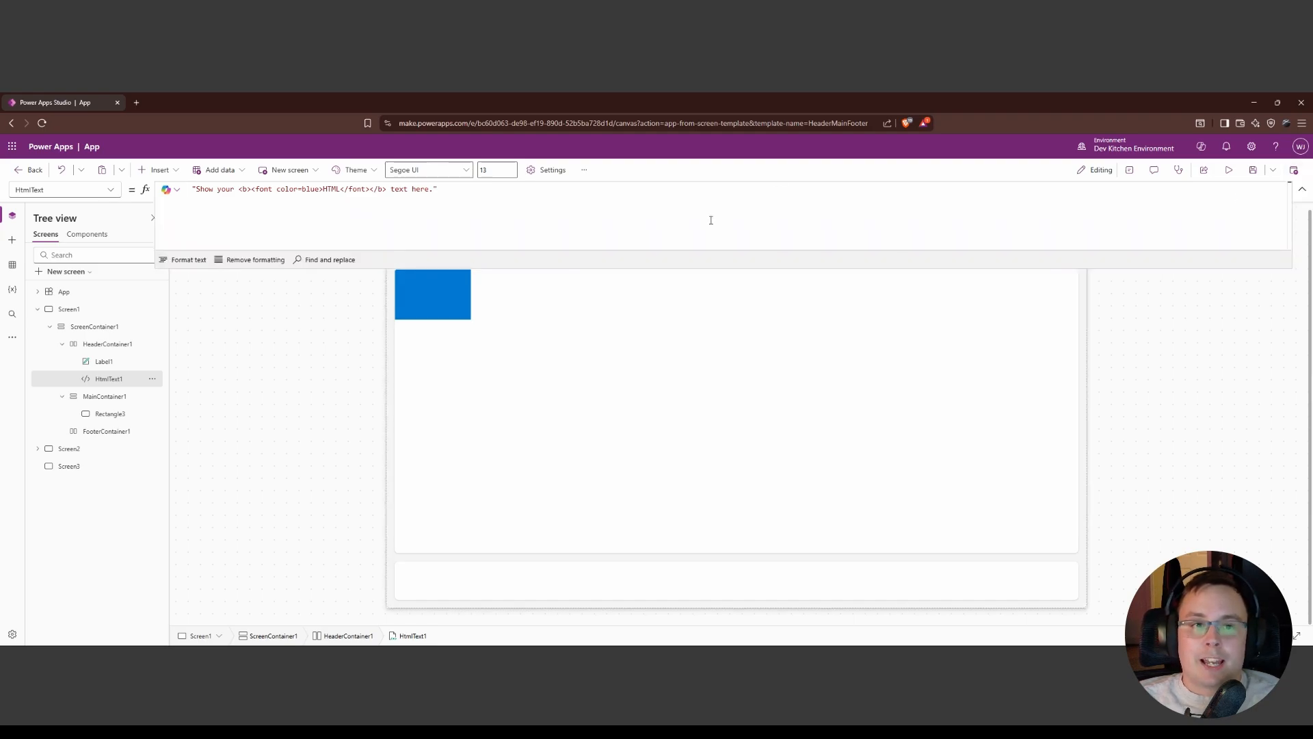
drag(587, 270, 509, 590)
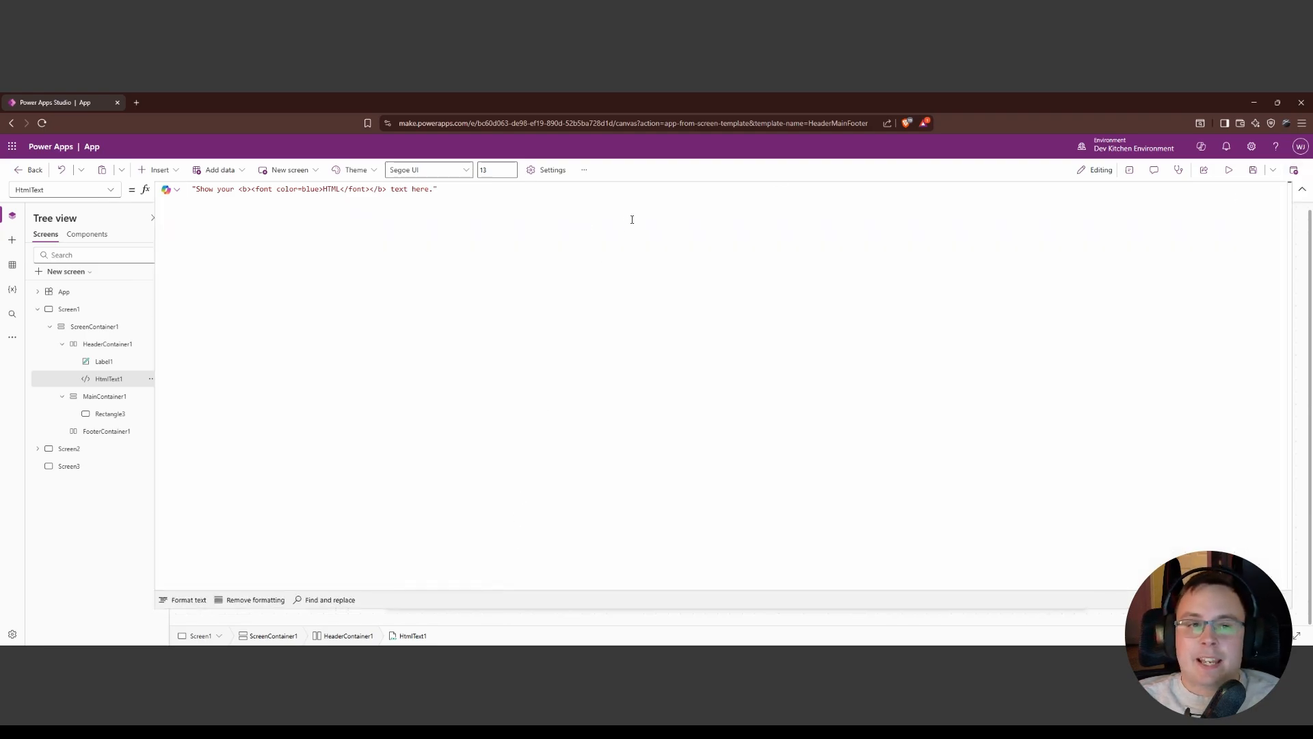
click(1302, 190)
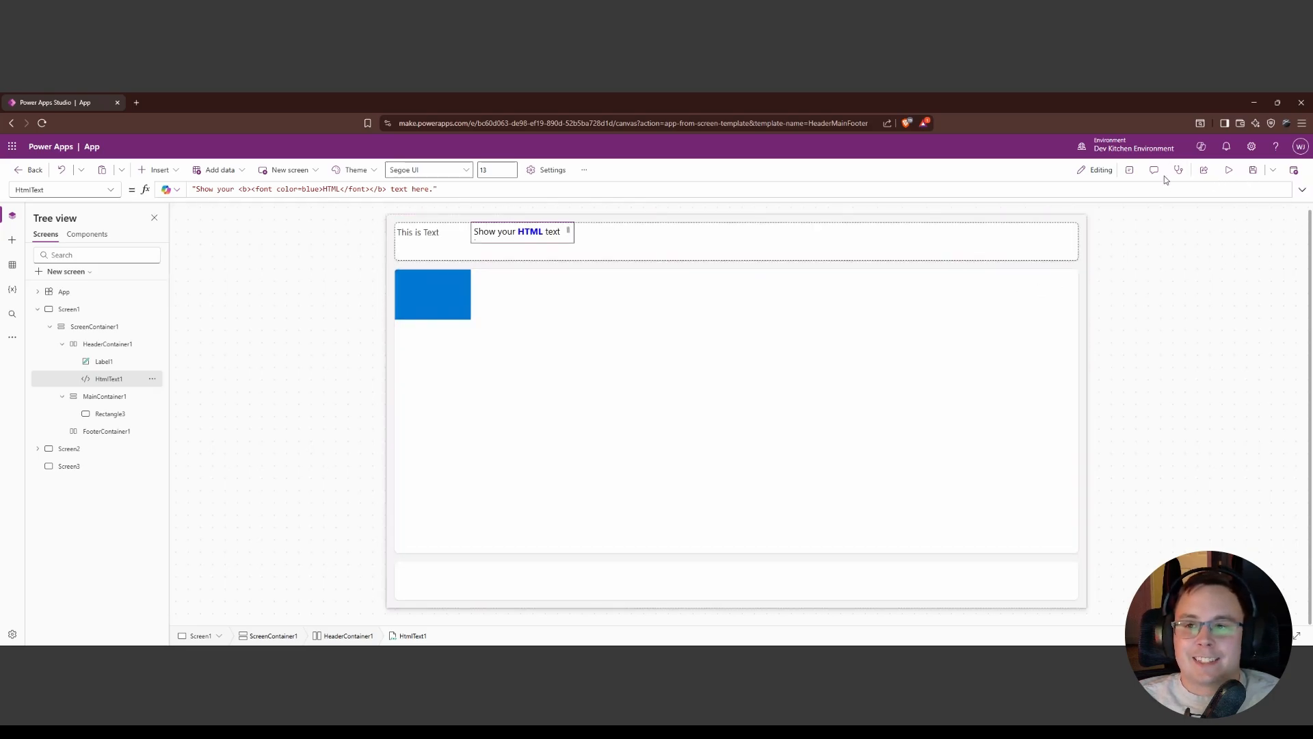
Show the control properties again and examine those of Label1 and HtmlText1, including HtmlText1's name.
click(1129, 169)
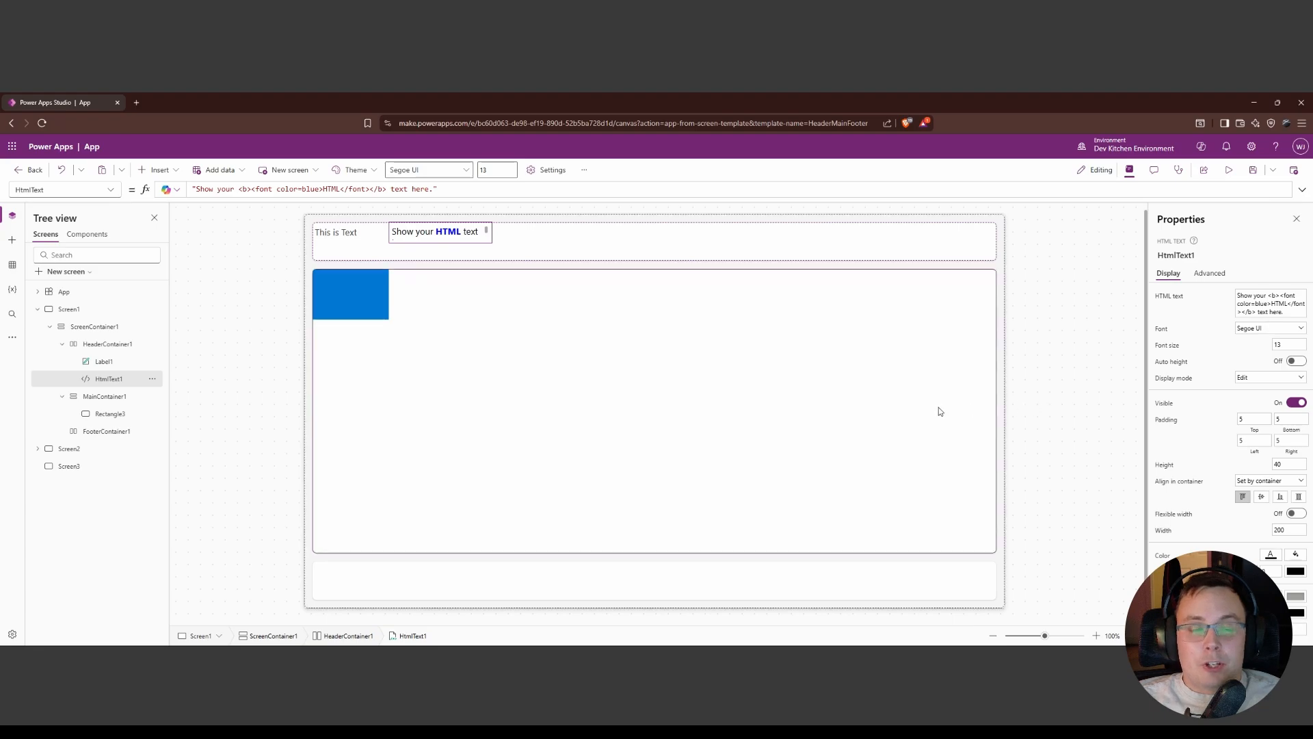
click(110, 364)
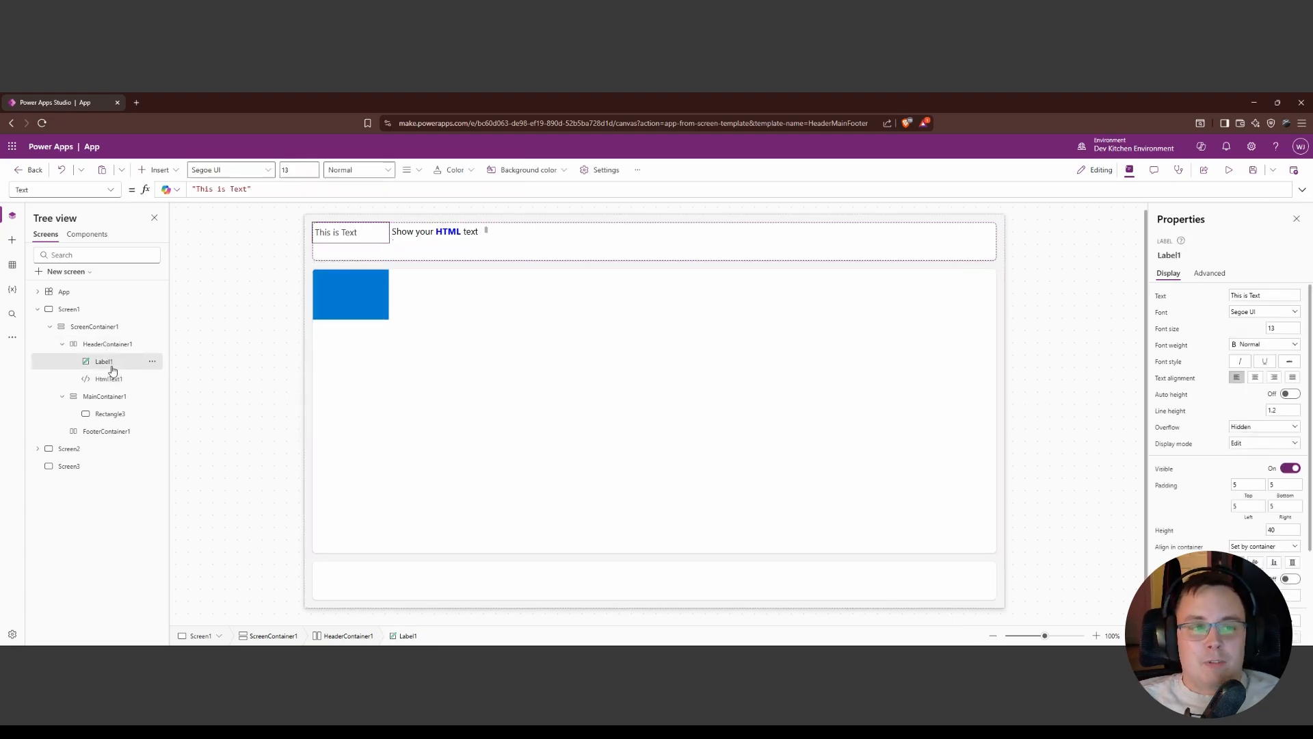
click(115, 381)
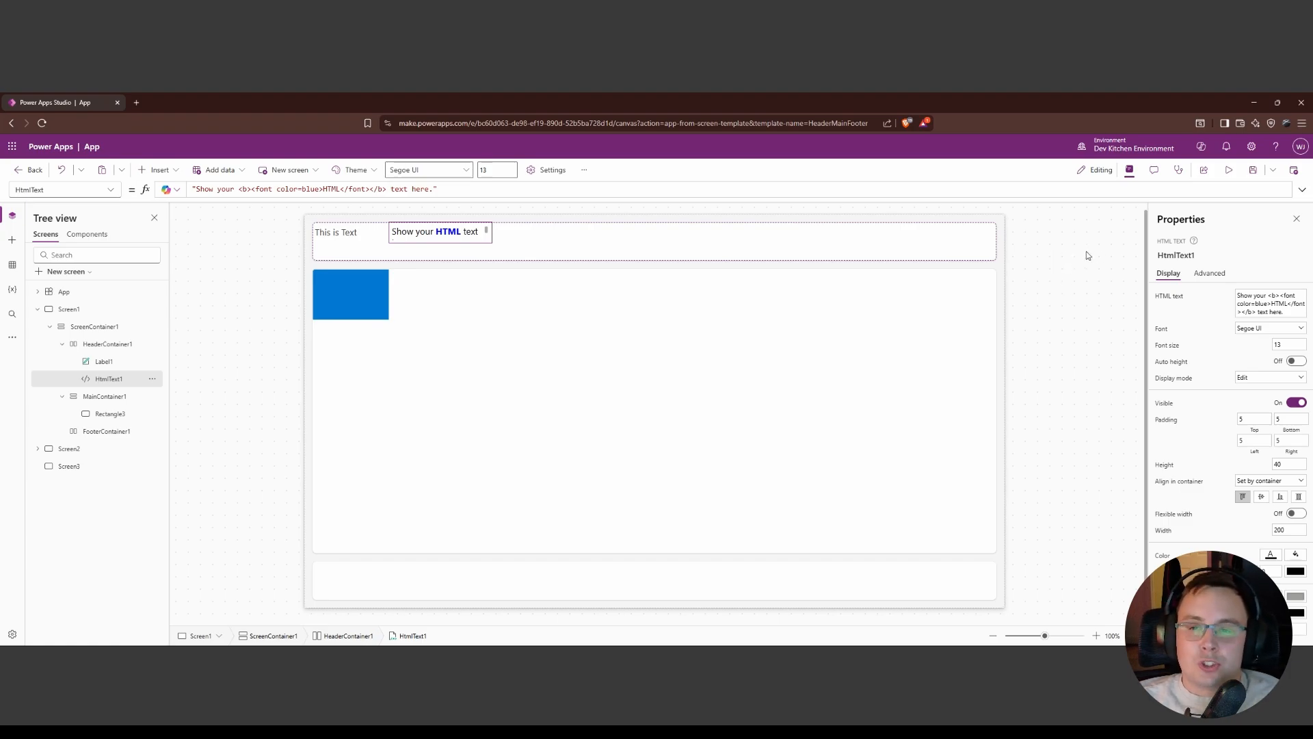
click(1177, 255)
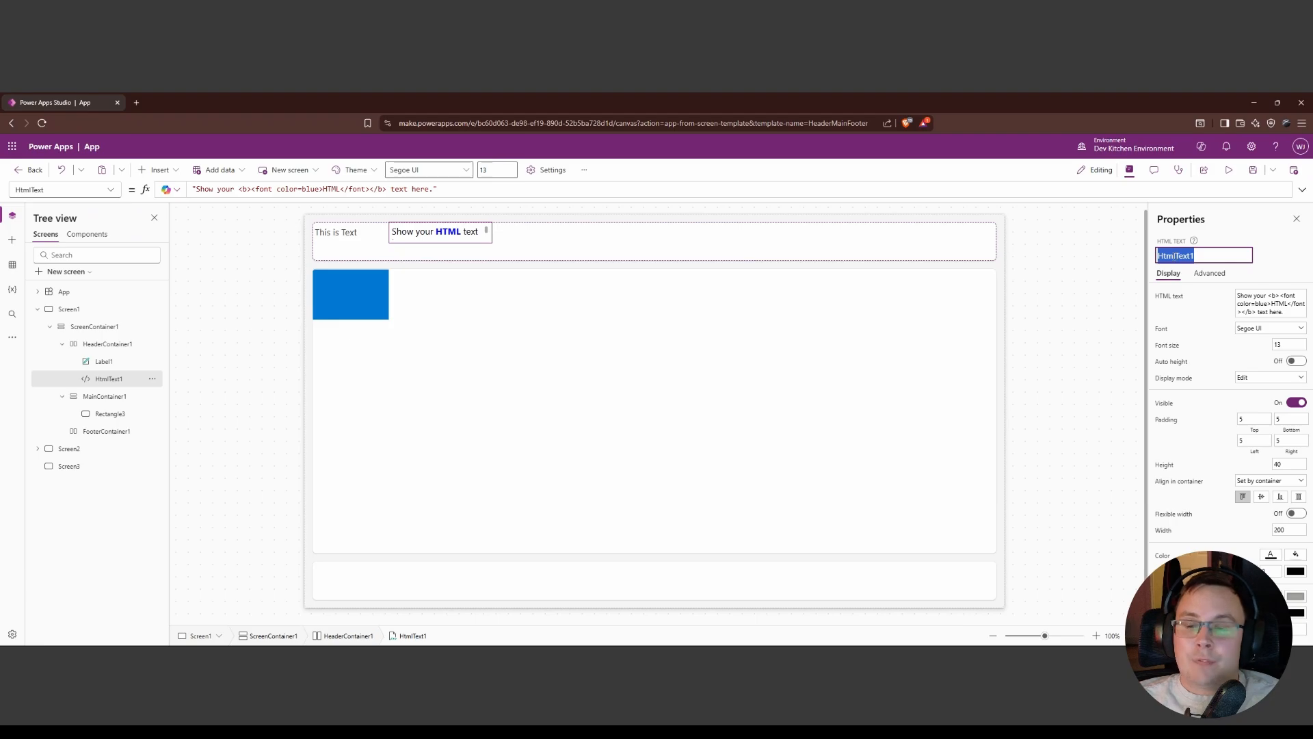
click(1134, 259)
click(747, 257)
Rename Label1 in HeaderContainer1 as lblTitleS1.
click(103, 362)
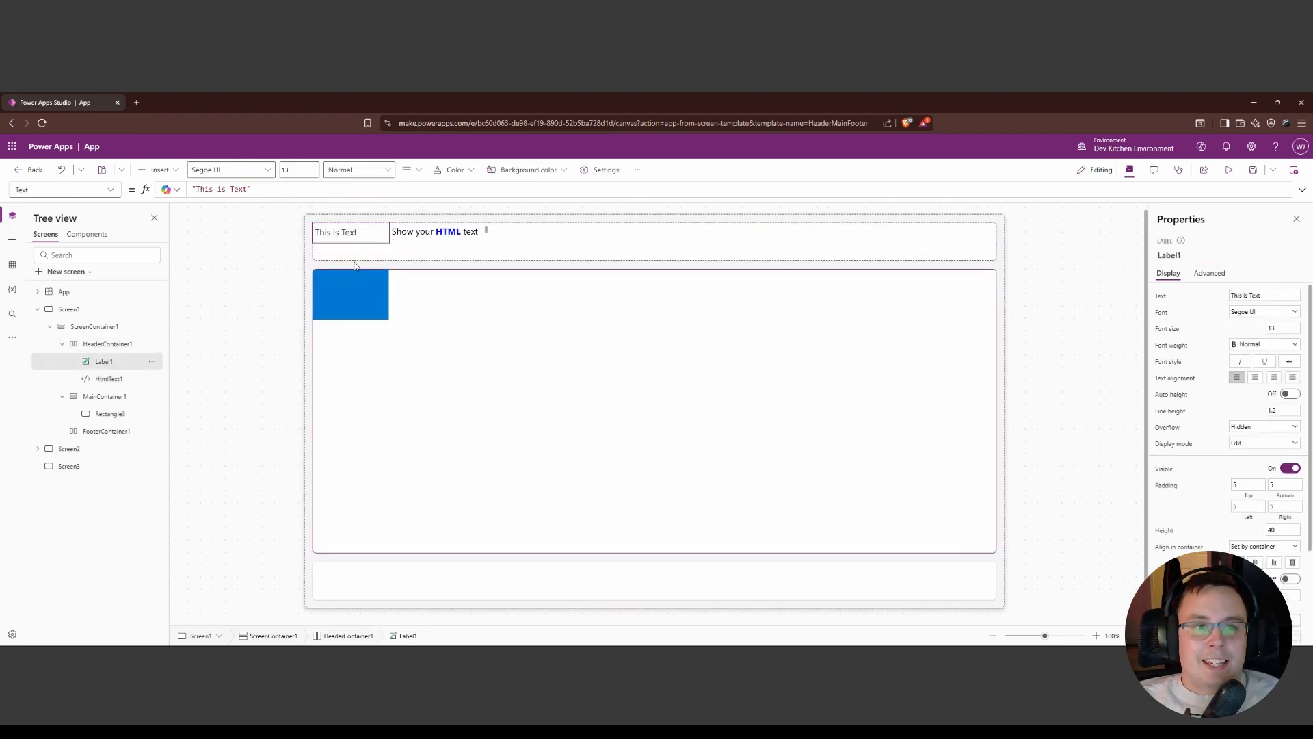
click(1160, 252)
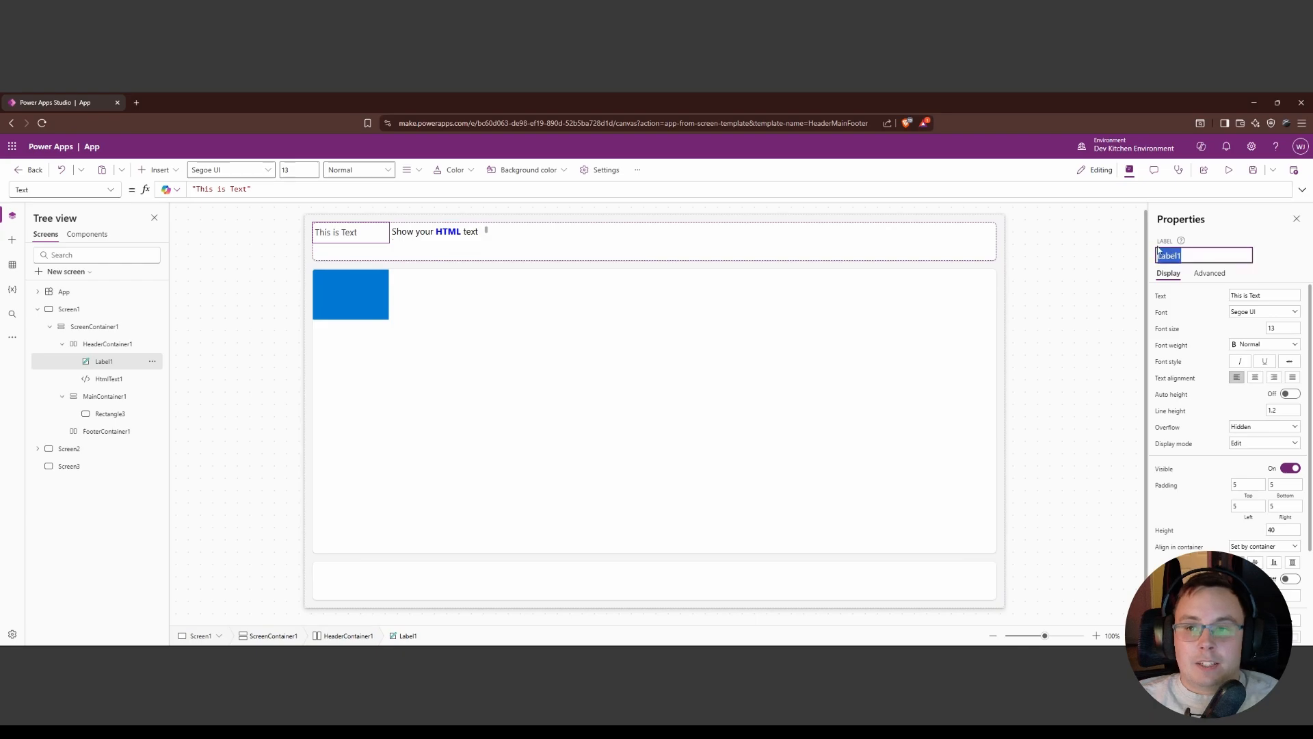
text(lblTitleS)
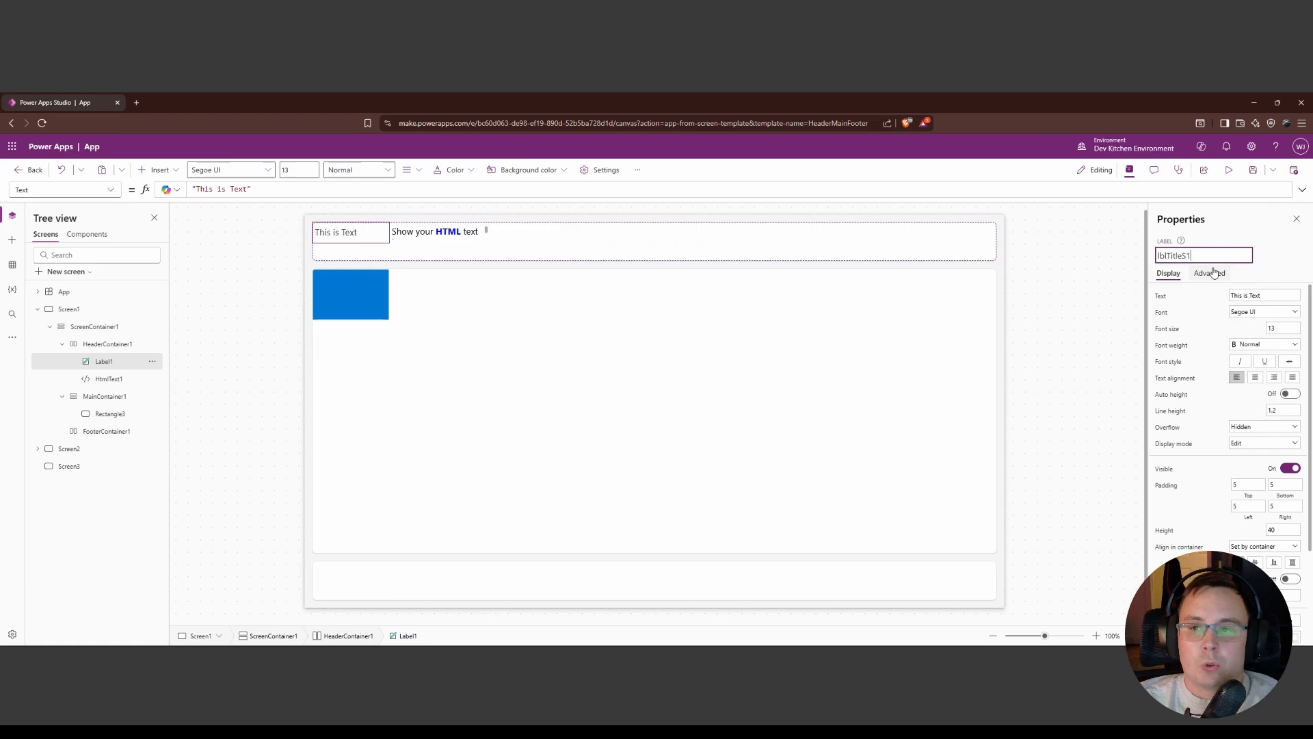
text(1)
key(Return)
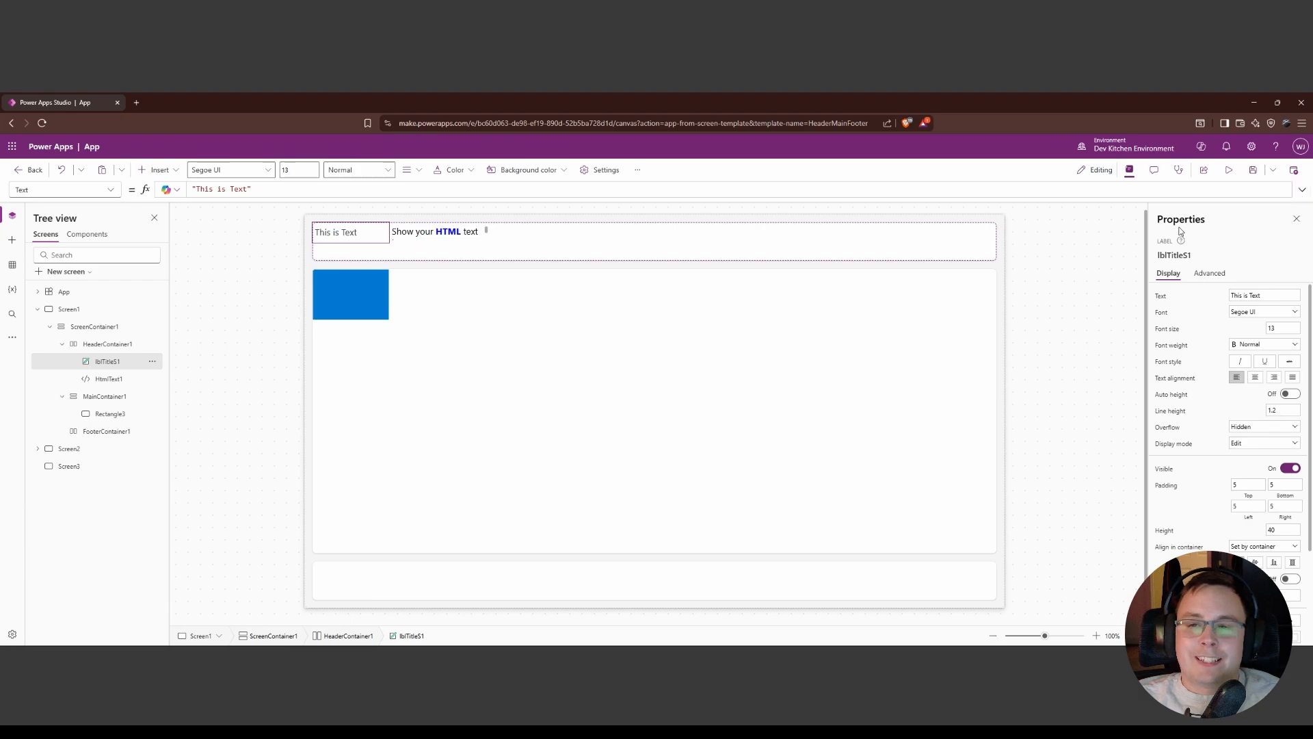
Add the comment line "//This is a comment explaining my power fx" above lblTitleS1's Text formula in the expanded formula editor, and collapse the editor.
click(1302, 190)
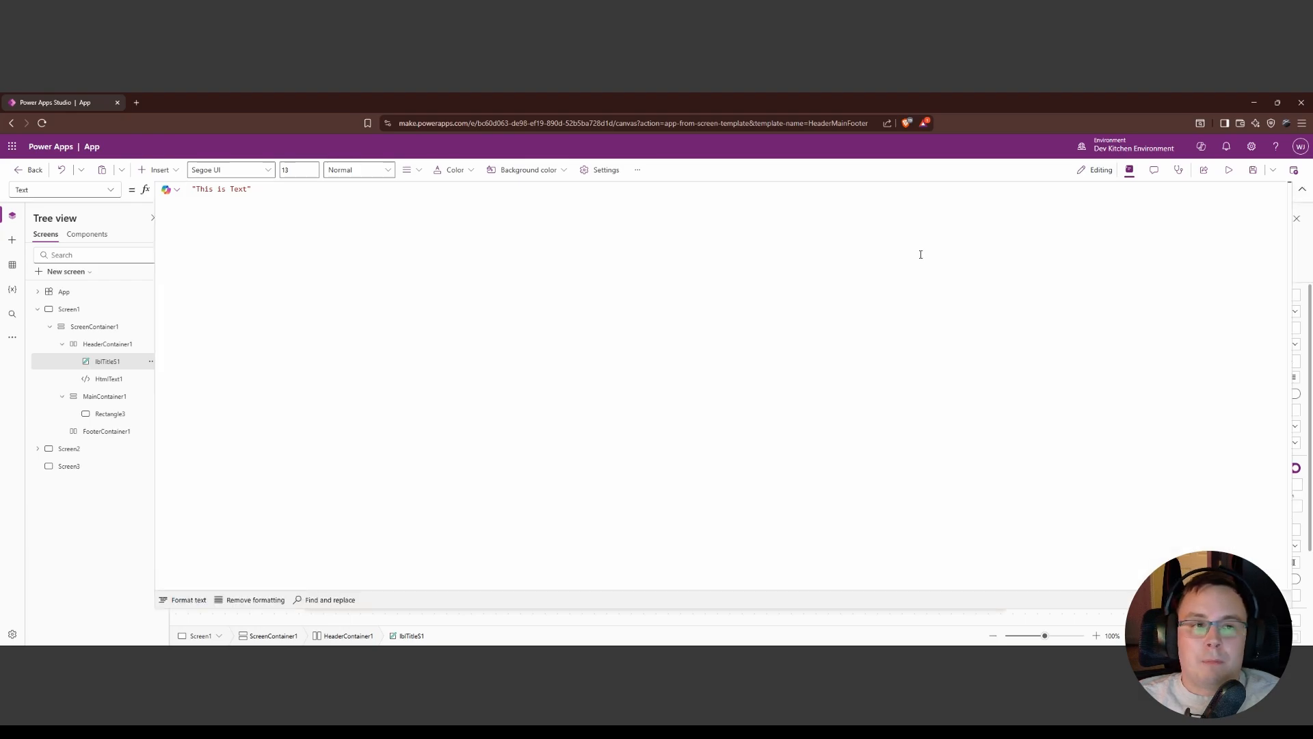
click(291, 220)
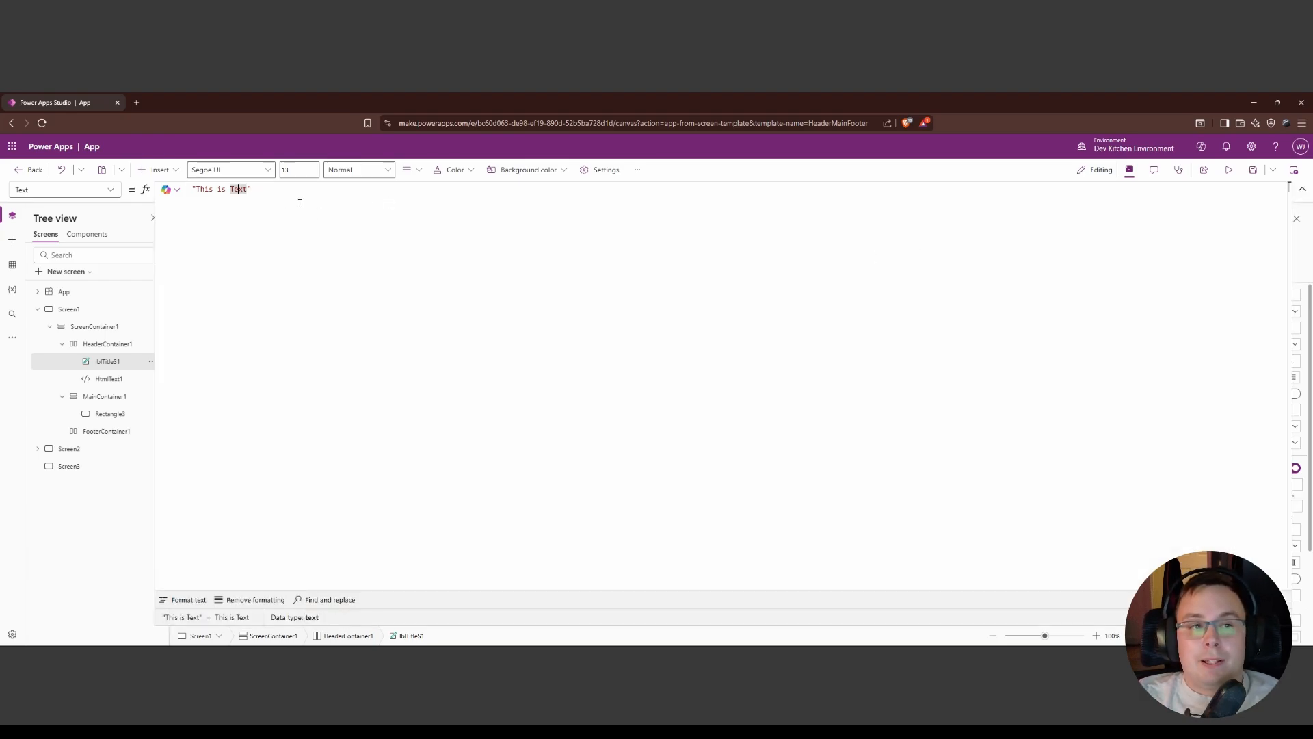
key(Left)
key(Left)
key(Left)
key(Left)
key(Left)
key(Left)
key(Left)
key(Left)
key(Left)
key(Left)
key(Left)
key(Left)
key(Return)
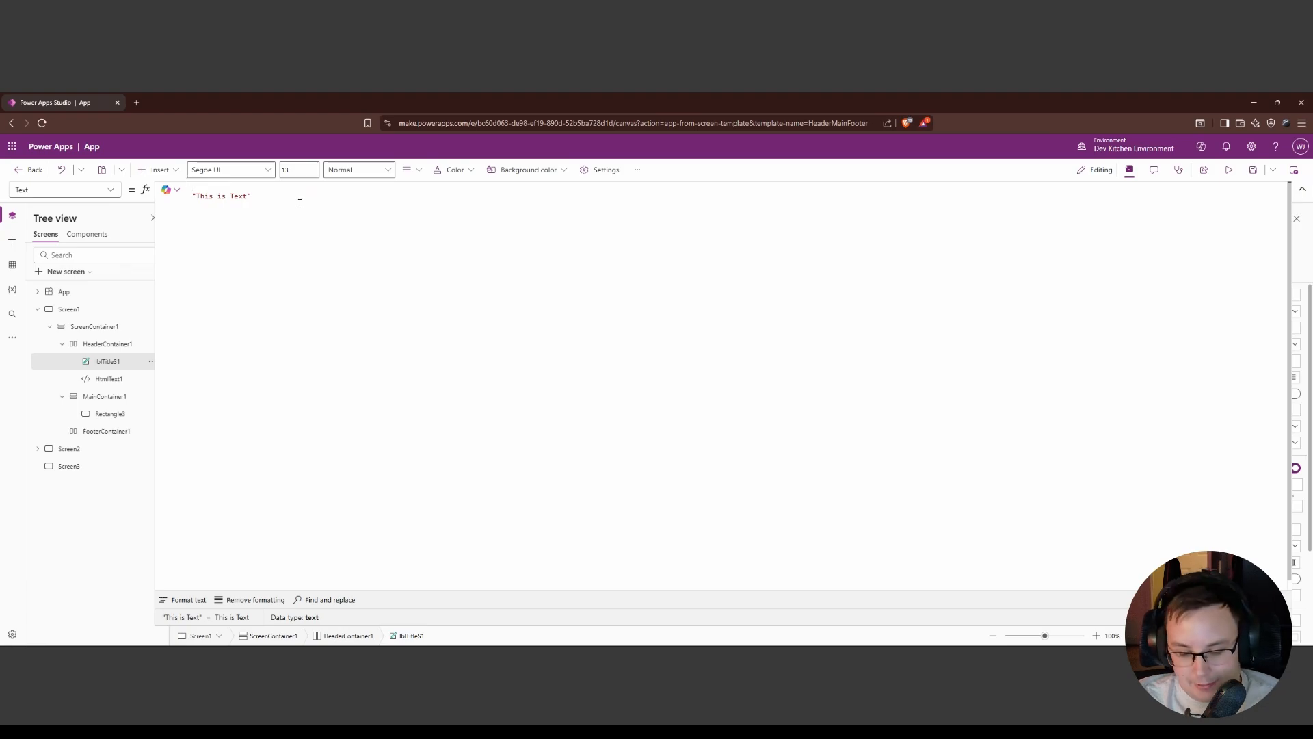
text(//)
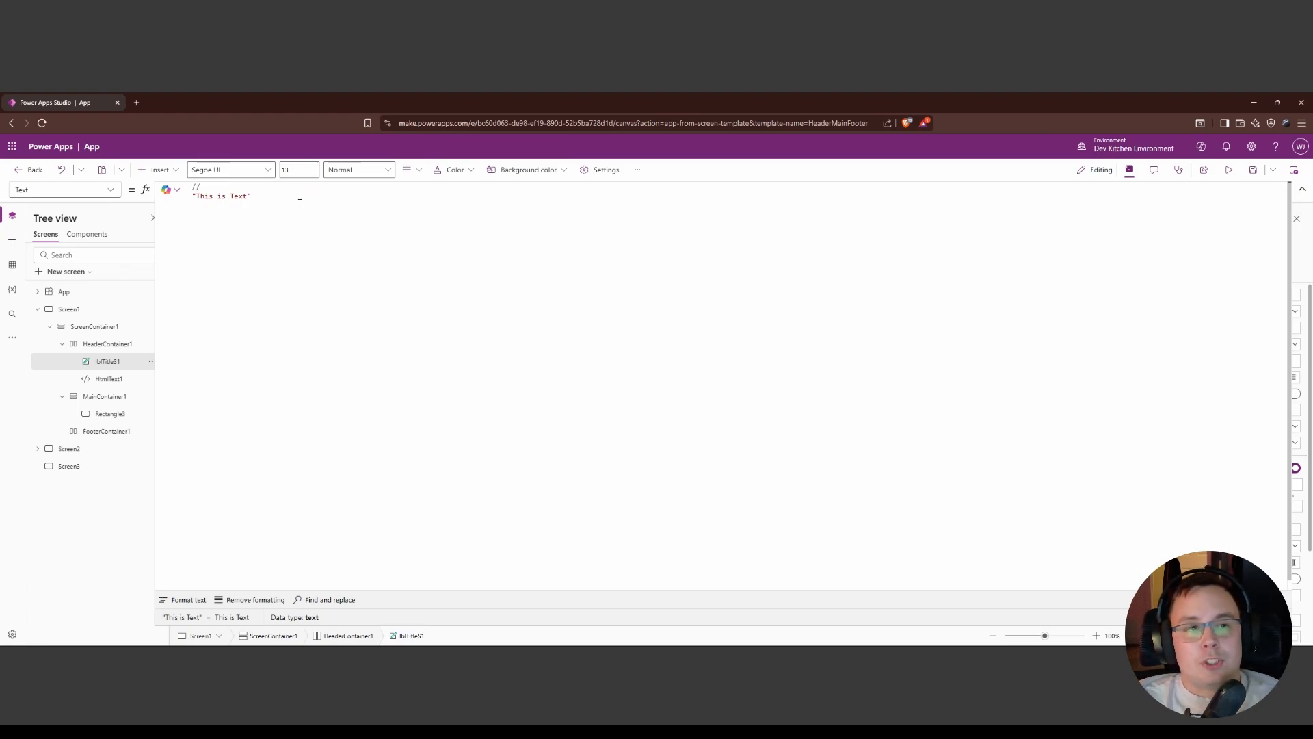
text(This )
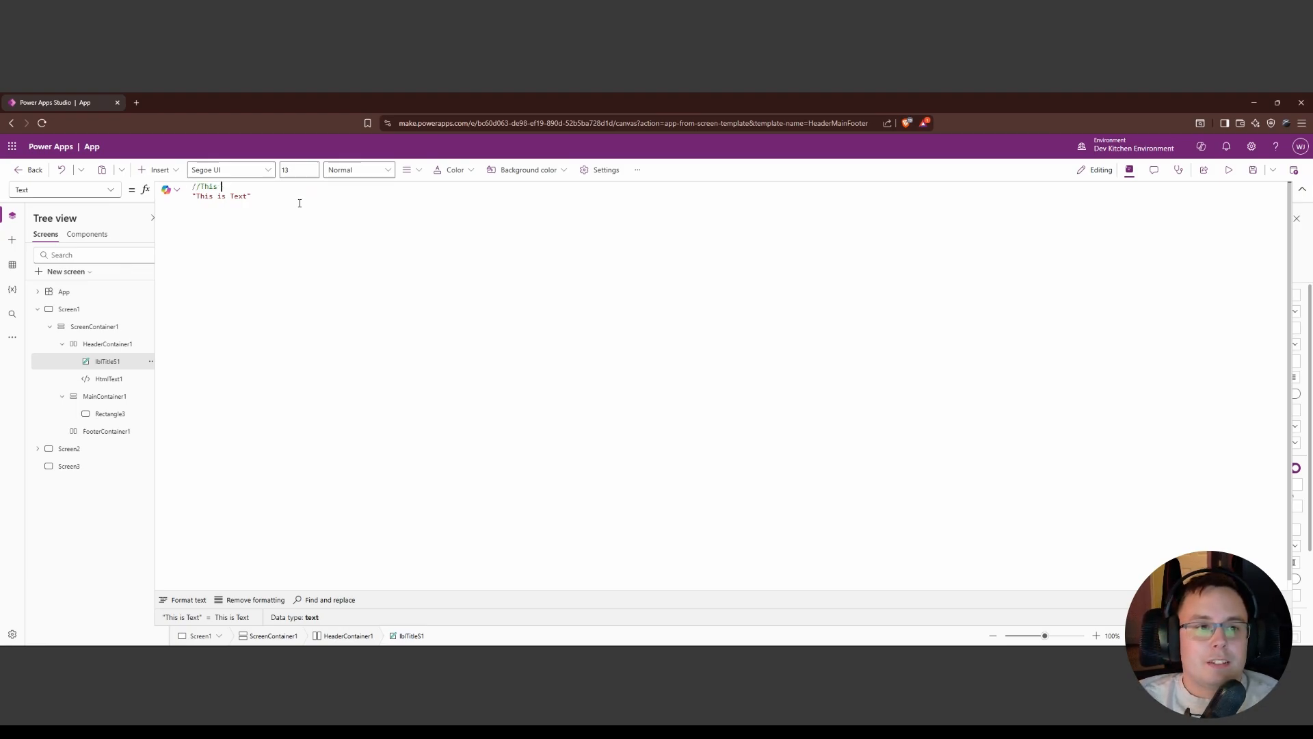
text(is a comment e)
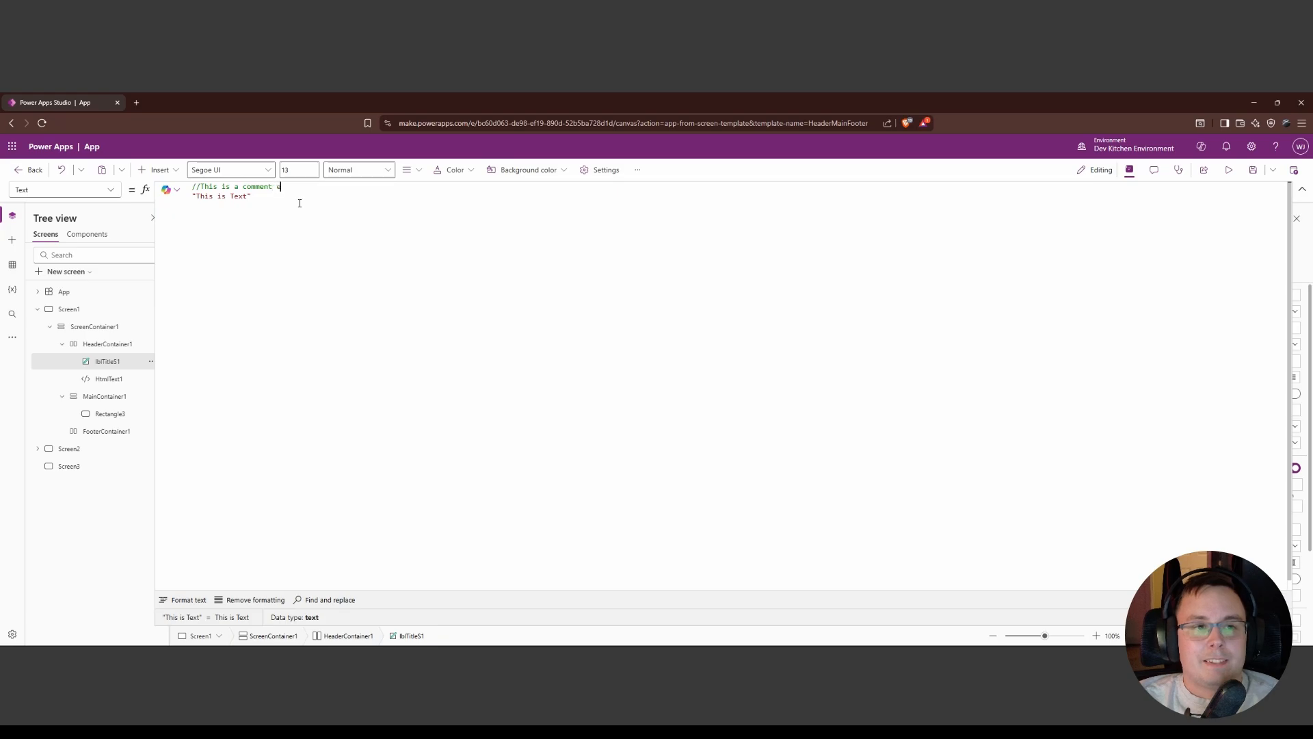
text(xplaining my )
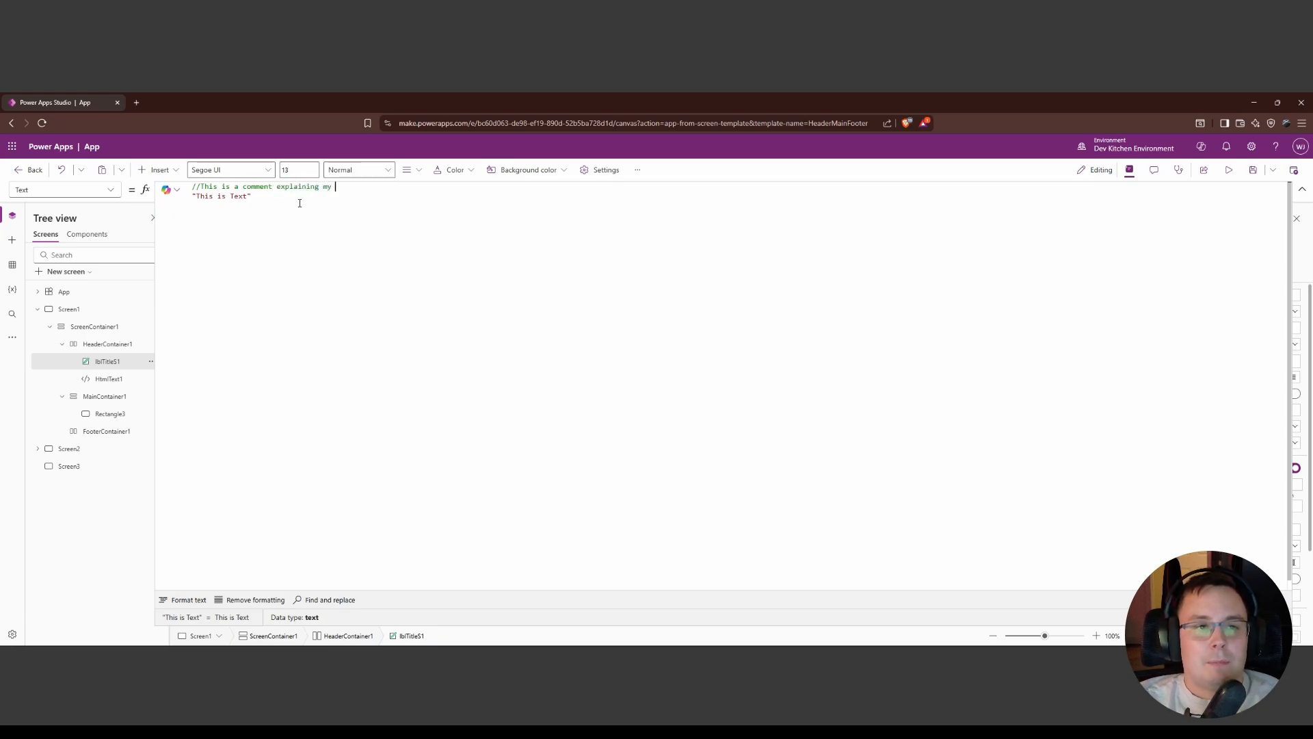
text(power fx)
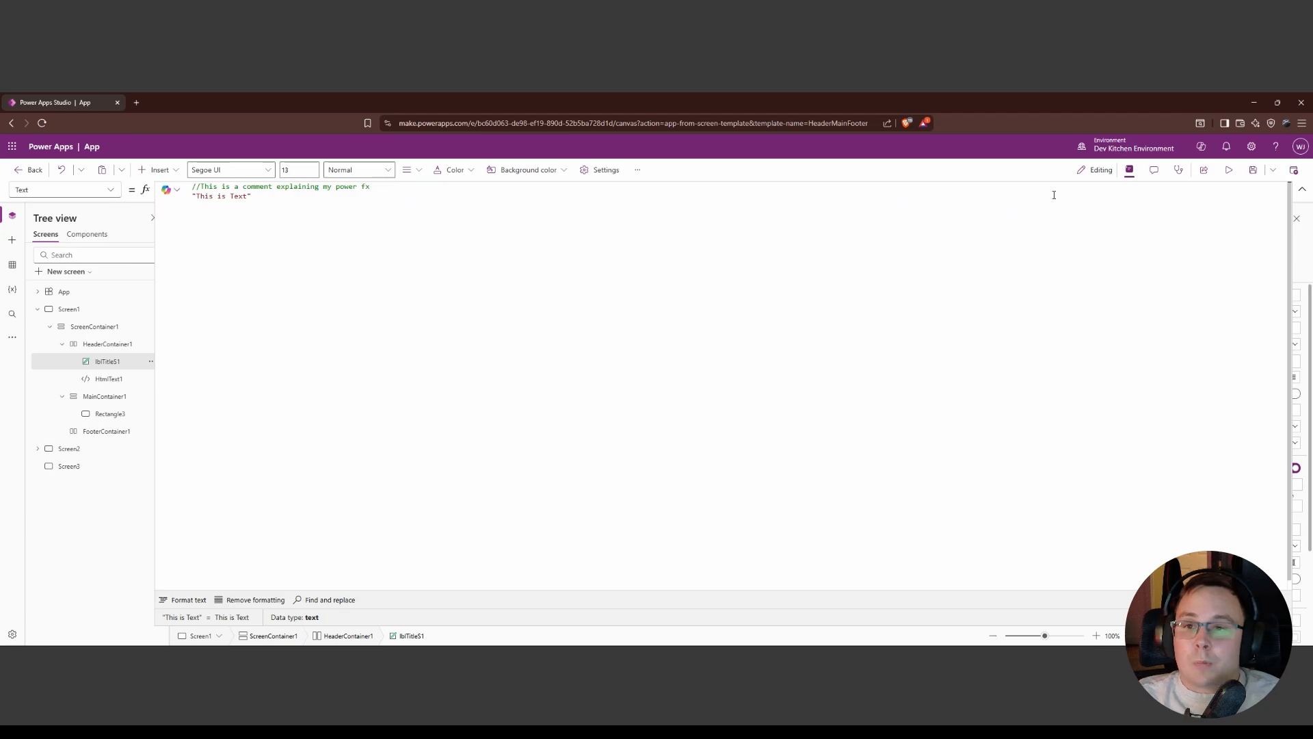
click(1301, 191)
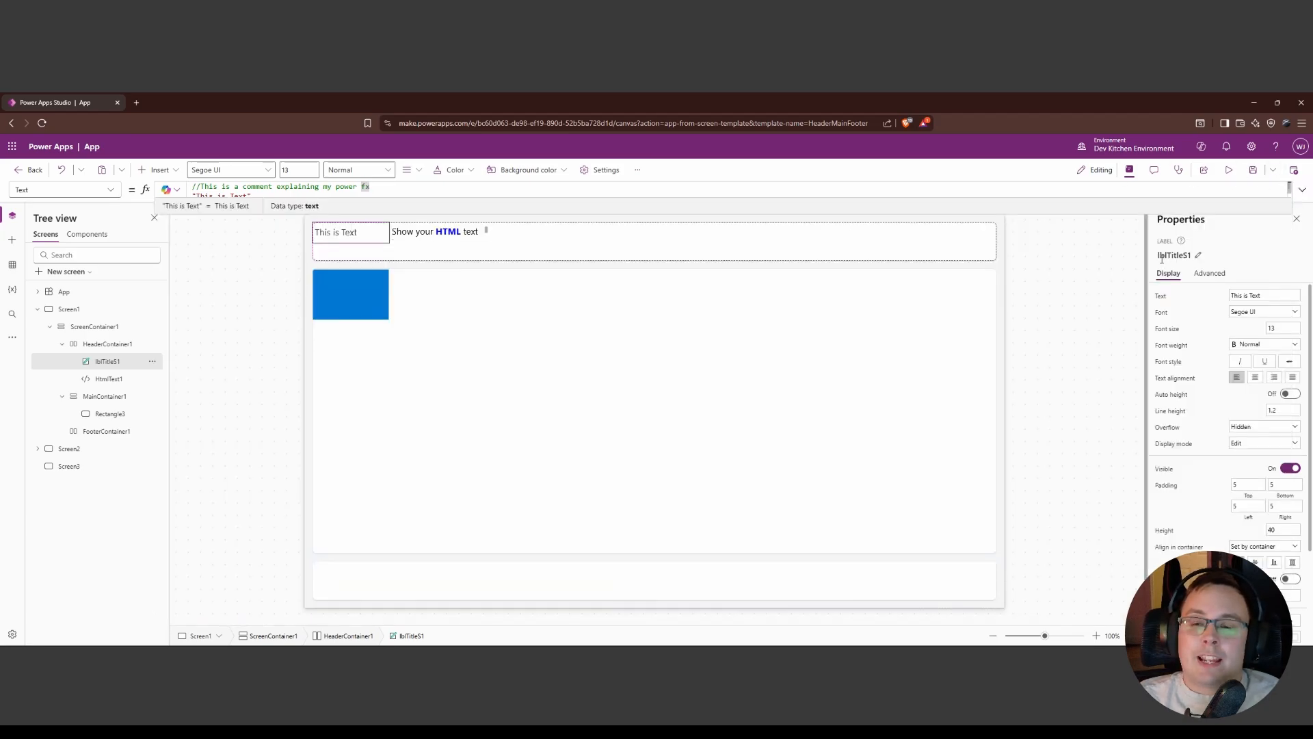